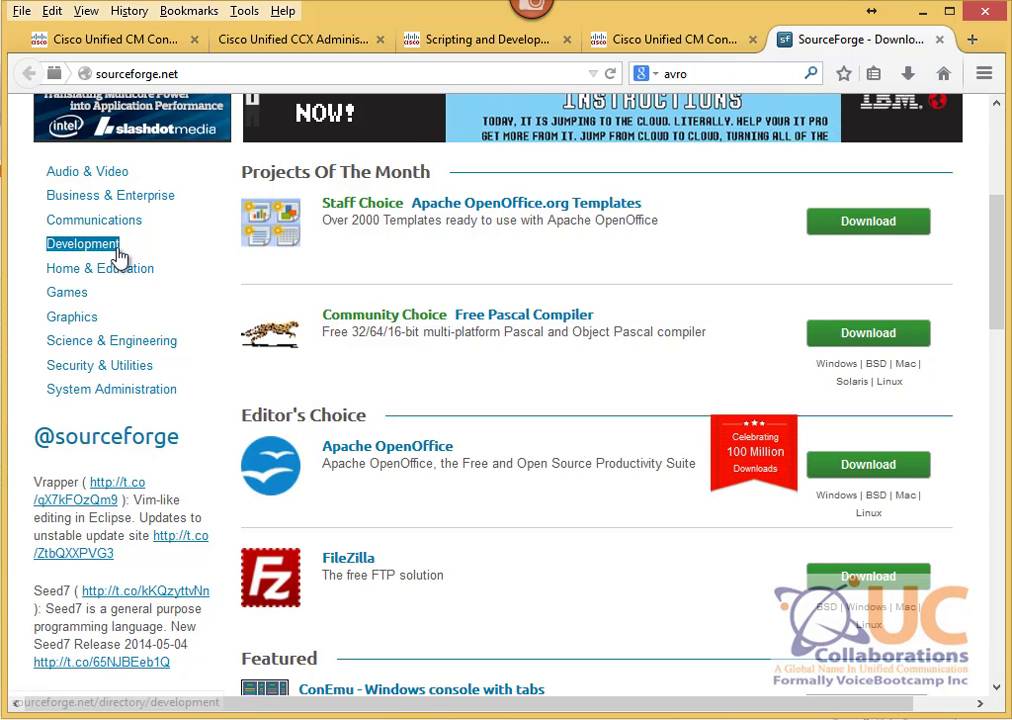
Step: Browse SourceForge's Development category into the Database subcategory listing
click(112, 248)
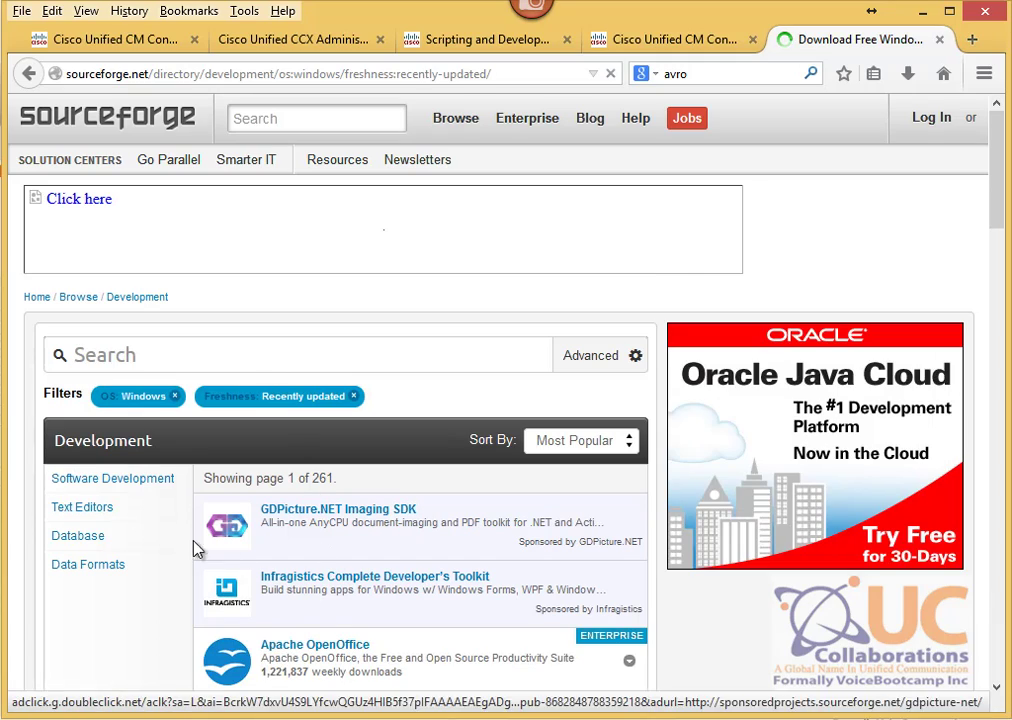
mouse_move(104, 540)
mouse_down()
mouse_move(68, 542)
mouse_move(98, 549)
mouse_up()
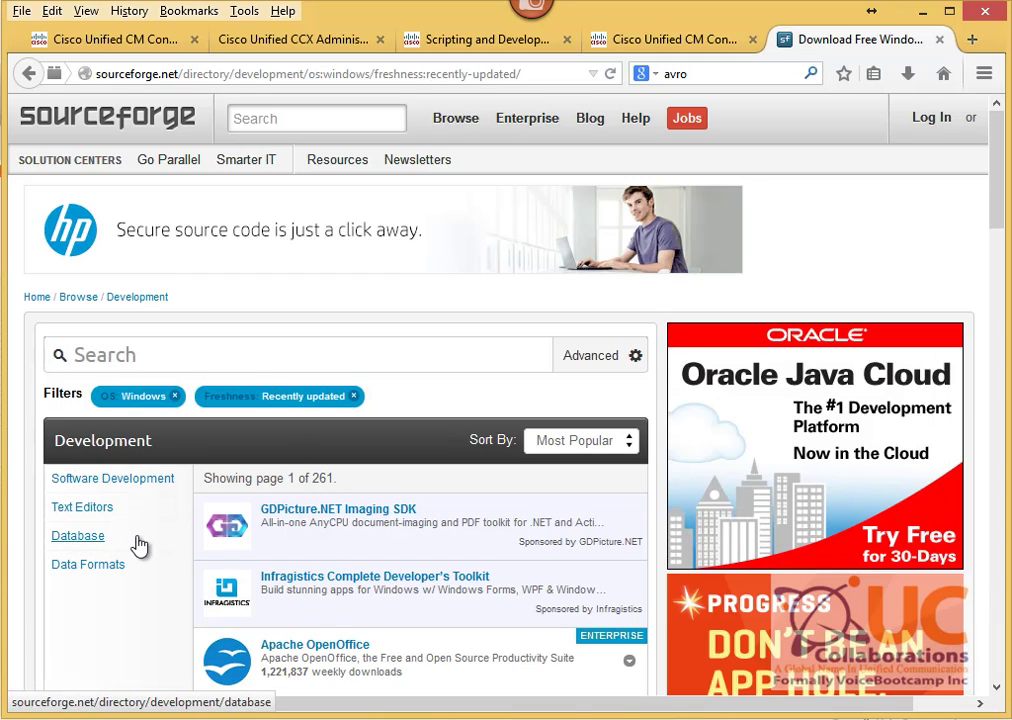
scroll(136, 546, down, 6)
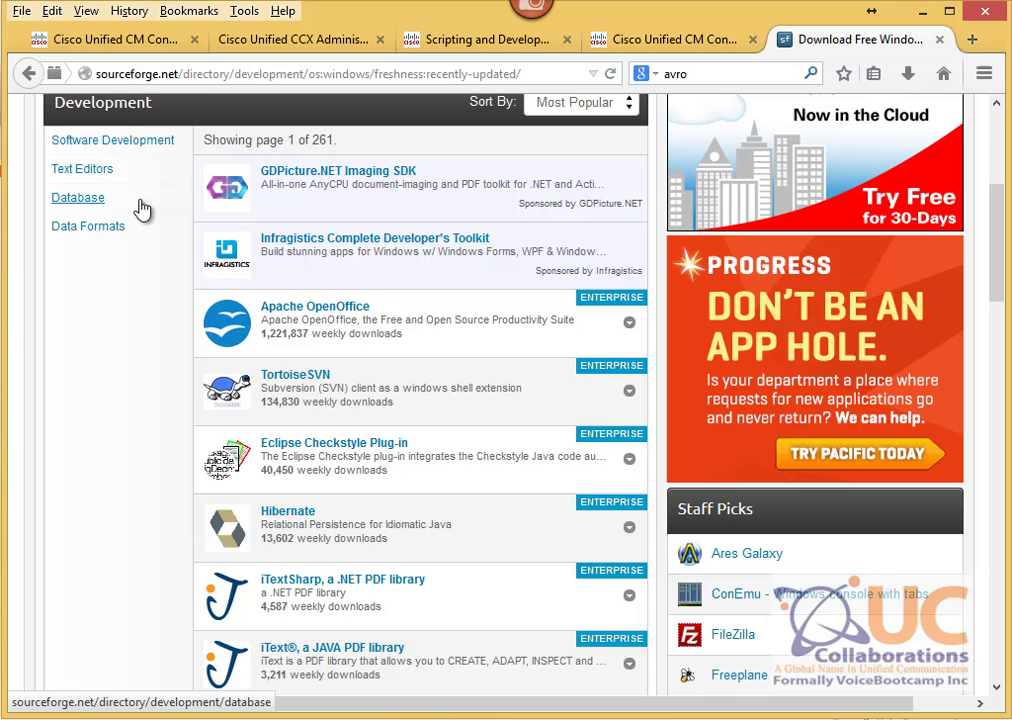
drag(141, 208, 75, 214)
click(75, 213)
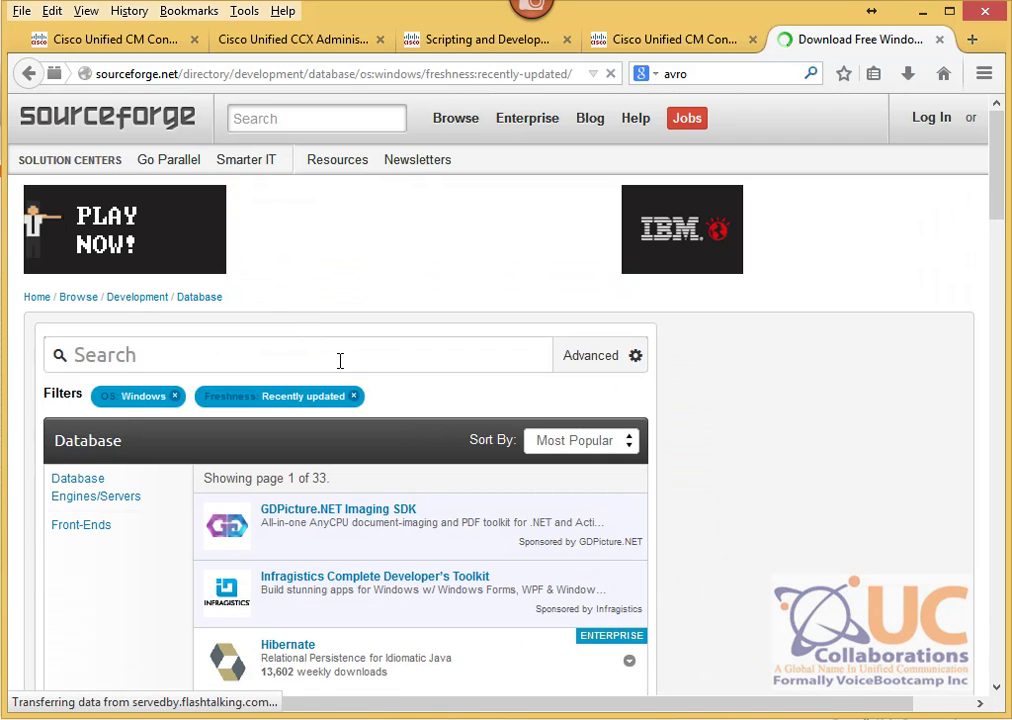
Step: Find 'jTDS - SQL Server and Sybase JDBC driver' in the list and start its download
scroll(339, 360, down, 4)
scroll(337, 395, down, 5)
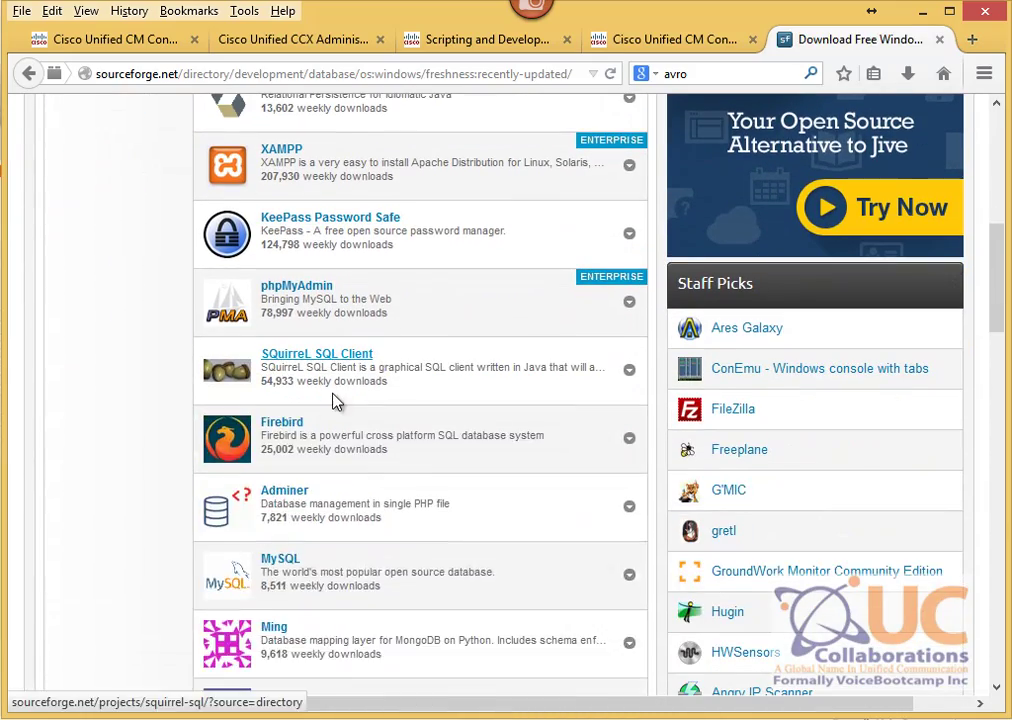
scroll(337, 398, down, 6)
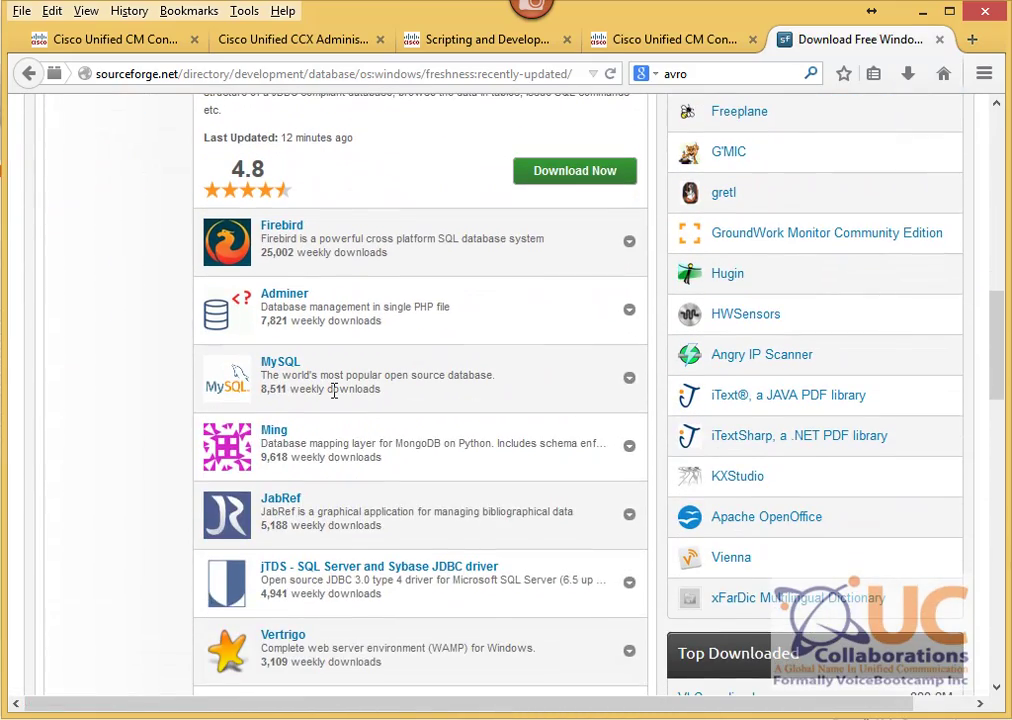
scroll(335, 390, down, 4)
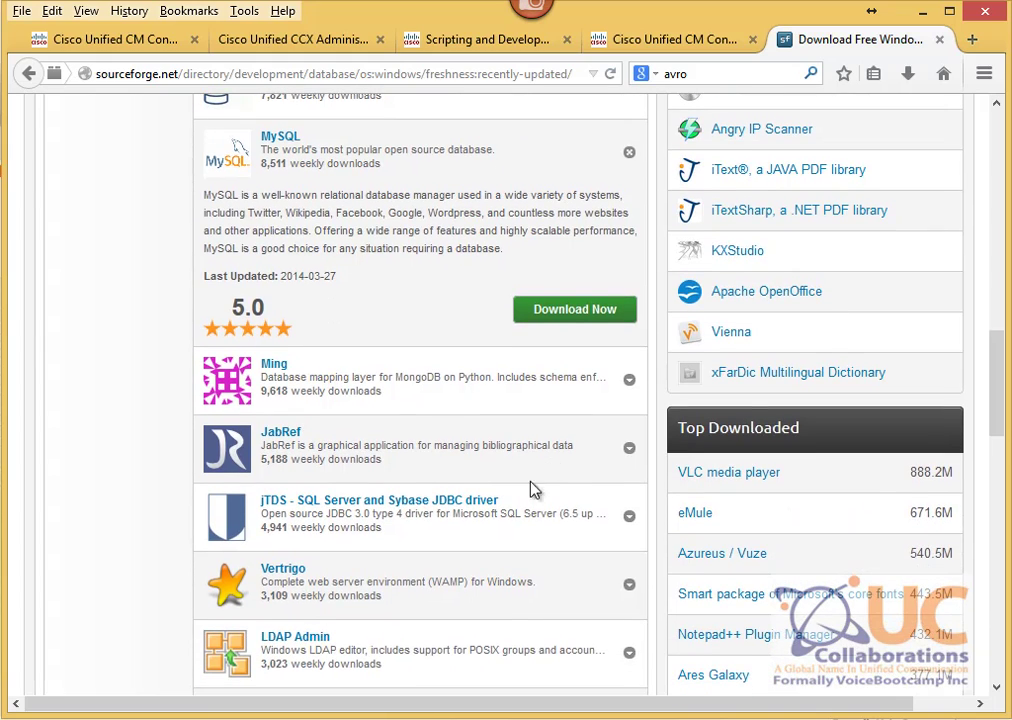
mouse_move(405, 511)
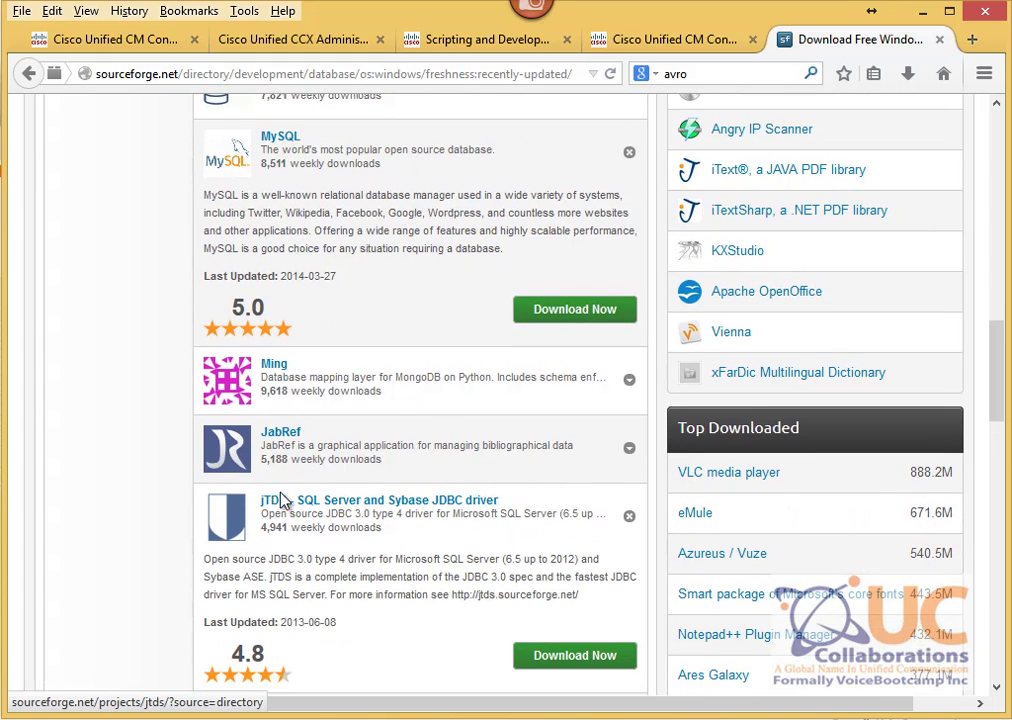
drag(501, 512, 258, 513)
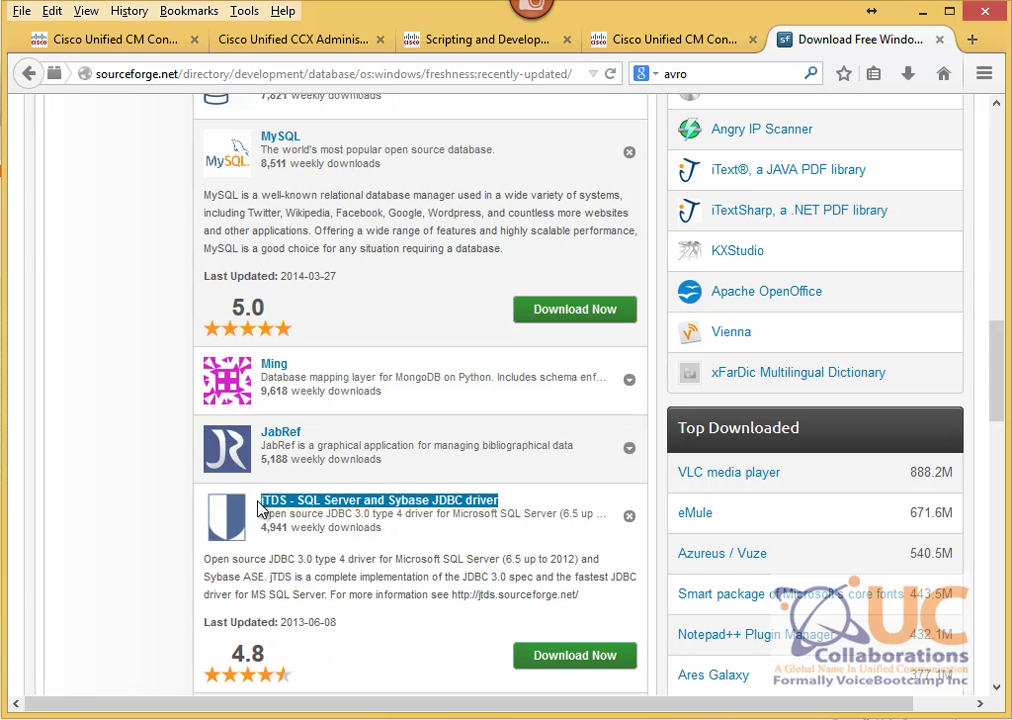
click(540, 656)
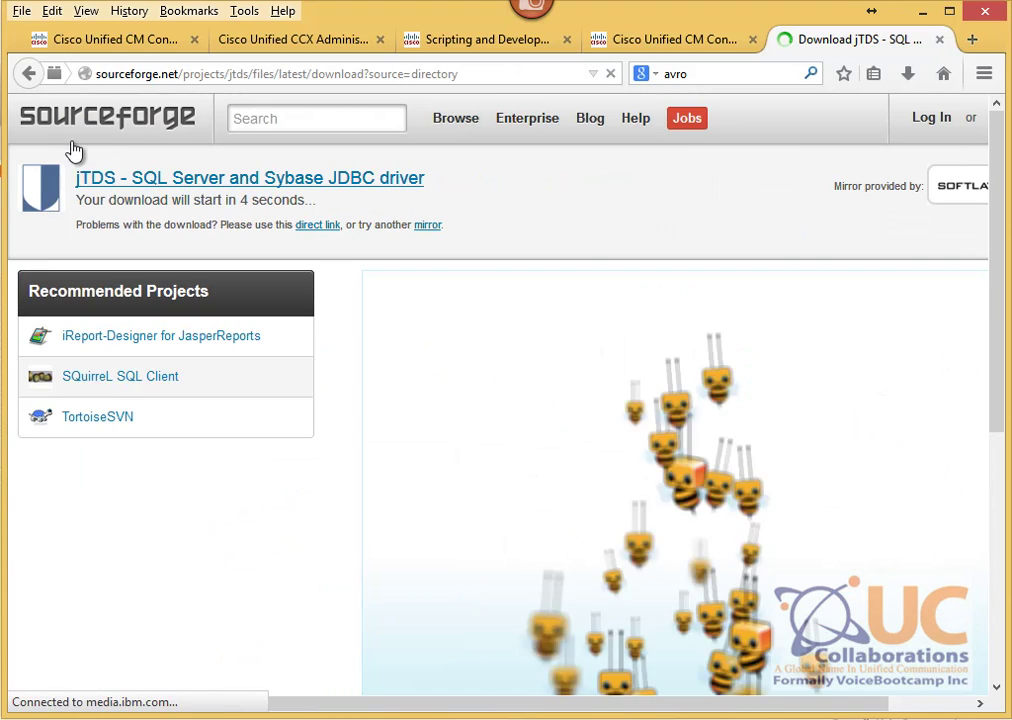
Step: Go back to the Database listing, open the jTDS project and list all its files
click(29, 74)
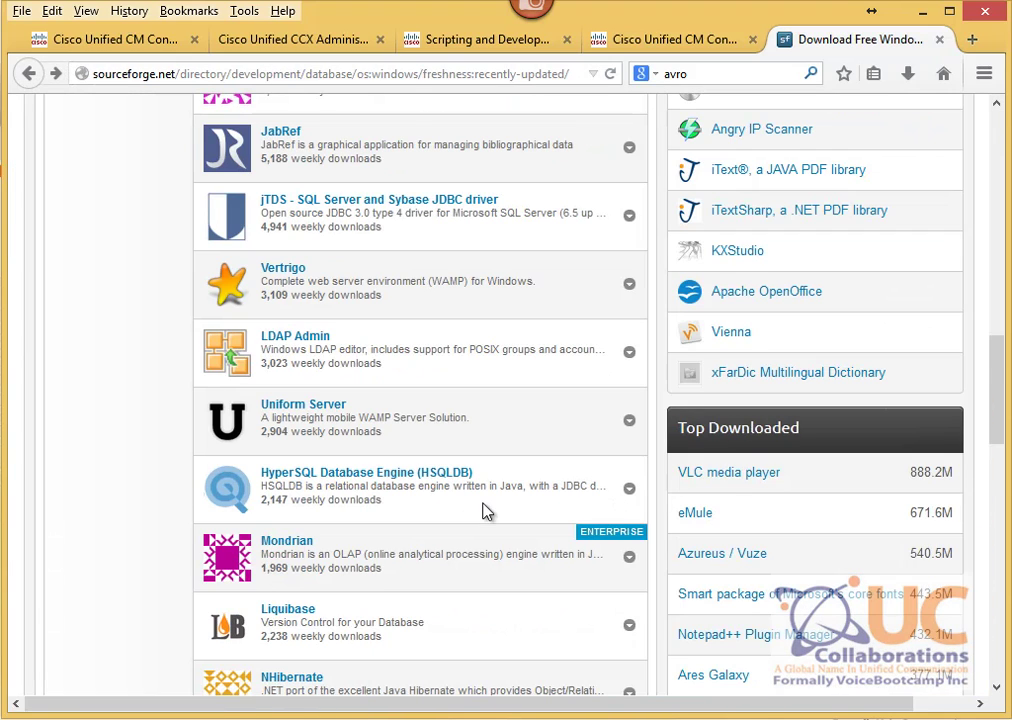
scroll(391, 553, down, 3)
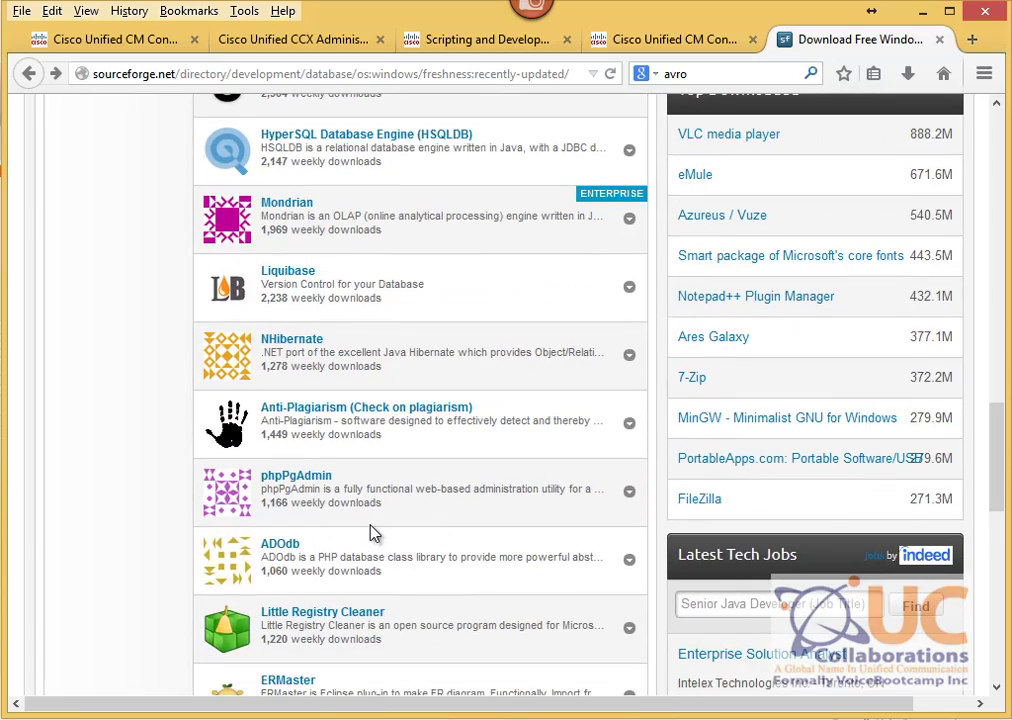
scroll(372, 533, up, 4)
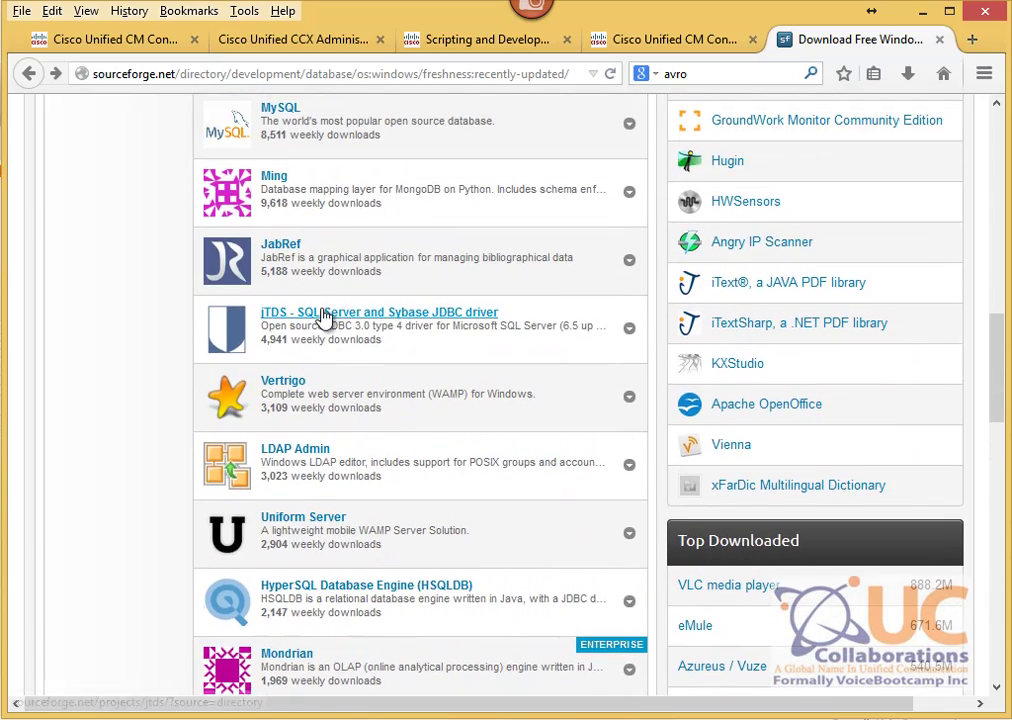
click(324, 313)
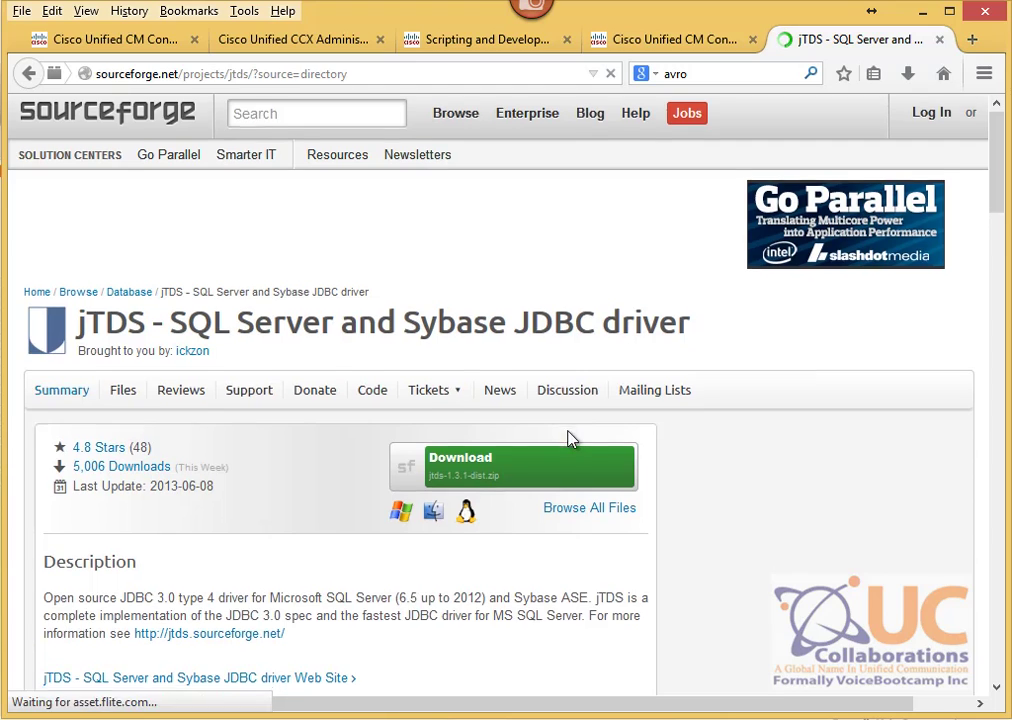
scroll(600, 437, down, 2)
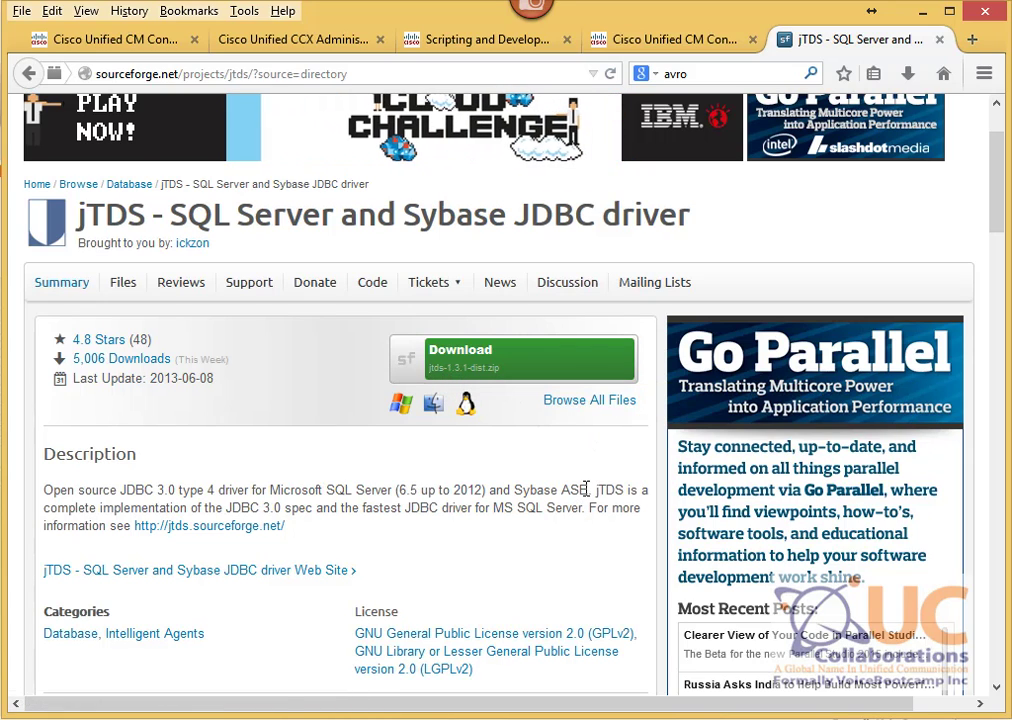
click(572, 403)
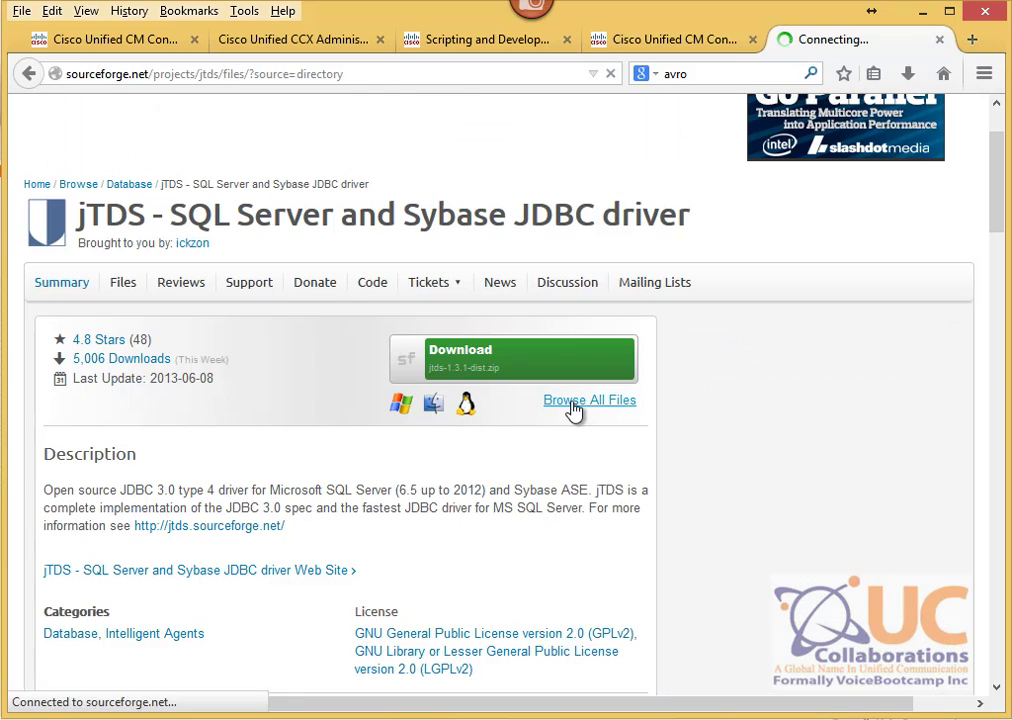
Step: Open the jtds > 1.2.5 folder, highlight jtds-1.2.5-dist.zip, then return to CCX Administration
scroll(407, 337, down, 3)
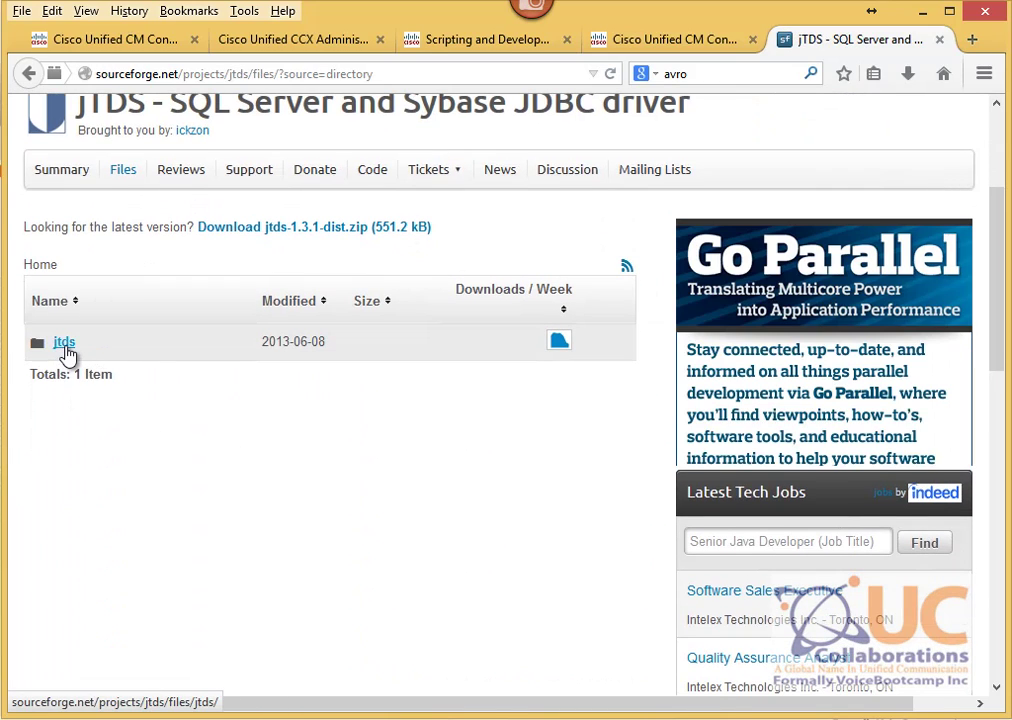
click(64, 350)
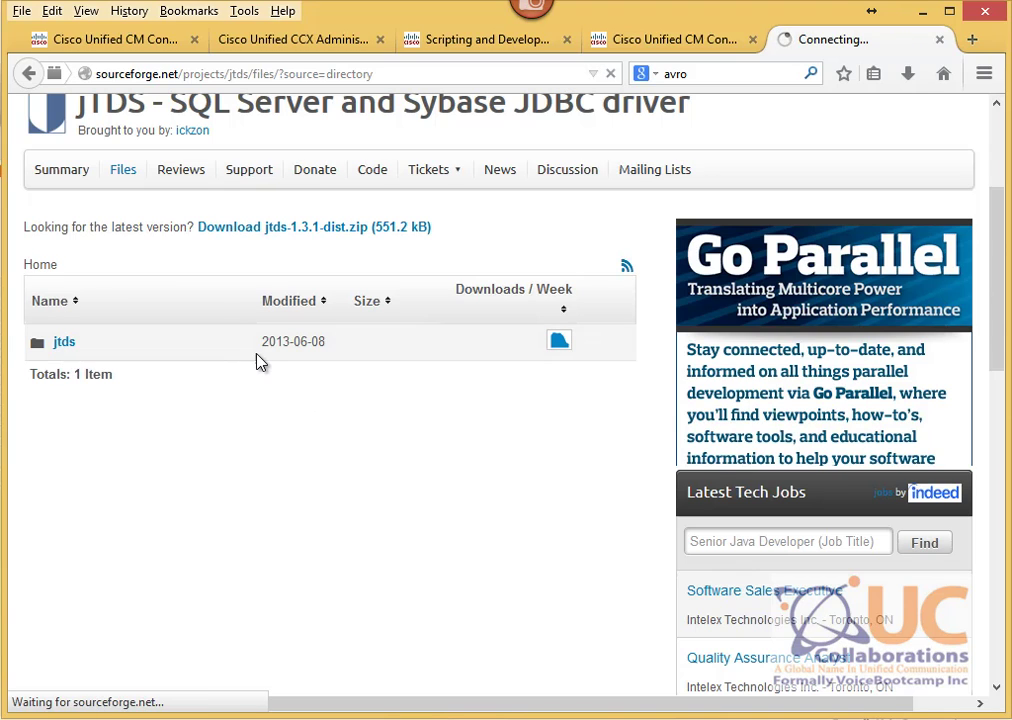
scroll(291, 410, down, 3)
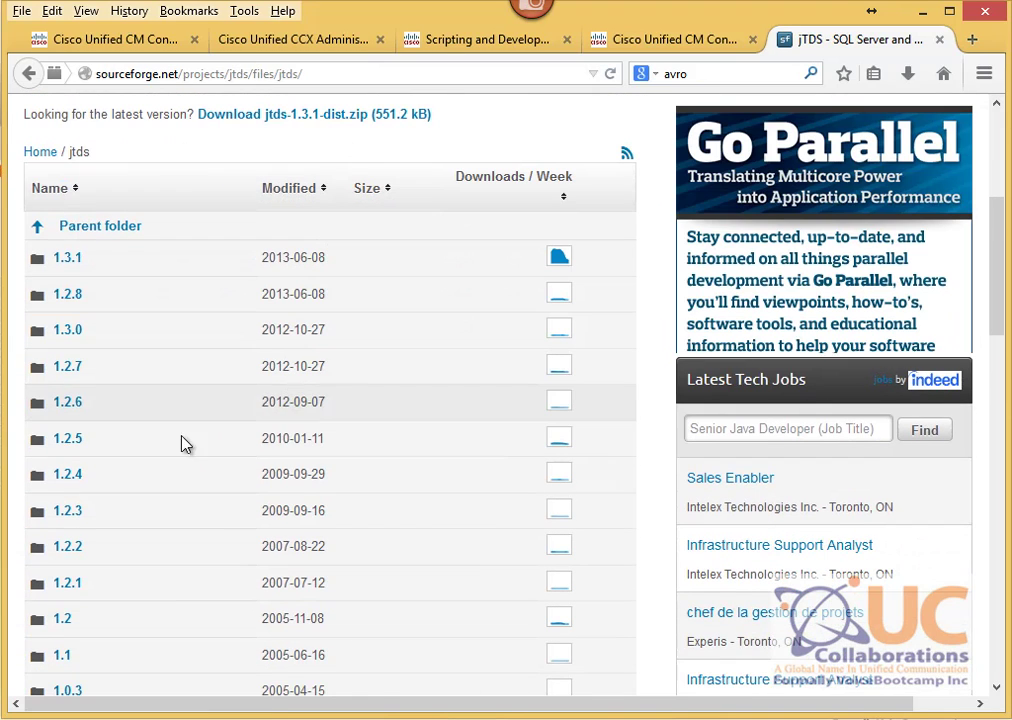
click(76, 452)
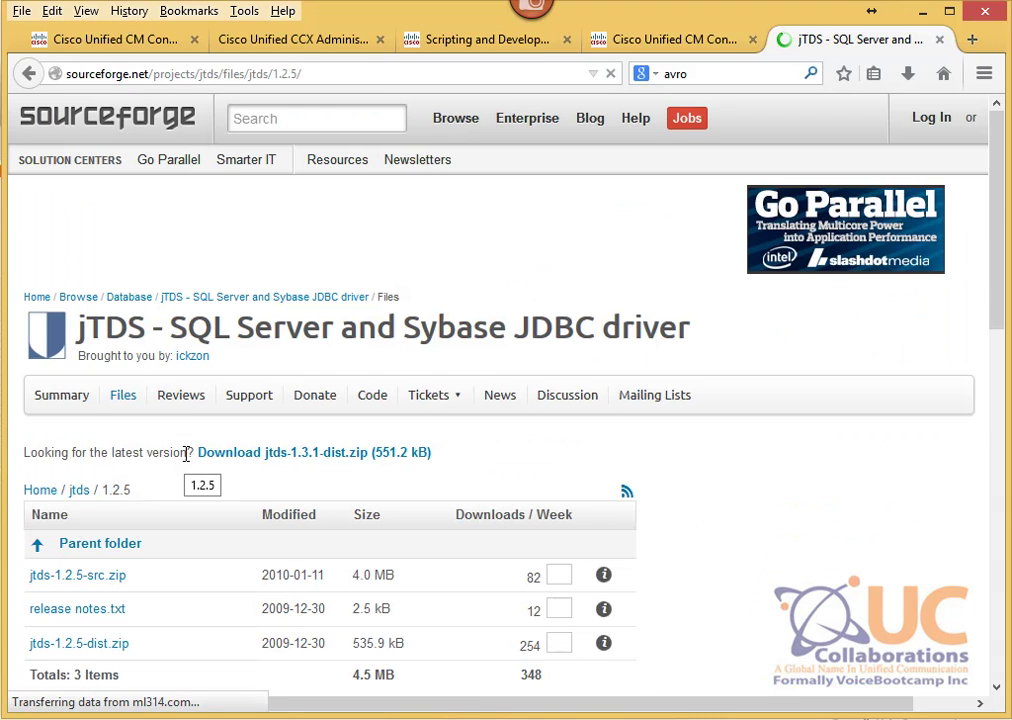
scroll(190, 463, down, 2)
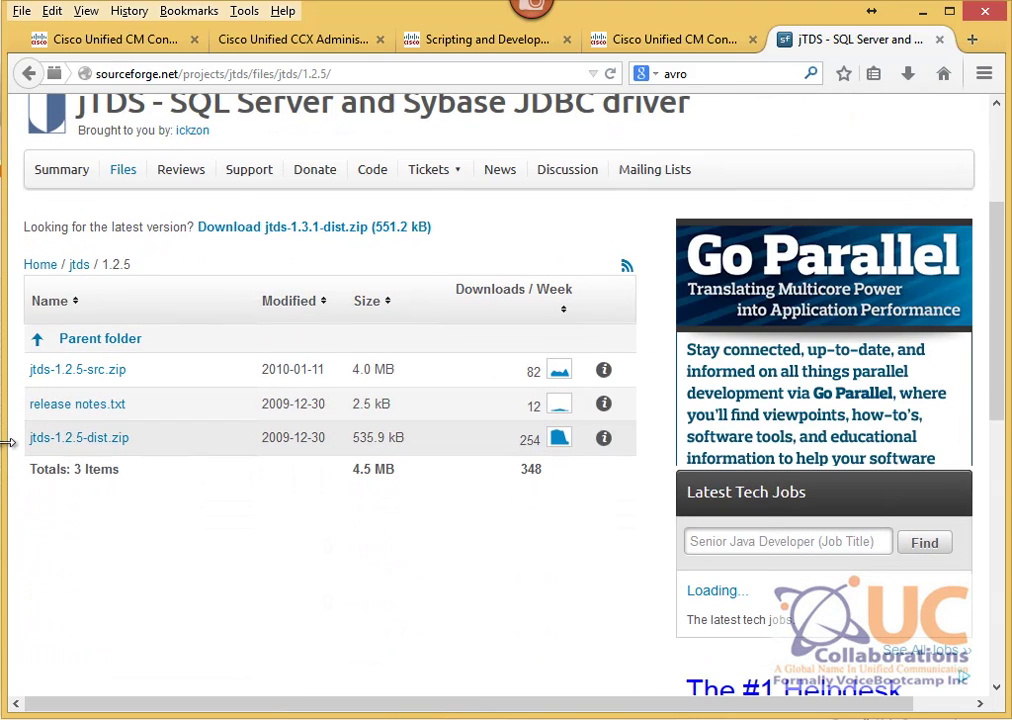
drag(131, 450, 28, 447)
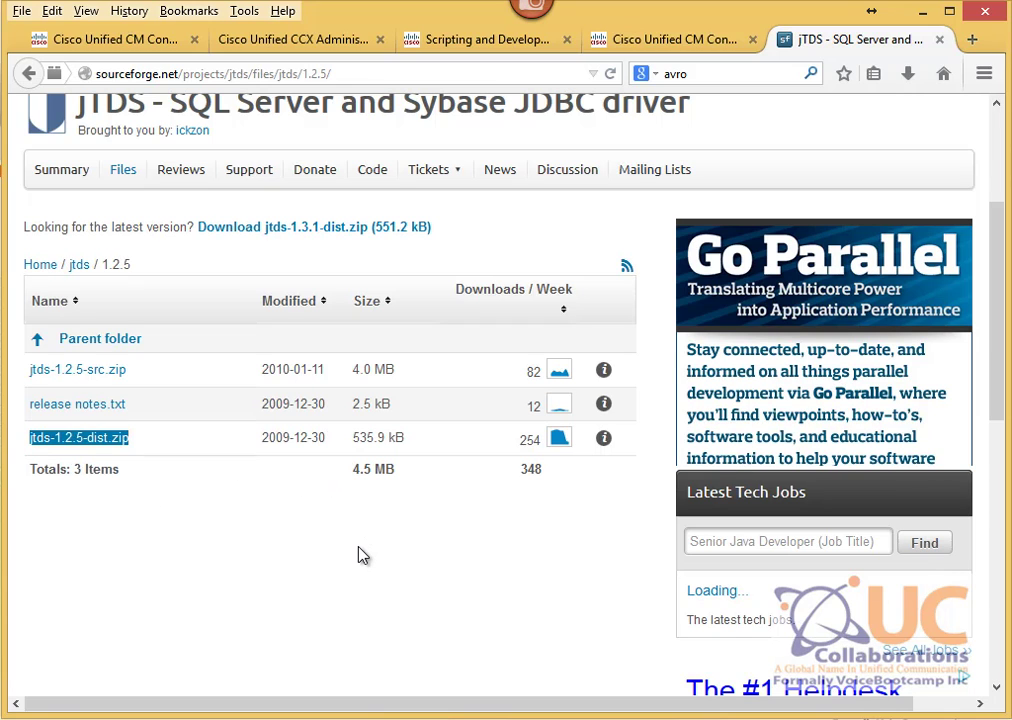
click(240, 39)
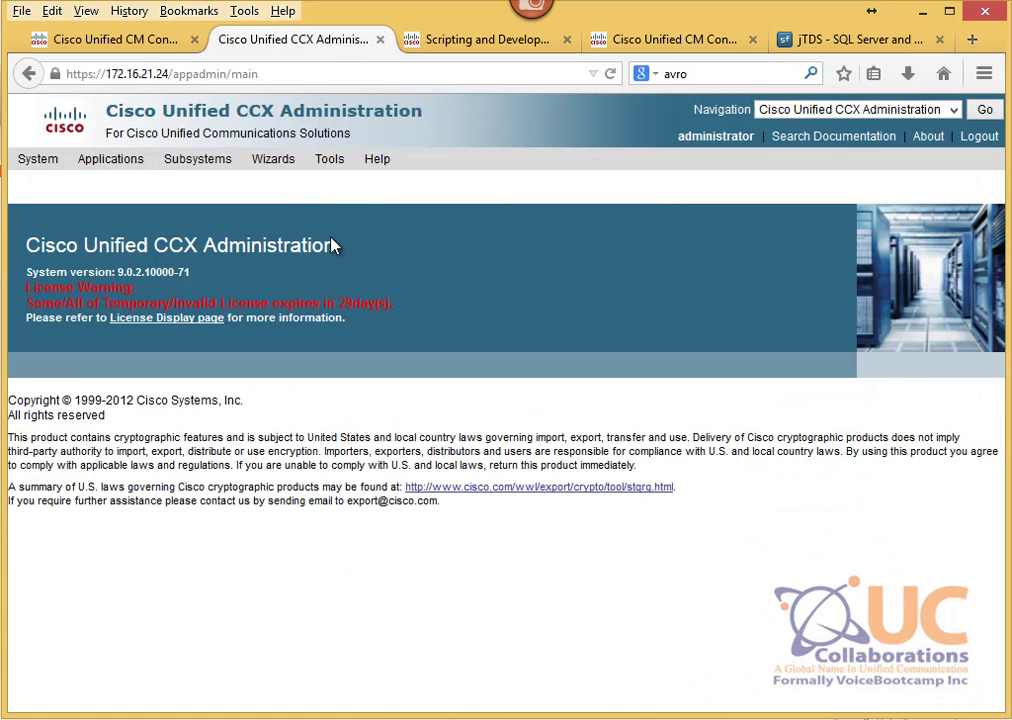
Step: Upload jtds-1.2.5.jar as a new database driver with class net.sourceforge.jtds.jdbc.Driver
mouse_move(169, 158)
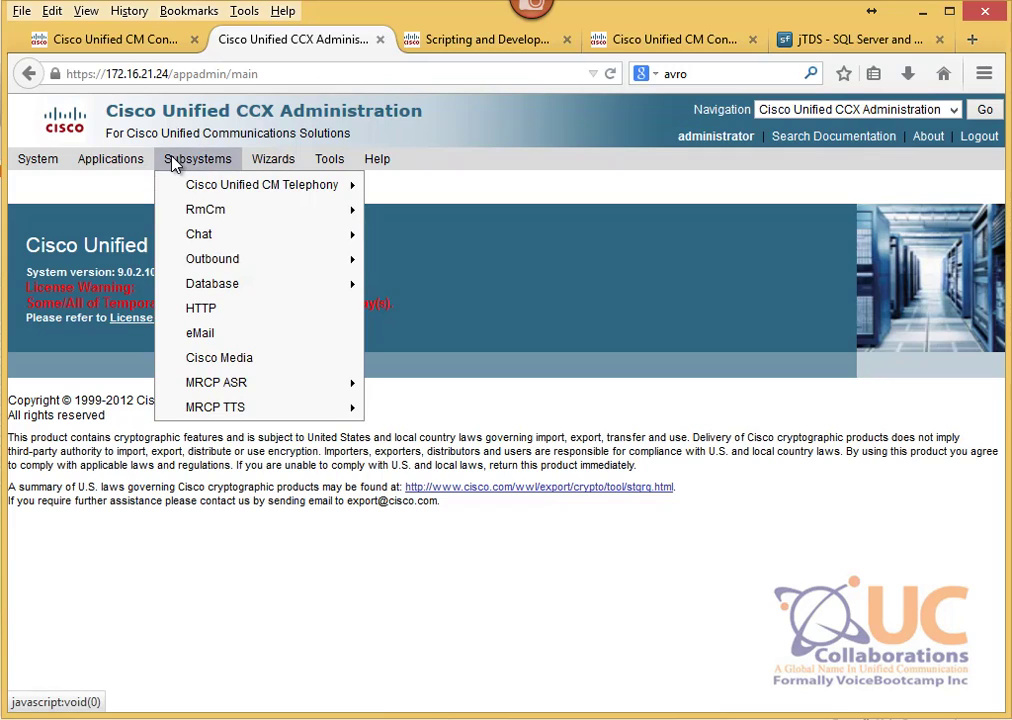
mouse_move(205, 287)
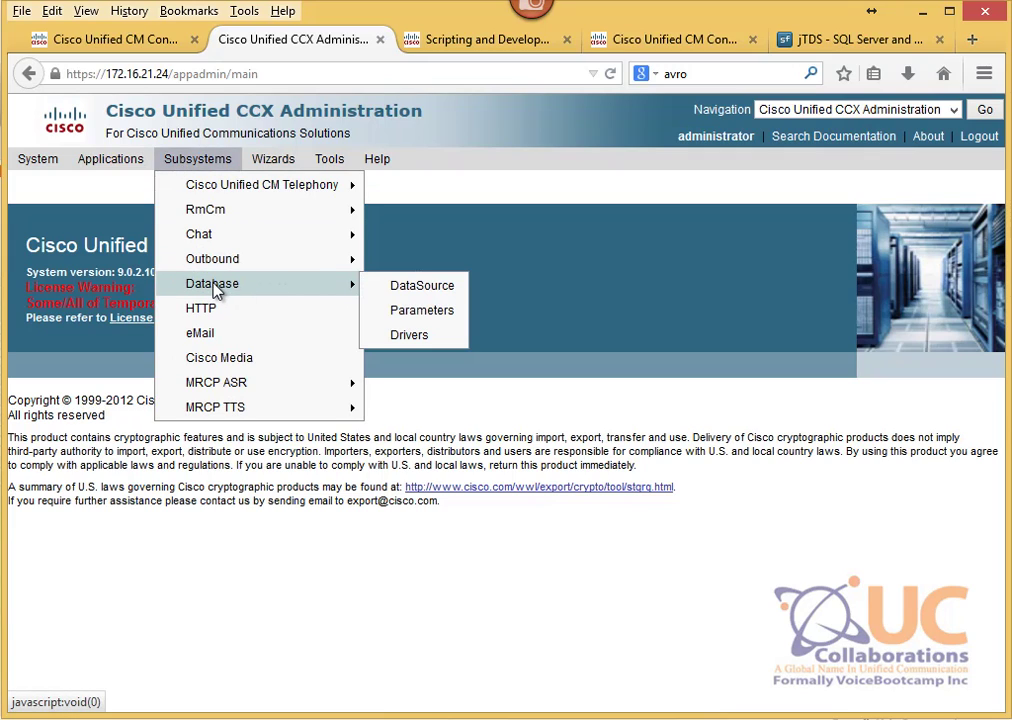
click(399, 343)
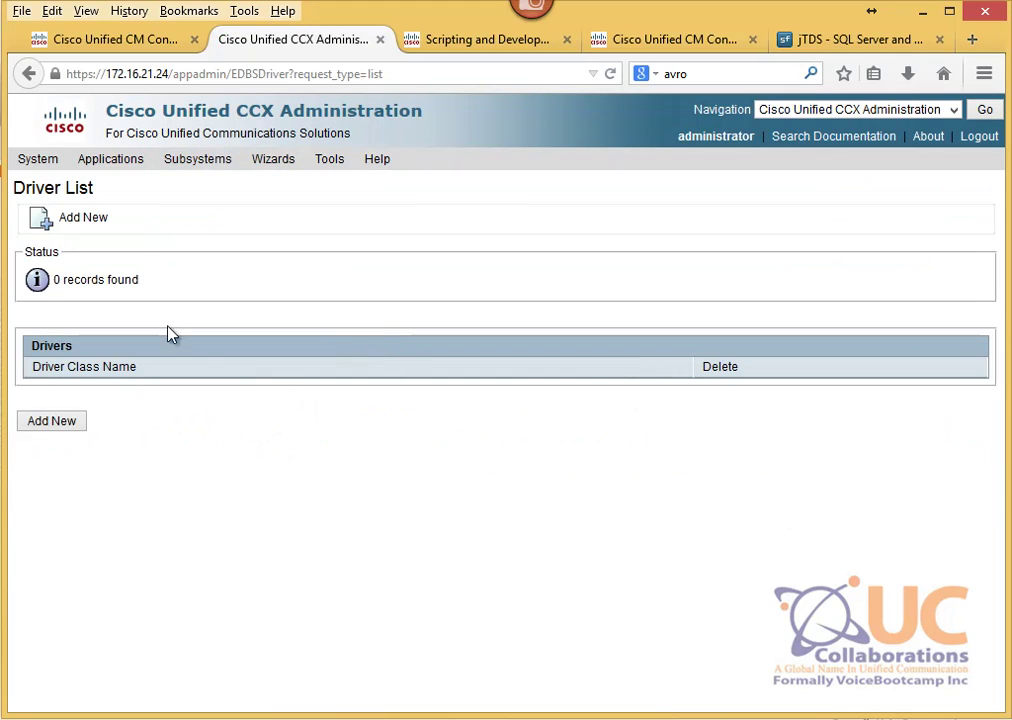
click(55, 222)
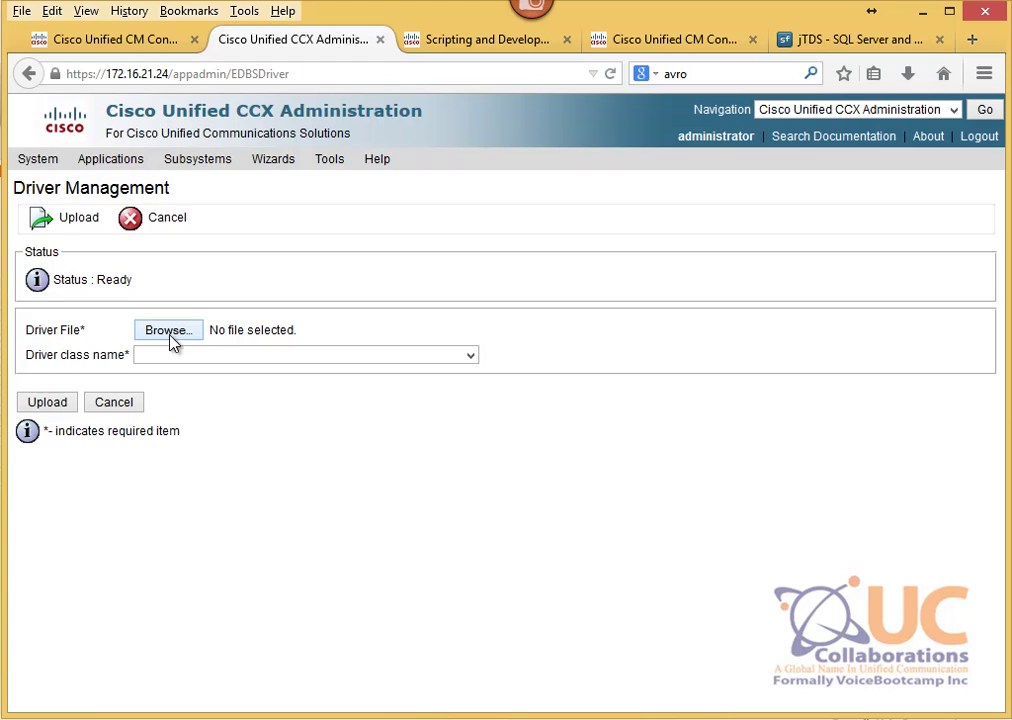
click(178, 366)
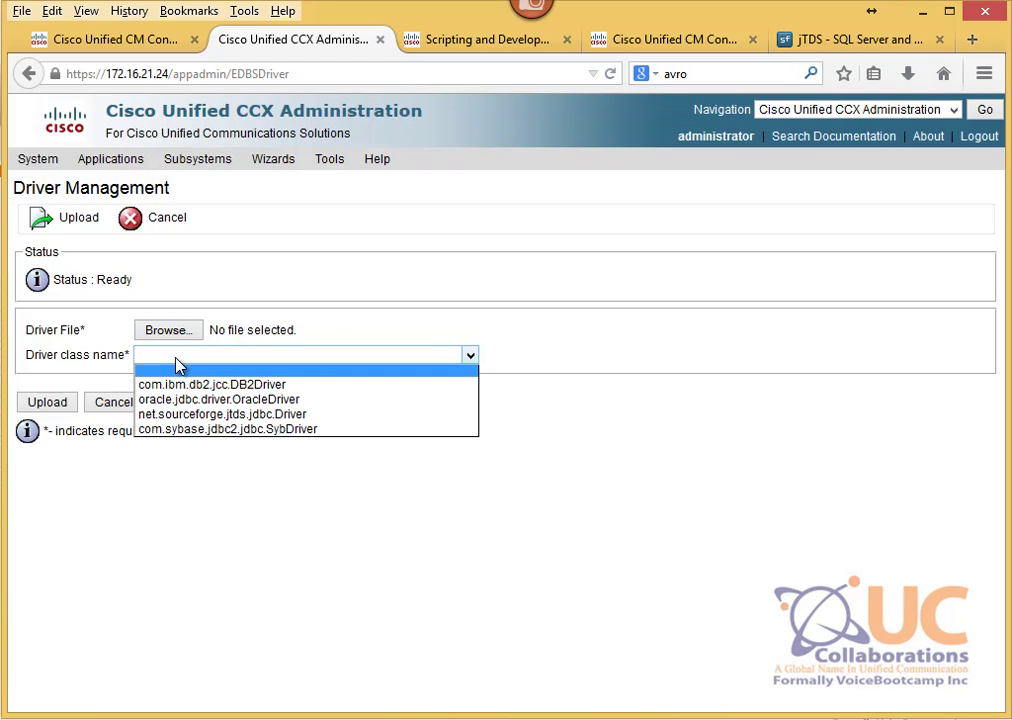
click(186, 332)
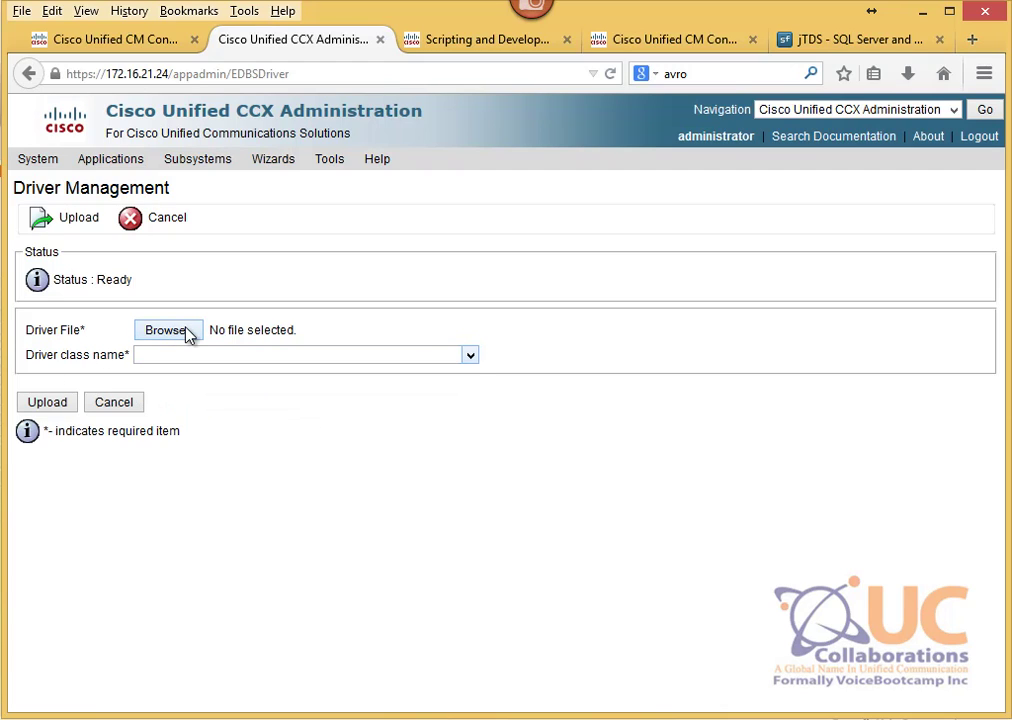
click(190, 338)
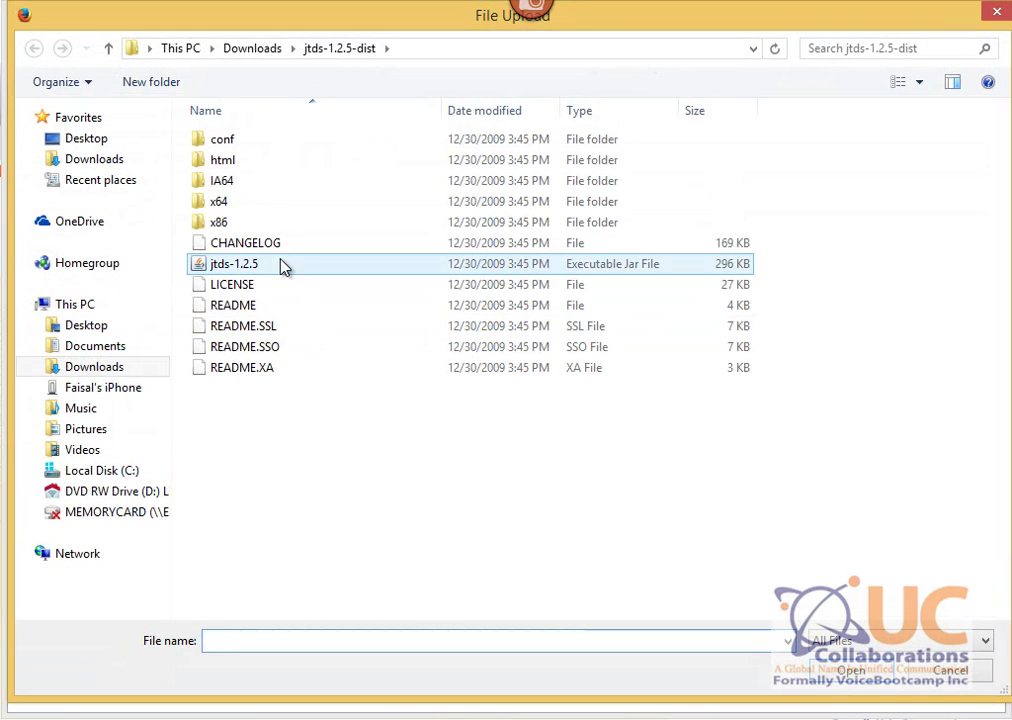
click(205, 270)
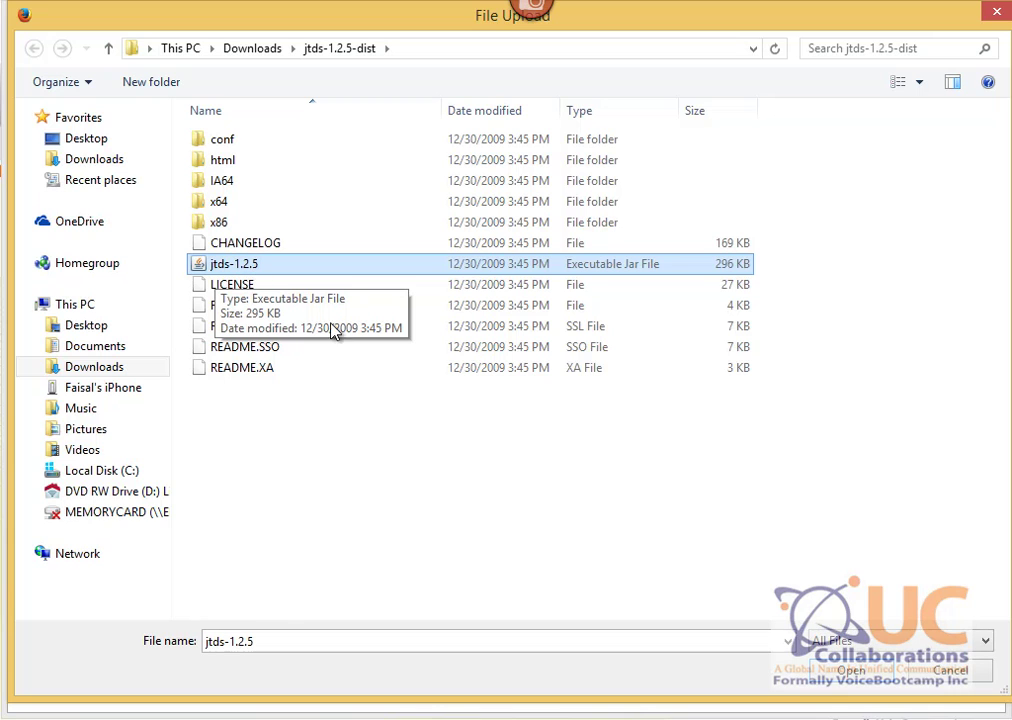
double_click(265, 263)
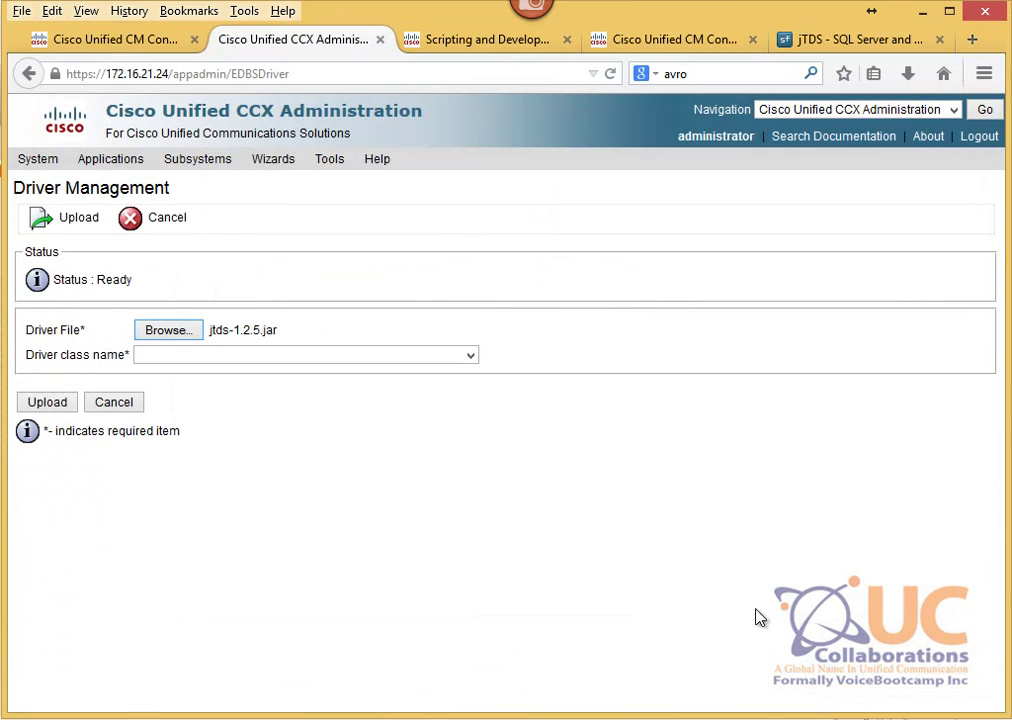
click(206, 357)
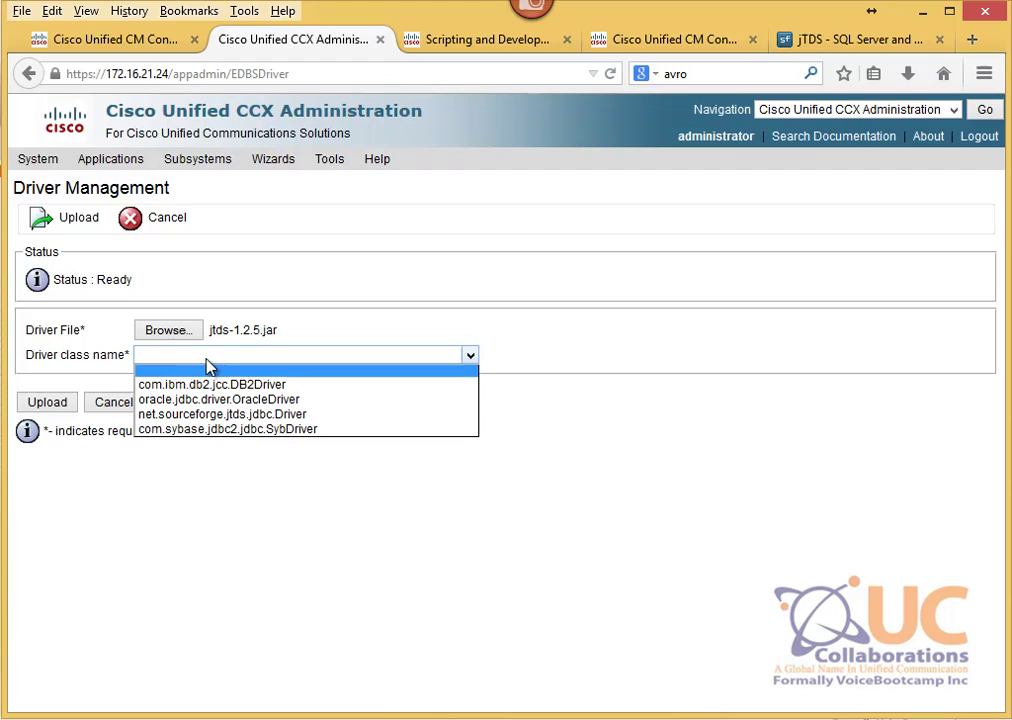
click(196, 415)
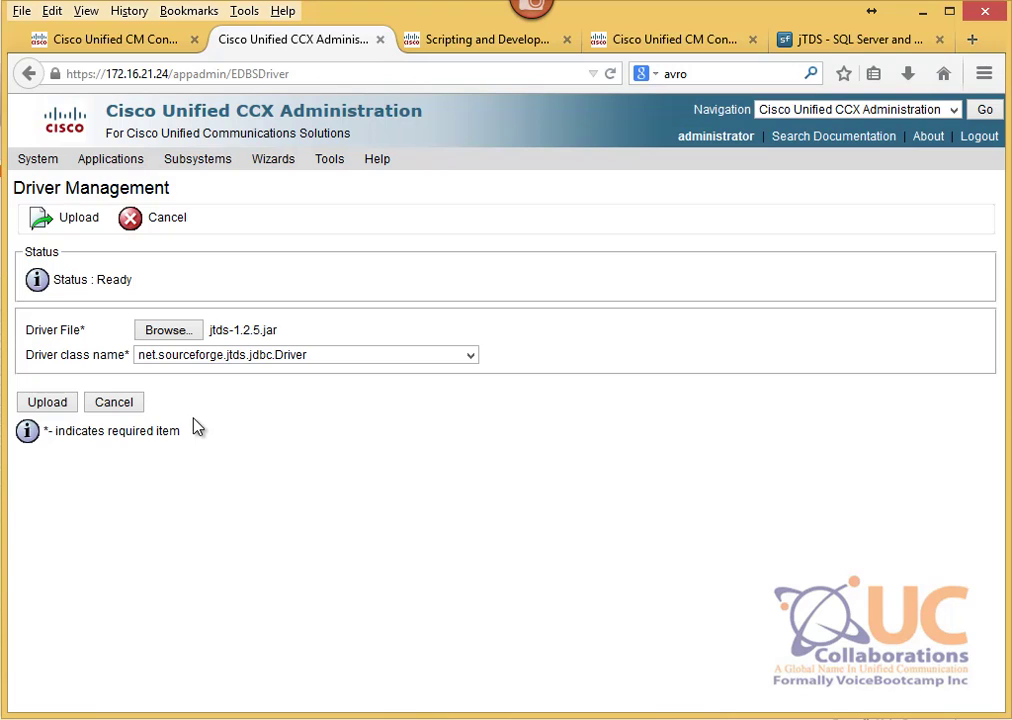
click(48, 403)
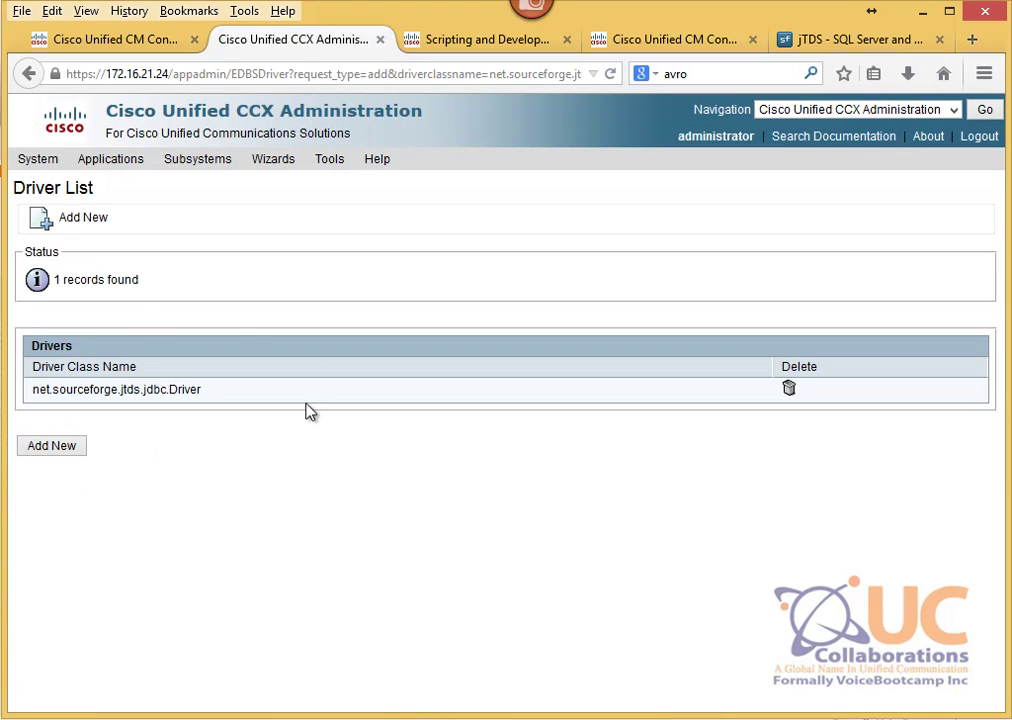
Step: Confirm the uploaded driver is listed, start a new datasource, then switch to Remote Desktop
drag(146, 289, 52, 289)
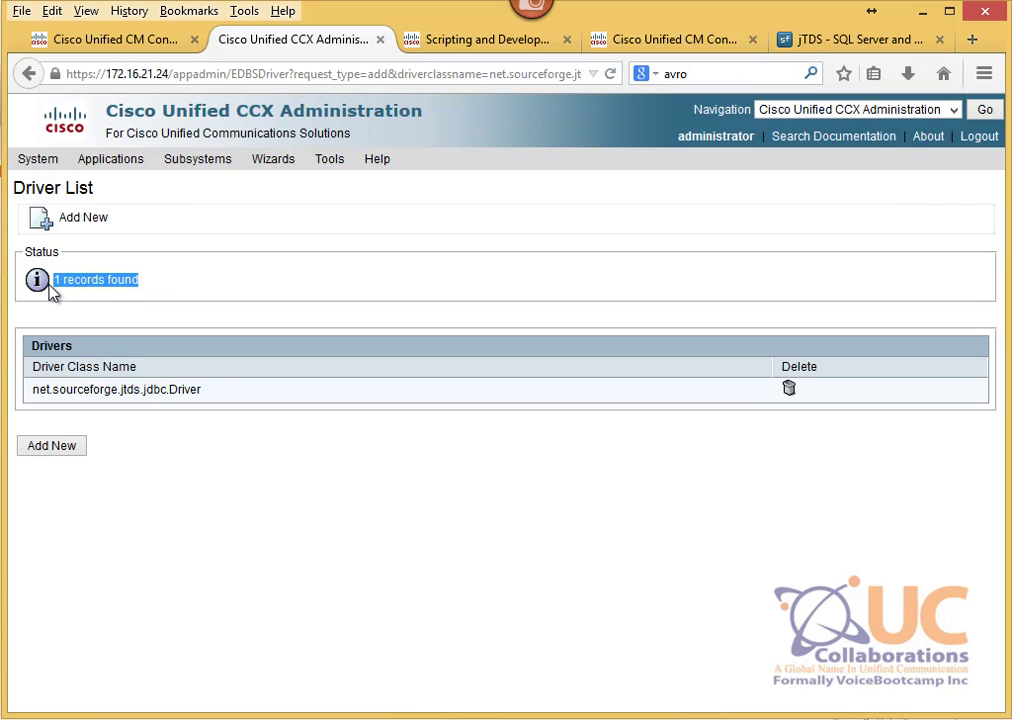
drag(206, 391, 22, 400)
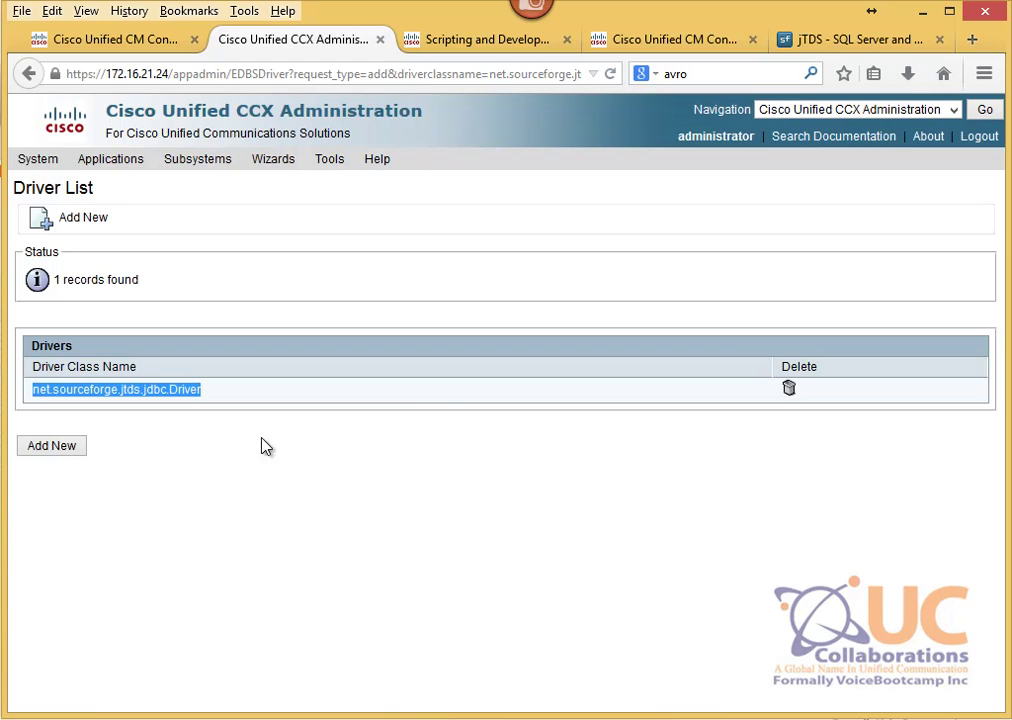
mouse_move(220, 165)
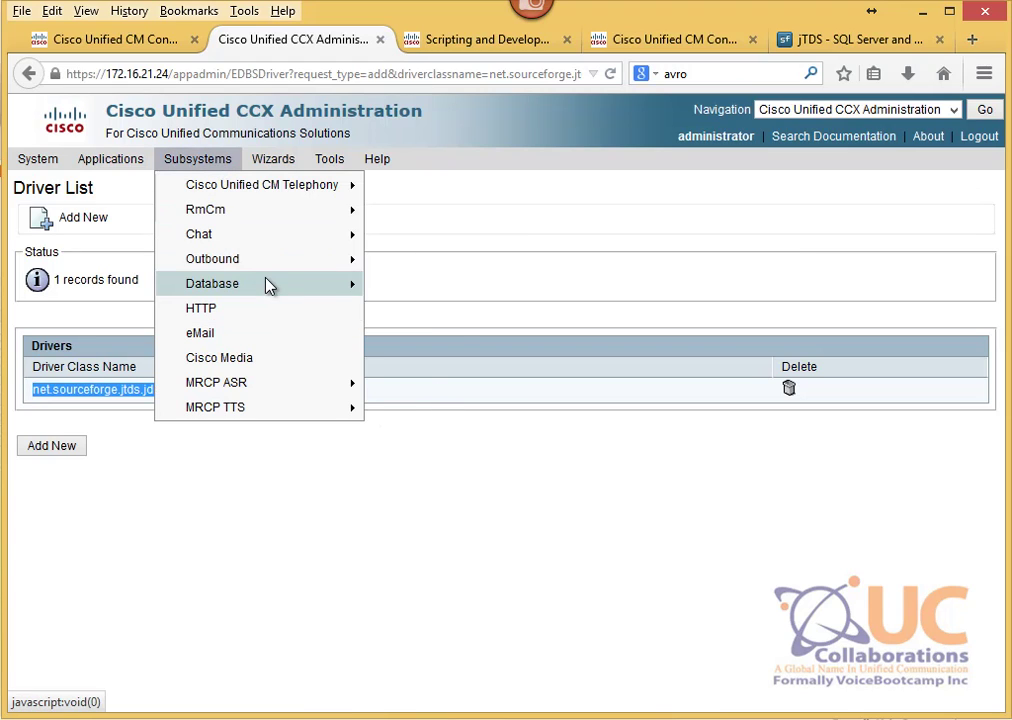
mouse_move(264, 284)
click(432, 298)
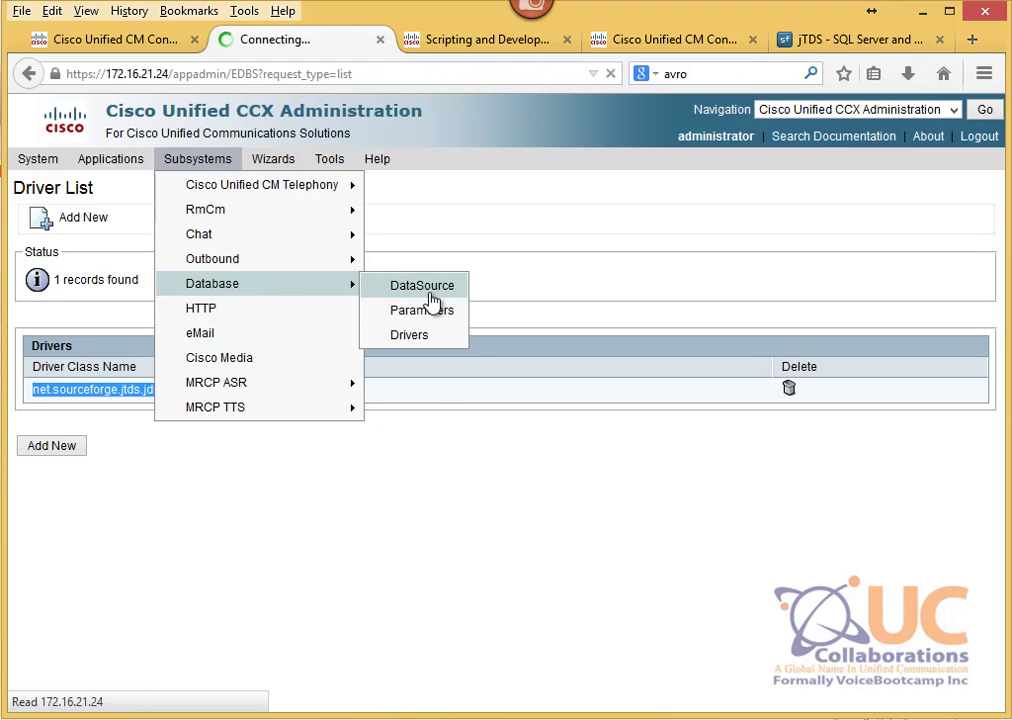
click(45, 421)
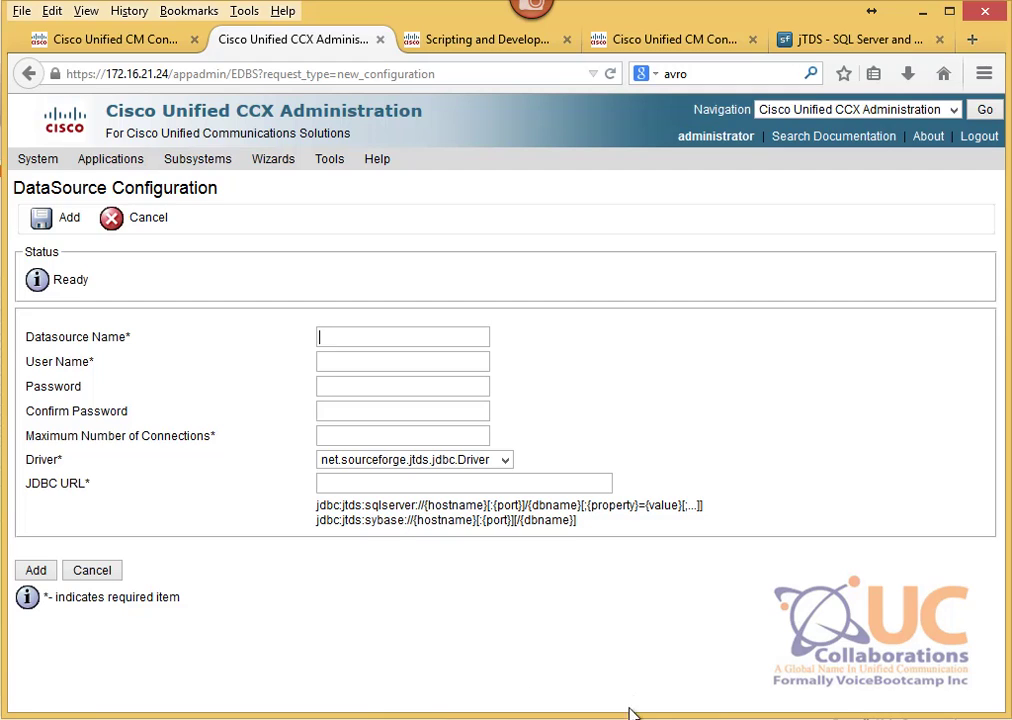
click(664, 718)
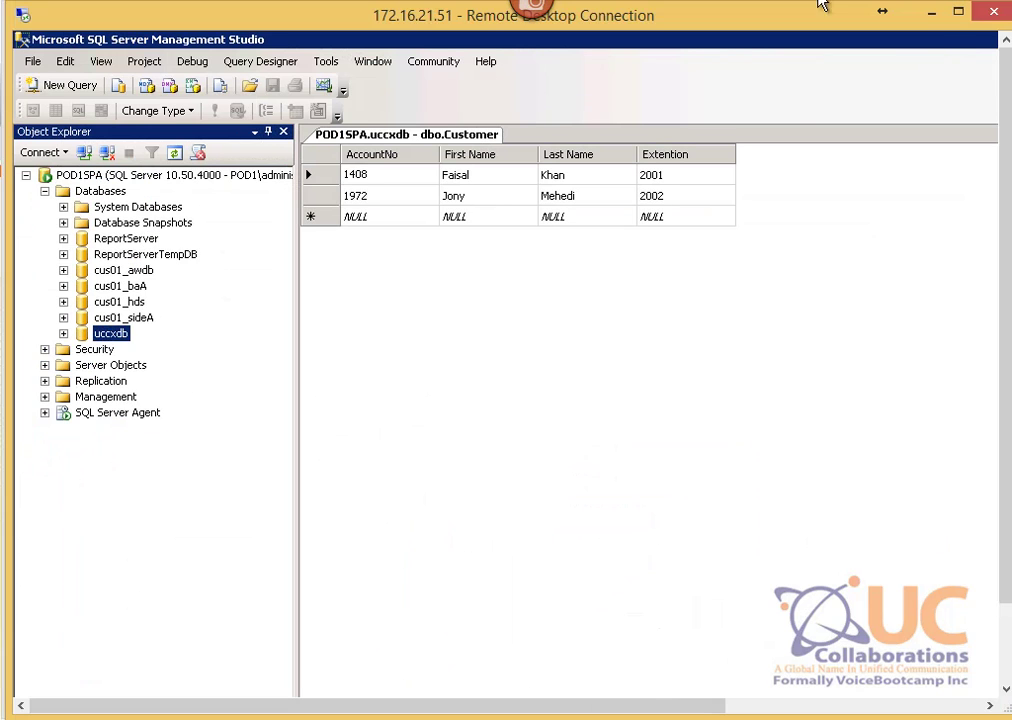
Step: Exit SQL Server Management Studio via File > Exit
double_click(742, 36)
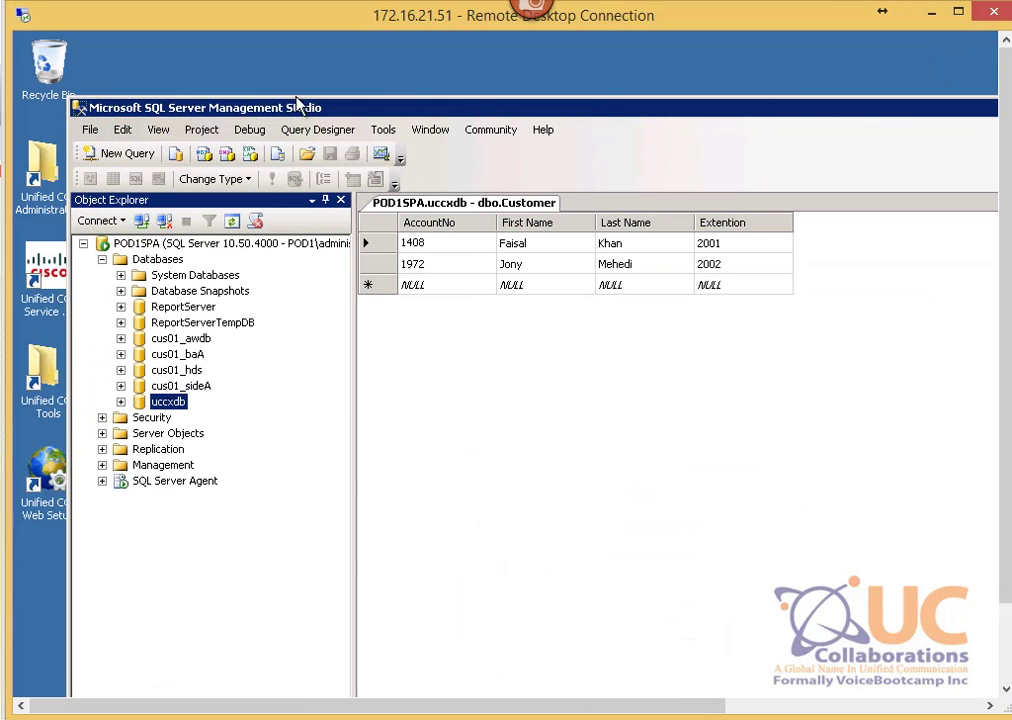
click(90, 129)
click(115, 435)
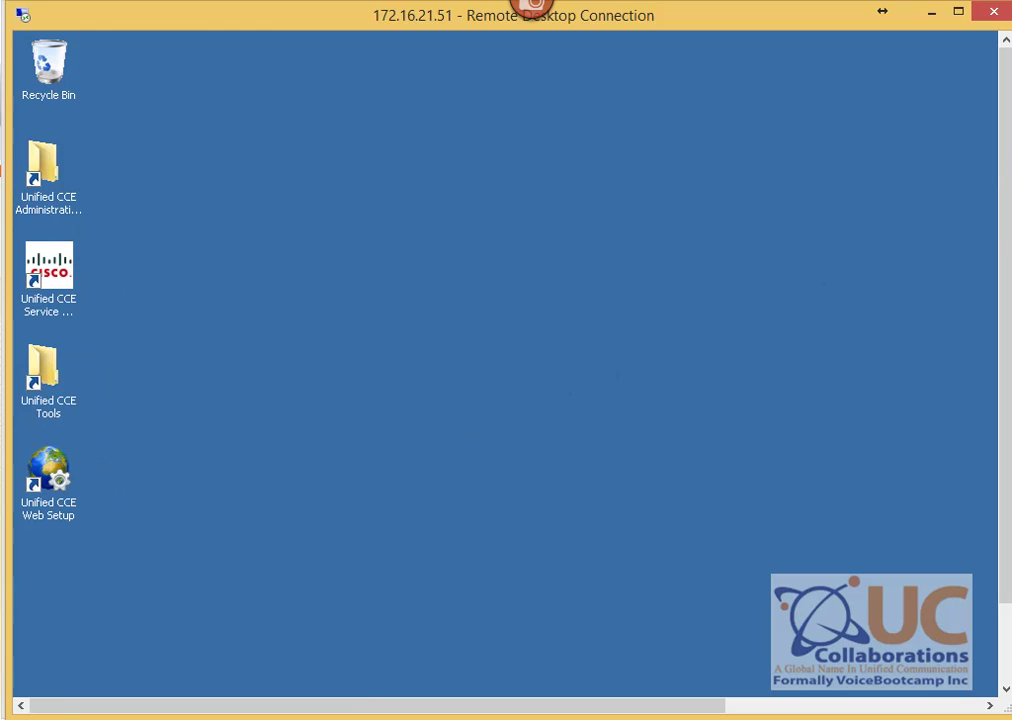
drag(1007, 102, 1006, 262)
Step: Browse the Start menu to Microsoft SQL Server 2008 R2 > Configuration Tools
click(38, 678)
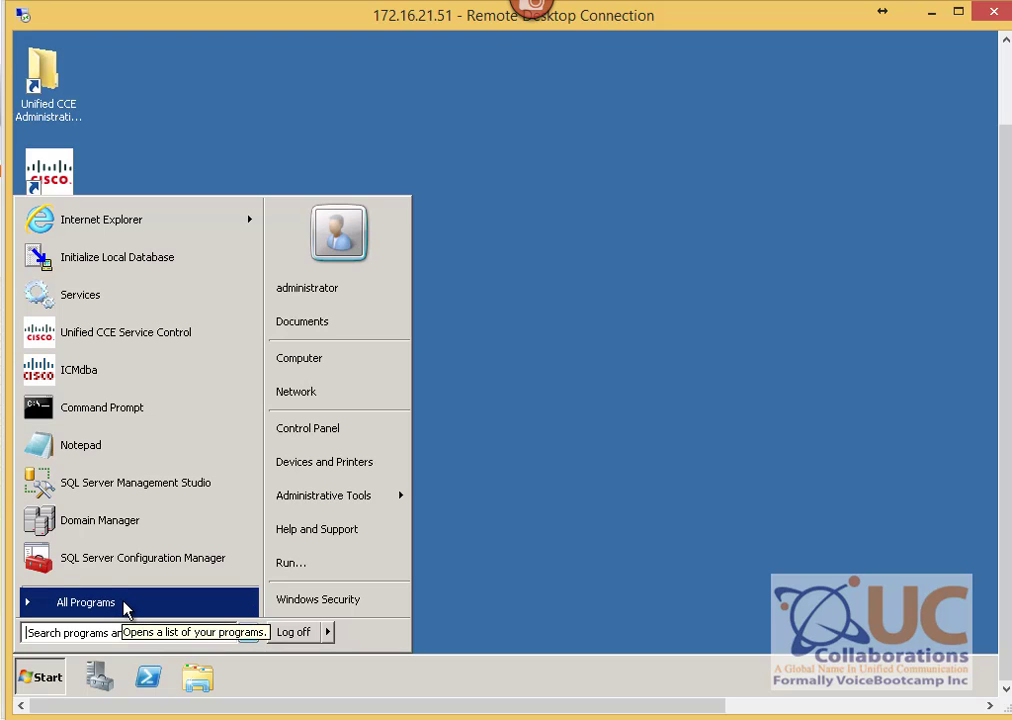
click(126, 603)
click(60, 350)
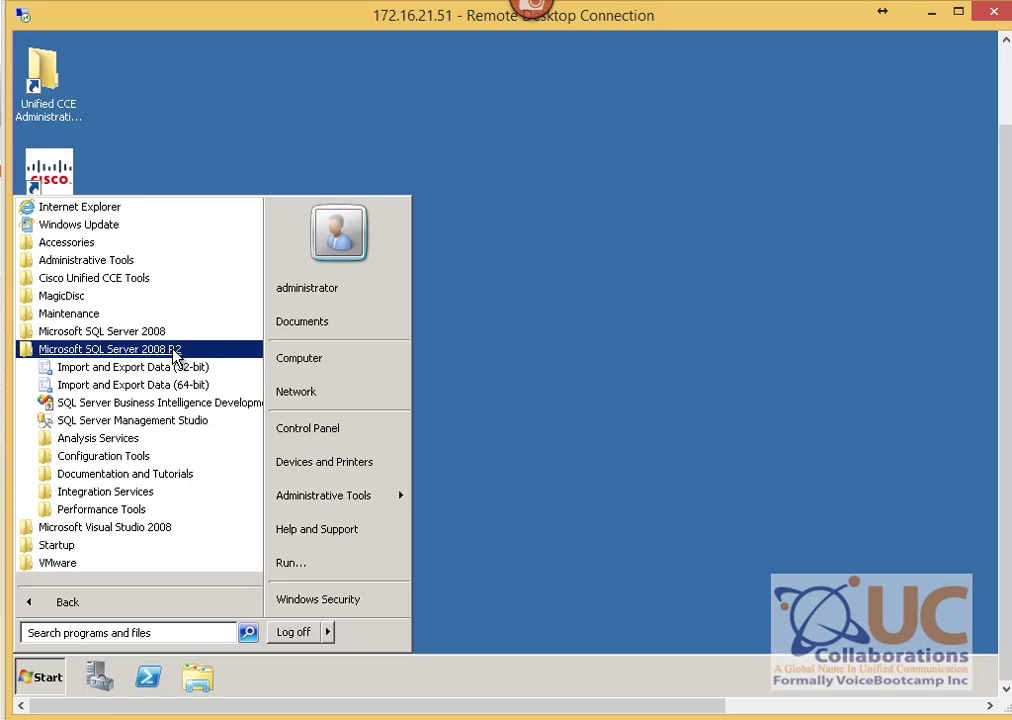
click(100, 457)
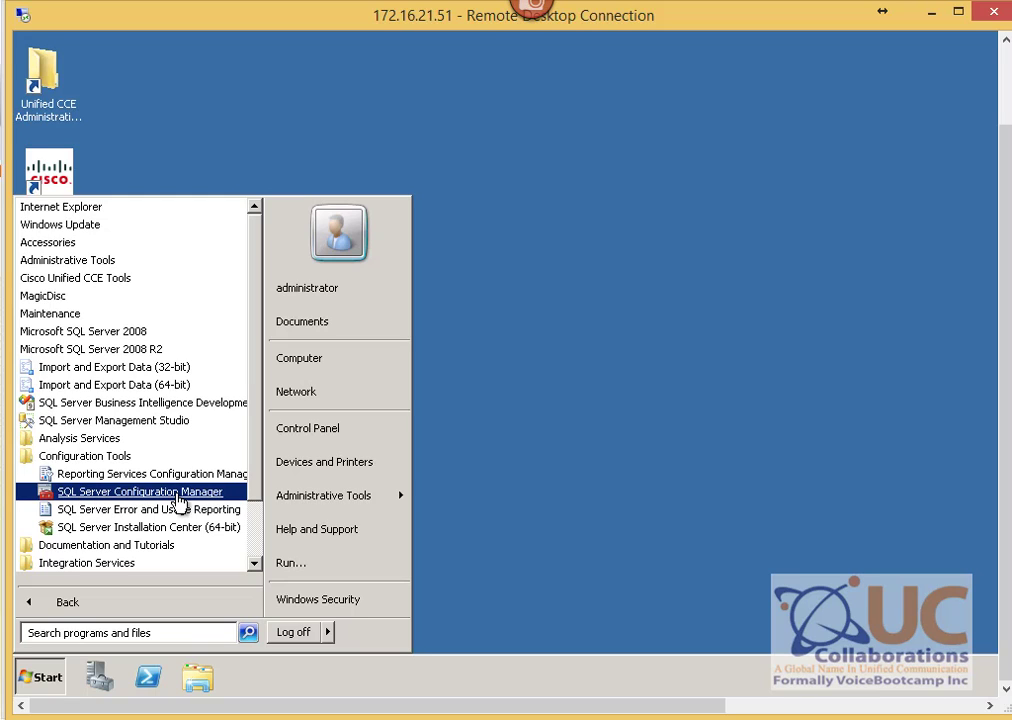
Step: Launch SQL Server Configuration Manager, check the MSSQLSERVER service, and list the 32-bit client protocols
click(180, 500)
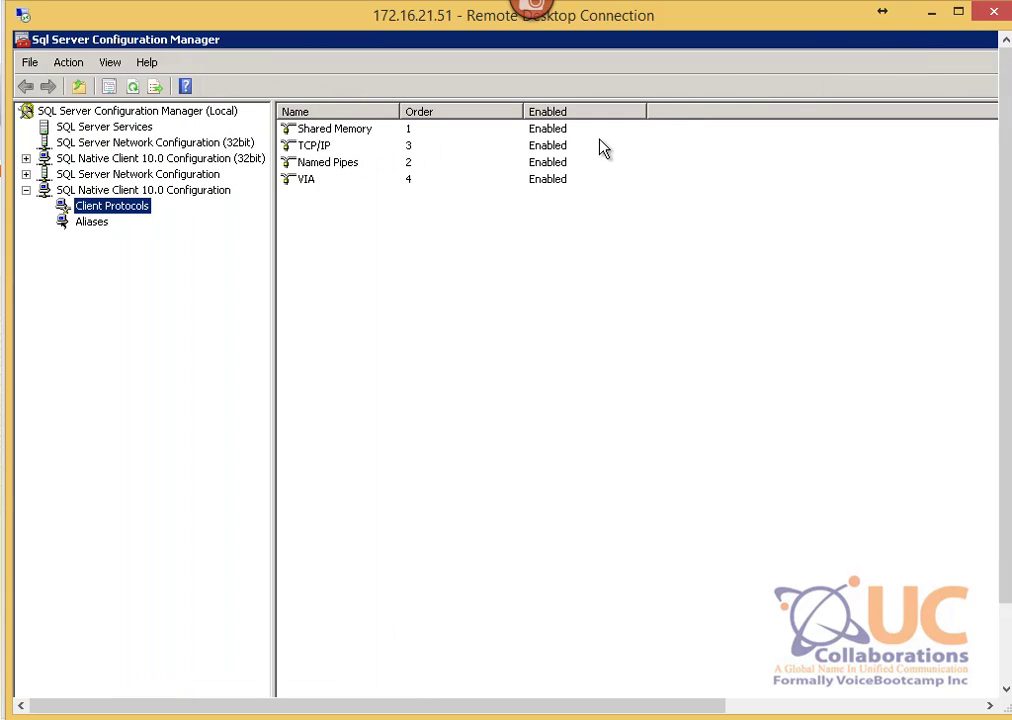
click(26, 174)
click(26, 158)
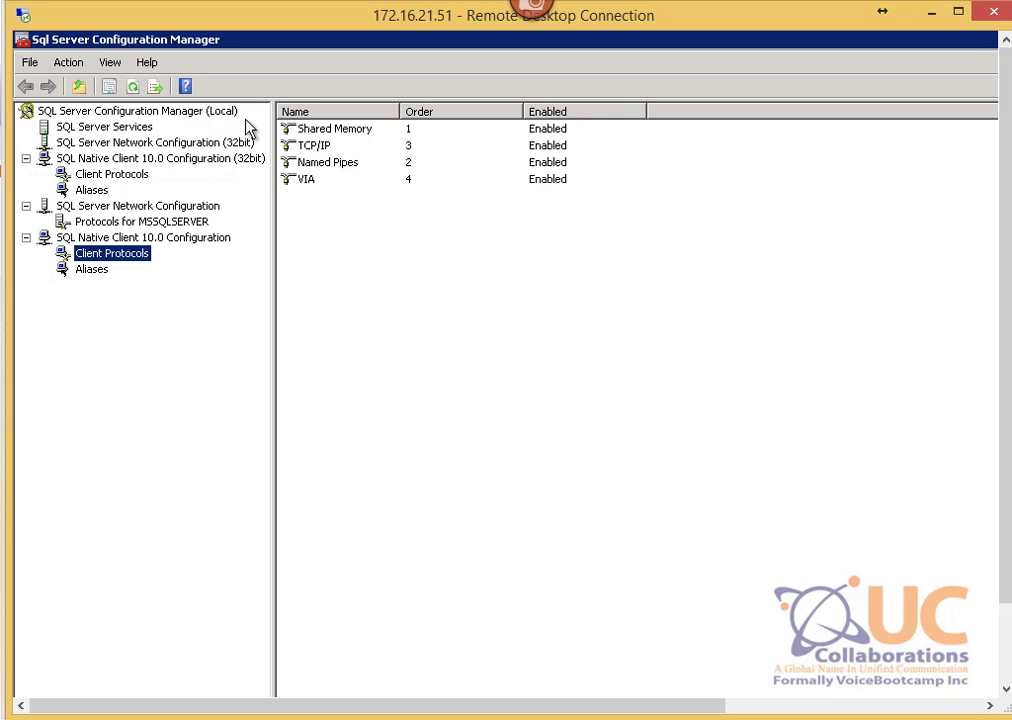
click(100, 127)
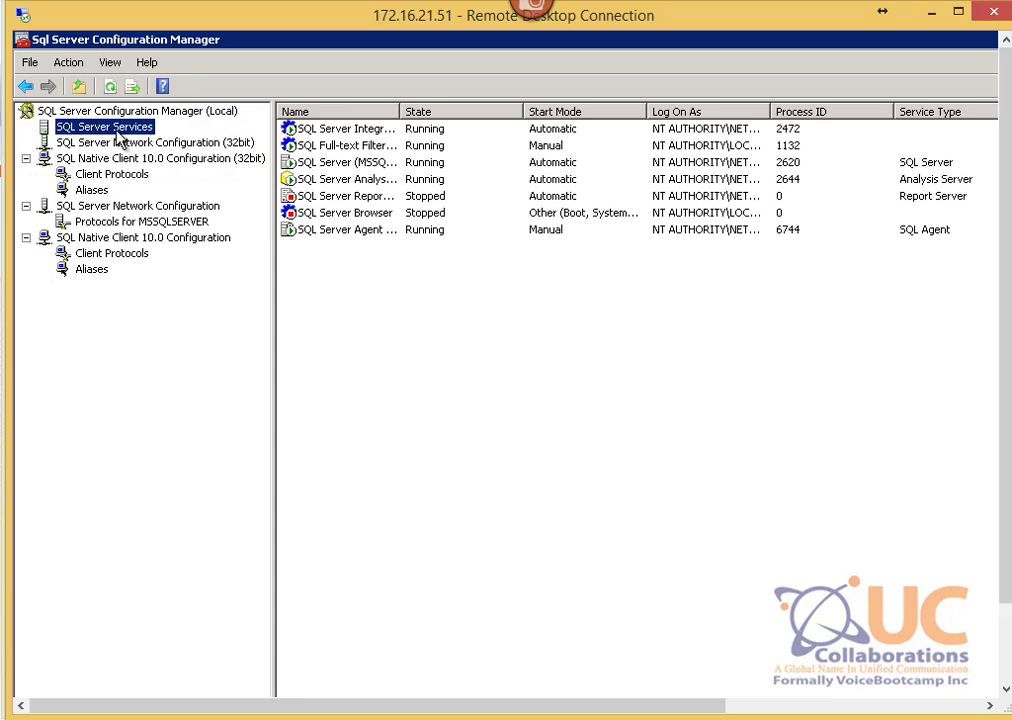
click(299, 166)
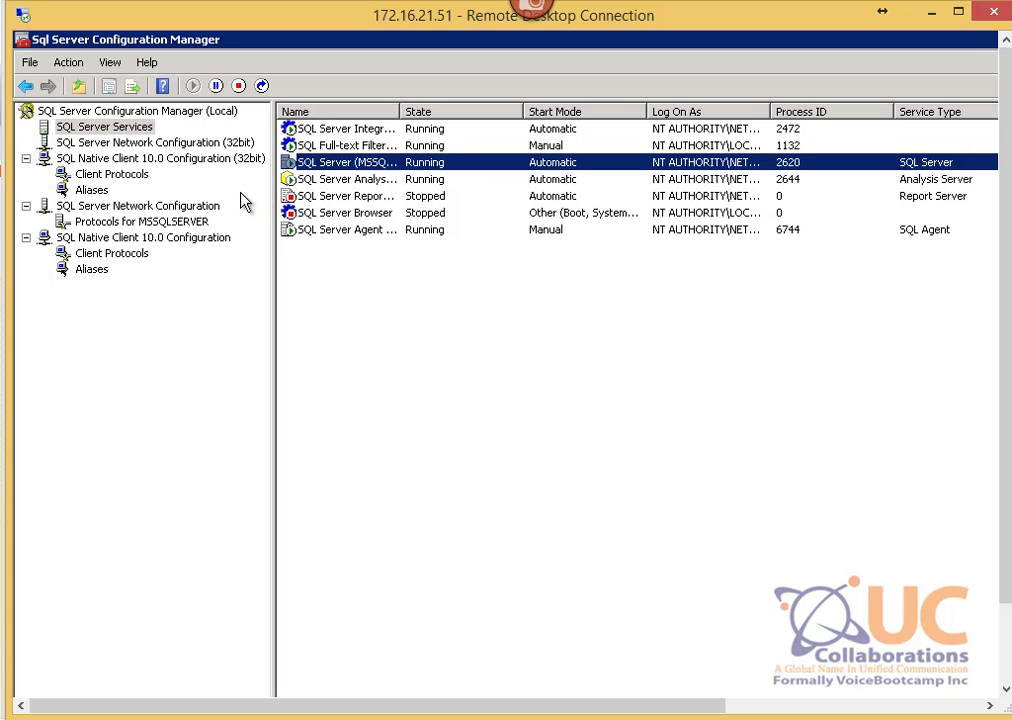
click(110, 160)
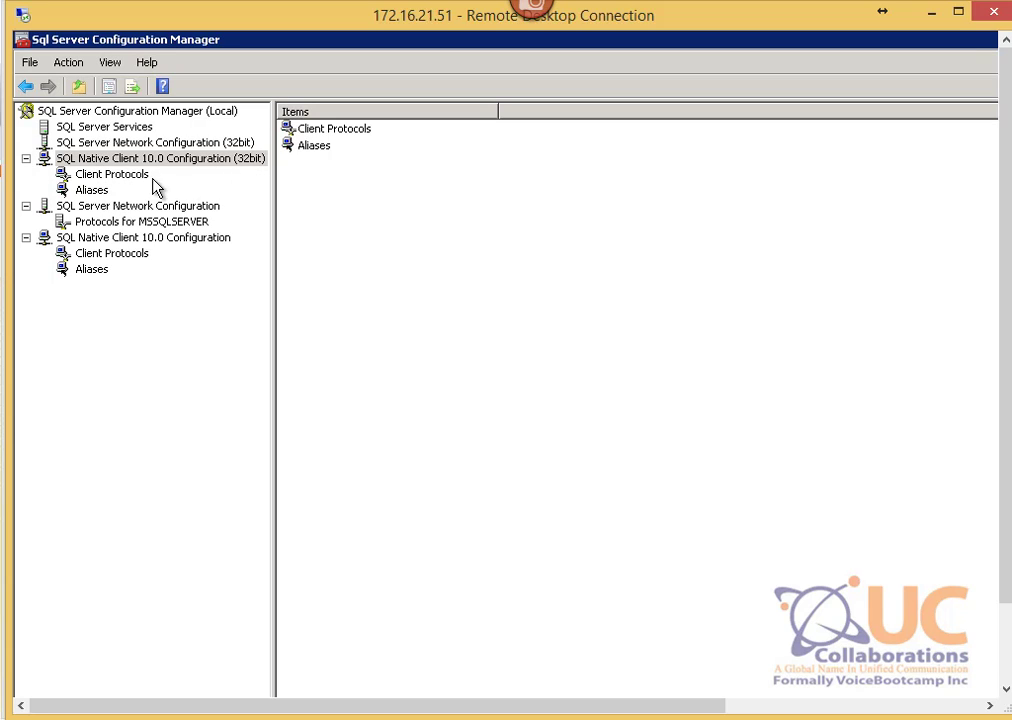
click(89, 176)
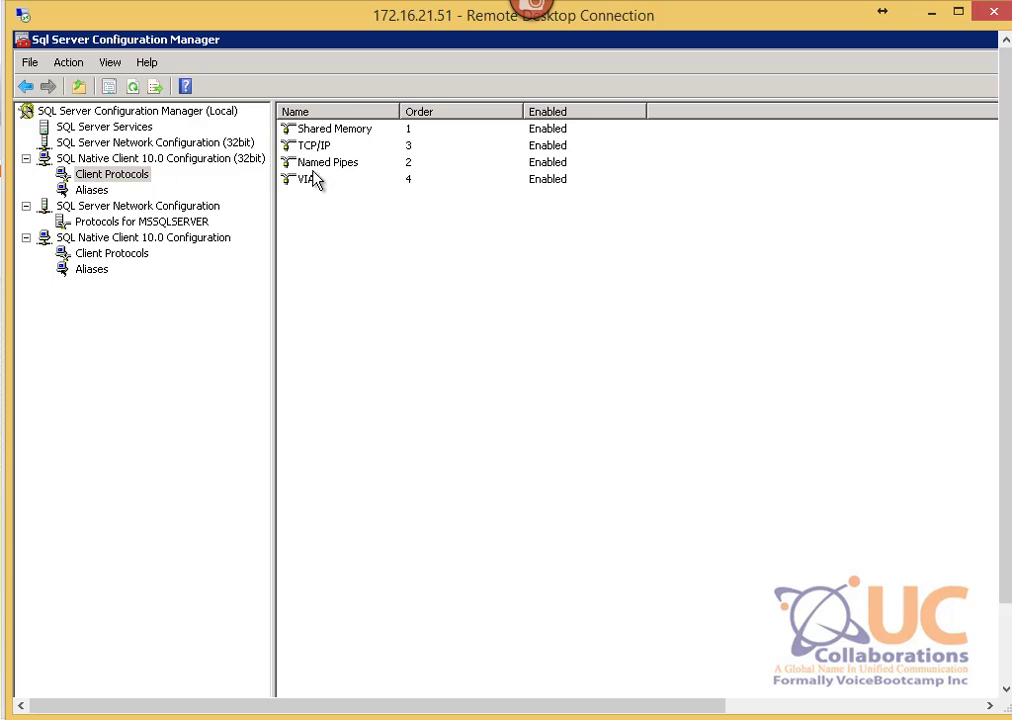
Step: Review the Named Pipes client protocol properties, confirming Enabled is set
click(309, 164)
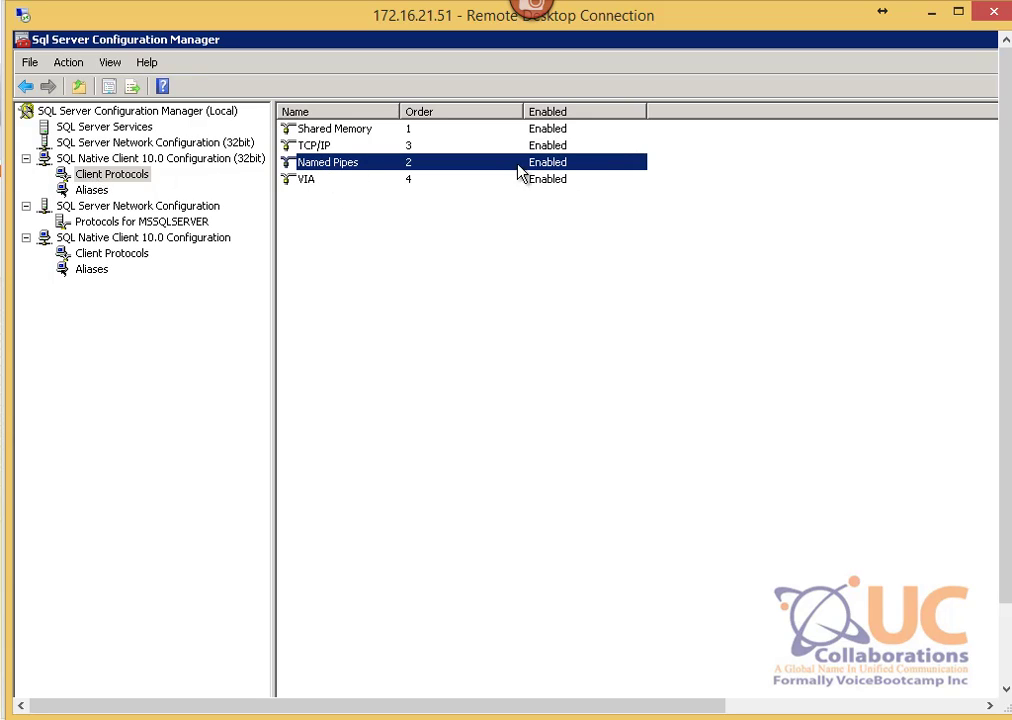
double_click(326, 165)
click(720, 274)
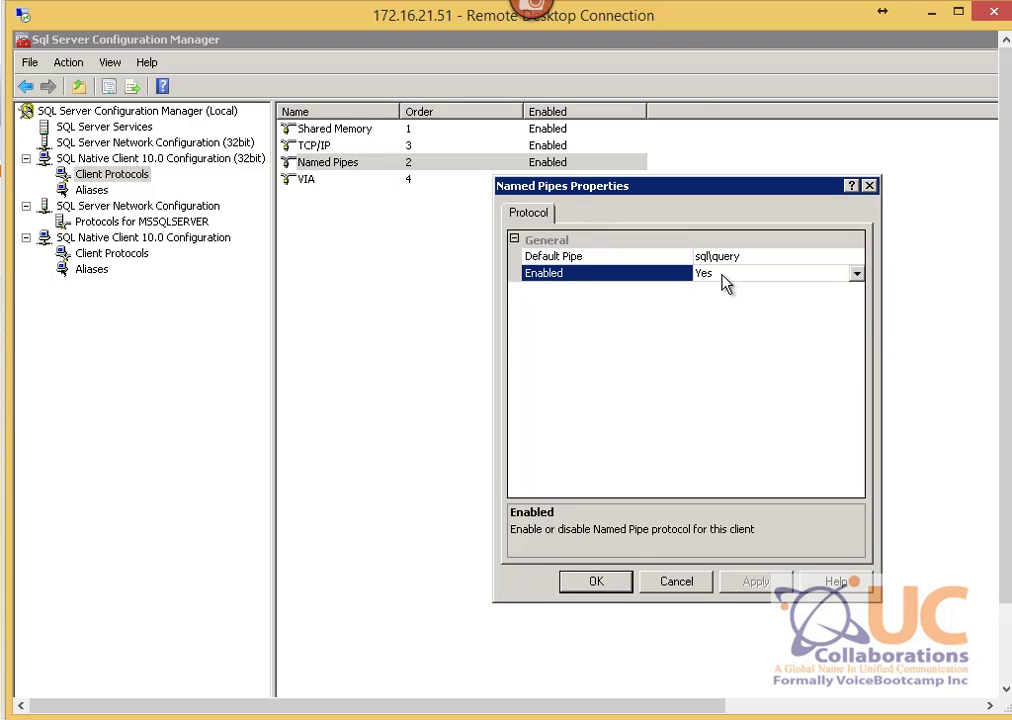
click(722, 274)
click(690, 581)
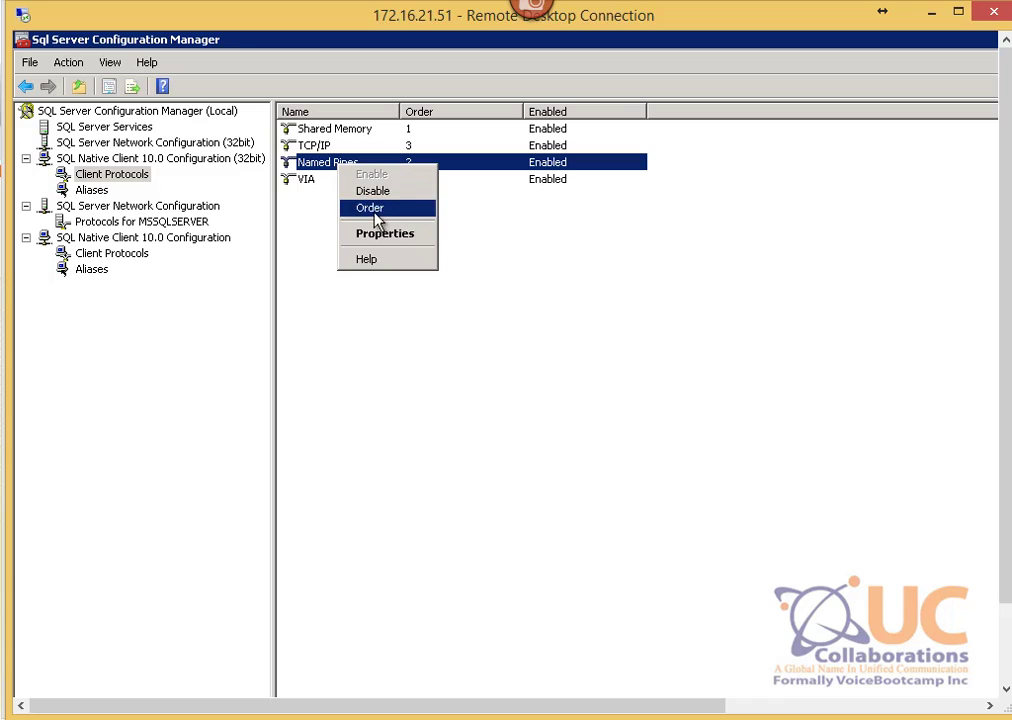
Step: Review the client protocol order with TCP/IP and Named Pipes, and confirm with OK
click(375, 208)
click(766, 299)
click(748, 284)
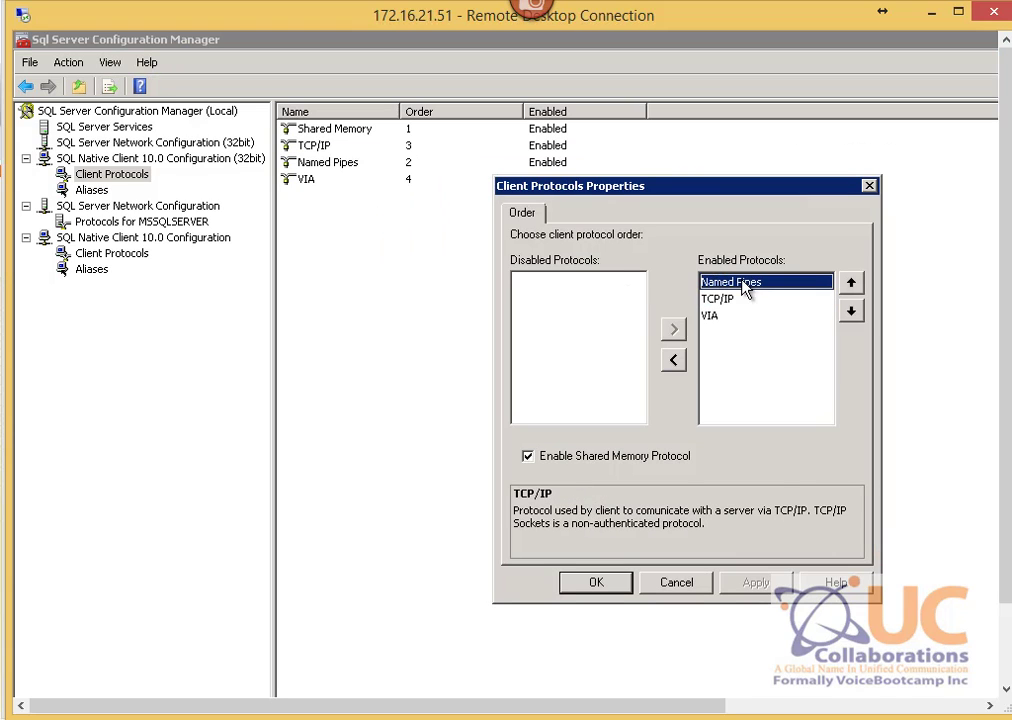
click(745, 300)
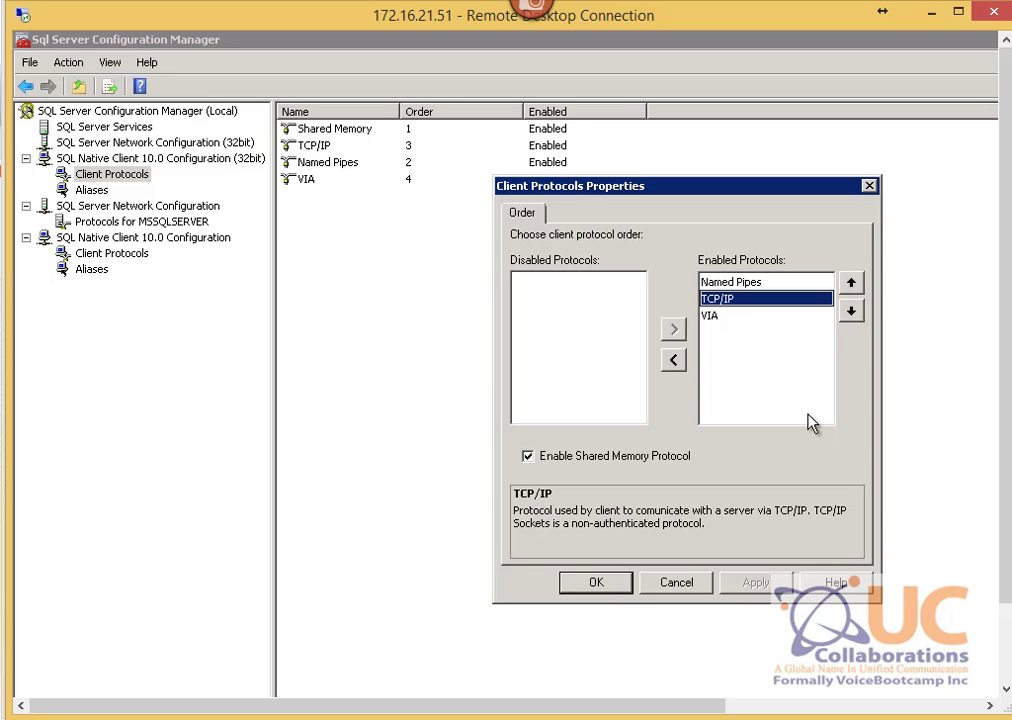
click(596, 583)
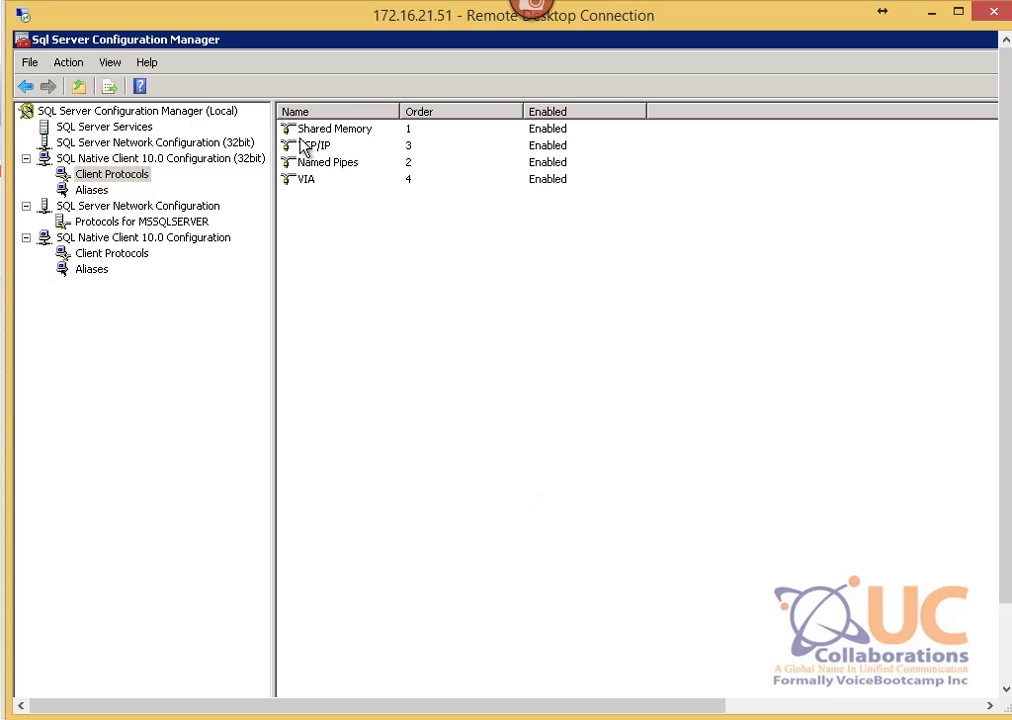
Step: Check that the MSSQLSERVER server protocols, including Named Pipes, are enabled
click(102, 221)
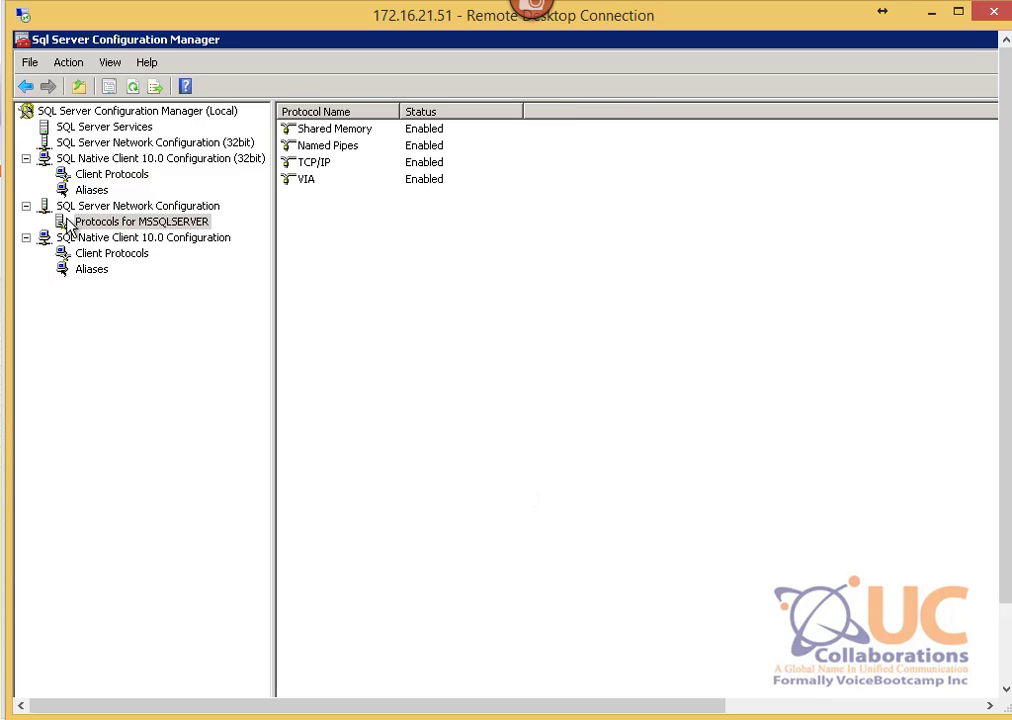
click(133, 208)
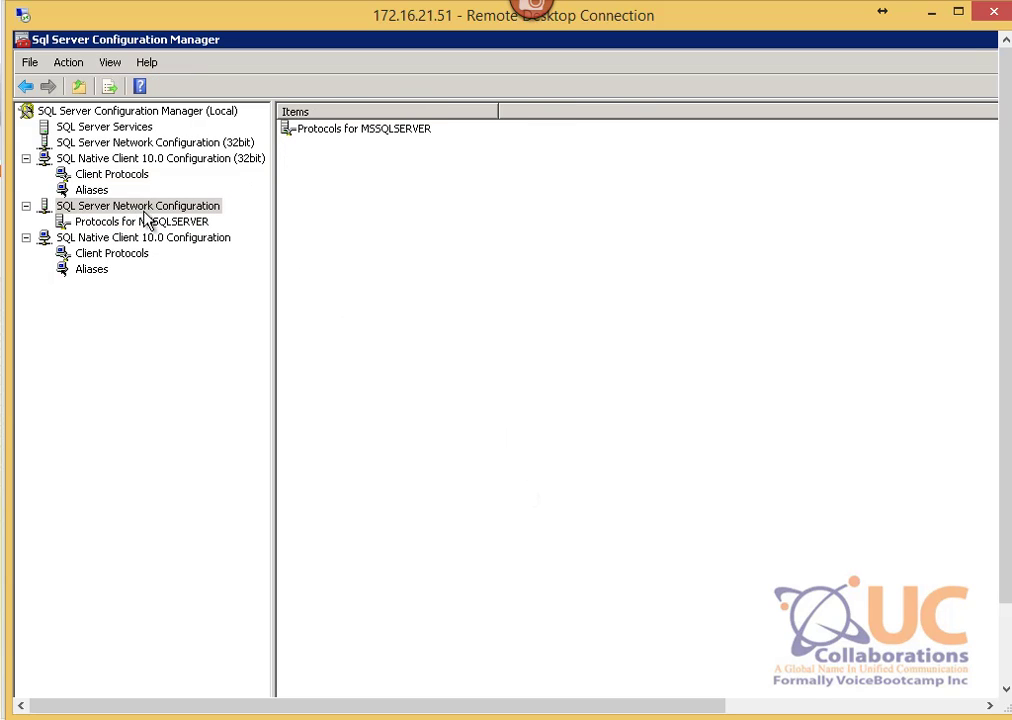
click(192, 223)
click(430, 146)
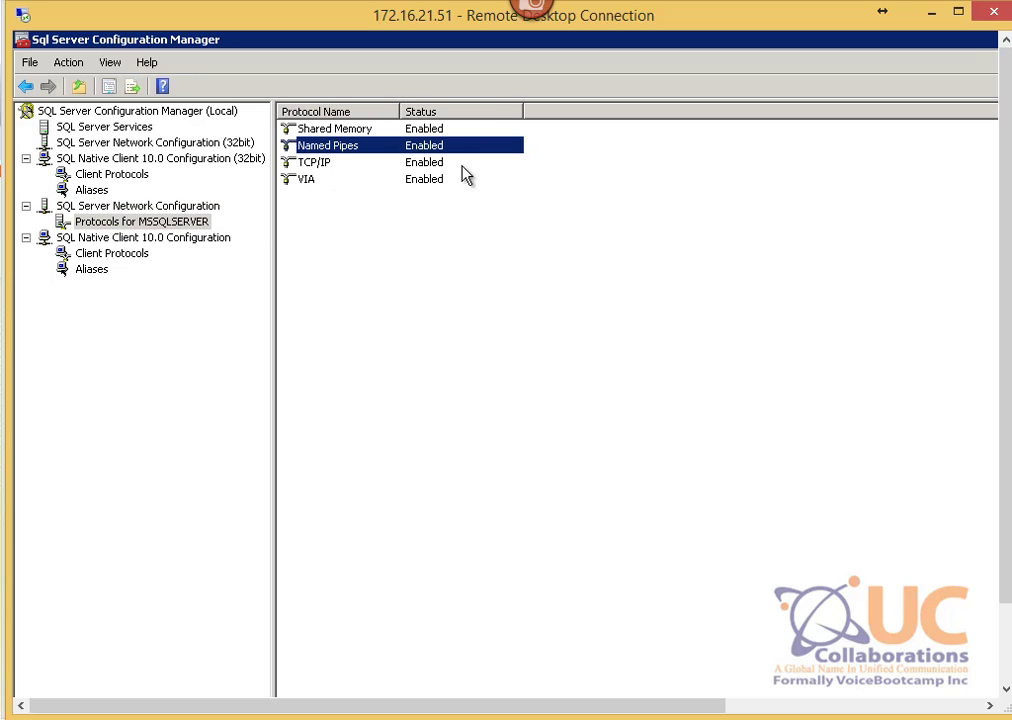
Step: Check the SQL Native Client 10.0 Named Pipes and TCP/IP client protocols, then restore the window
click(118, 239)
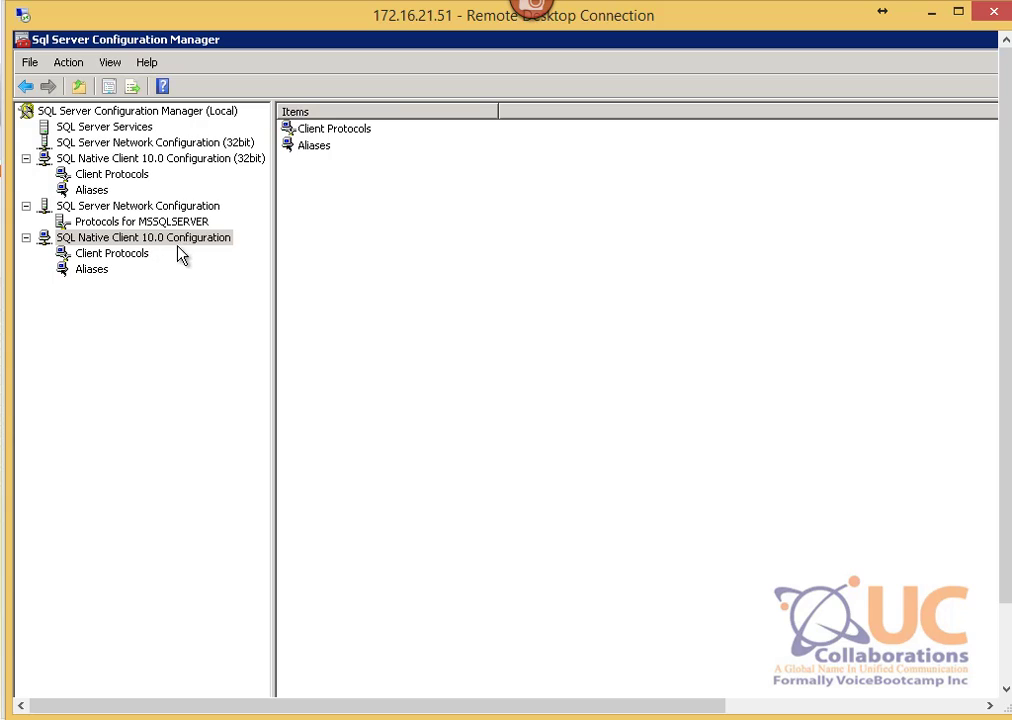
click(112, 253)
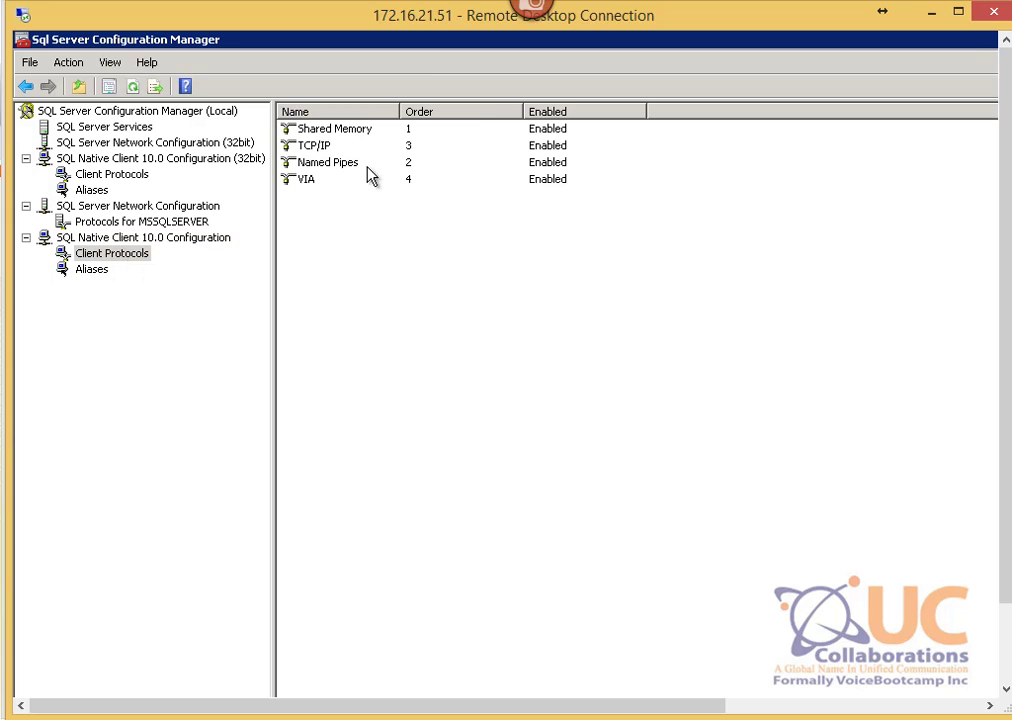
click(330, 164)
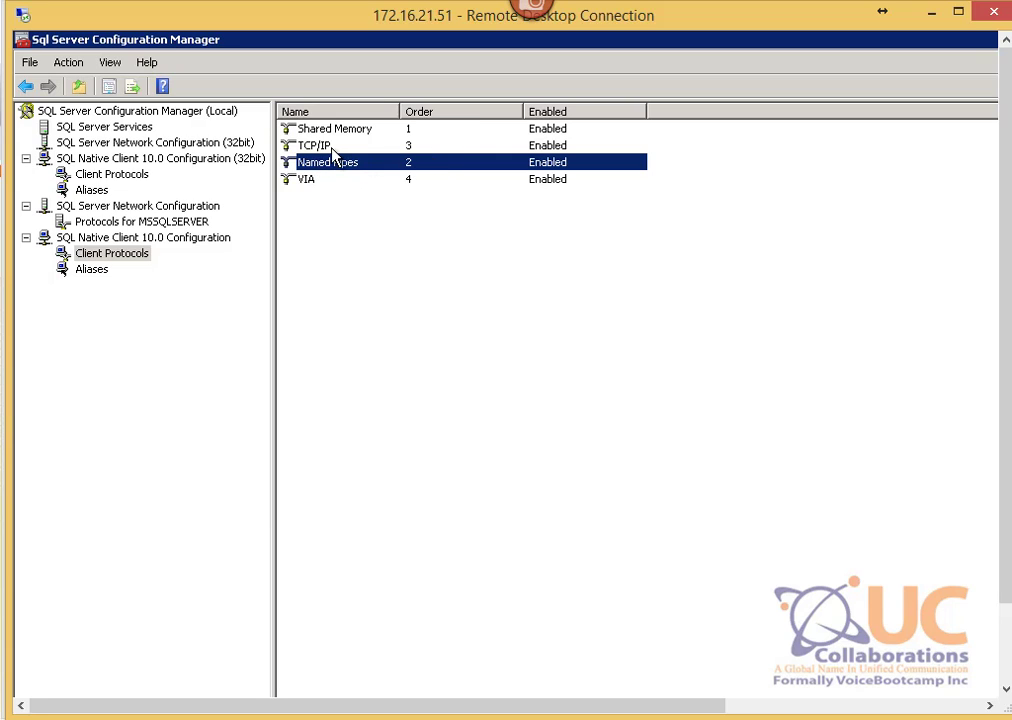
click(332, 147)
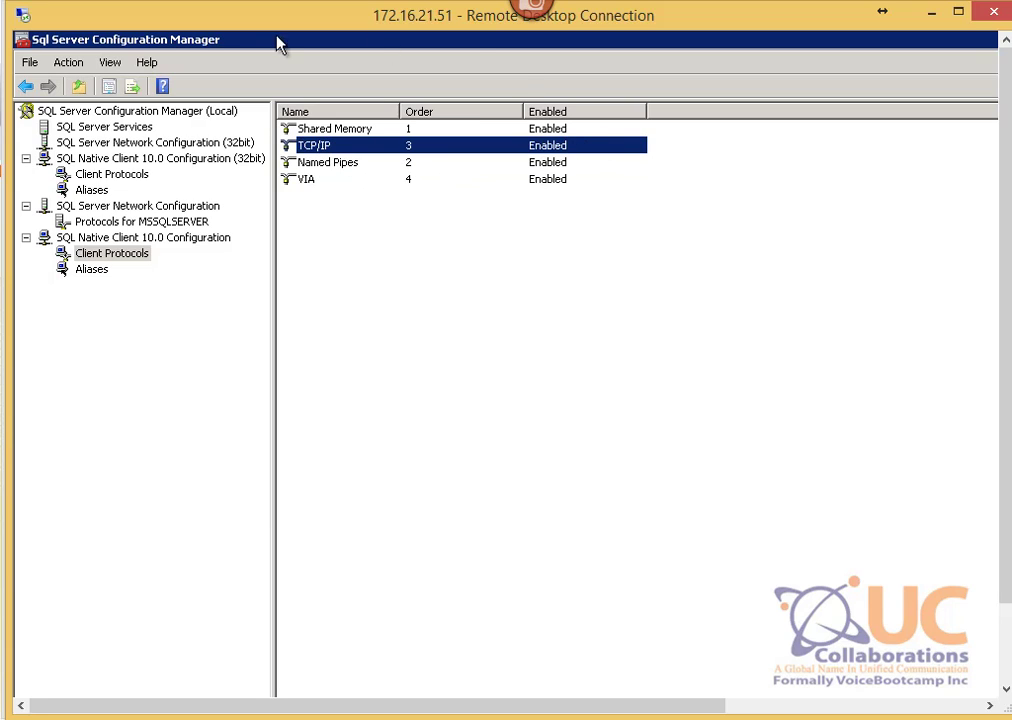
double_click(884, 44)
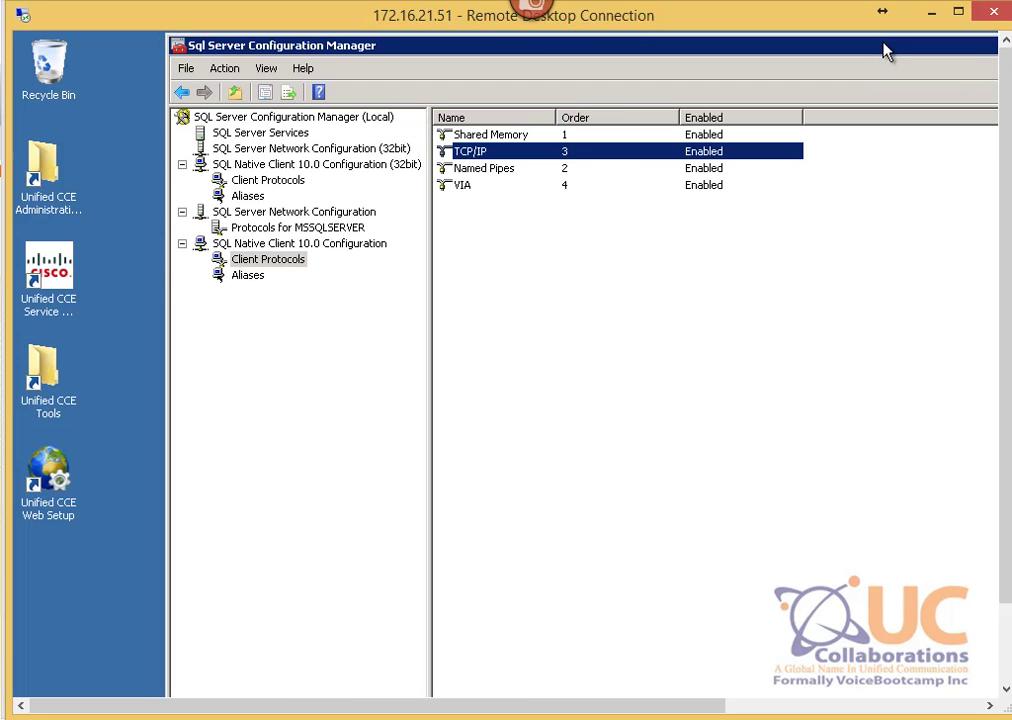
click(178, 46)
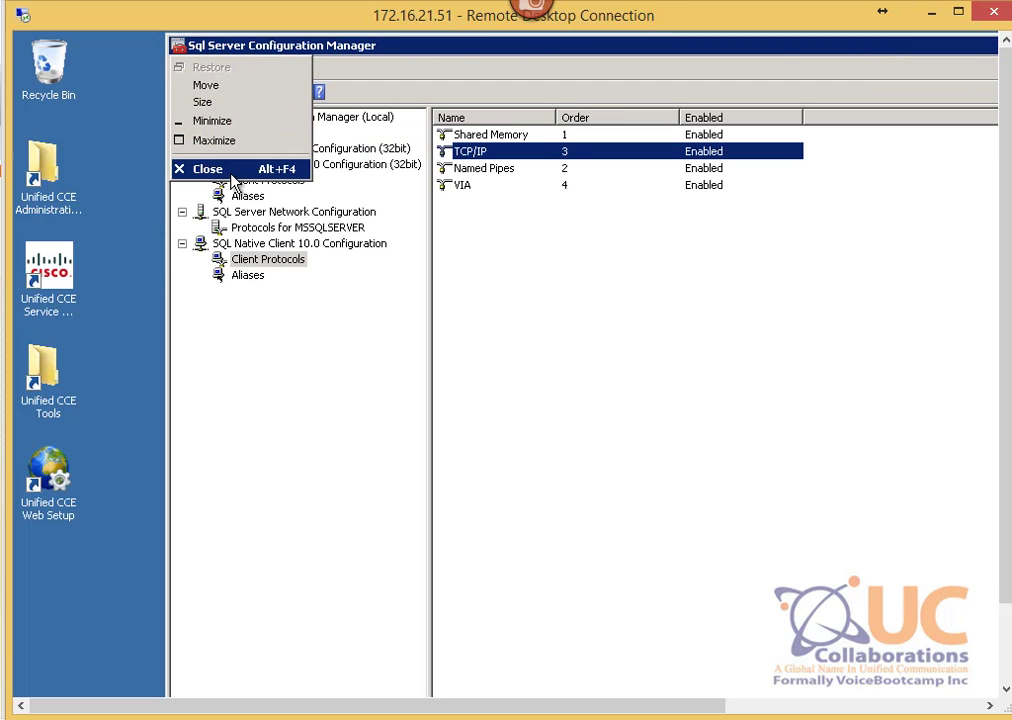
Step: Close Configuration Manager, launch Management Studio, connect to POD1SPA and maximize the window
click(200, 168)
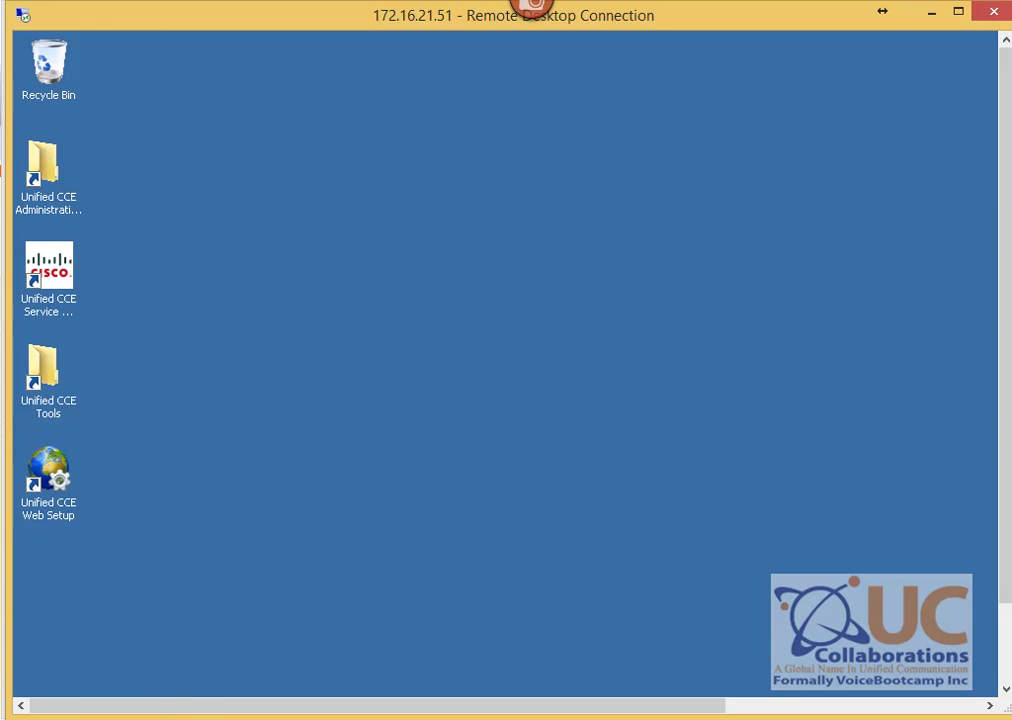
click(30, 682)
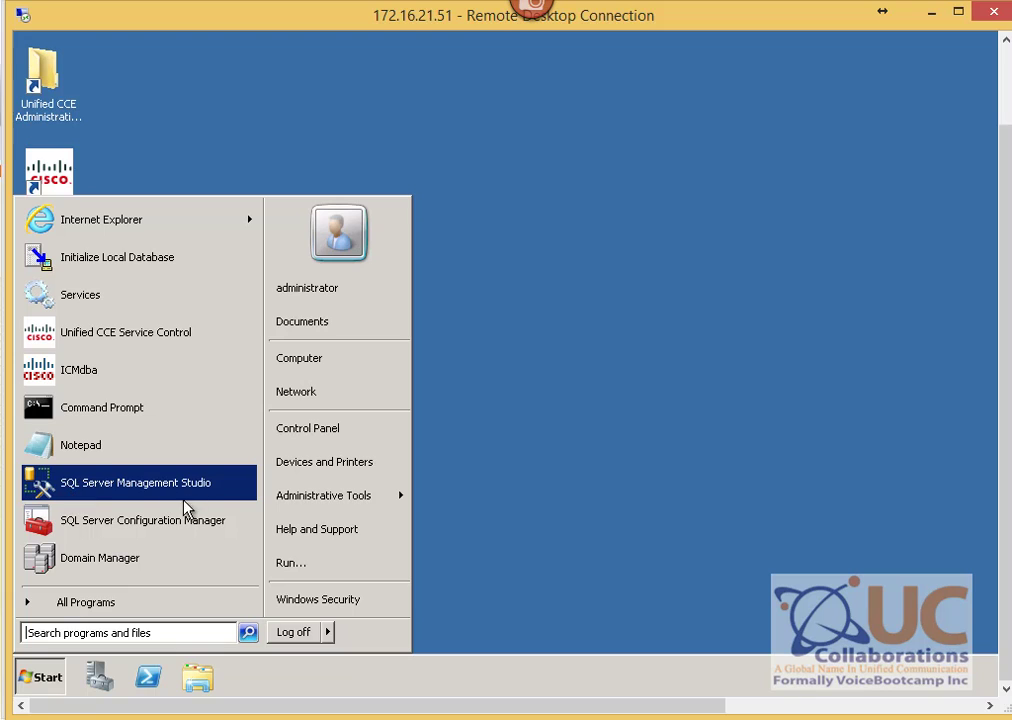
click(150, 600)
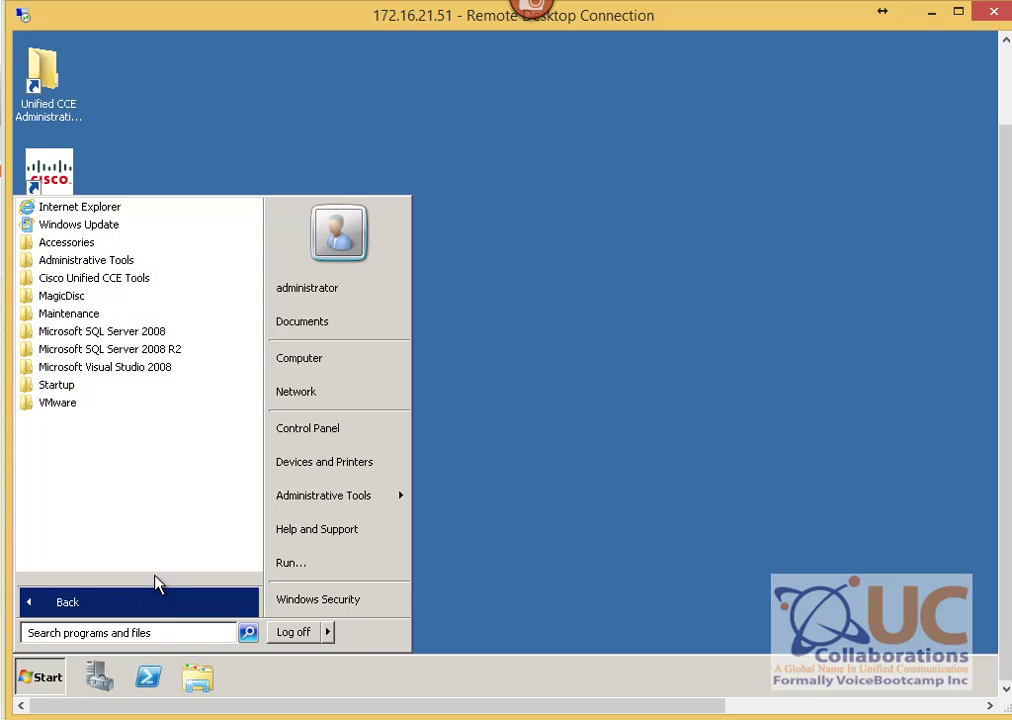
click(153, 352)
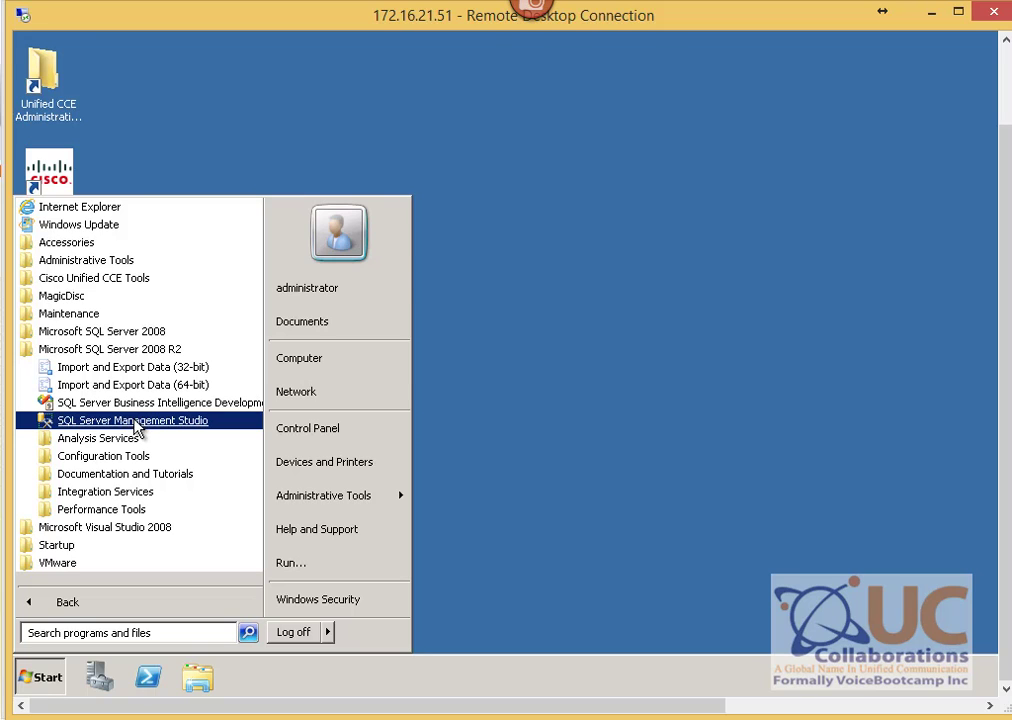
click(133, 422)
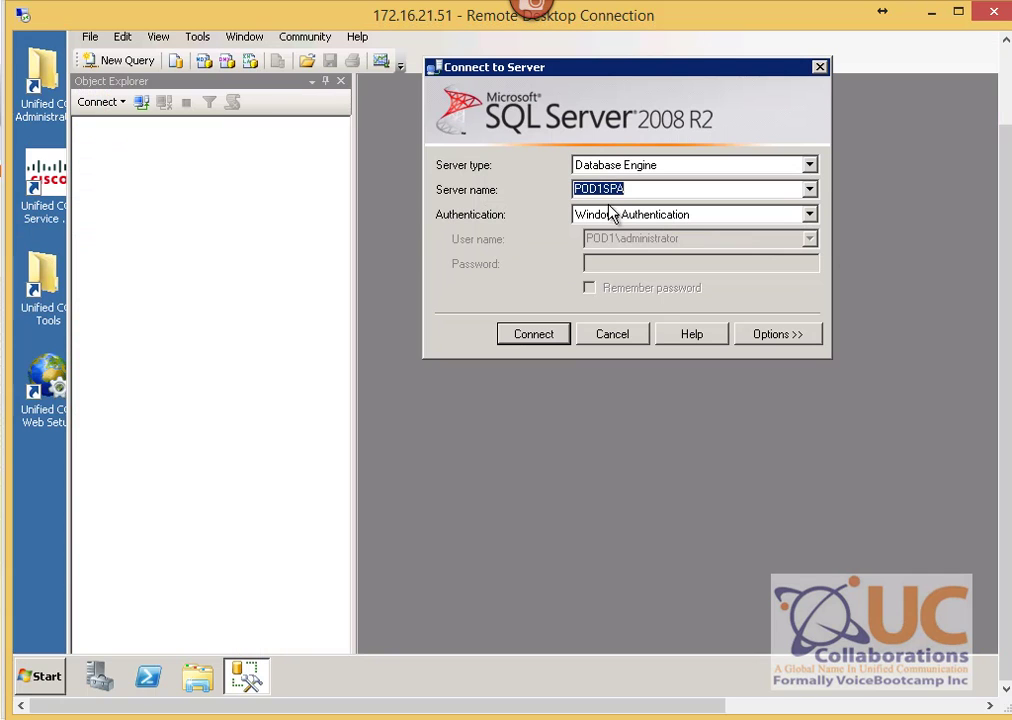
click(558, 340)
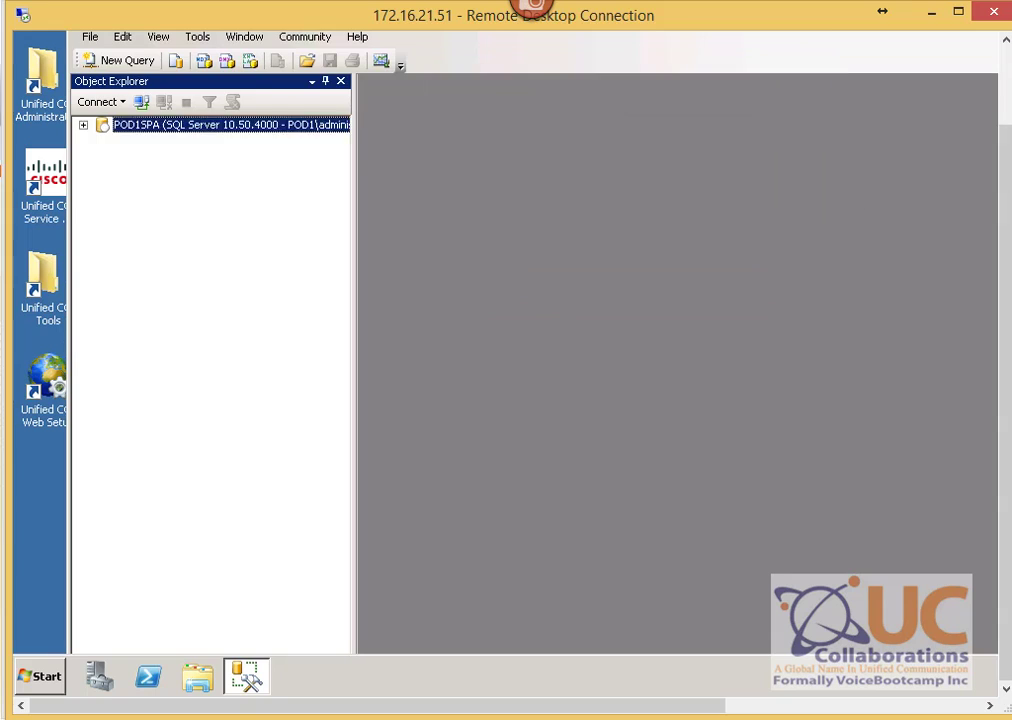
double_click(845, 105)
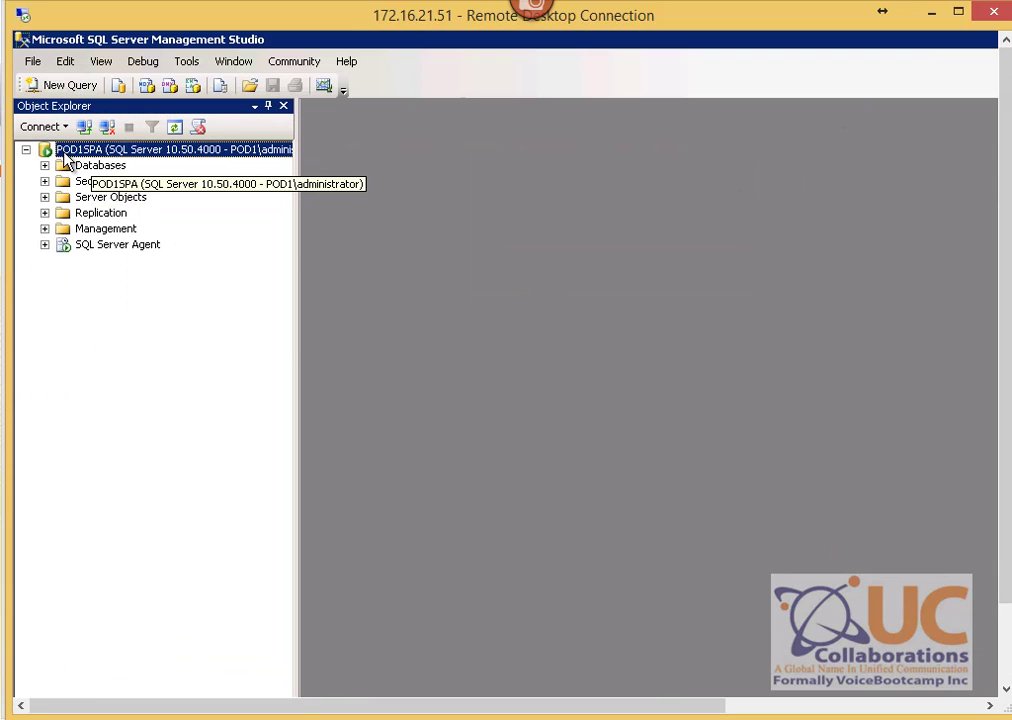
right_click(148, 153)
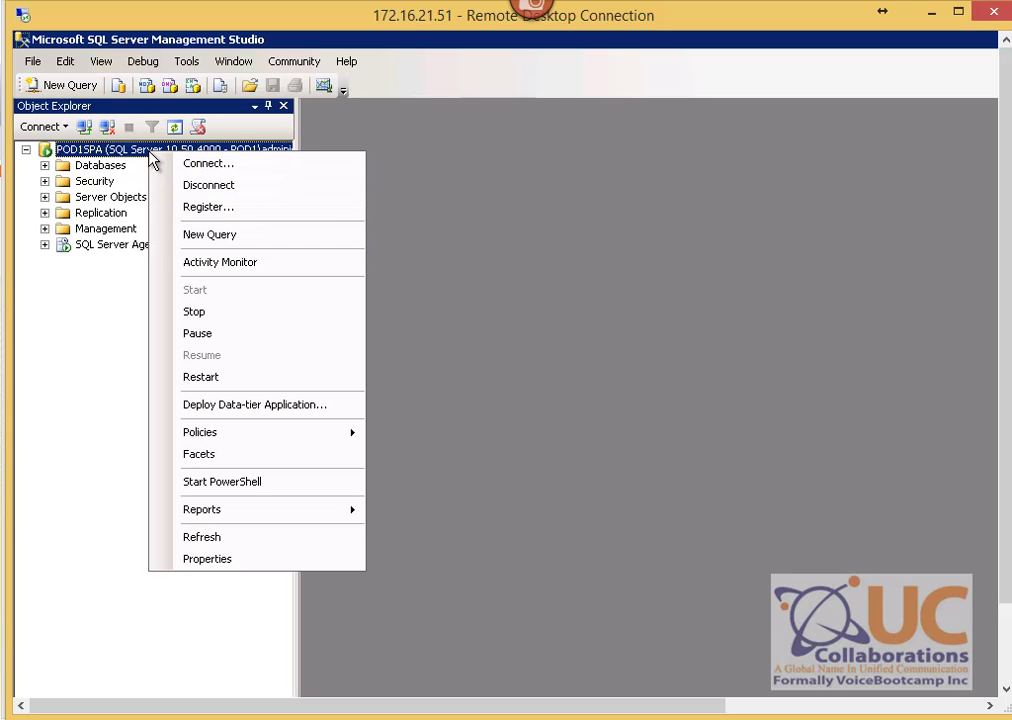
click(242, 559)
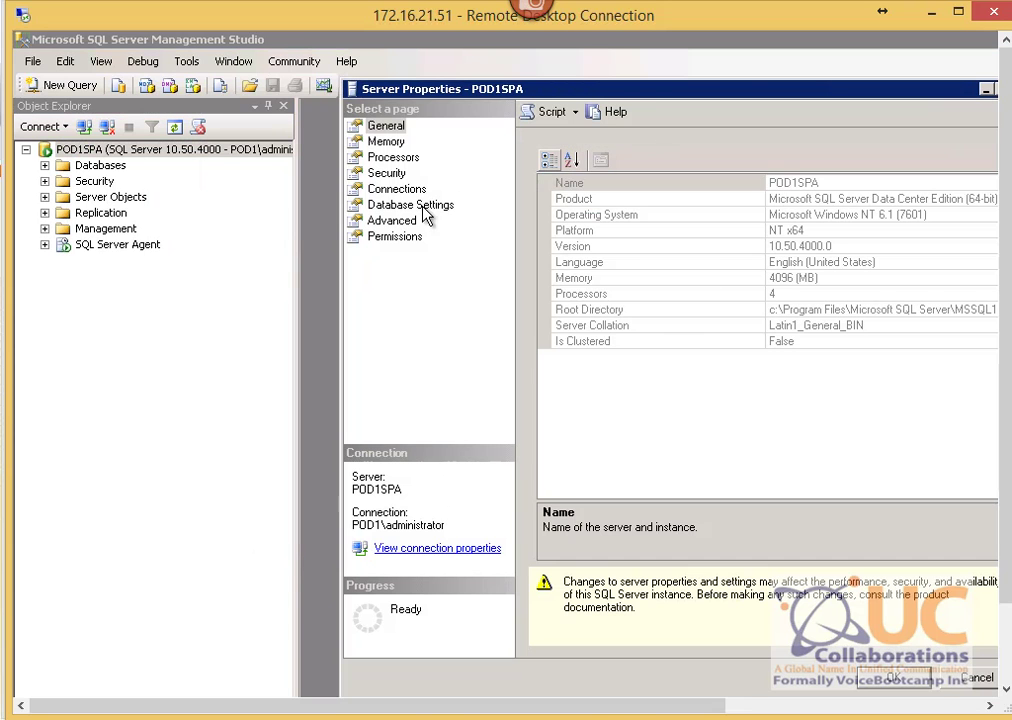
click(388, 173)
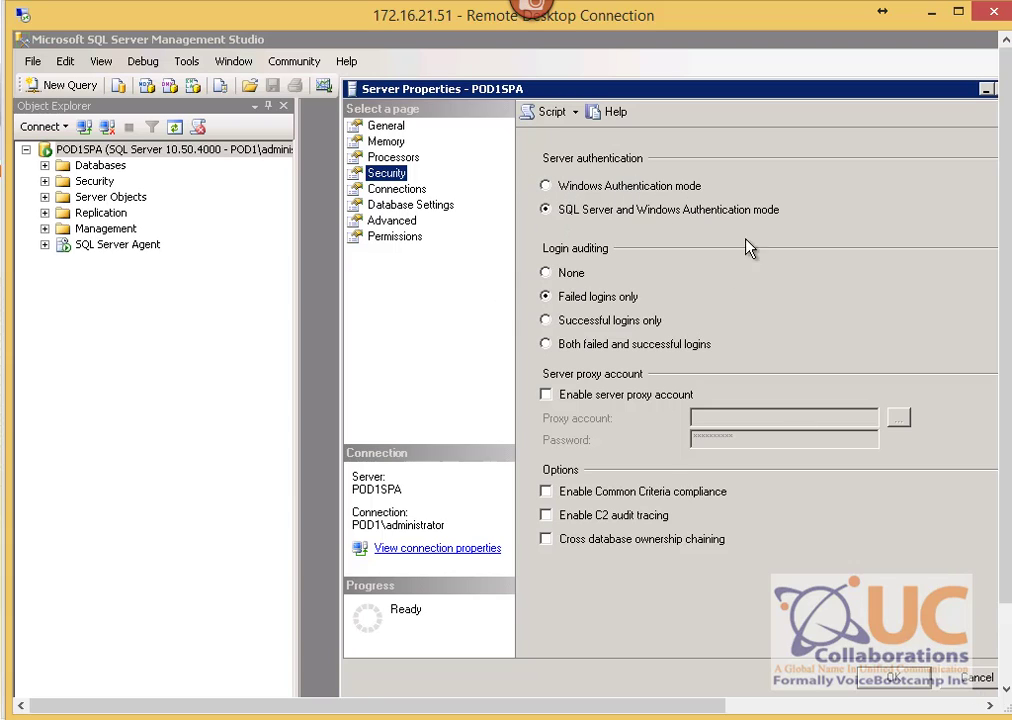
click(975, 679)
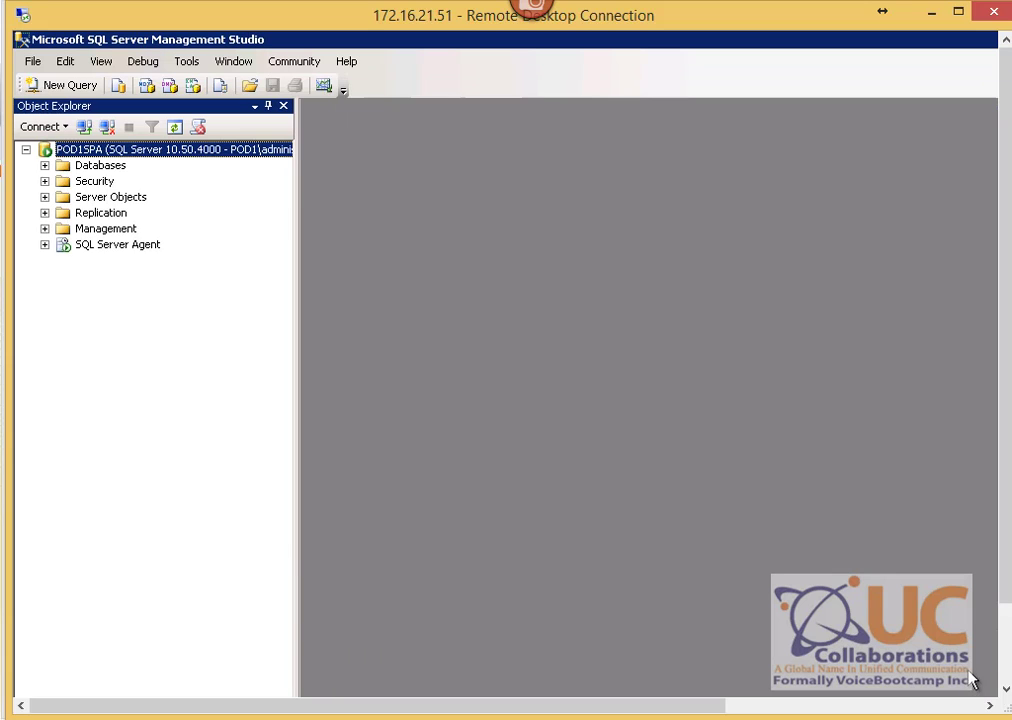
Step: Expand Security > Logins and open the sa login's properties
click(95, 182)
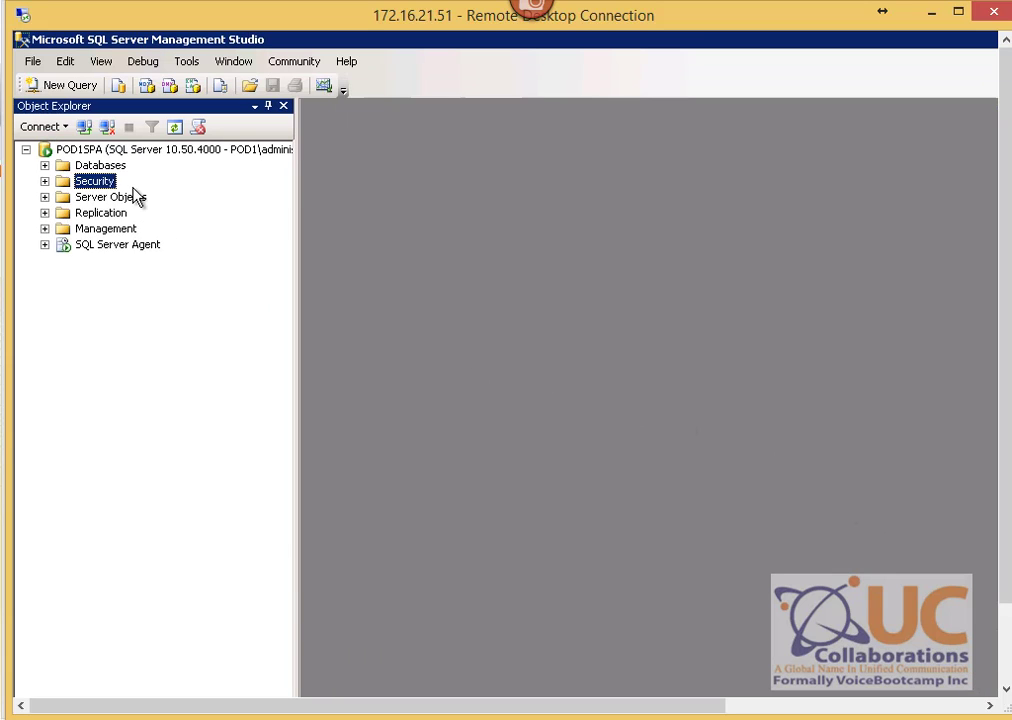
click(44, 181)
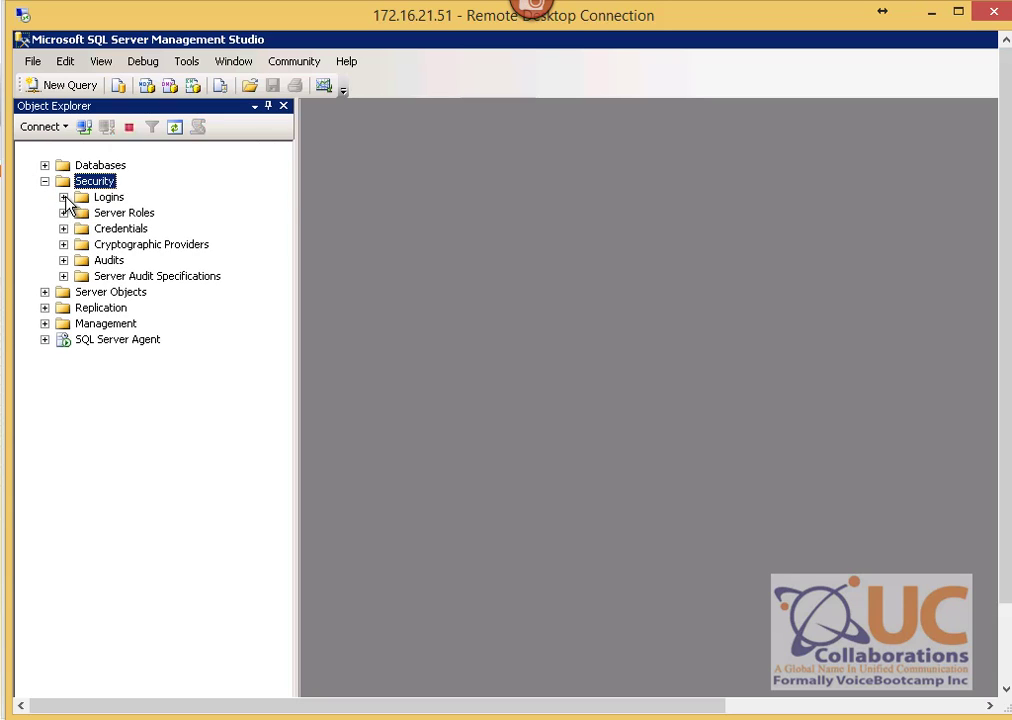
click(63, 197)
click(120, 371)
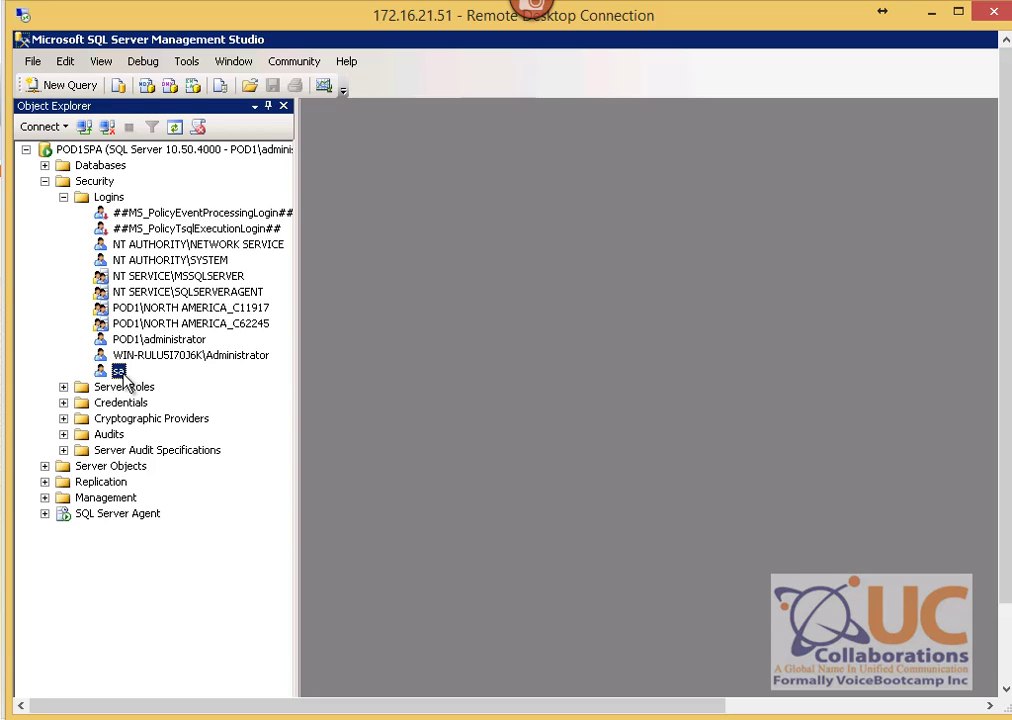
right_click(121, 373)
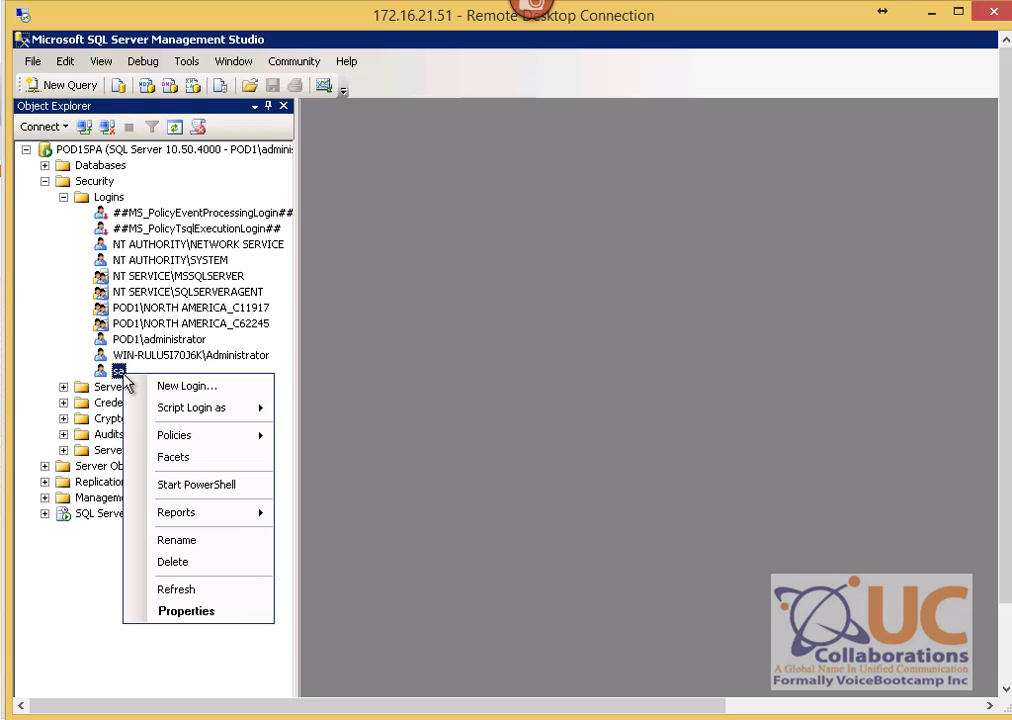
click(210, 611)
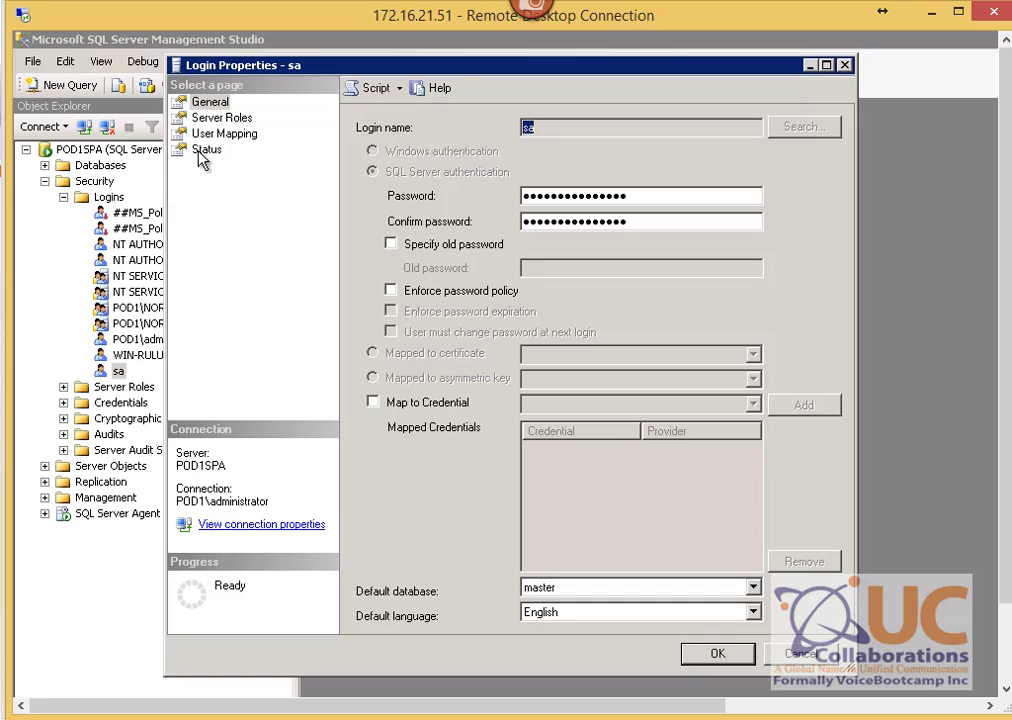
Step: Review the sa login's status, keeping it enabled, check its password fields, and close the dialog
click(205, 151)
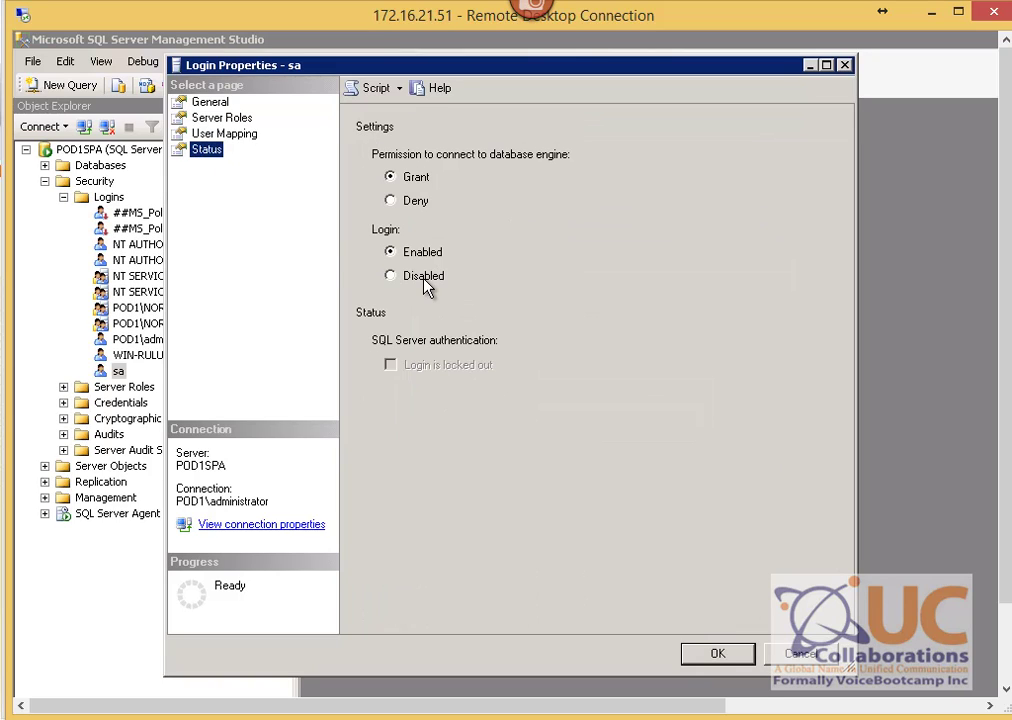
click(393, 280)
click(438, 253)
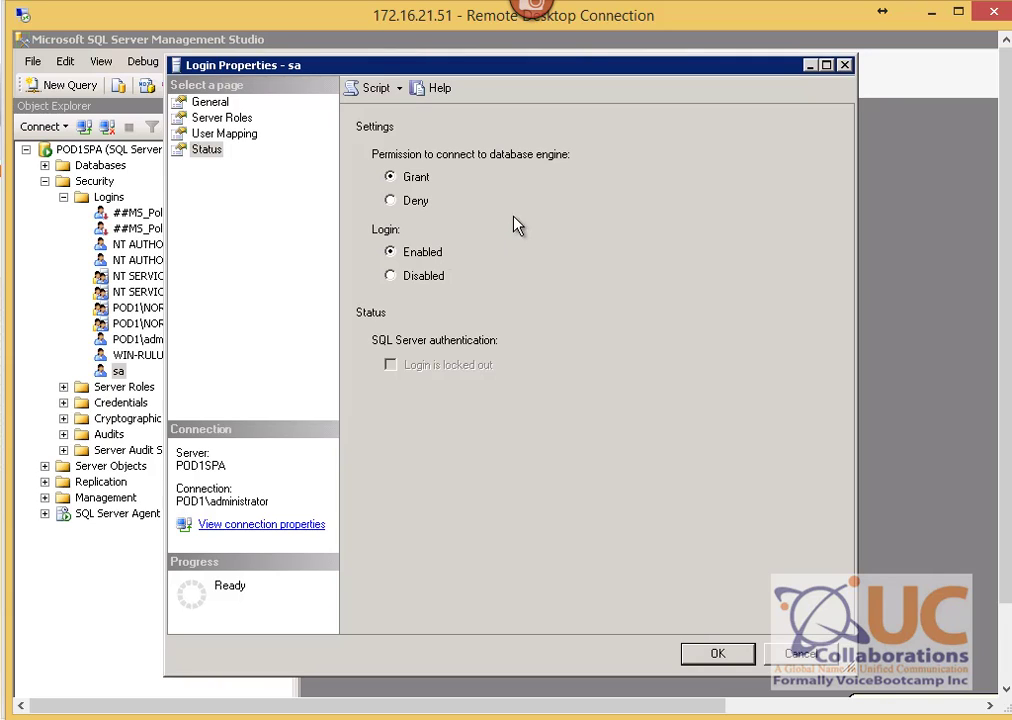
click(216, 102)
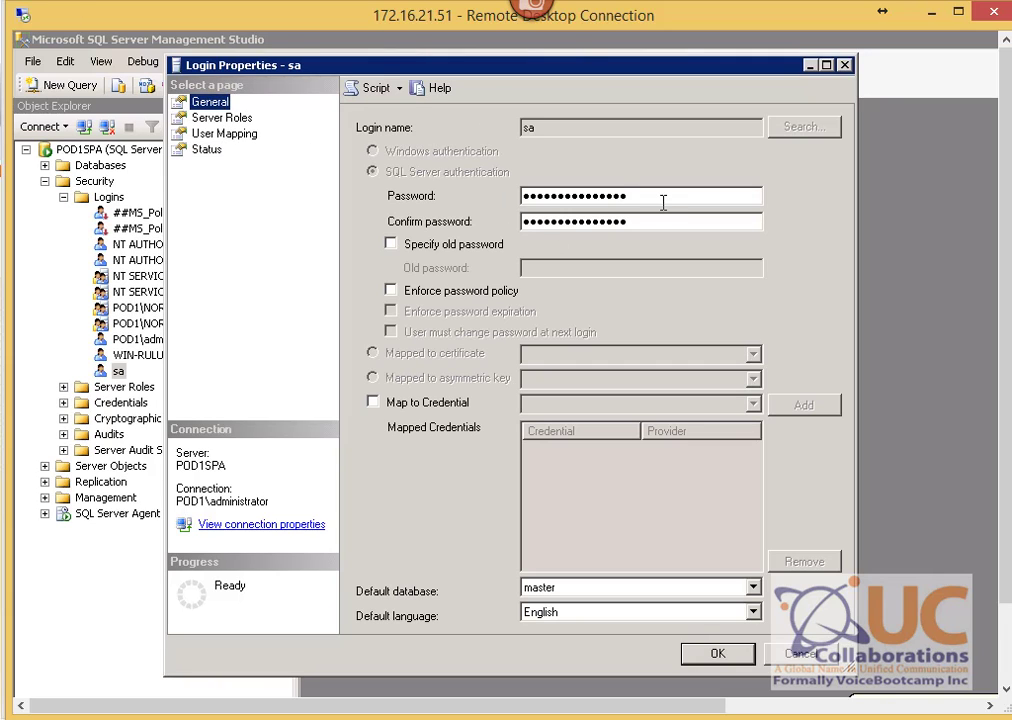
drag(663, 203, 510, 219)
drag(662, 224, 465, 230)
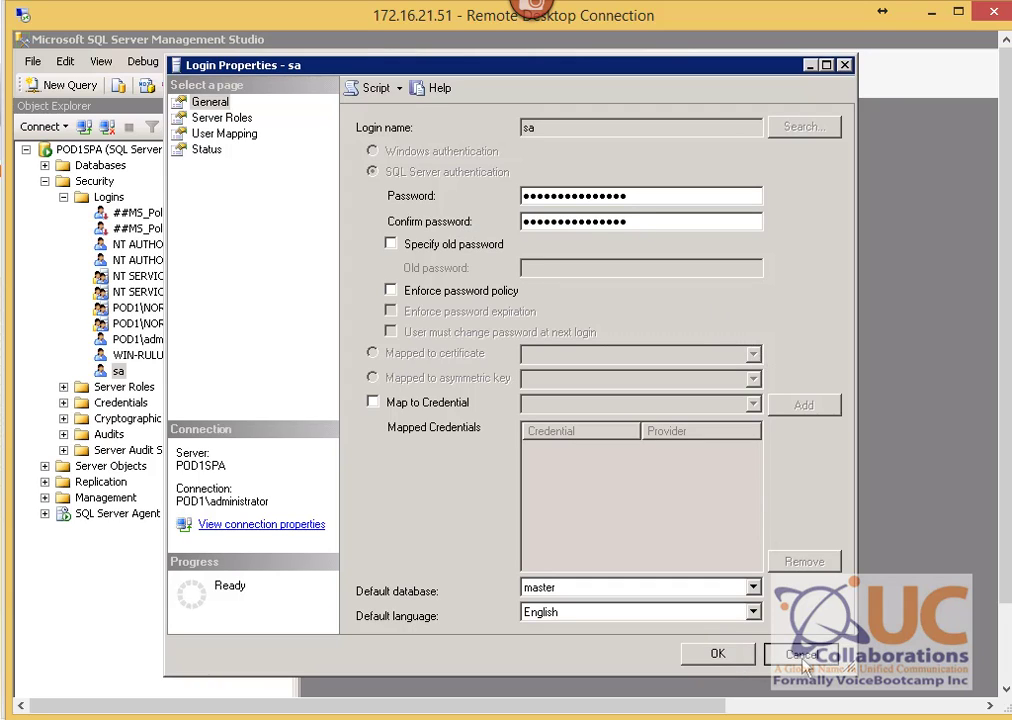
click(724, 655)
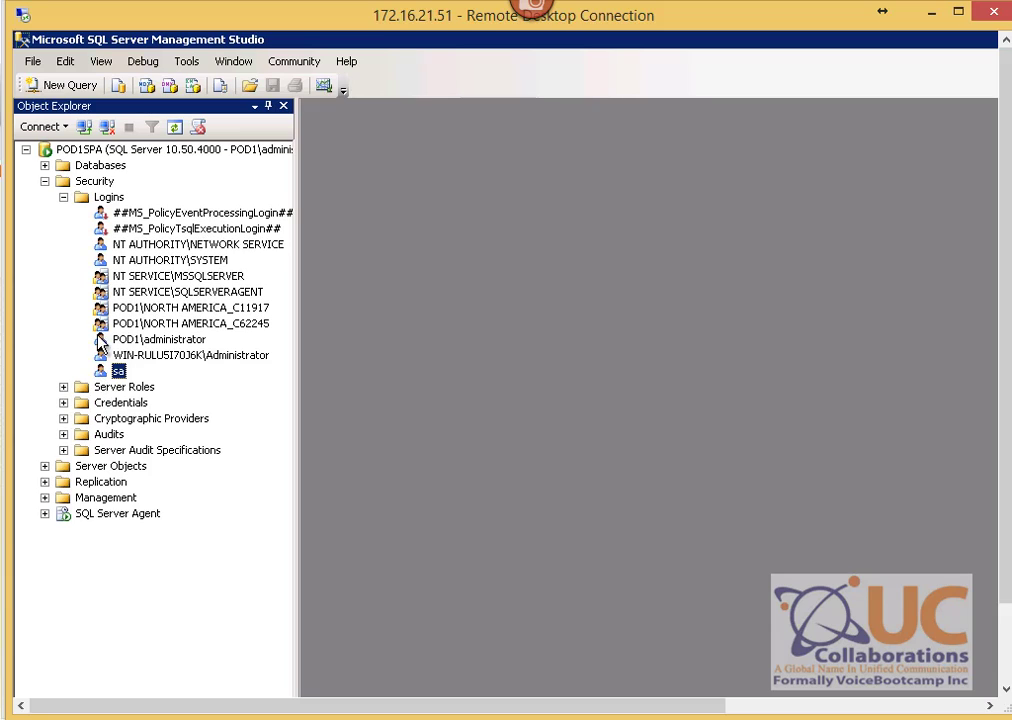
Step: Collapse the Logins and Security folders in Object Explorer
click(124, 230)
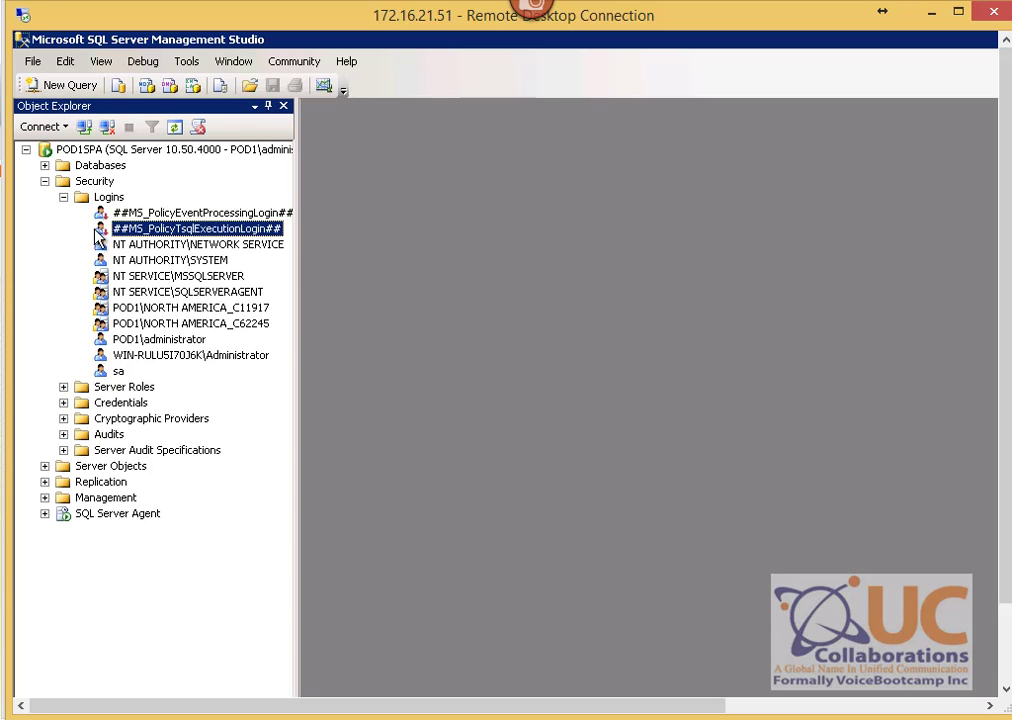
click(63, 198)
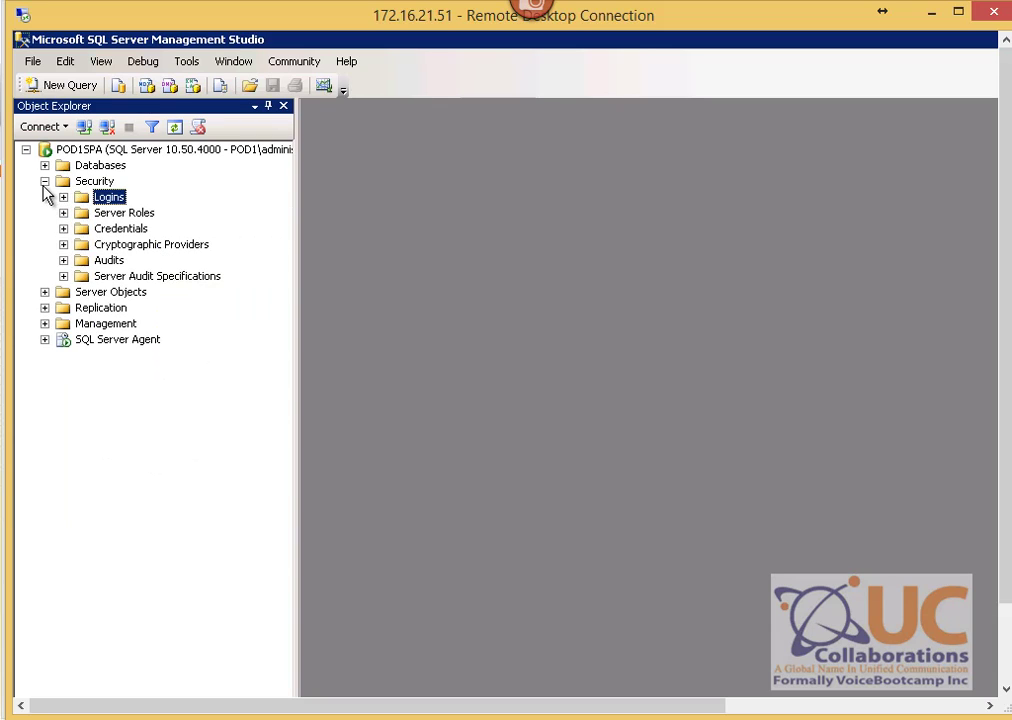
click(44, 182)
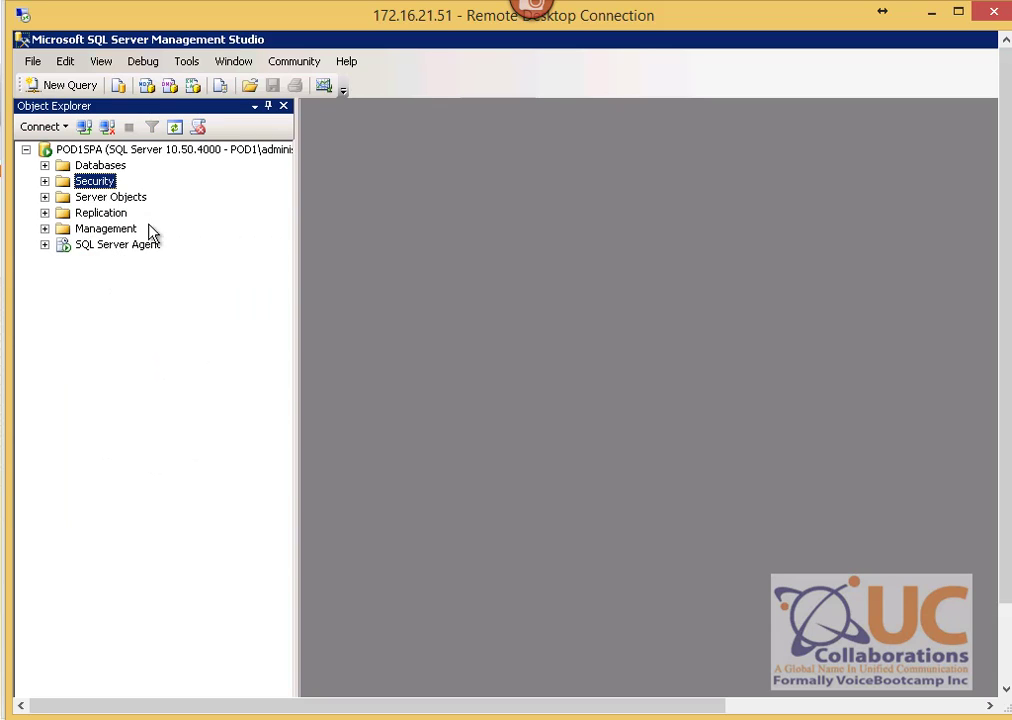
Step: Expand Databases > uccxdb > Tables and select the dbo.Customer table
click(44, 165)
click(80, 168)
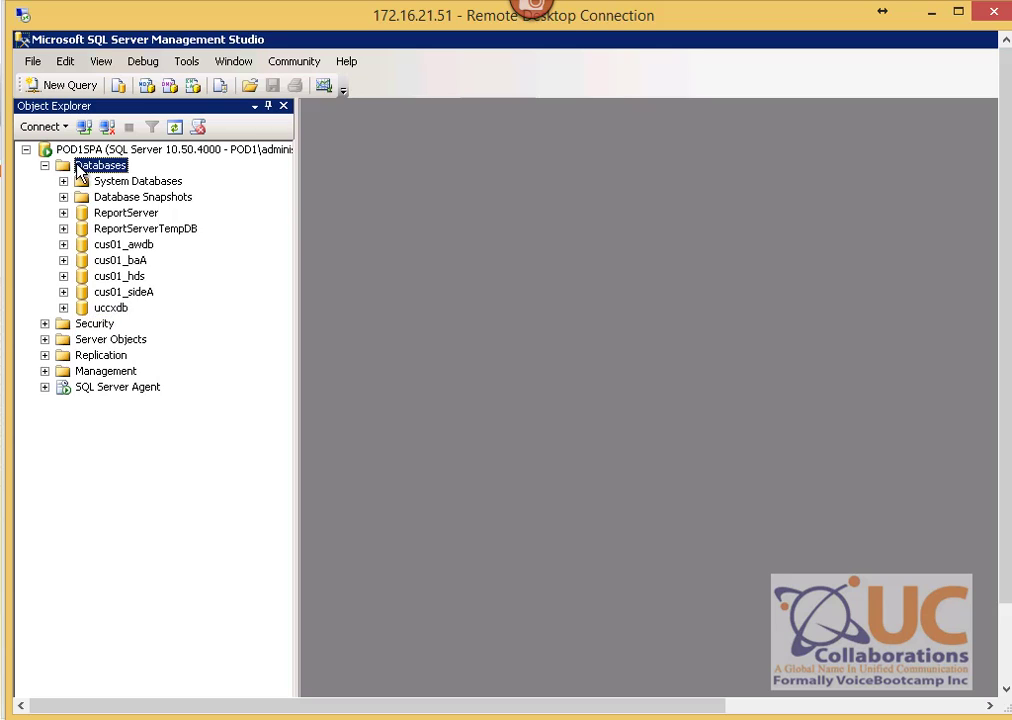
right_click(80, 168)
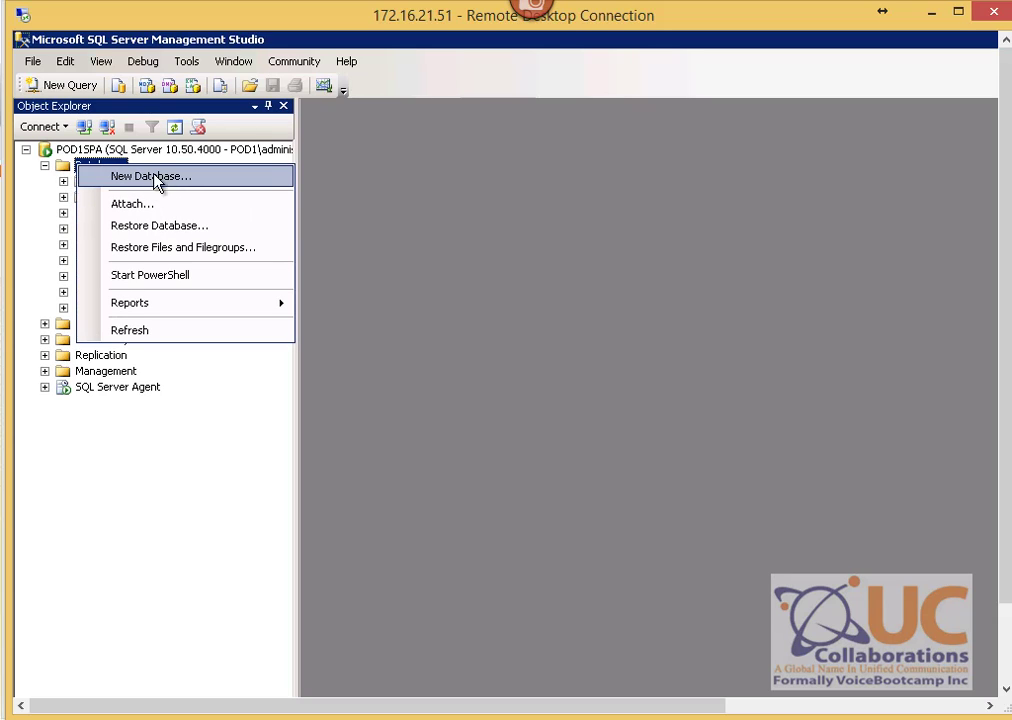
click(111, 318)
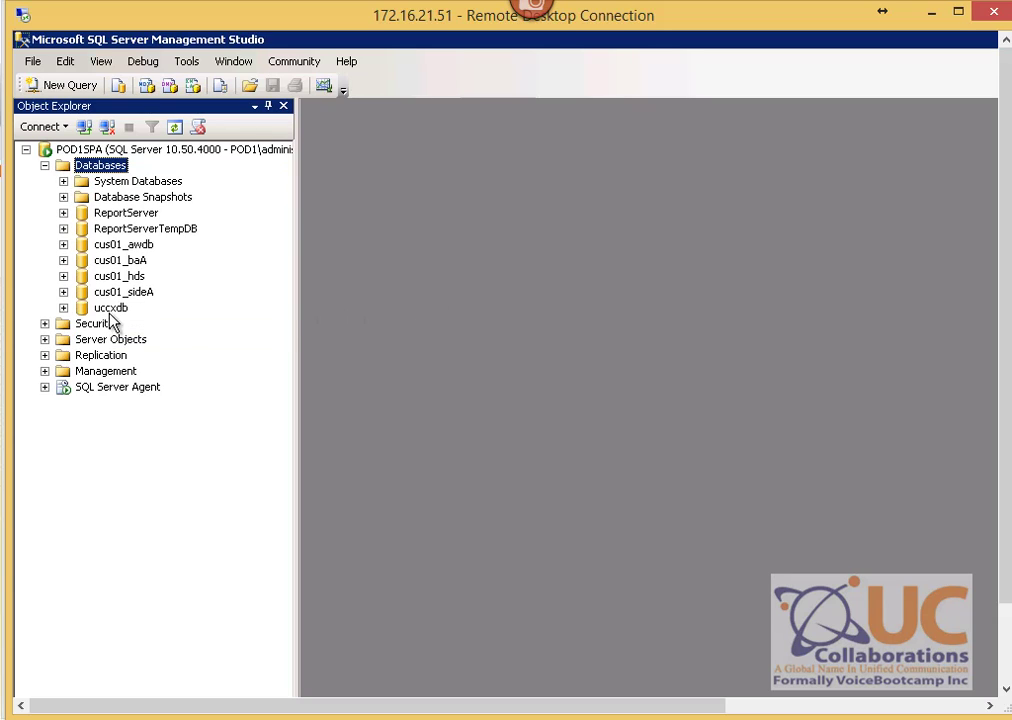
click(112, 309)
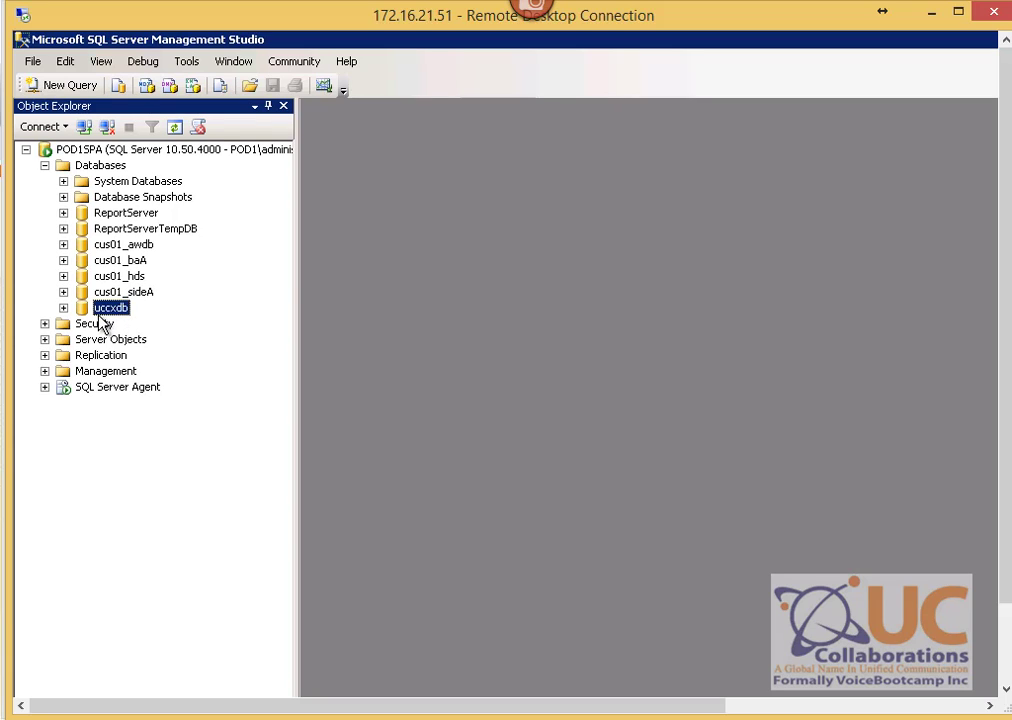
double_click(120, 310)
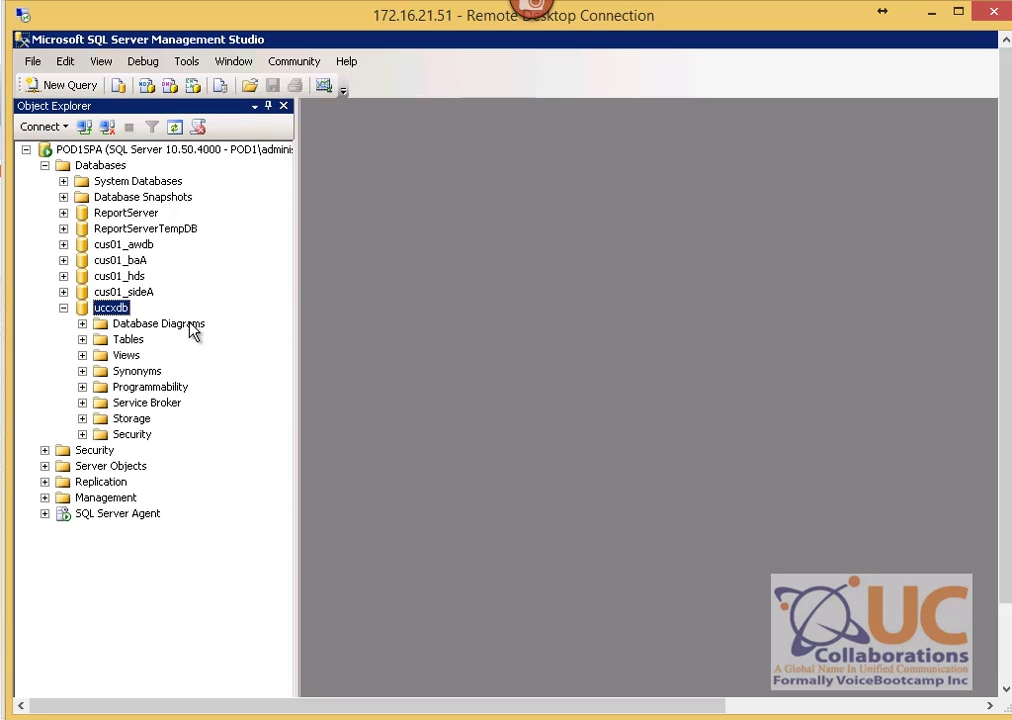
click(82, 340)
click(156, 376)
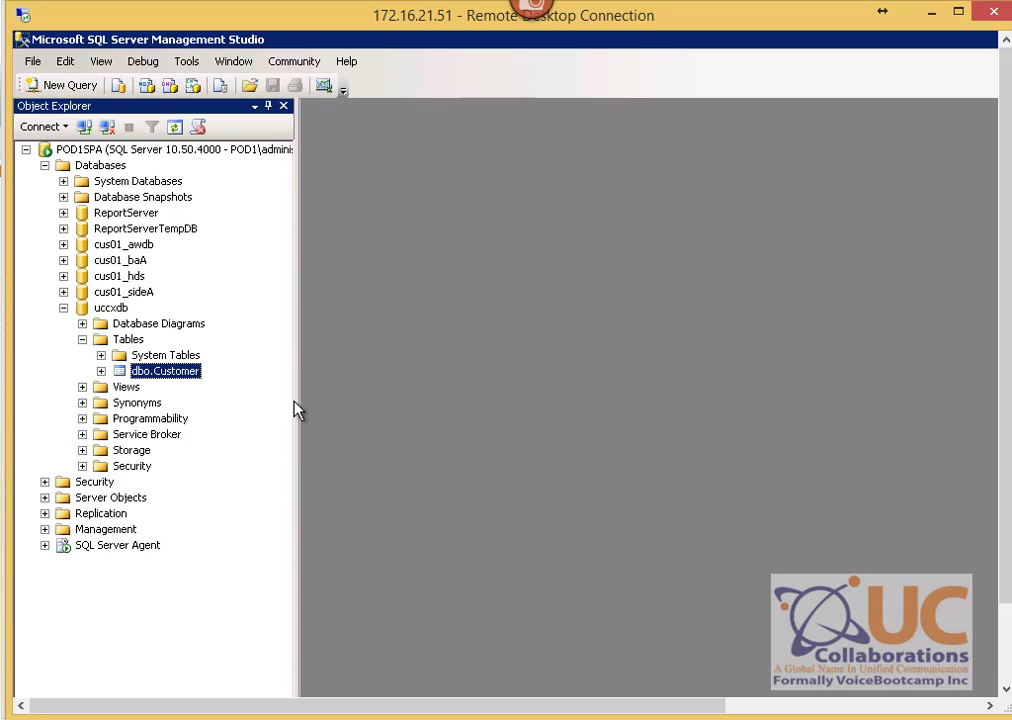
Step: Open dbo.Customer in design and inspect the AccountNo, First Name, Last Name and Extention columns
right_click(186, 376)
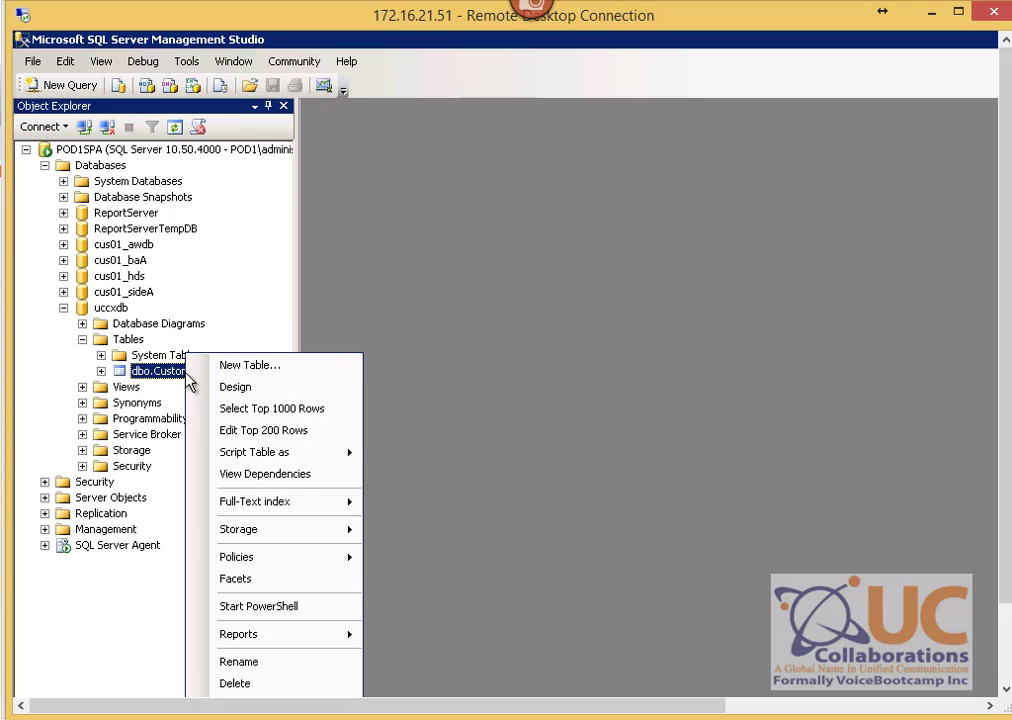
click(262, 389)
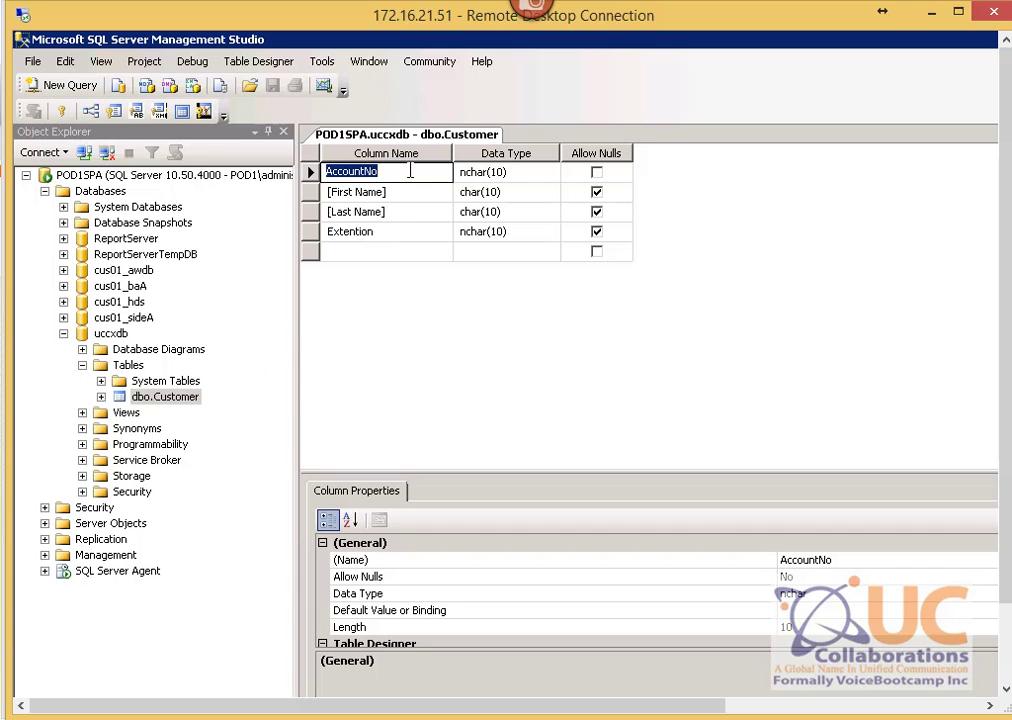
click(398, 188)
click(393, 175)
click(382, 196)
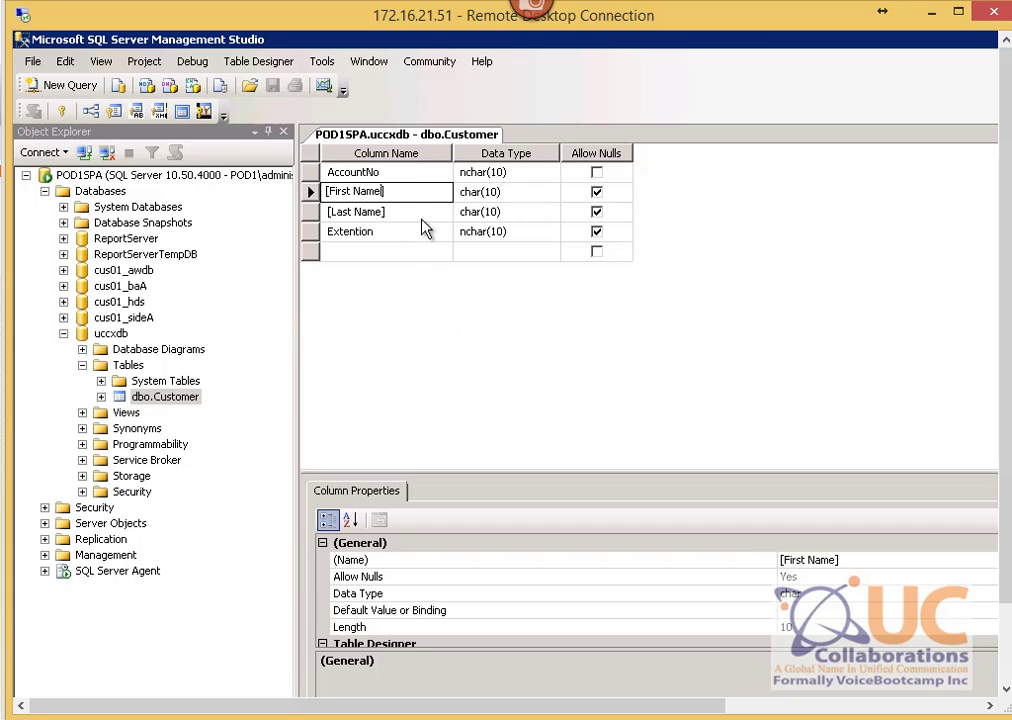
click(382, 211)
click(386, 233)
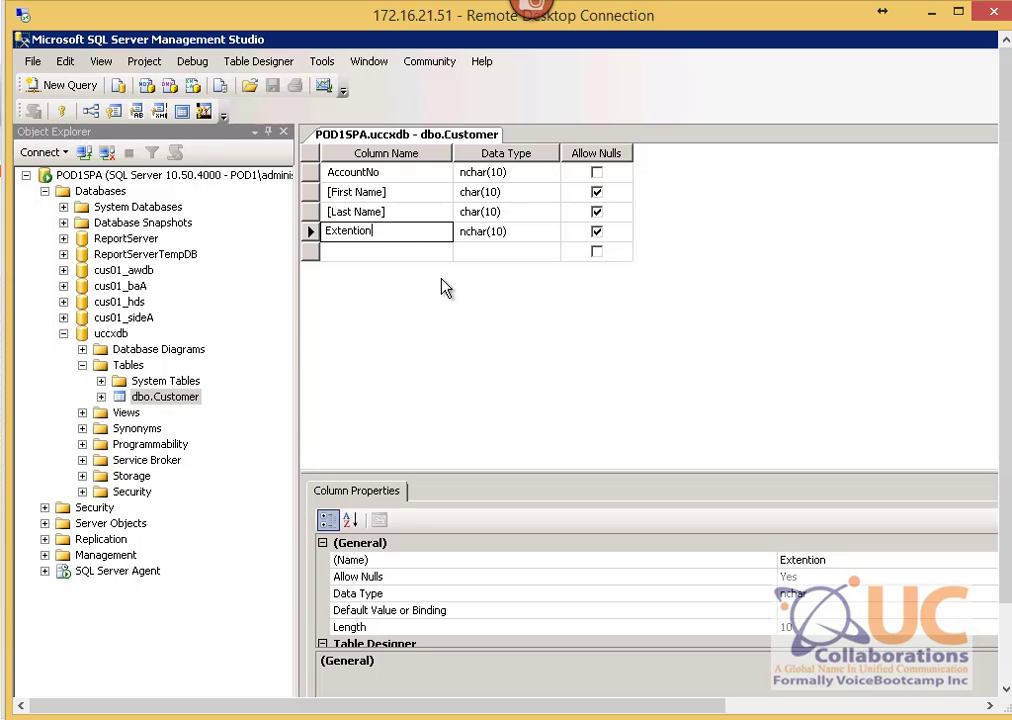
click(490, 210)
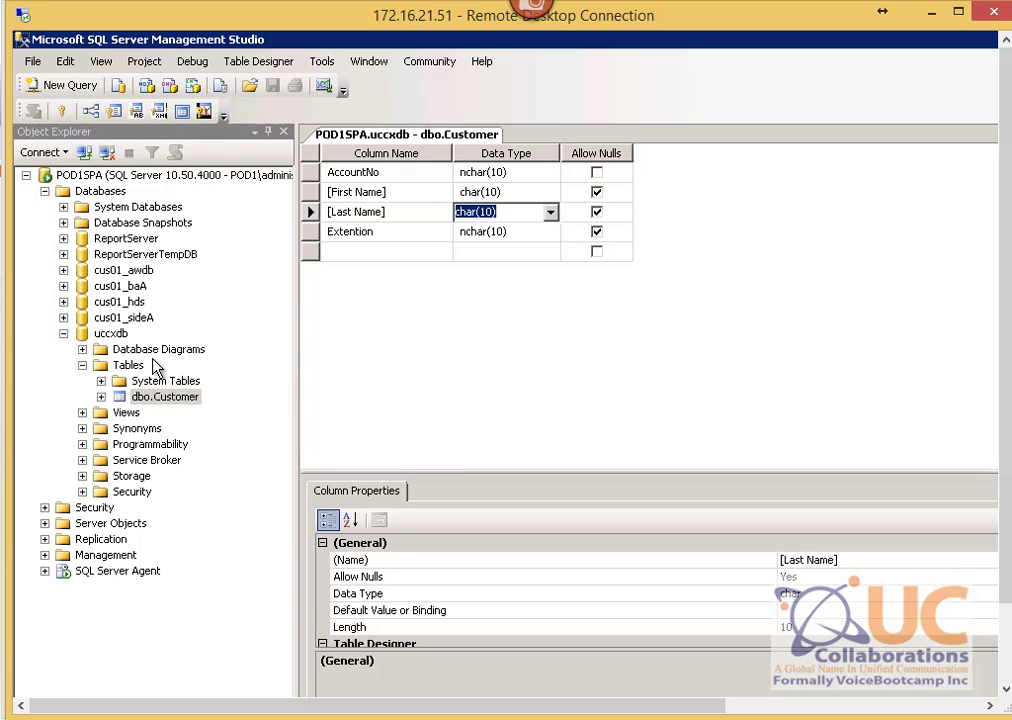
click(128, 365)
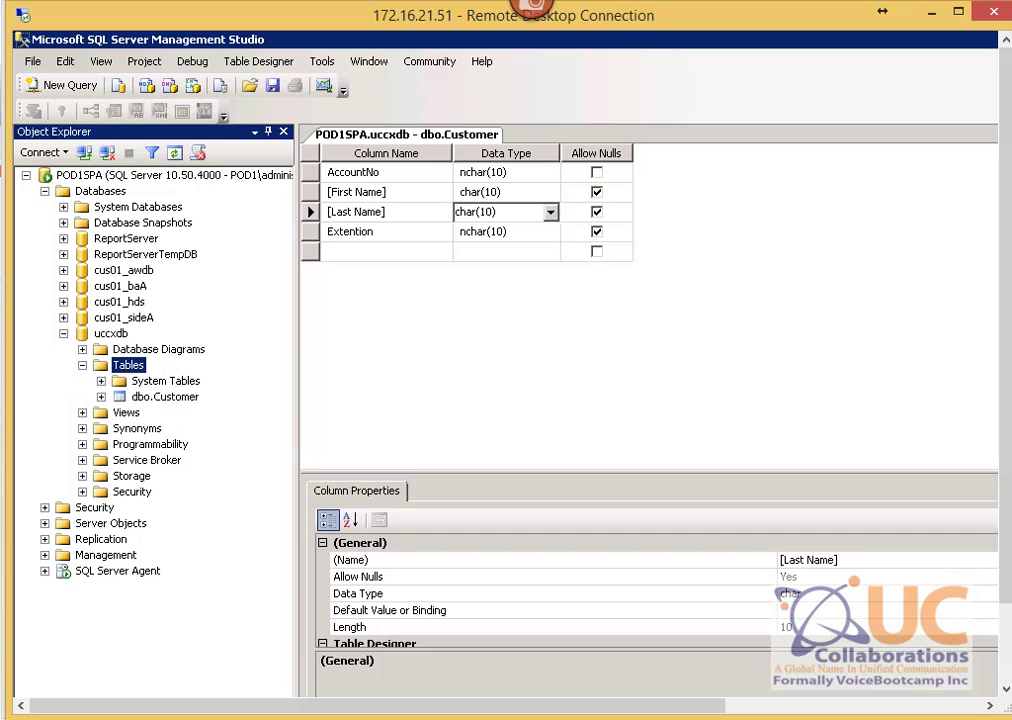
Step: Review the top 200 rows of dbo.Customer, then exit SQL Server Management Studio
right_click(168, 400)
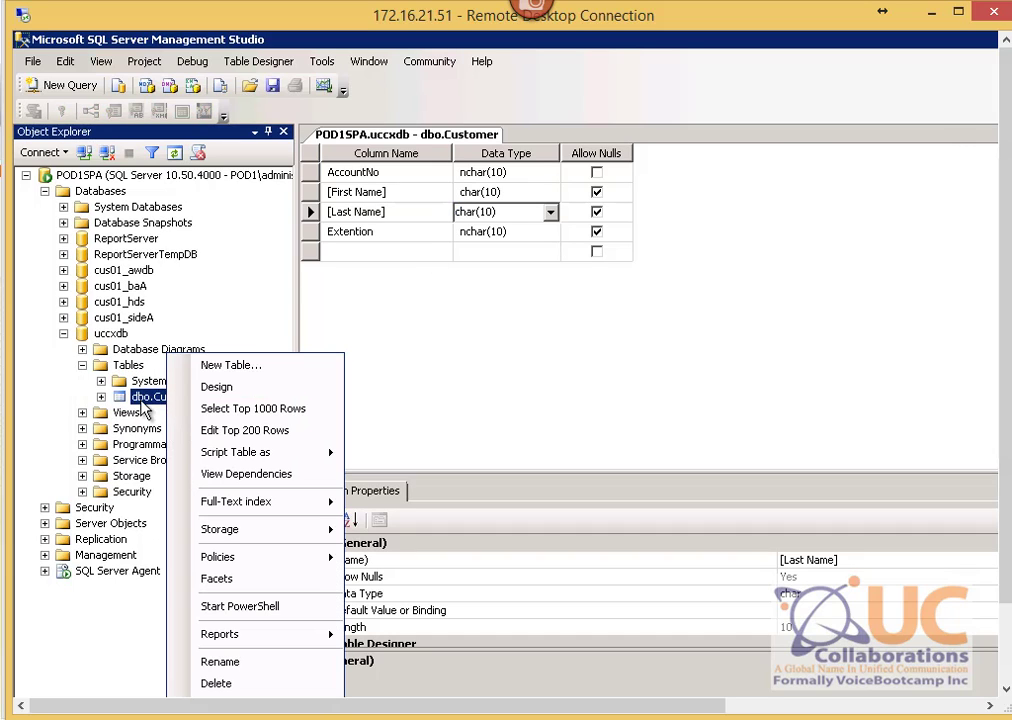
click(143, 402)
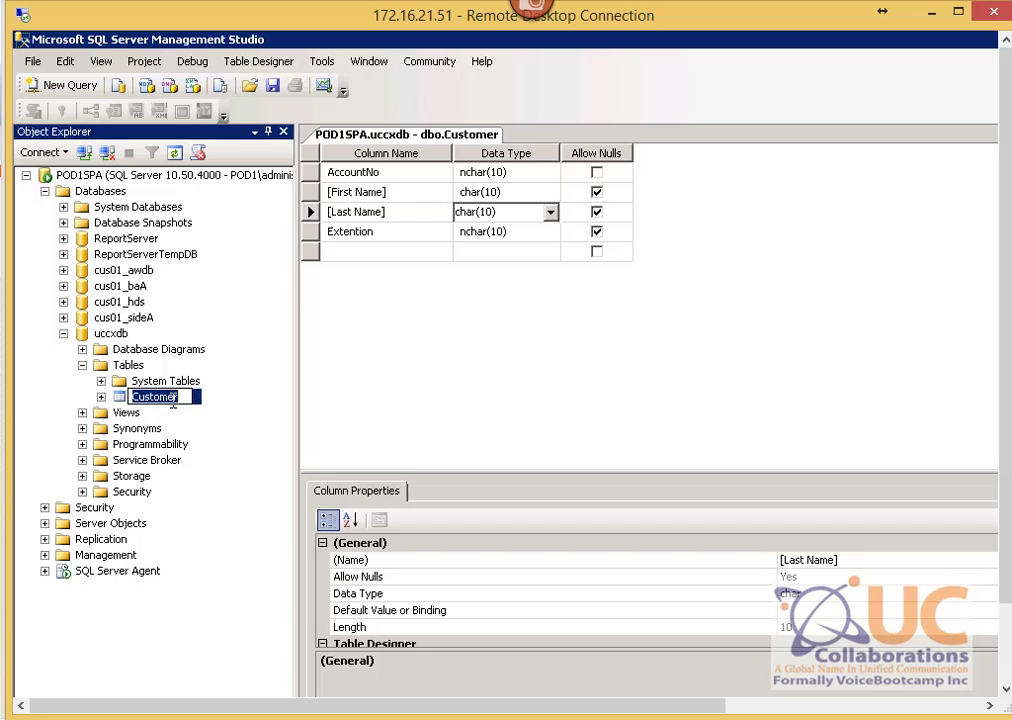
click(224, 424)
right_click(178, 405)
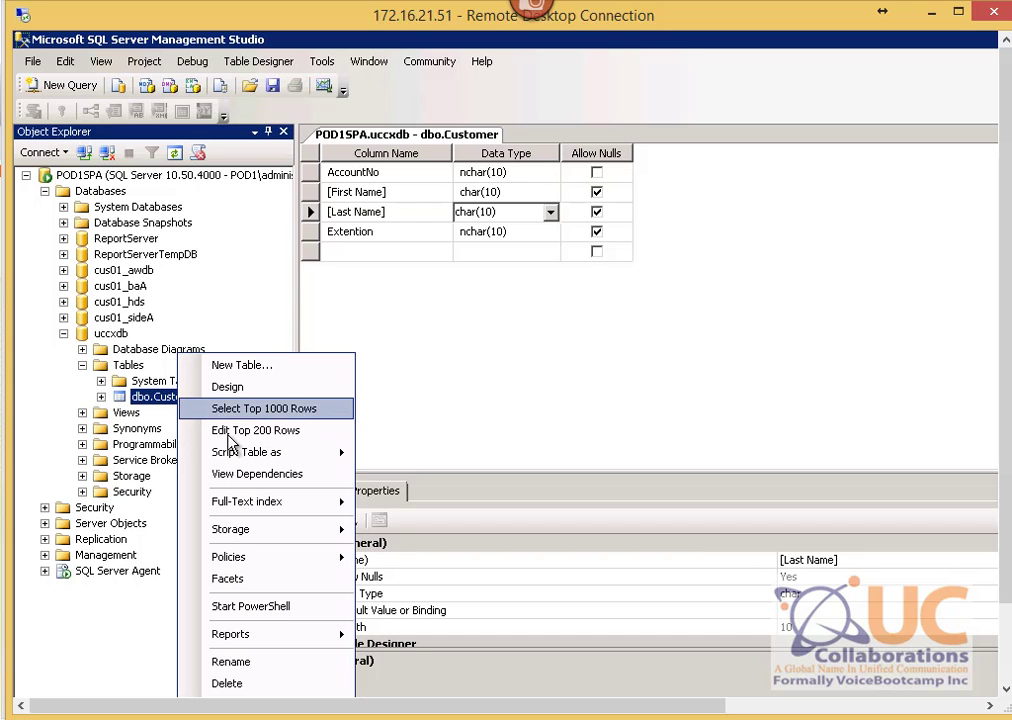
click(265, 440)
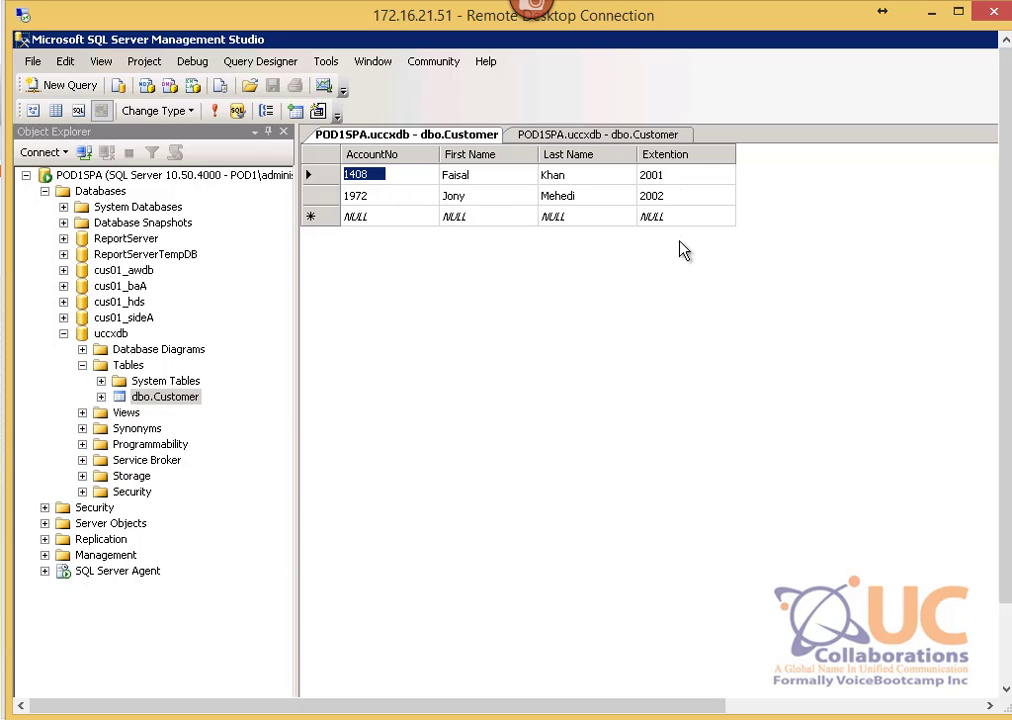
click(33, 62)
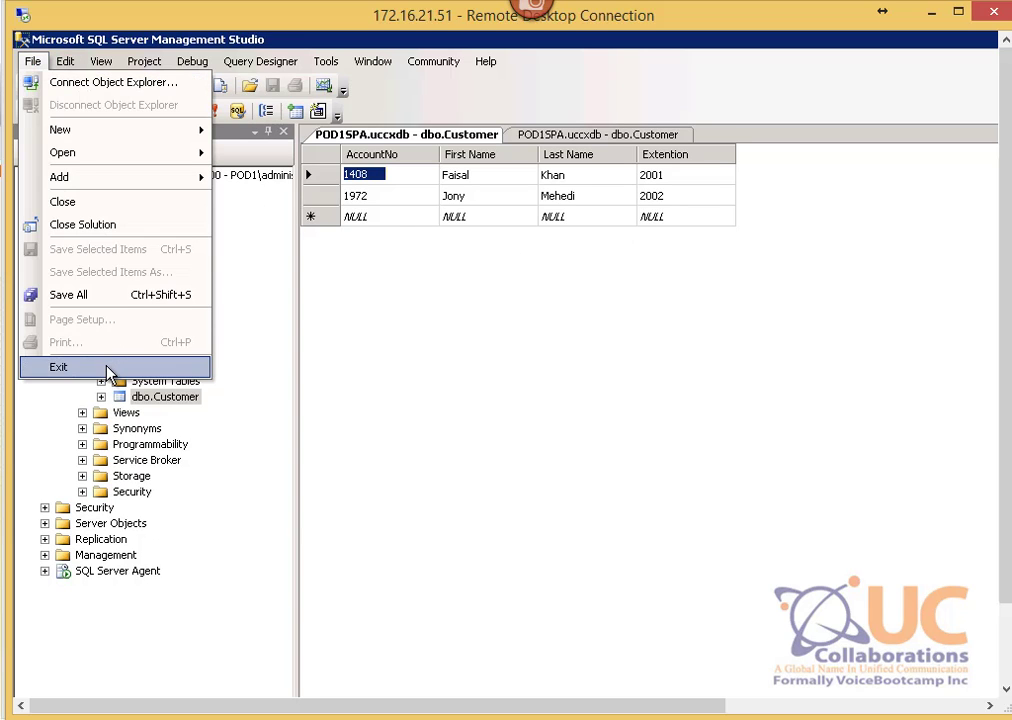
click(84, 372)
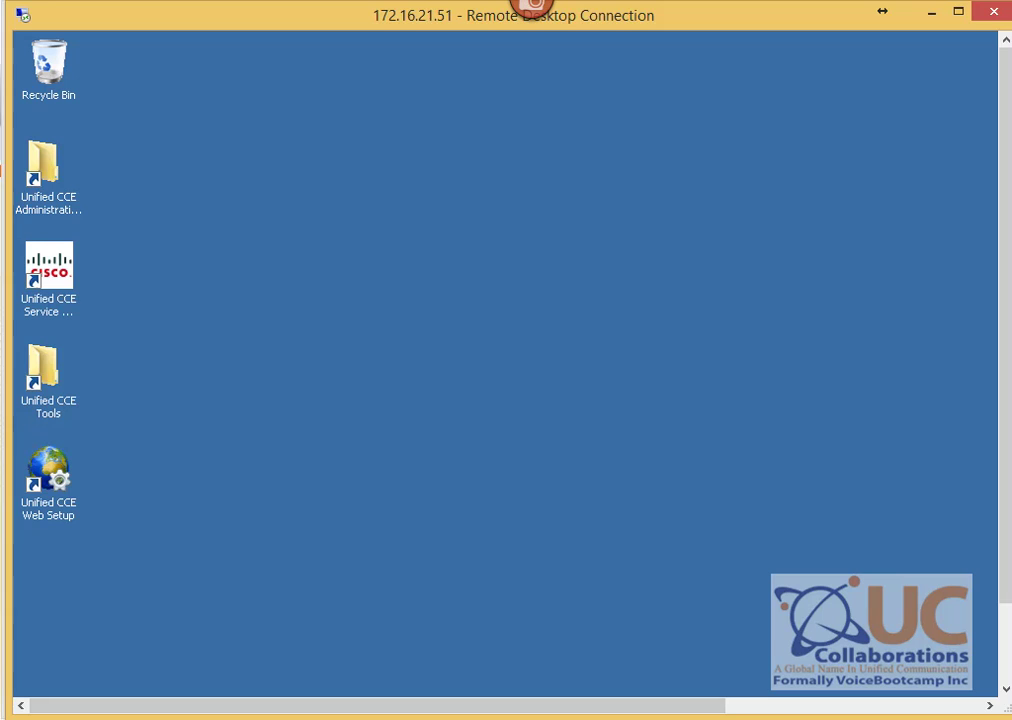
Step: Bring the Notepad holding the jTDS connection string forward and review its jdbc prefix
mouse_move(705, 682)
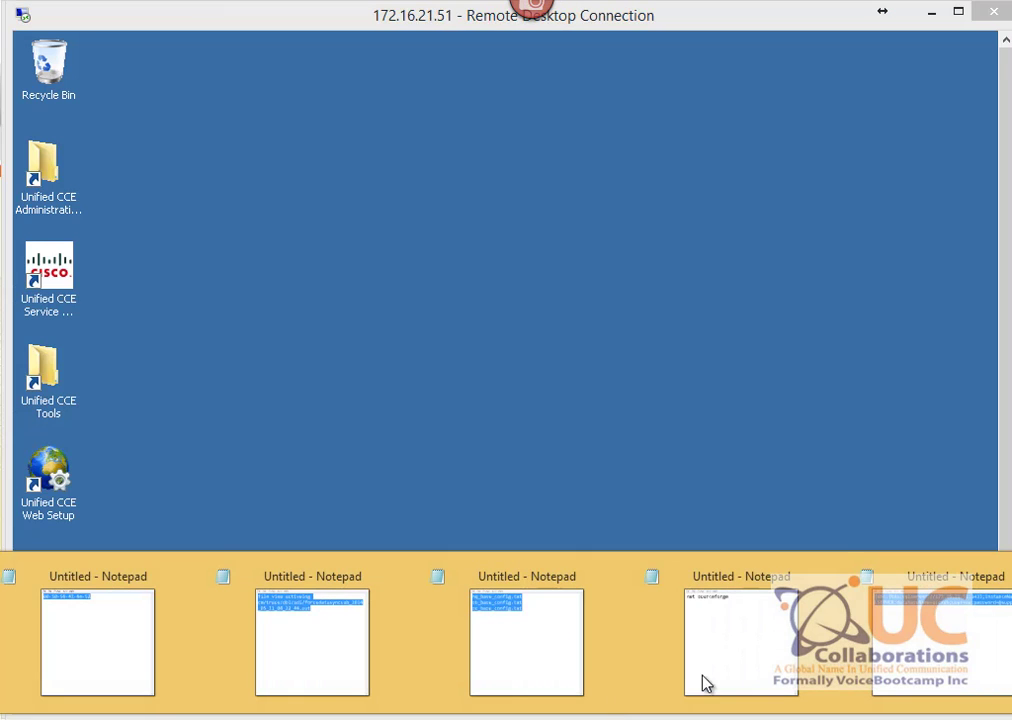
click(900, 632)
click(298, 250)
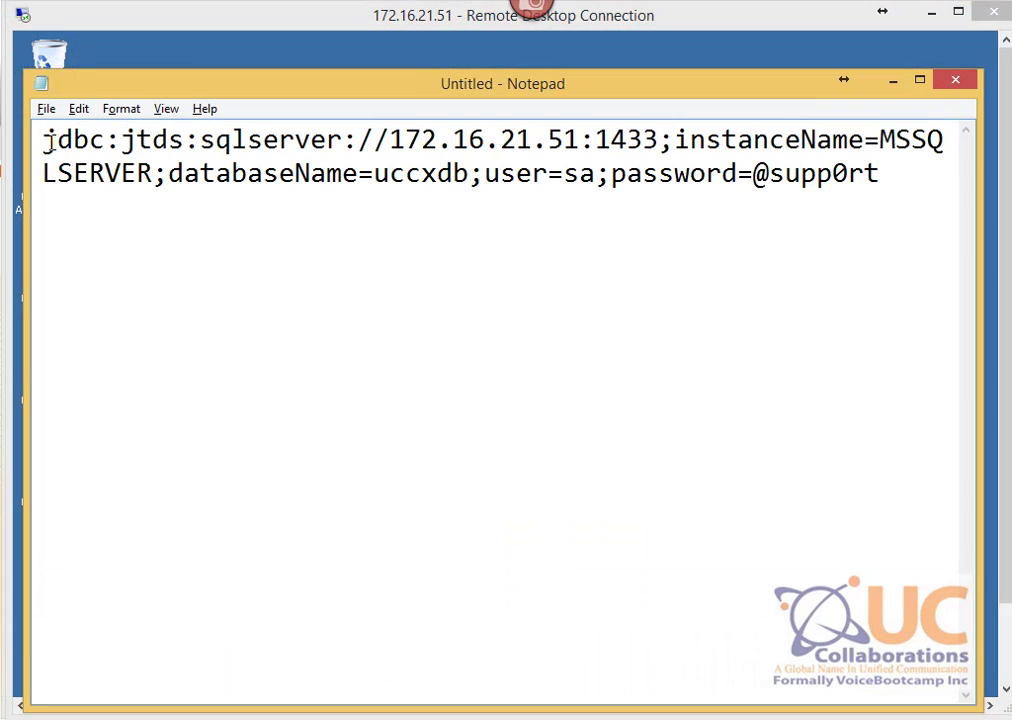
drag(42, 140, 106, 150)
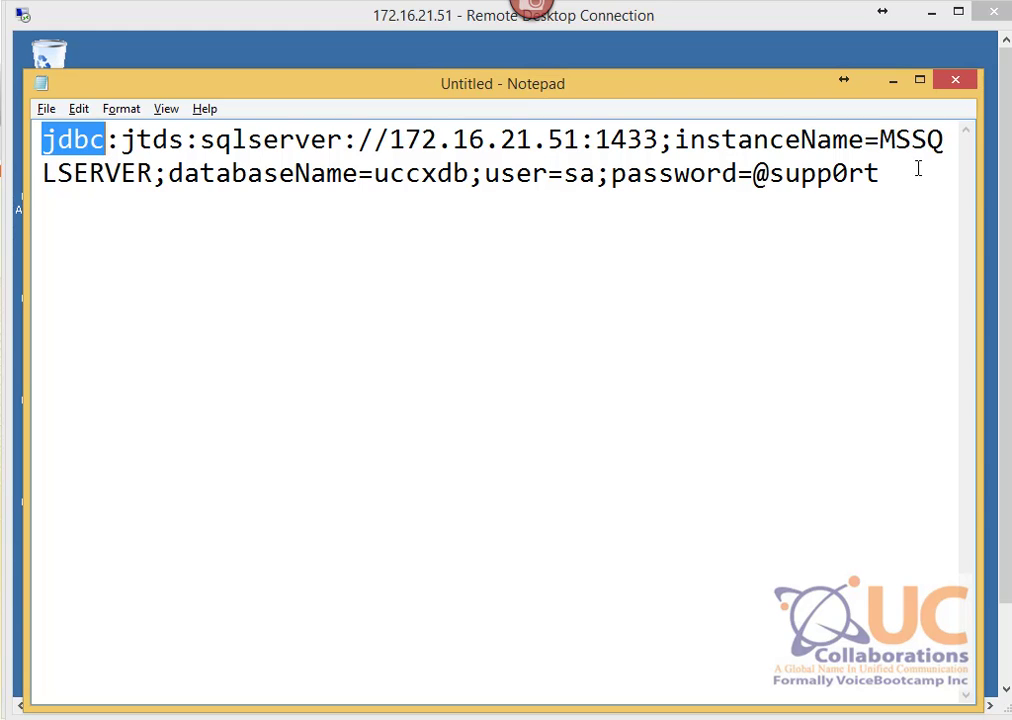
drag(894, 173, 45, 145)
click(228, 287)
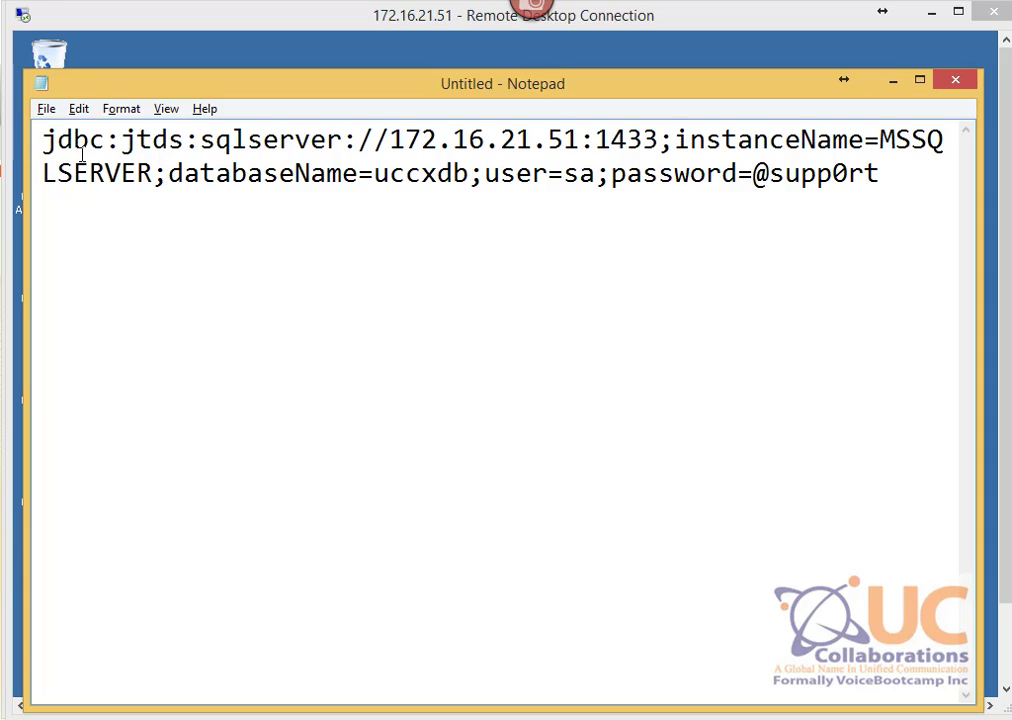
click(594, 305)
double_click(33, 140)
click(190, 143)
Step: Check the URL's server 172.16.21.51:1433, databaseName uccxdb, user and password parts, then minimize Notepad
drag(210, 143, 150, 190)
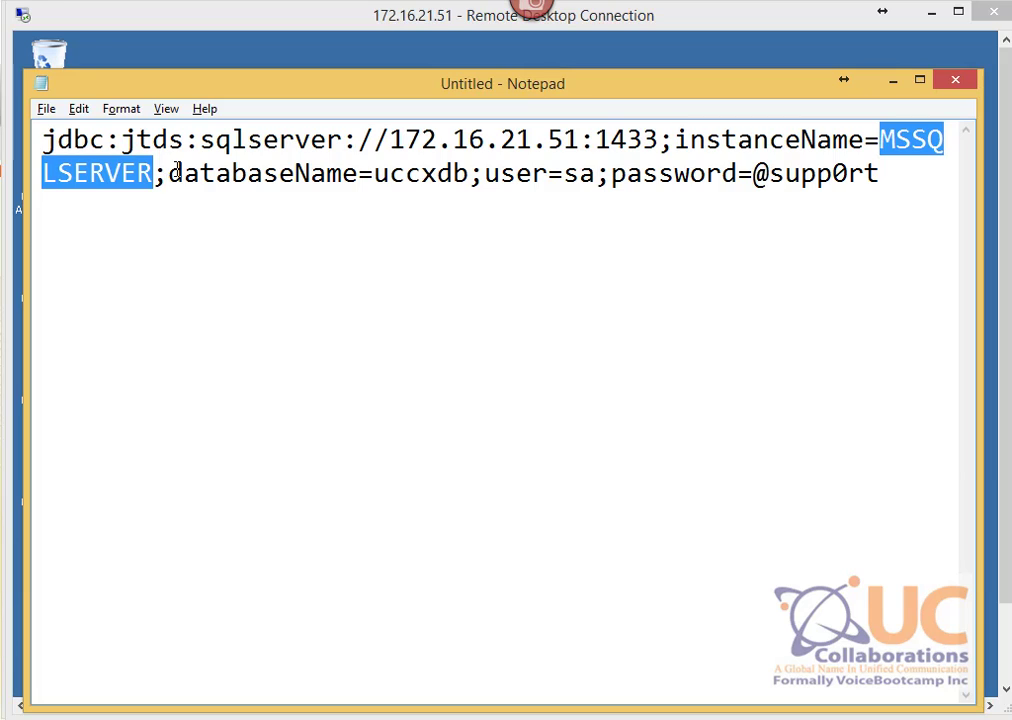
drag(175, 178, 457, 178)
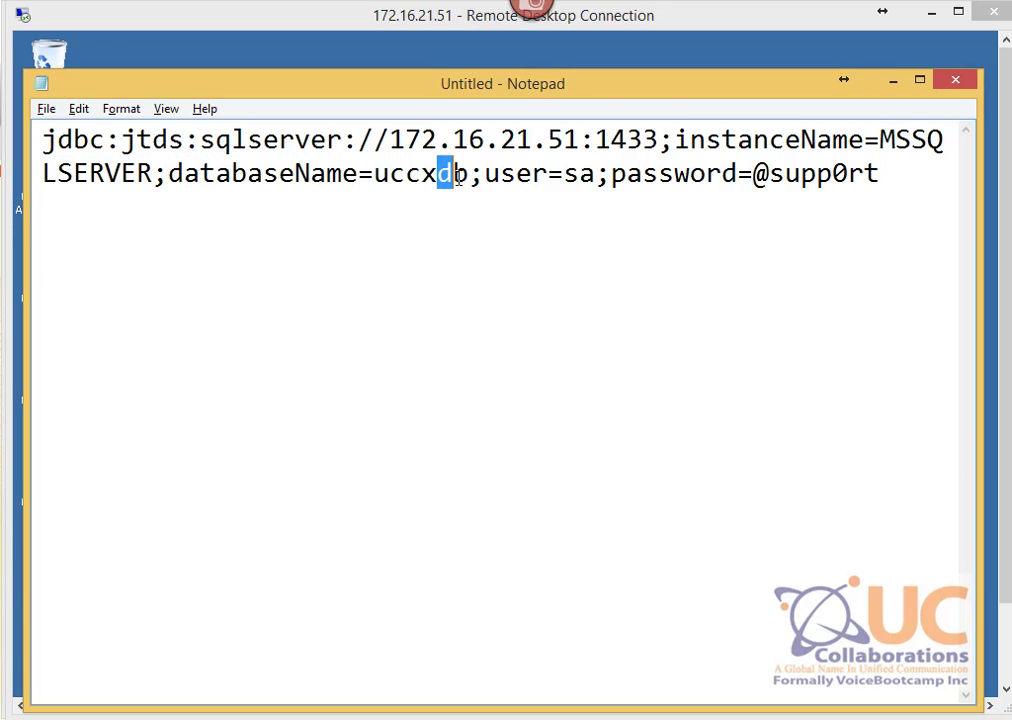
drag(594, 176, 485, 176)
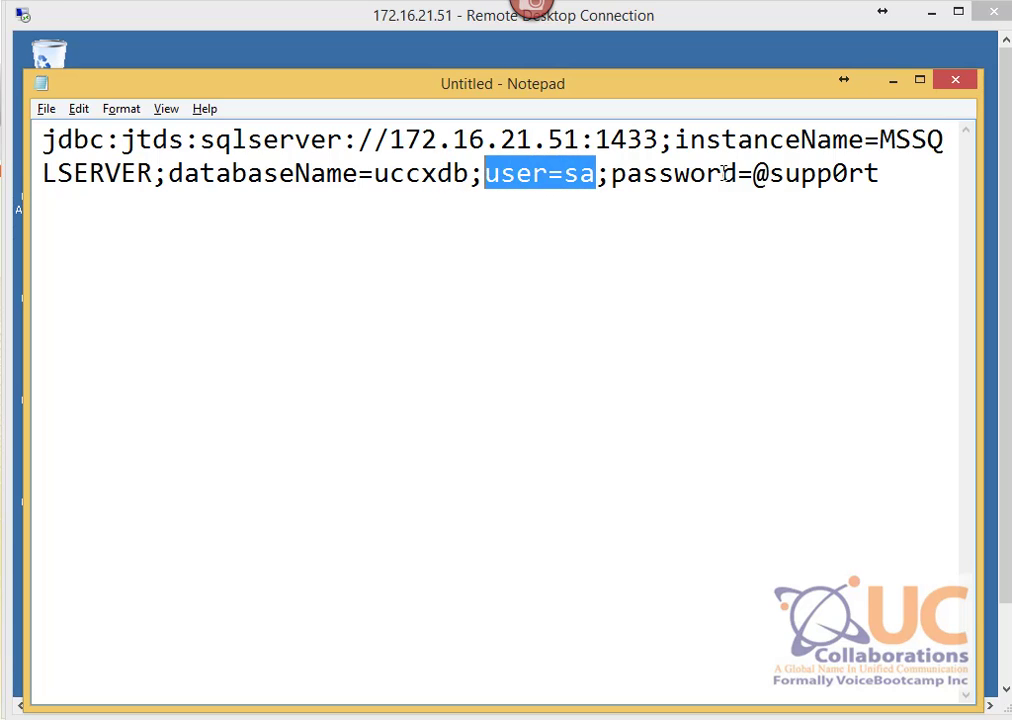
drag(753, 175, 926, 181)
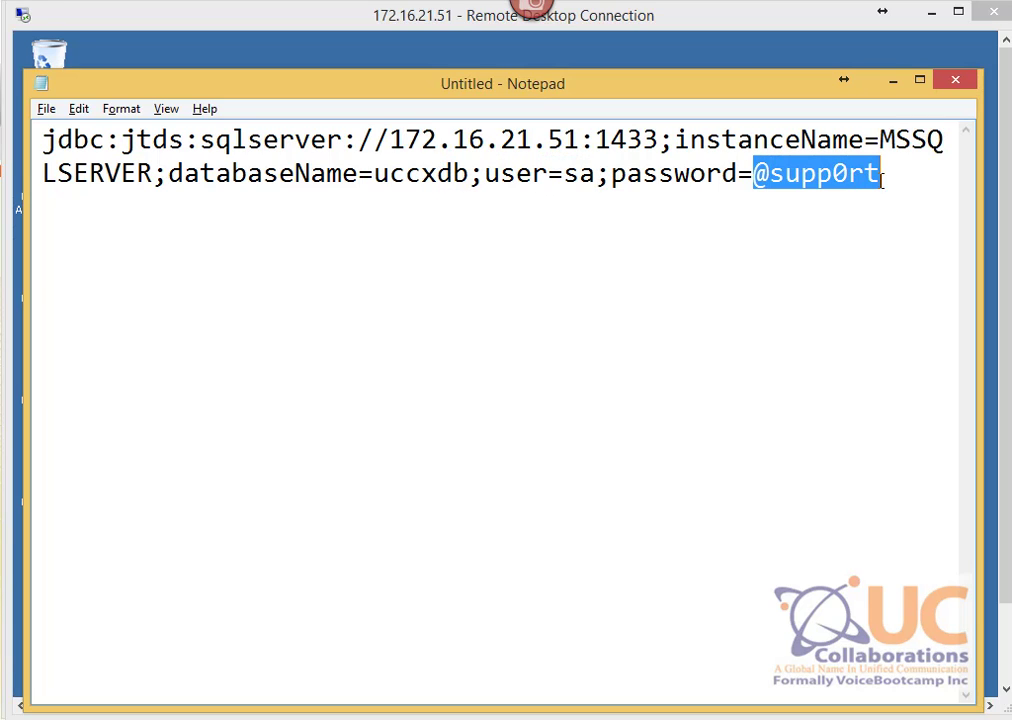
click(895, 88)
Step: Enter datasource name 'DB Source', user name sa, the password twice, and 16 maximum connections
click(102, 718)
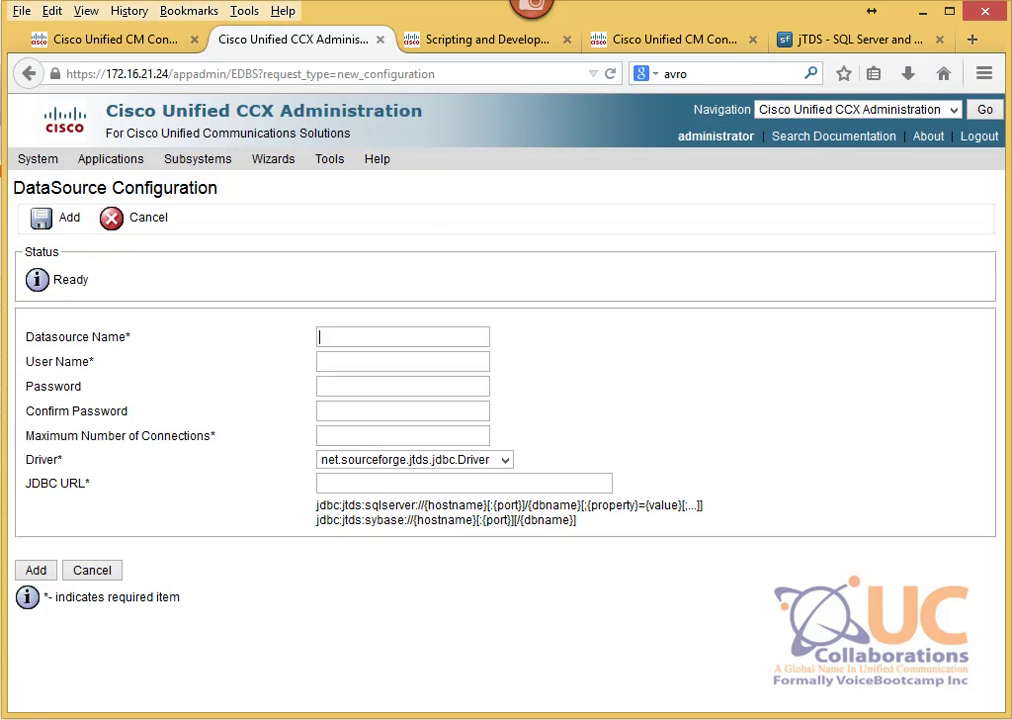
click(318, 339)
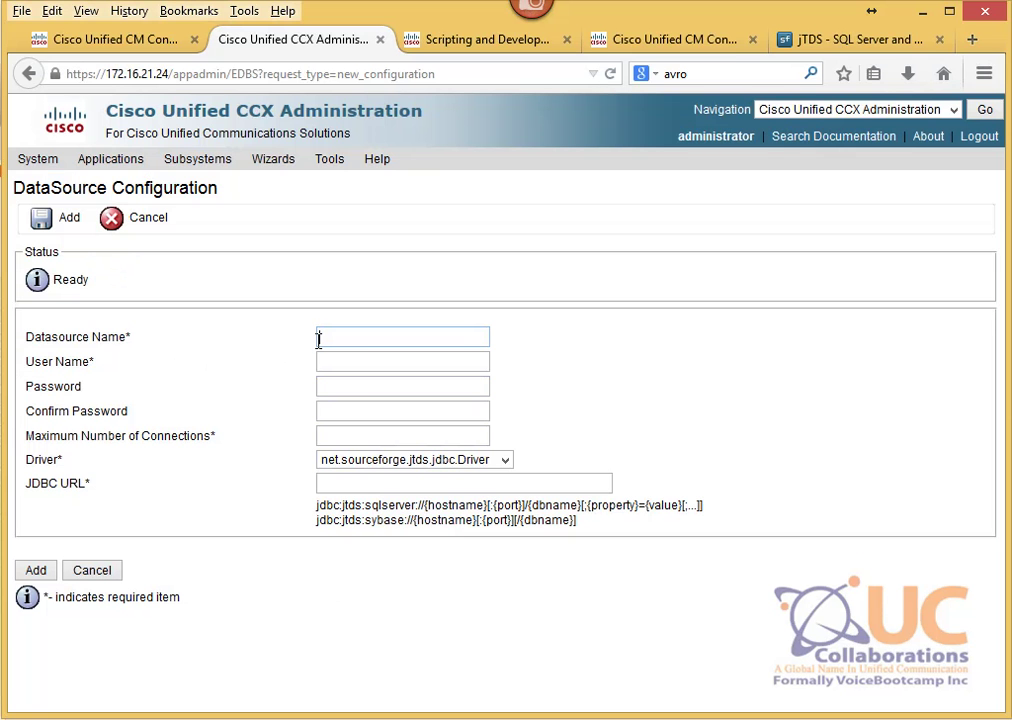
text(DB Source)
key(Tab)
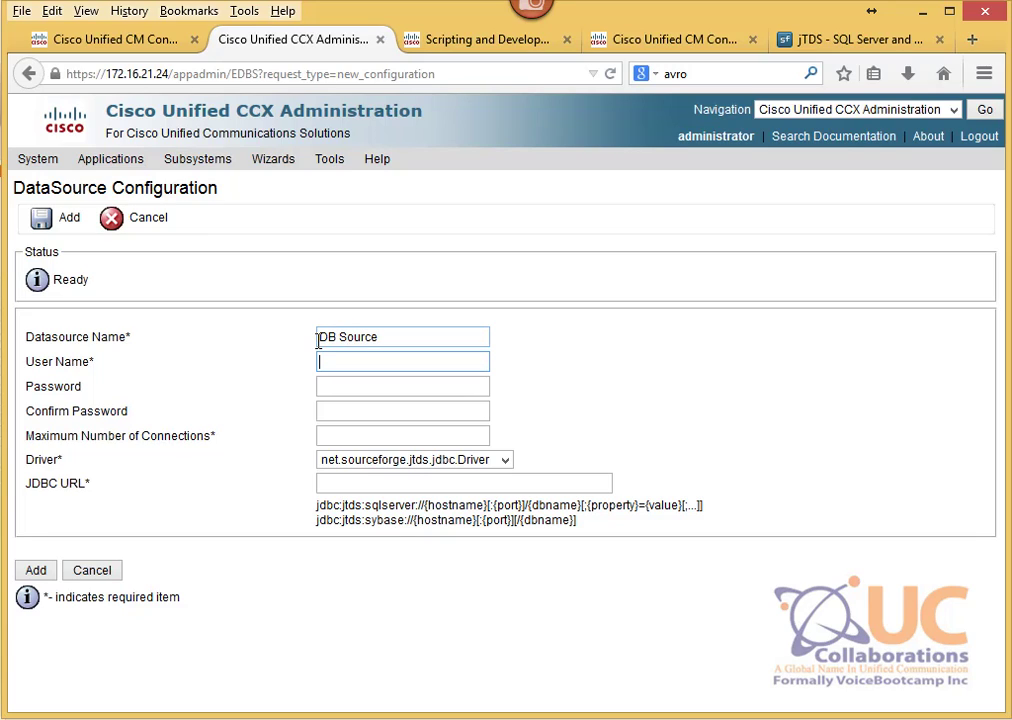
text(sa)
key(Tab)
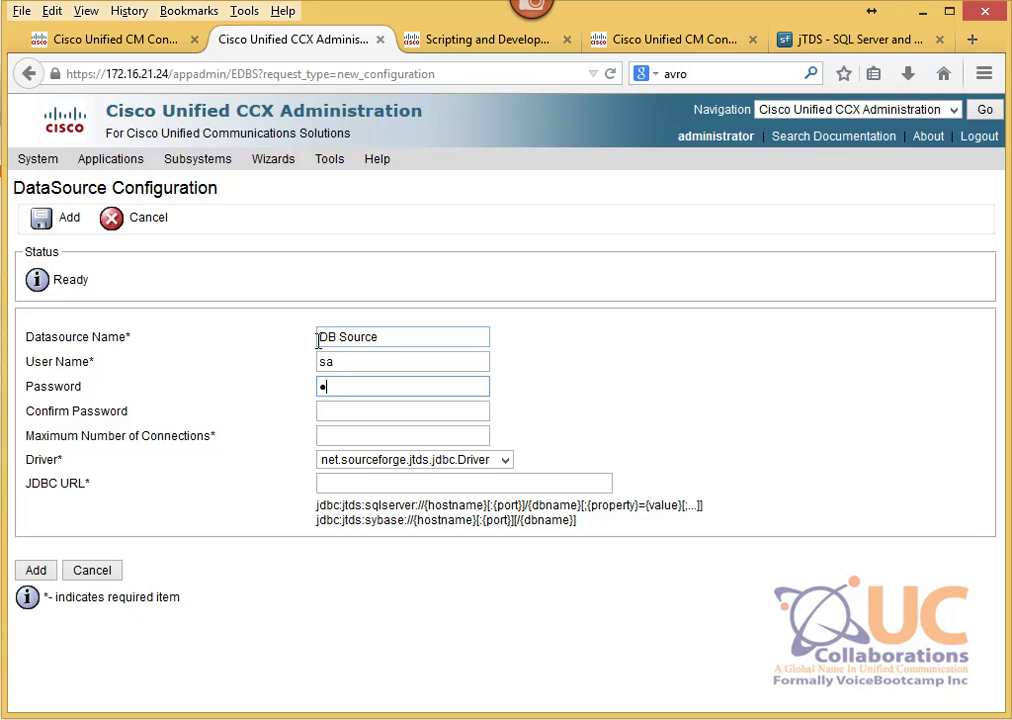
text(••••••••)
key(Tab)
text(••••••••)
key(Tab)
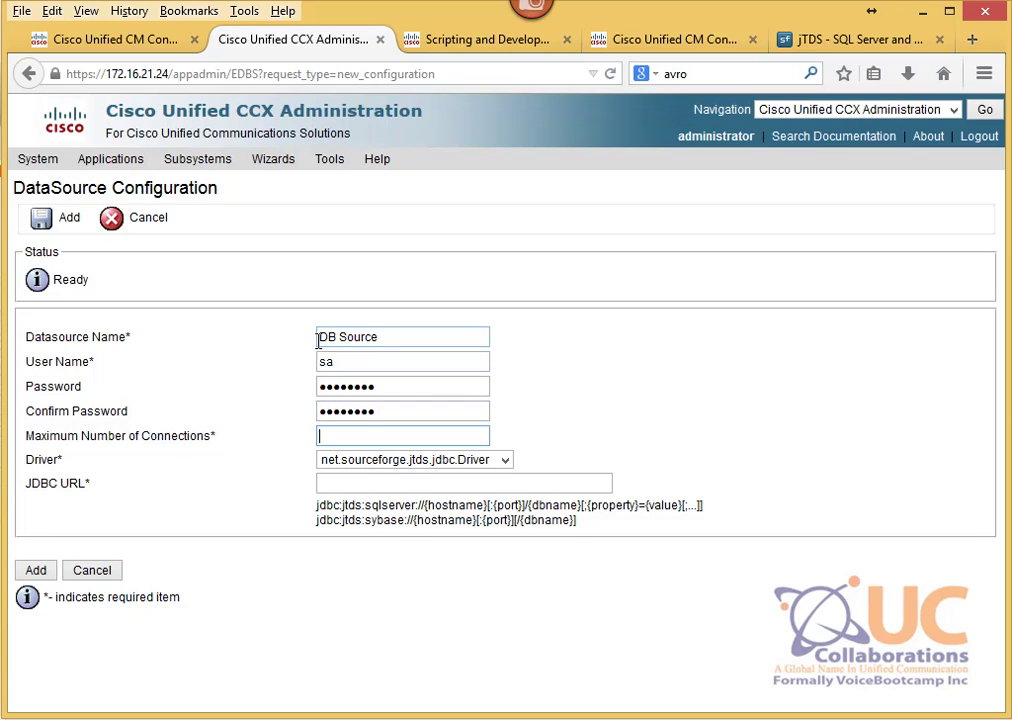
text(16)
Step: Paste the prepared jTDS JDBC URL into the form and submit the datasource
click(411, 485)
key(ctrl+v)
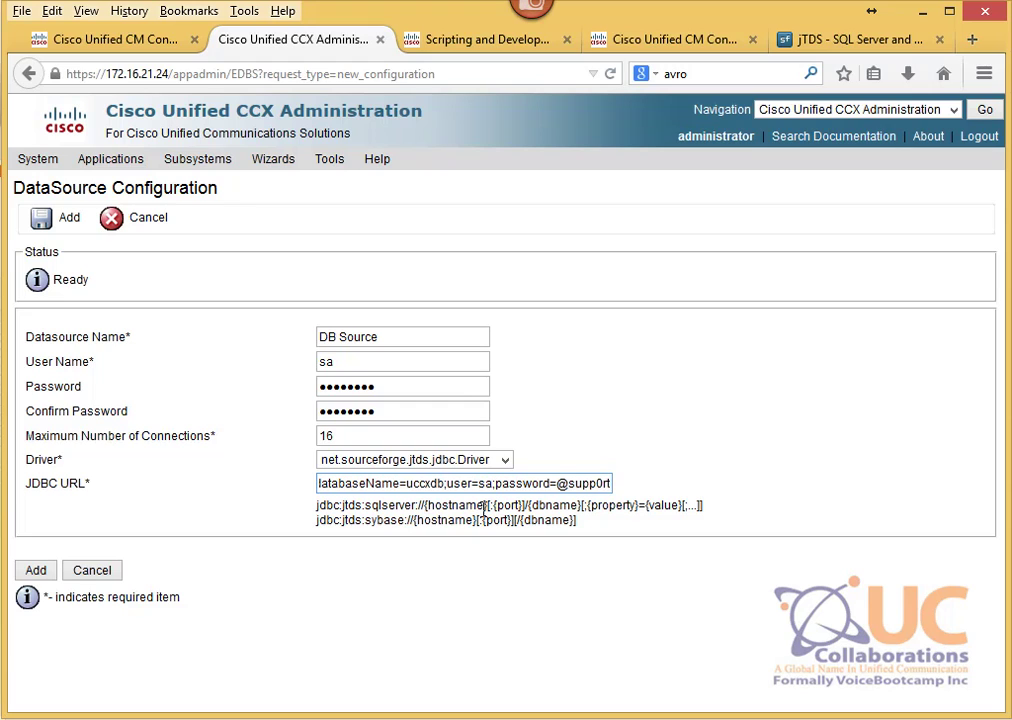
drag(494, 483, 211, 487)
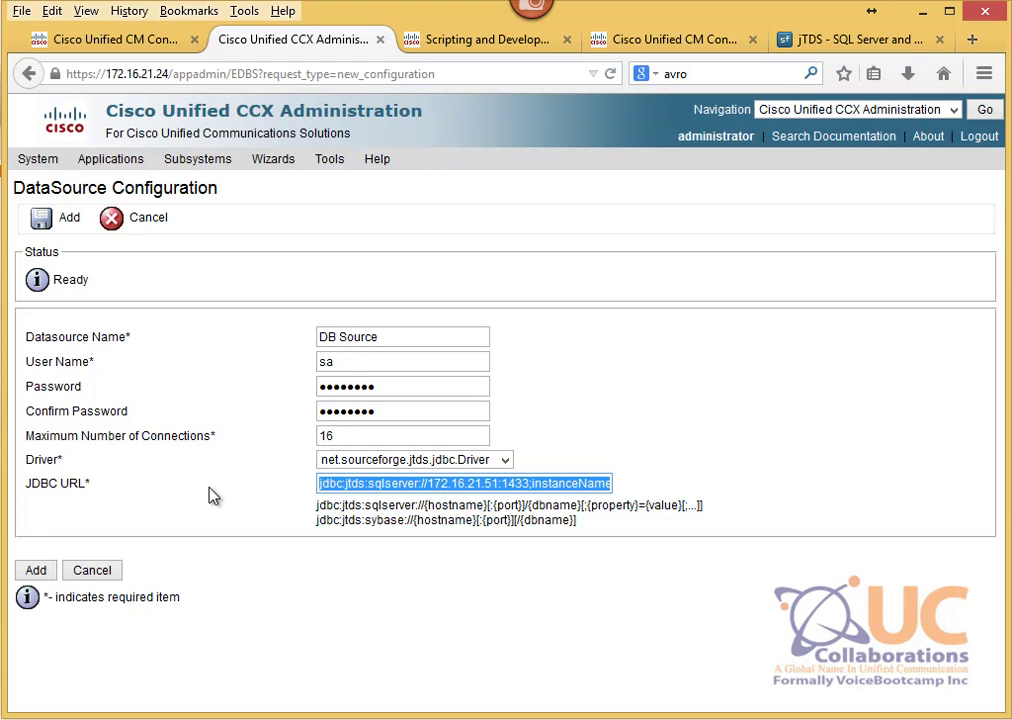
click(243, 503)
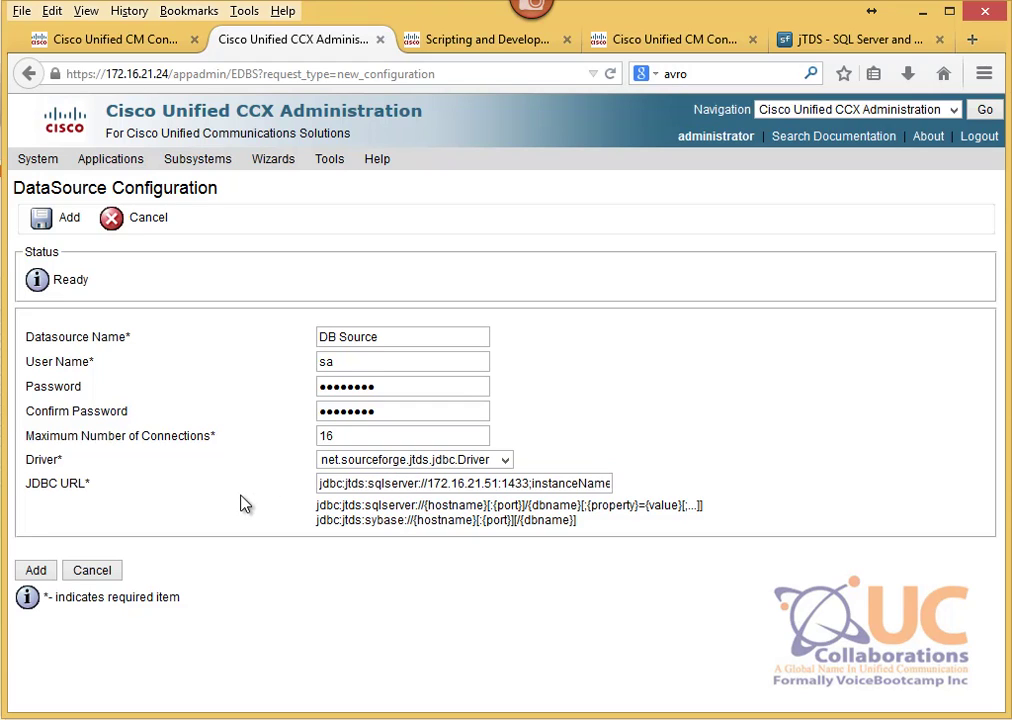
click(48, 573)
Step: Fix the password mismatch by re-entering the password and confirmation, then save DB Source
click(598, 366)
click(436, 386)
key(ctrl+a)
text(abc)
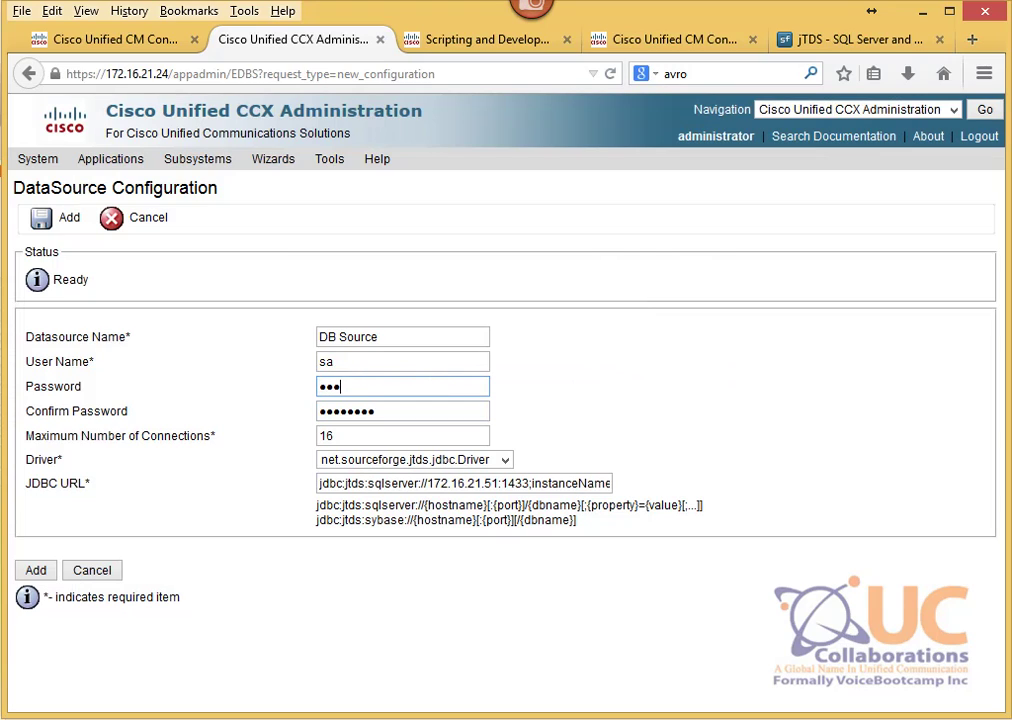
text(defgh)
key(Tab)
key(BackSpace)
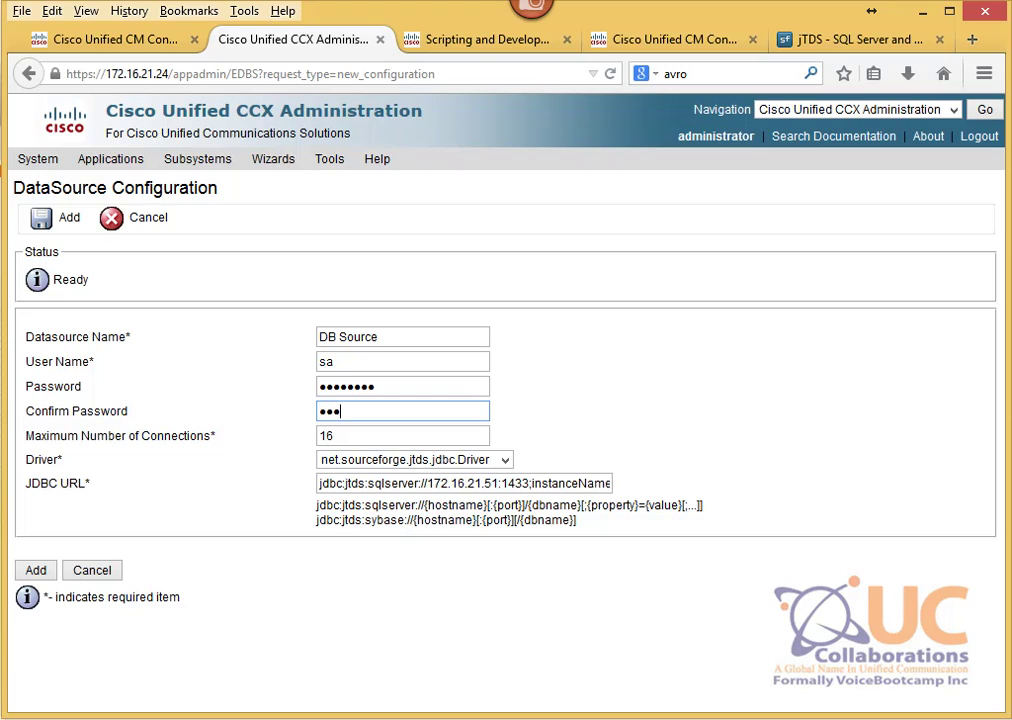
text(abcdefgh)
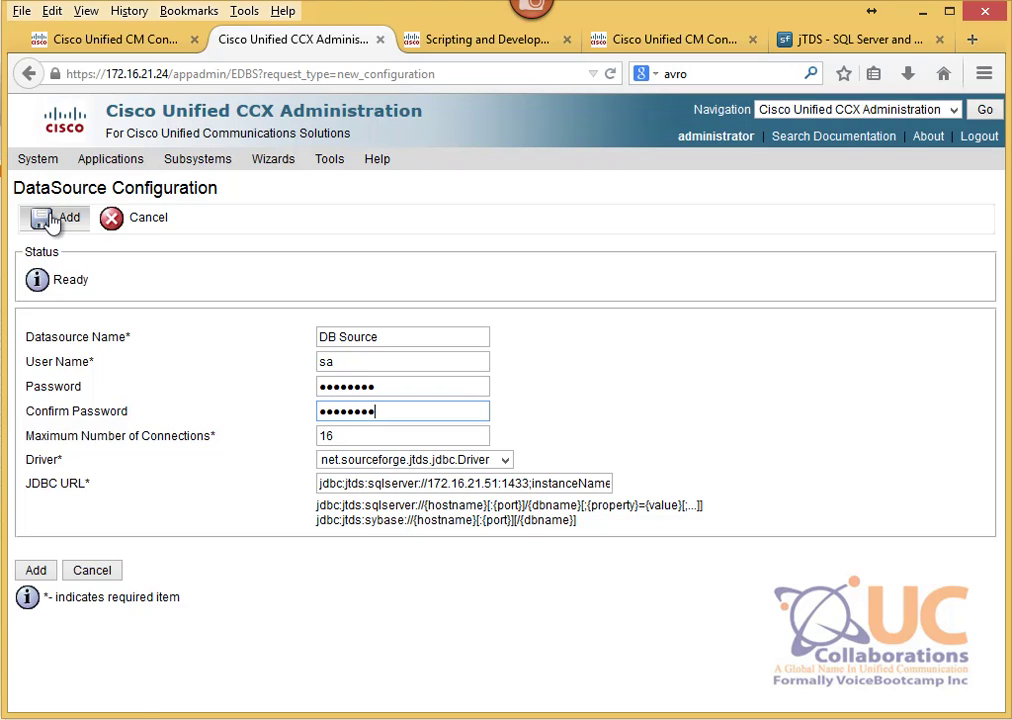
click(50, 222)
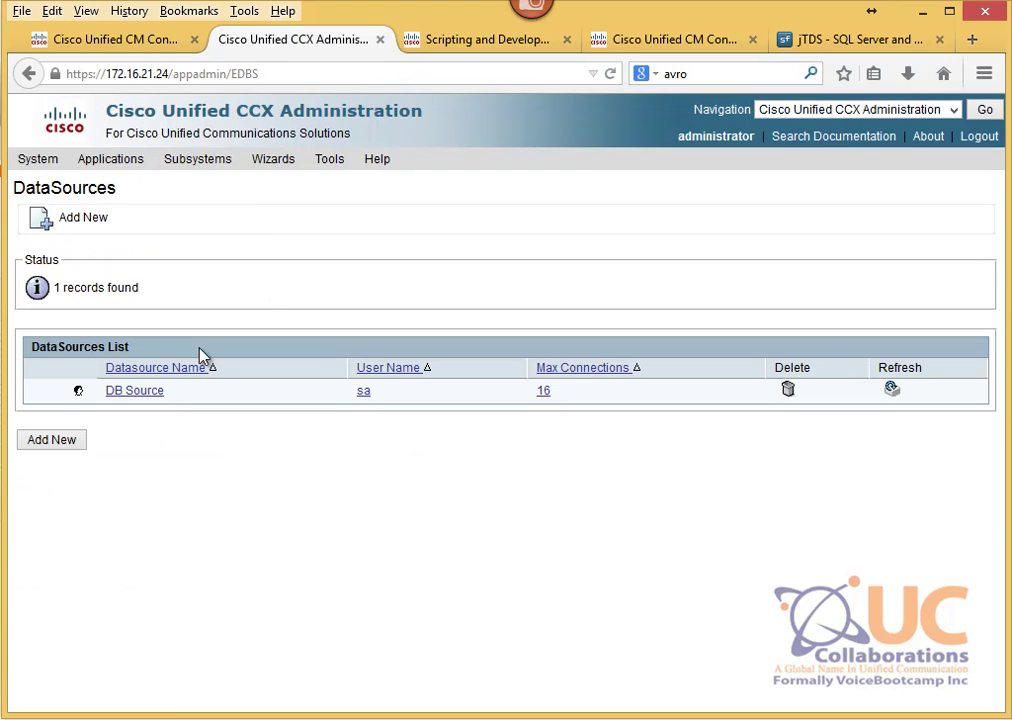
Step: Open DB Source and run its connection test, which reports Test Connection Successful
click(155, 396)
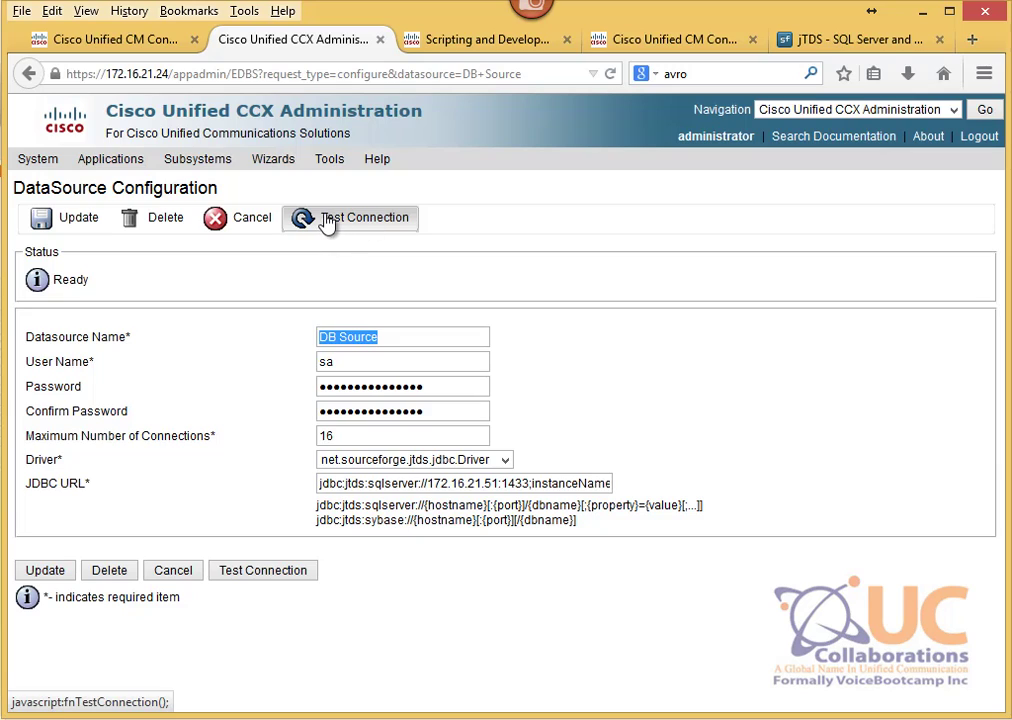
click(326, 222)
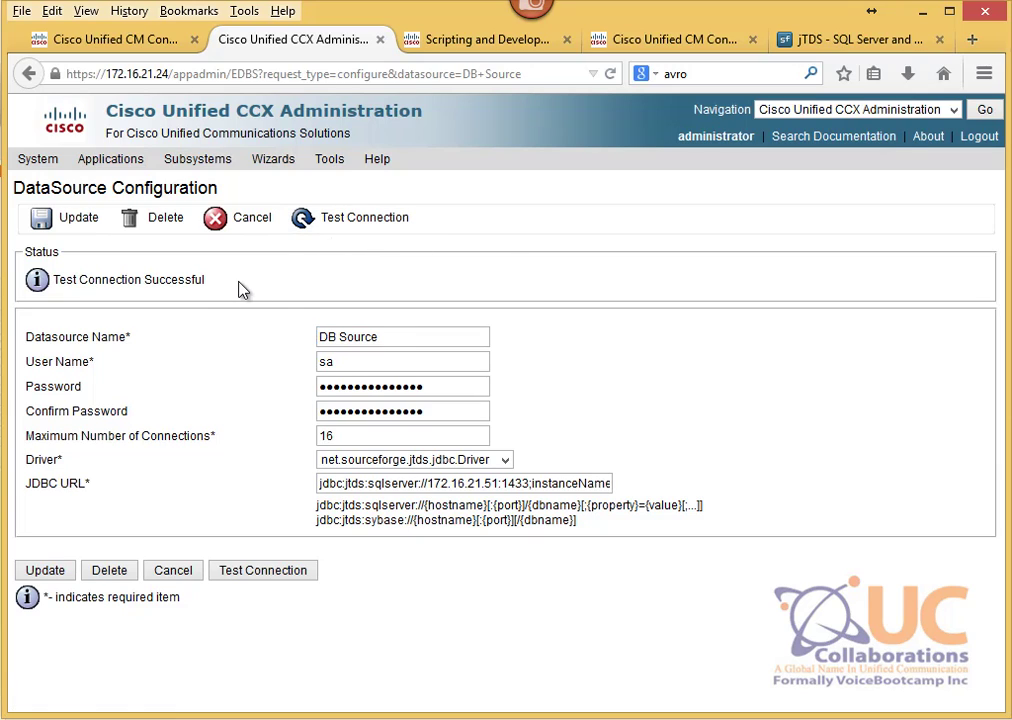
drag(219, 289, 54, 295)
click(133, 373)
drag(226, 289, 68, 285)
click(280, 323)
mouse_move(218, 162)
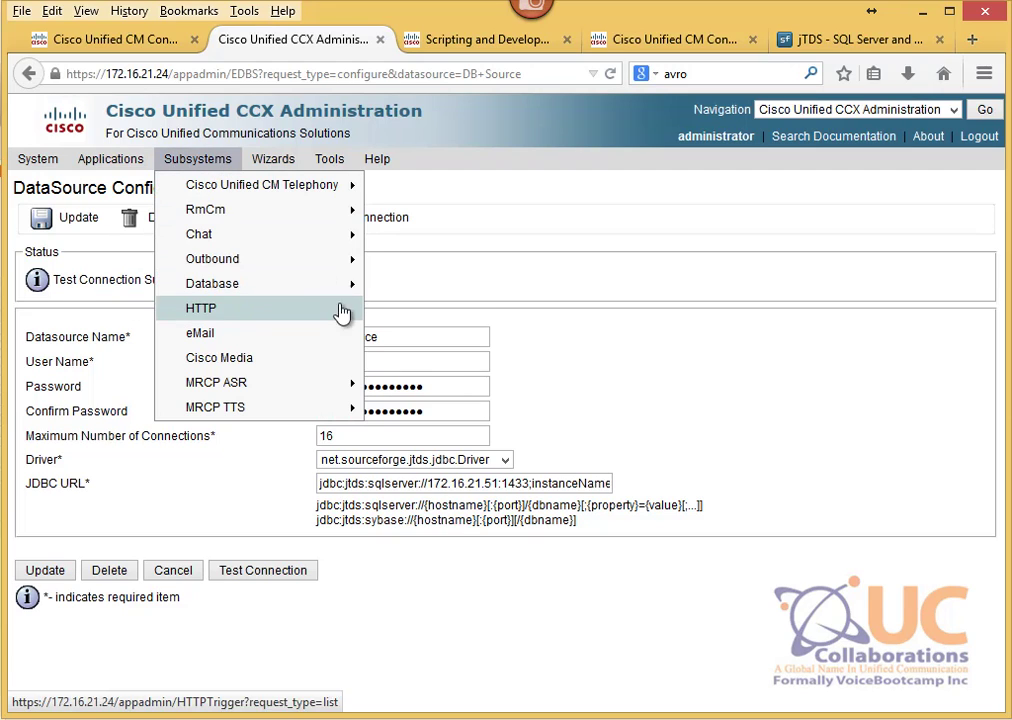
mouse_move(338, 297)
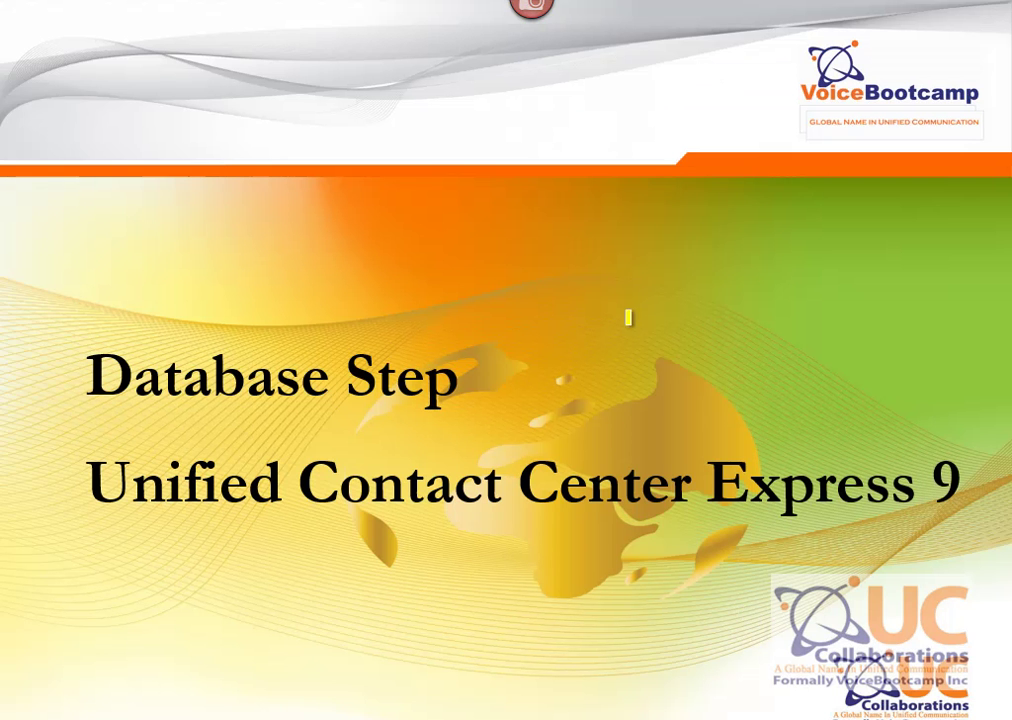
Step: On the DB Read Step slide, highlight 'DB Read step' and 'database resource', then return to Firefox
key(Right)
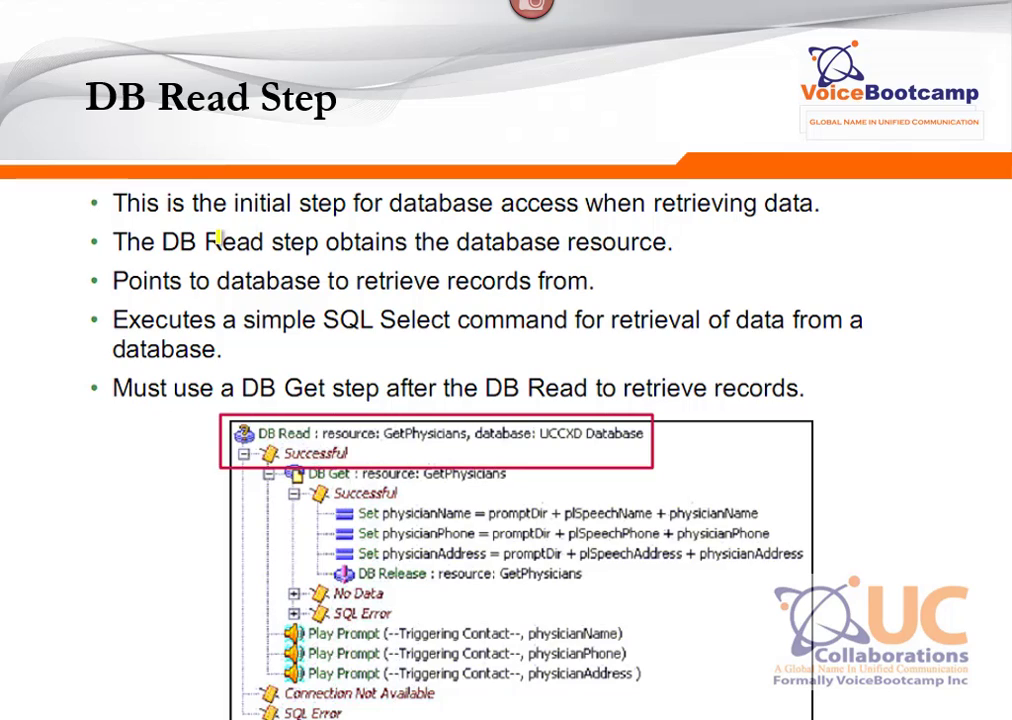
drag(161, 242, 326, 243)
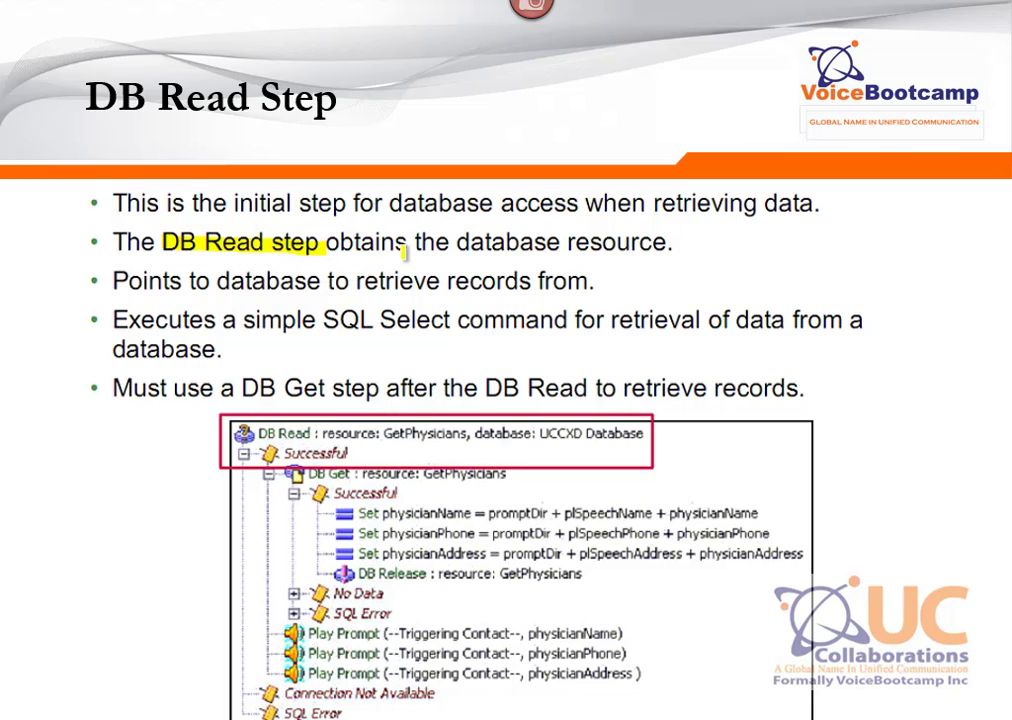
drag(684, 242, 446, 245)
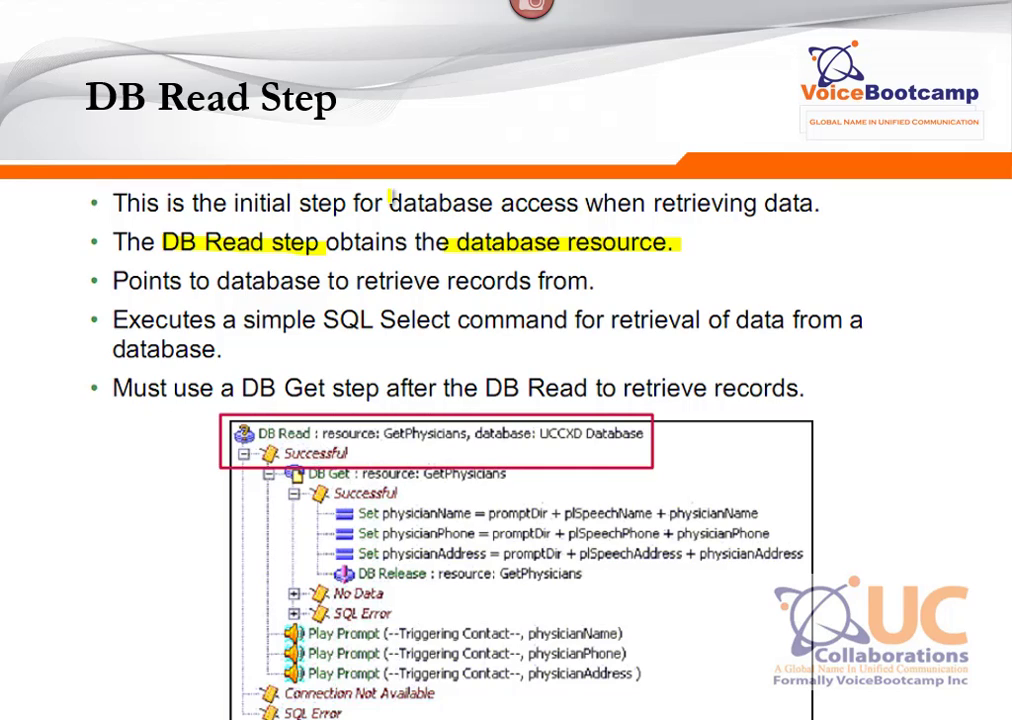
key(alt+Tab)
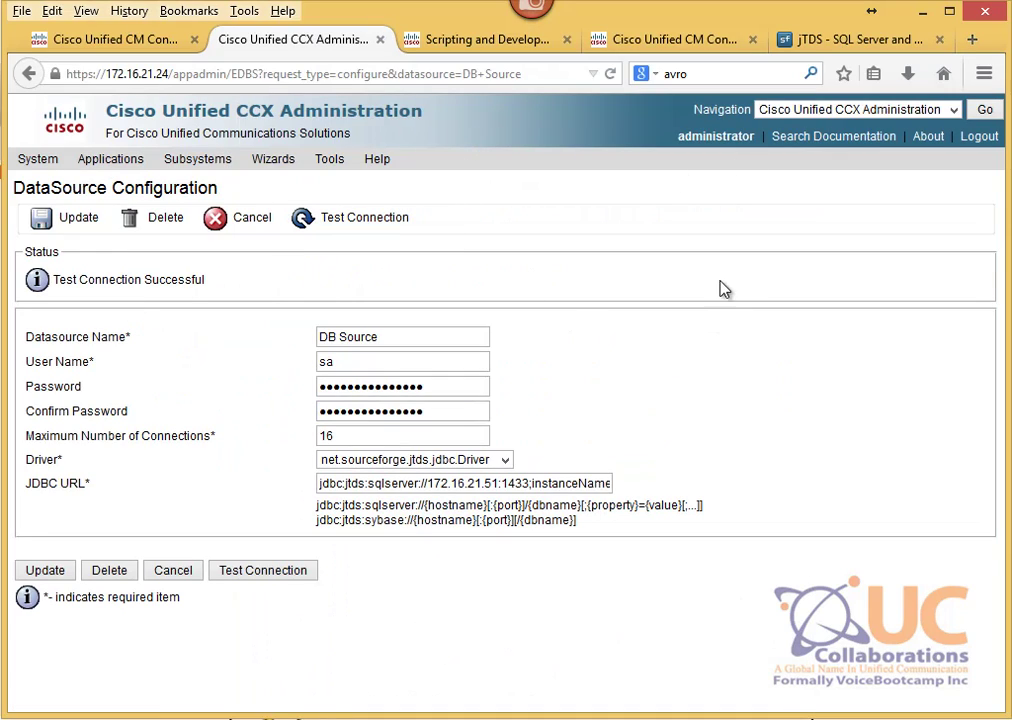
Step: Go to Cisco Unified CCX Serviceability's Control Center - Network Services page
click(868, 110)
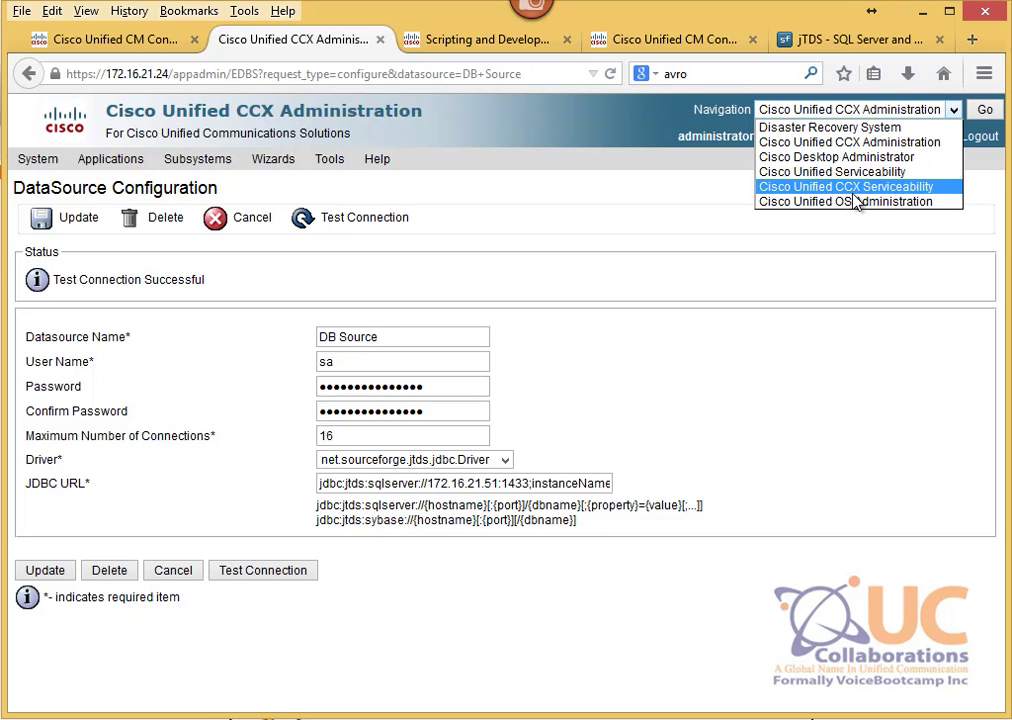
click(885, 188)
click(985, 111)
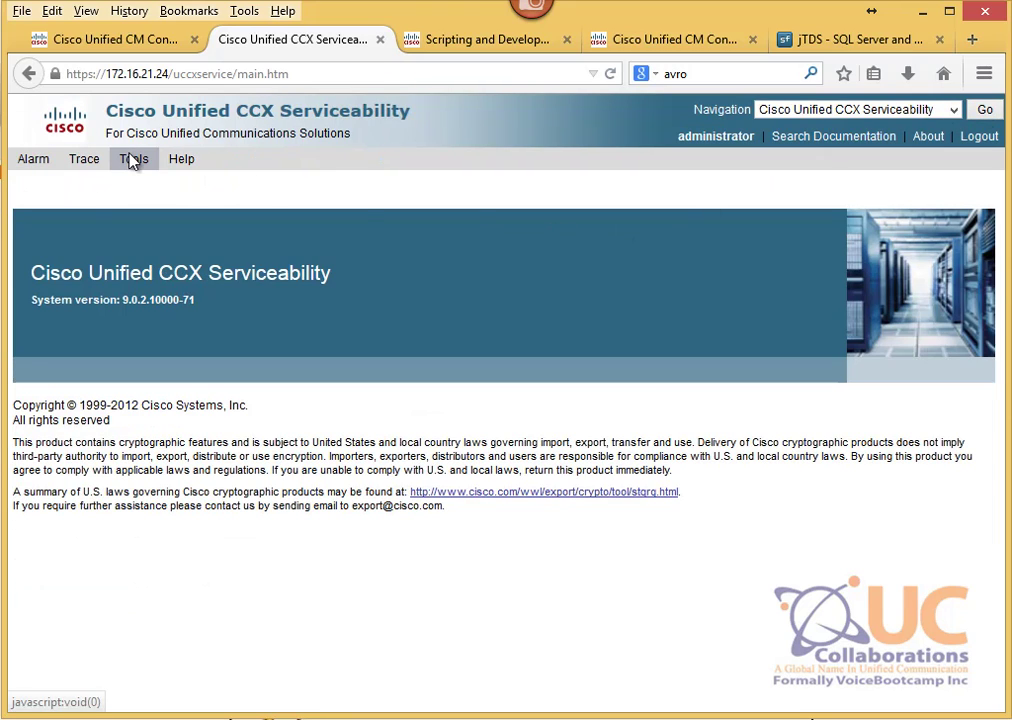
click(131, 158)
click(205, 190)
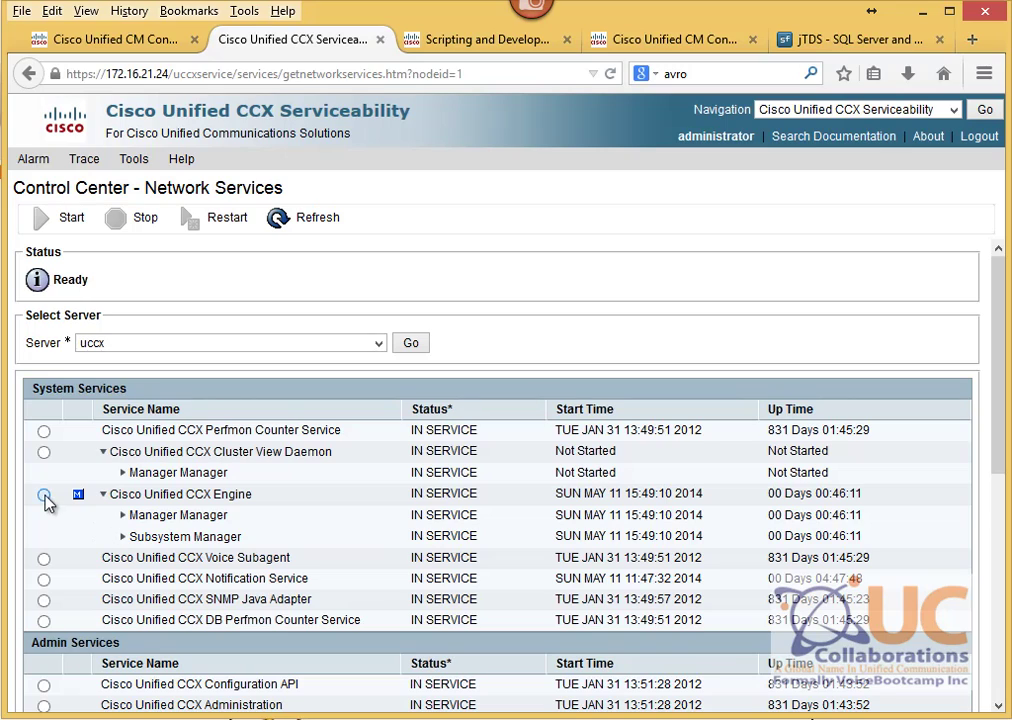
Step: Restart the Cisco Unified CCX Engine service and bring the DB Read Step slide back
click(43, 494)
drag(110, 494, 265, 508)
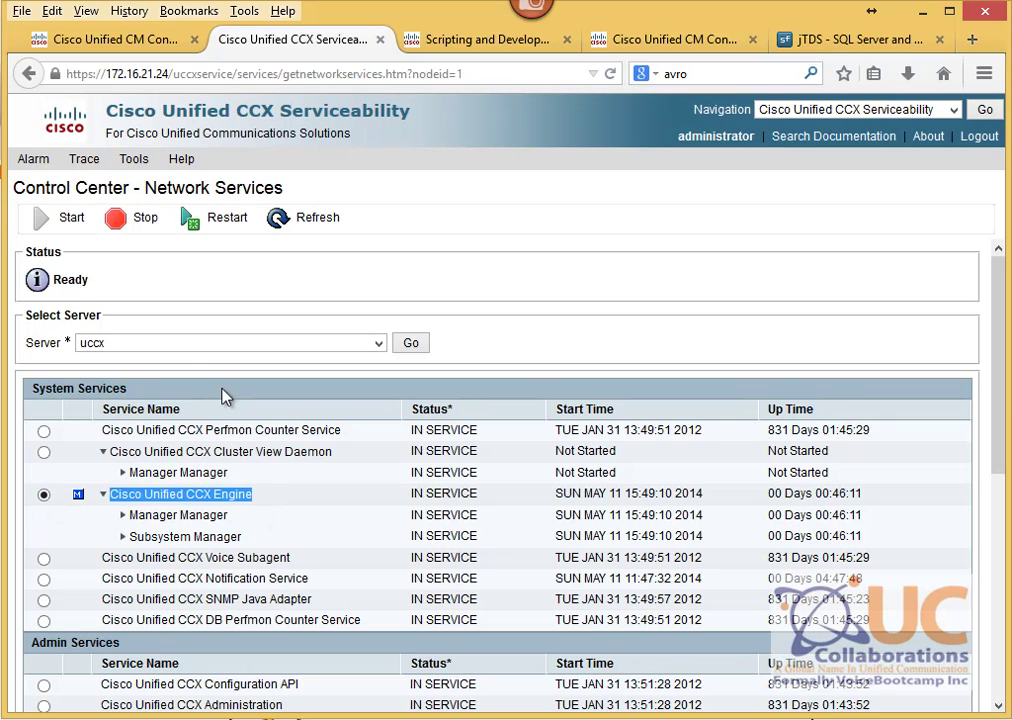
click(200, 220)
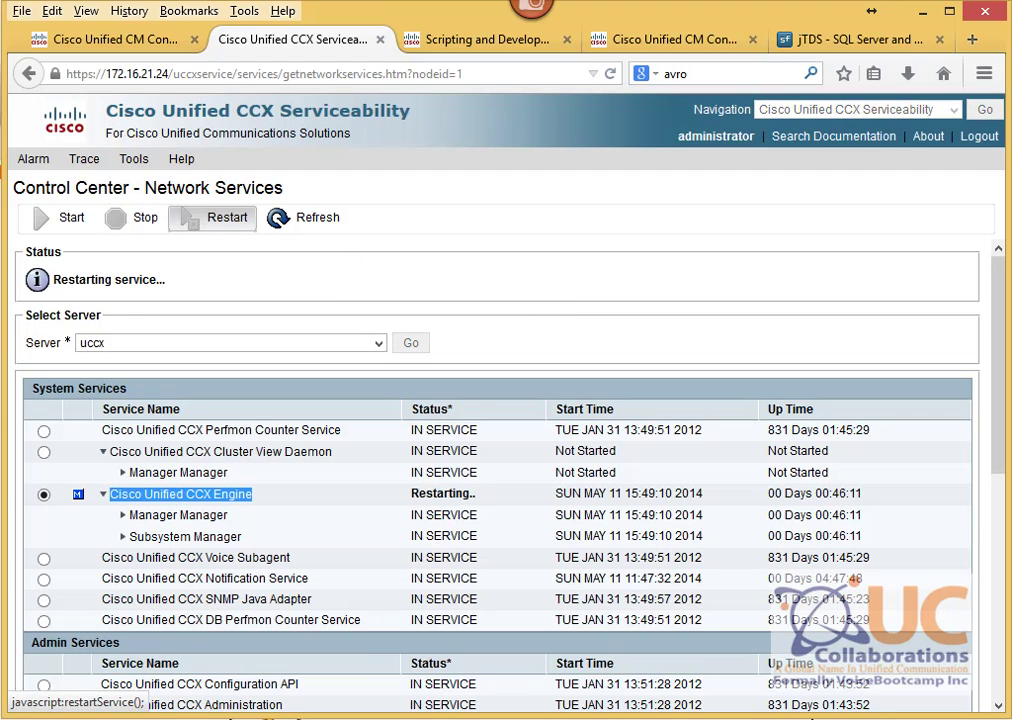
mouse_move(698, 716)
click(751, 615)
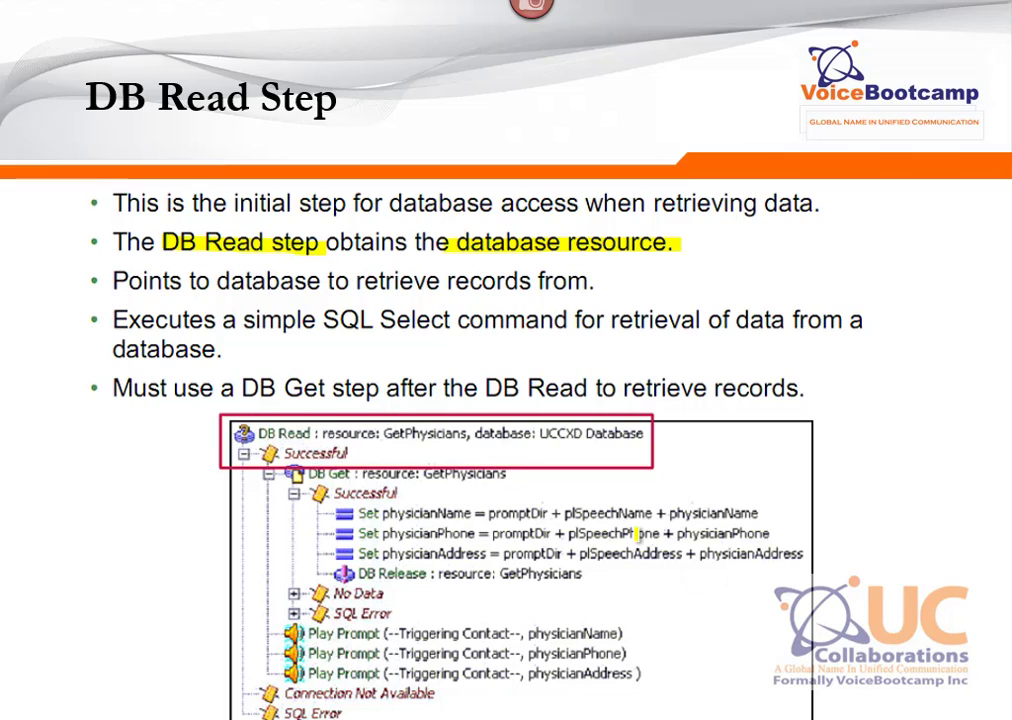
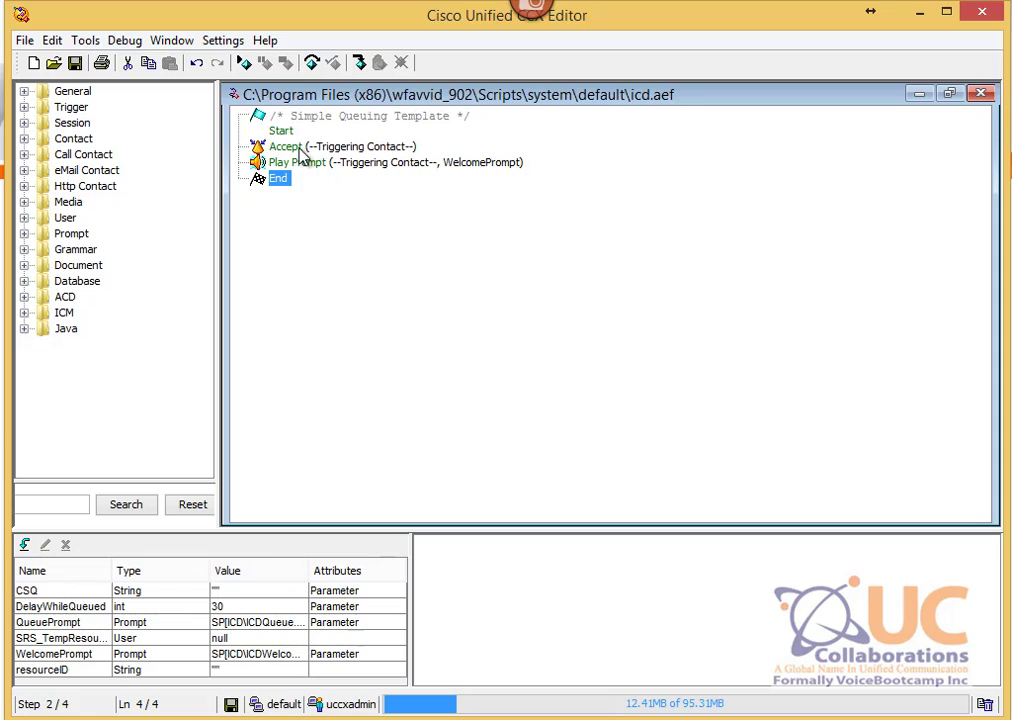
Step: Drop a DB Read step from the Database palette onto Accept and expand its three branches
click(286, 147)
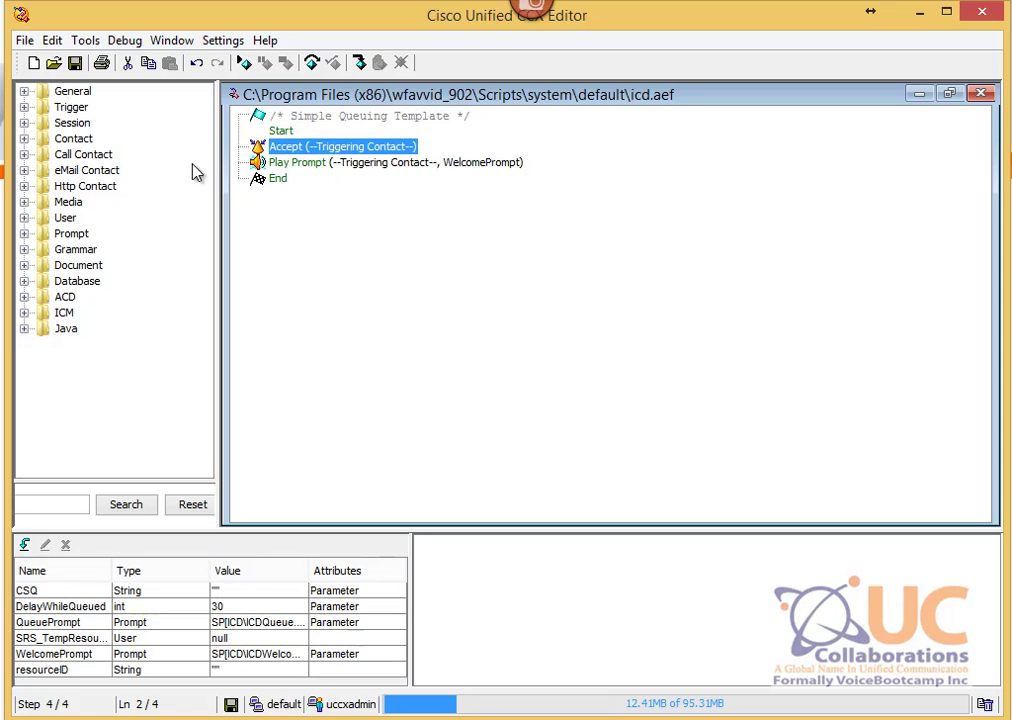
click(24, 281)
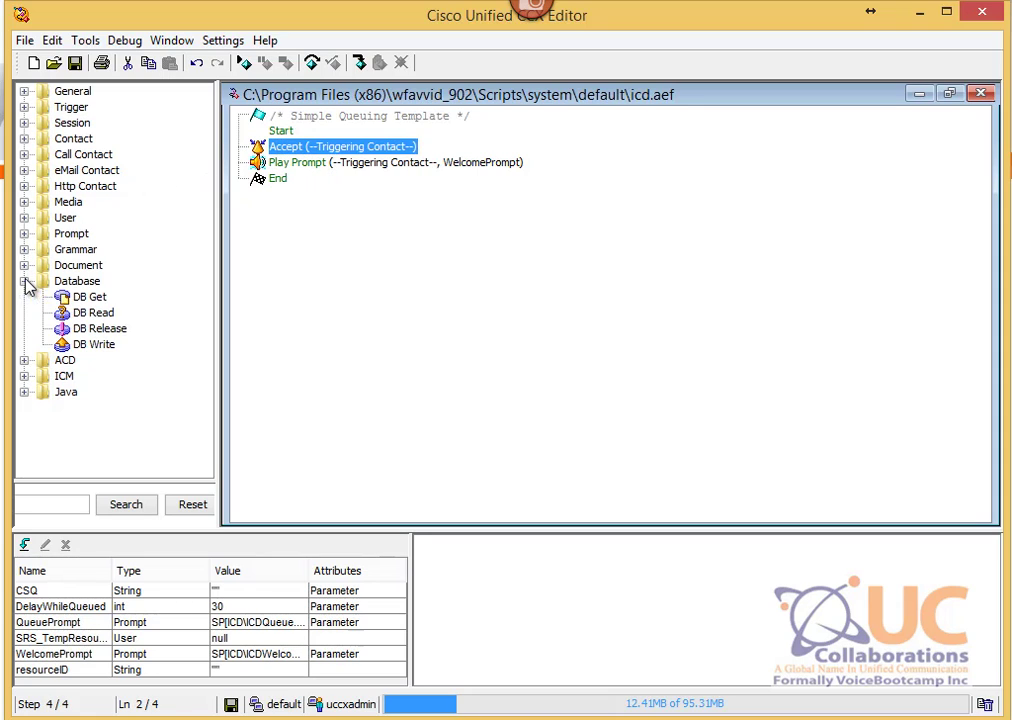
click(72, 281)
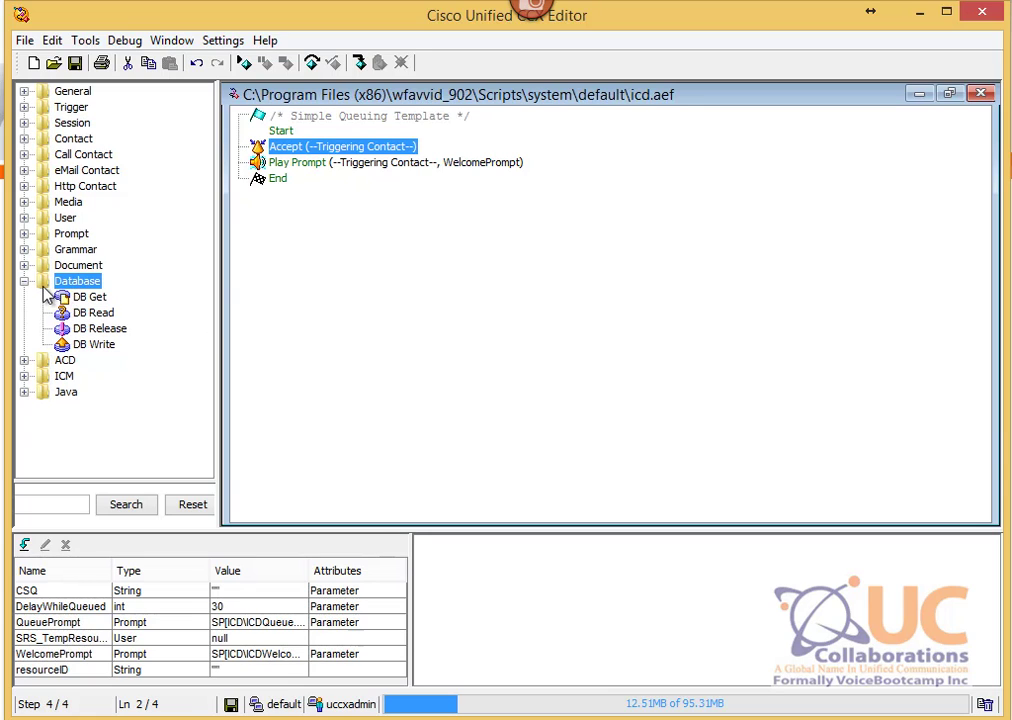
click(80, 297)
click(92, 314)
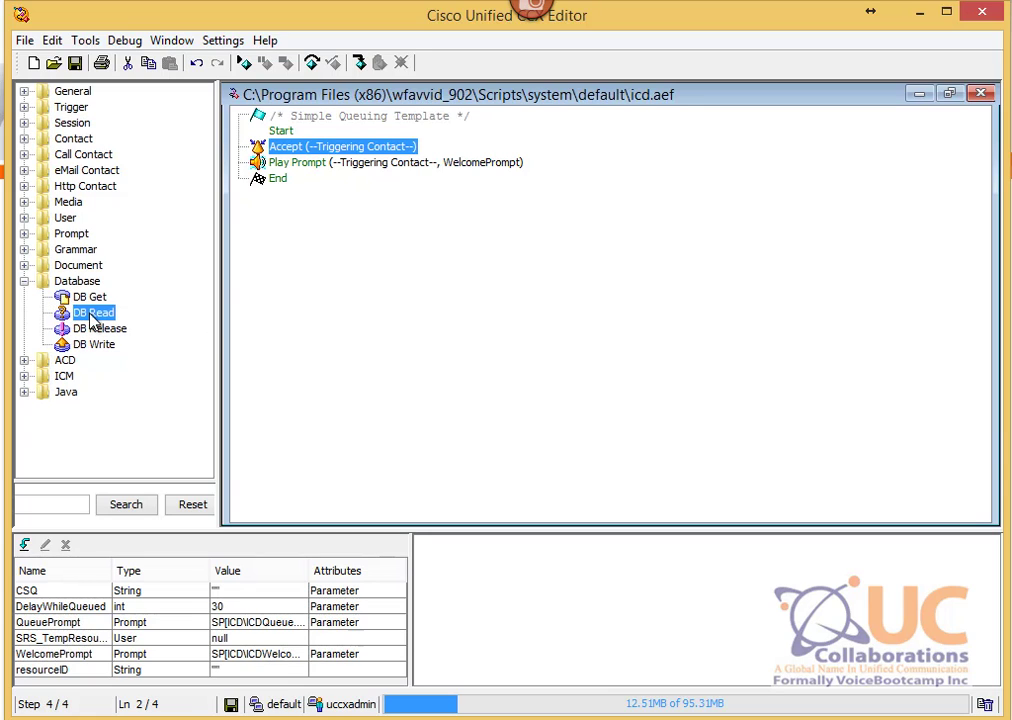
drag(92, 316, 308, 158)
click(239, 162)
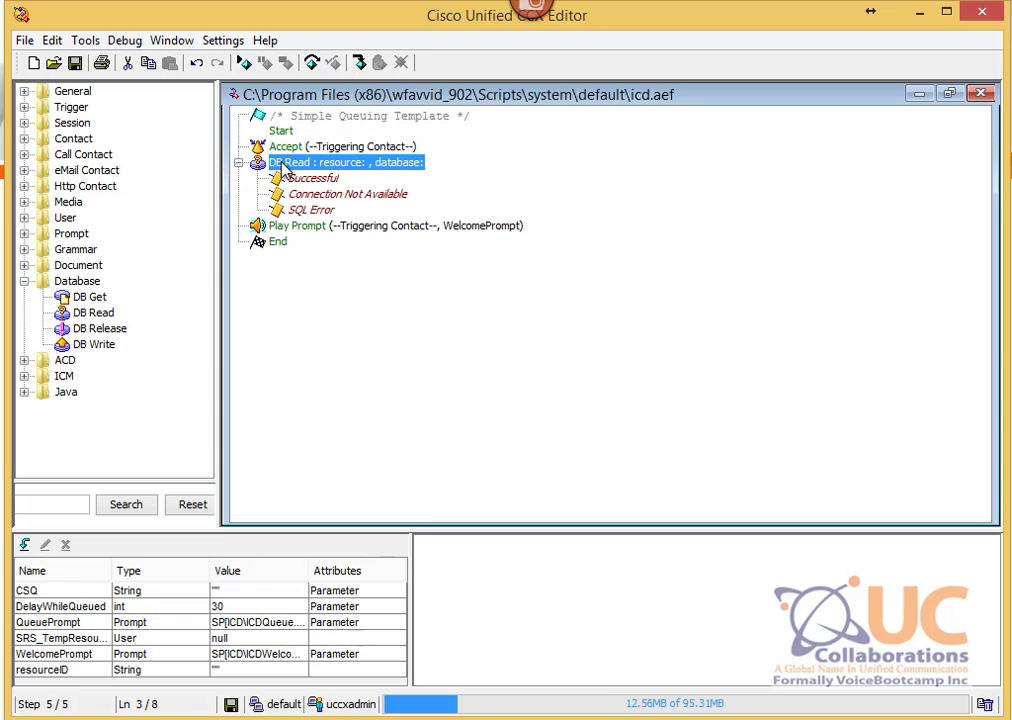
Step: Name the DB Read resource UCCXDBSource on the uccxdb data source and refresh the schema
right_click(286, 166)
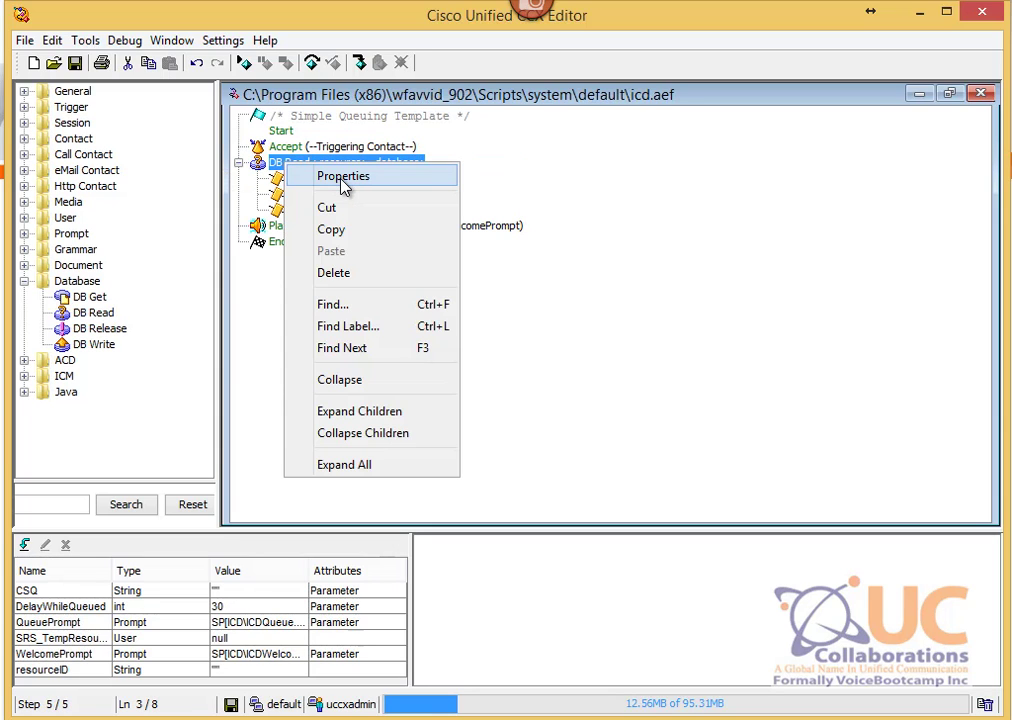
click(343, 178)
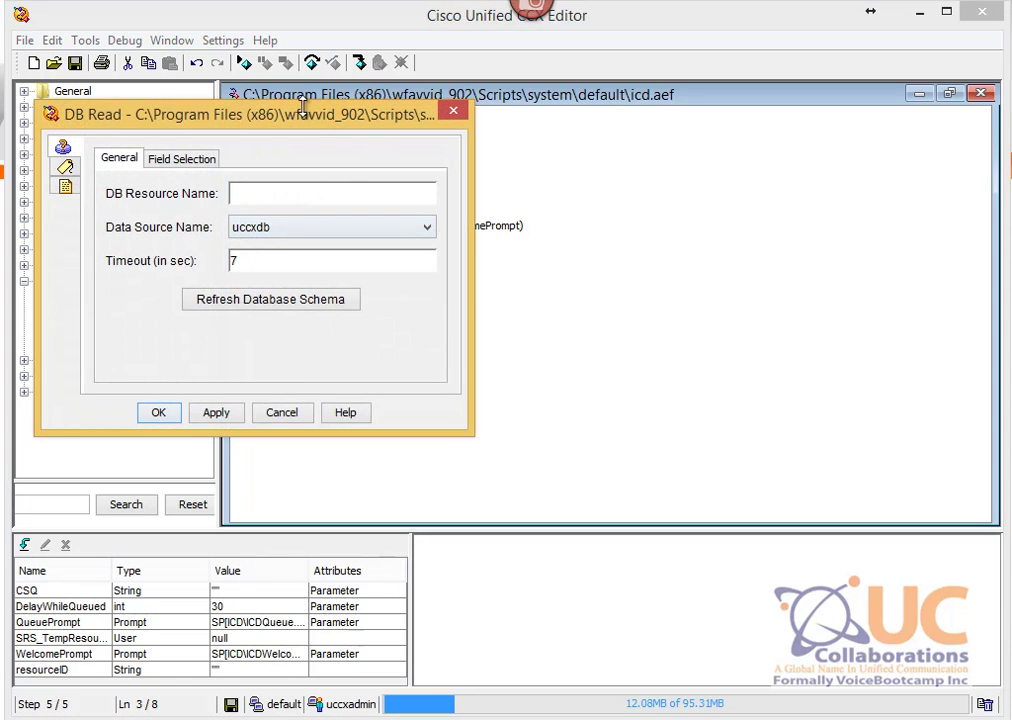
drag(303, 107, 700, 169)
click(735, 292)
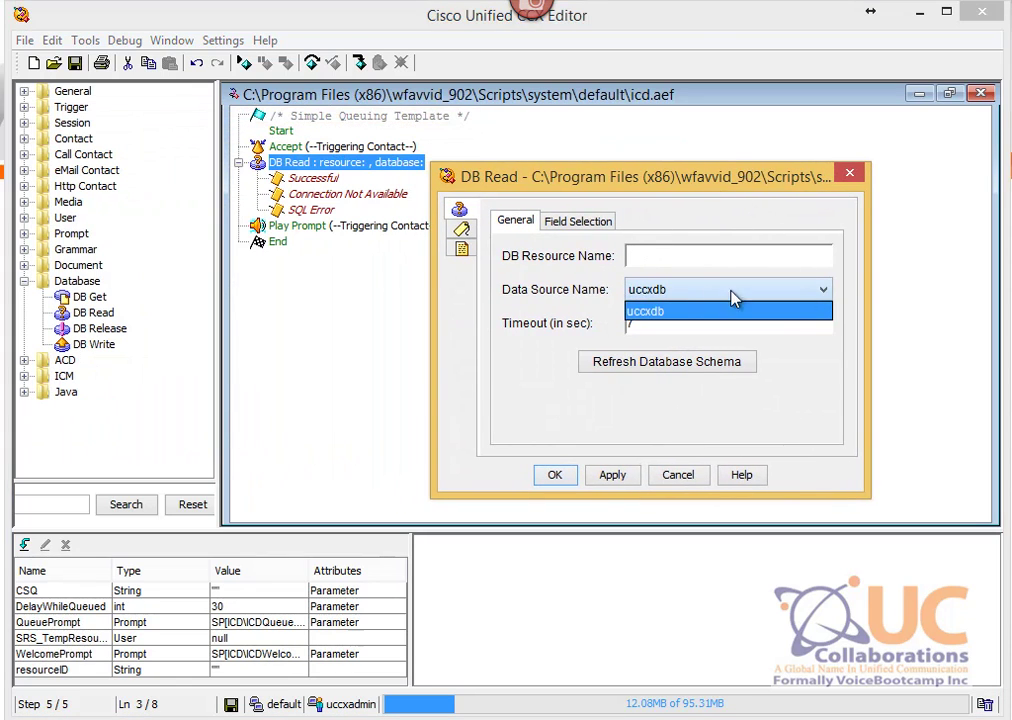
click(650, 257)
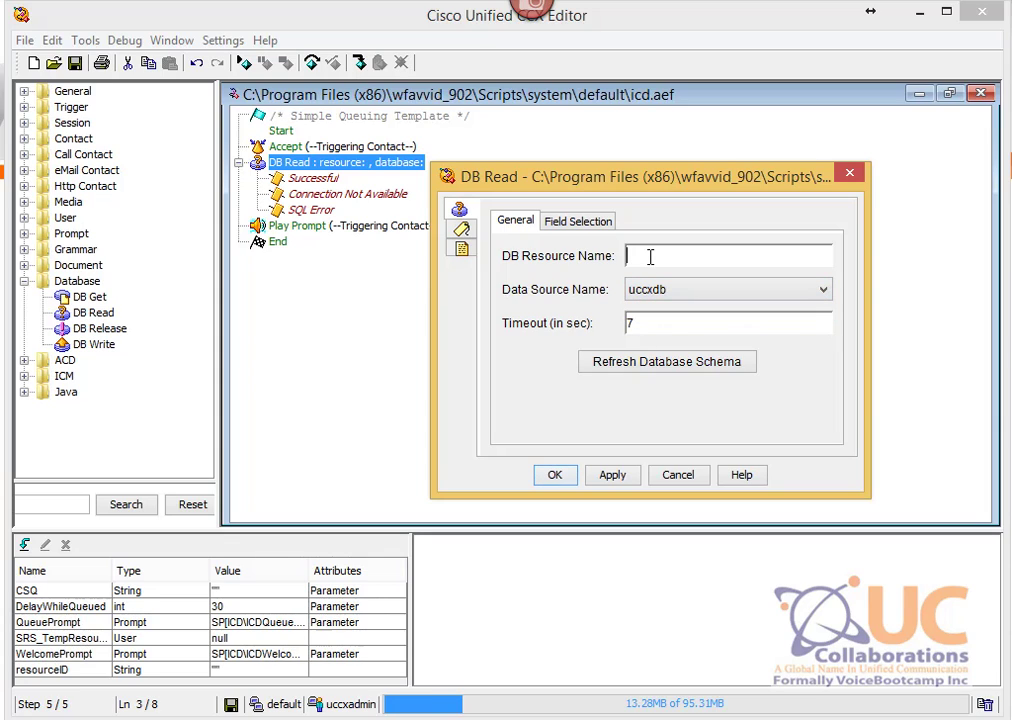
text(UCCXDBSource)
click(671, 360)
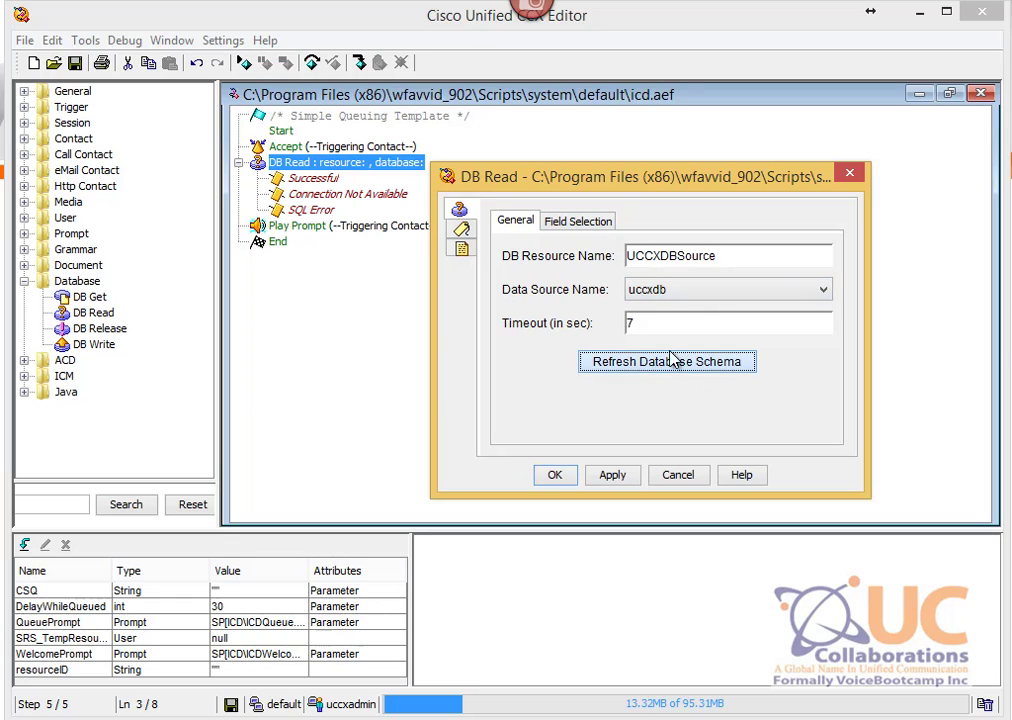
Step: Enter the query 'select * from Customer' and test it, returning 2 rows
click(590, 225)
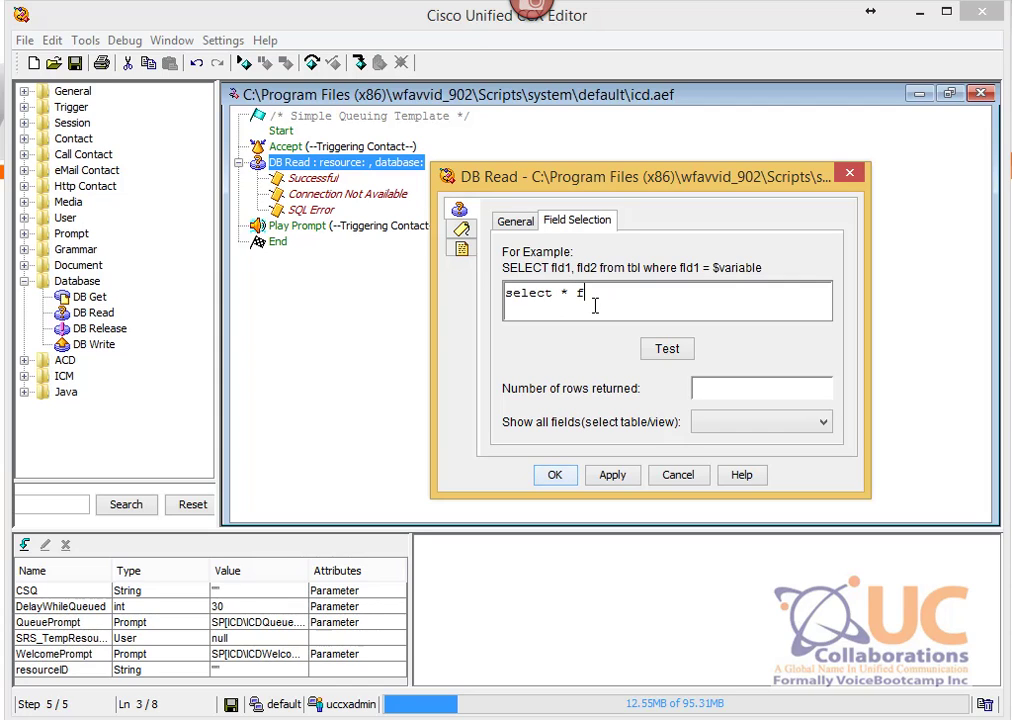
text(rom )
text(custom)
text(omer)
click(668, 356)
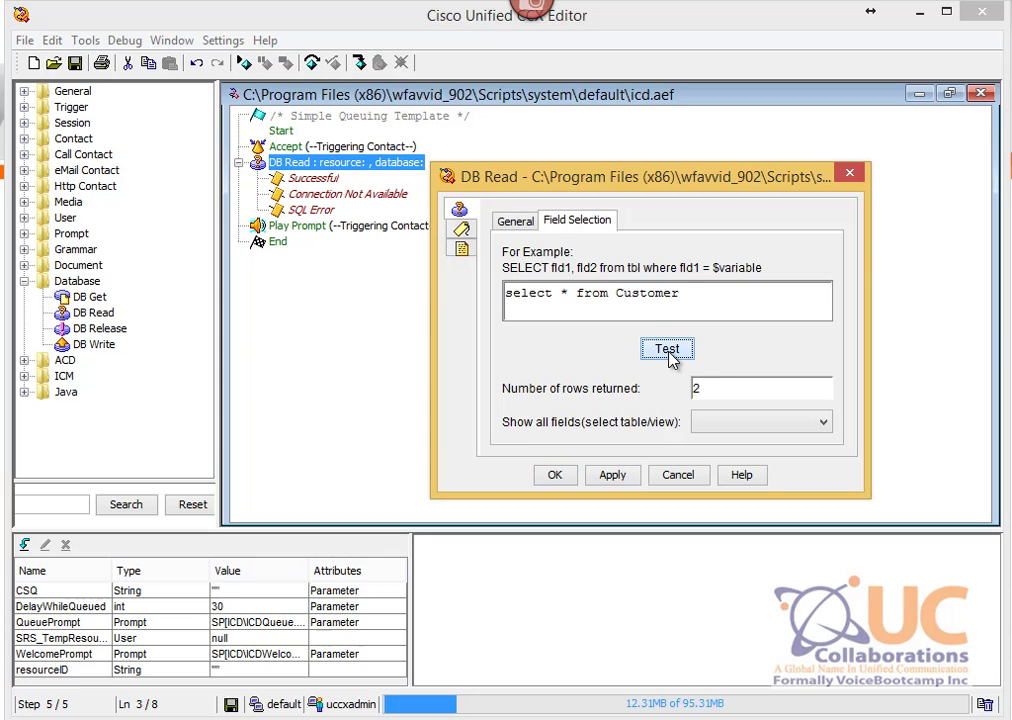
drag(716, 387, 648, 390)
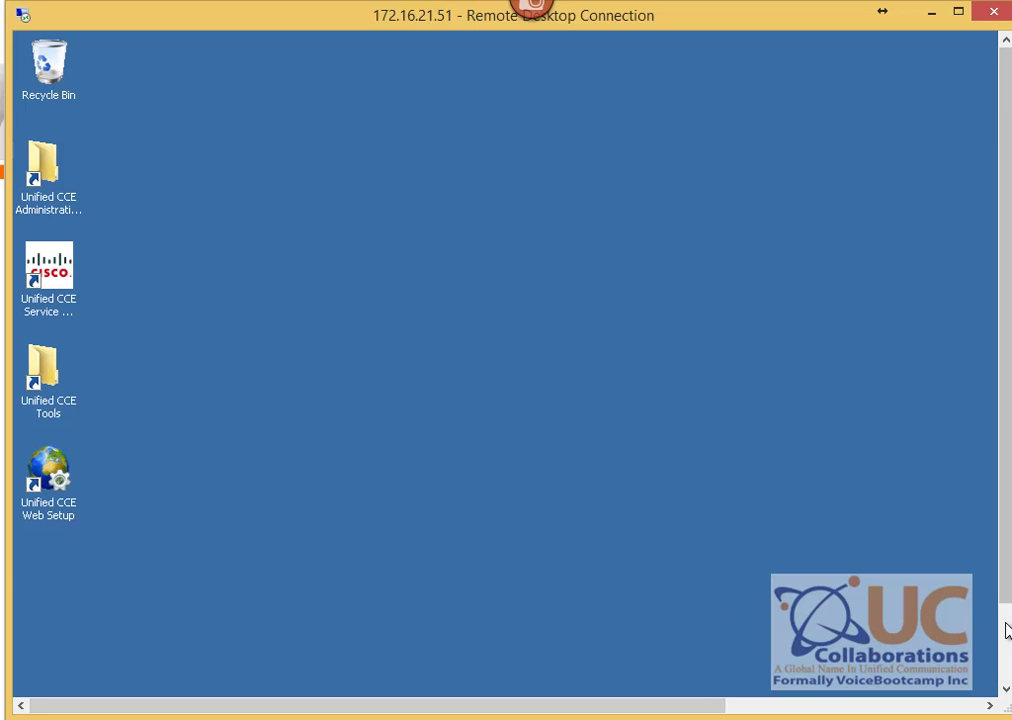
Step: Launch SQL Server Management Studio and connect to the POD1SPA server
click(68, 680)
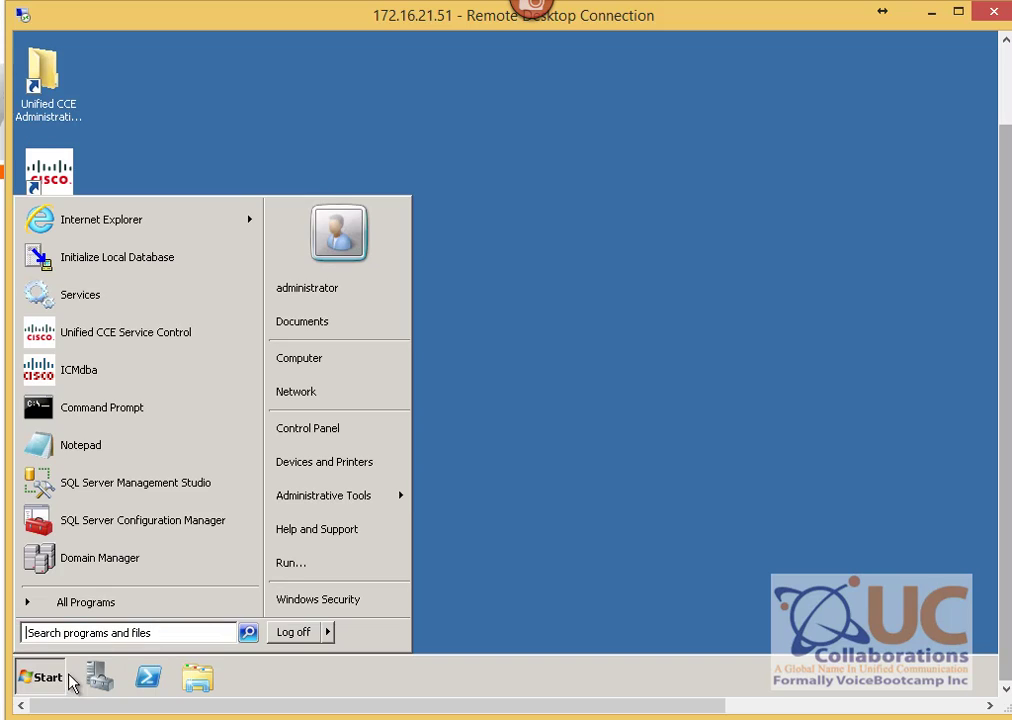
click(174, 510)
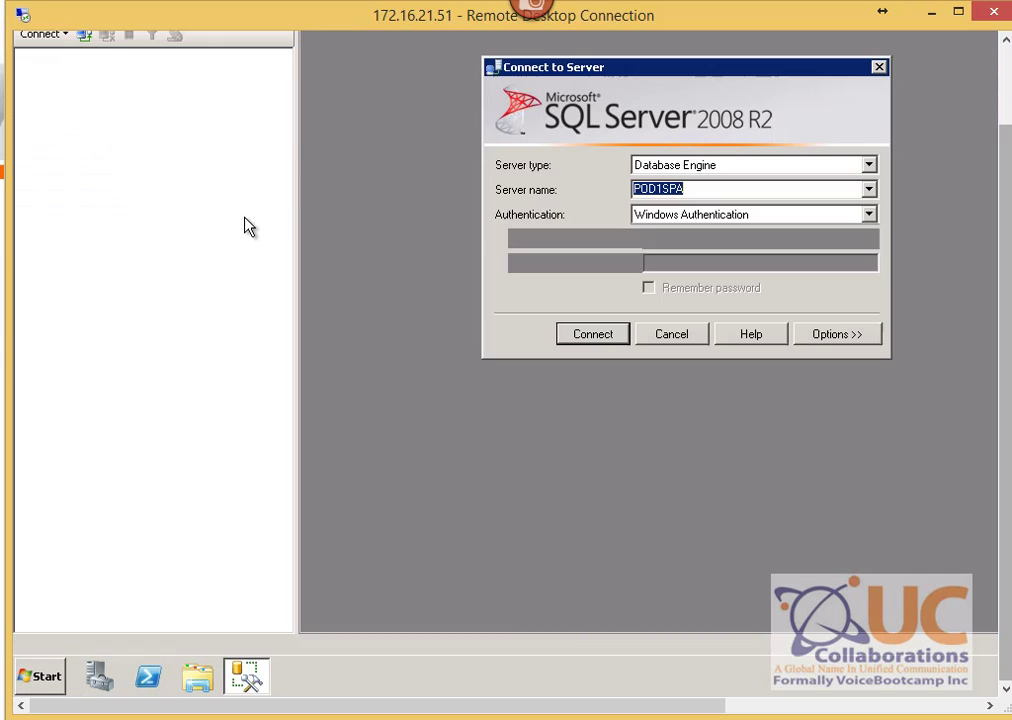
click(600, 340)
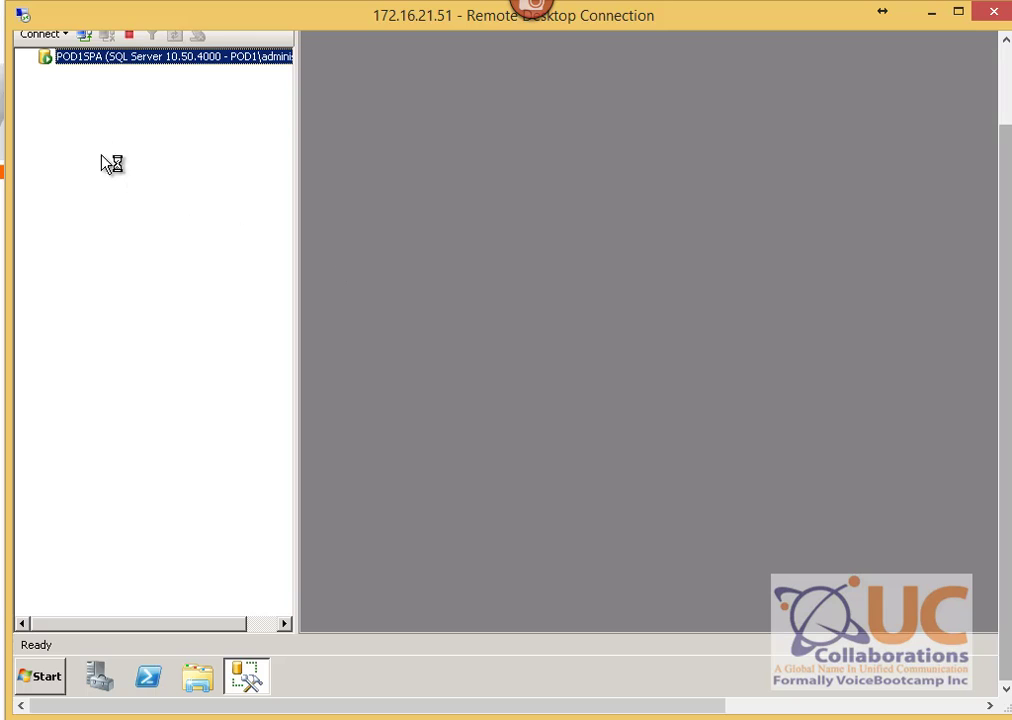
Step: Open uccxdb's dbo.Customer table with Edit Top 200 Rows
click(44, 72)
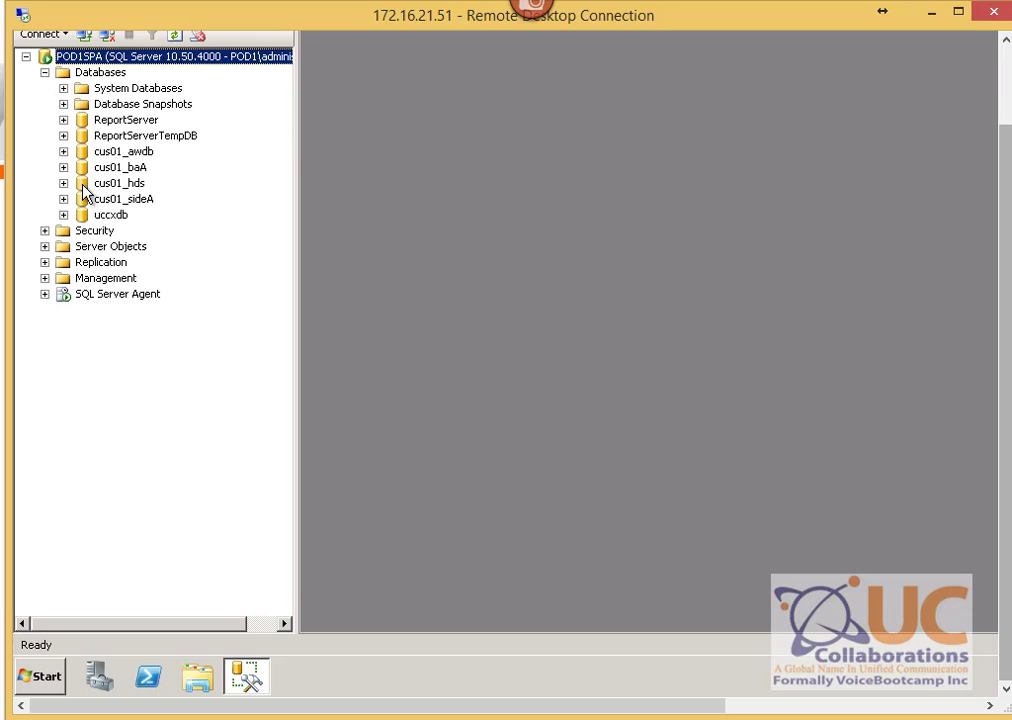
click(63, 214)
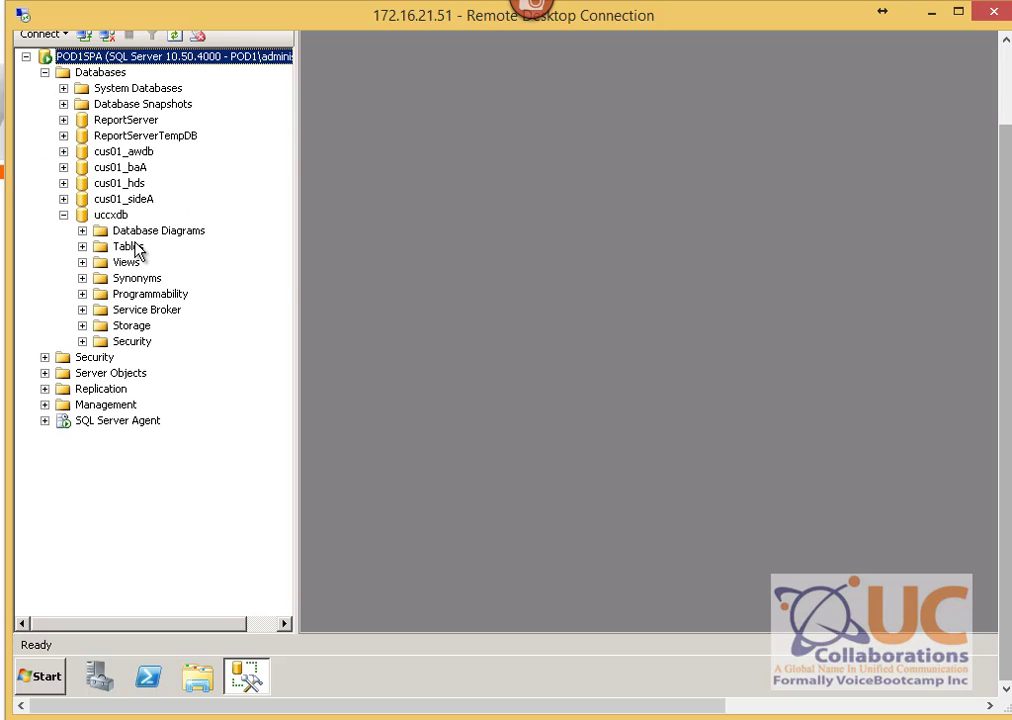
double_click(130, 247)
right_click(165, 280)
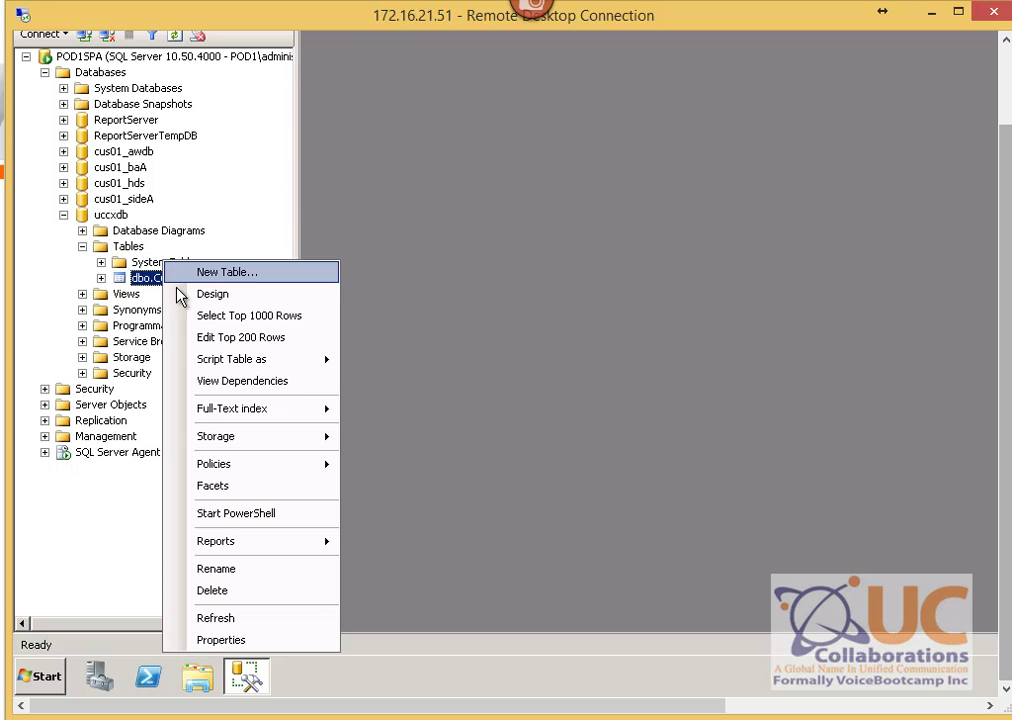
click(250, 345)
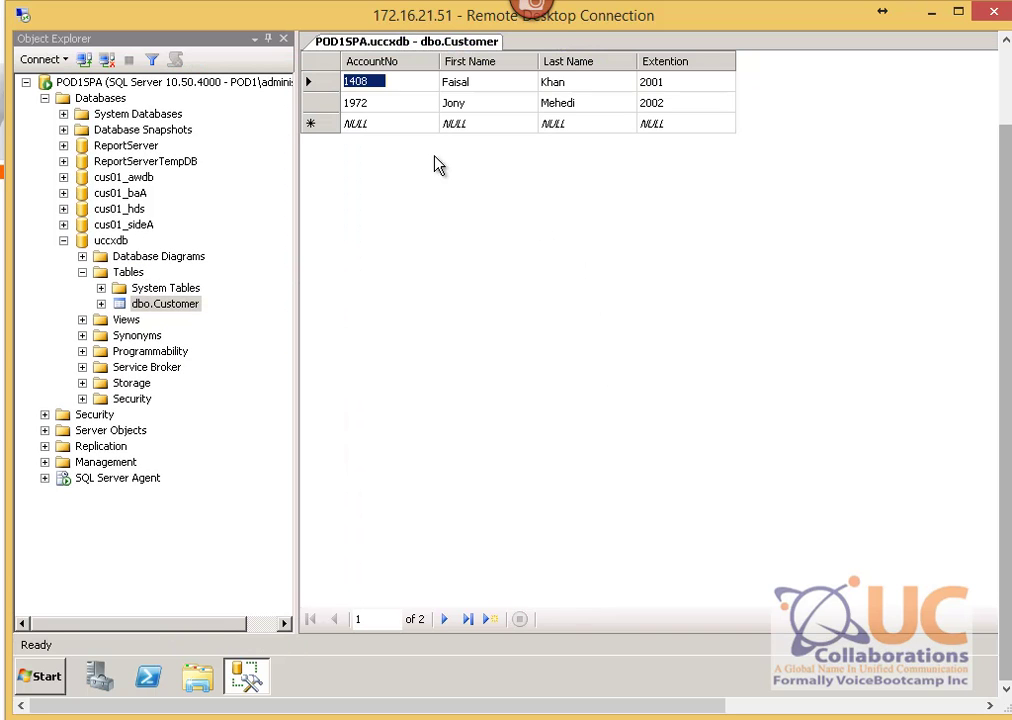
Step: Fill a new third Customer row with an account number, the customer's name and an extension
key(Down)
key(Down)
text(1905)
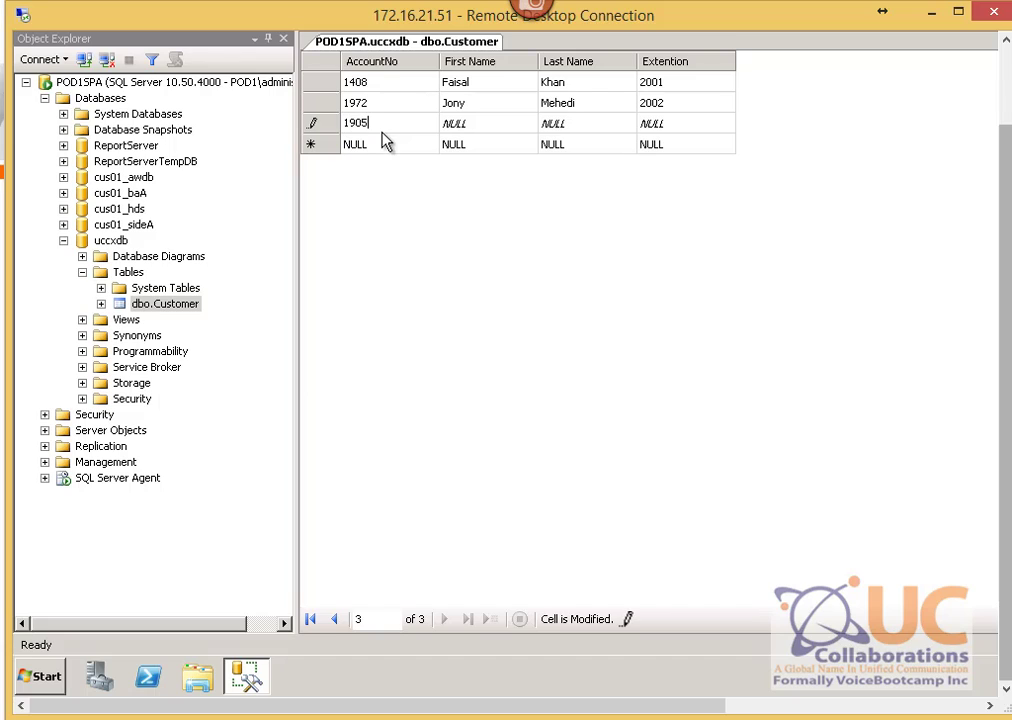
key(Tab)
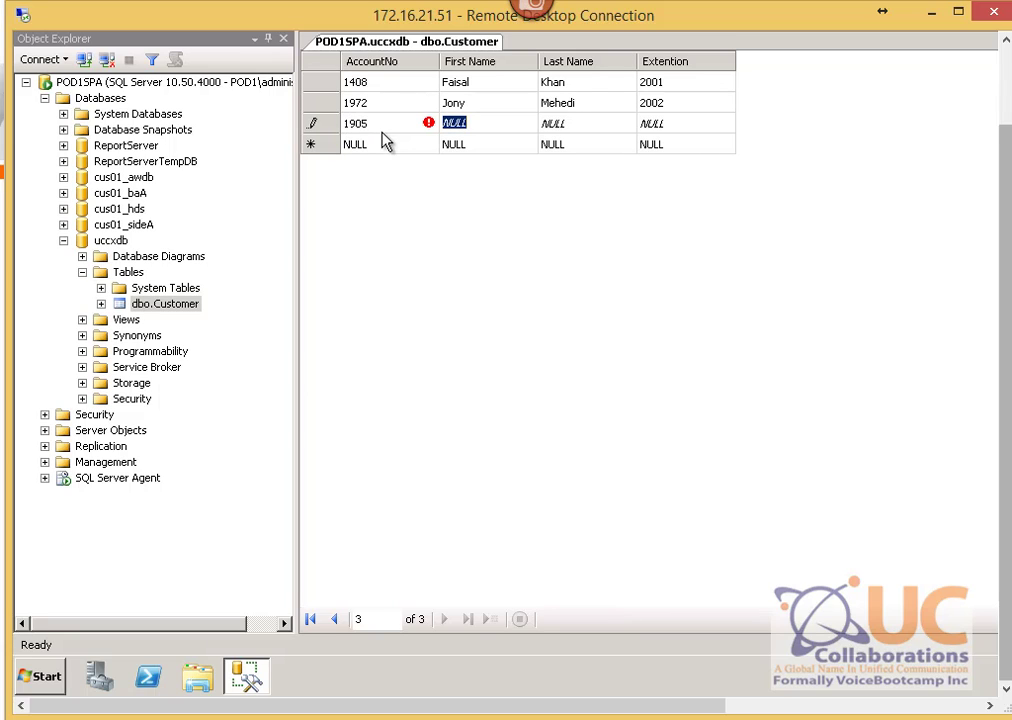
key(Tab)
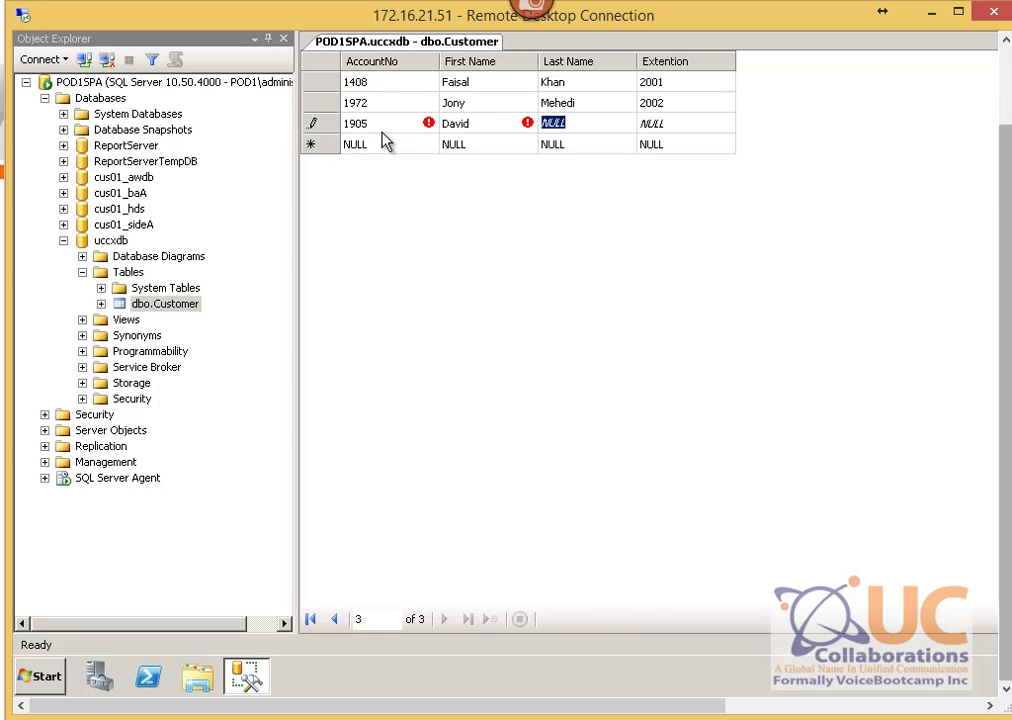
key(Tab)
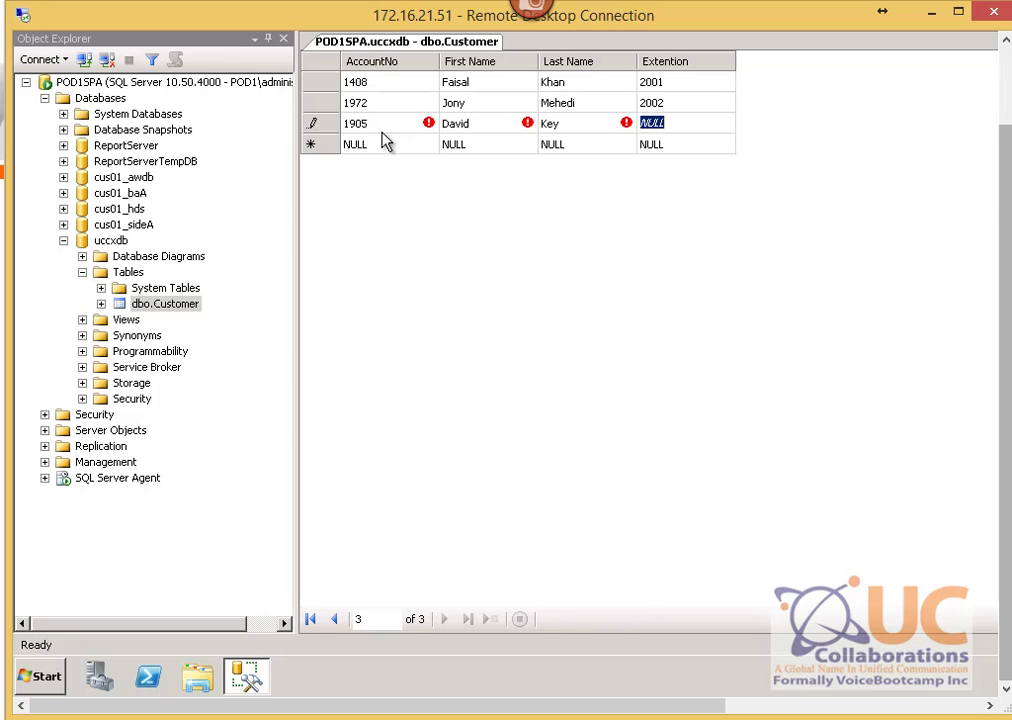
text(2003)
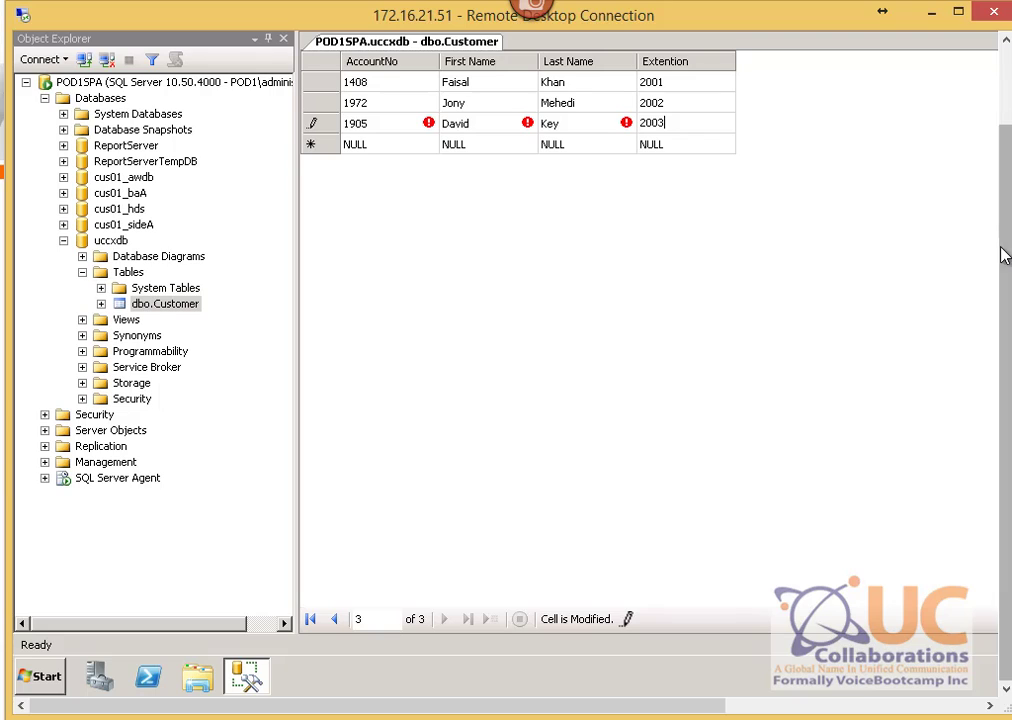
Step: Restore, reposition and re-maximize the SQL Server Management Studio window
drag(1005, 256, 1005, 170)
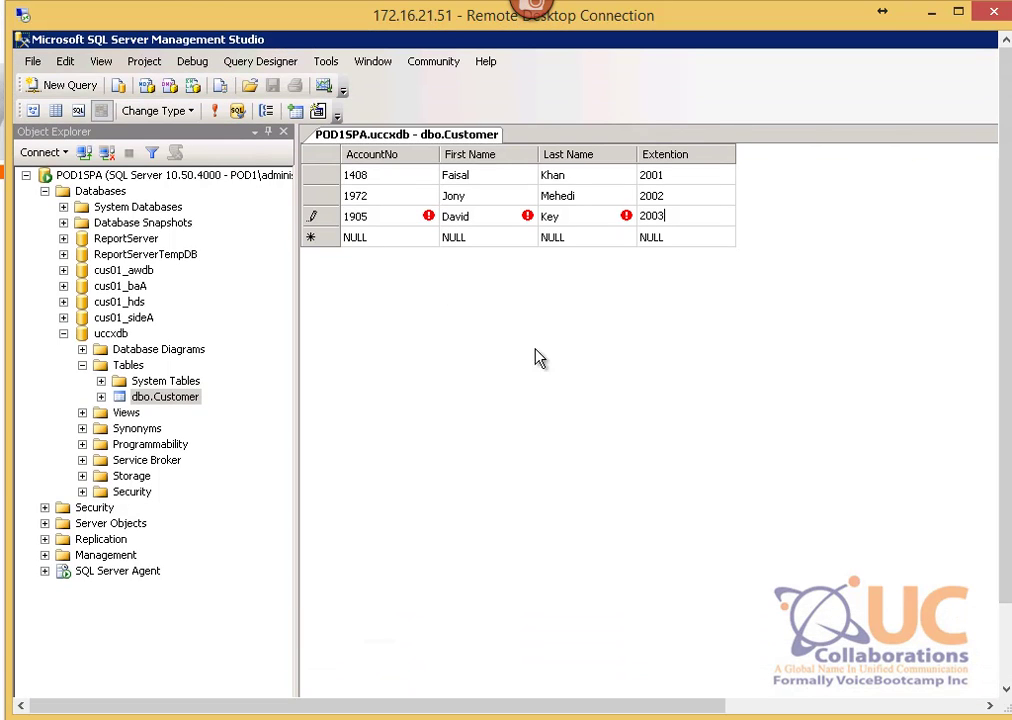
drag(917, 45, 874, 95)
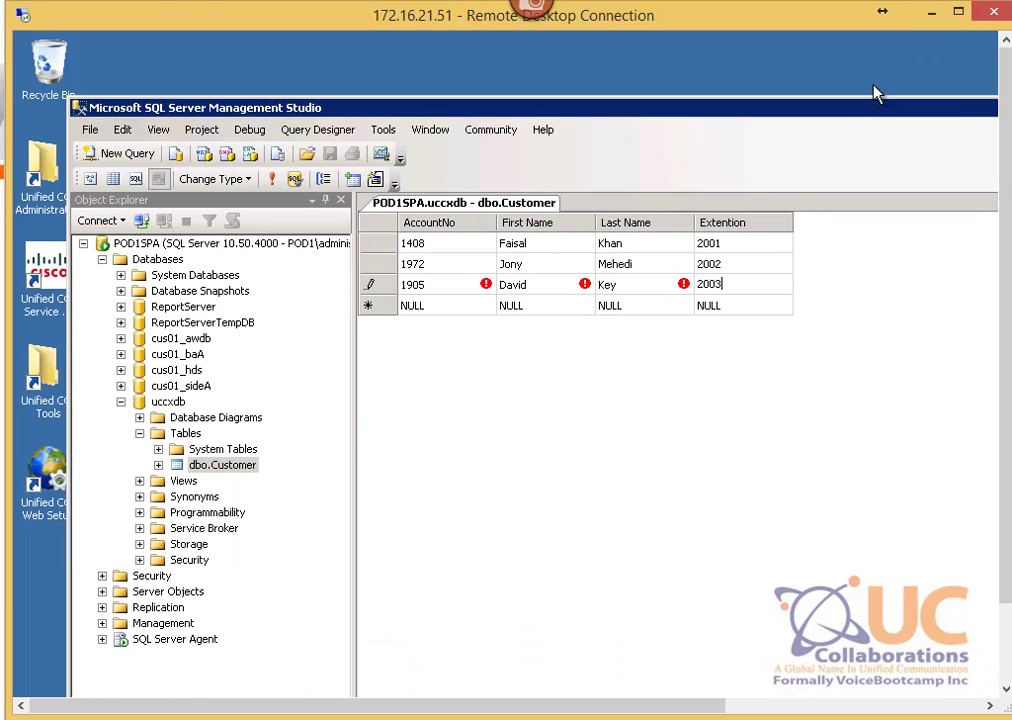
drag(540, 115, 543, 82)
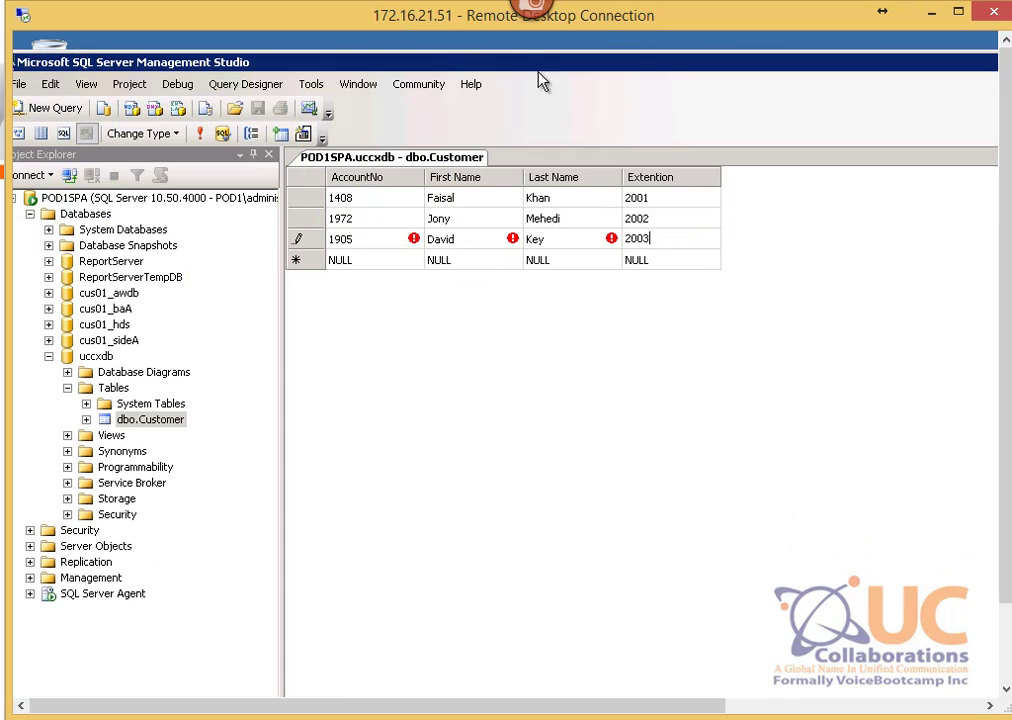
drag(732, 68, 678, 59)
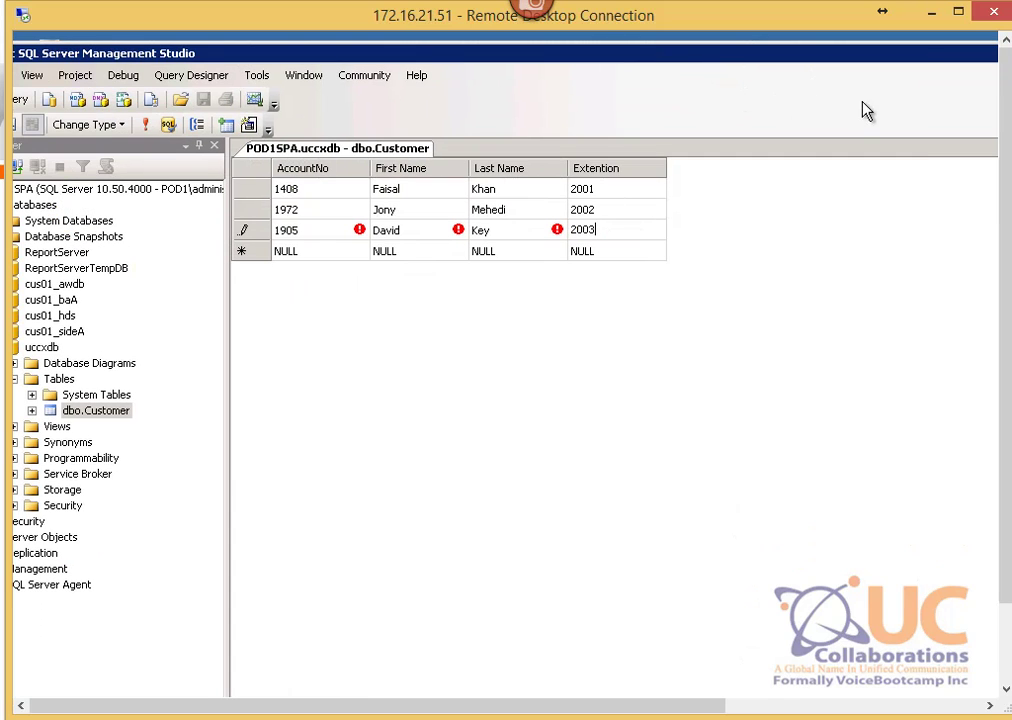
drag(928, 58, 736, 33)
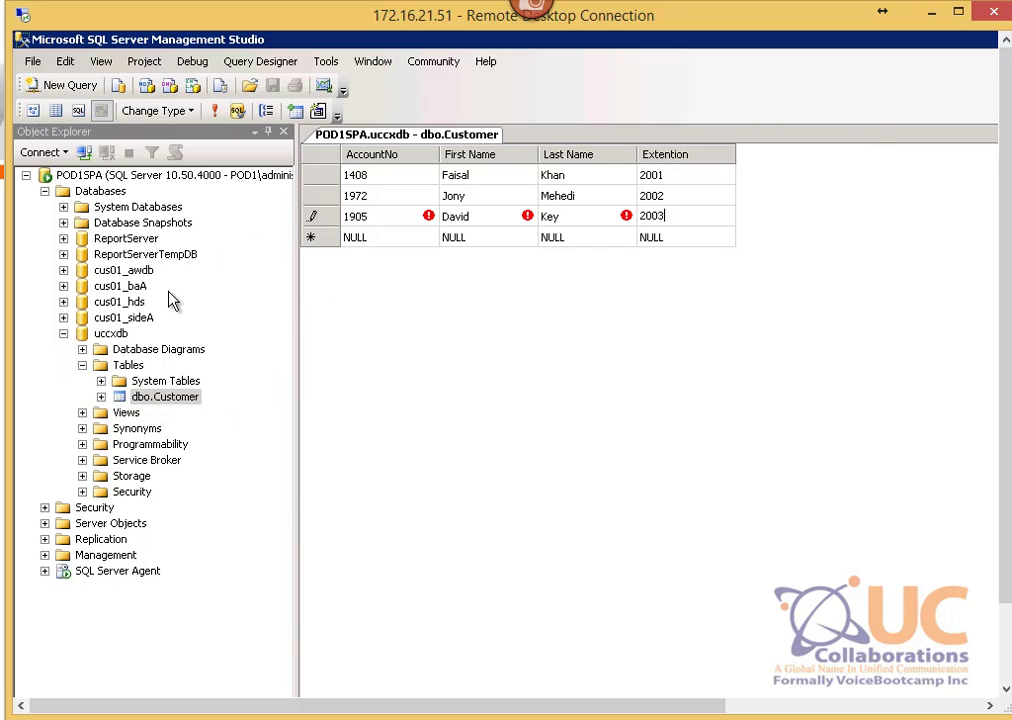
Step: Select dbo.Customer in Object Explorer and commit the third row by moving to the new row
click(128, 365)
click(160, 381)
click(155, 397)
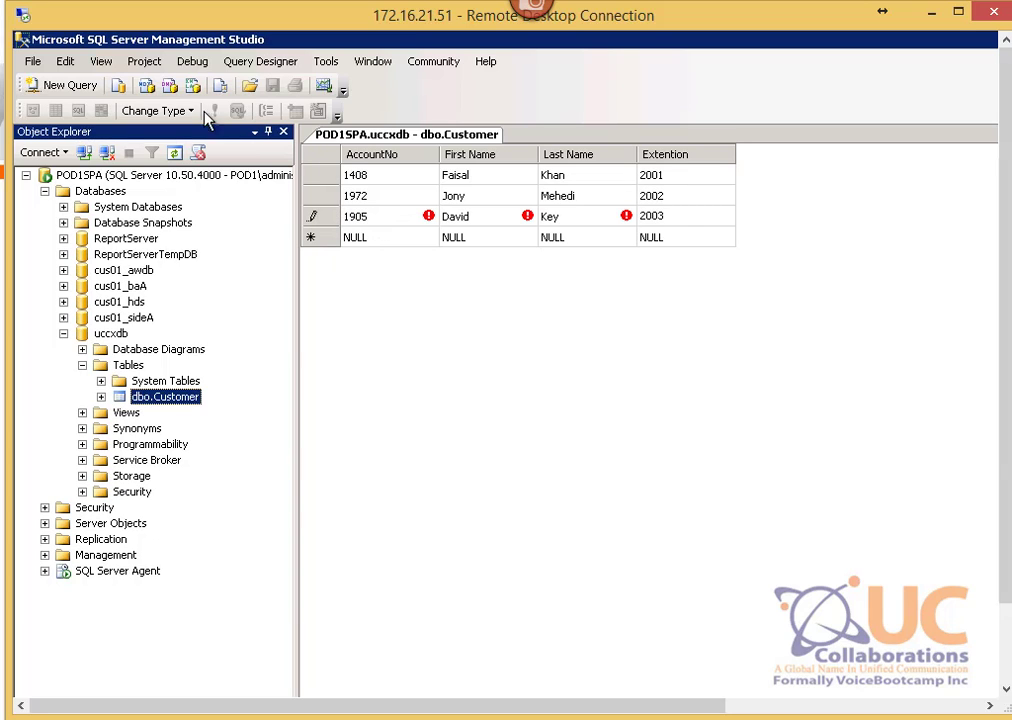
click(33, 61)
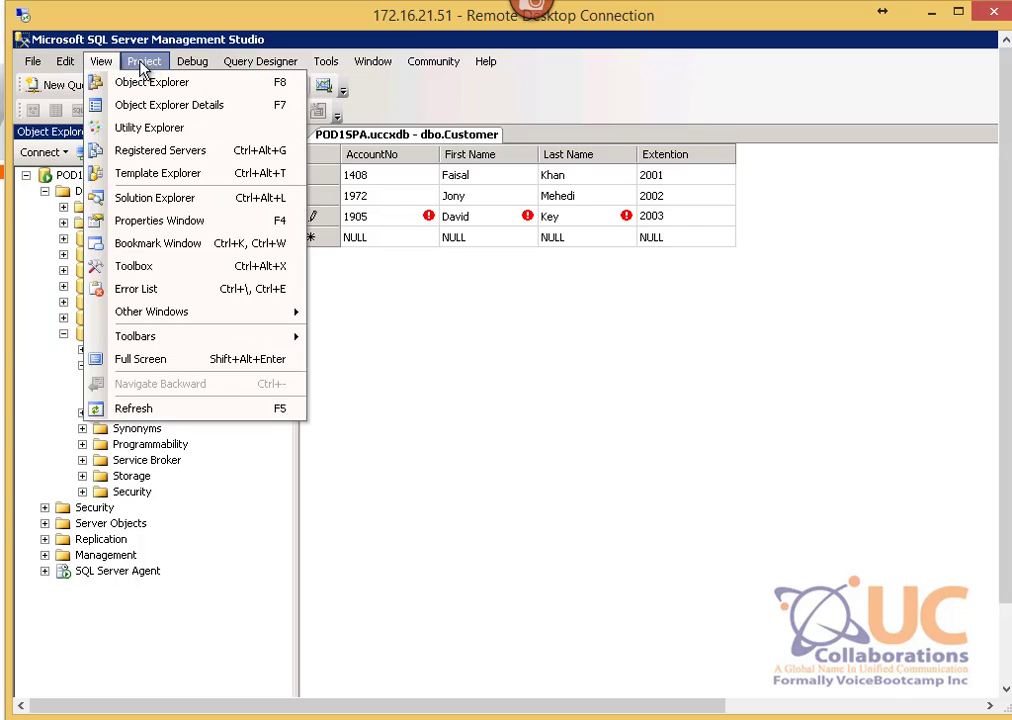
click(428, 237)
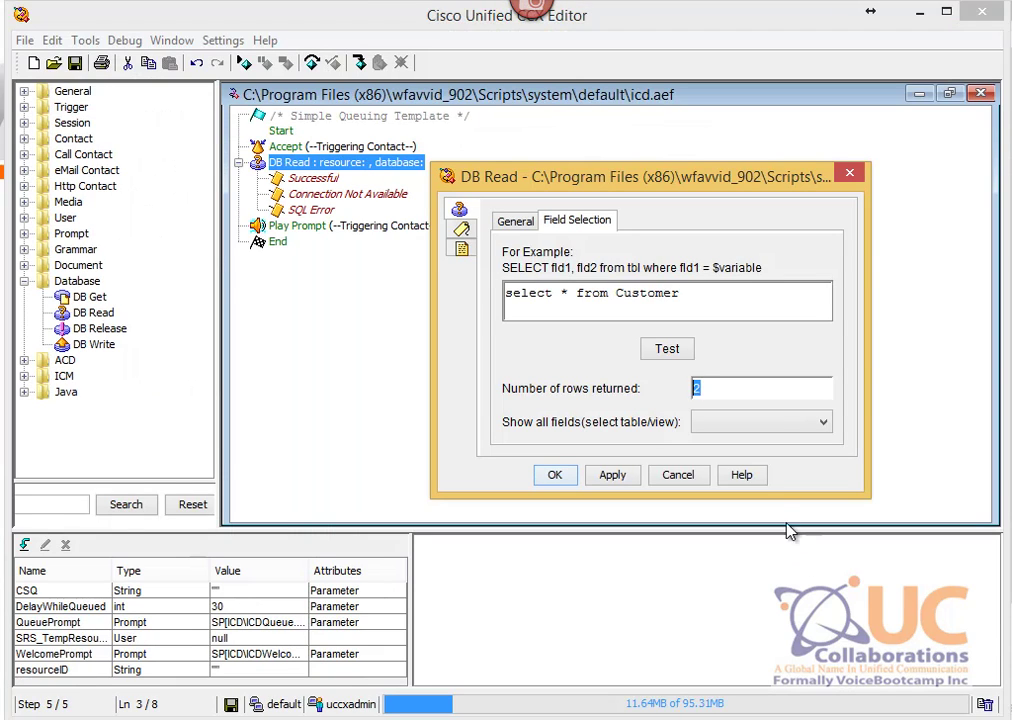
Step: Add a WHERE AccountNo filter for one account to the Customer query so the test returns 1 row
click(666, 350)
click(745, 311)
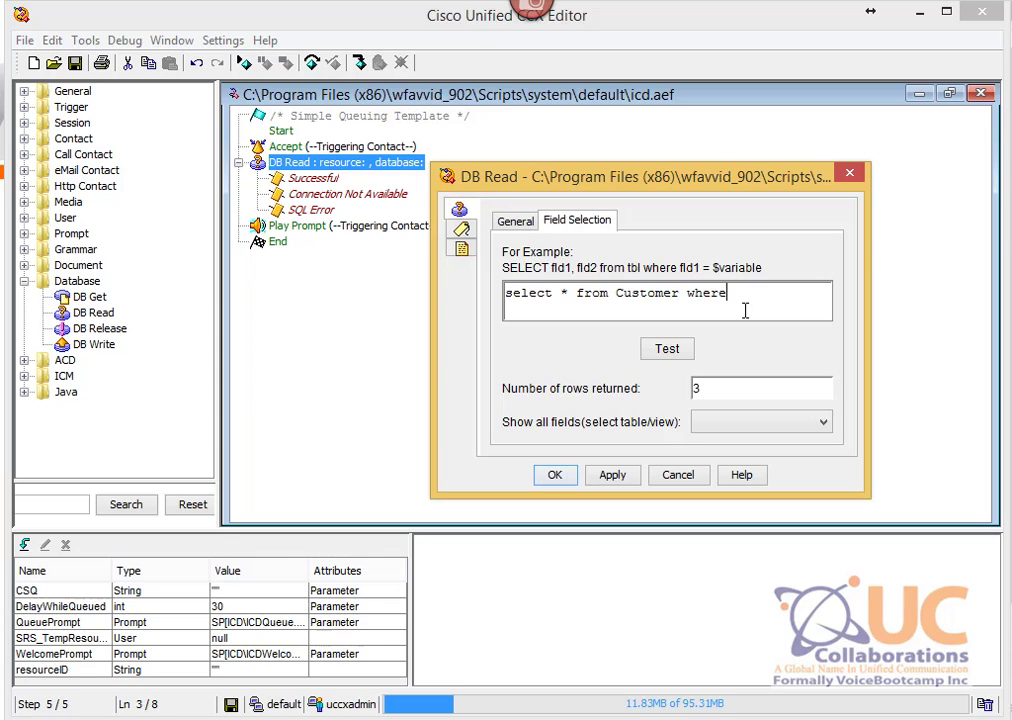
text(where AccountNo = 1408)
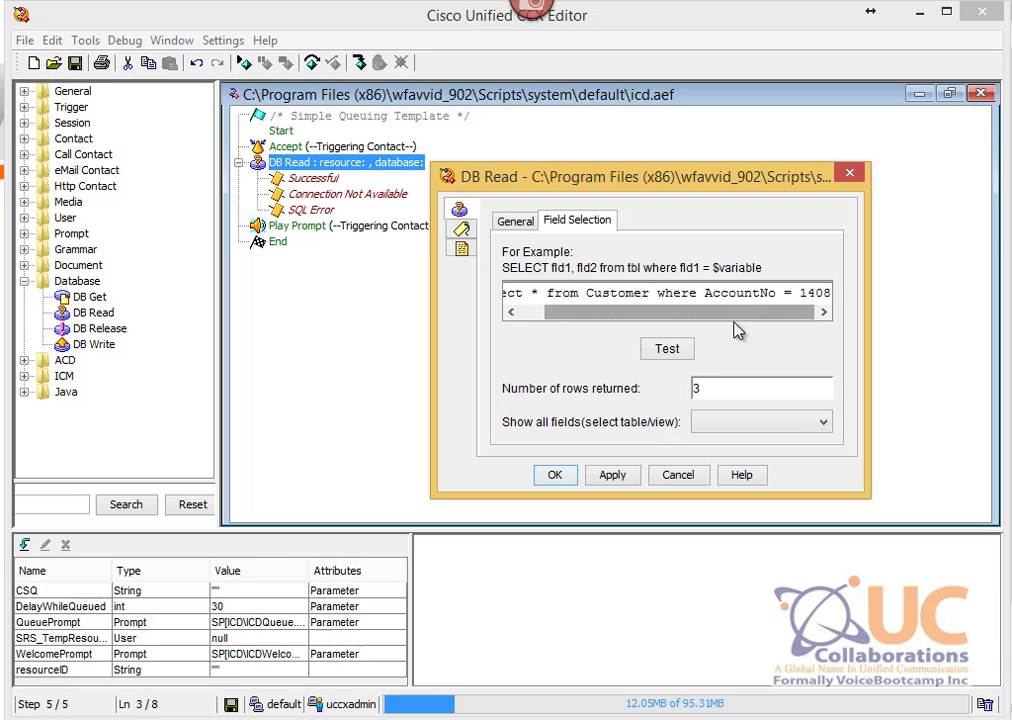
click(676, 352)
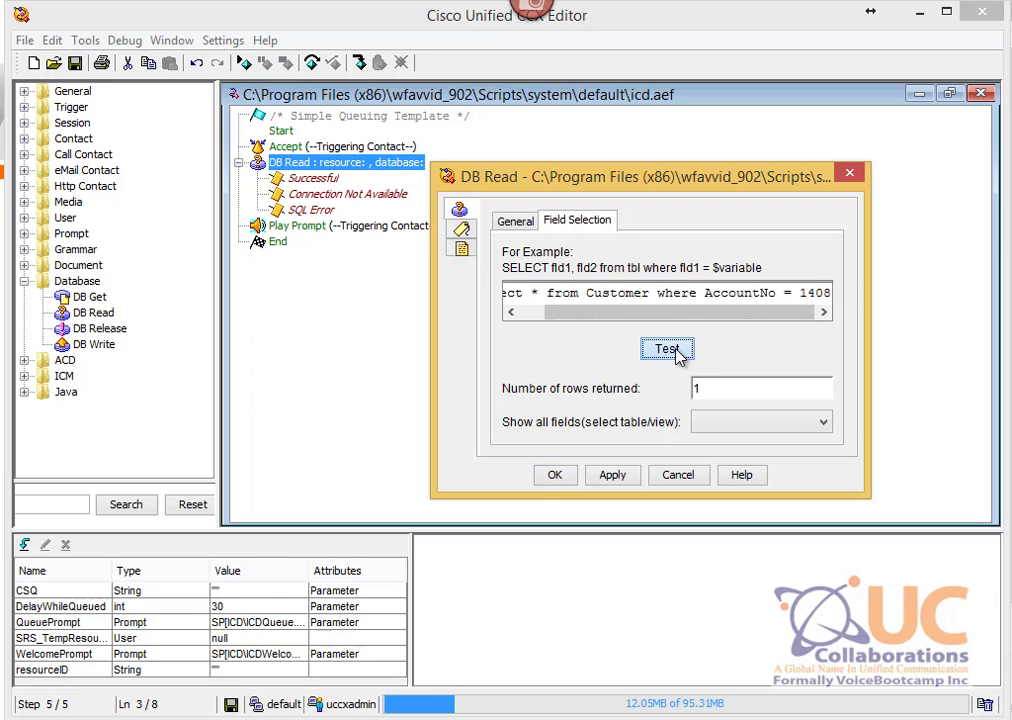
click(723, 395)
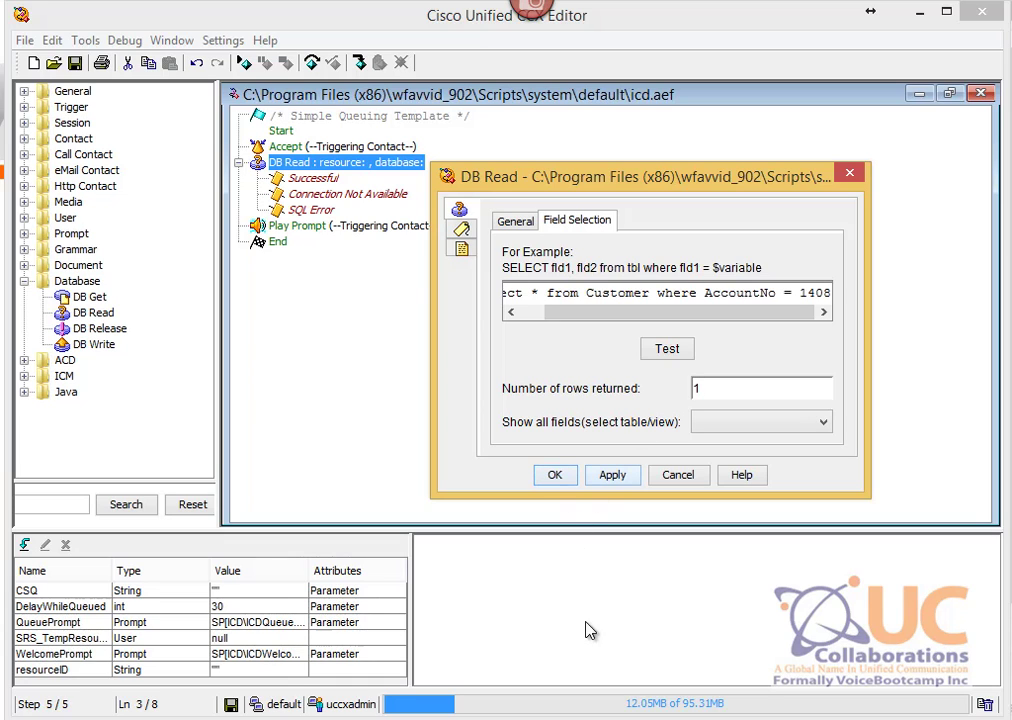
Step: Add a fourth Customer row reusing the first row's account number, with a customer name and extension
key(alt+Tab)
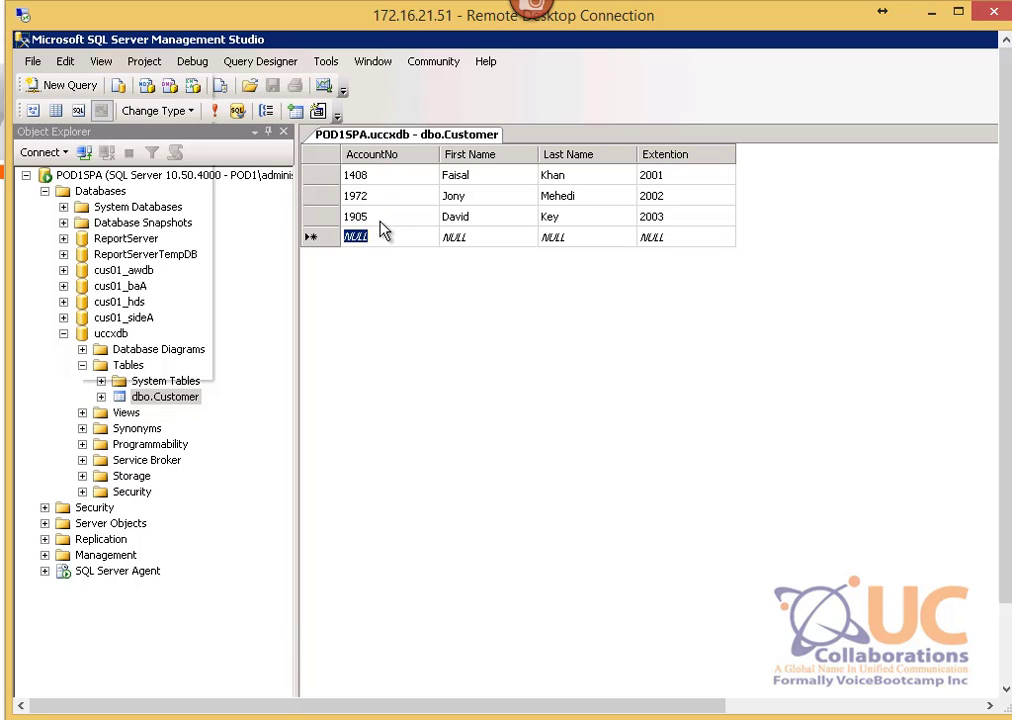
text(1408)
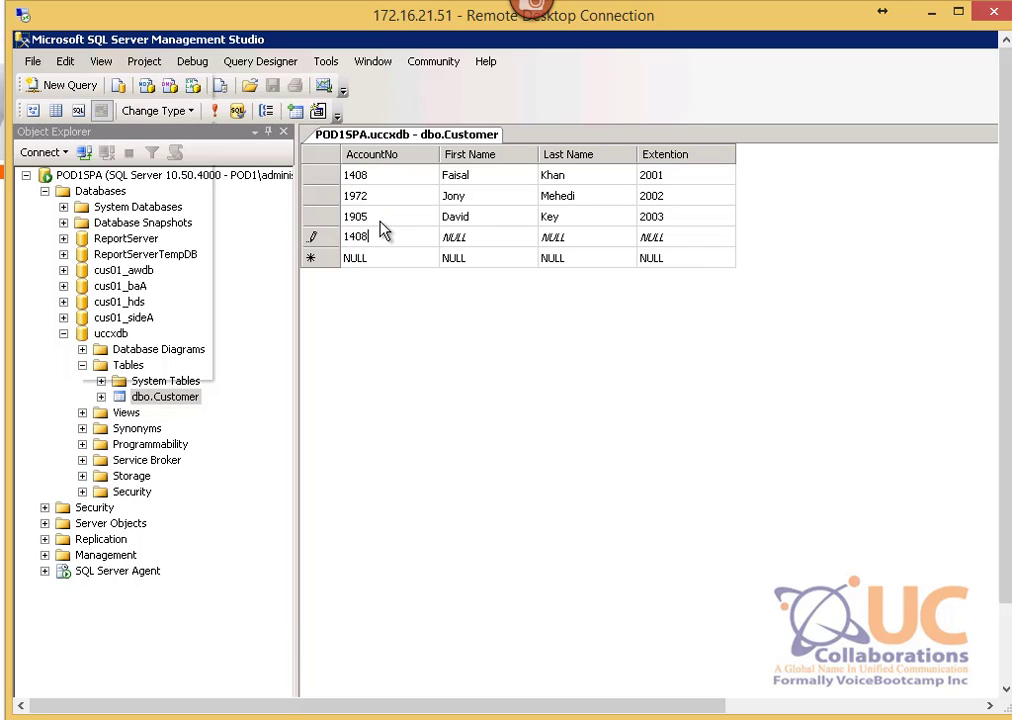
key(Tab)
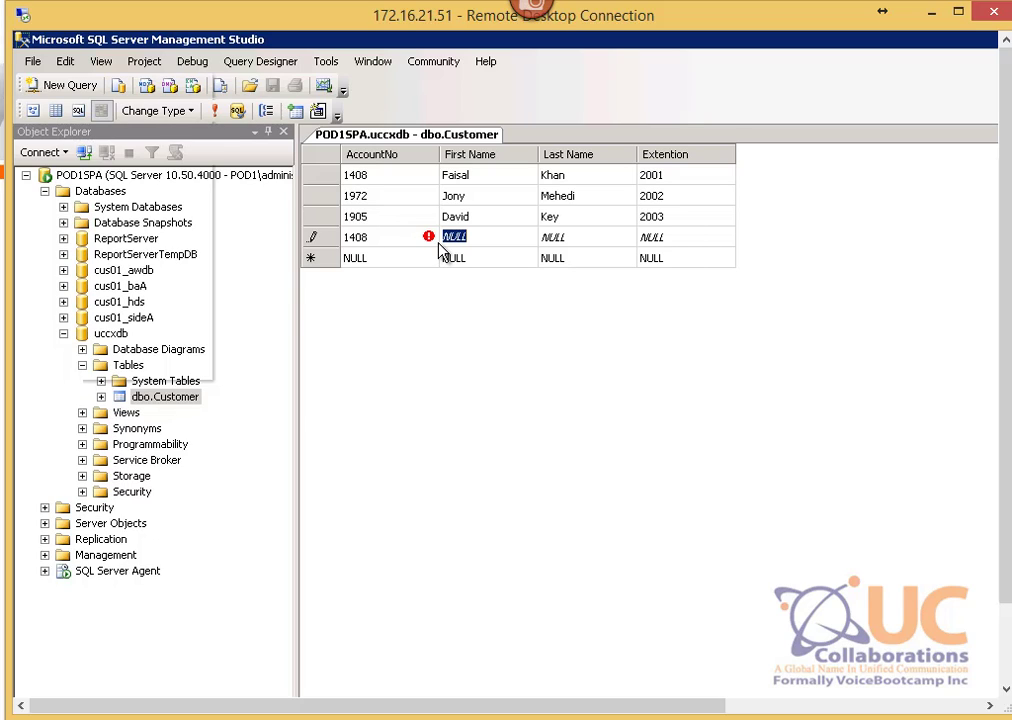
text(Delta)
key(Tab)
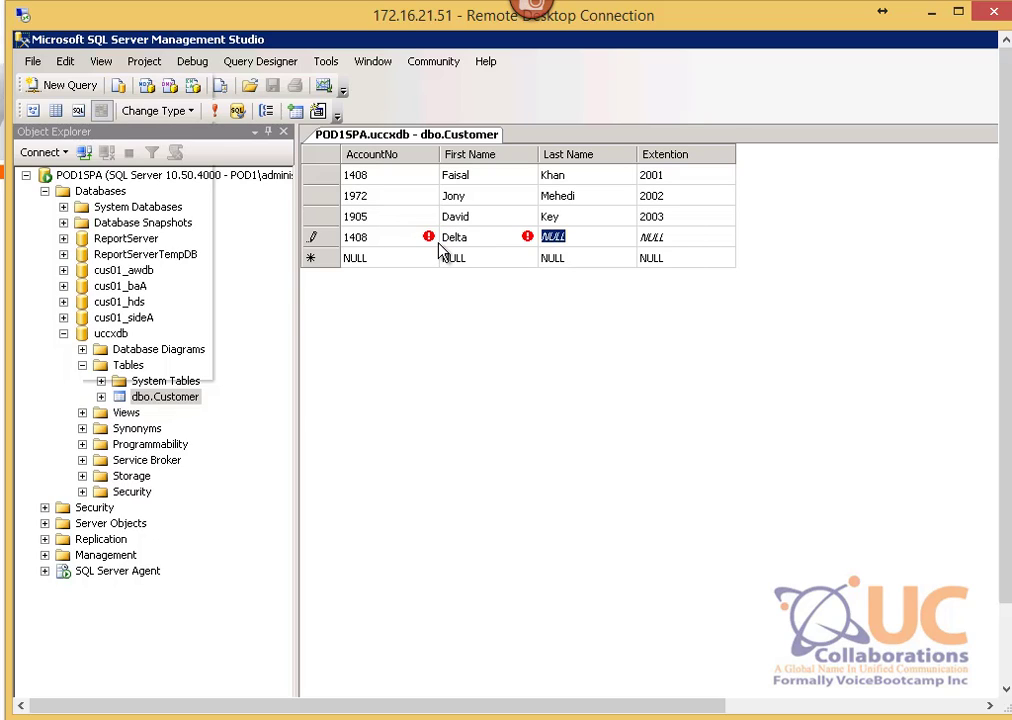
text(Key)
key(Tab)
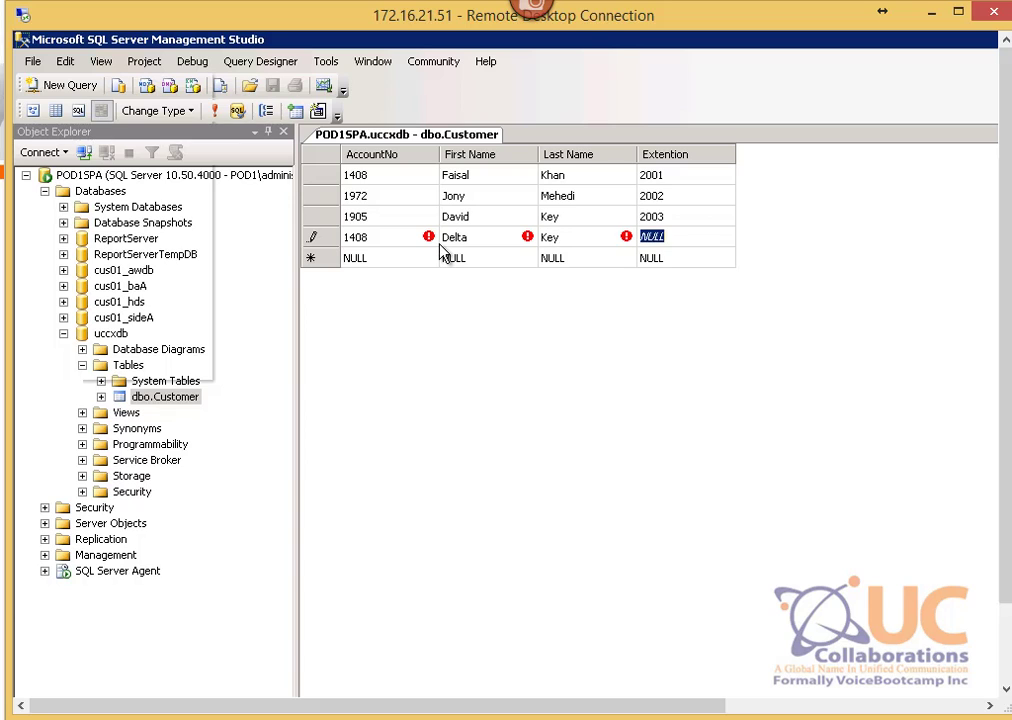
text(2004)
key(Tab)
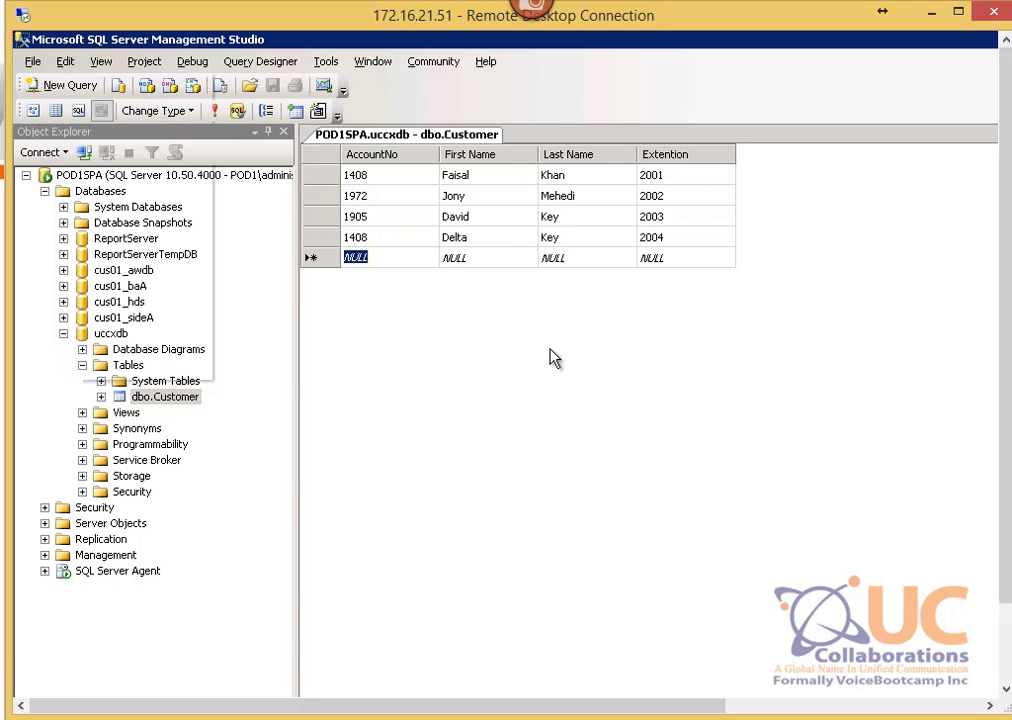
key(alt+Tab)
Step: Delete the WHERE clause so the query returns all 4 Customer rows, then confirm the DB Read settings
click(658, 352)
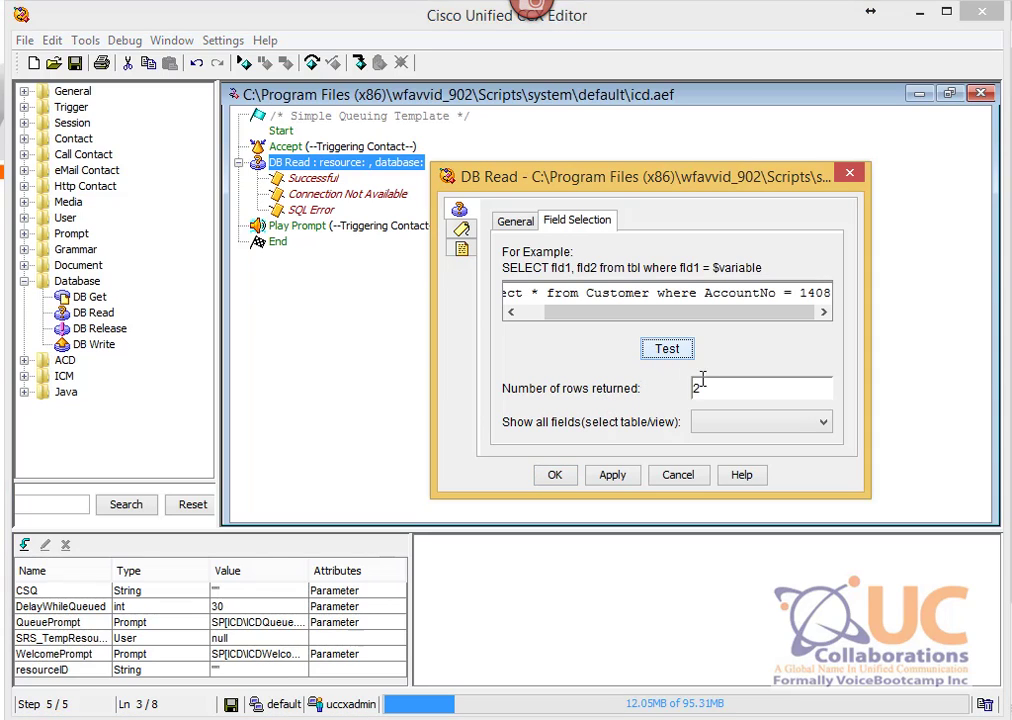
drag(569, 313, 672, 309)
double_click(803, 292)
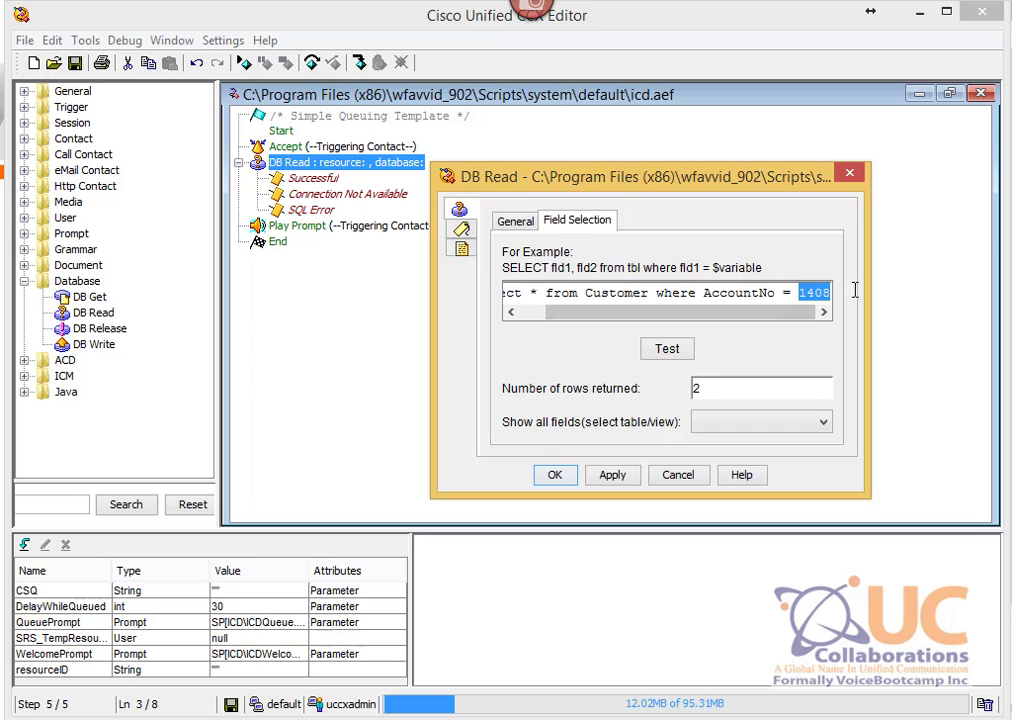
drag(752, 313, 636, 333)
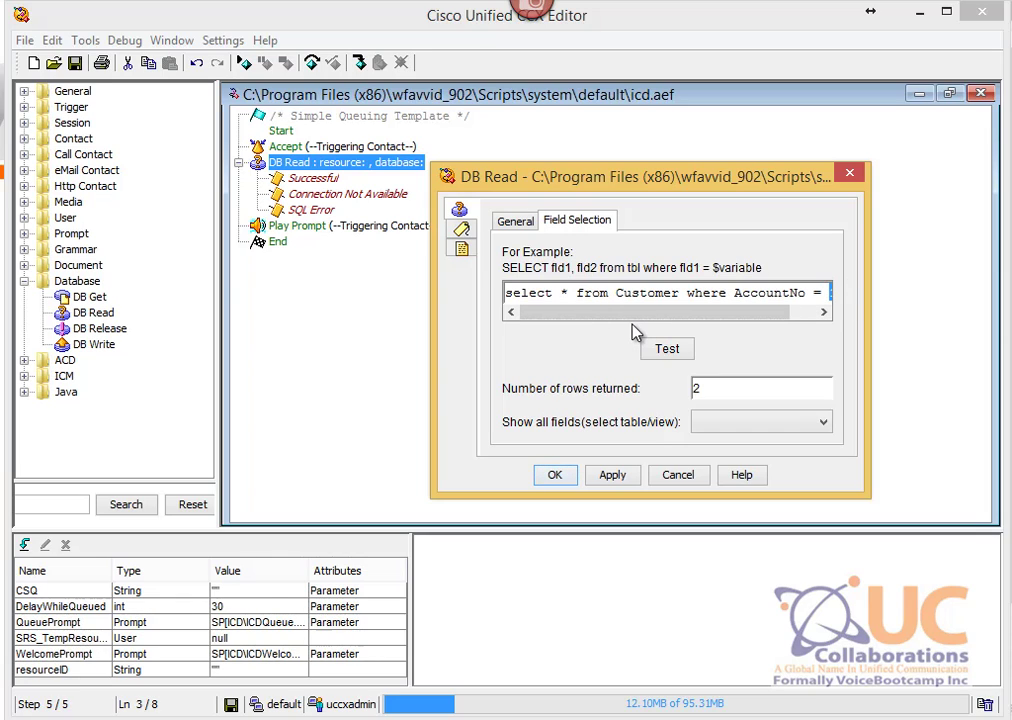
drag(687, 293, 833, 293)
key(Delete)
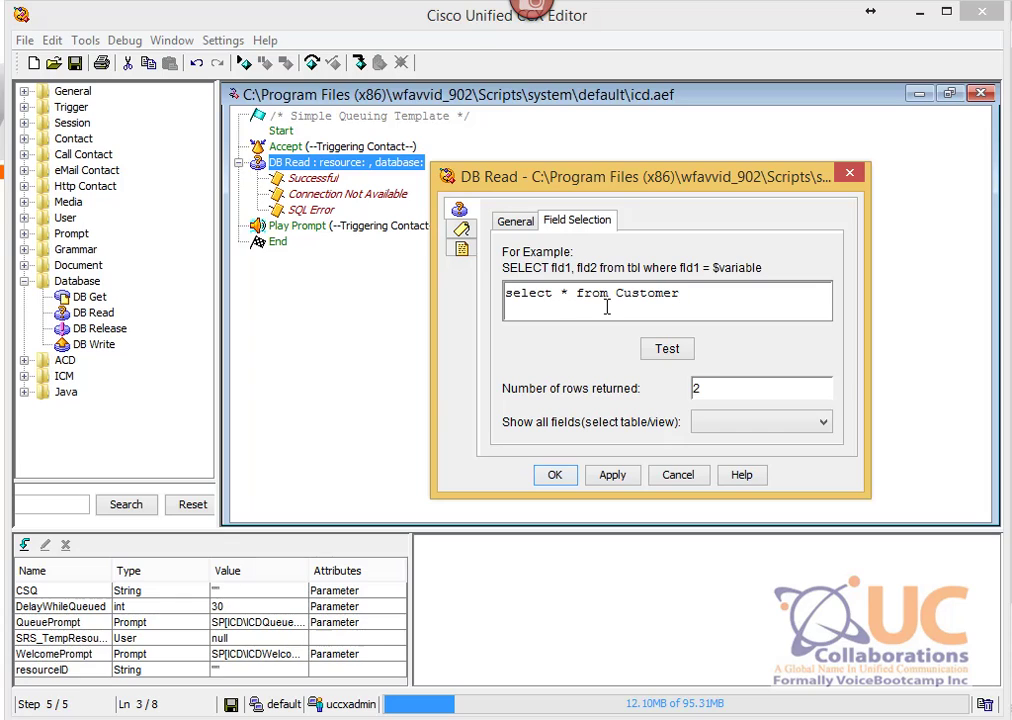
click(677, 347)
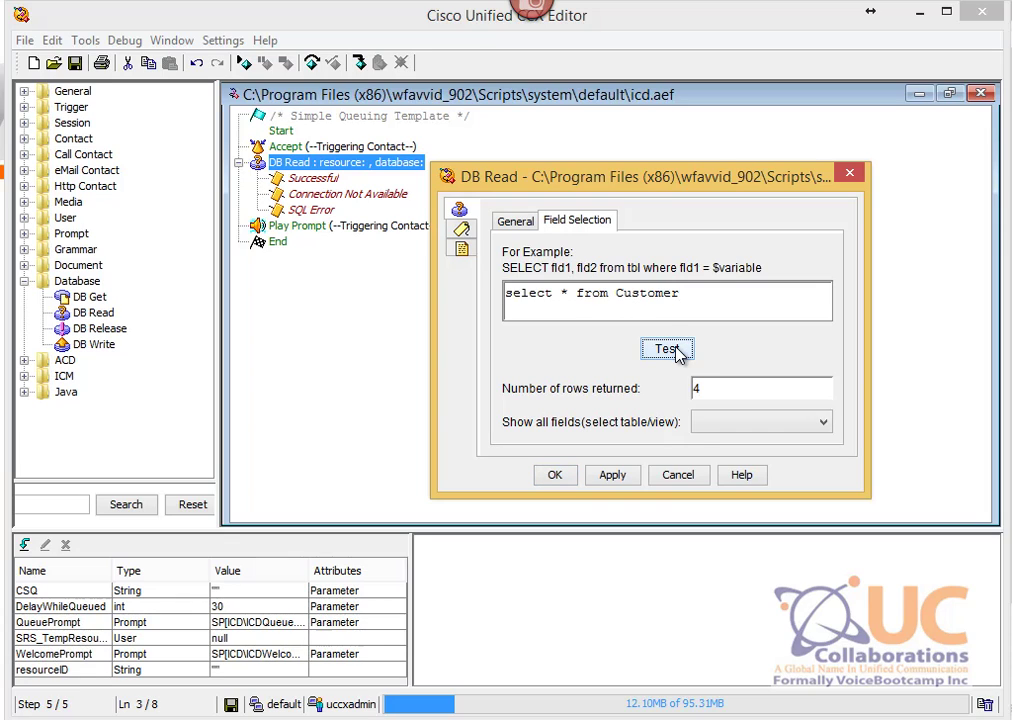
click(556, 479)
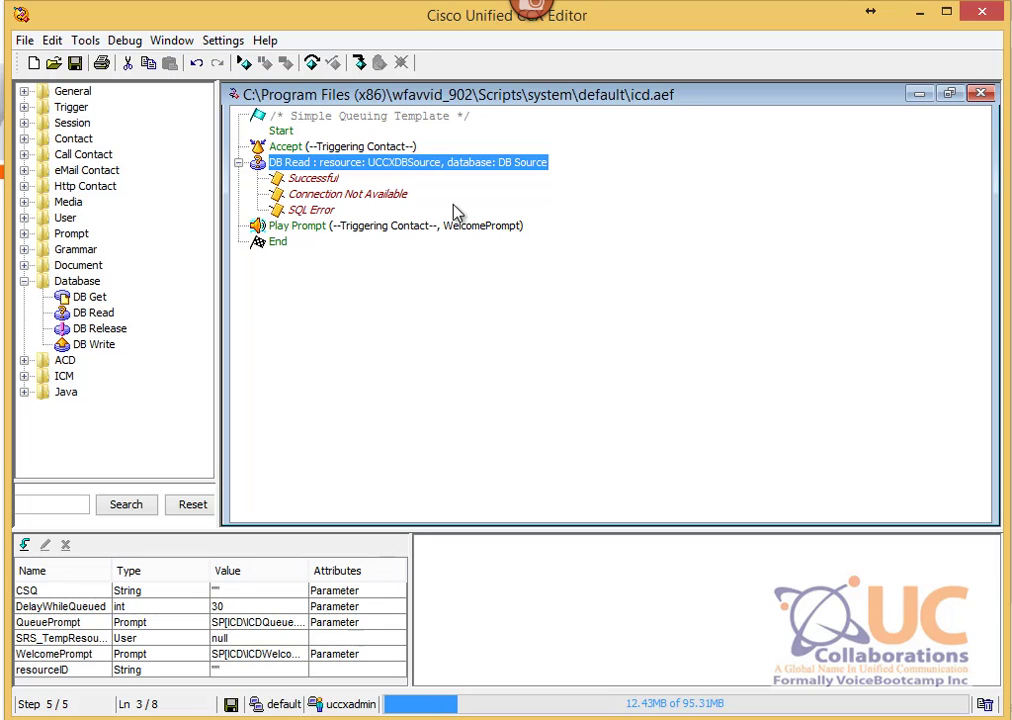
Step: Create a new String variable named AccountNumber
click(24, 546)
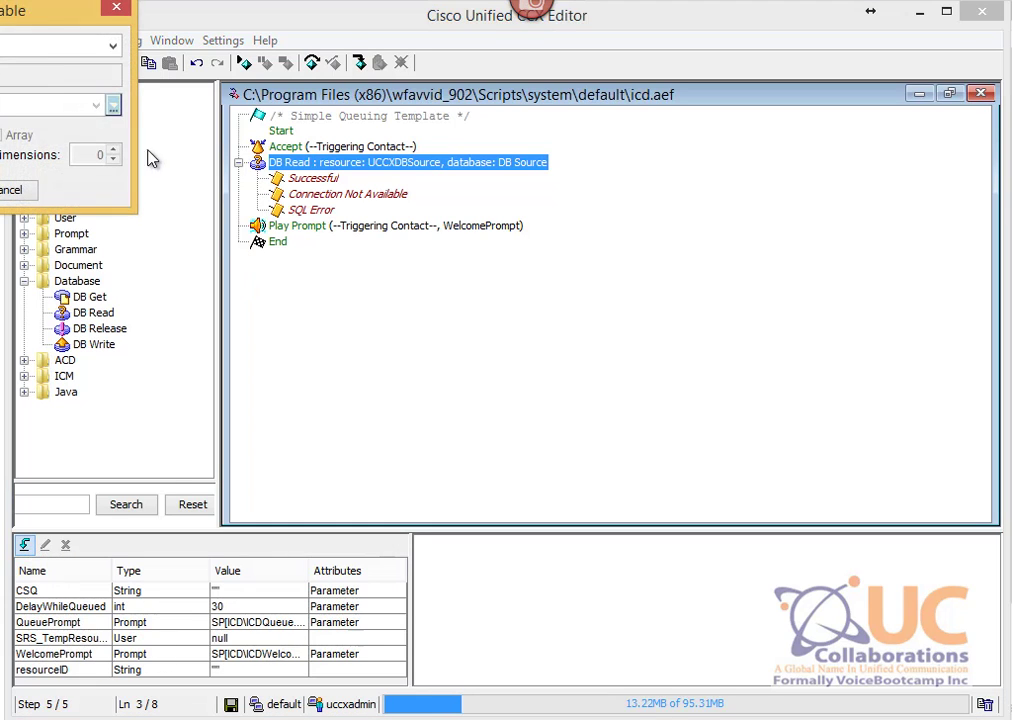
drag(35, 20, 602, 232)
click(679, 257)
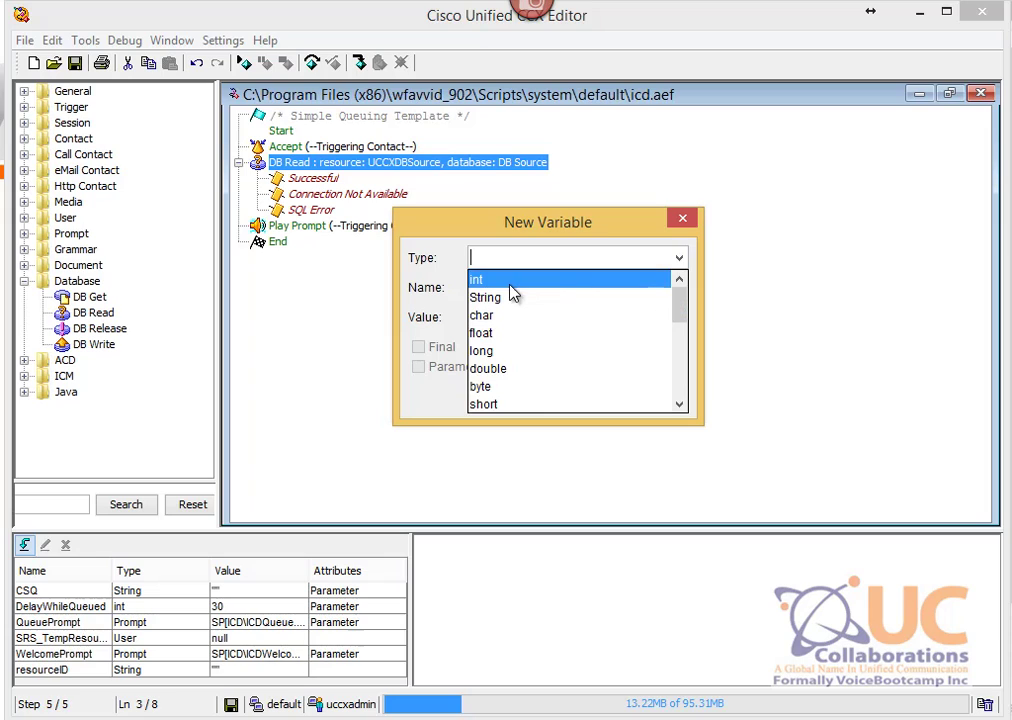
click(495, 302)
click(505, 289)
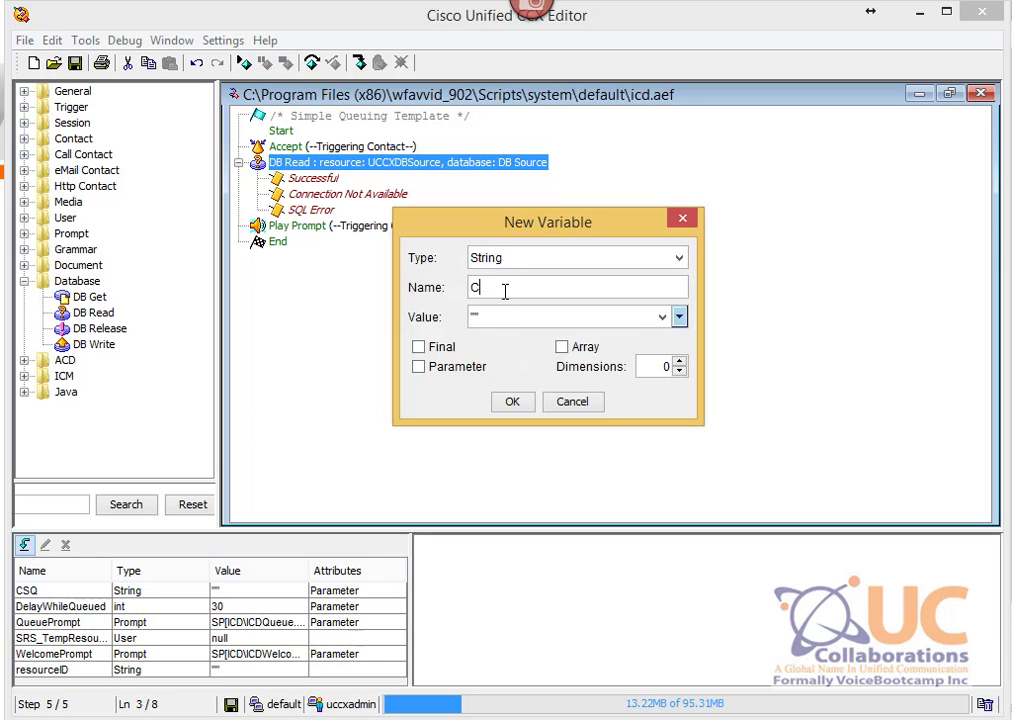
text(CallerID)
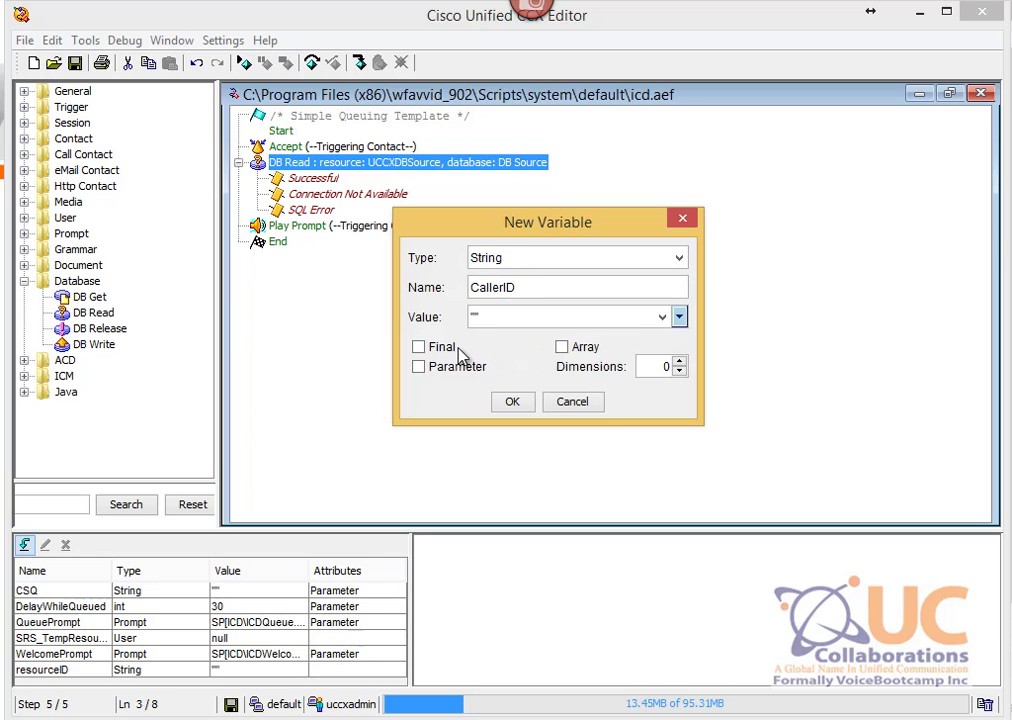
drag(542, 289, 413, 283)
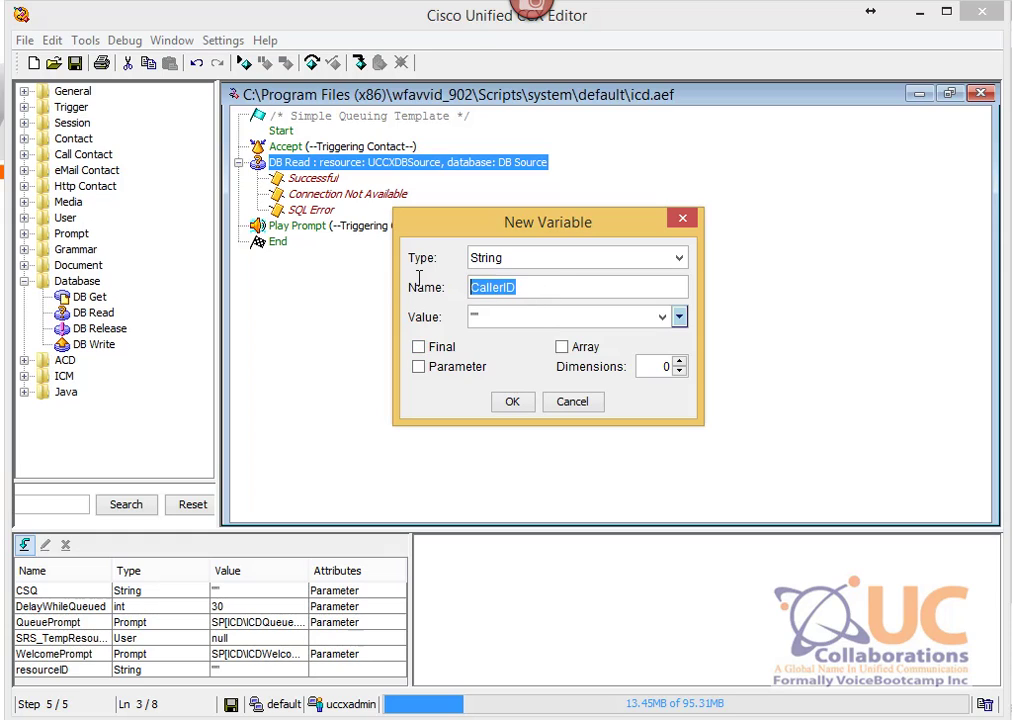
text(AccountNo)
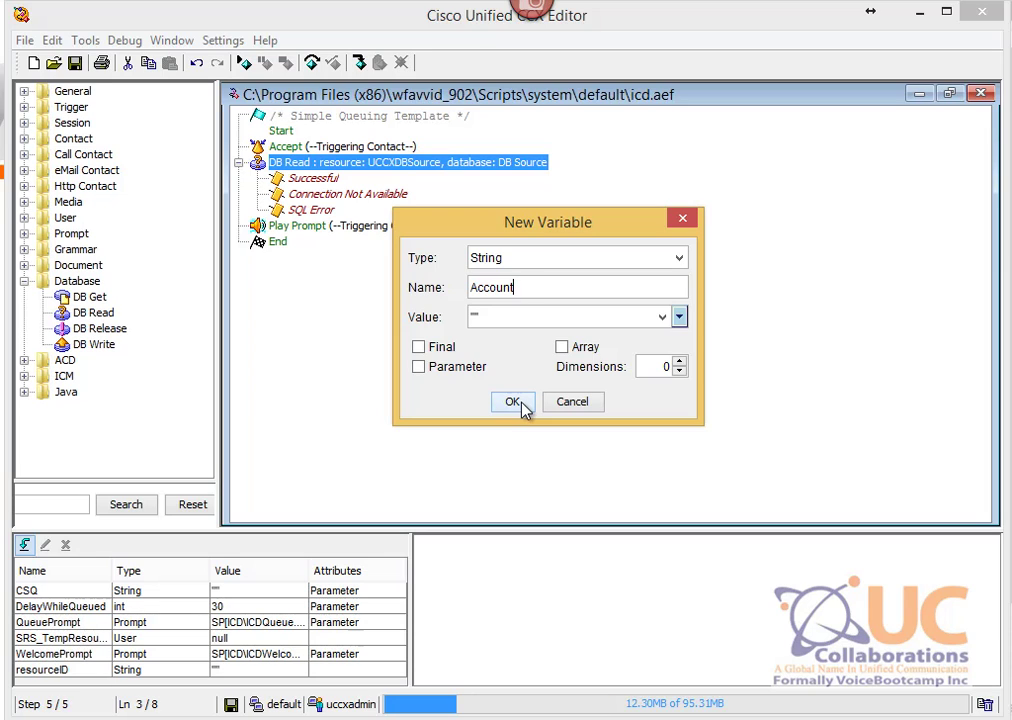
text(Number)
click(512, 401)
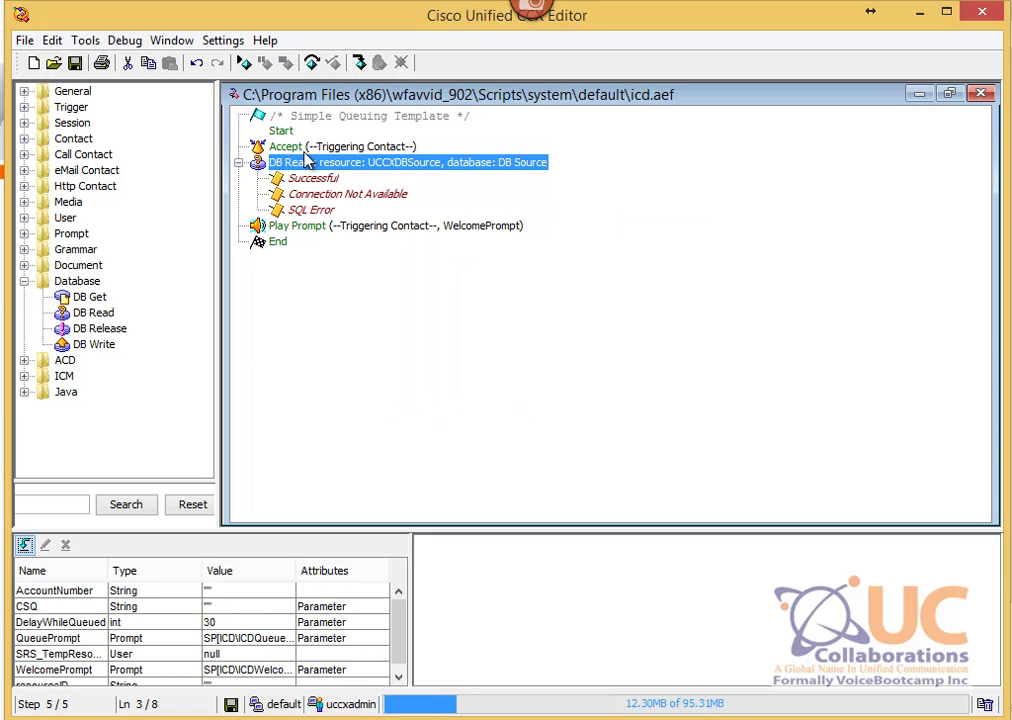
key(Up)
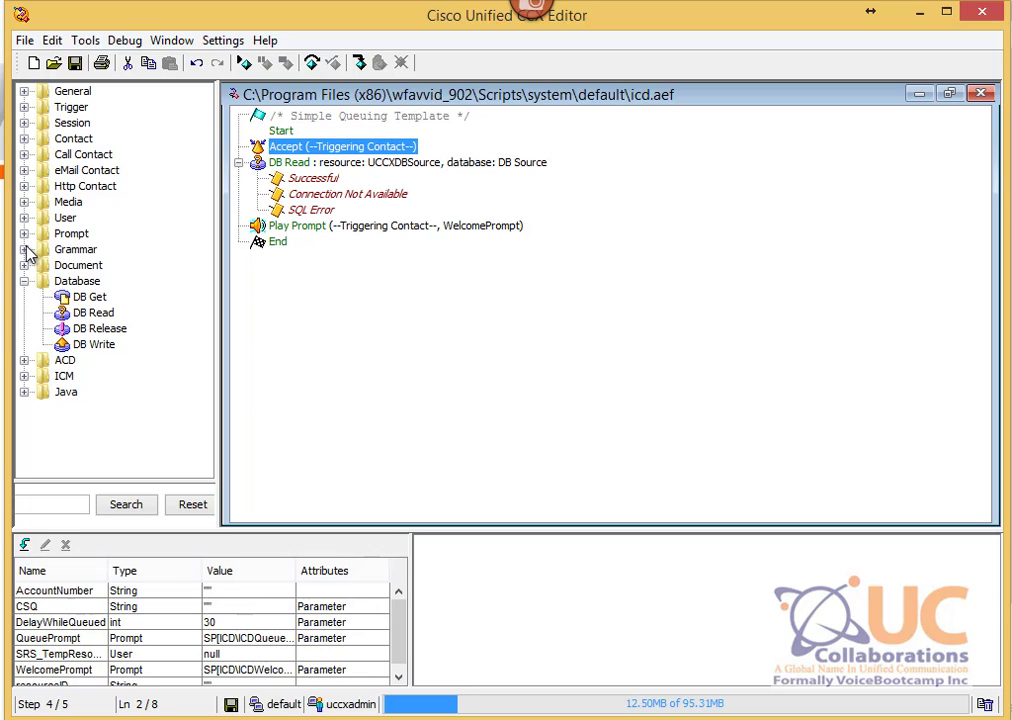
click(24, 155)
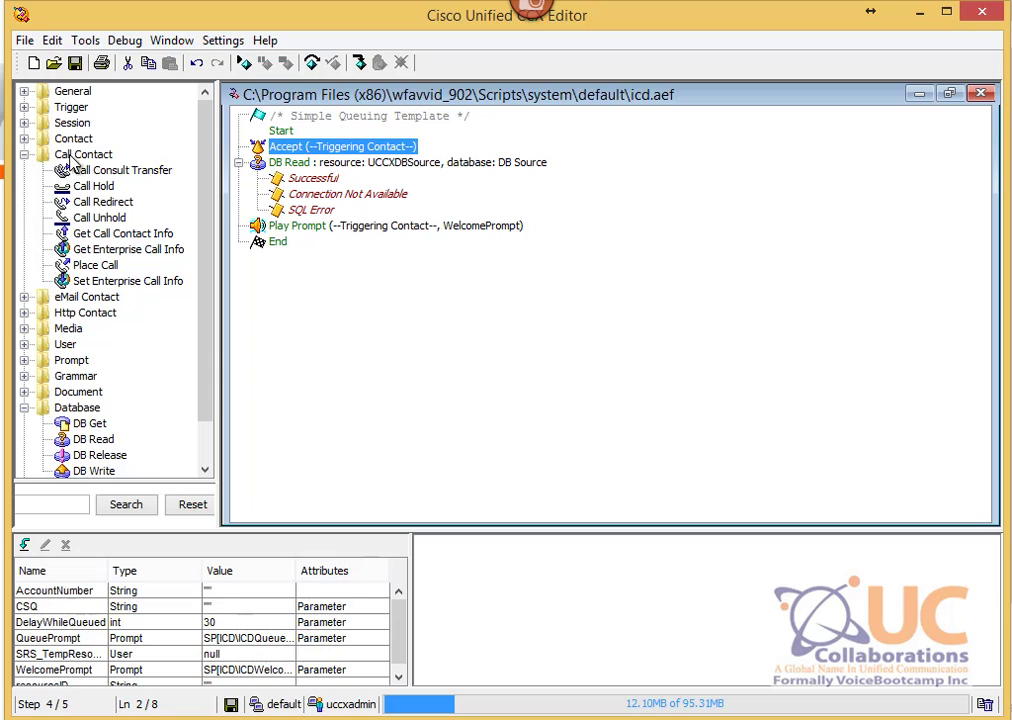
click(116, 222)
click(95, 232)
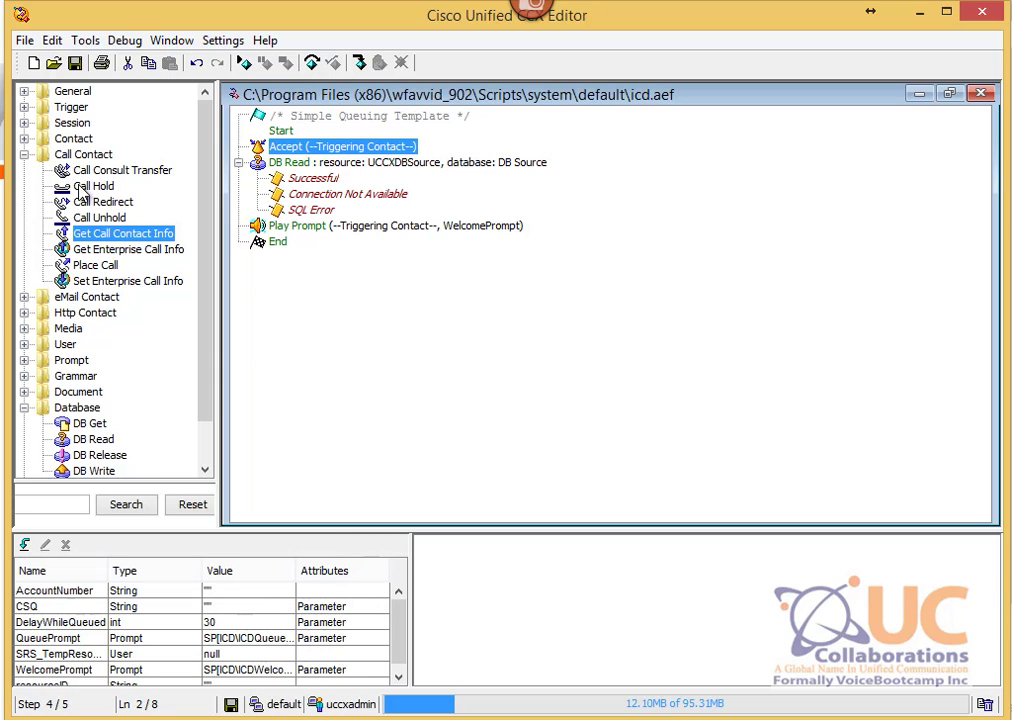
click(63, 155)
drag(108, 233, 283, 163)
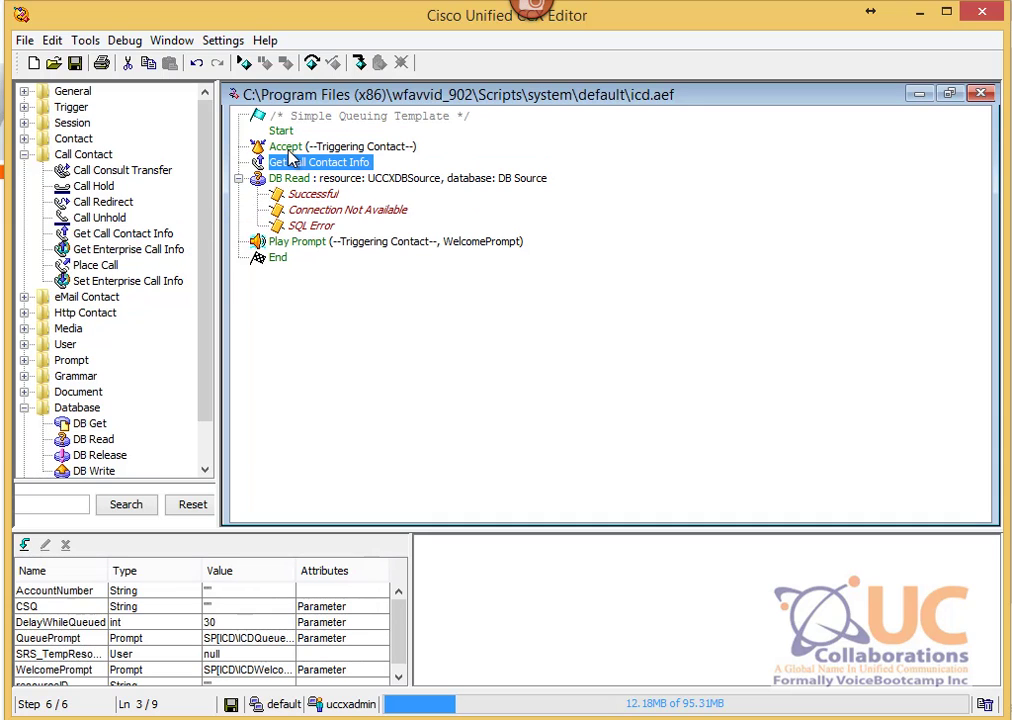
right_click(352, 160)
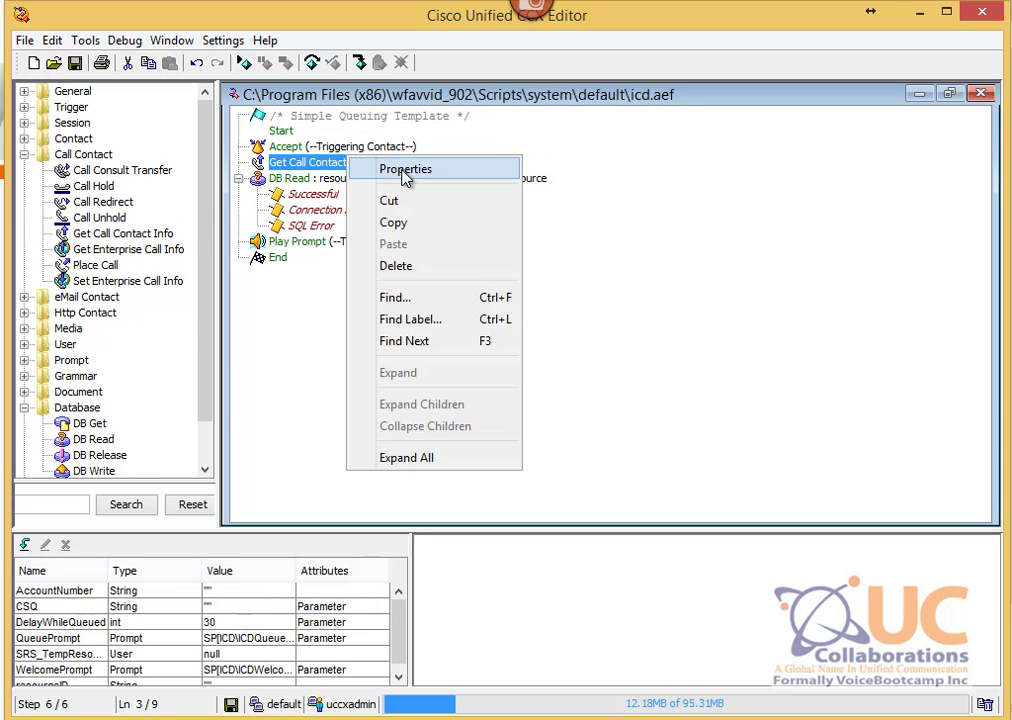
click(400, 168)
drag(402, 124, 447, 138)
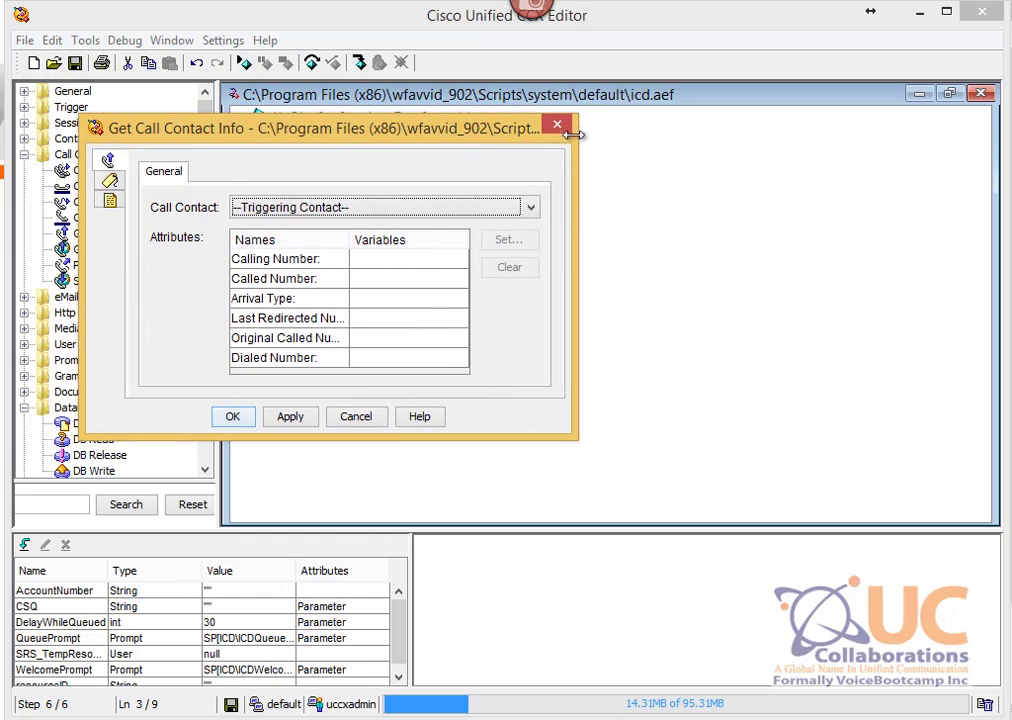
click(557, 127)
right_click(341, 163)
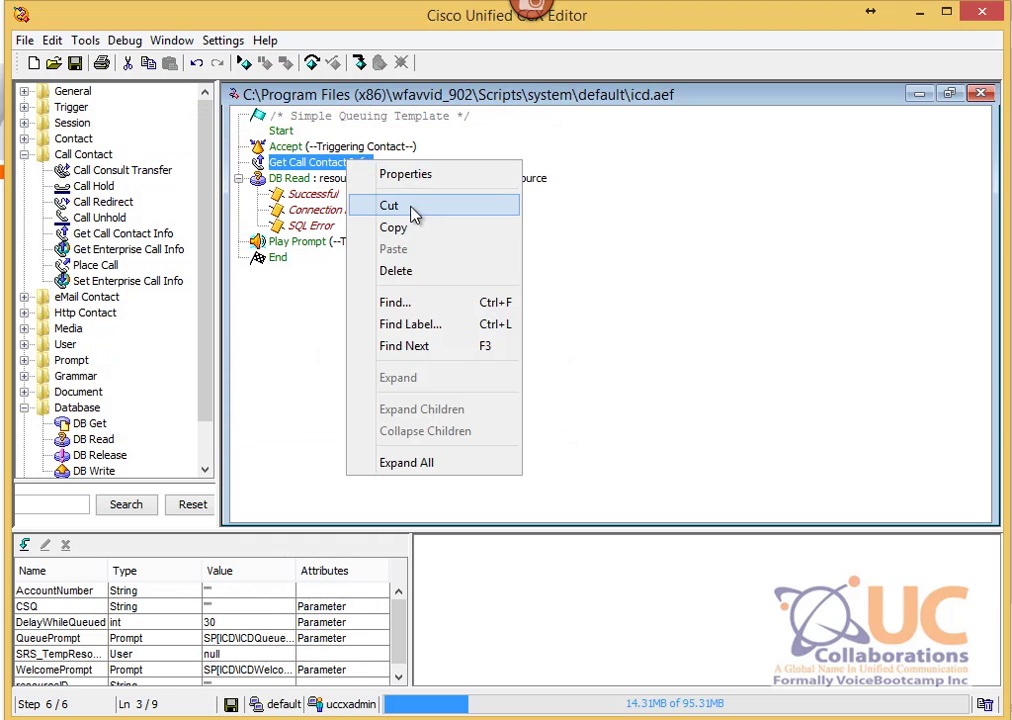
click(389, 206)
click(23, 154)
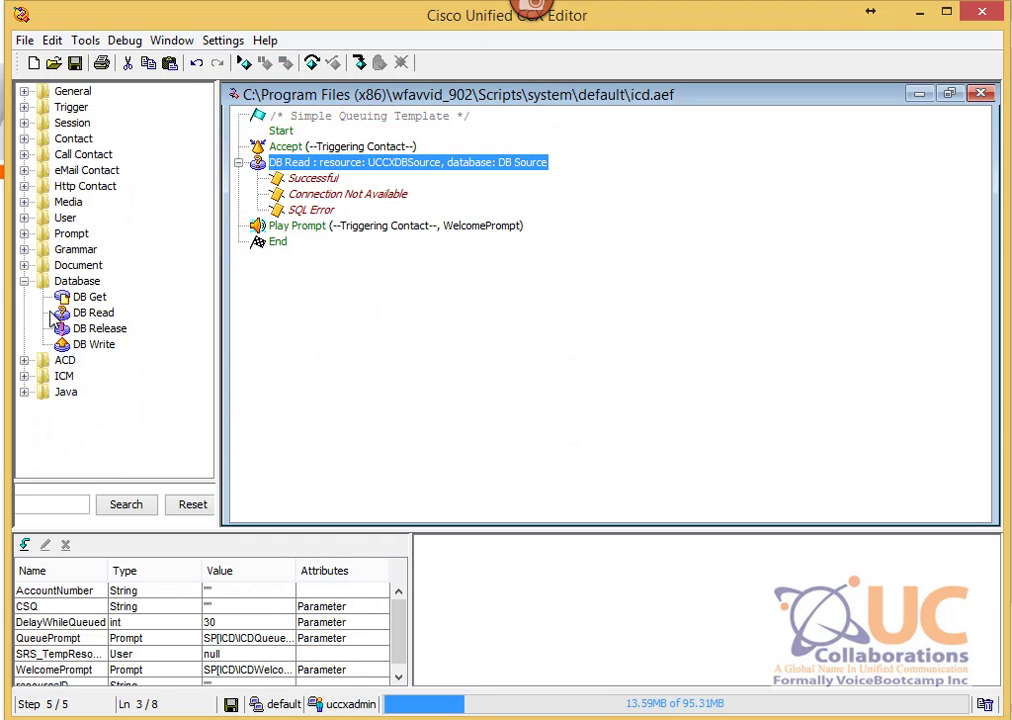
Step: Insert a Get Digit String step from the Media palette below Accept and preview its settings
click(23, 360)
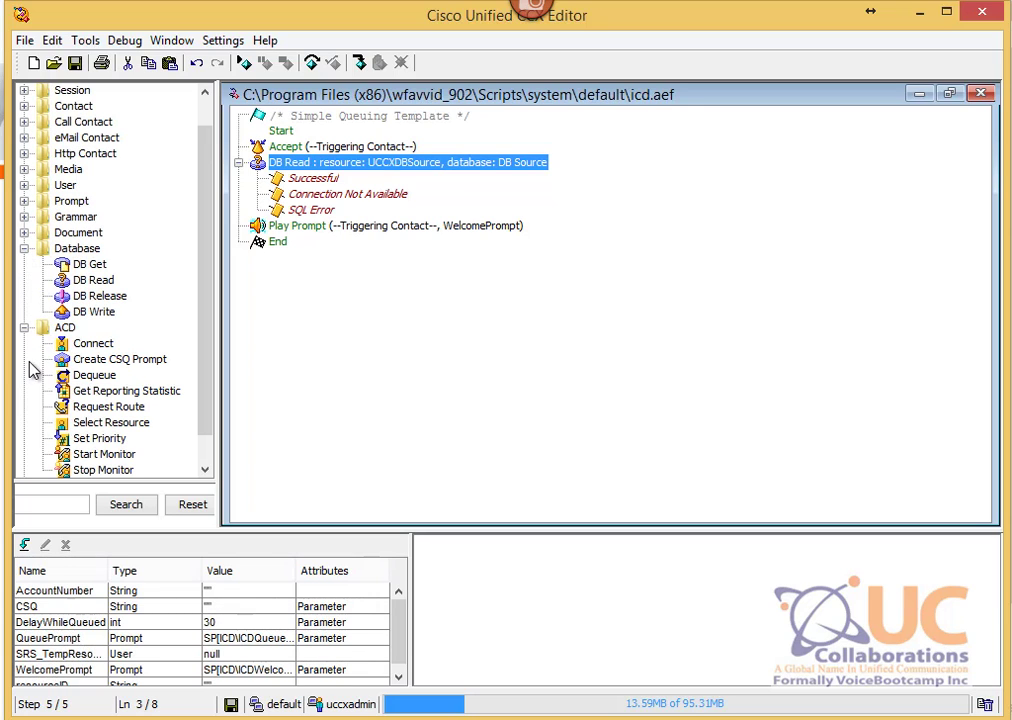
click(122, 392)
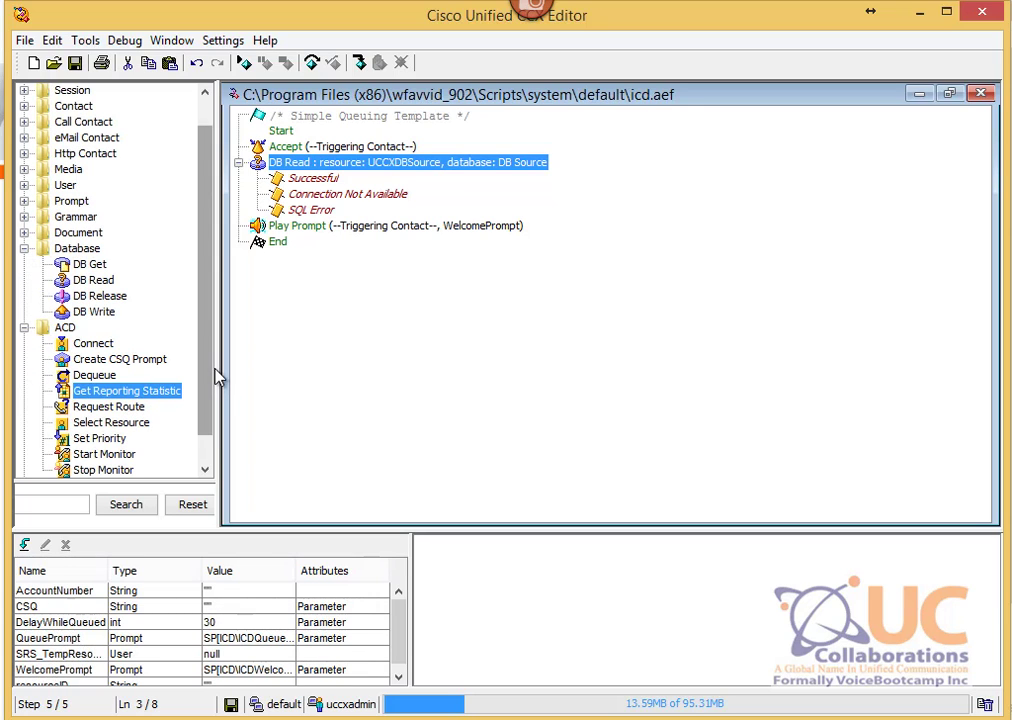
scroll(208, 380, down, 1)
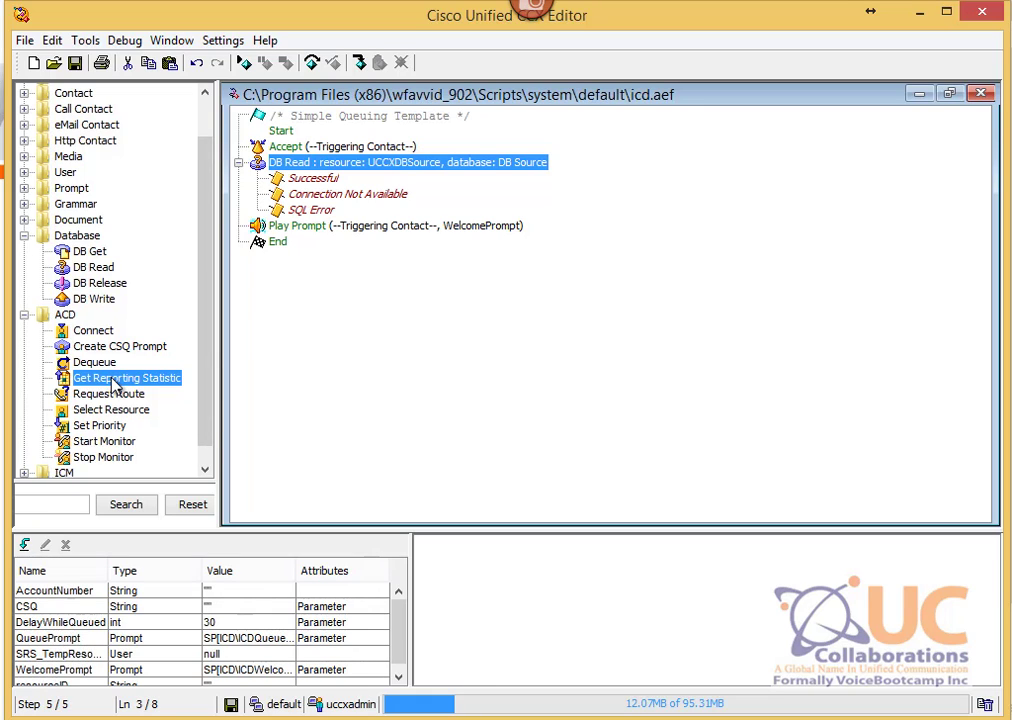
click(23, 157)
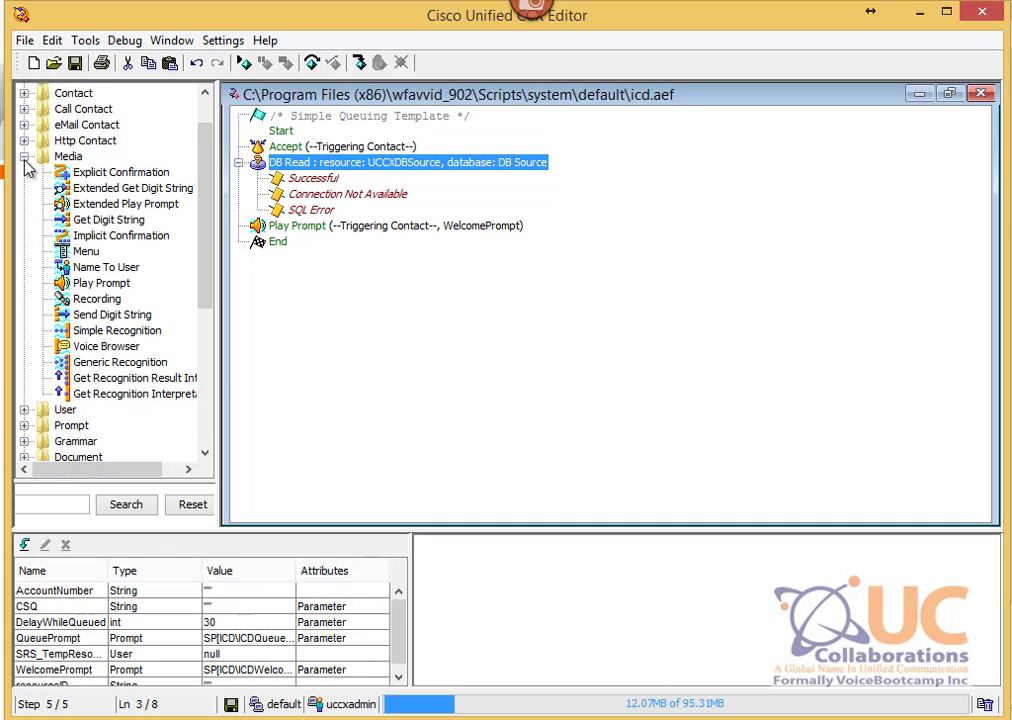
drag(112, 219, 264, 147)
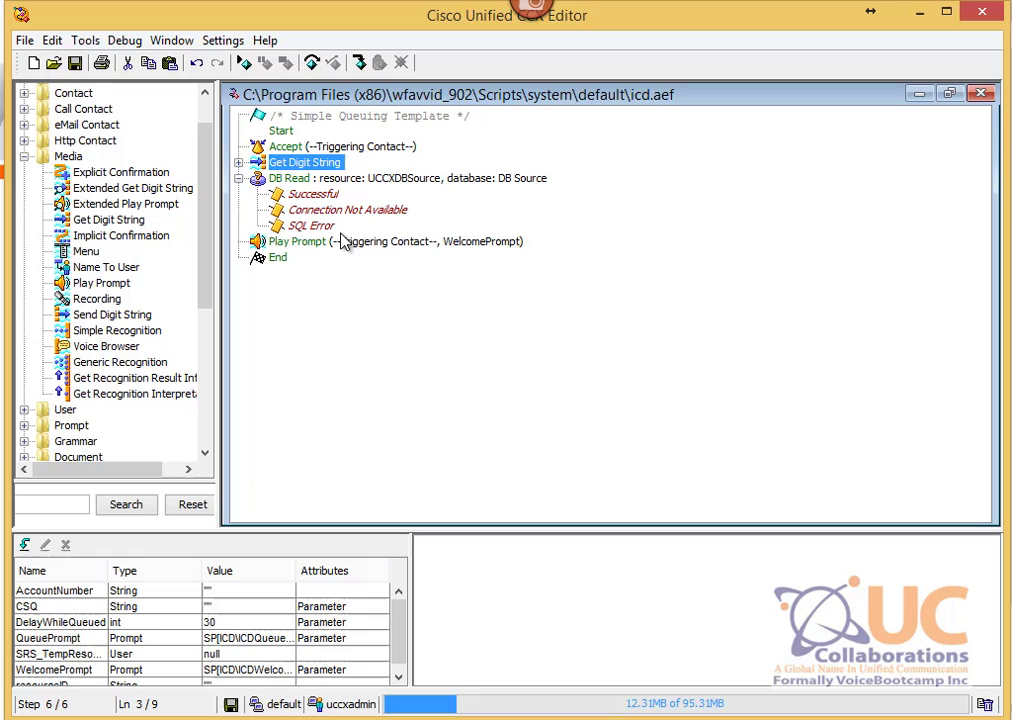
right_click(301, 168)
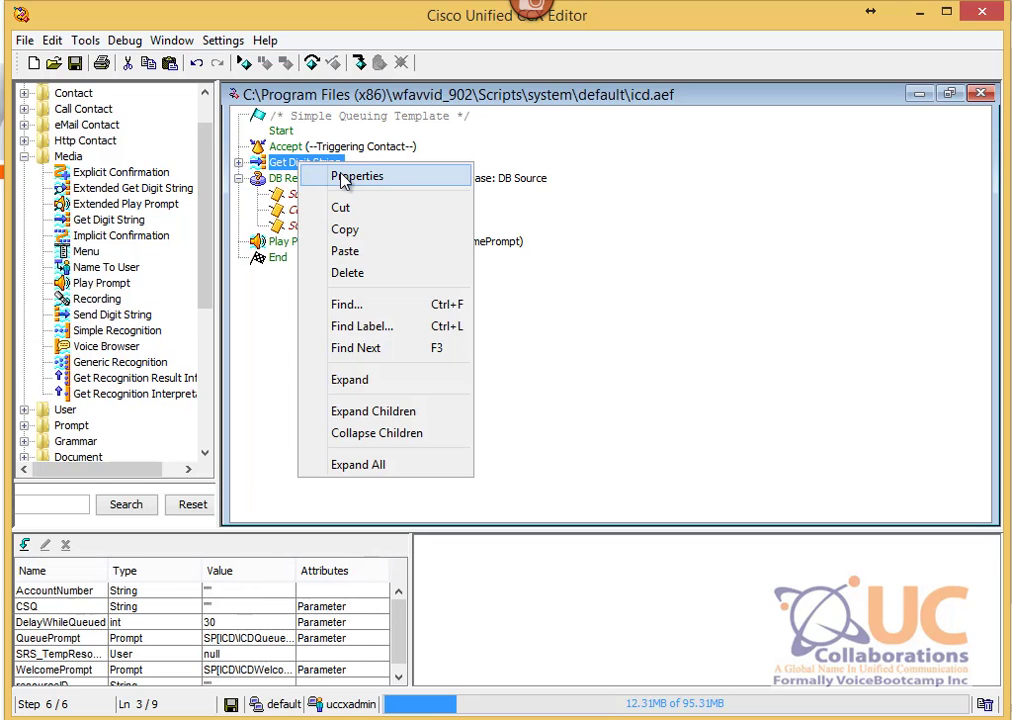
click(376, 179)
drag(300, 133, 378, 151)
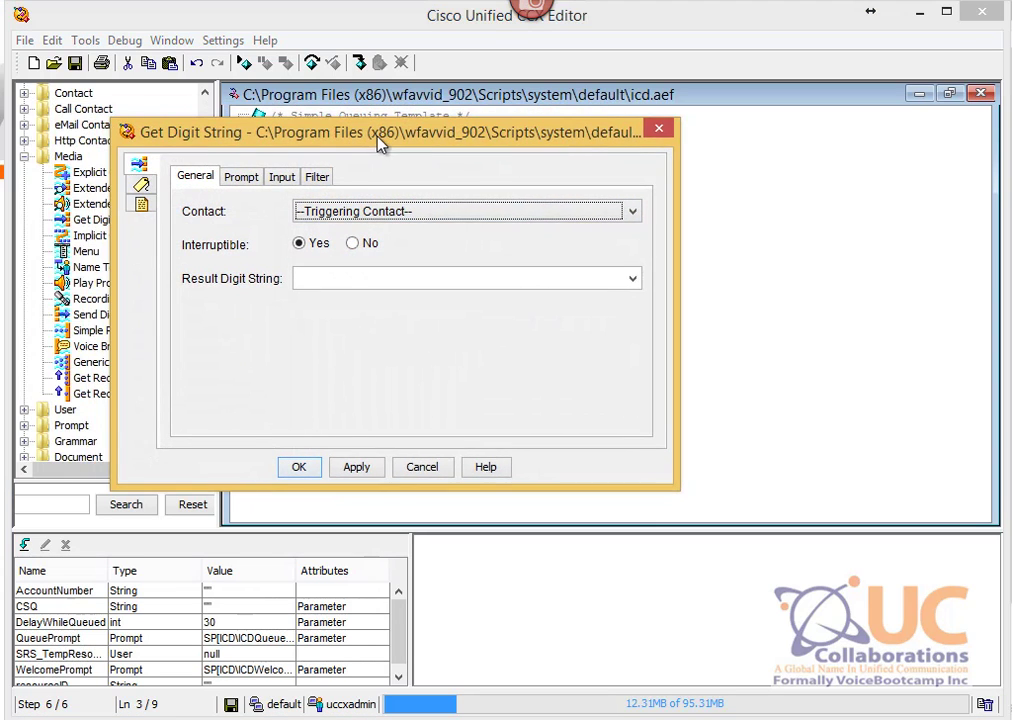
click(232, 177)
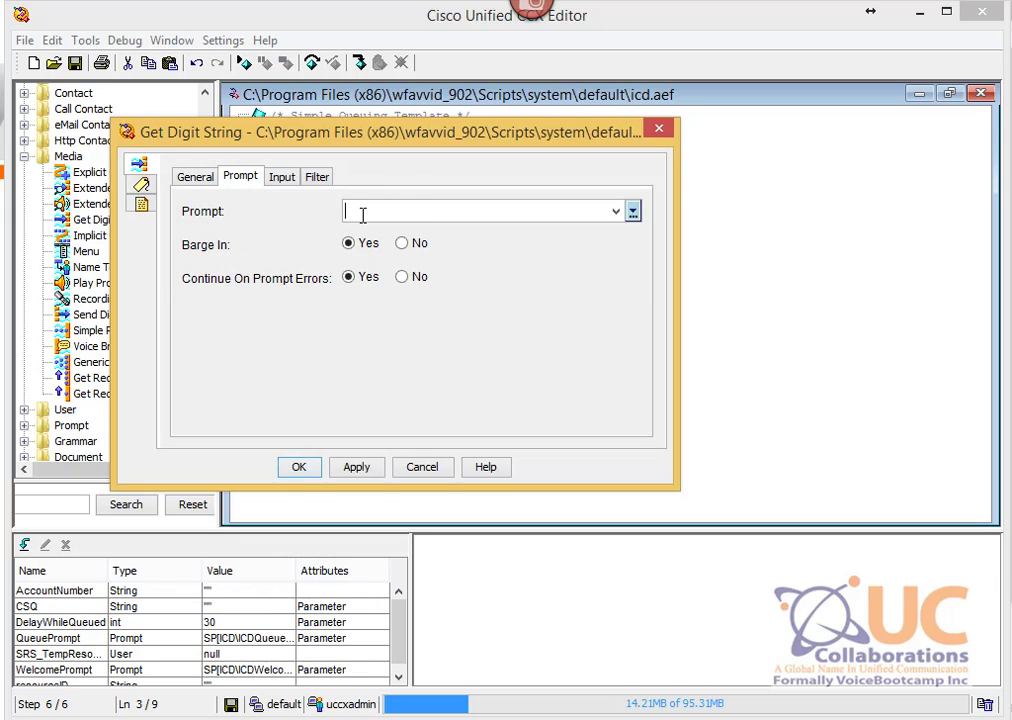
click(363, 215)
click(659, 129)
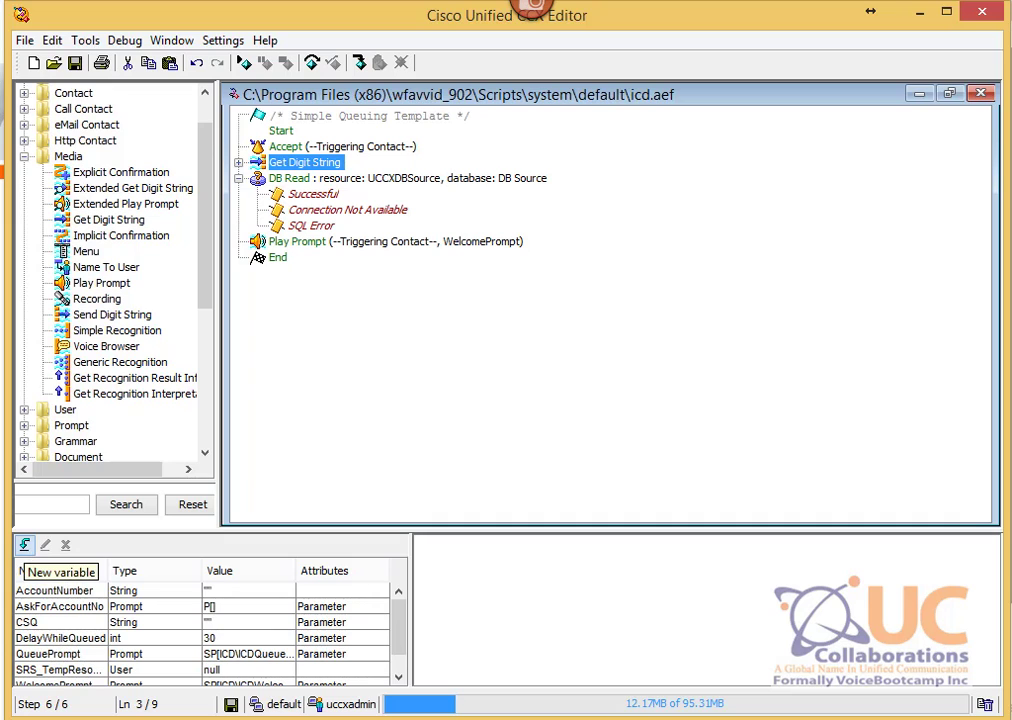
Step: Set Get Digit String to store digits in AccountNumber and play the AskForAccountNo prompt
right_click(286, 162)
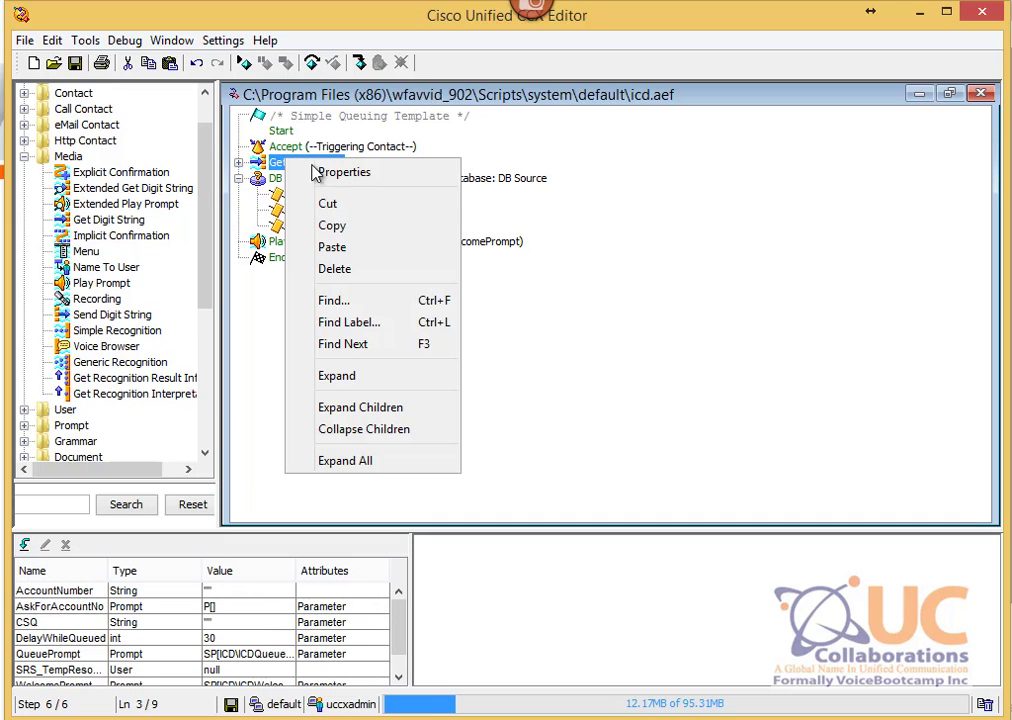
click(340, 174)
drag(357, 132, 571, 142)
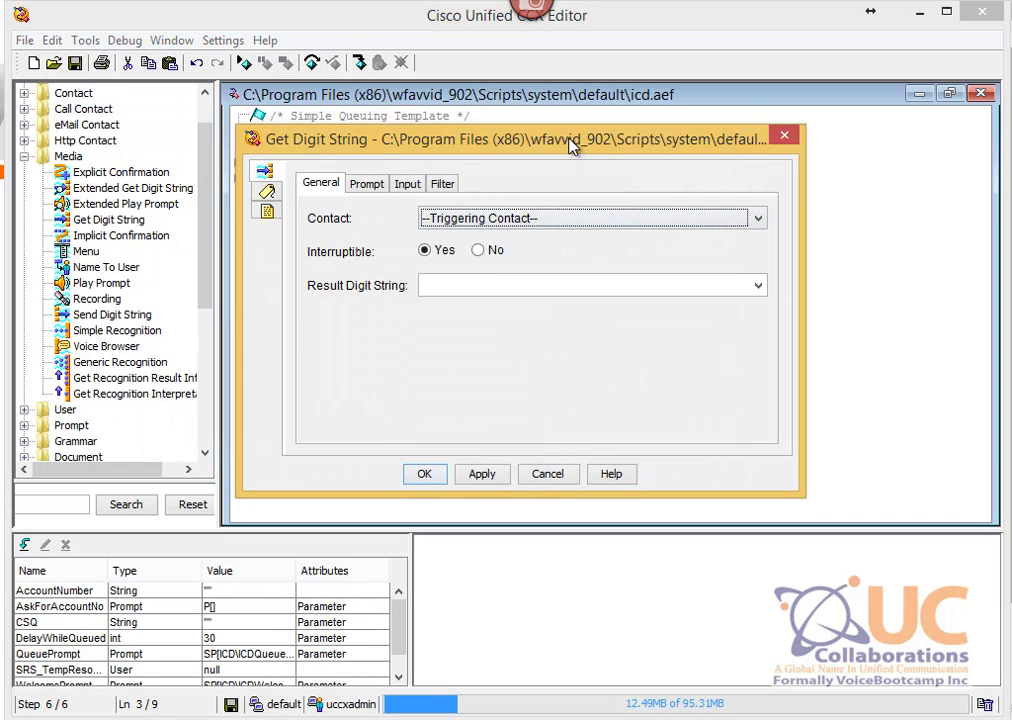
click(760, 288)
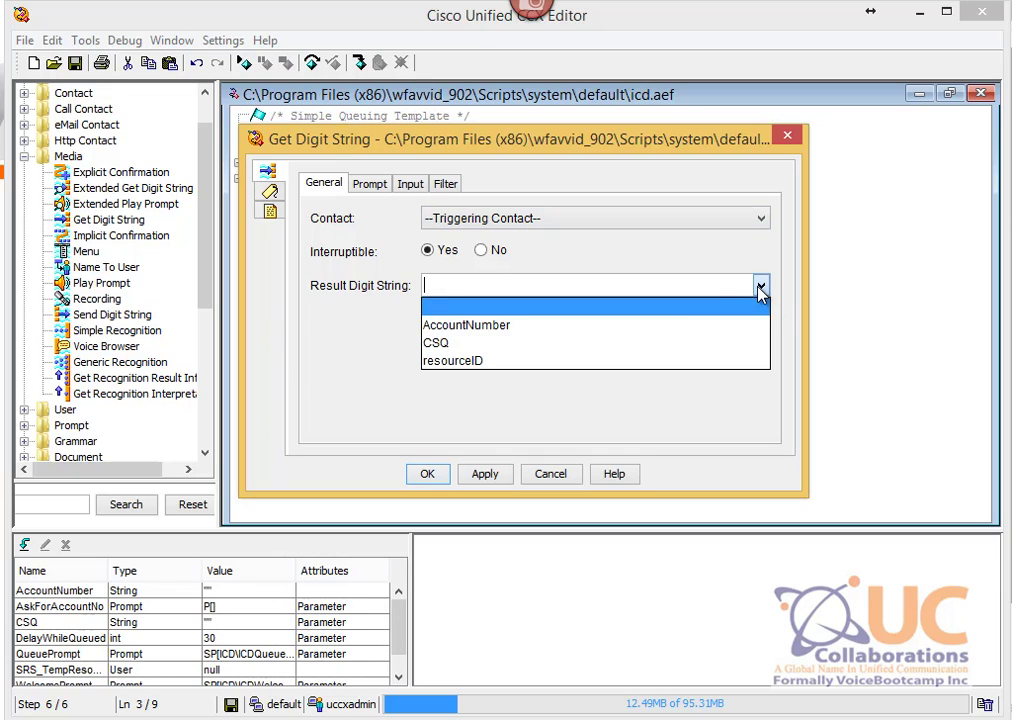
click(504, 326)
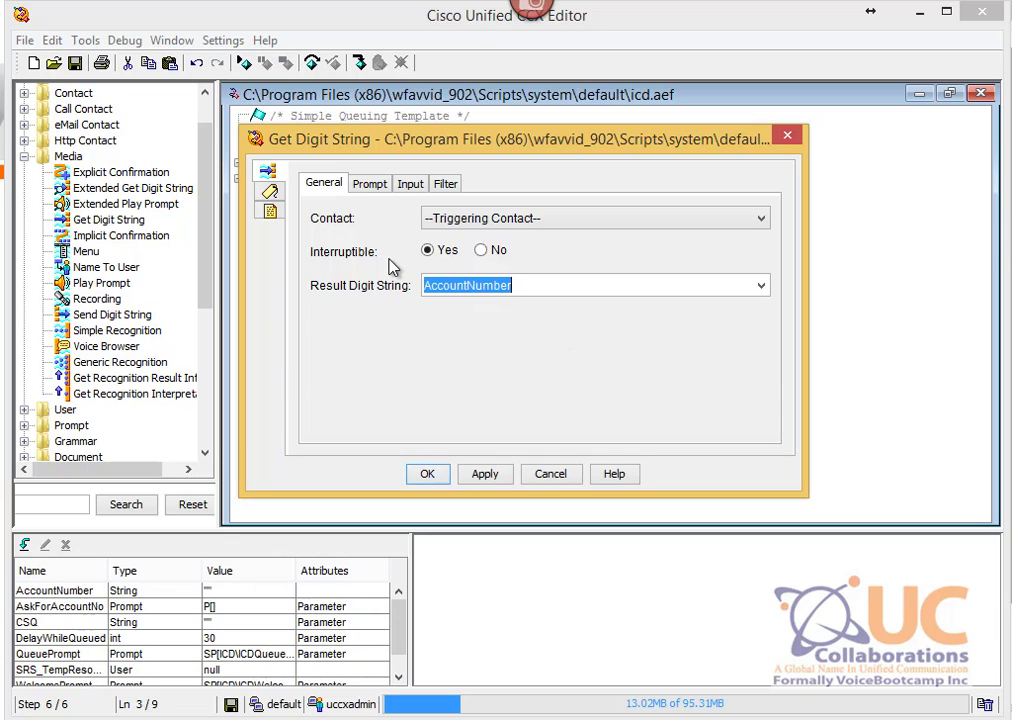
click(370, 186)
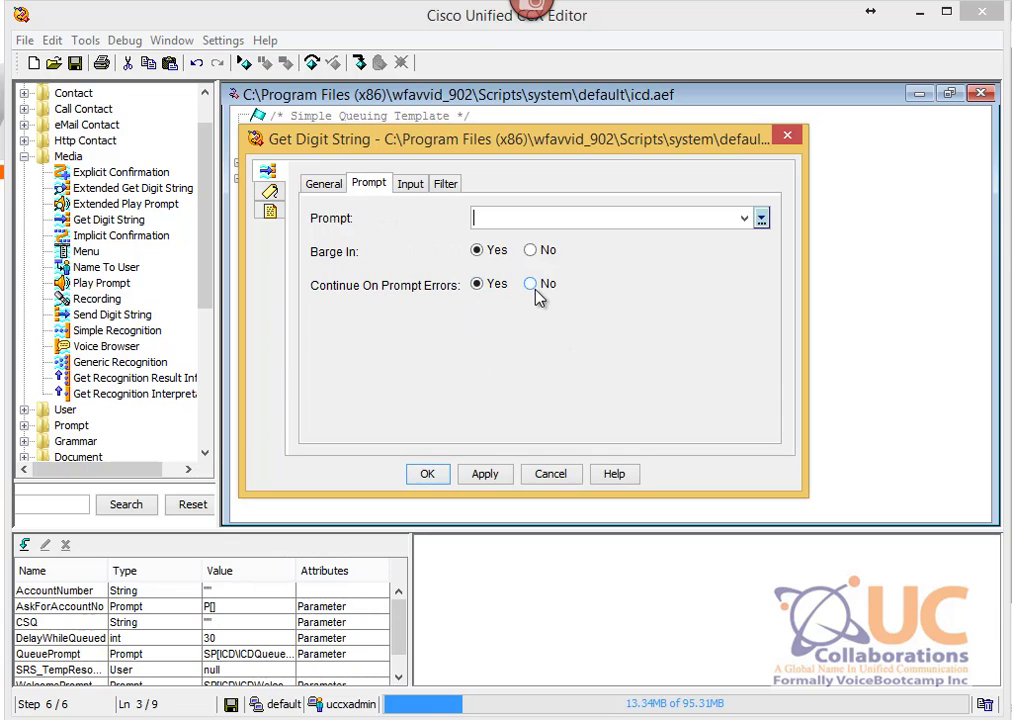
click(760, 218)
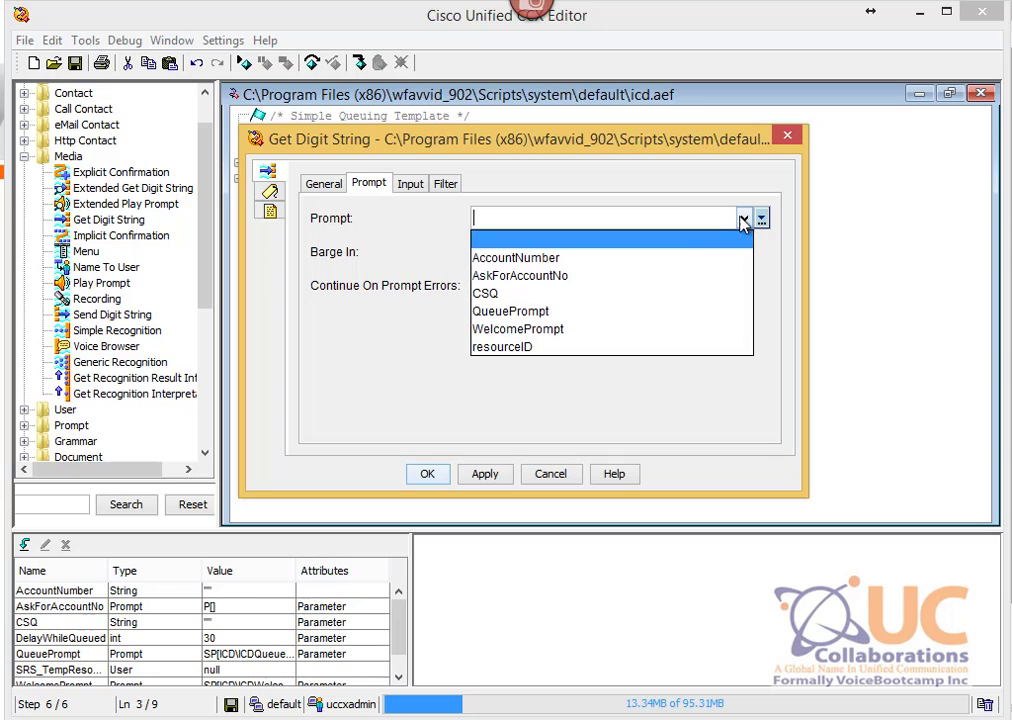
click(511, 277)
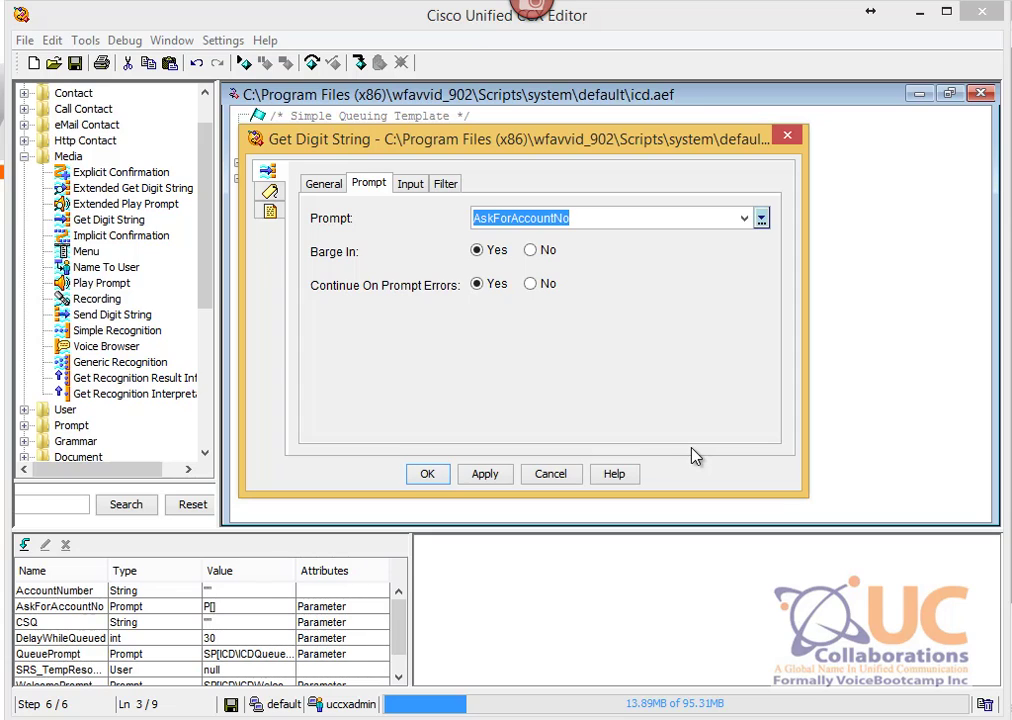
click(430, 474)
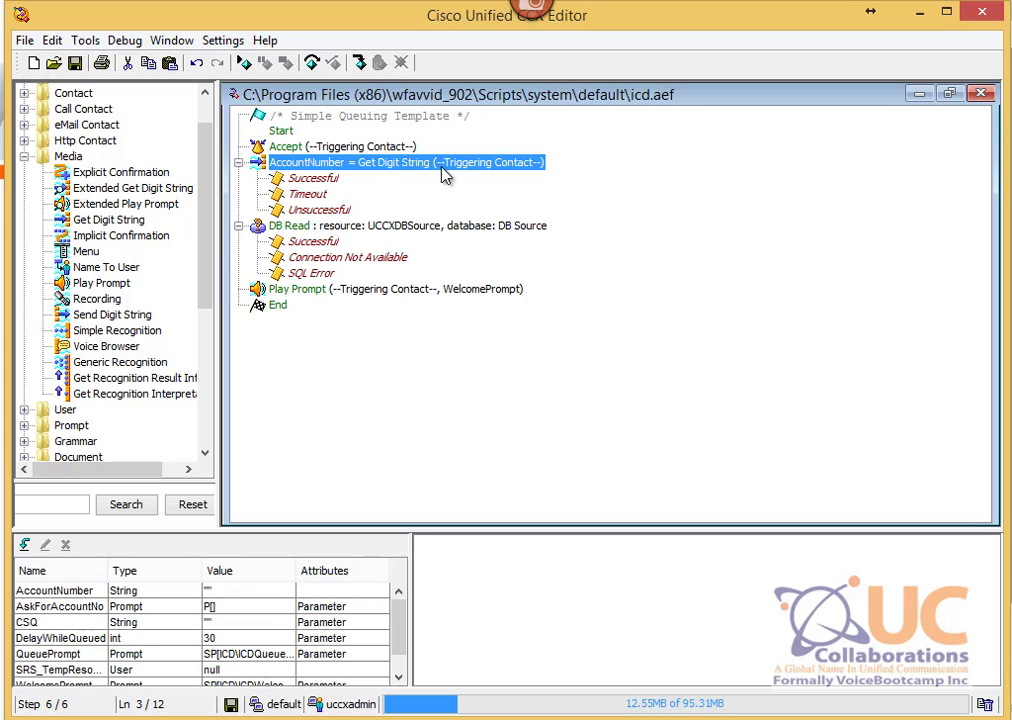
Step: Open the DB Read step's properties and show its Field Selection query settings
click(307, 229)
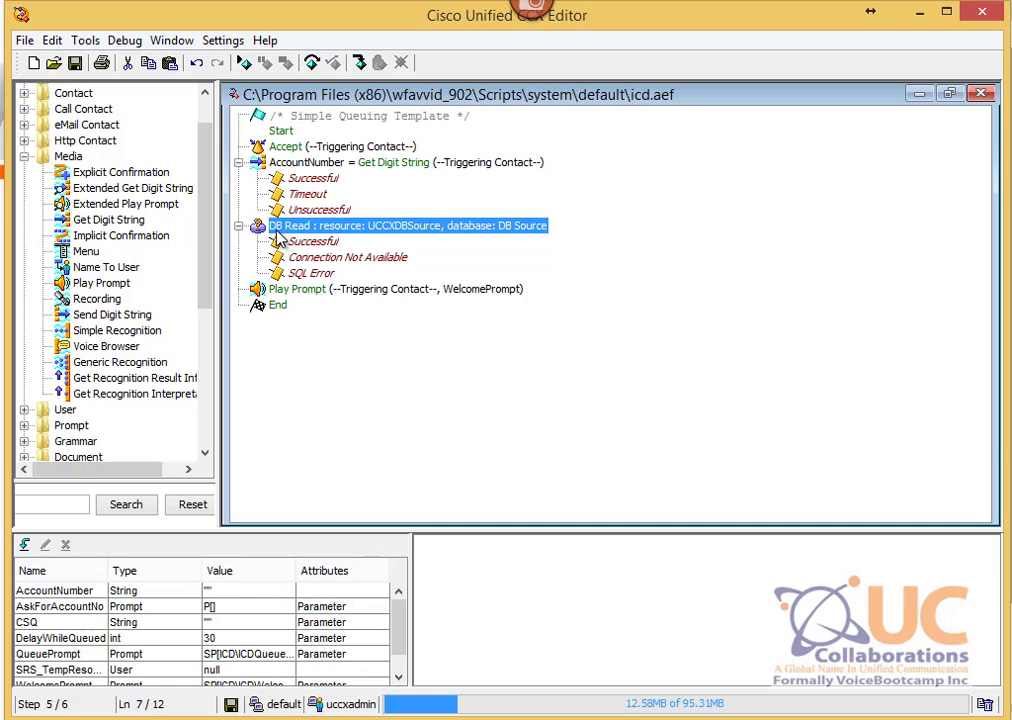
right_click(272, 233)
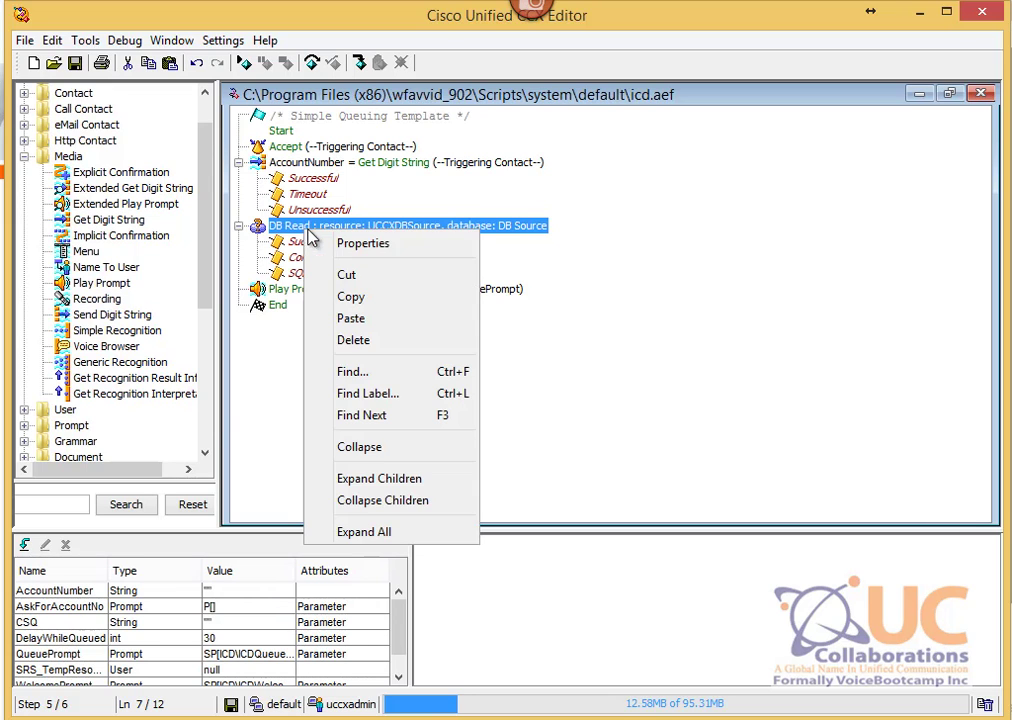
click(295, 245)
drag(272, 128, 519, 164)
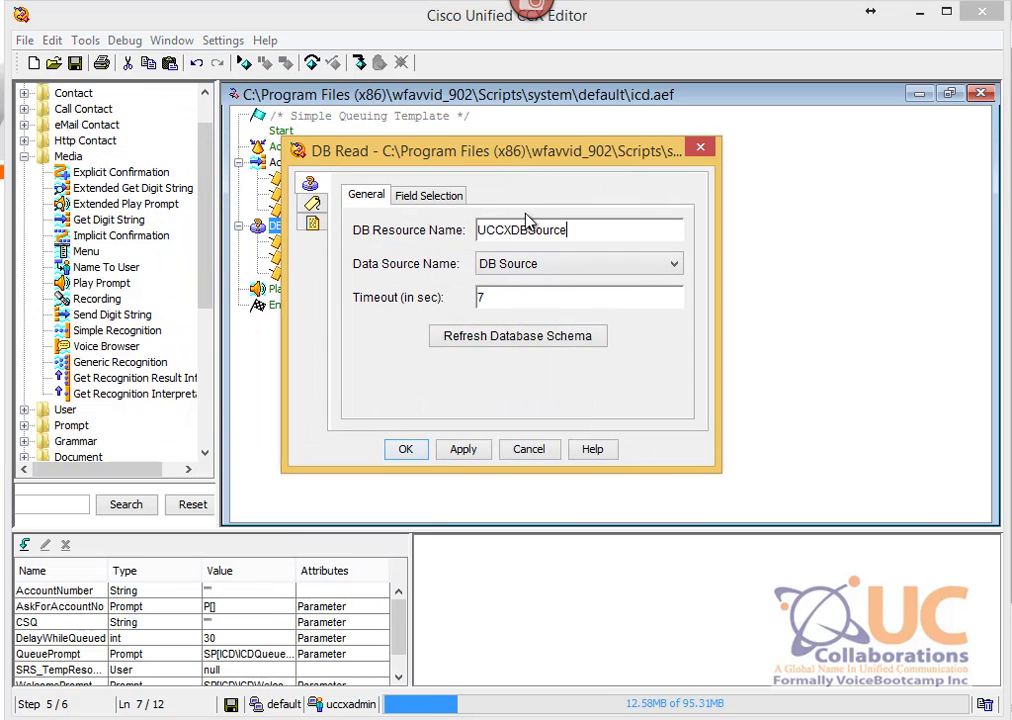
click(426, 195)
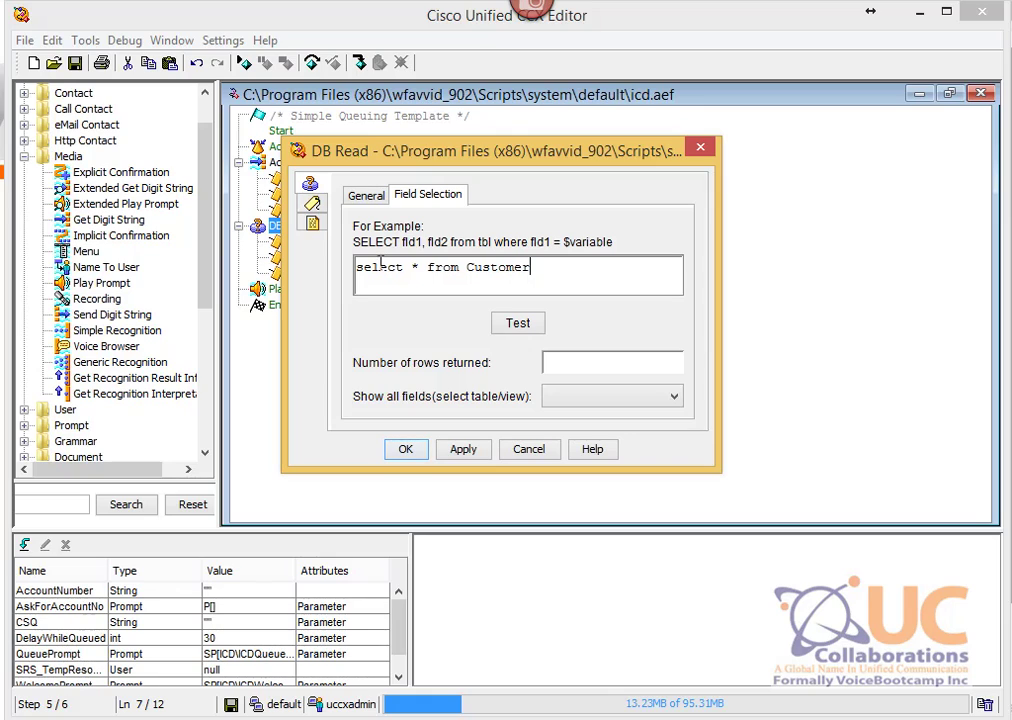
Step: Append 'where' to 'select * from Customer' and check the Customer table in SQL Server
double_click(411, 270)
click(599, 270)
text(where)
click(815, 642)
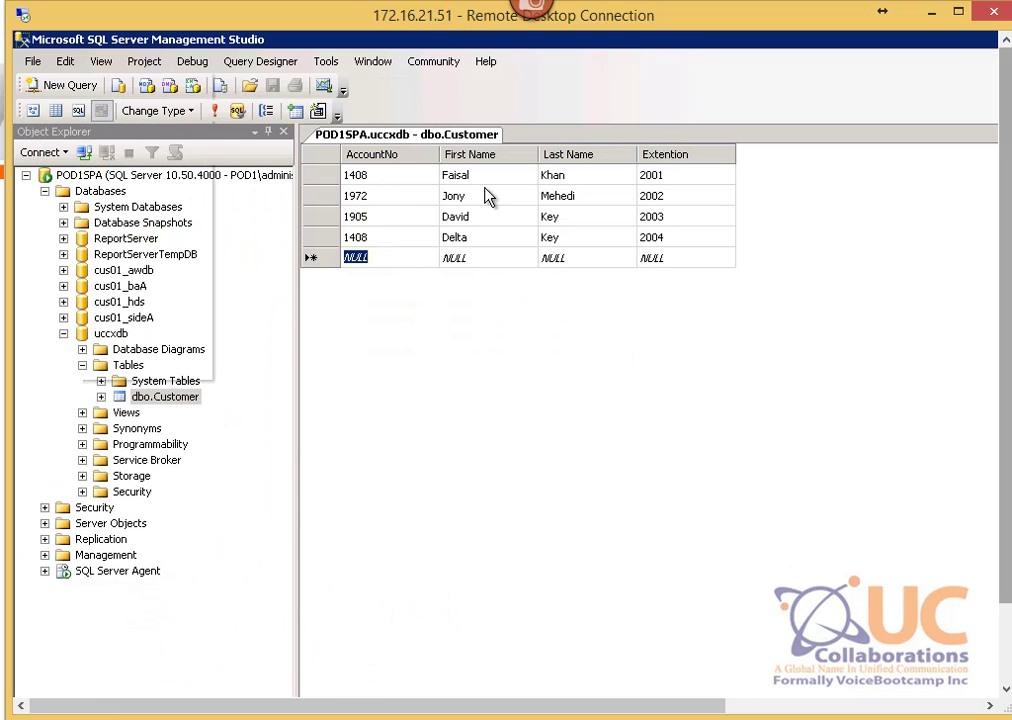
key(alt+Tab)
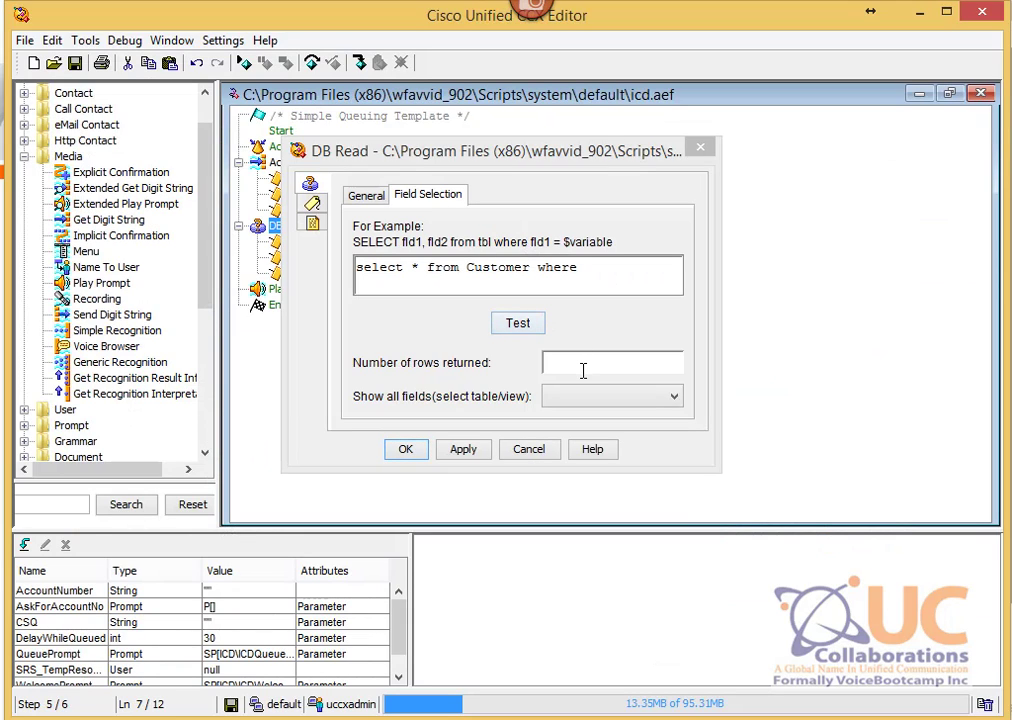
Step: Complete the query's condition as 'AccountNo = $AccountNumber'
click(583, 371)
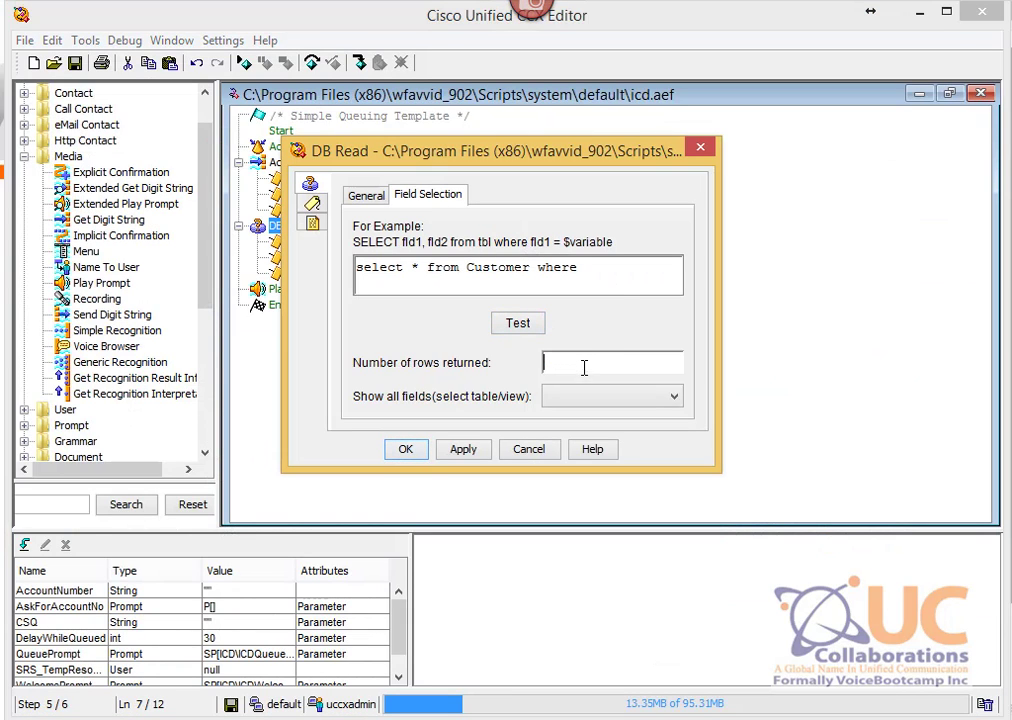
key(BackSpace)
text(tNo =)
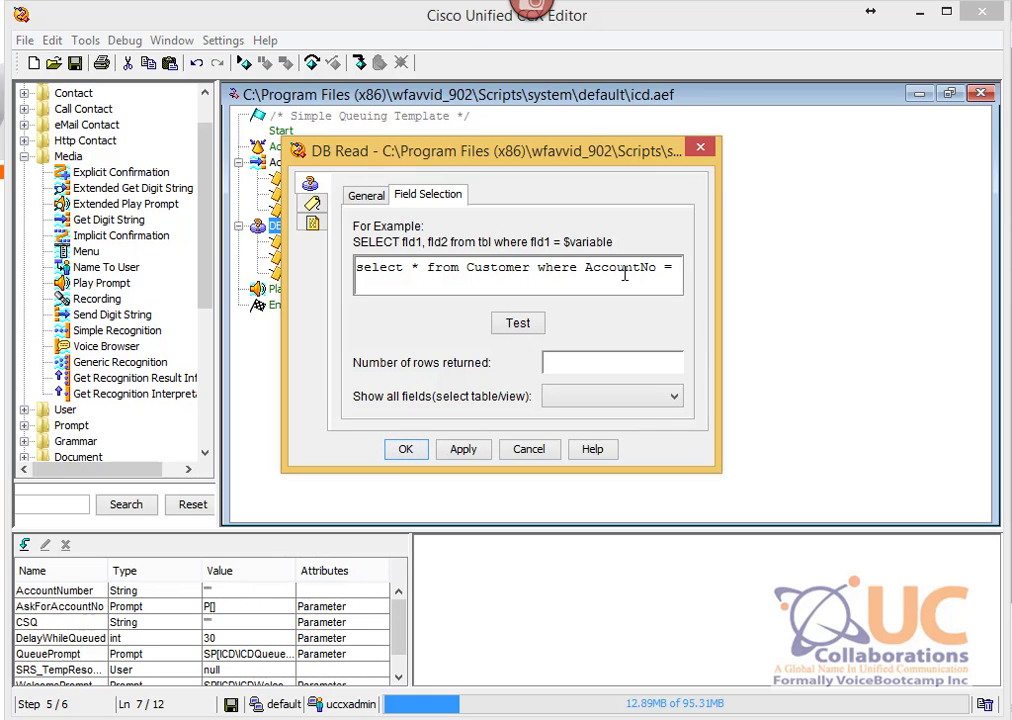
text($)
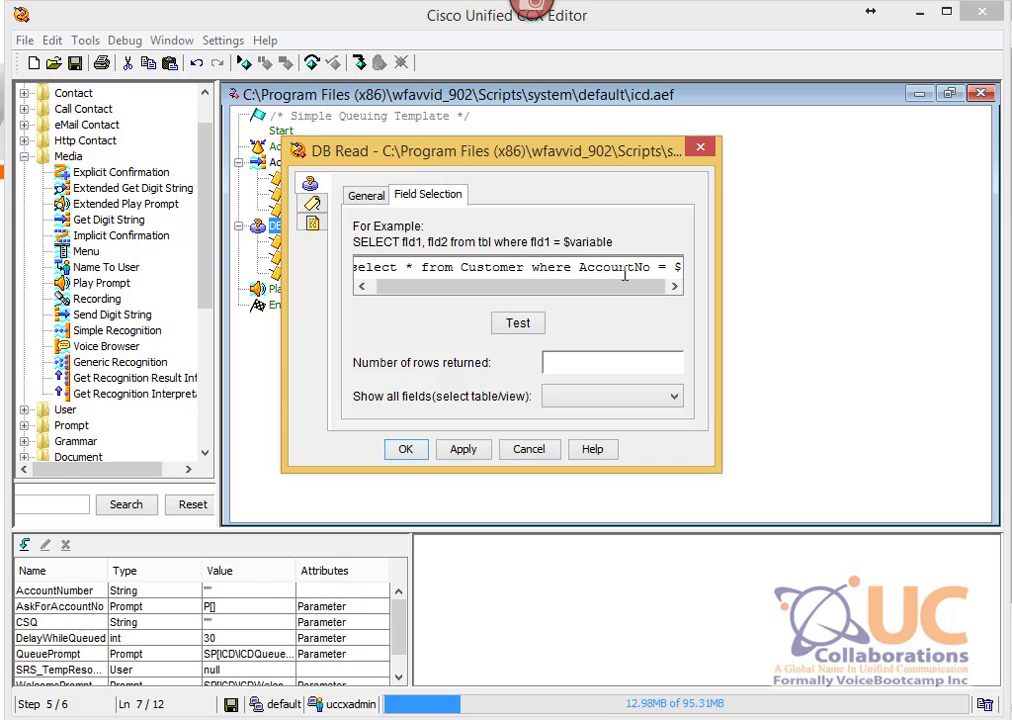
text(AccountNumber)
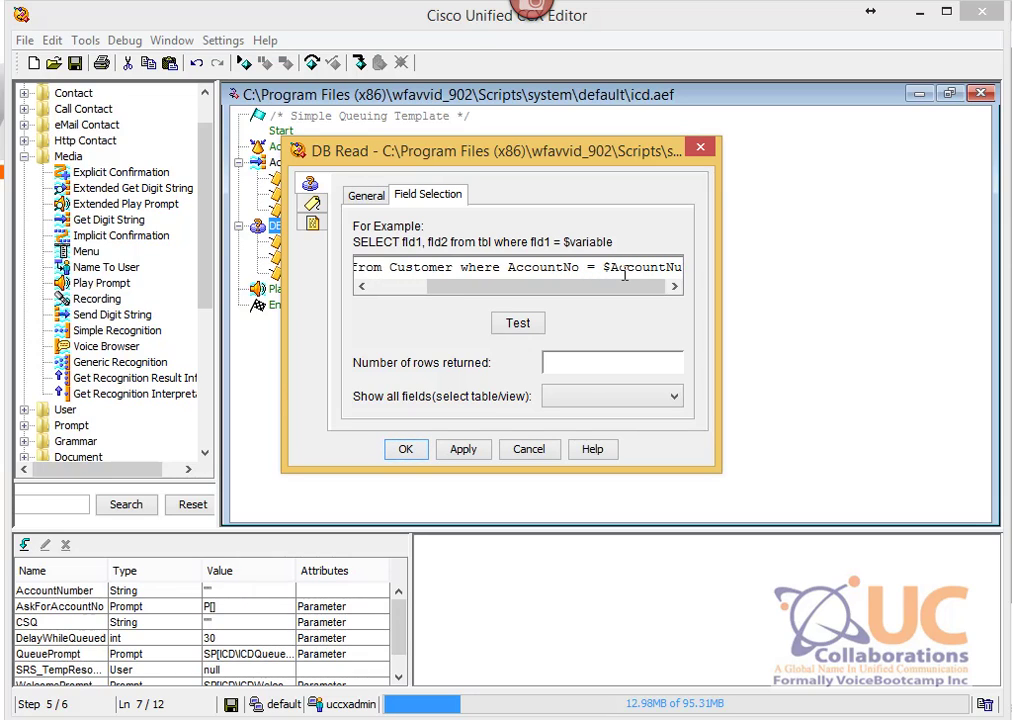
Step: Test the DB Read query, which returns 0 rows, and accept it with OK
click(515, 325)
click(515, 323)
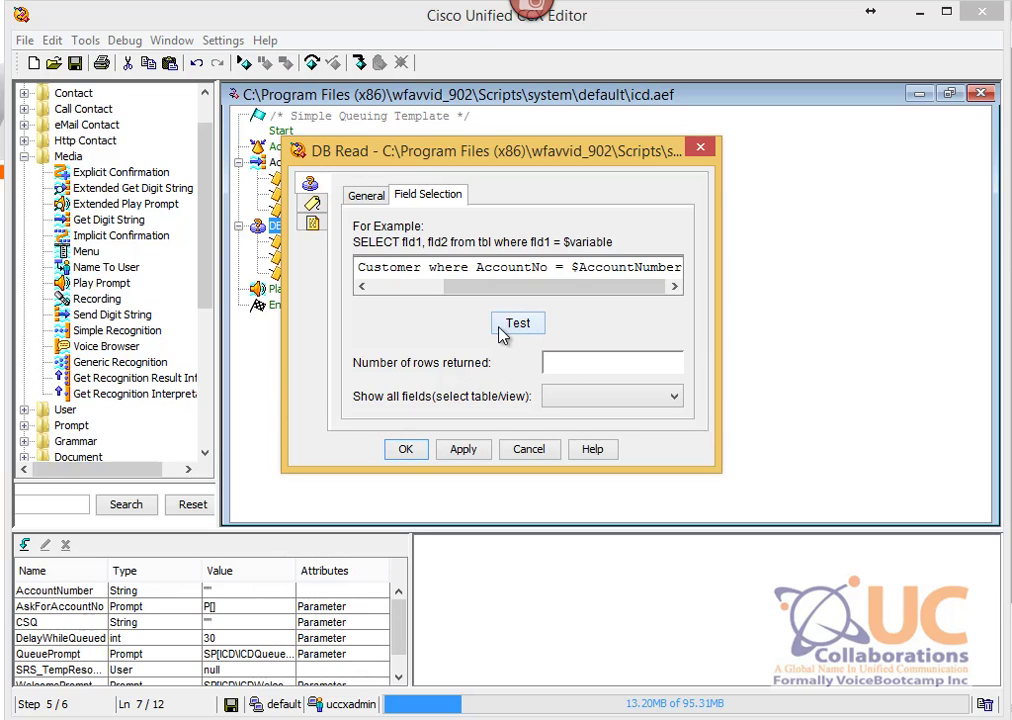
drag(556, 365, 533, 364)
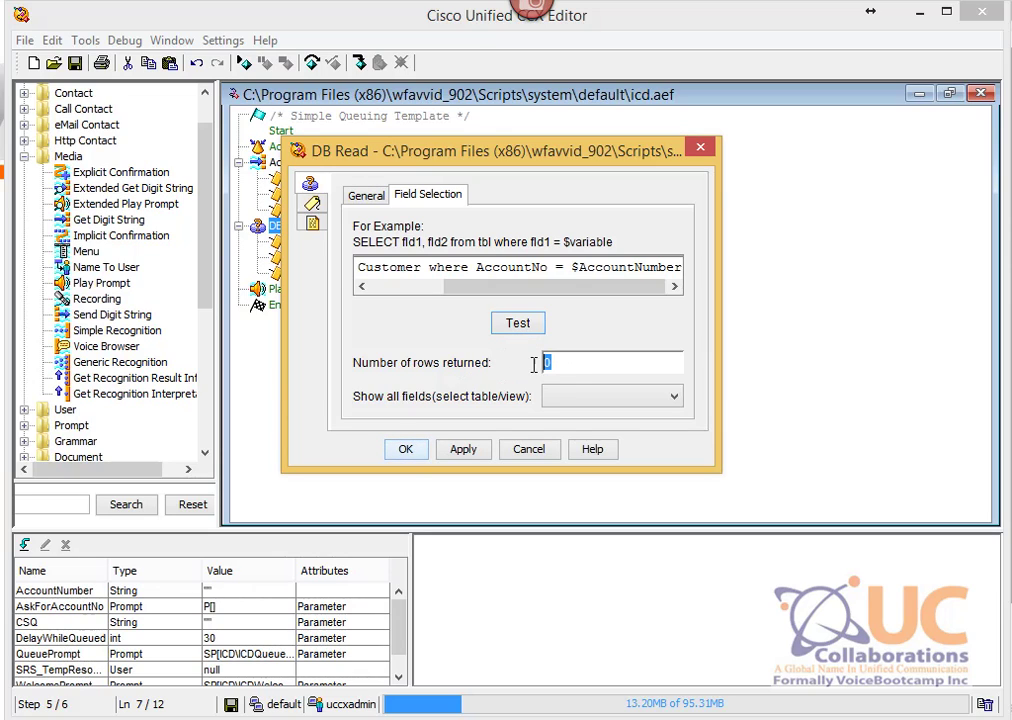
click(579, 271)
drag(578, 270, 695, 263)
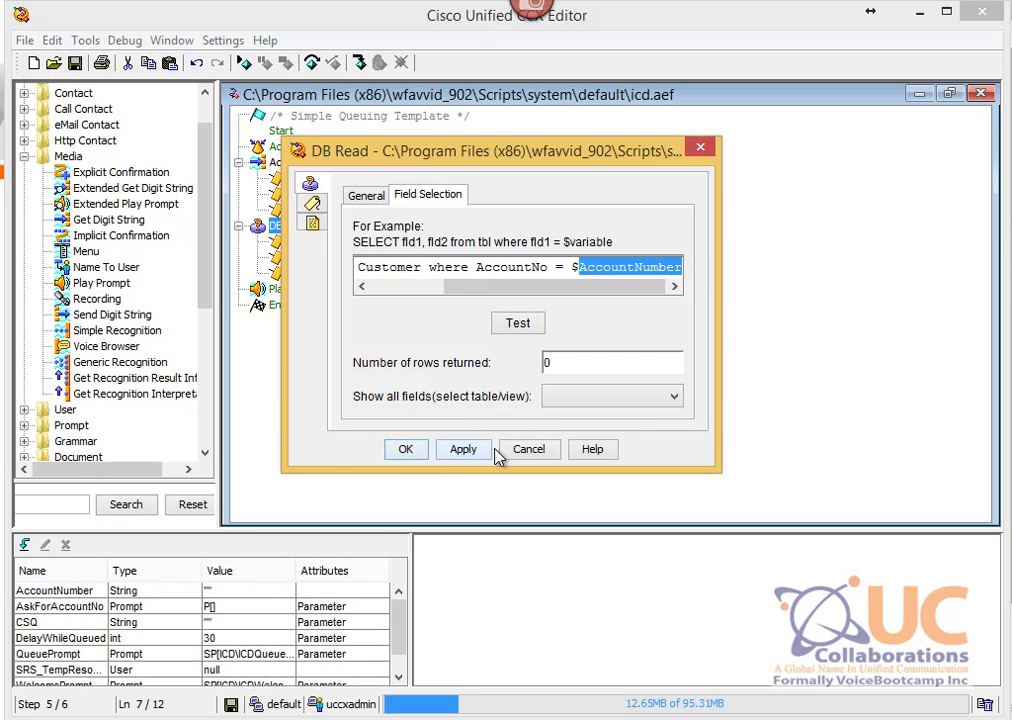
click(406, 450)
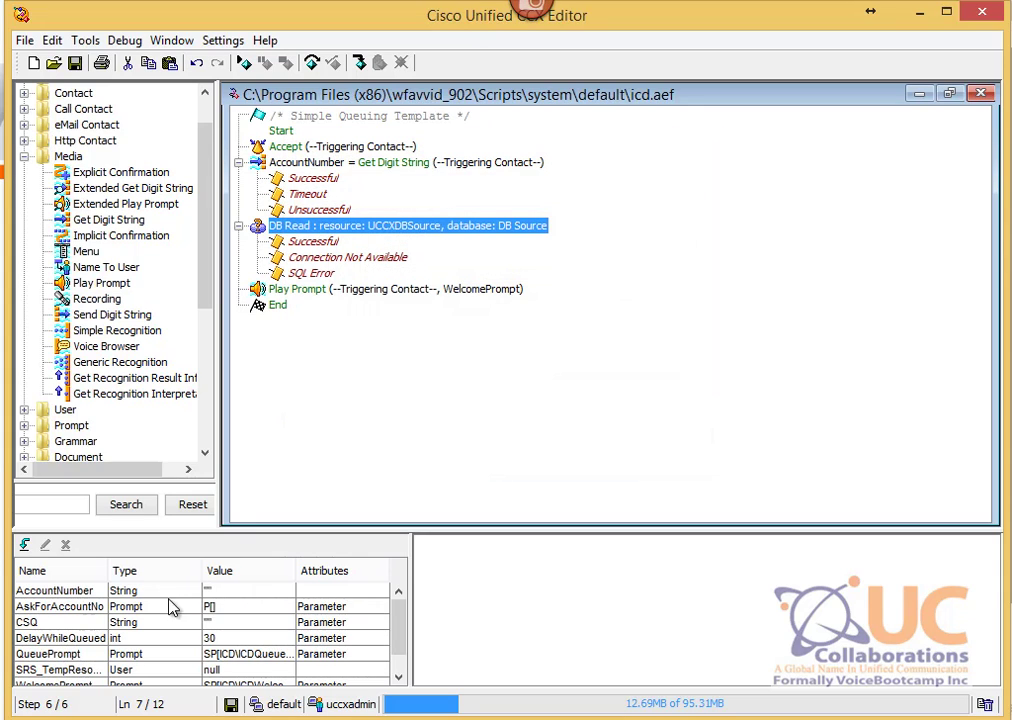
Step: Give the AccountNumber variable the test value 1408
click(18, 592)
double_click(18, 592)
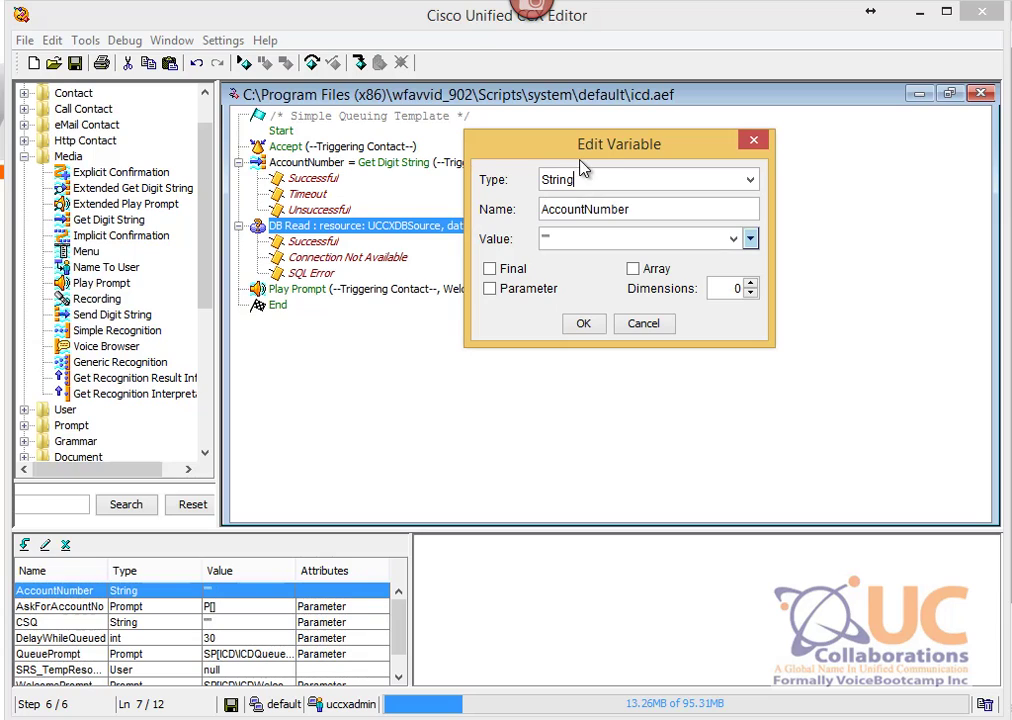
click(547, 242)
text(1408)
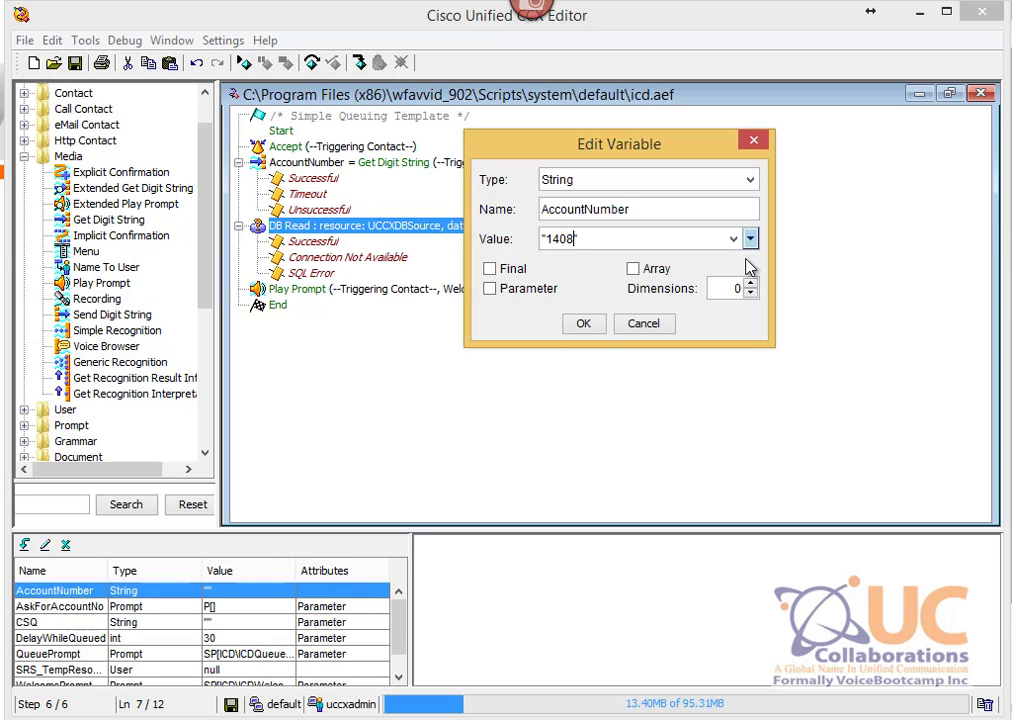
click(588, 323)
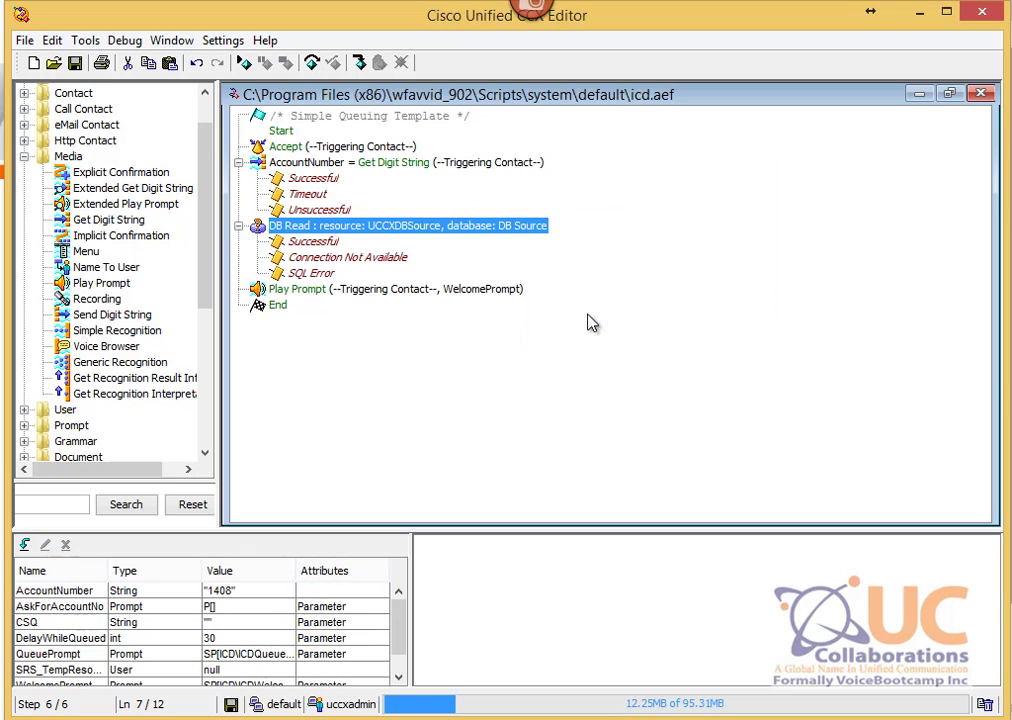
Step: Retest the DB Read query, confirming it returns 2 rows, then cancel out
right_click(245, 227)
click(340, 247)
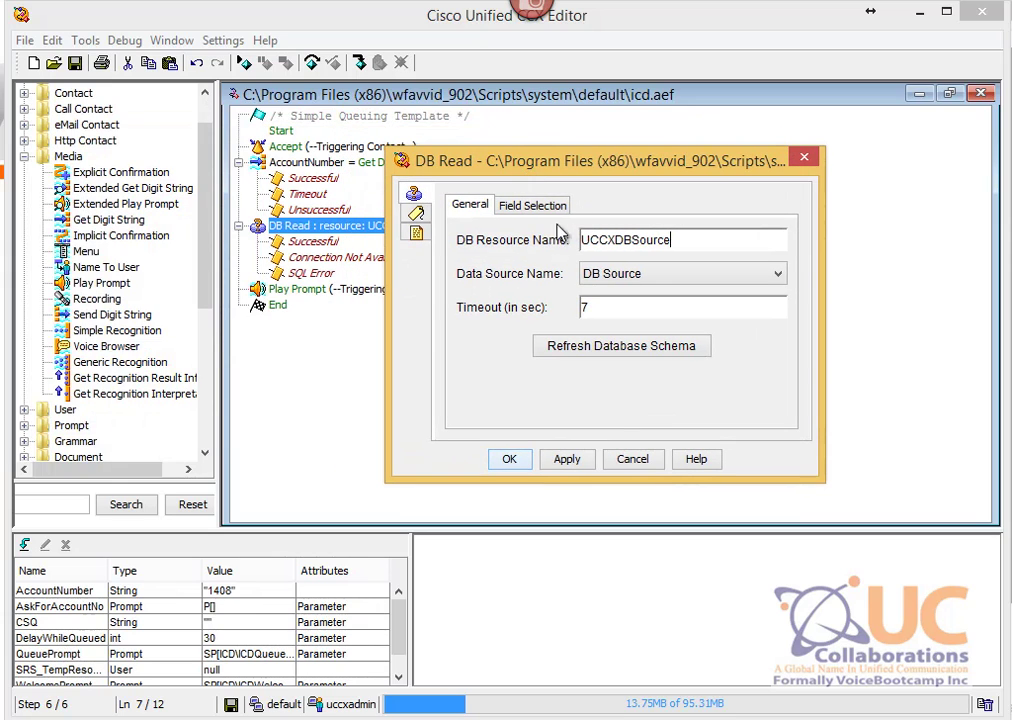
click(534, 205)
click(620, 333)
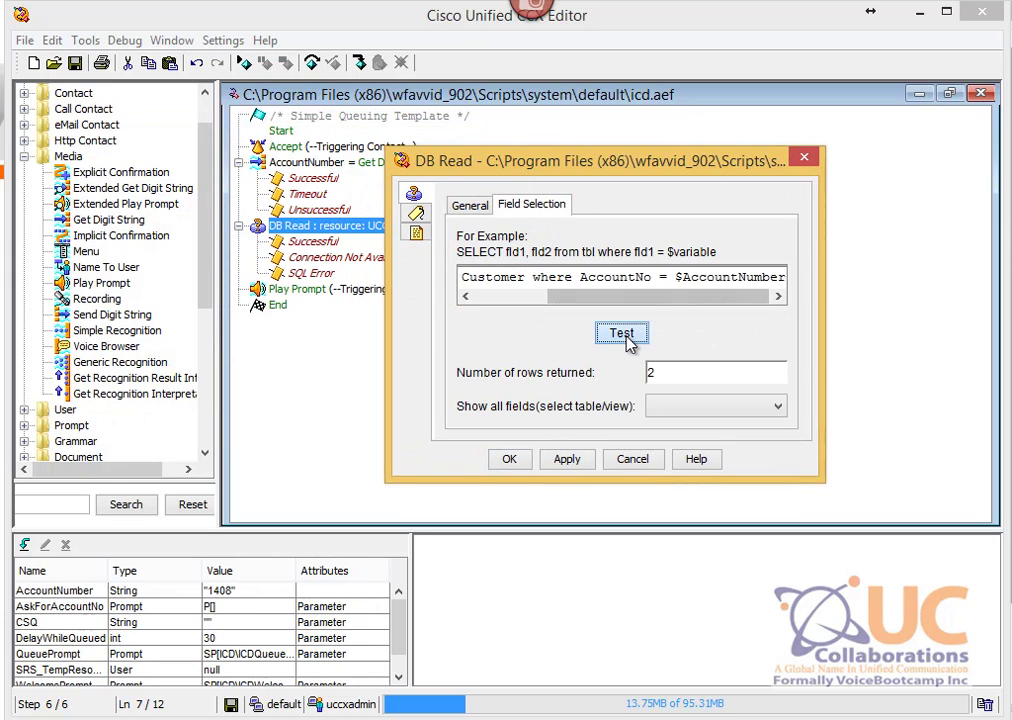
double_click(668, 375)
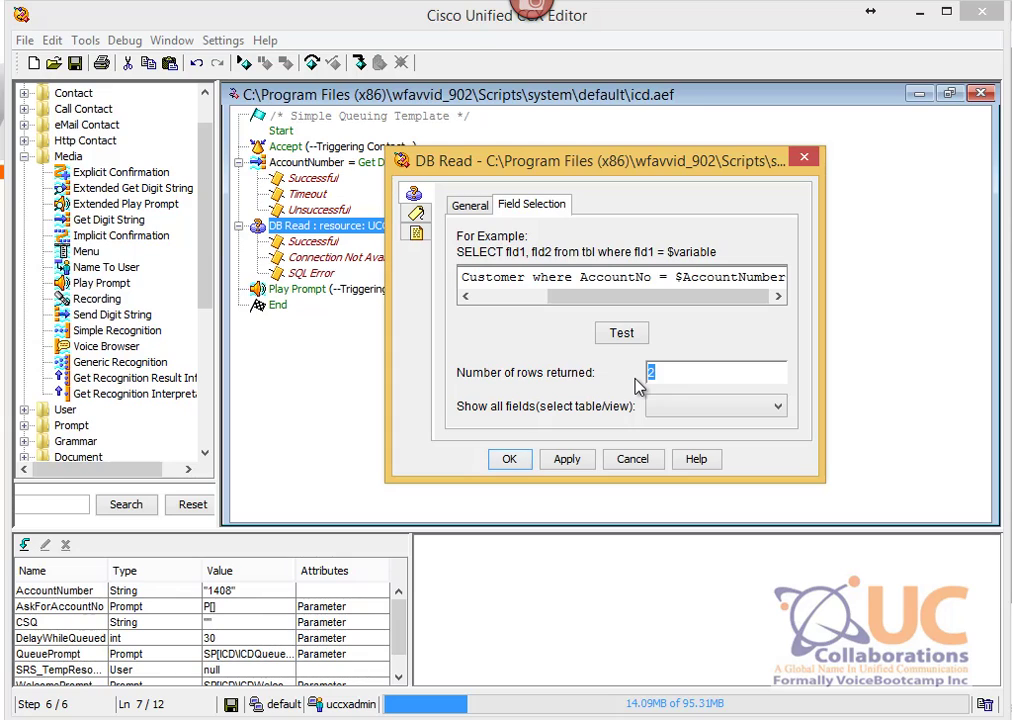
mouse_move(706, 297)
mouse_down()
mouse_move(621, 297)
mouse_move(706, 312)
mouse_up()
double_click(805, 271)
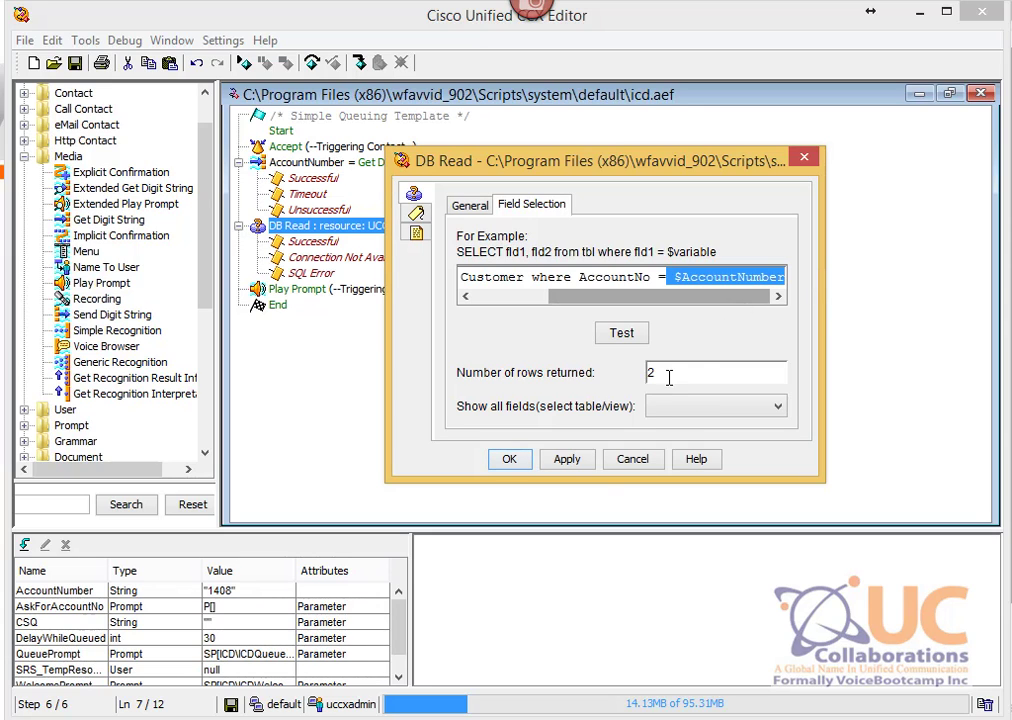
click(632, 459)
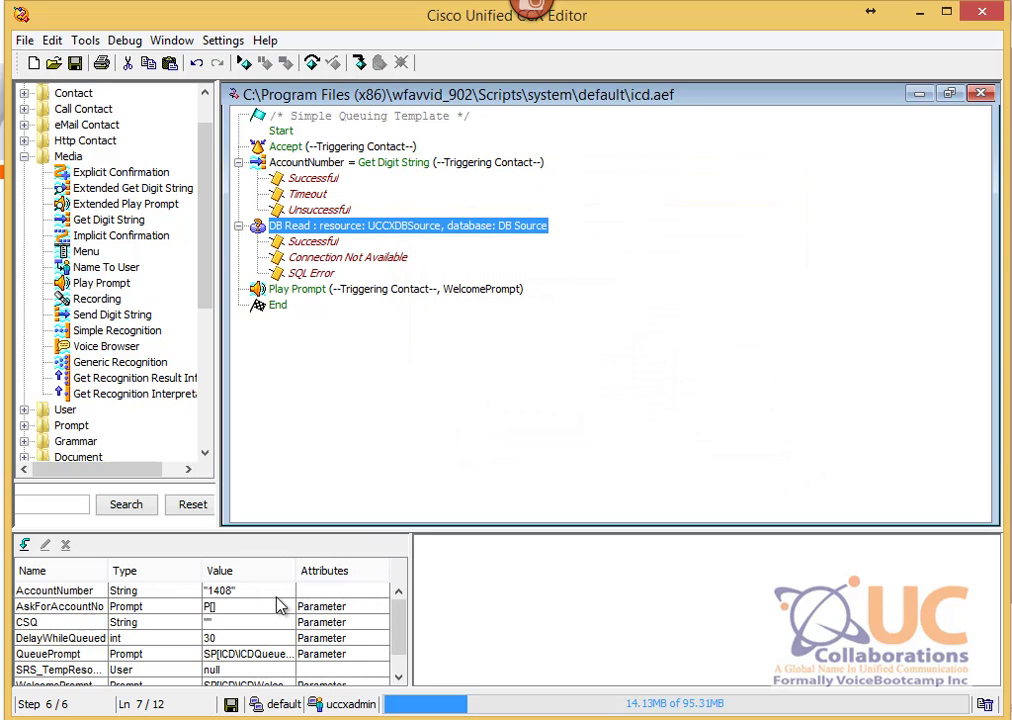
Step: Replace the AccountNumber value 1408 with an empty string ""
click(95, 592)
double_click(95, 592)
drag(60, 10, 608, 237)
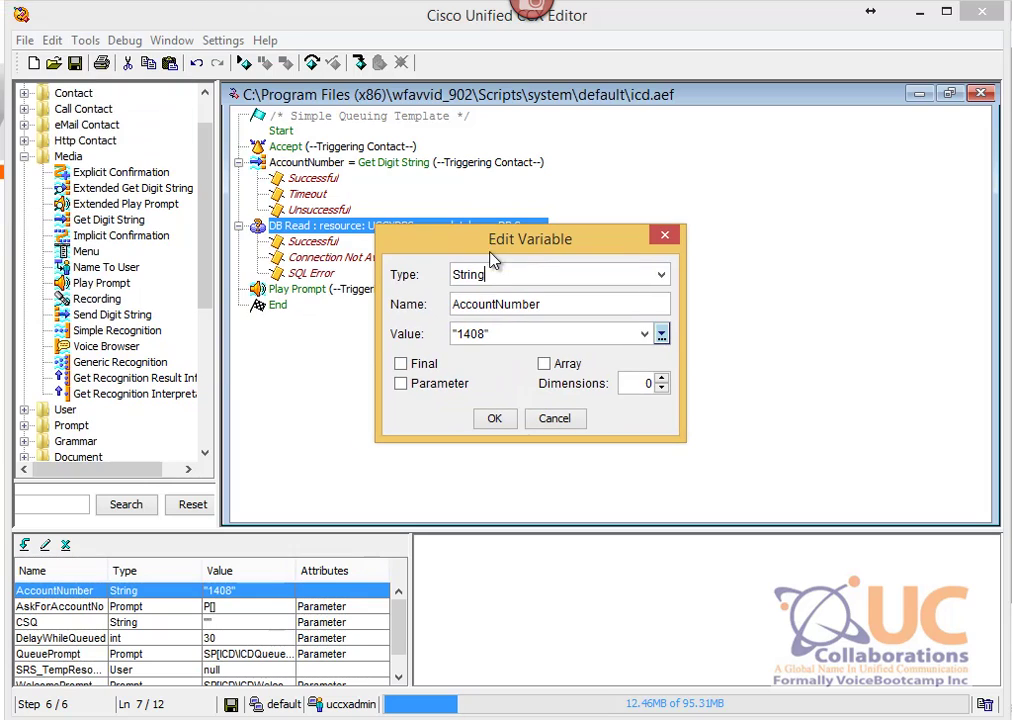
click(553, 334)
key(shift+Home)
key(End)
key(BackSpace)
key(BackSpace)
key(BackSpace)
key(BackSpace)
key(BackSpace)
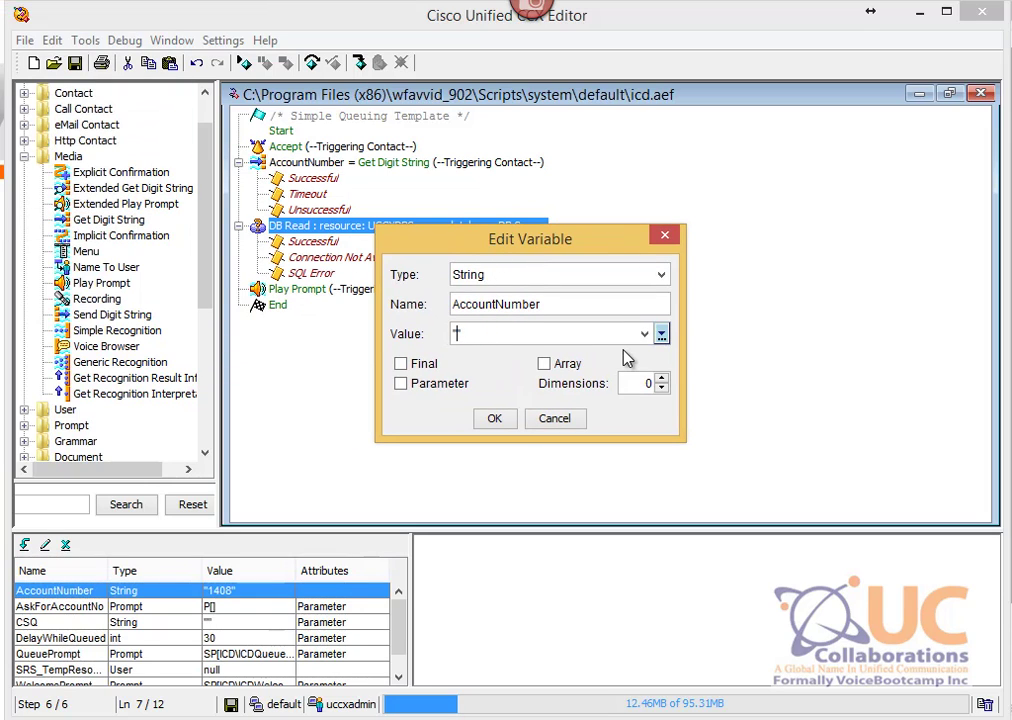
text(")
click(499, 424)
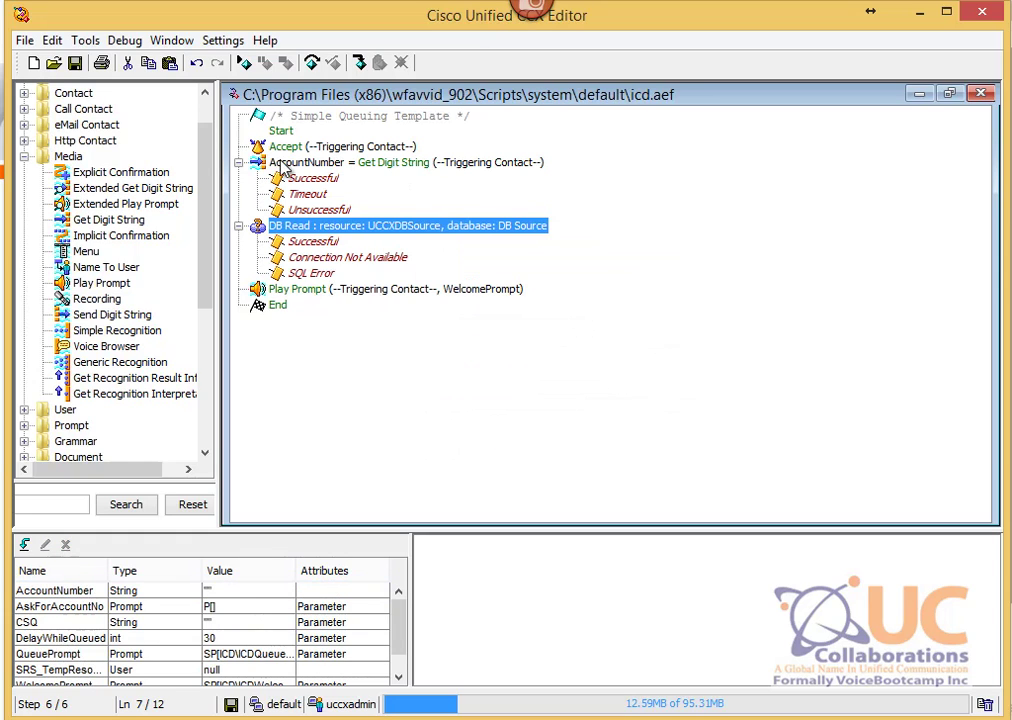
Step: Review the Get Digit String and DB Read steps, then advance the slideshow one slide
click(330, 163)
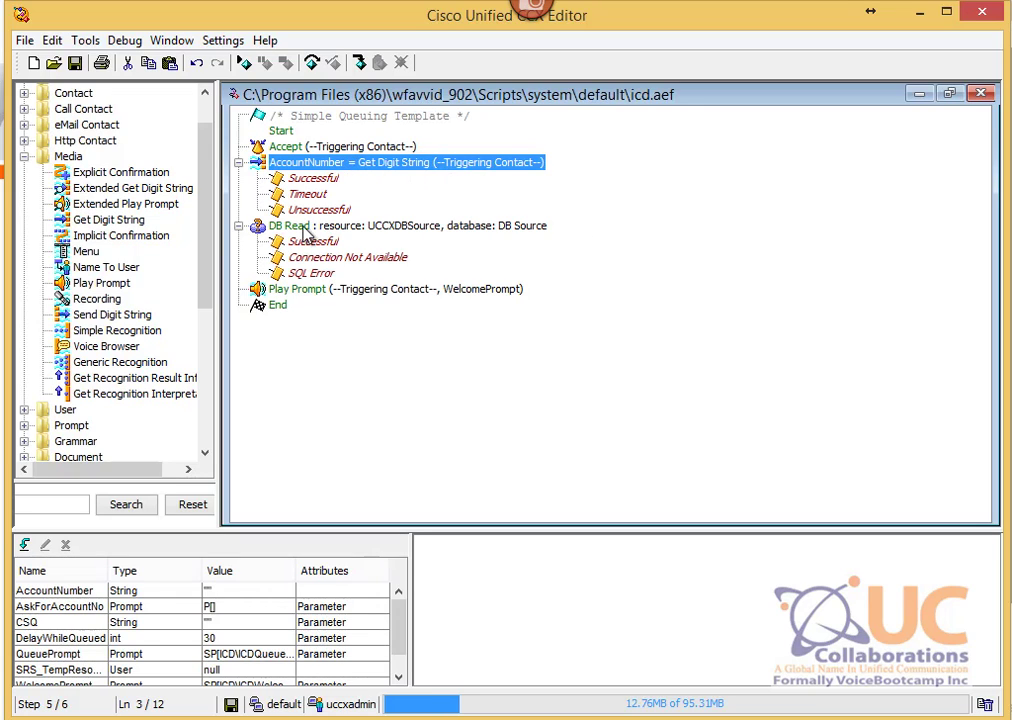
click(432, 229)
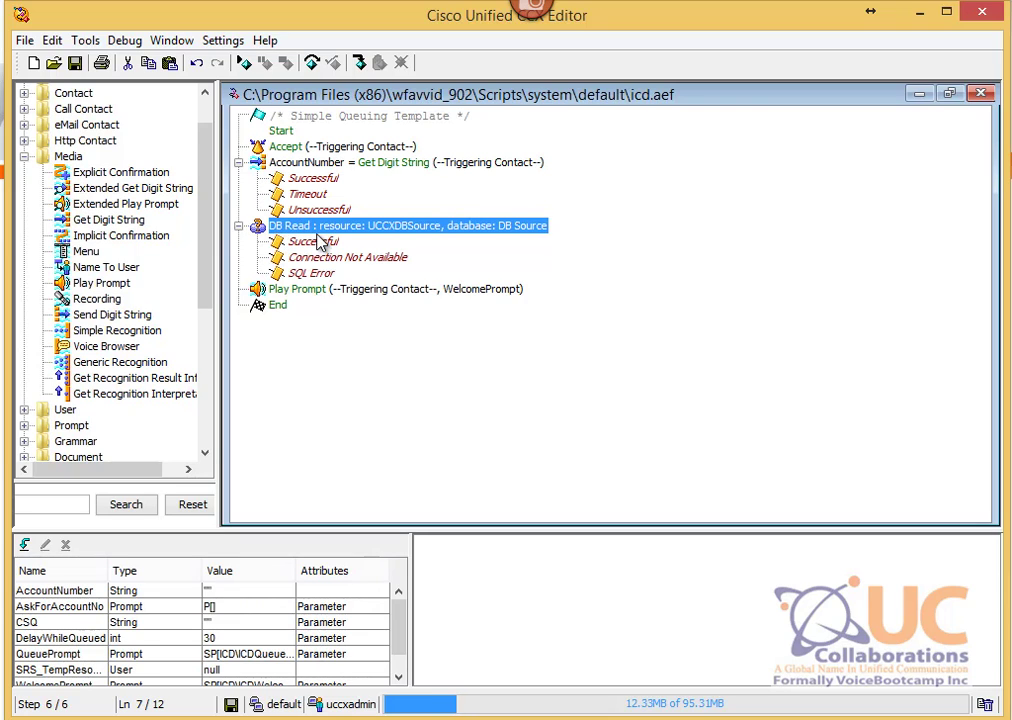
key(alt+Tab)
key(Right)
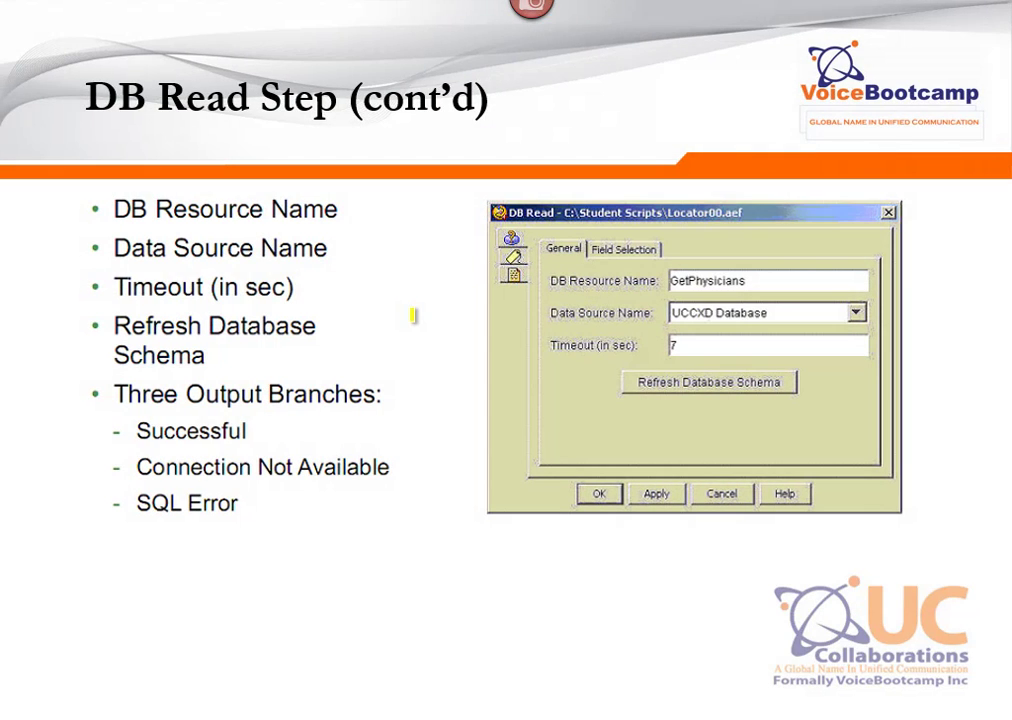
Step: Advance past the field selection slide to the 'DB Get Step' slide
click(412, 316)
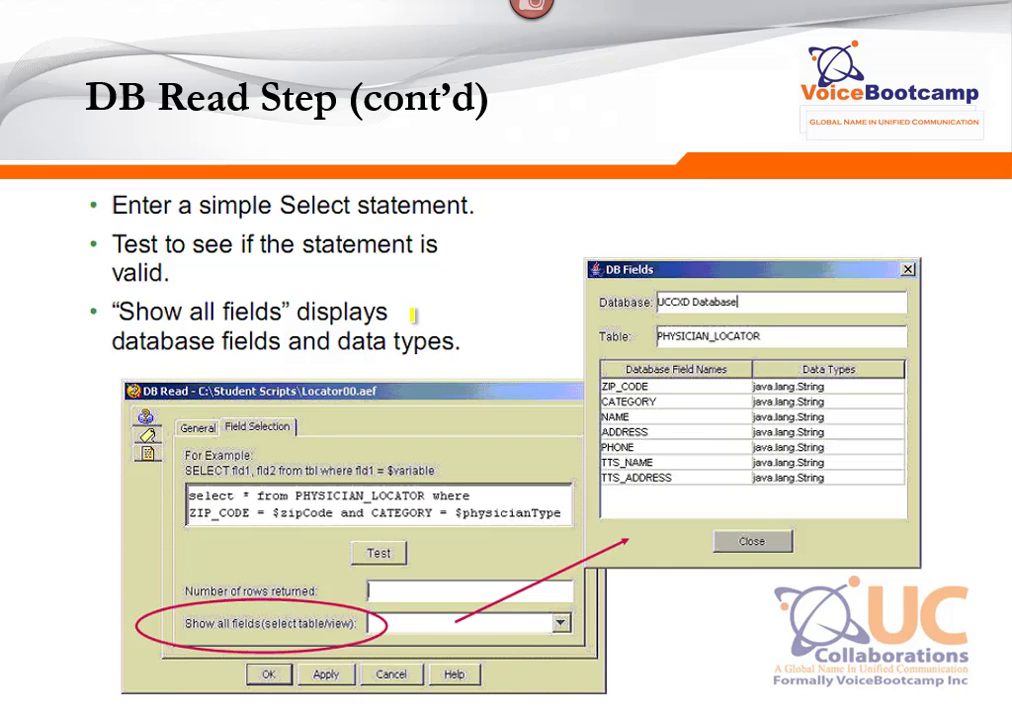
click(412, 316)
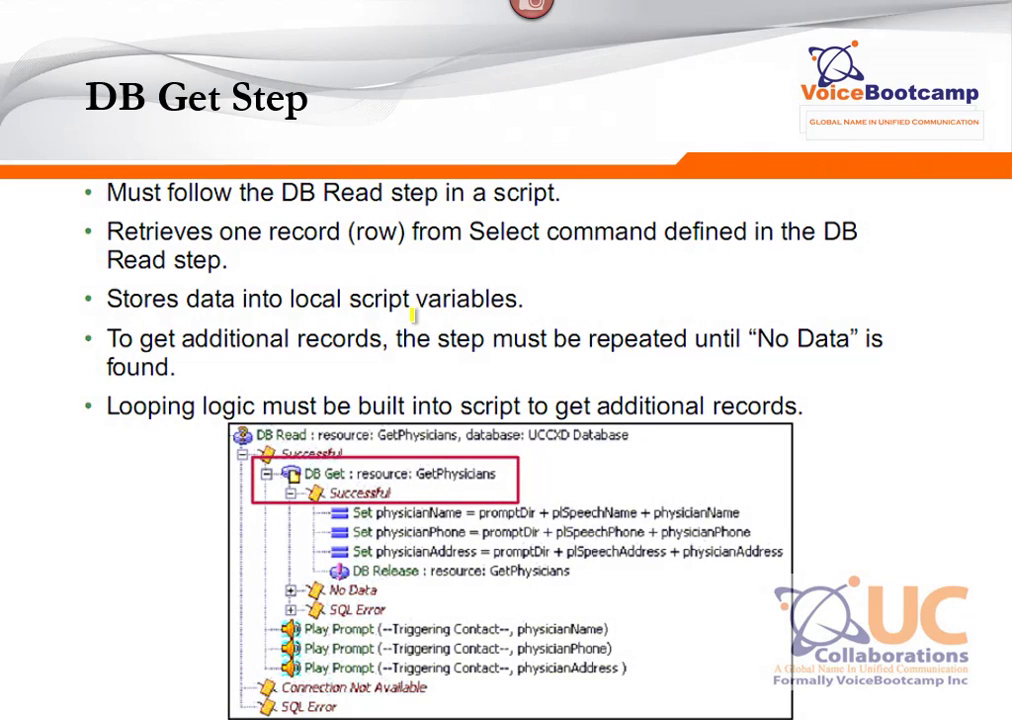
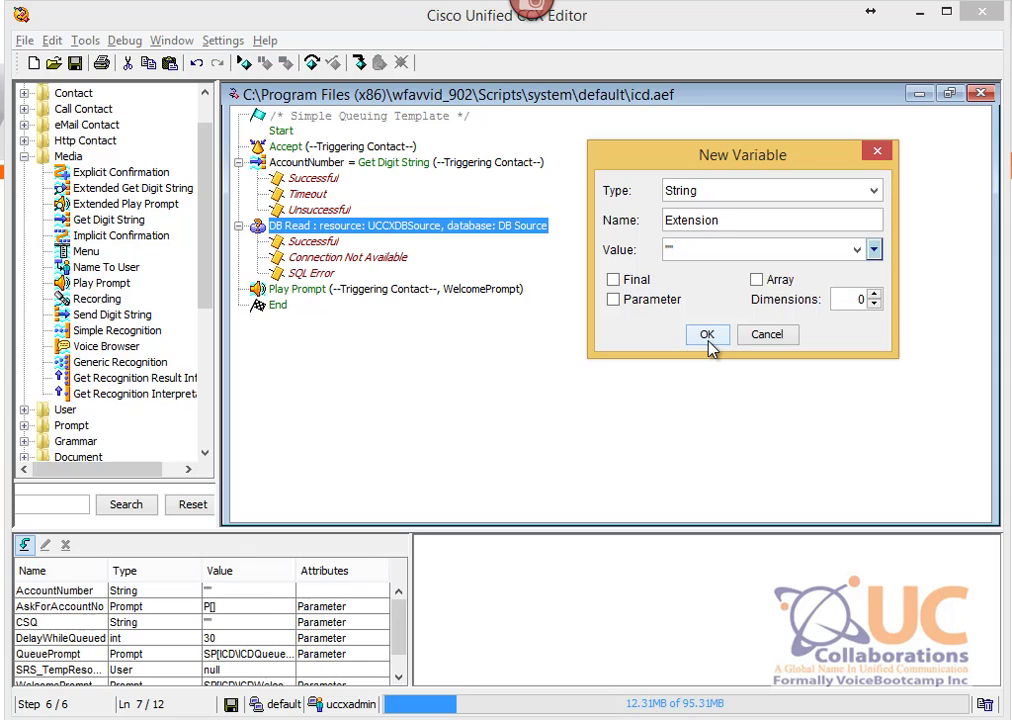
Step: Create the Extension String variable, then add and expand a DB Get step below DB Read
click(707, 335)
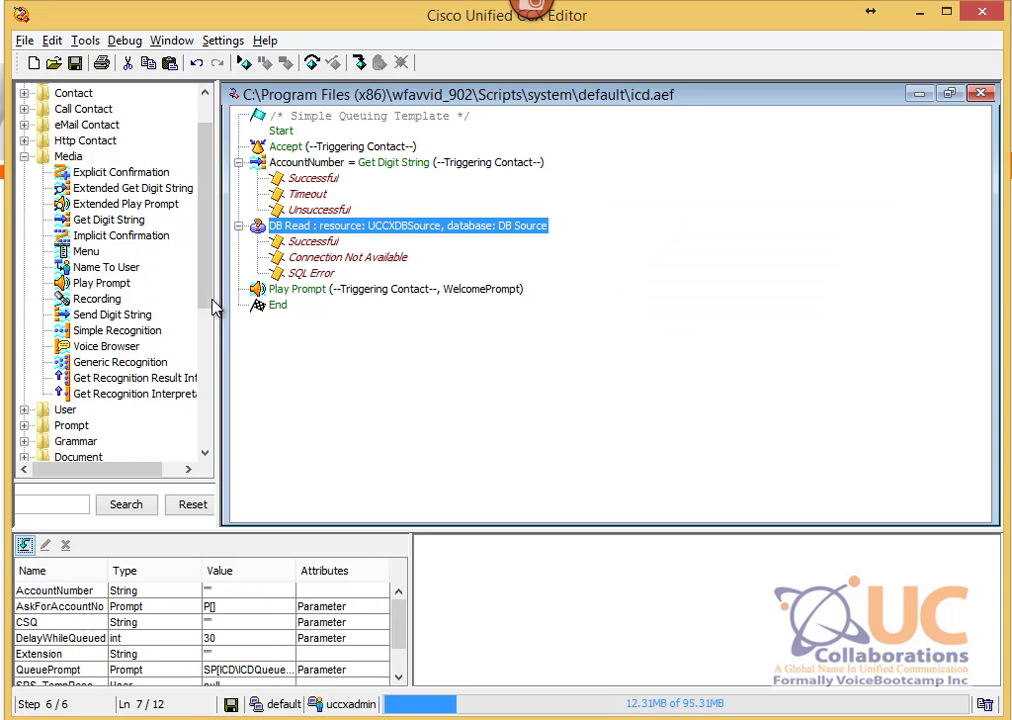
scroll(213, 310, down, 4)
click(80, 318)
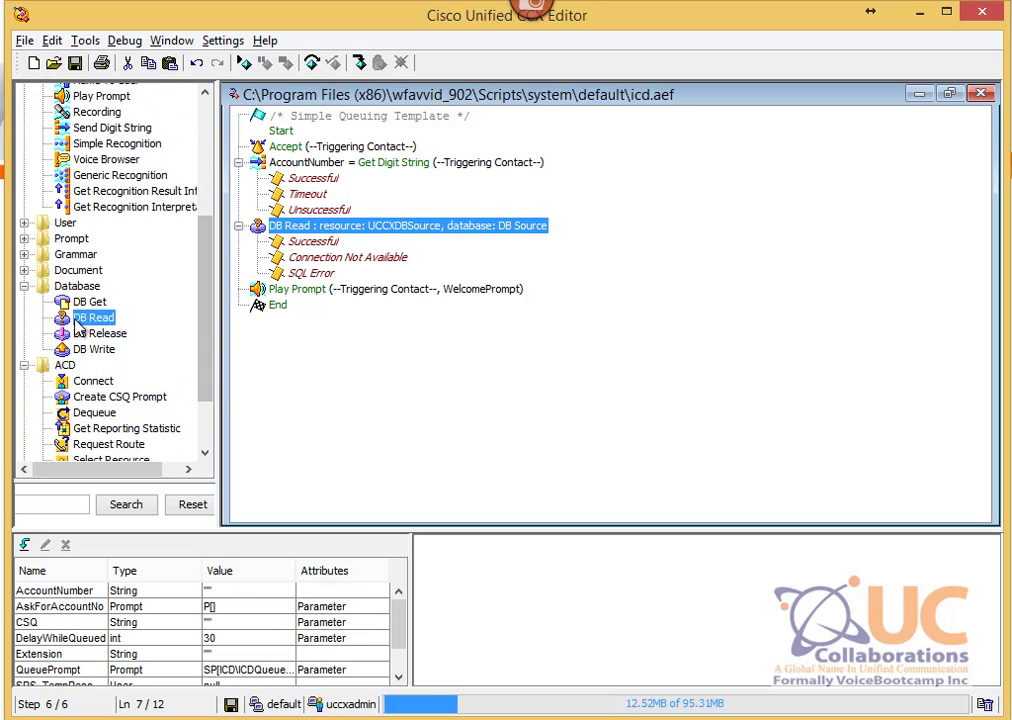
drag(89, 302, 340, 265)
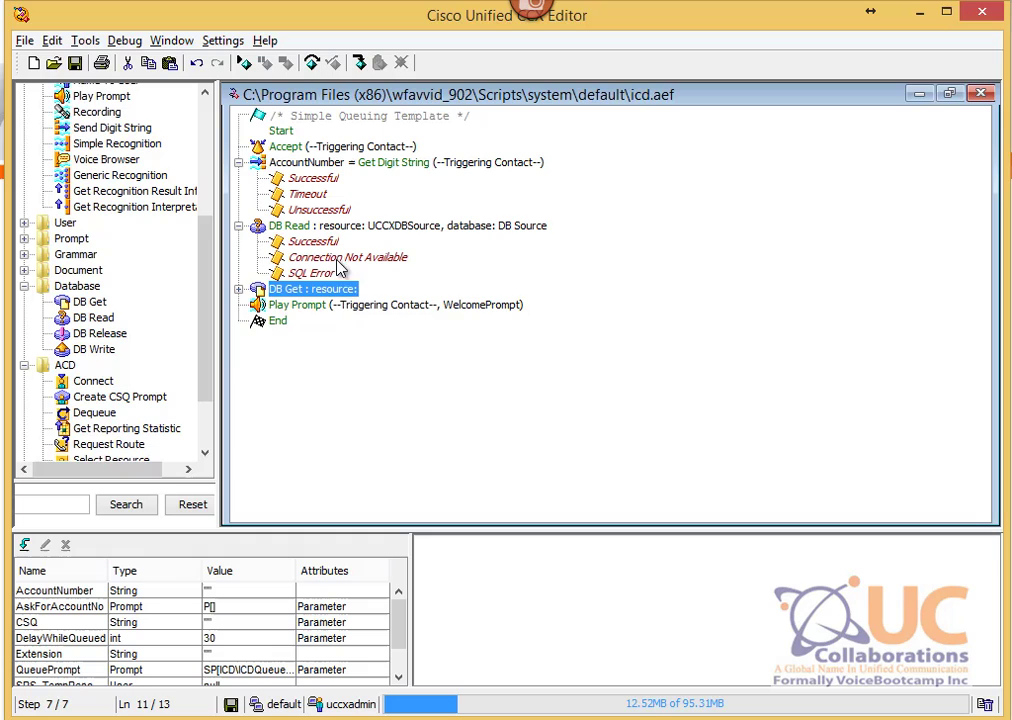
click(239, 290)
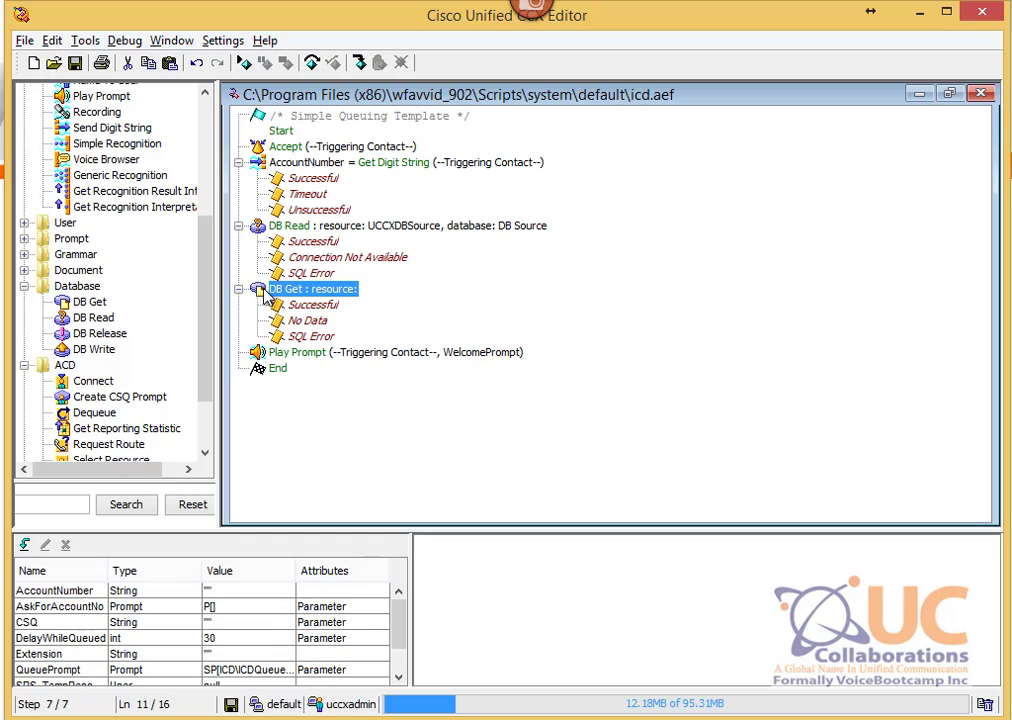
right_click(331, 293)
Step: In DB Get properties, keep UCCXDBSource as the resource and select the Customer table
click(357, 309)
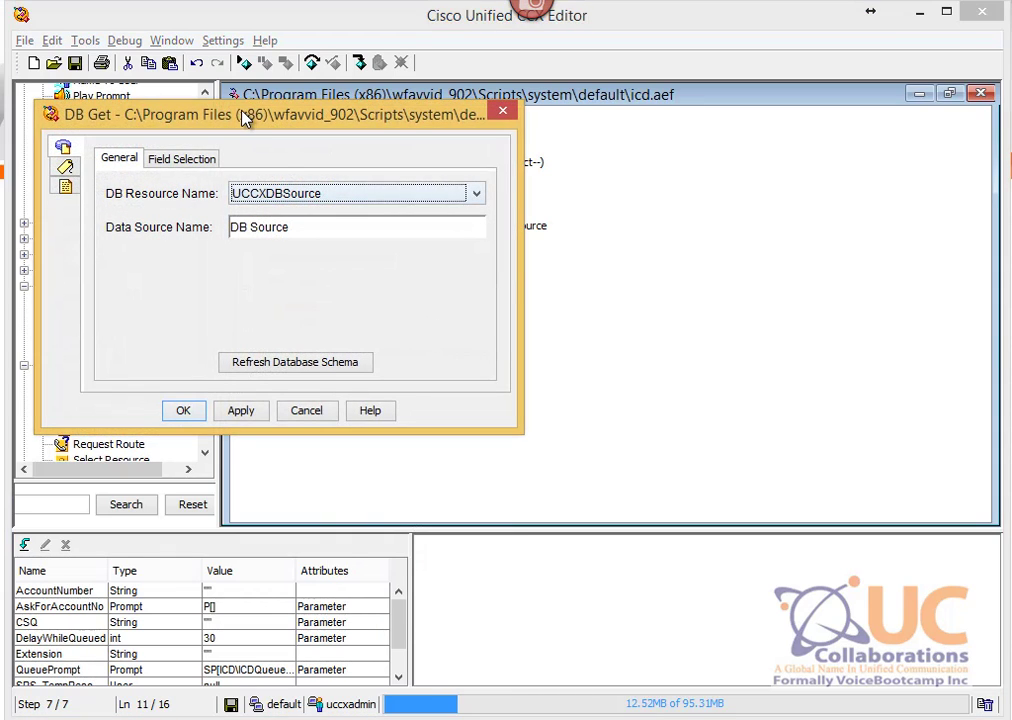
drag(245, 118, 569, 175)
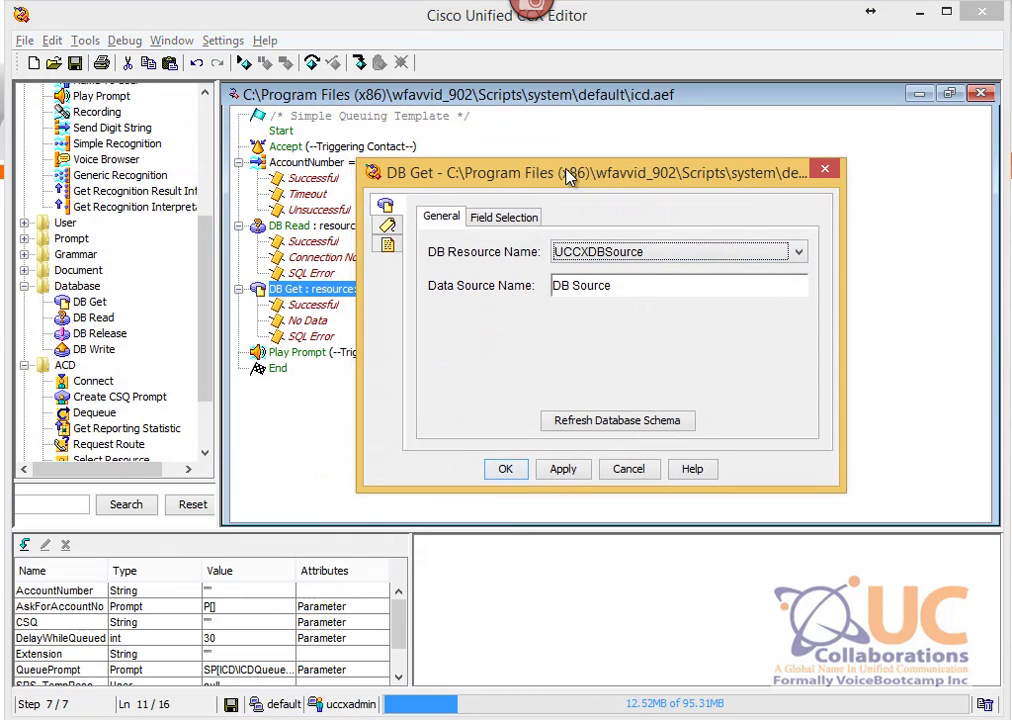
click(505, 220)
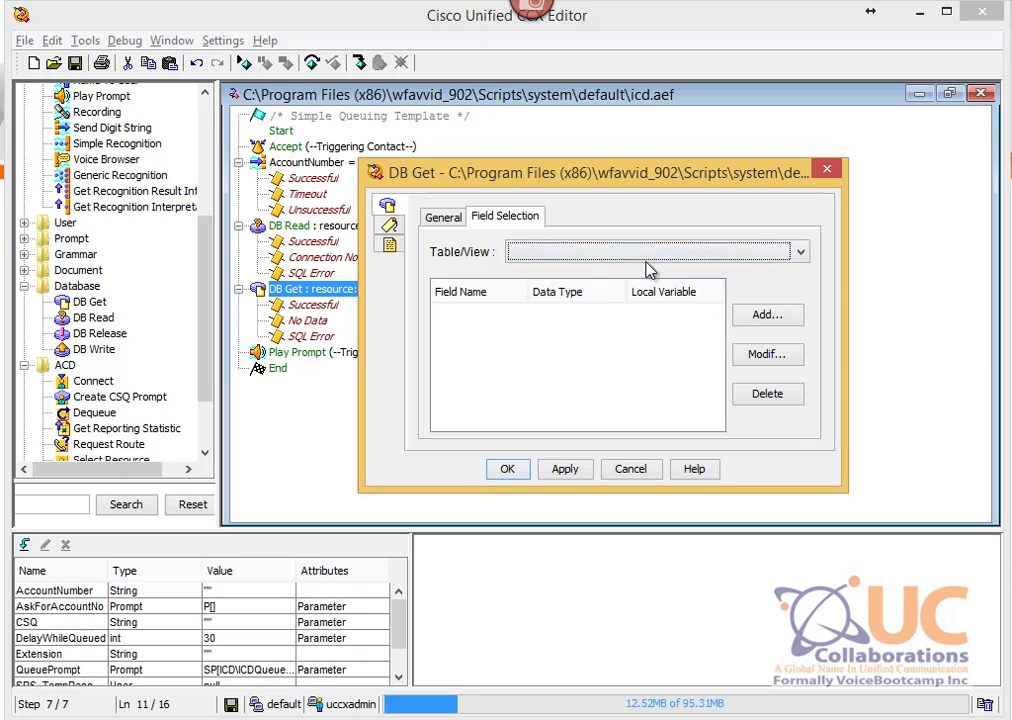
click(503, 245)
click(429, 217)
click(429, 217)
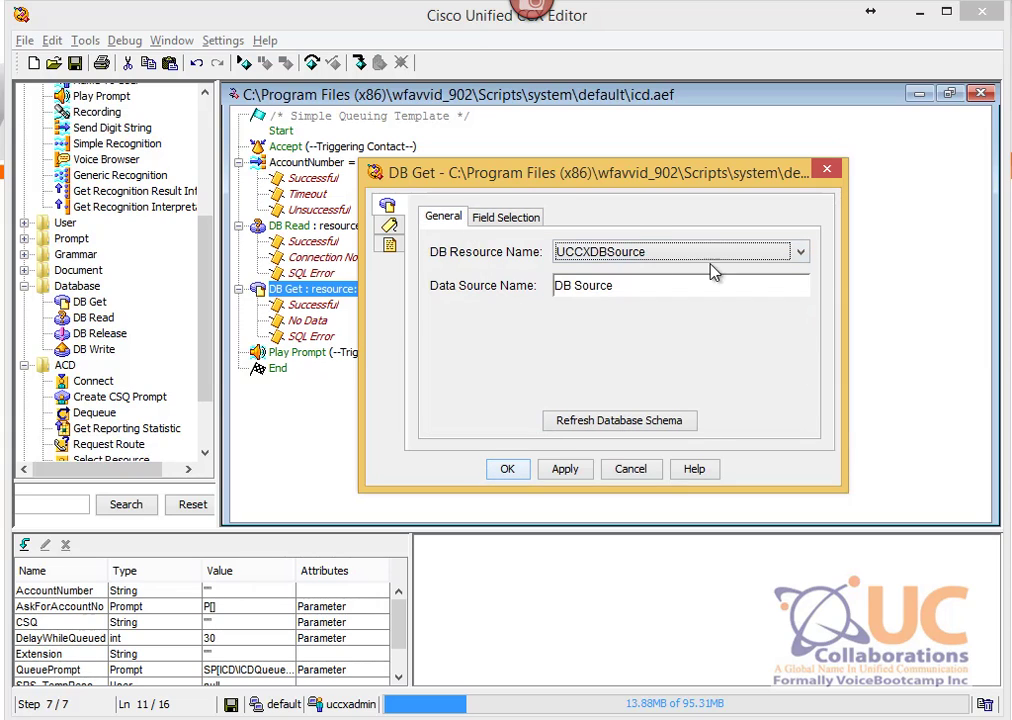
click(627, 258)
click(625, 258)
click(490, 218)
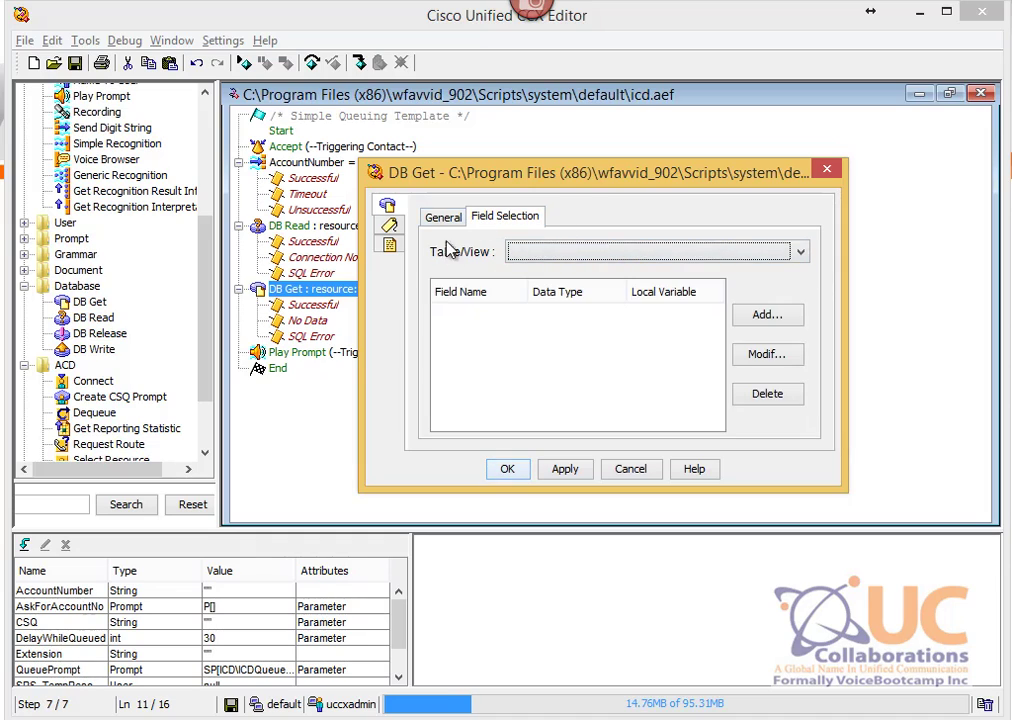
click(604, 258)
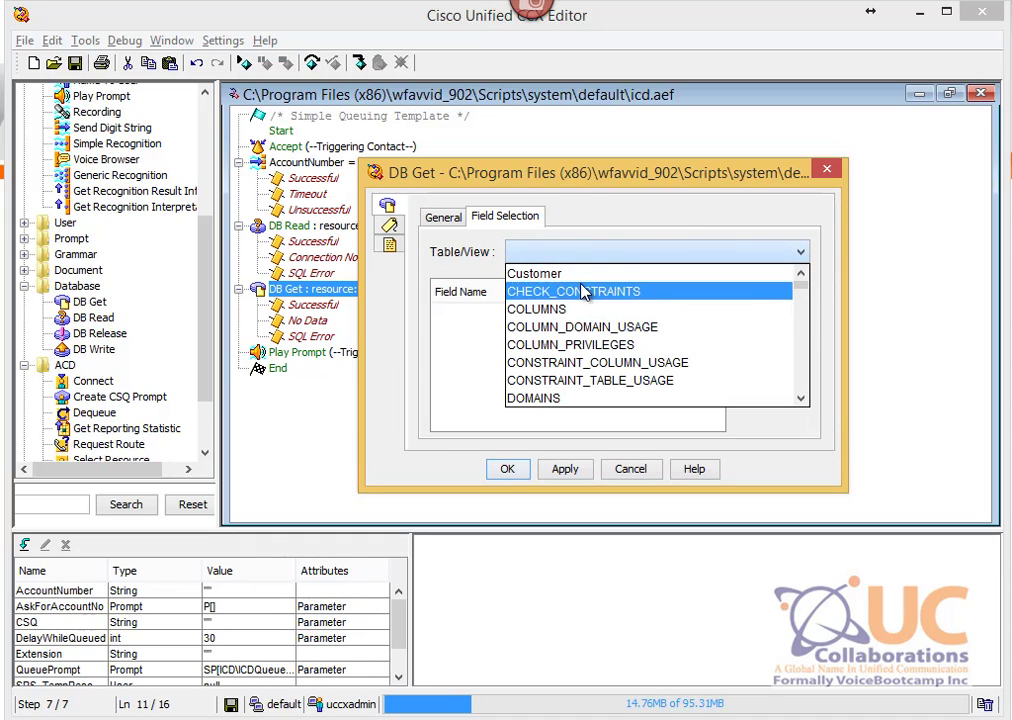
click(590, 274)
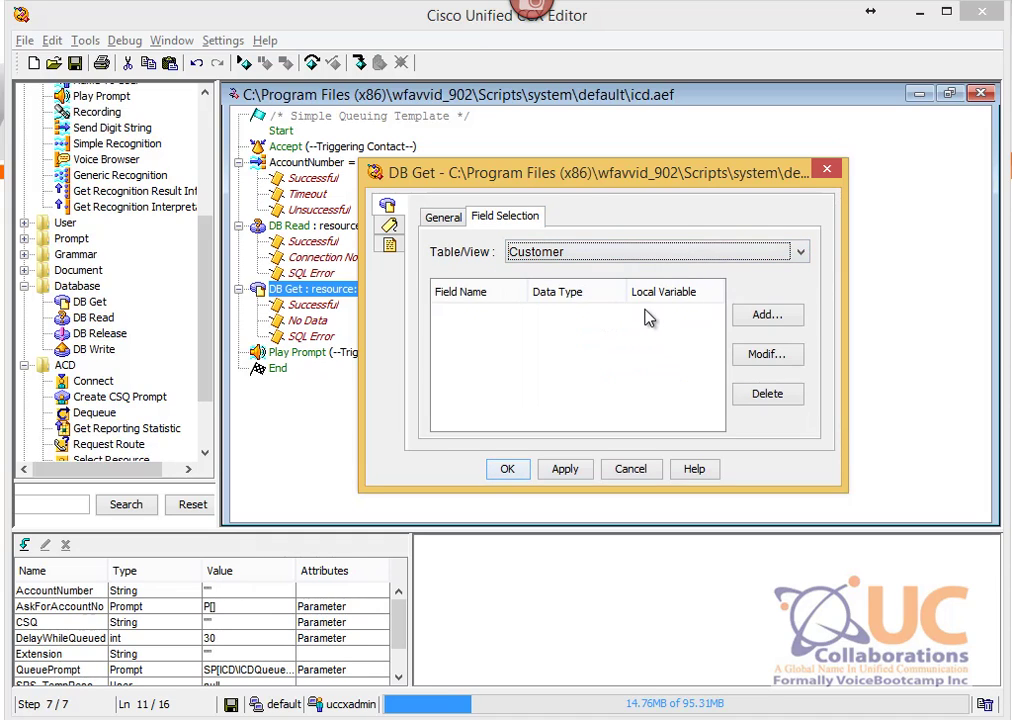
Step: Map the AccountNo column to the AccountNumber variable
click(781, 320)
drag(80, 95, 592, 195)
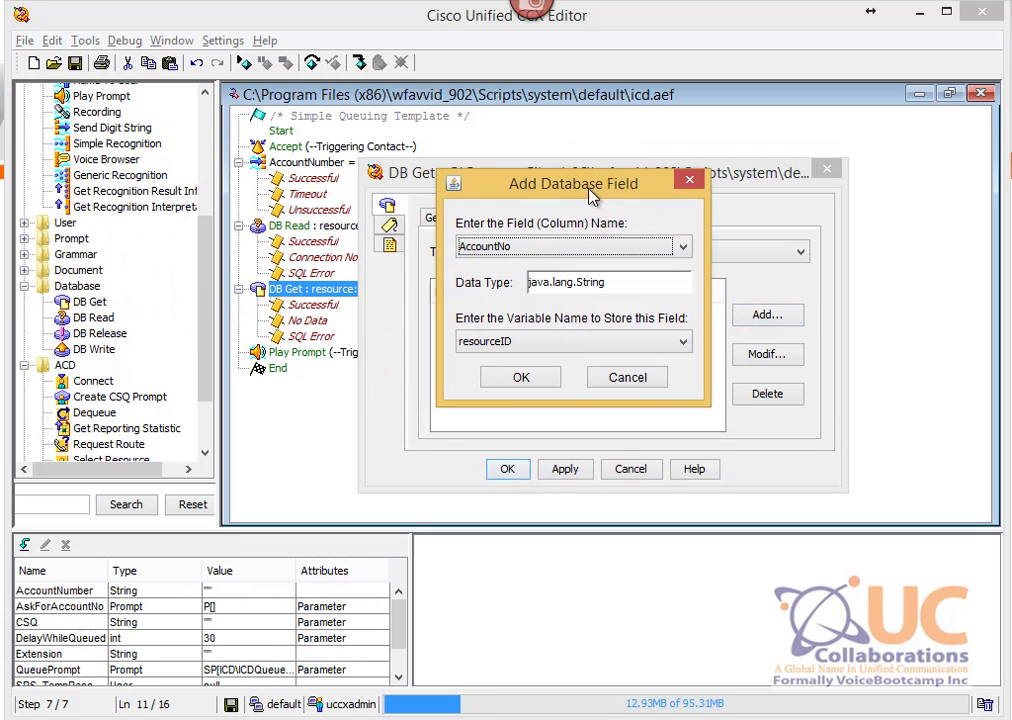
click(496, 254)
click(488, 262)
click(601, 342)
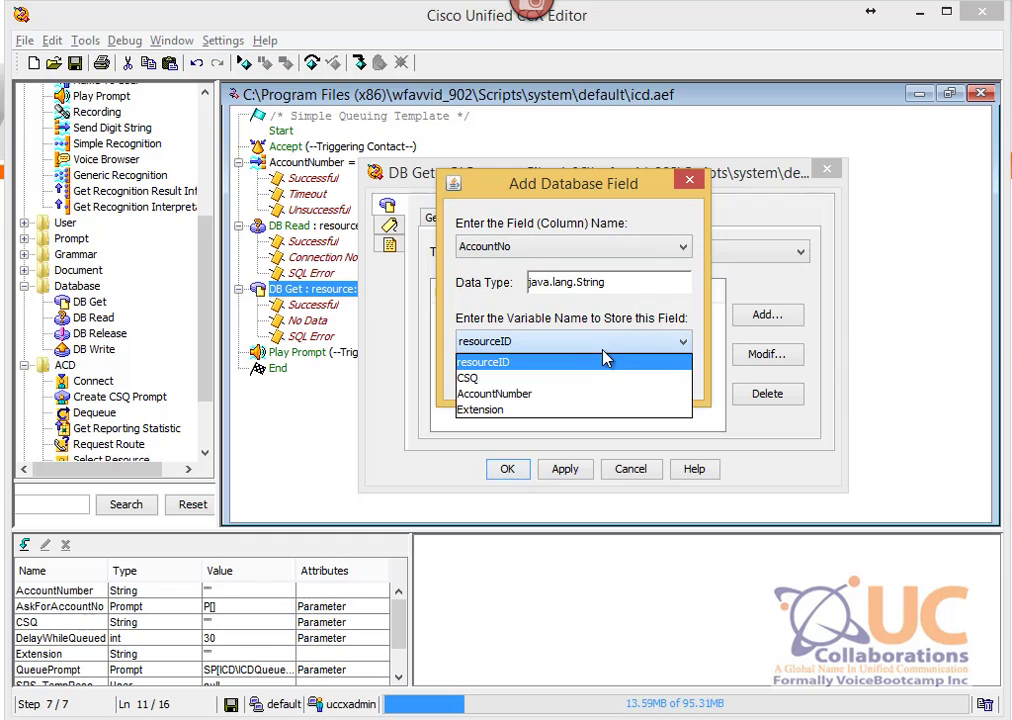
click(567, 394)
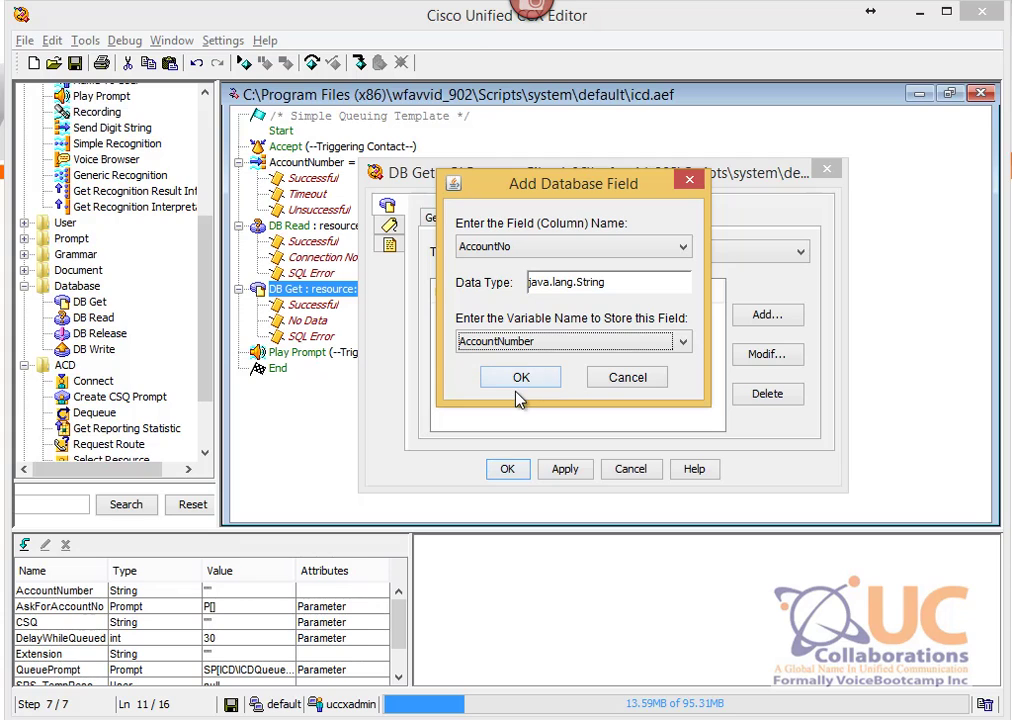
click(543, 379)
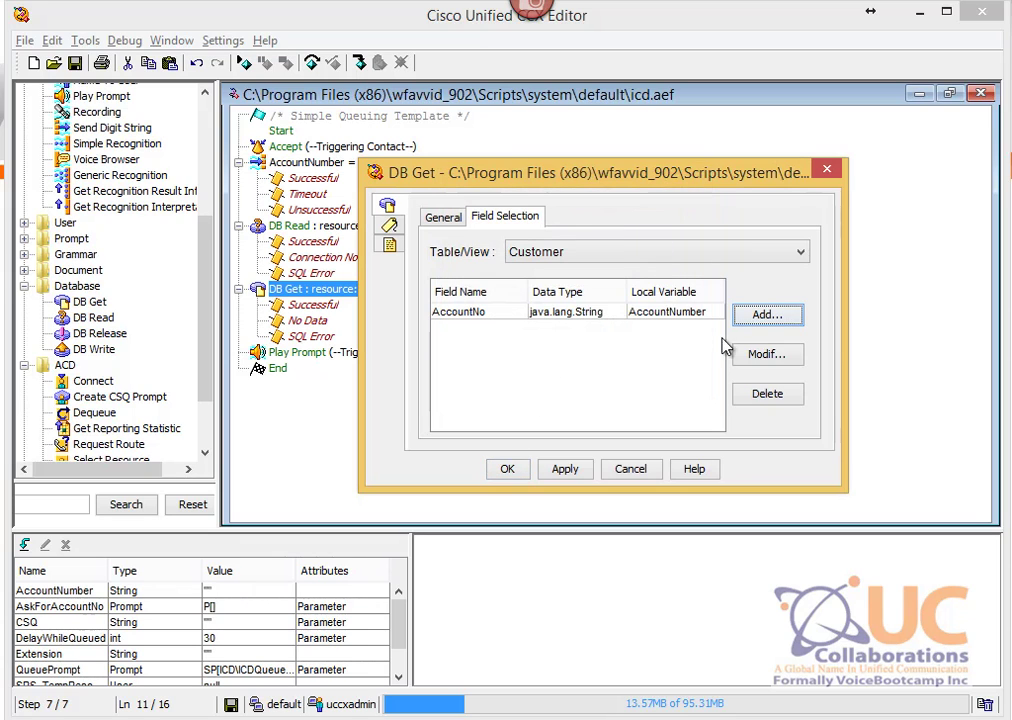
Step: Map the Extention column to the Extension variable and apply the DB Get settings
click(767, 317)
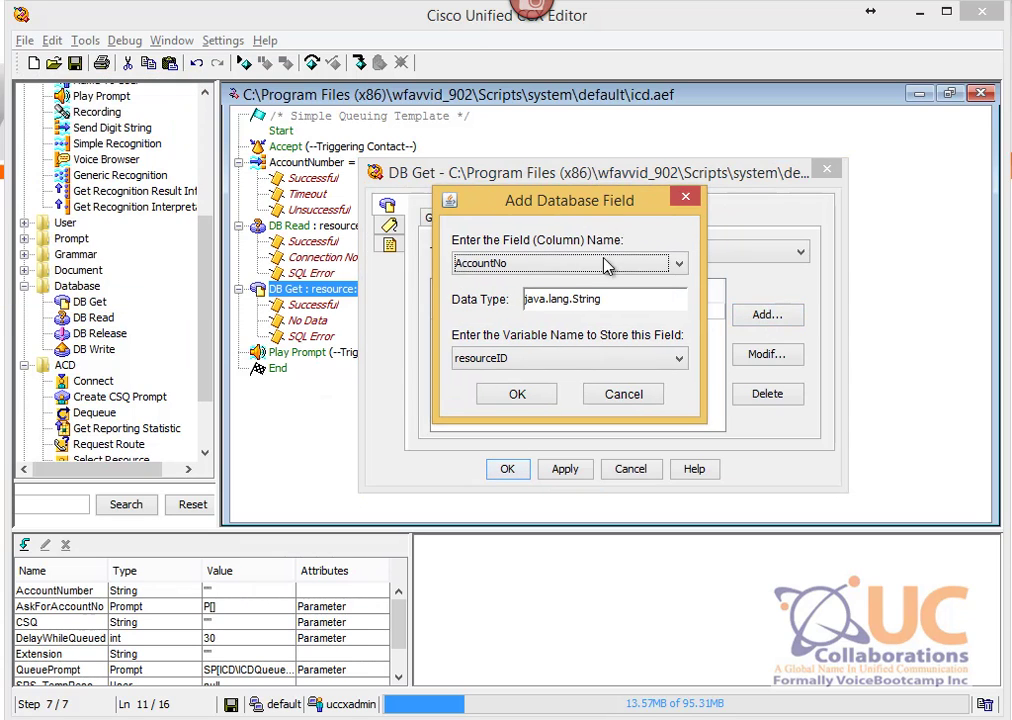
click(569, 265)
click(519, 331)
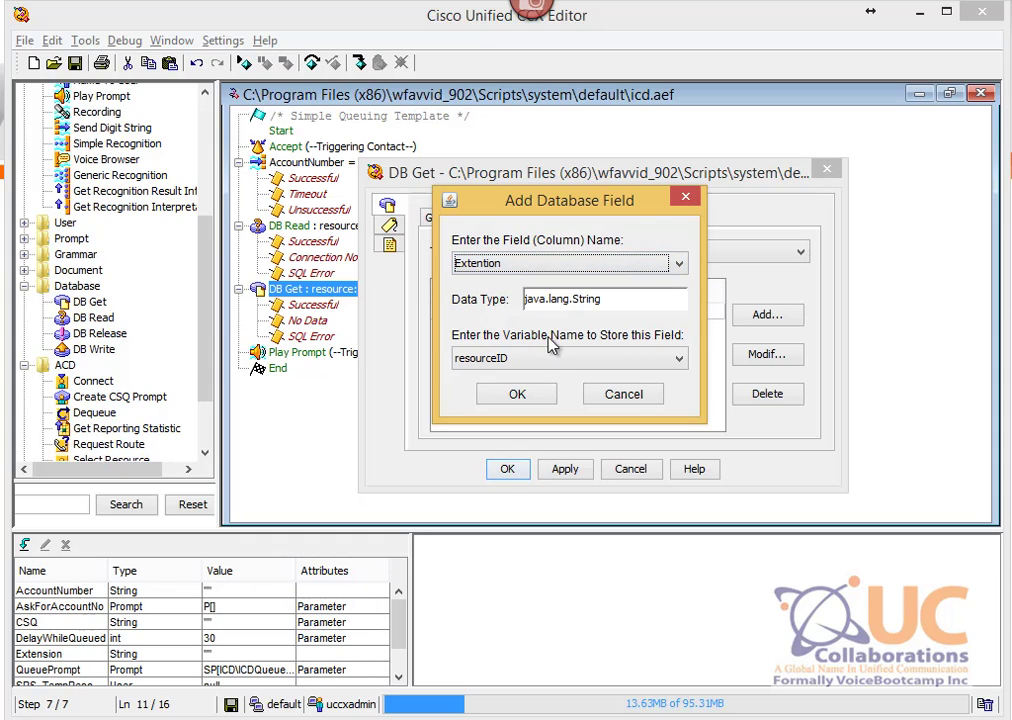
click(548, 357)
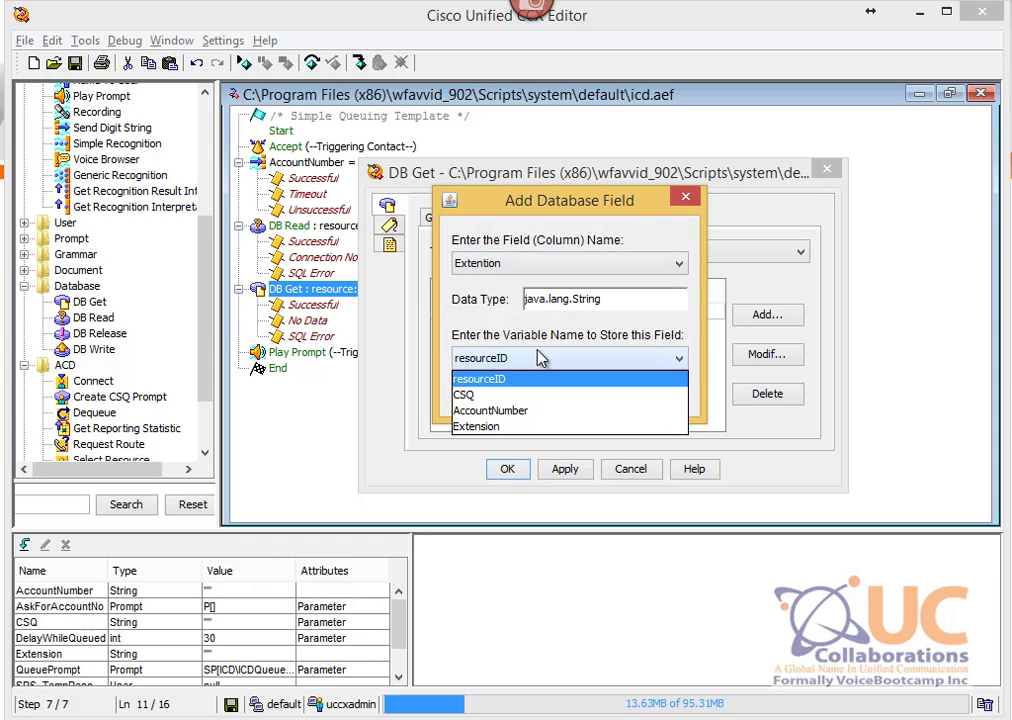
click(513, 424)
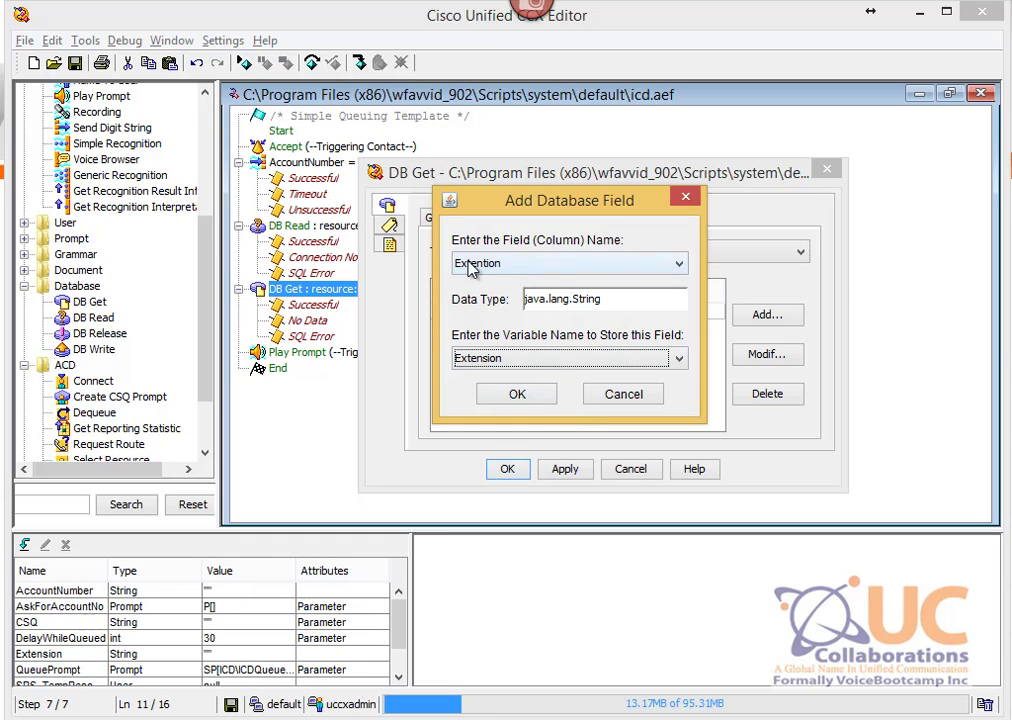
click(516, 393)
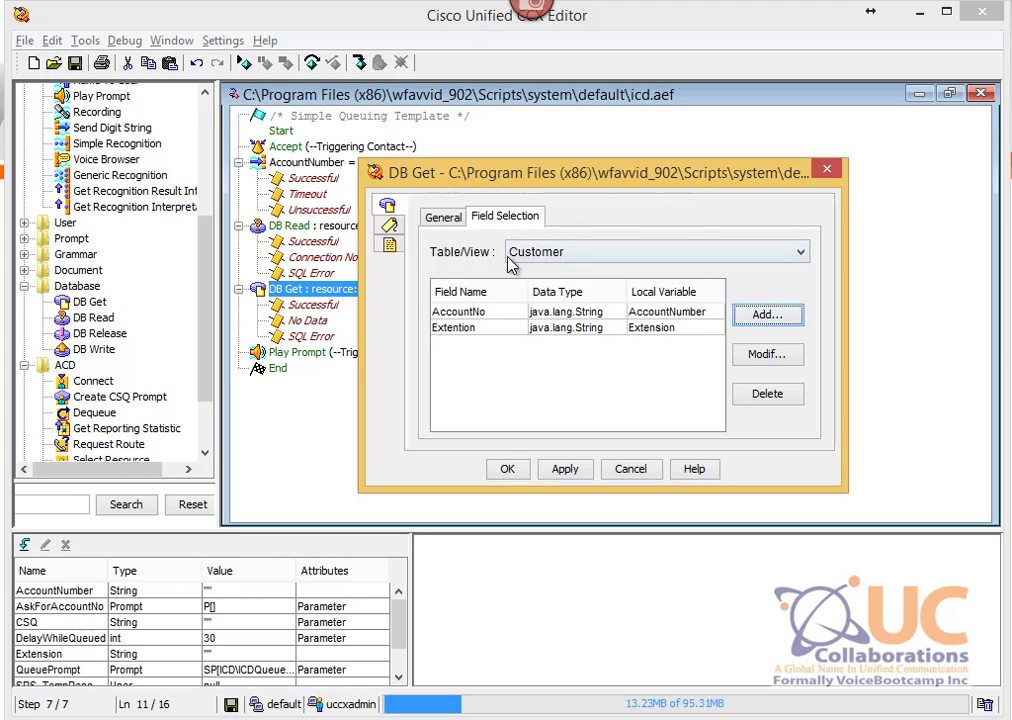
click(470, 314)
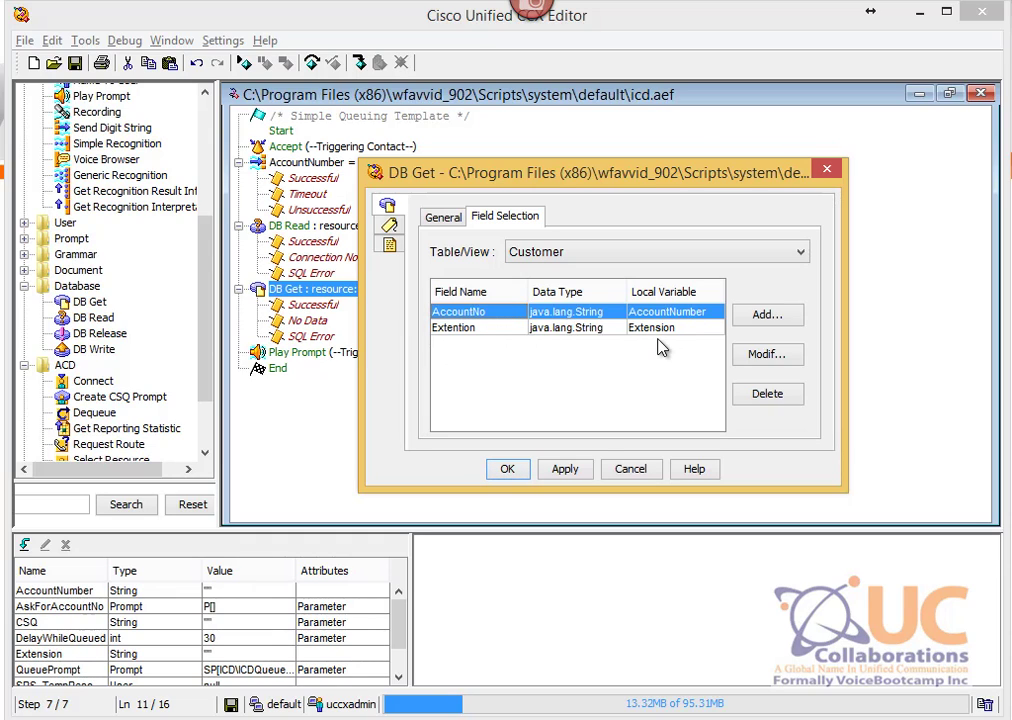
click(507, 469)
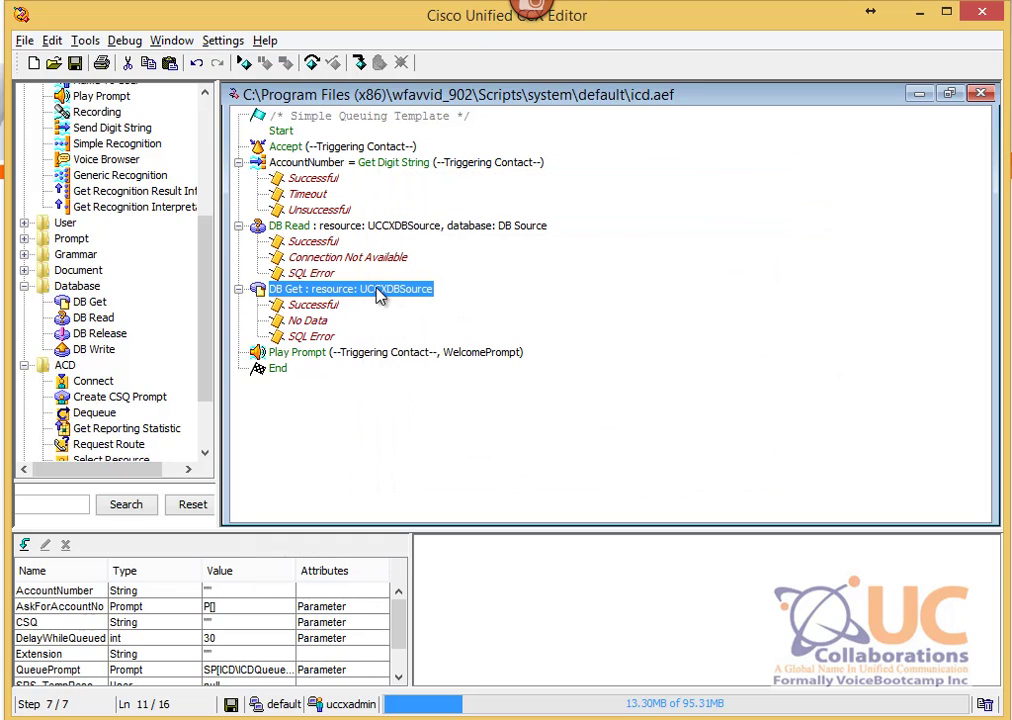
click(310, 305)
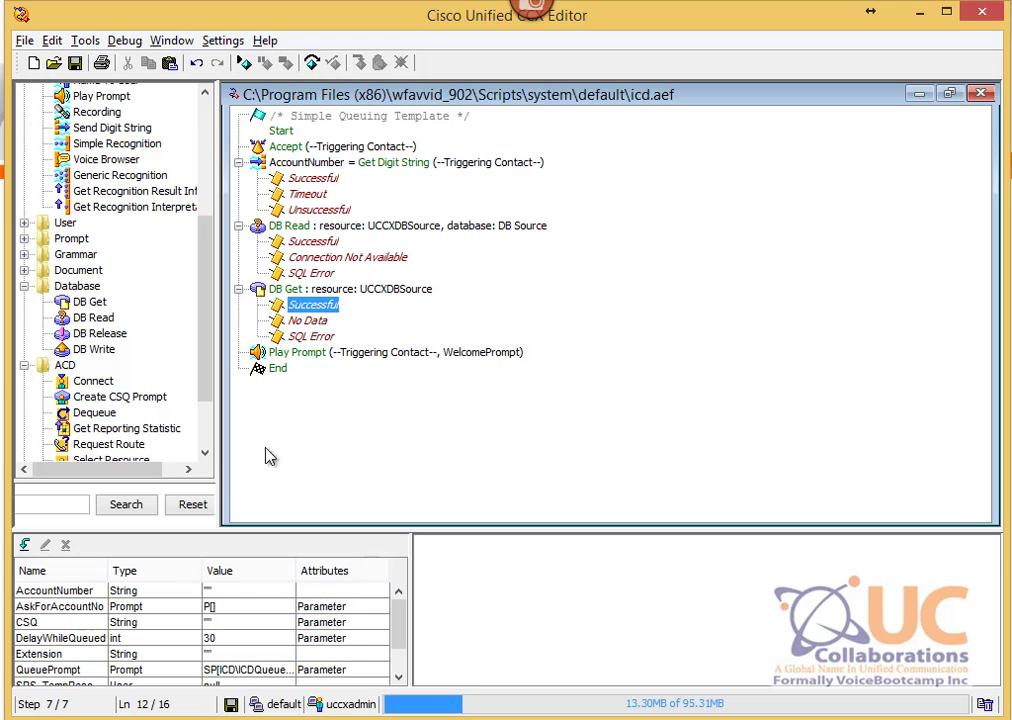
scroll(199, 321, up, 3)
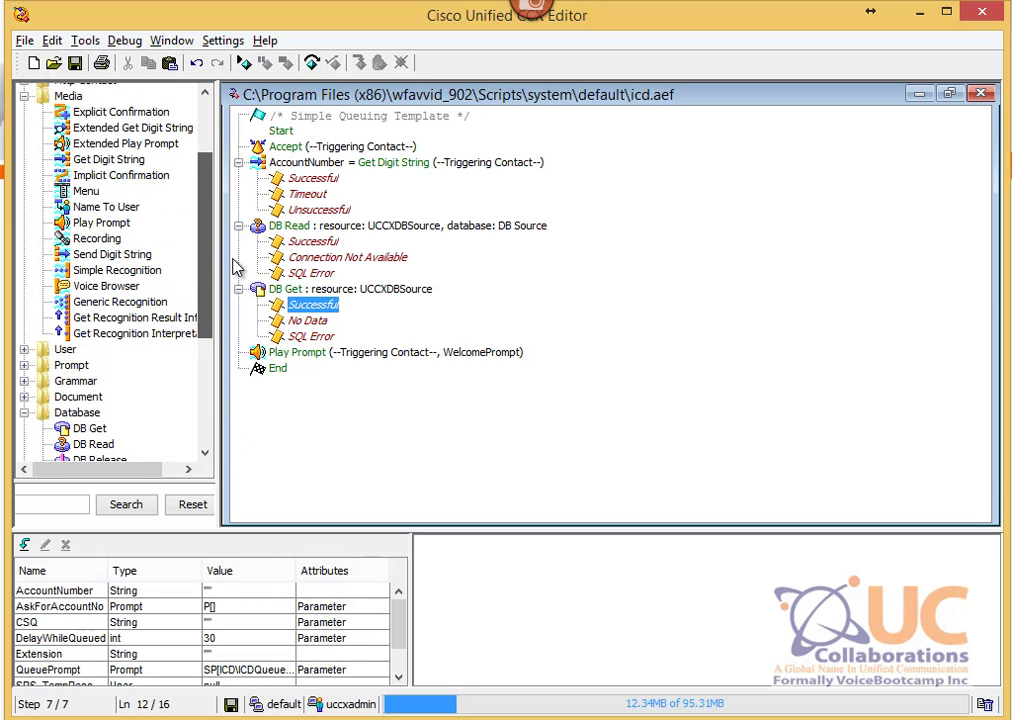
scroll(199, 280, down, 1)
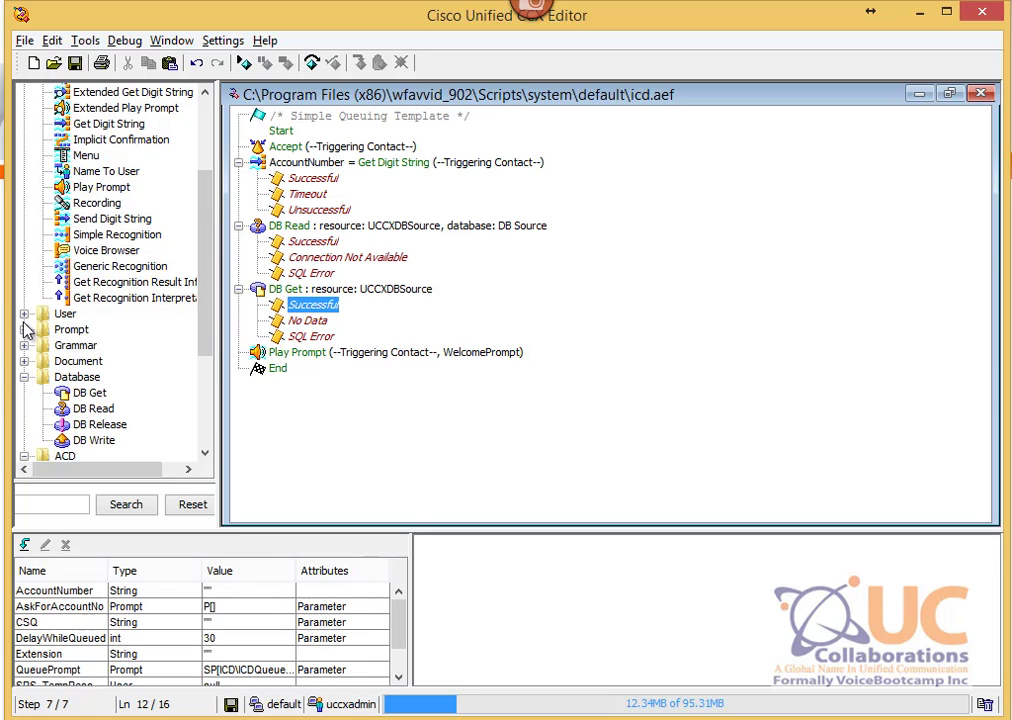
scroll(205, 240, up, 3)
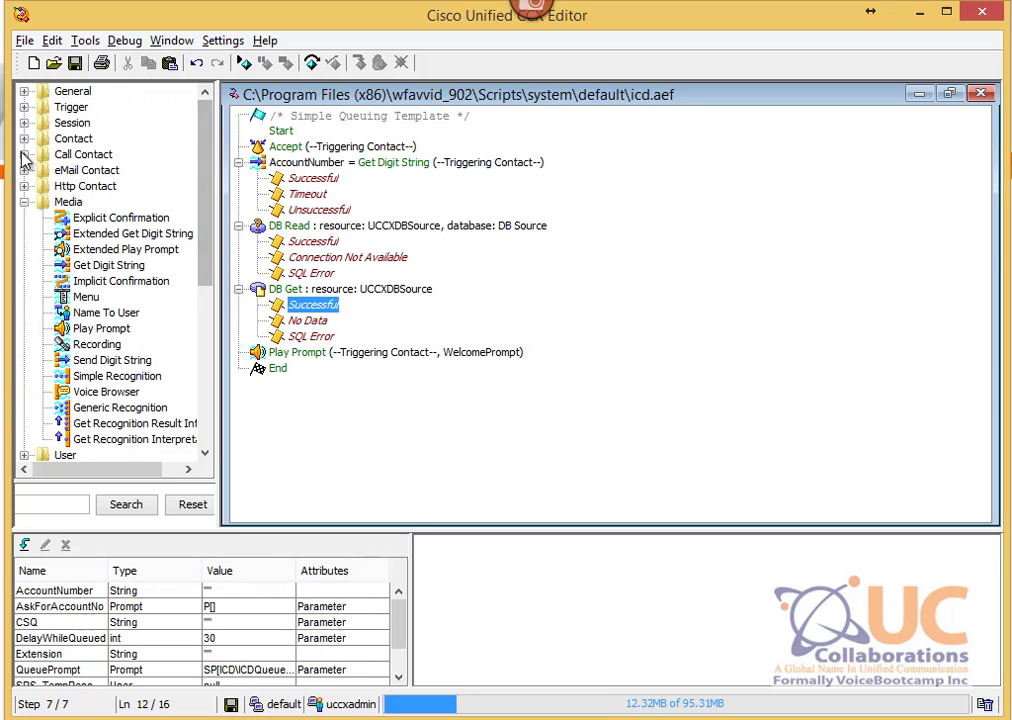
click(24, 155)
click(112, 203)
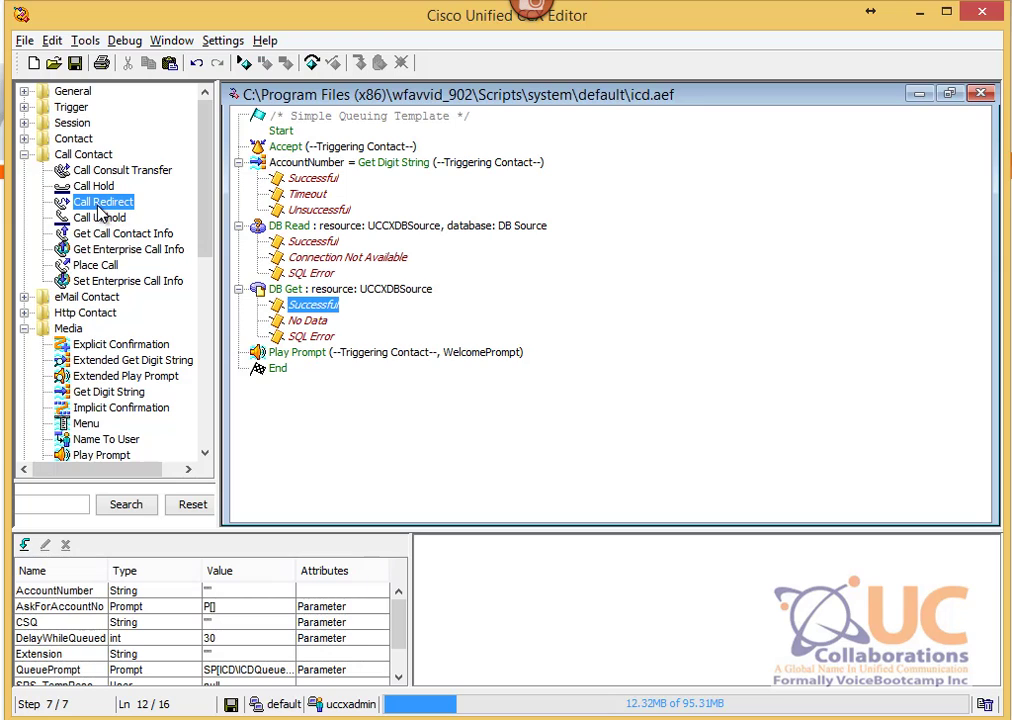
drag(100, 210, 270, 305)
right_click(340, 324)
click(372, 340)
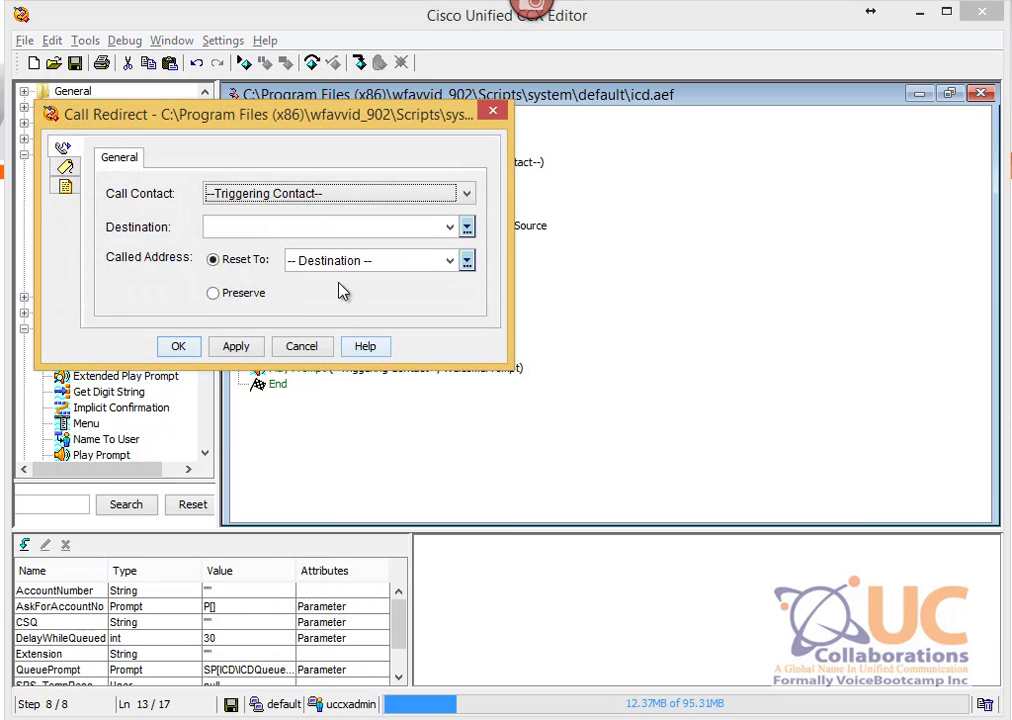
click(450, 228)
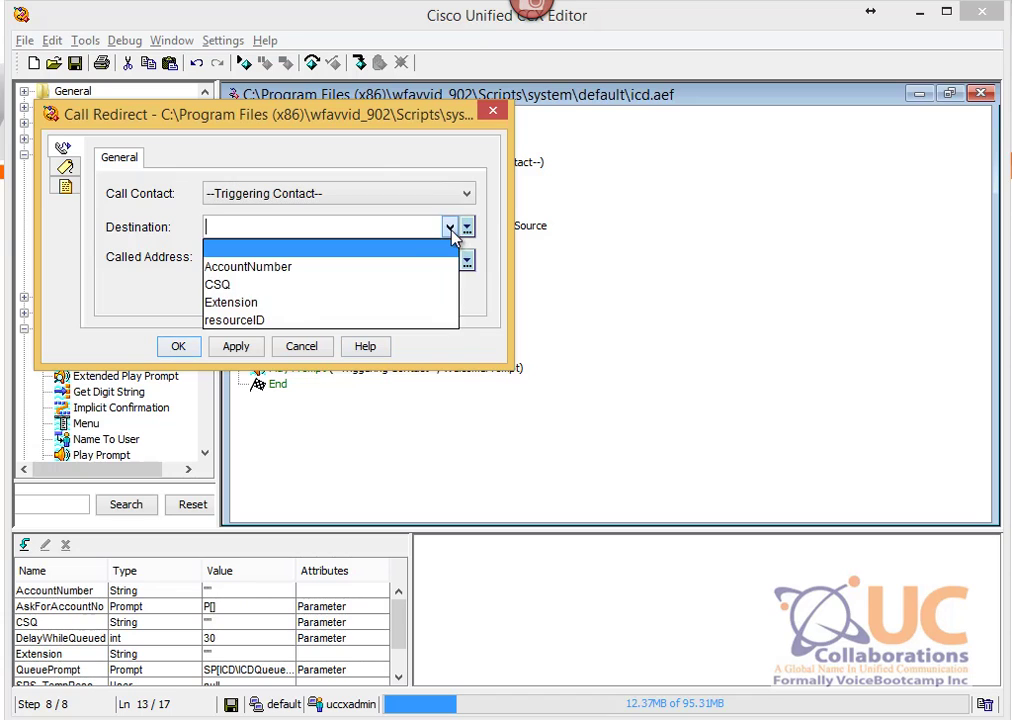
click(368, 302)
click(180, 346)
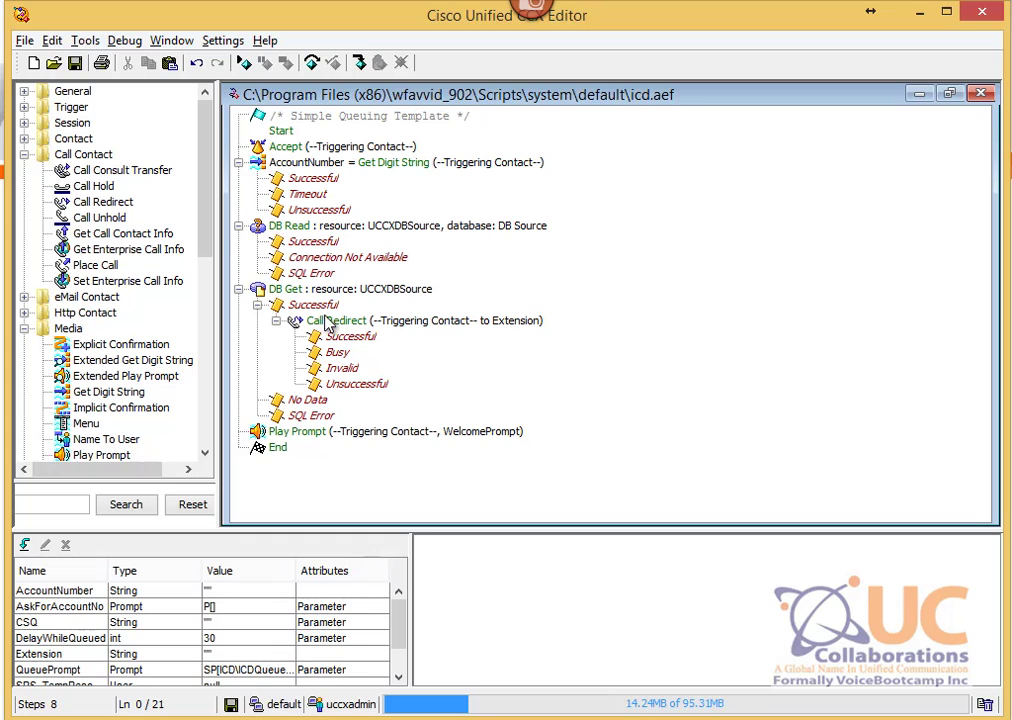
click(331, 290)
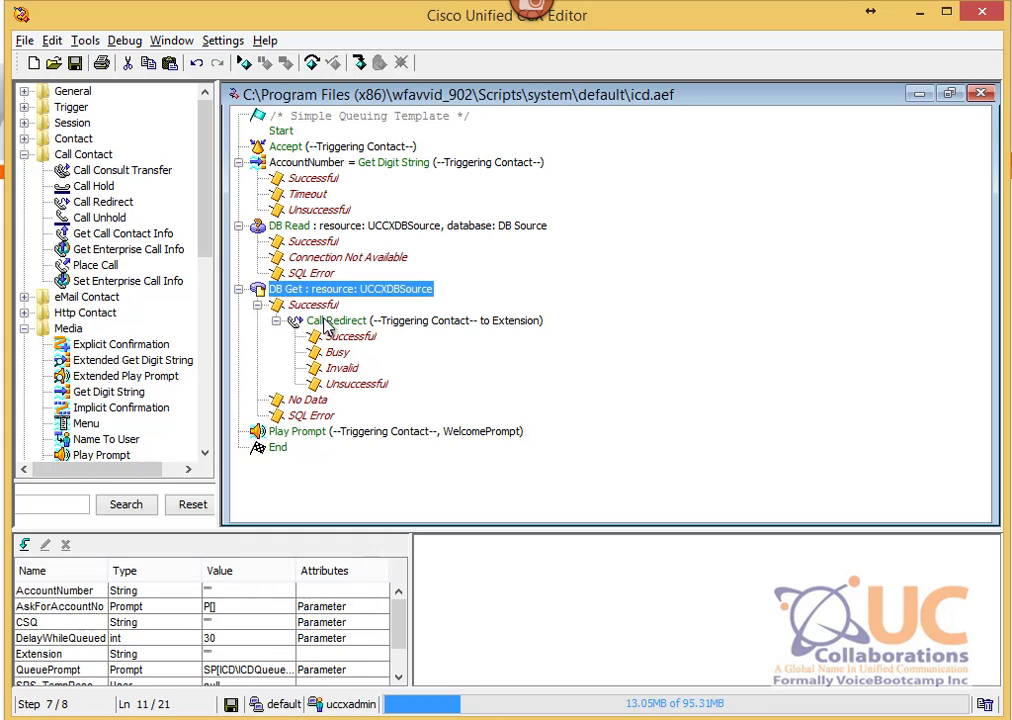
click(324, 322)
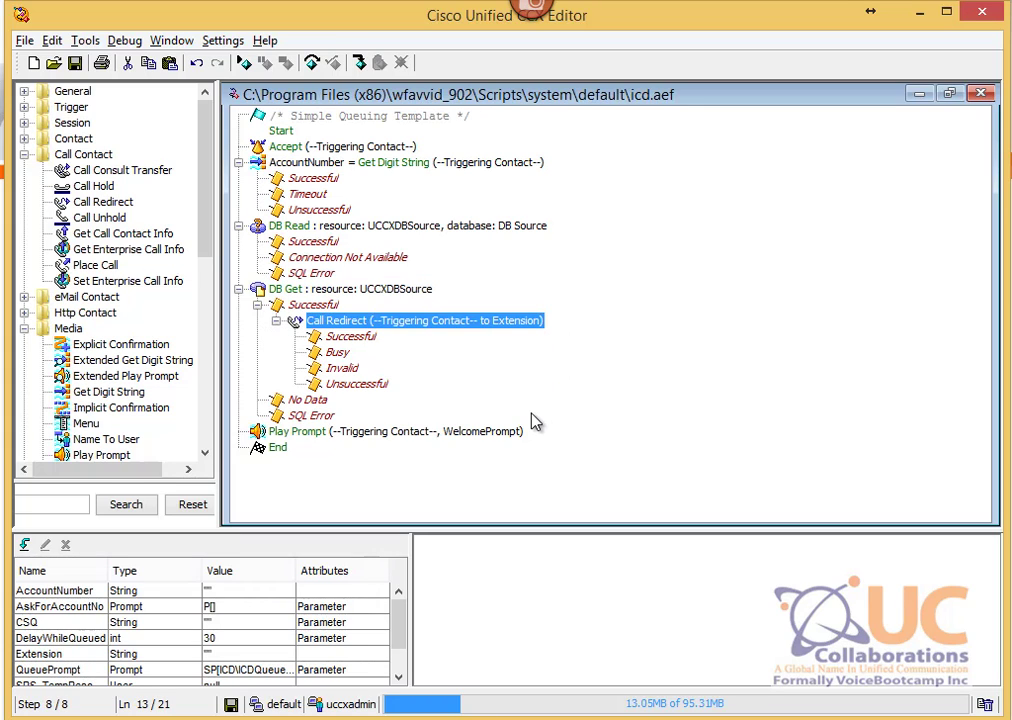
click(380, 432)
Step: Cut the Play Prompt step from the script, then bring up the DB Read step's actions
right_click(389, 442)
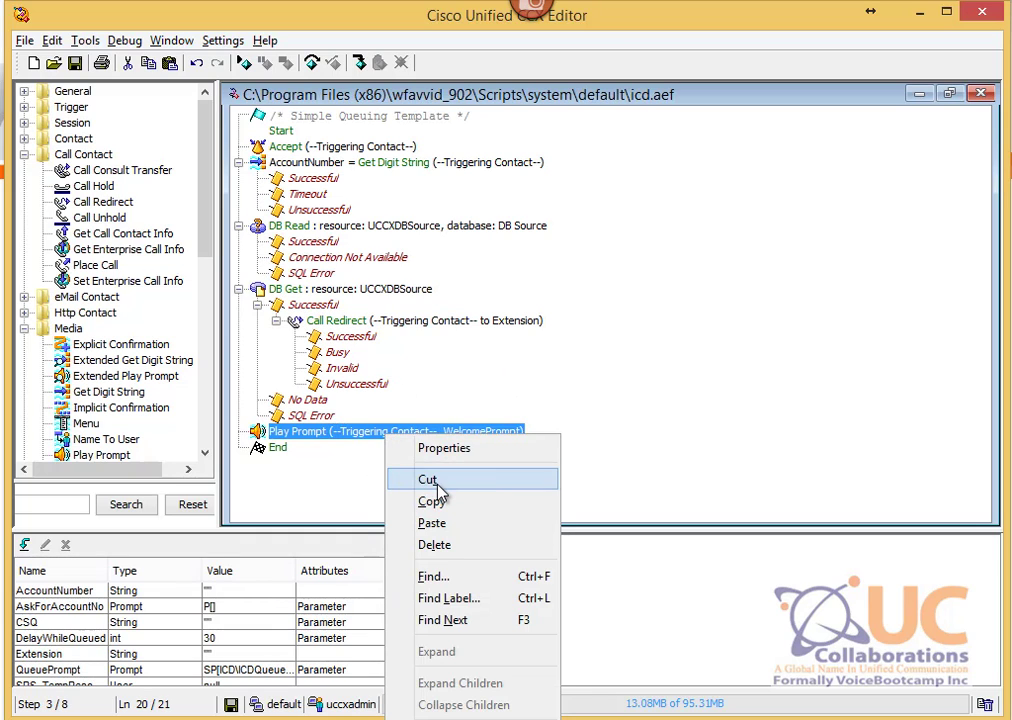
click(430, 480)
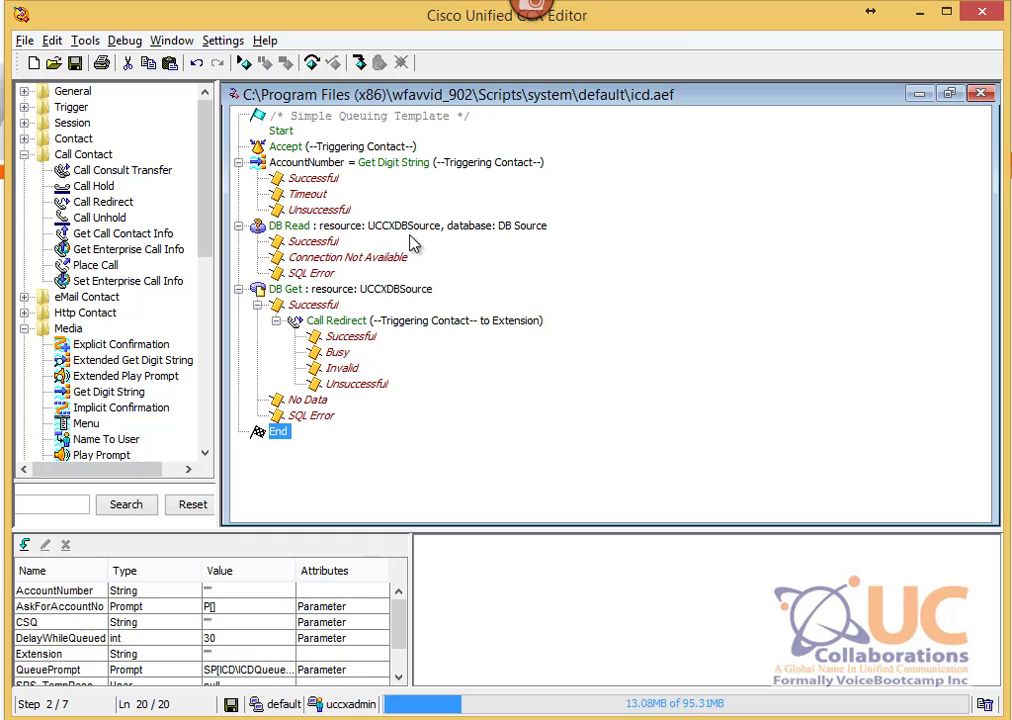
click(278, 118)
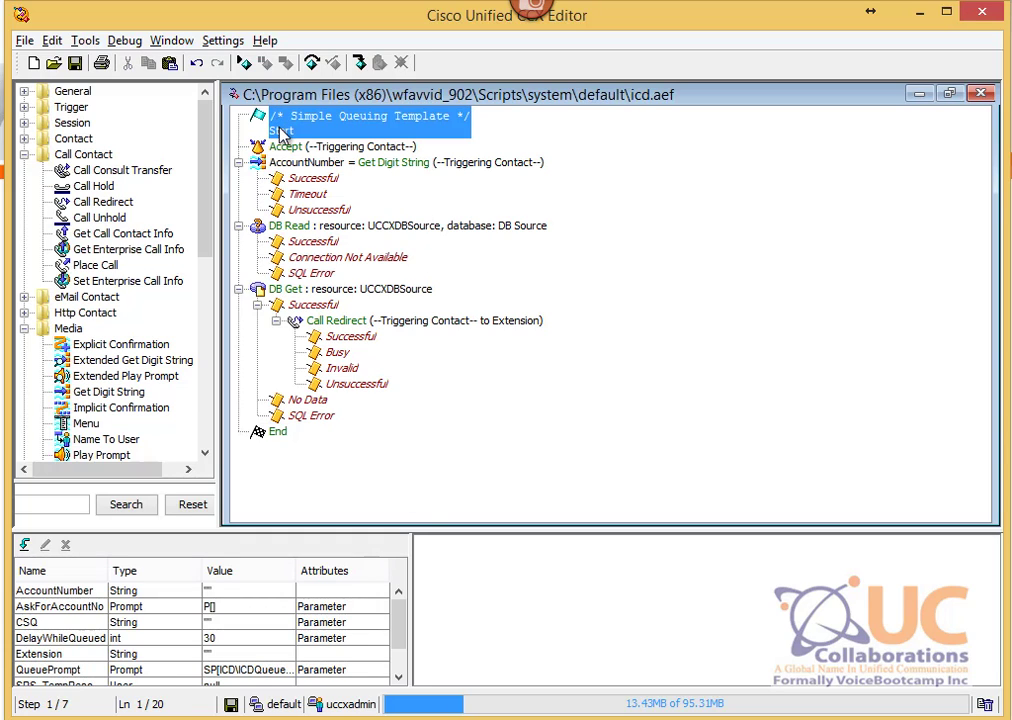
click(345, 163)
click(285, 146)
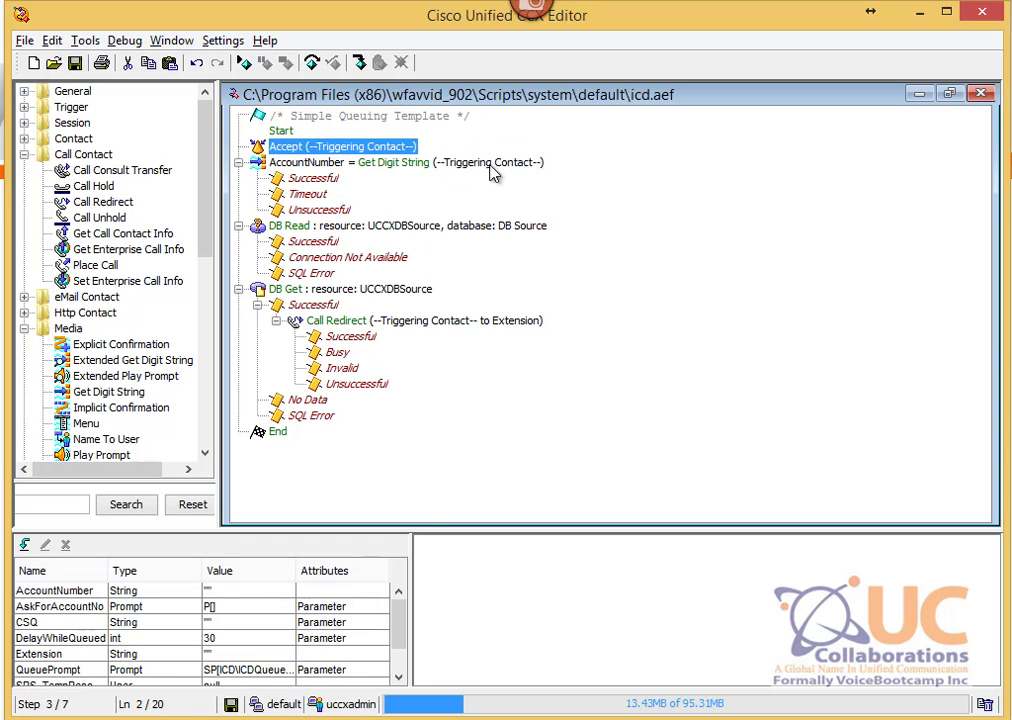
click(410, 163)
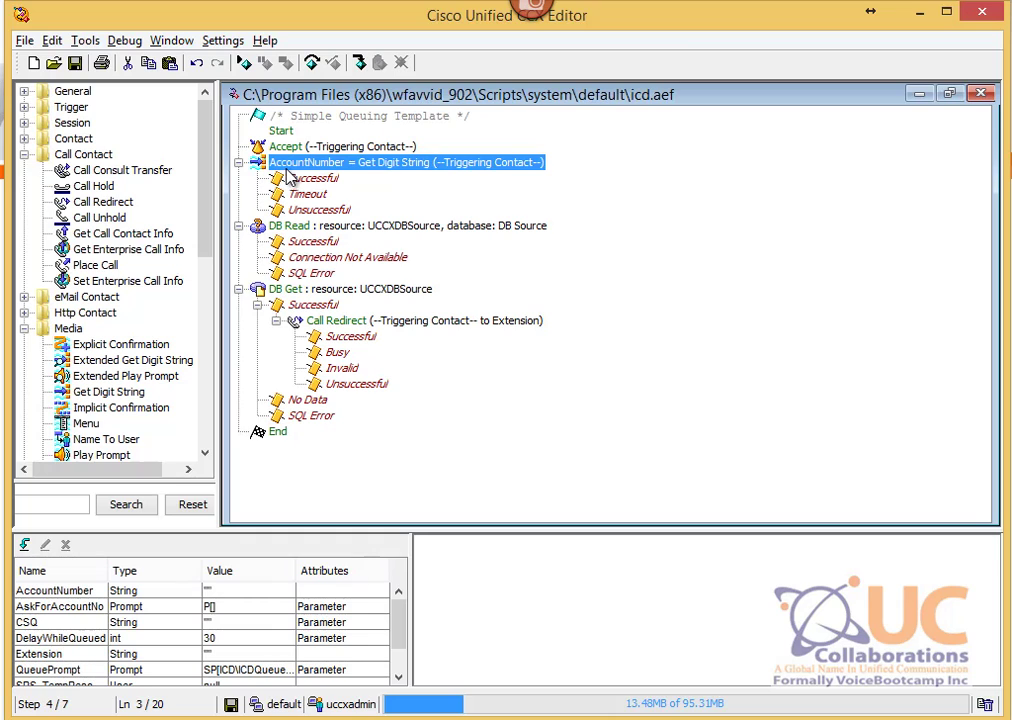
click(378, 233)
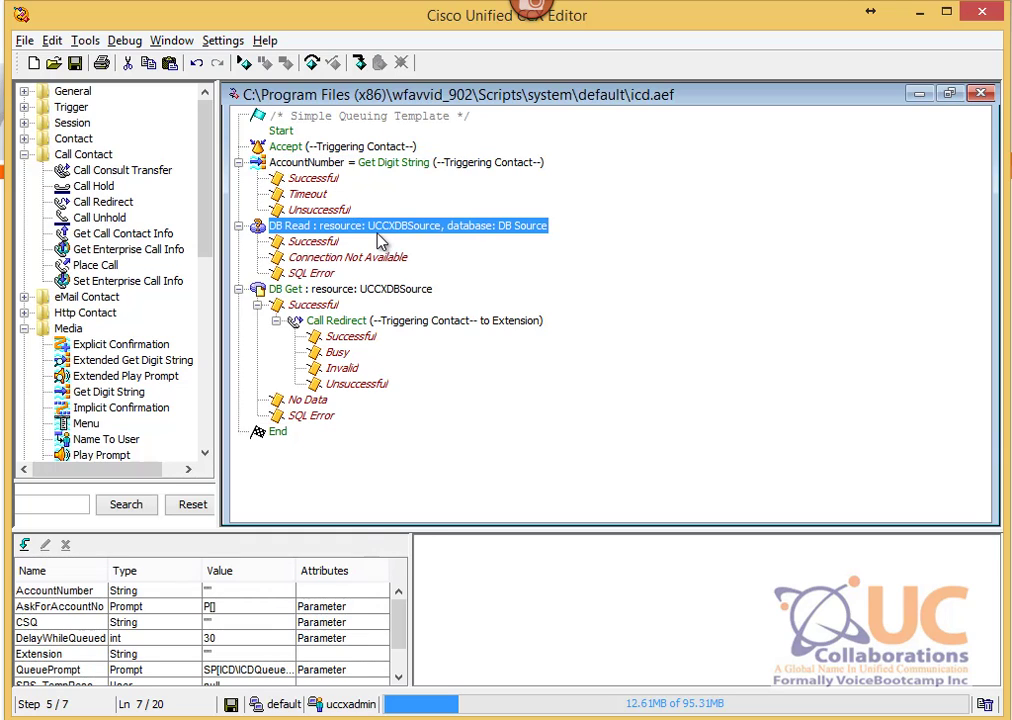
right_click(292, 231)
click(318, 248)
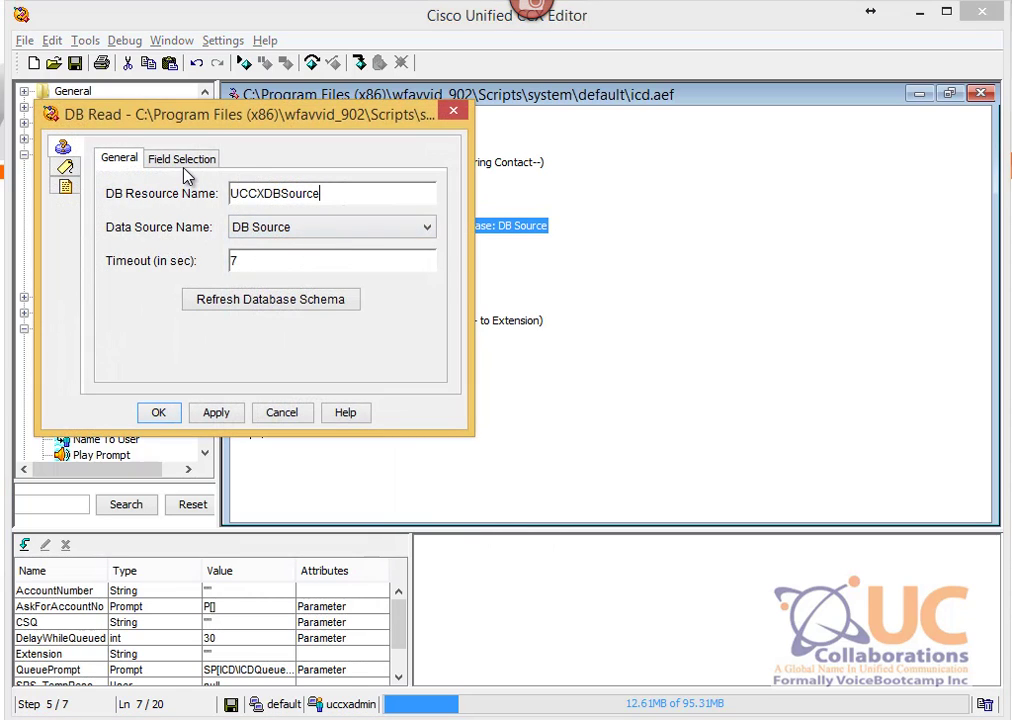
click(184, 168)
drag(235, 120, 457, 163)
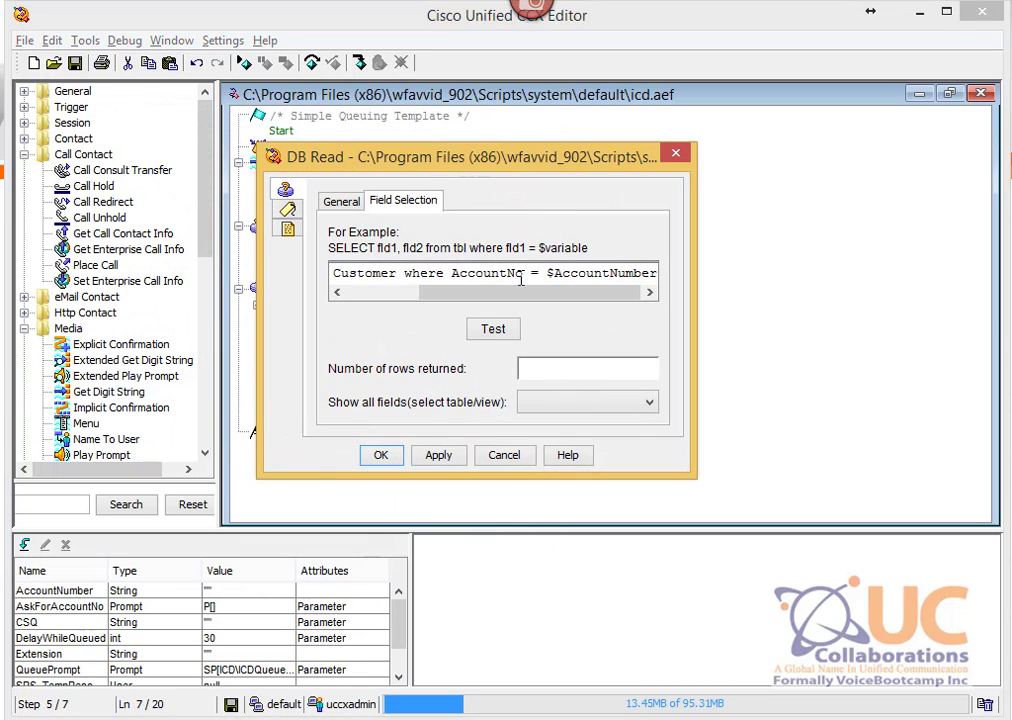
drag(376, 279, 346, 293)
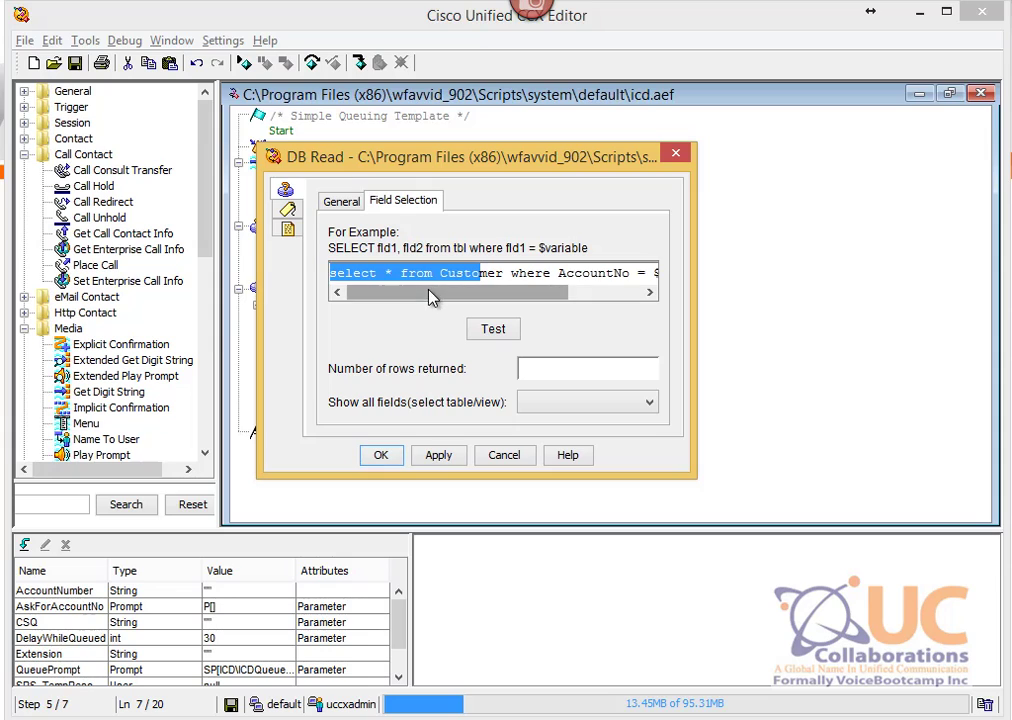
click(402, 274)
drag(449, 274, 679, 279)
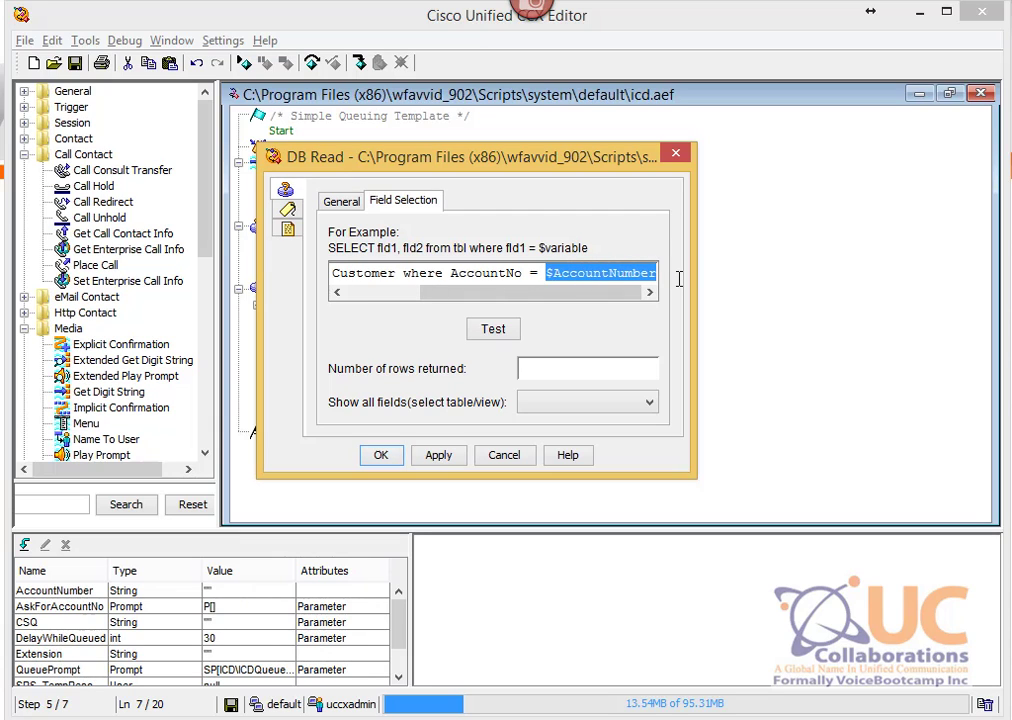
click(382, 458)
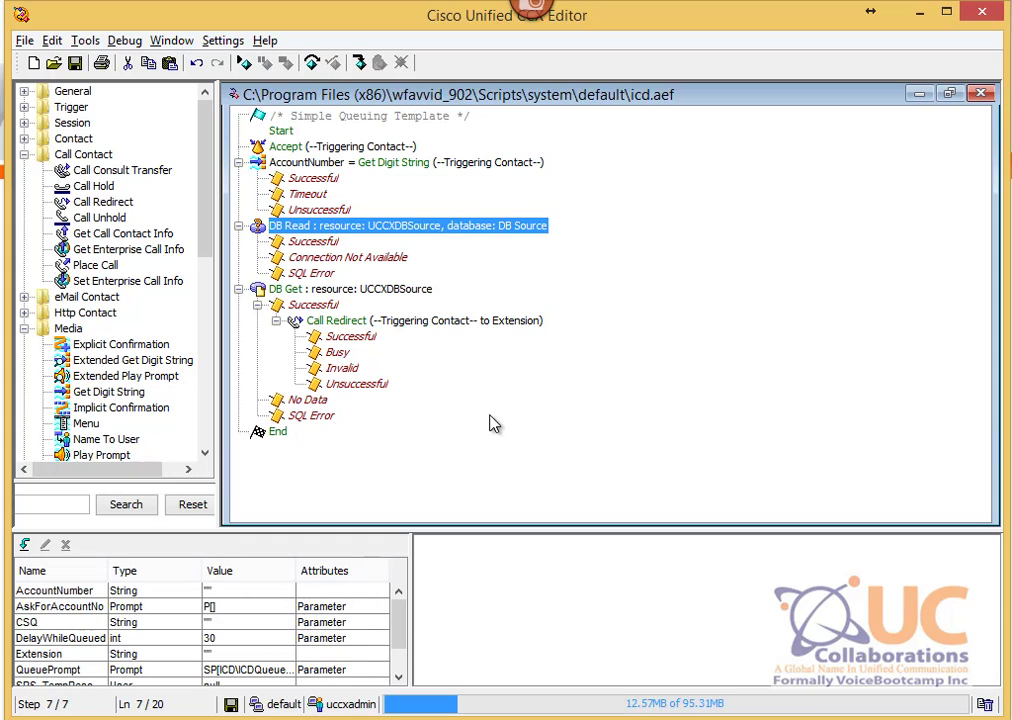
click(86, 41)
Step: Validate the script and dismiss the success message
click(104, 63)
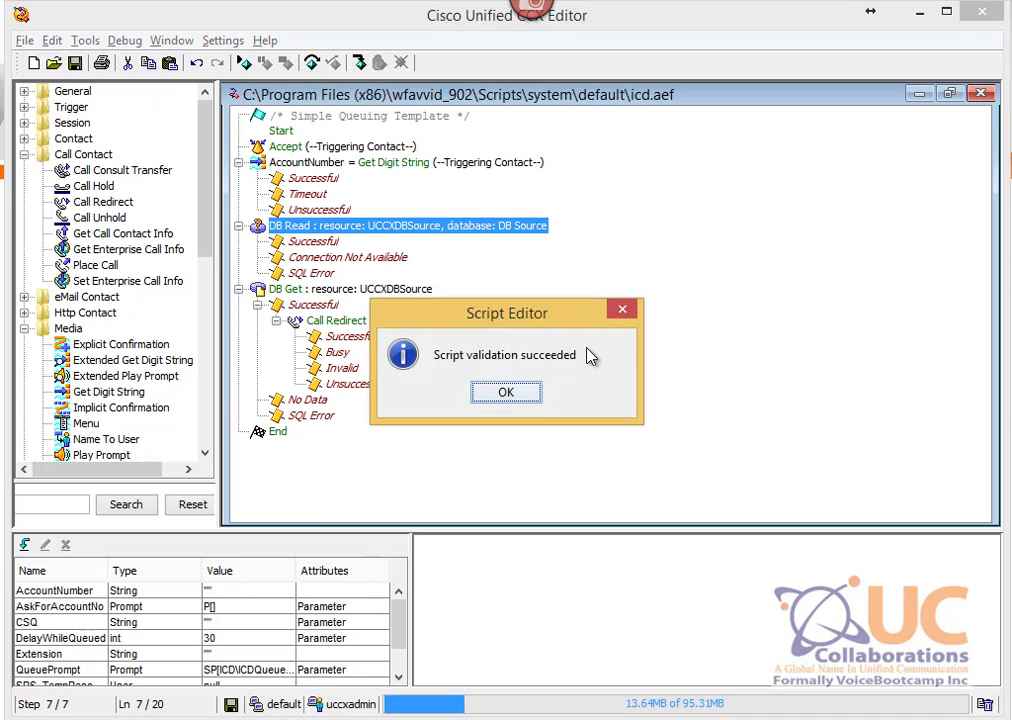
click(506, 392)
click(290, 289)
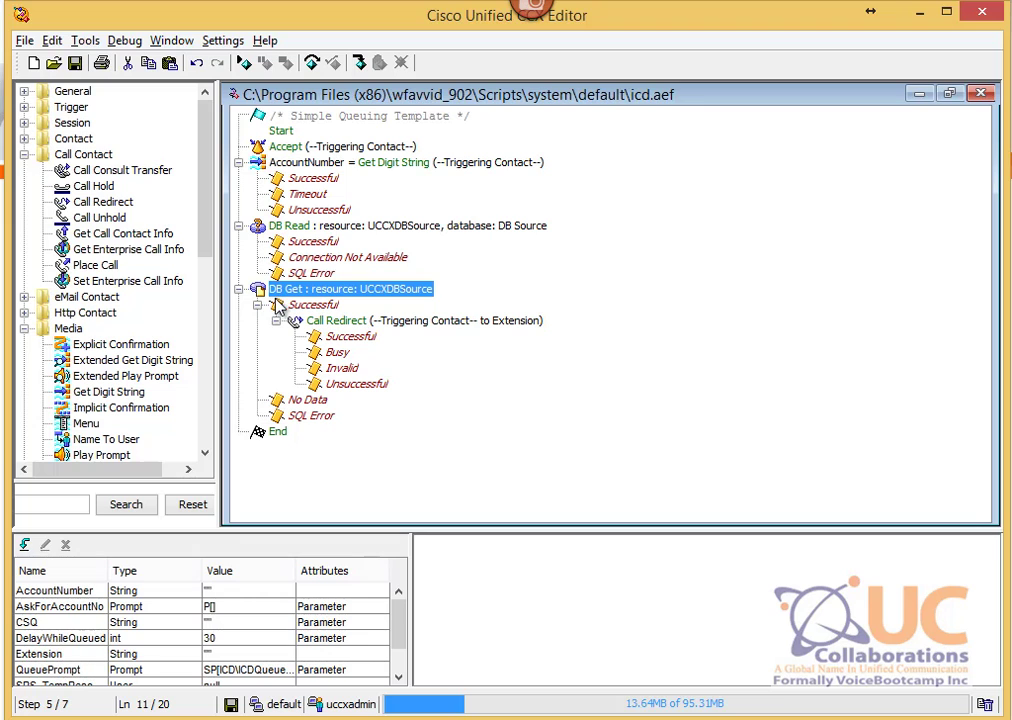
drag(208, 237, 70, 308)
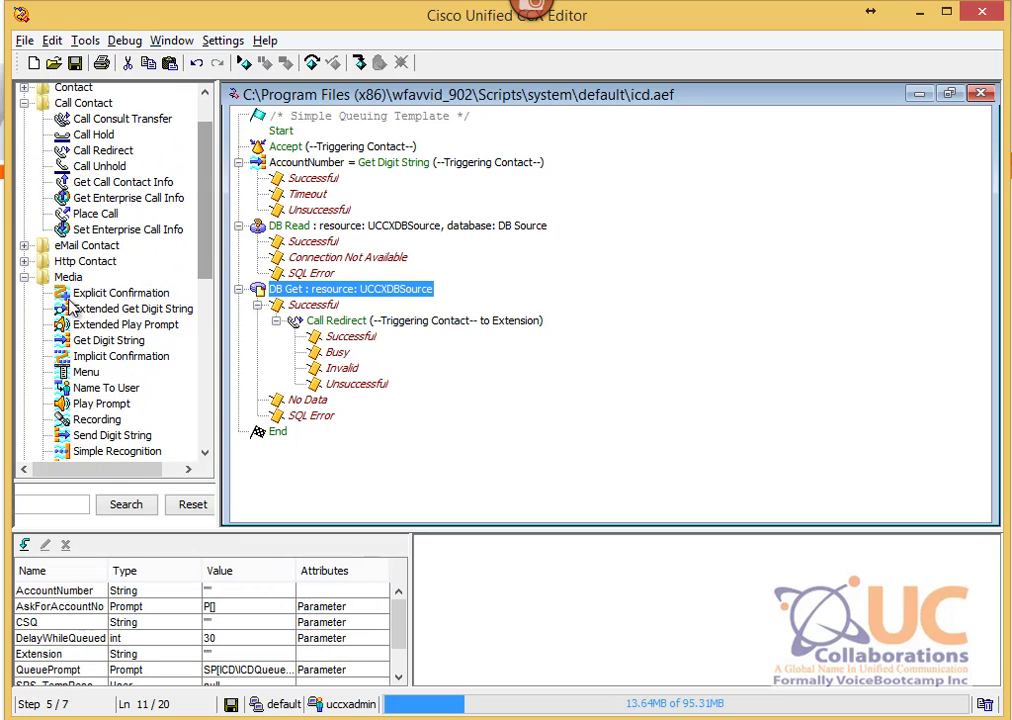
drag(201, 226, 205, 380)
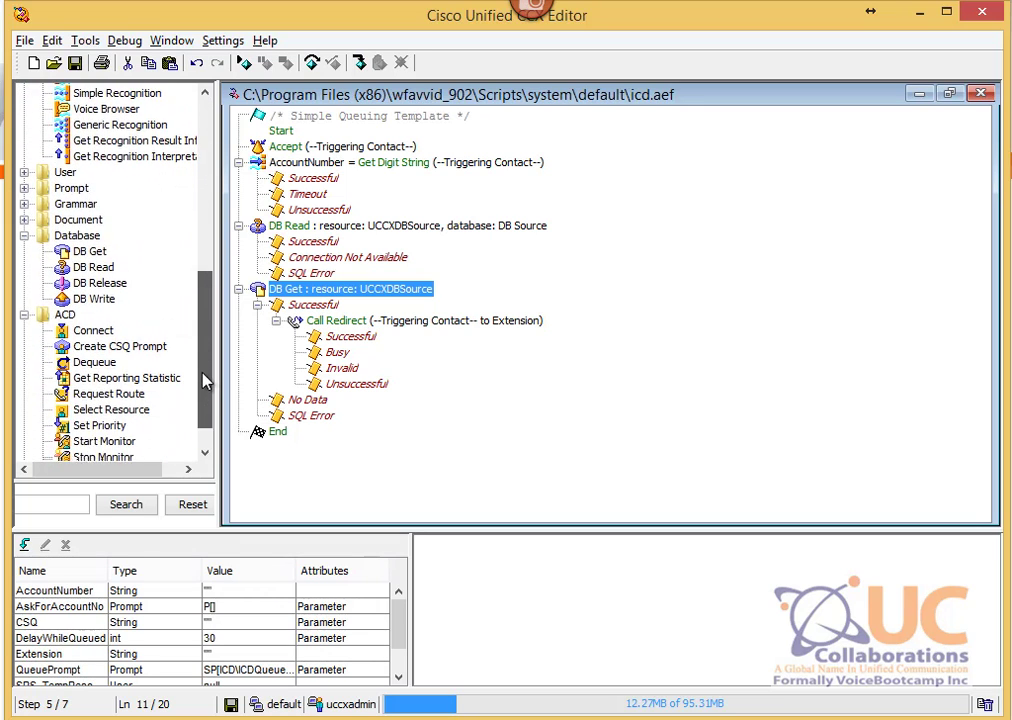
Step: Add a DB Release step just before End with resource UCCXDBSource
click(104, 286)
drag(104, 286, 263, 292)
right_click(323, 433)
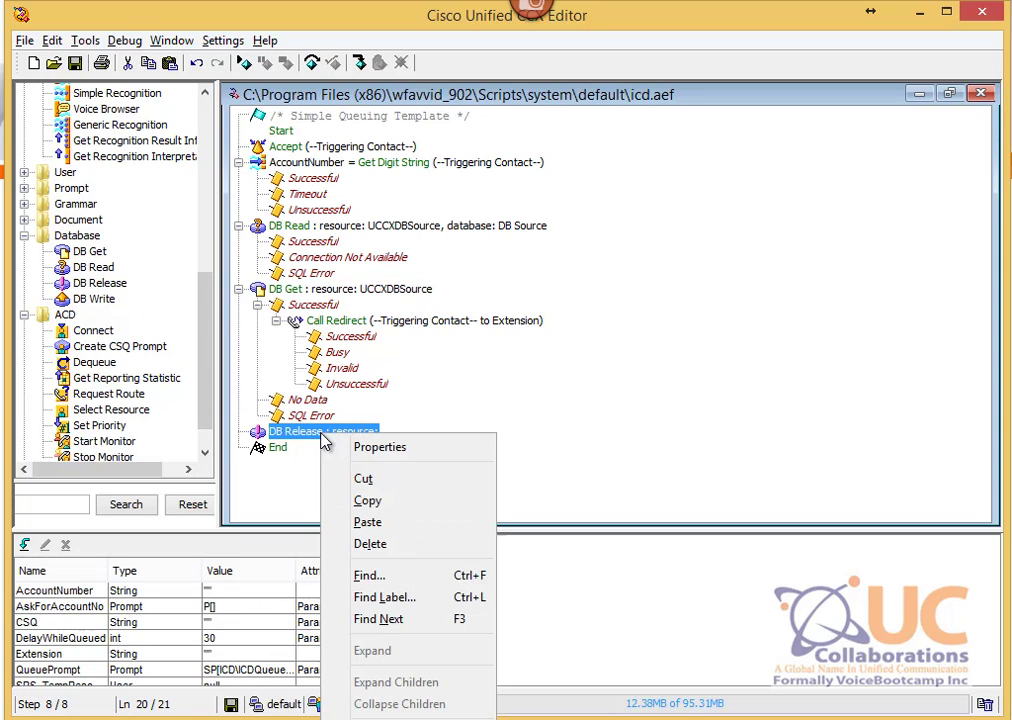
click(366, 450)
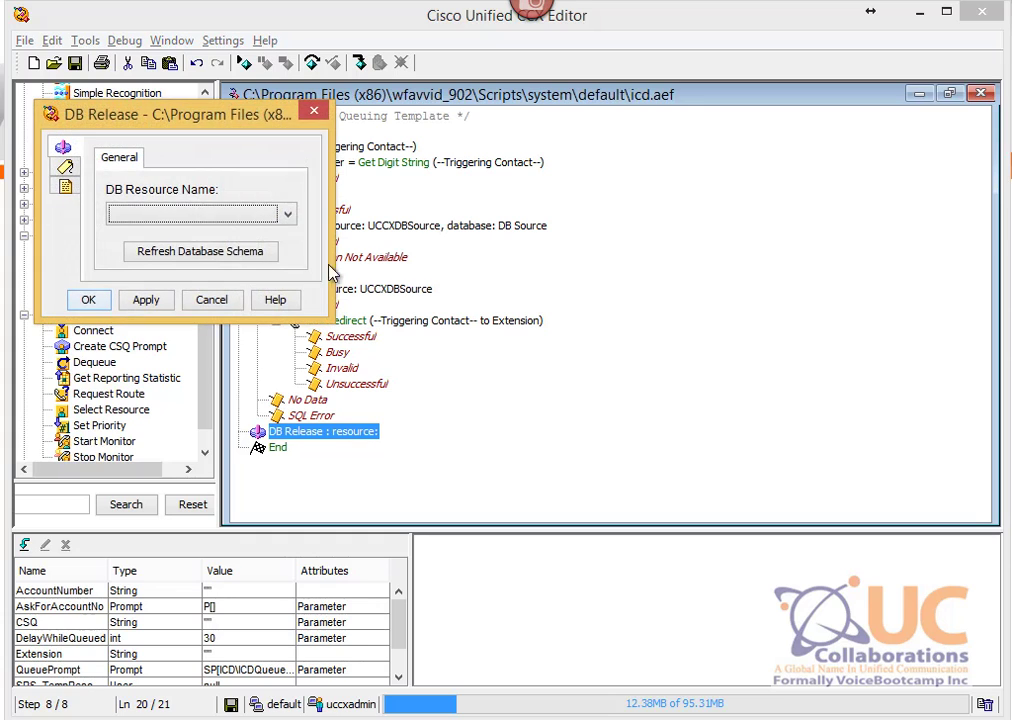
click(287, 213)
click(229, 236)
drag(129, 113, 388, 157)
click(364, 346)
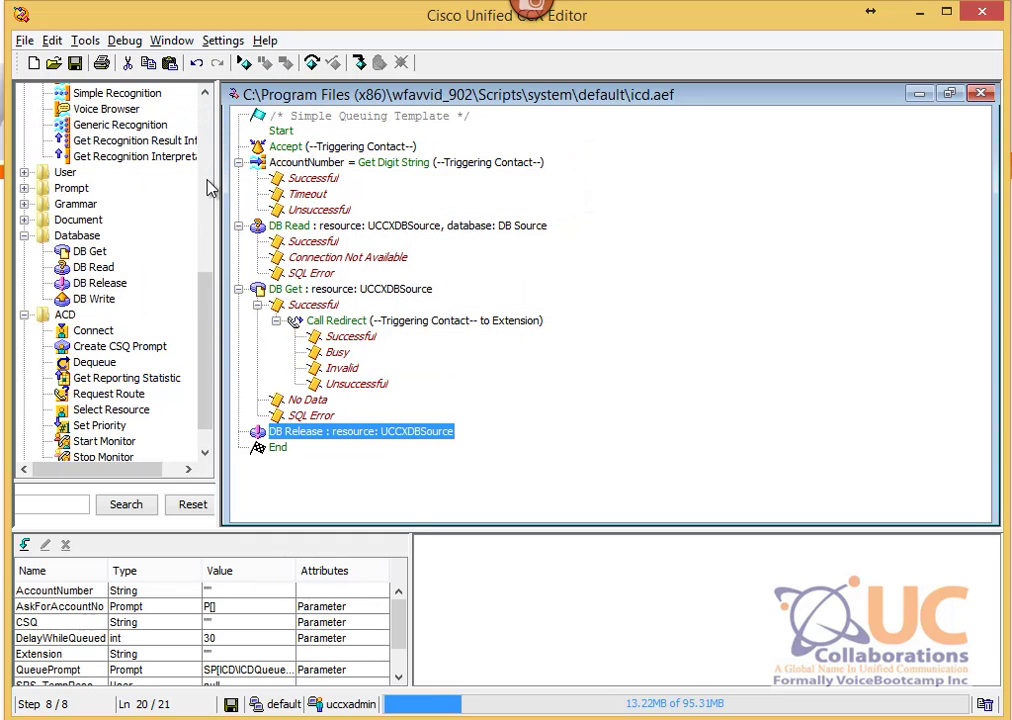
click(24, 40)
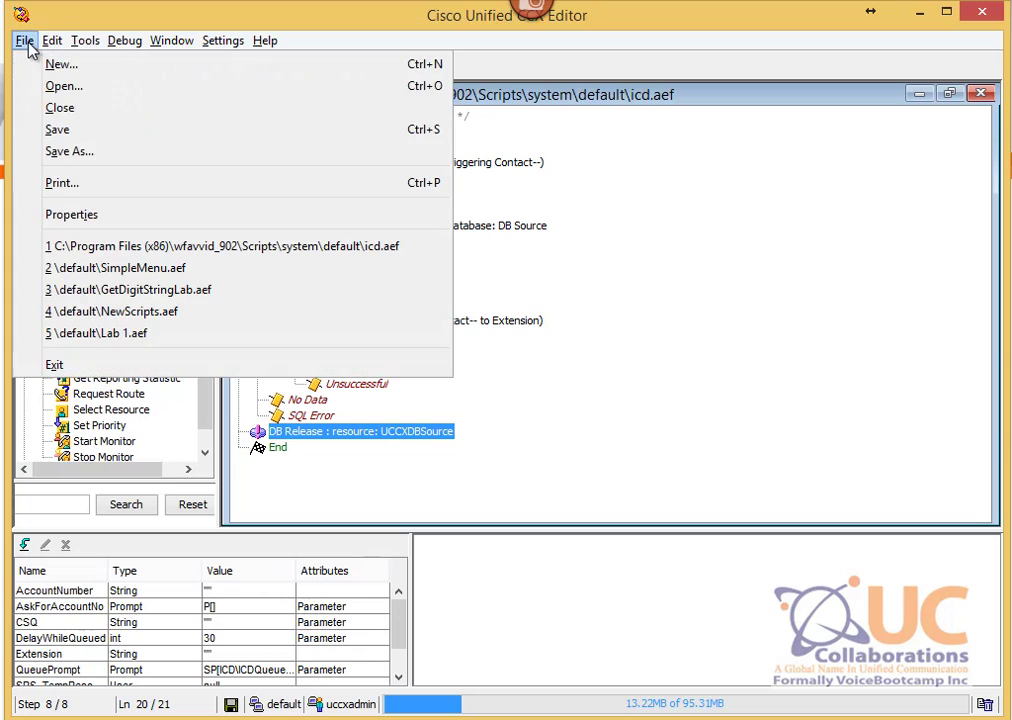
Step: Try saving the script to the repository as LabDB1.aef, dismissing the unsupported domain error
click(109, 157)
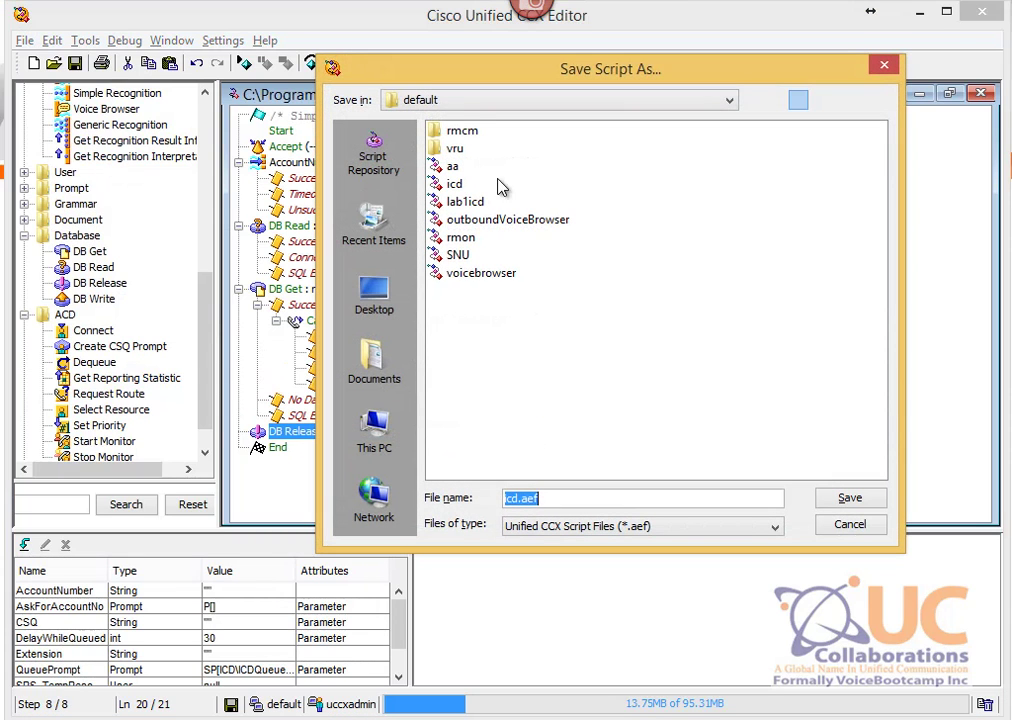
click(366, 162)
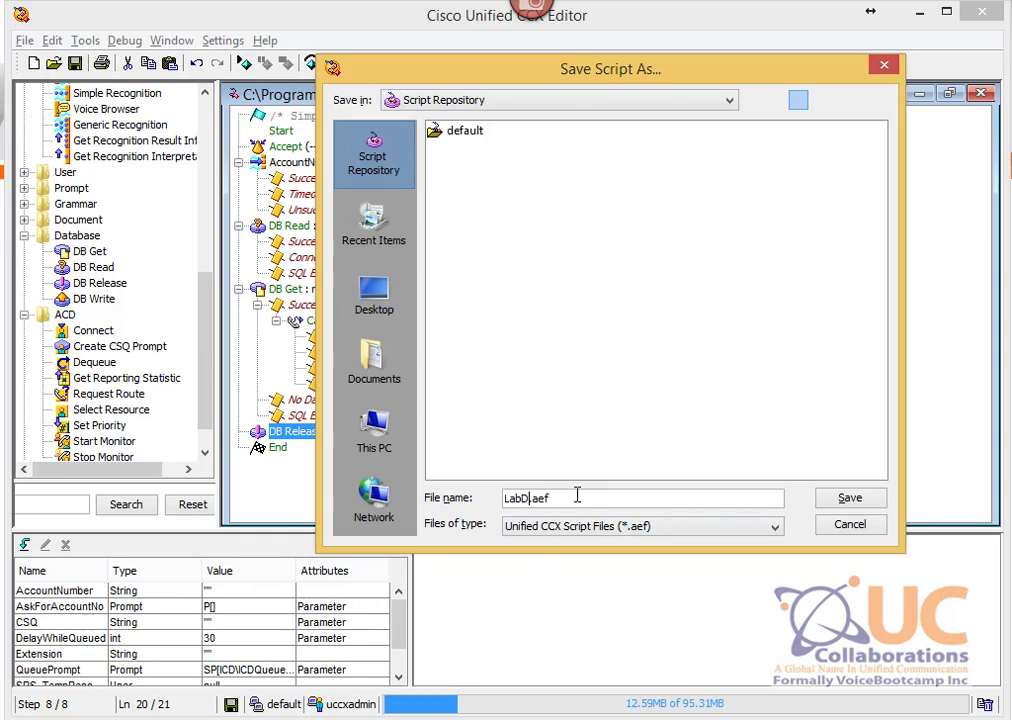
text(B1)
key(Return)
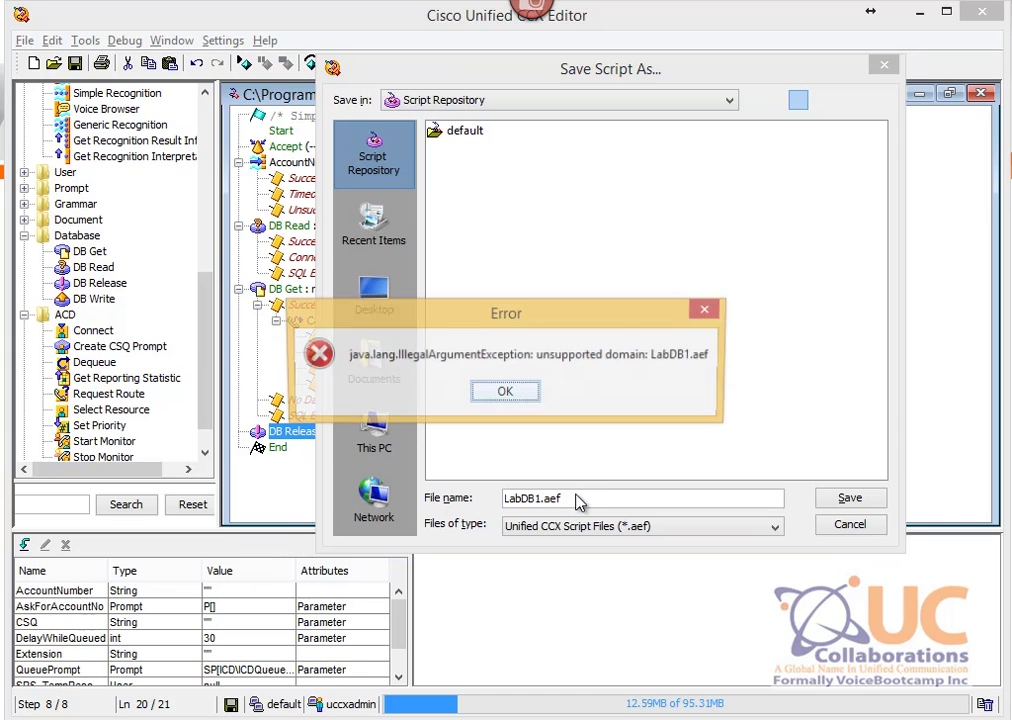
click(505, 395)
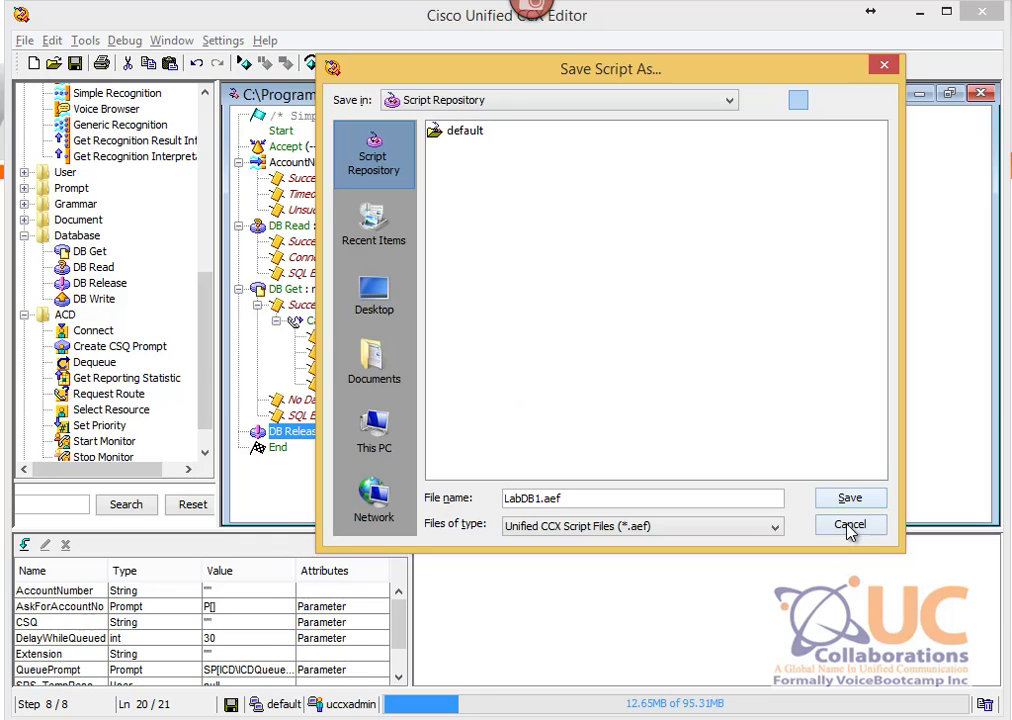
Step: Retry as LabDB.aef, dismiss the second error, cancel, and reopen Save As
key(BackSpace)
key(Return)
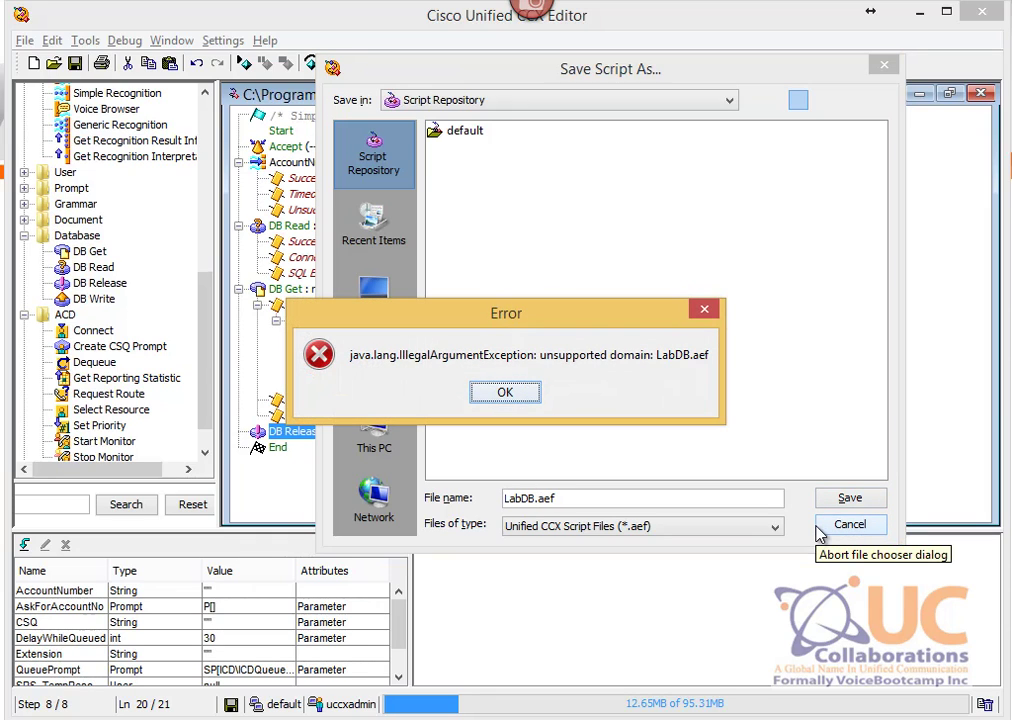
click(526, 395)
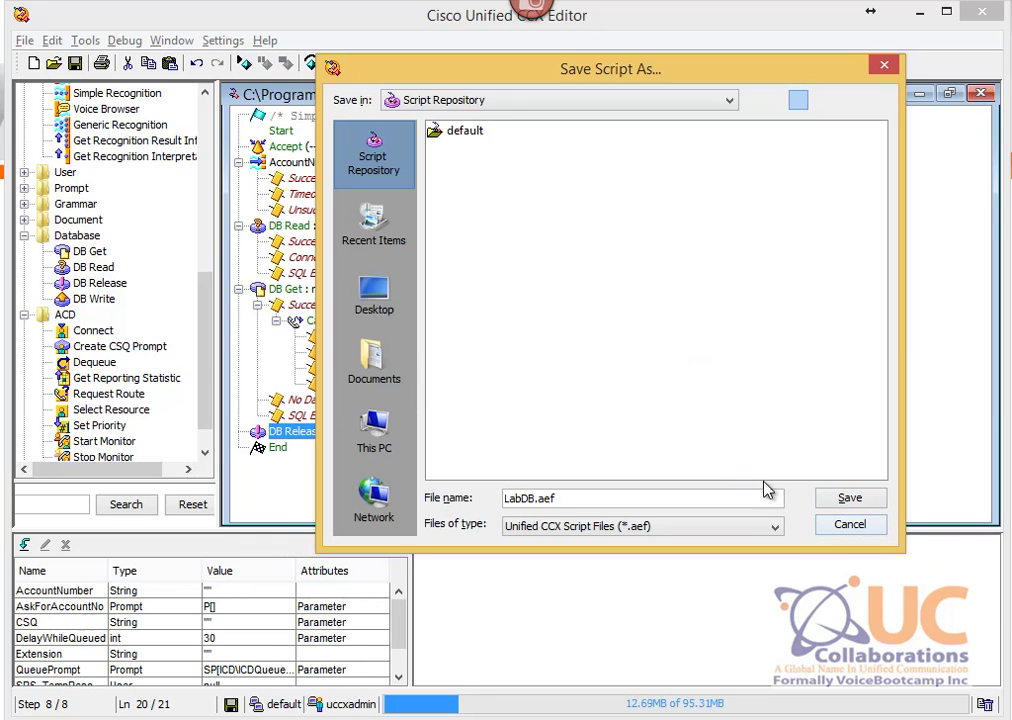
click(838, 527)
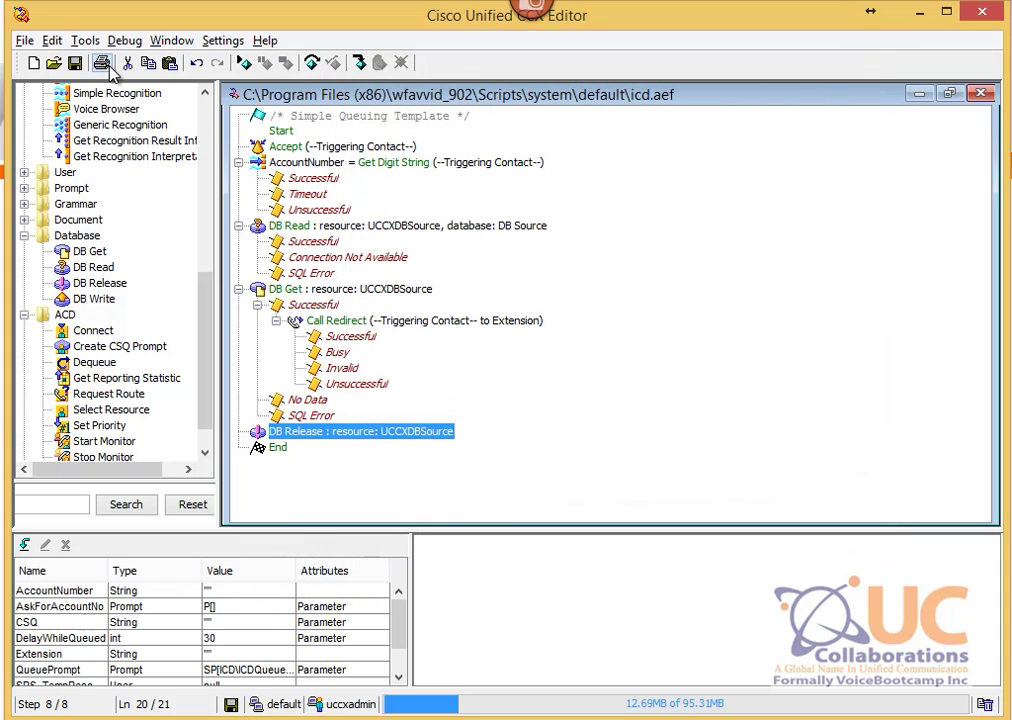
click(26, 40)
click(108, 158)
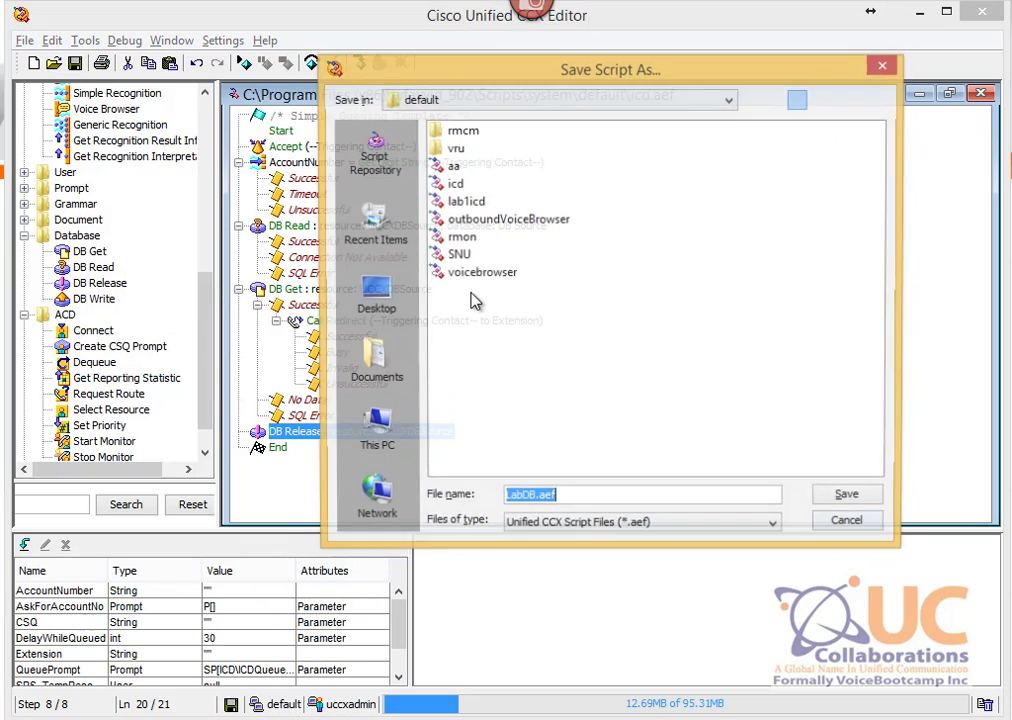
Step: Save the script as LabDB.aef in default and validate it successfully
key(Return)
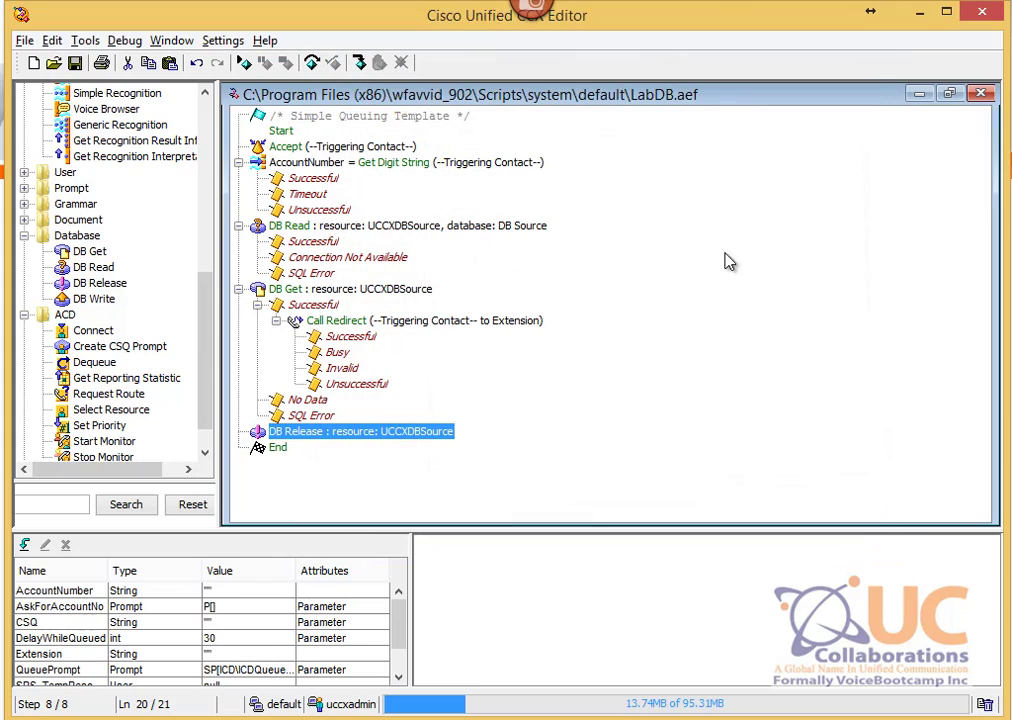
click(95, 44)
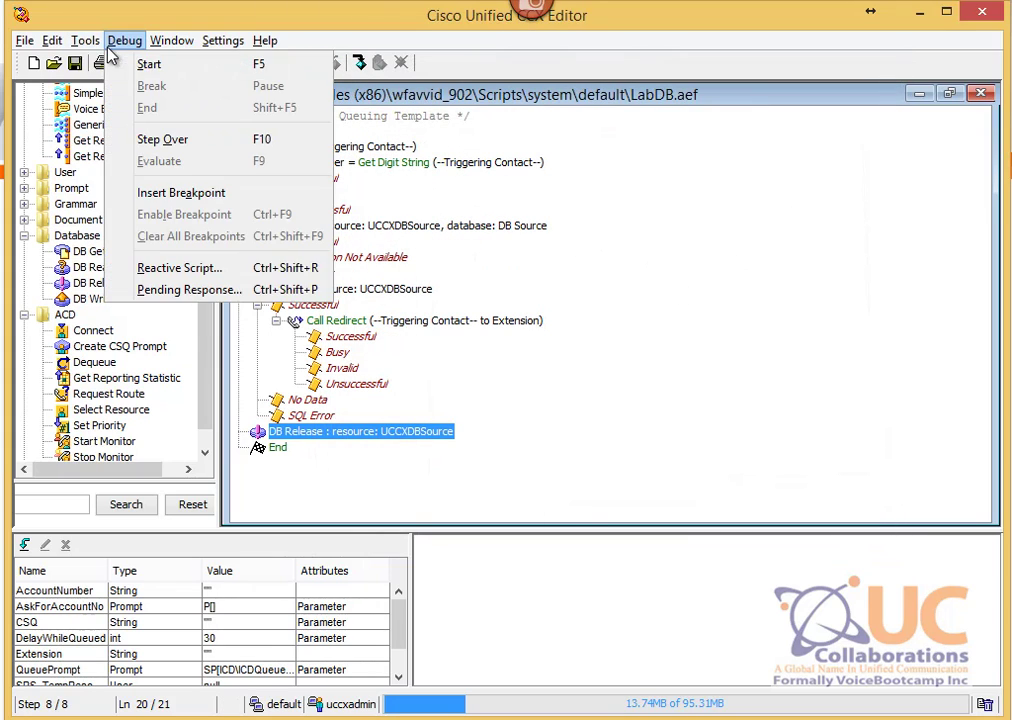
click(112, 63)
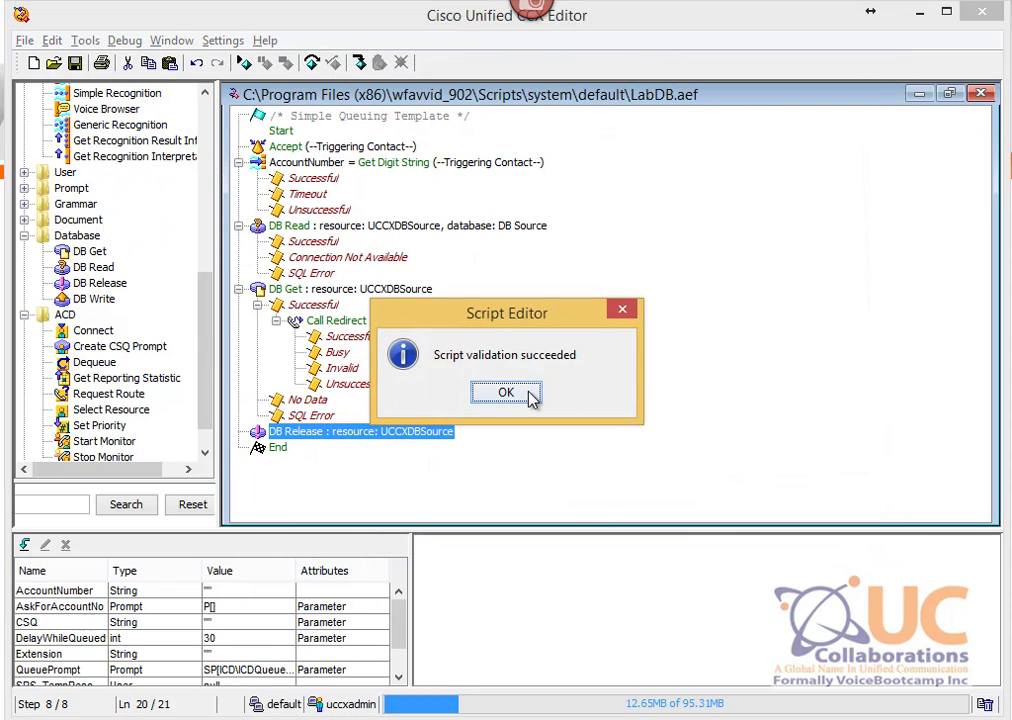
click(528, 392)
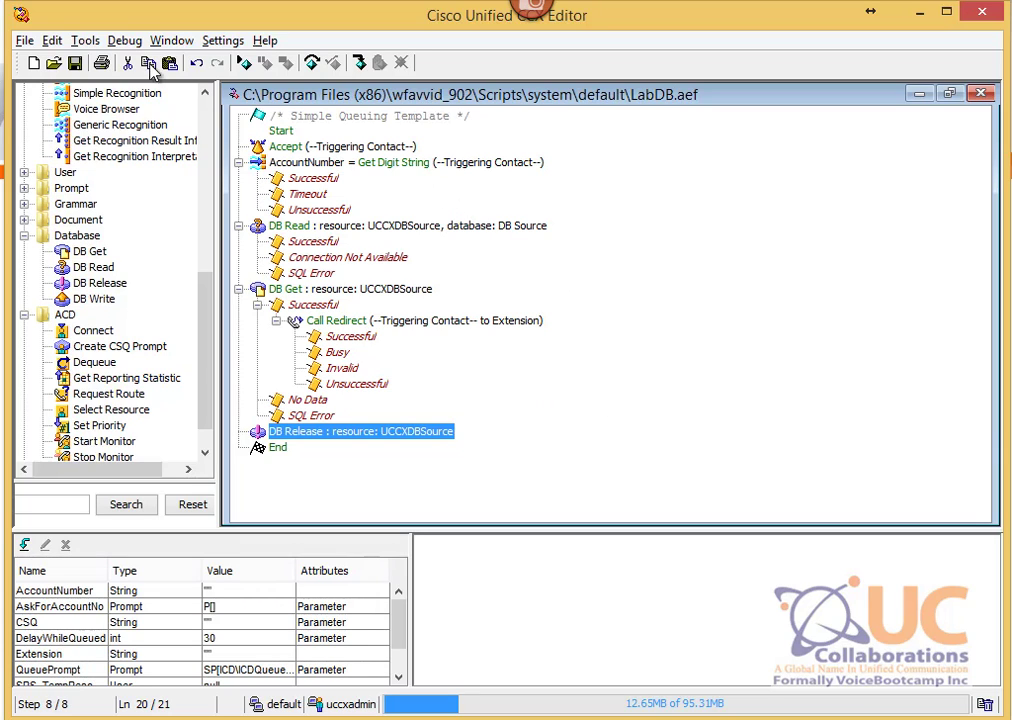
Step: Close LabDB.aef and reopen it from the Open Script dialog
click(24, 40)
click(60, 107)
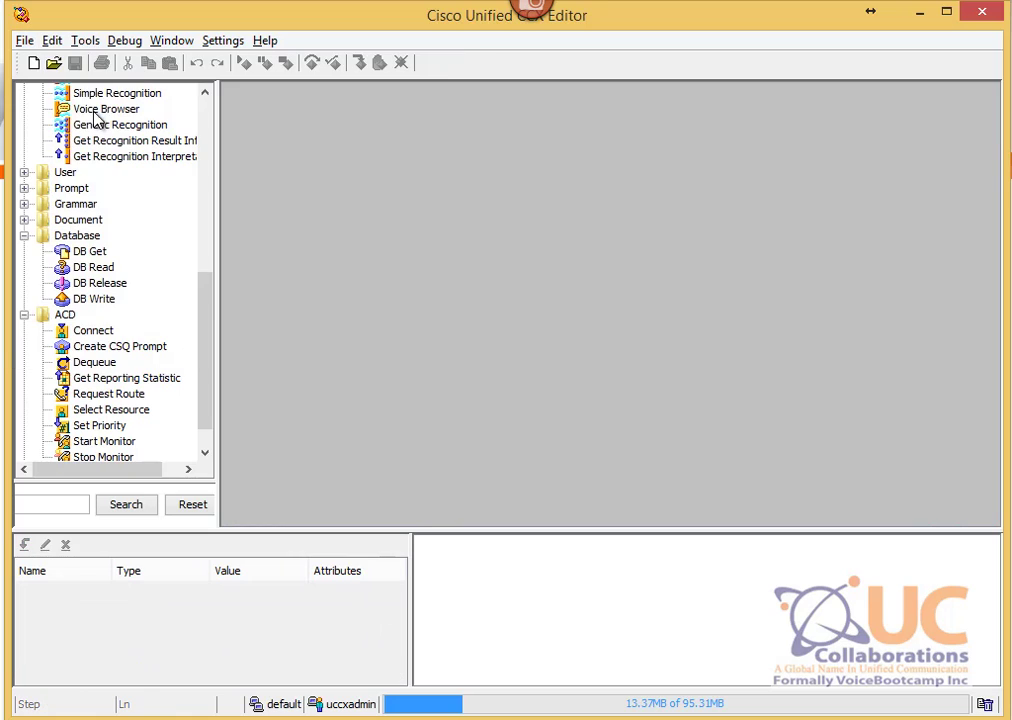
click(24, 40)
click(60, 85)
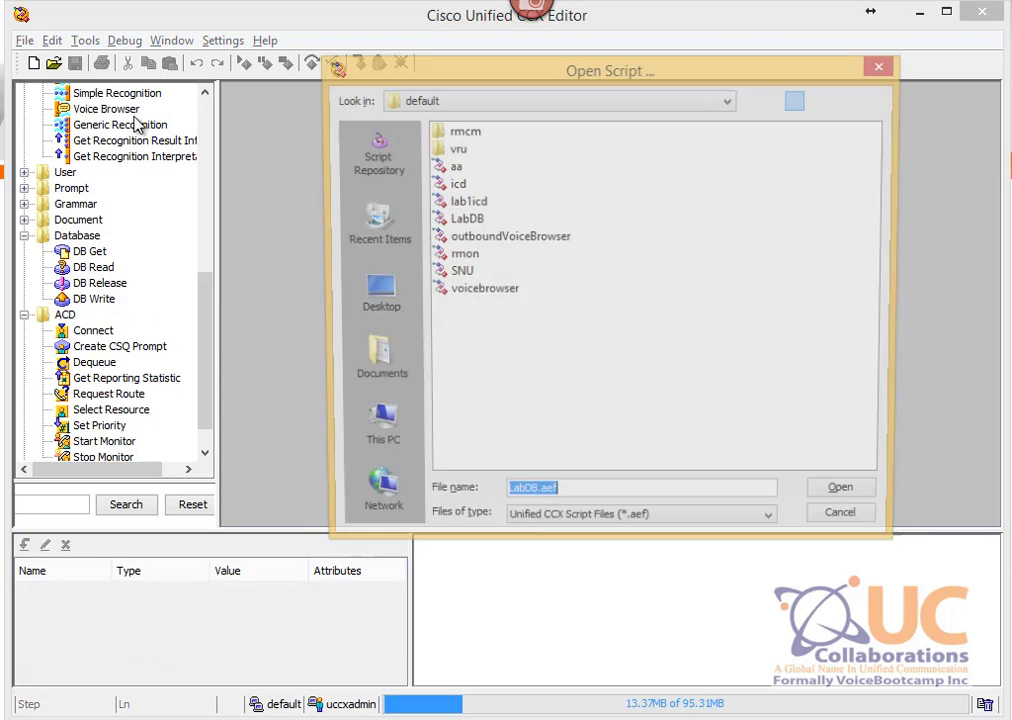
double_click(466, 222)
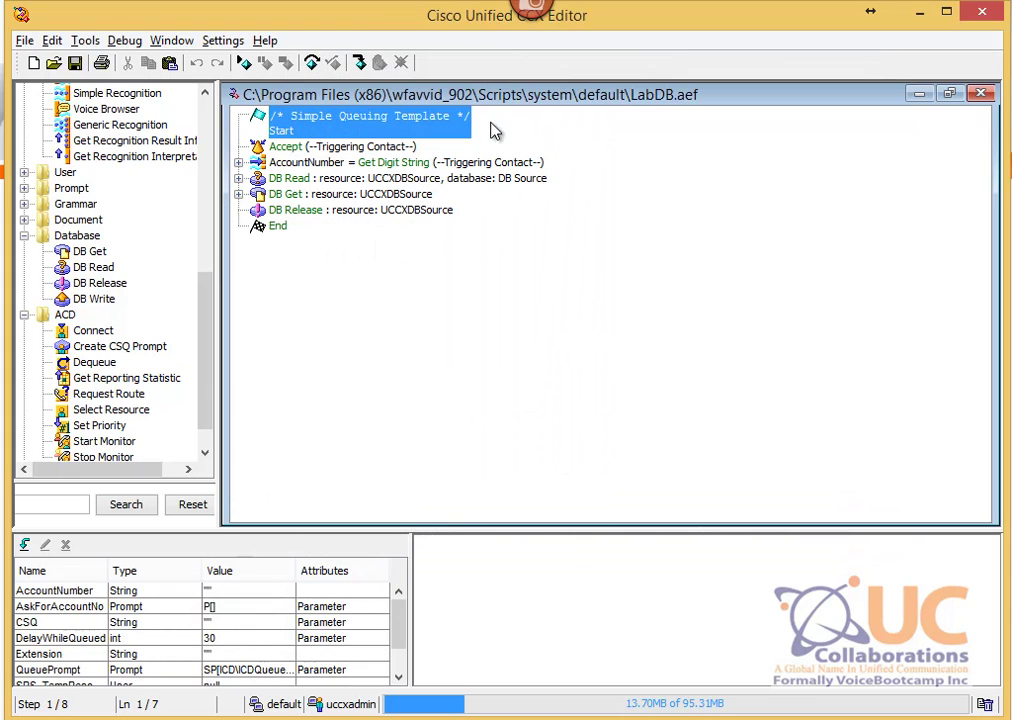
Step: Expand the branches of the AccountNumber, DB Read and DB Get steps
click(238, 178)
click(238, 162)
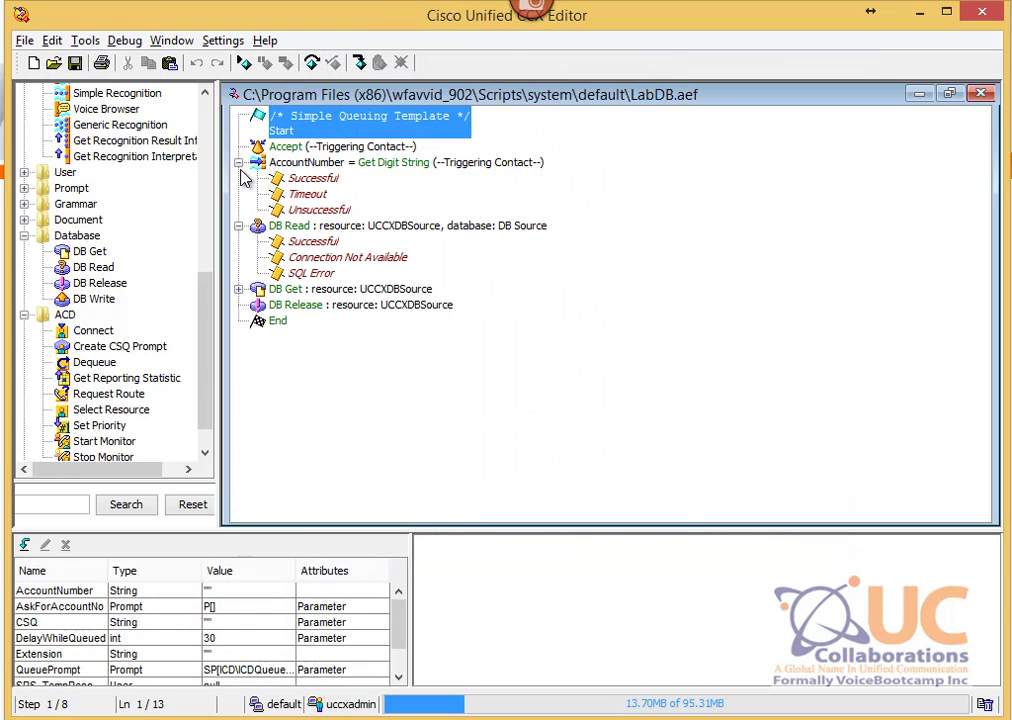
click(239, 289)
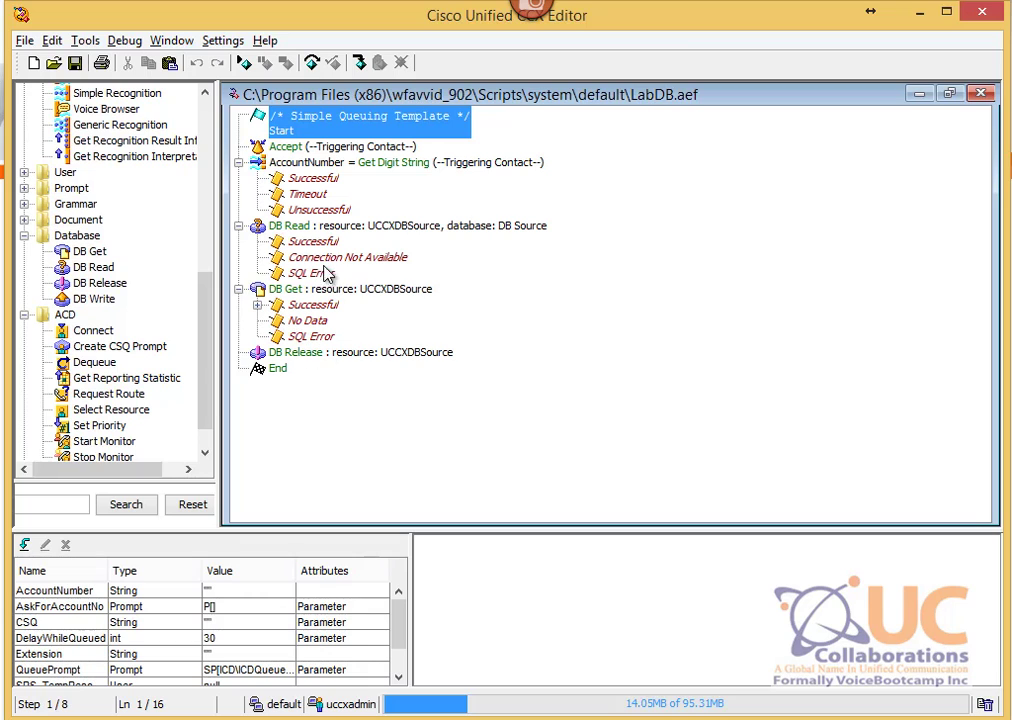
Step: Save LabDB.aef into the Script Repository's default folder
click(52, 44)
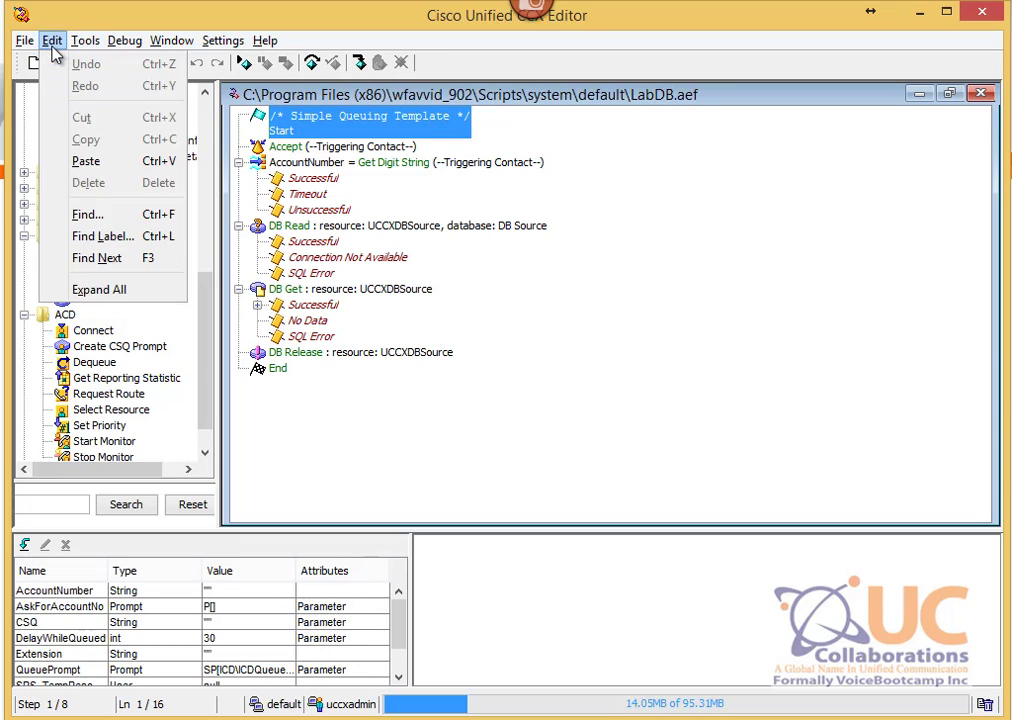
mouse_move(37, 50)
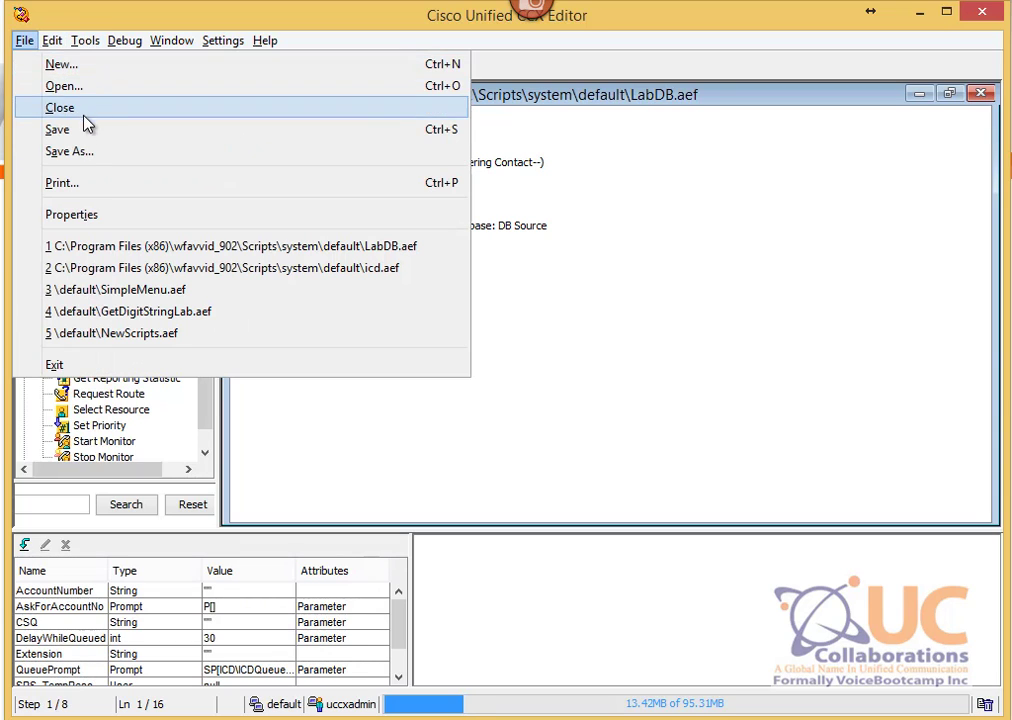
click(68, 151)
click(386, 168)
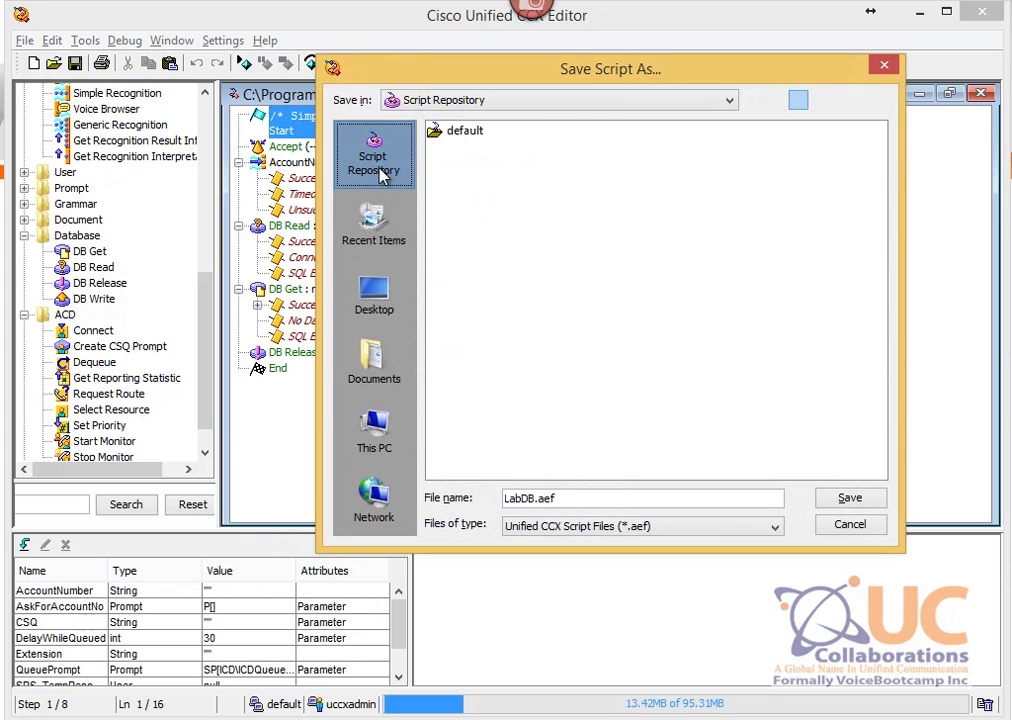
click(470, 133)
double_click(480, 138)
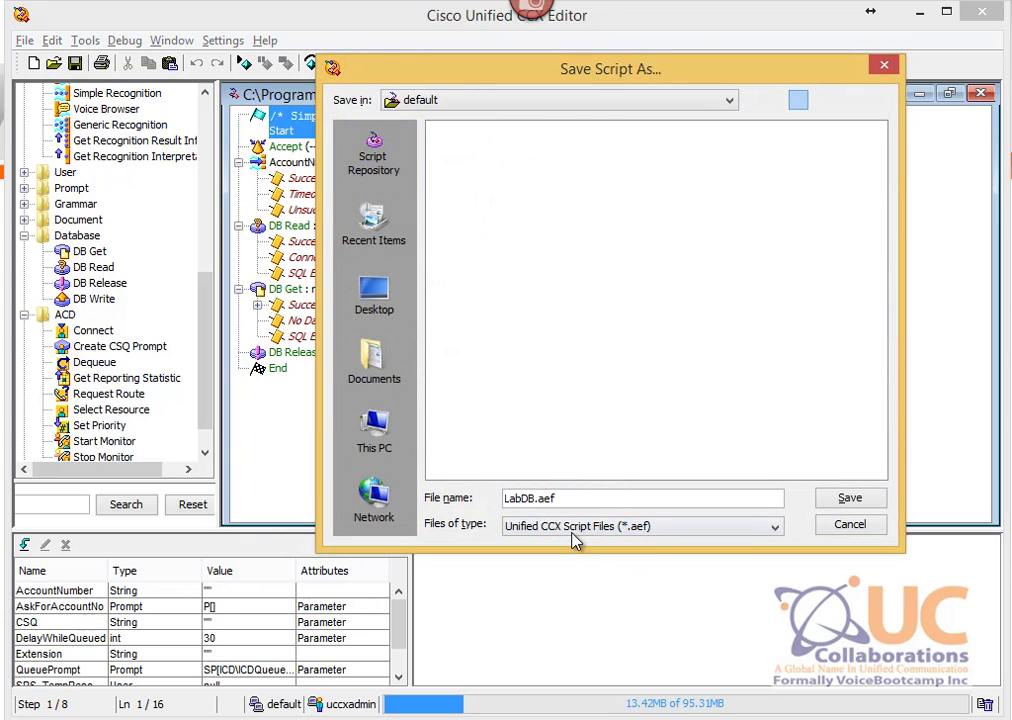
click(845, 503)
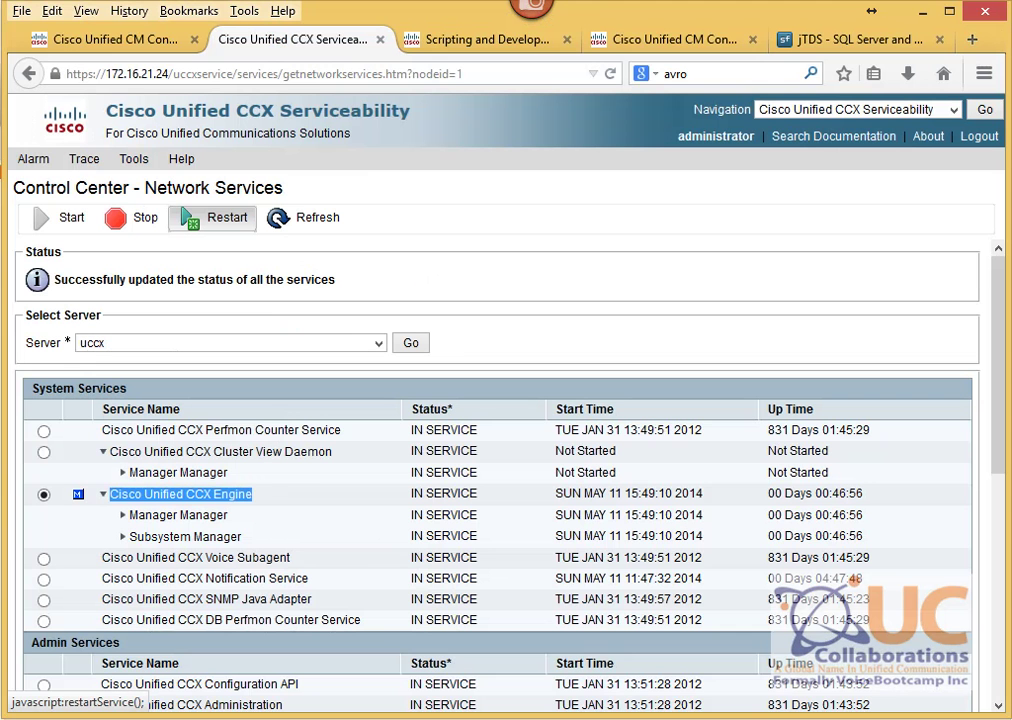
Step: Navigate from Serviceability to the Cisco Unified CCX Administration site
click(858, 109)
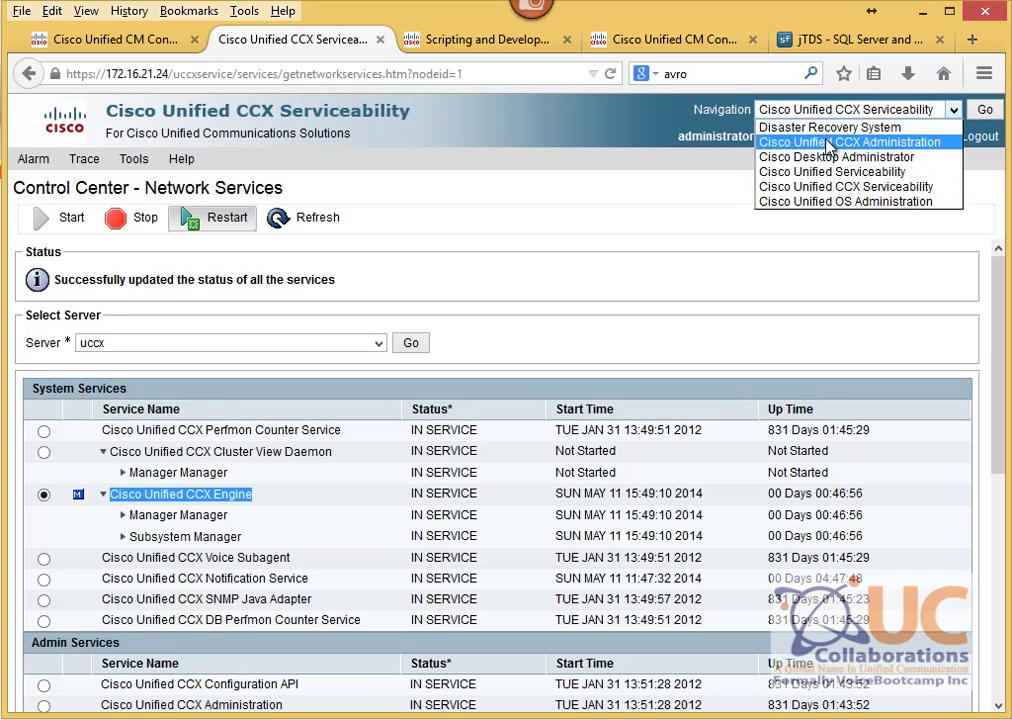
click(860, 154)
click(988, 111)
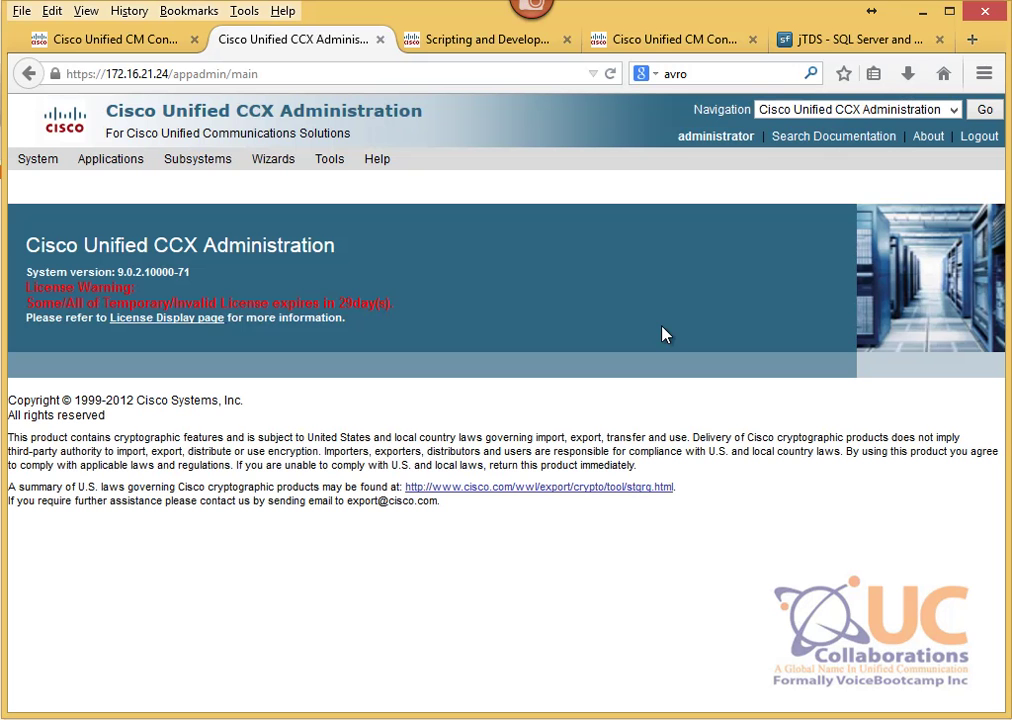
Step: Visit Script Management, then open the en_US prompt folder and start a prompt upload
mouse_move(133, 158)
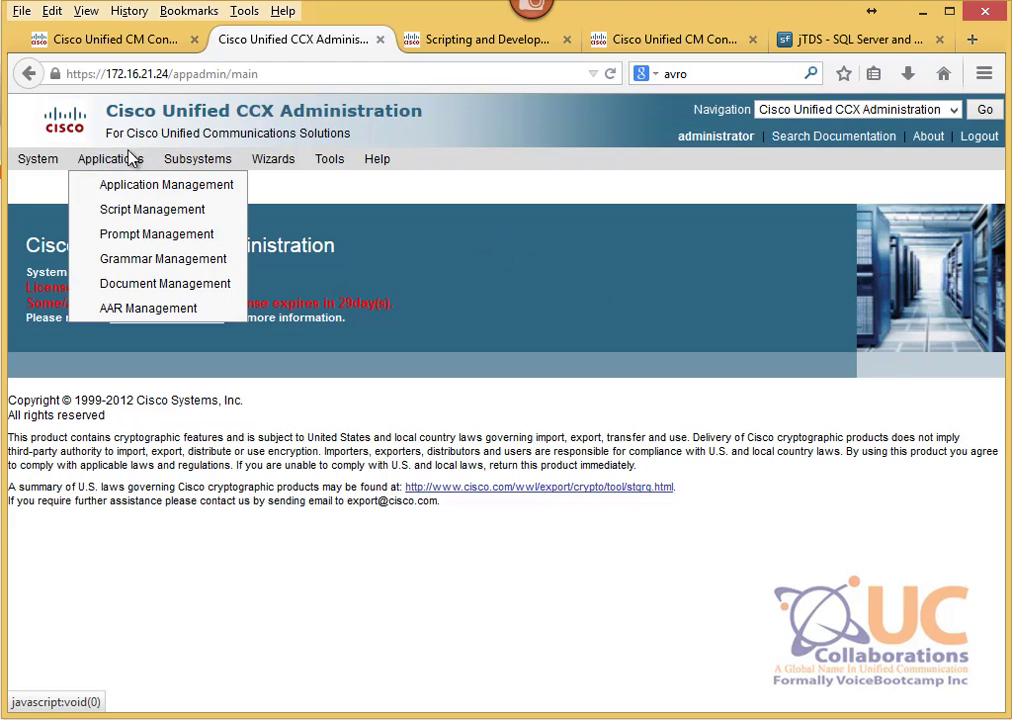
click(141, 211)
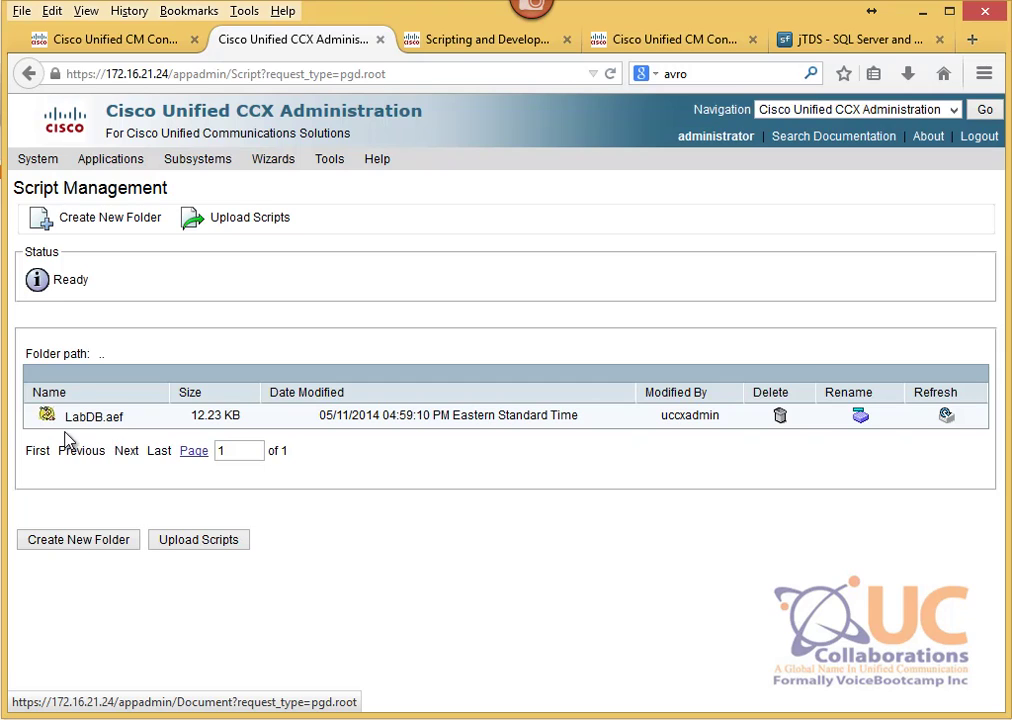
mouse_move(90, 163)
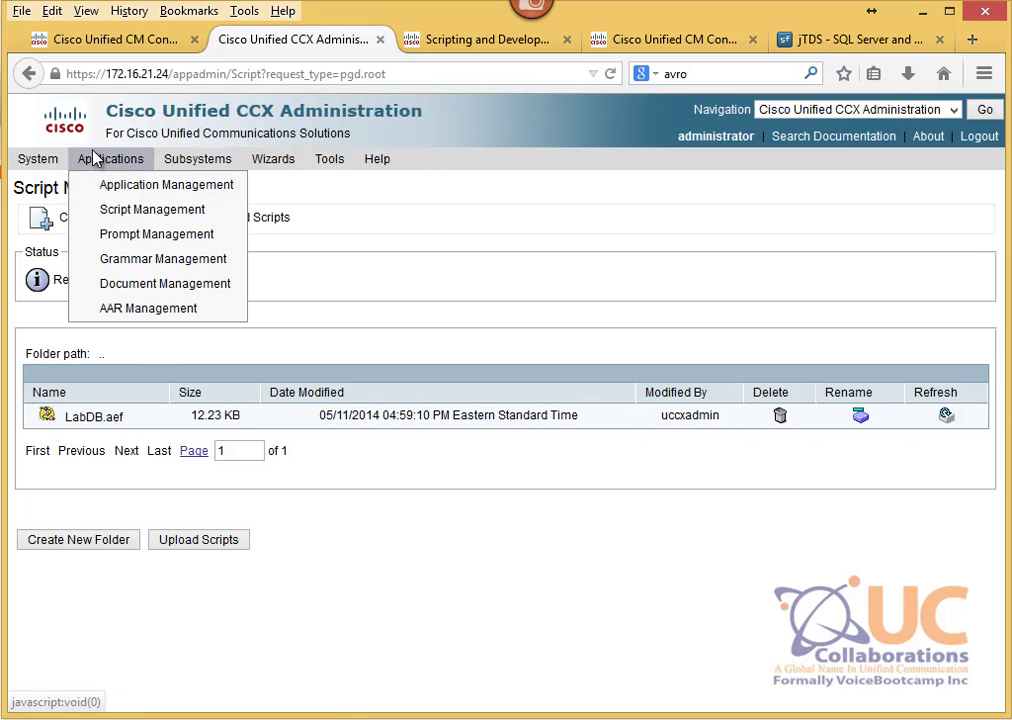
click(131, 234)
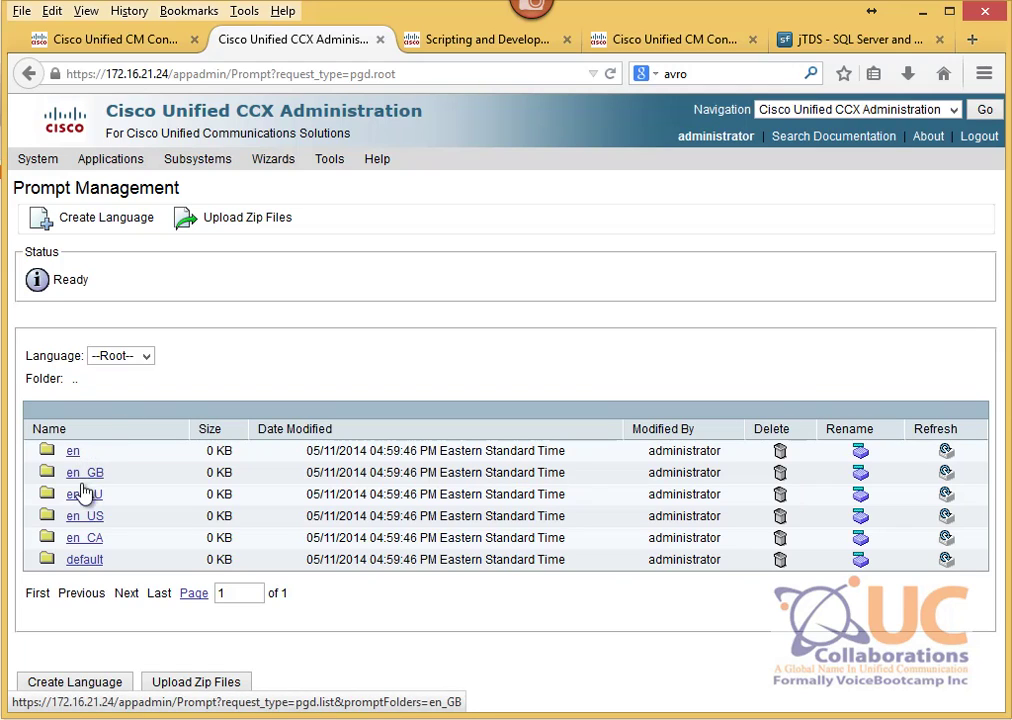
click(82, 516)
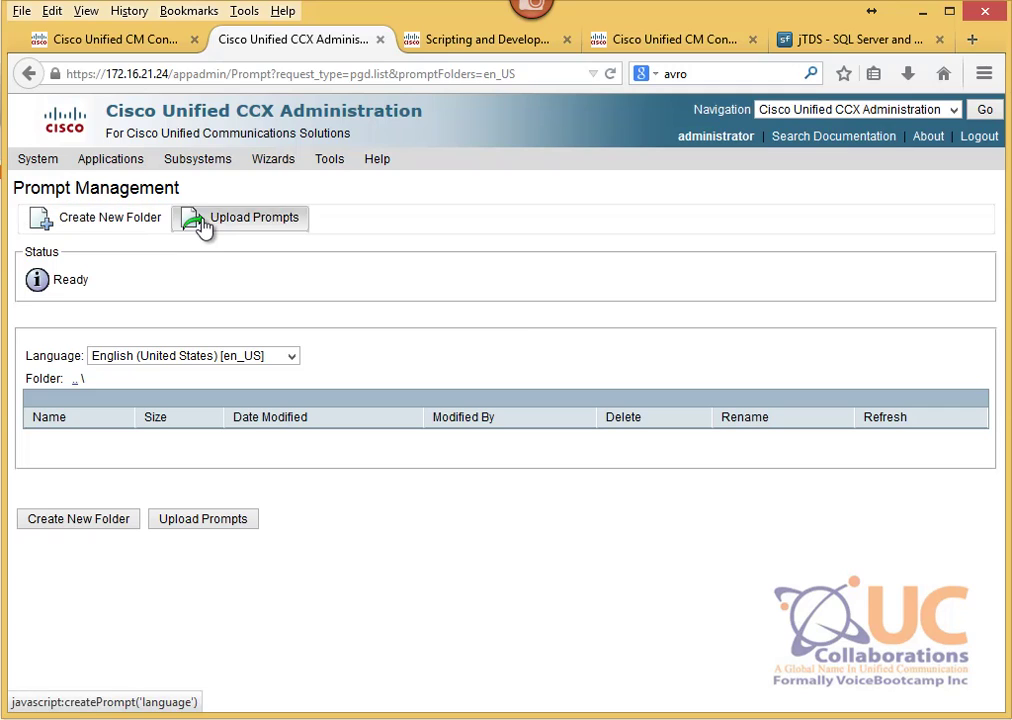
click(204, 222)
Step: Browse to Documents > Business > 1Courses and study Guides > Collaborations > Prompts
drag(238, 26, 466, 117)
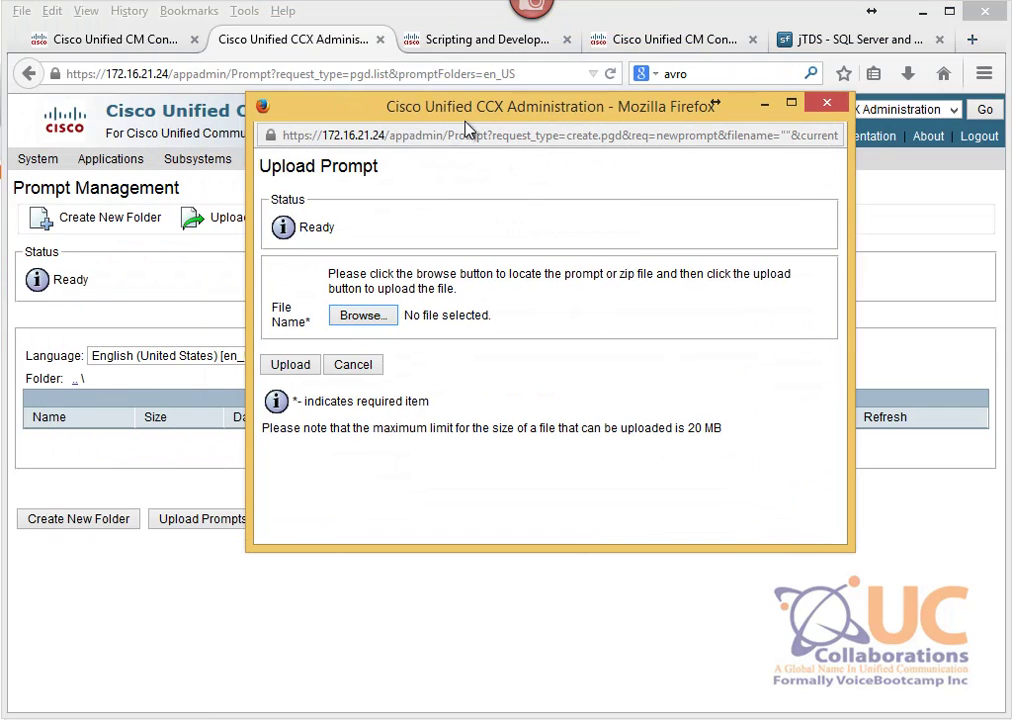
click(362, 318)
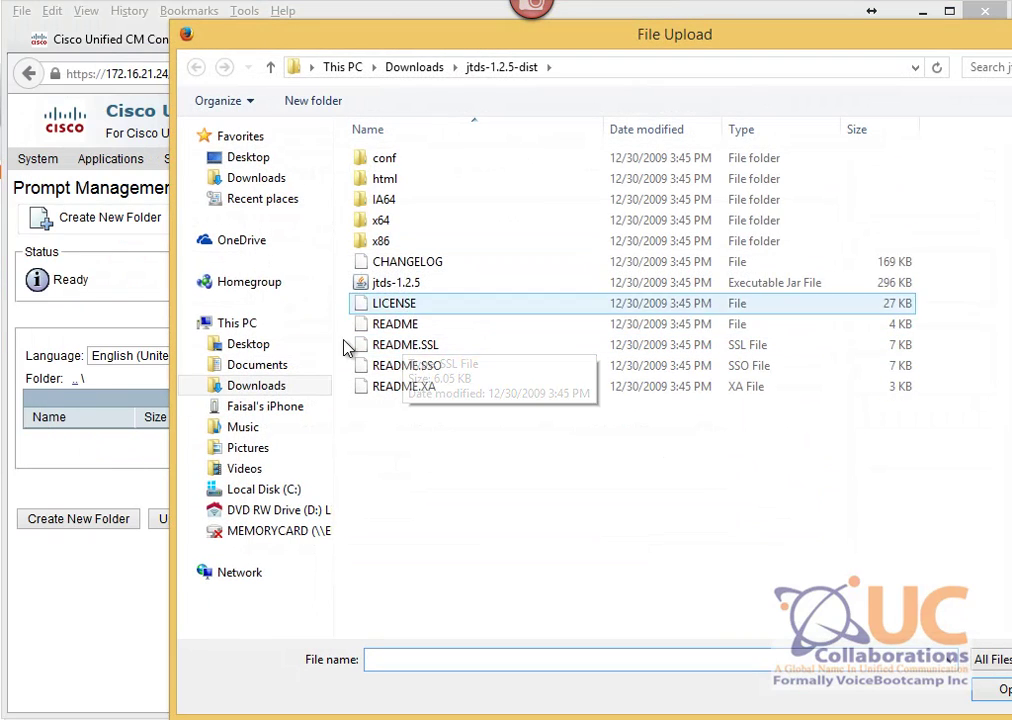
click(309, 368)
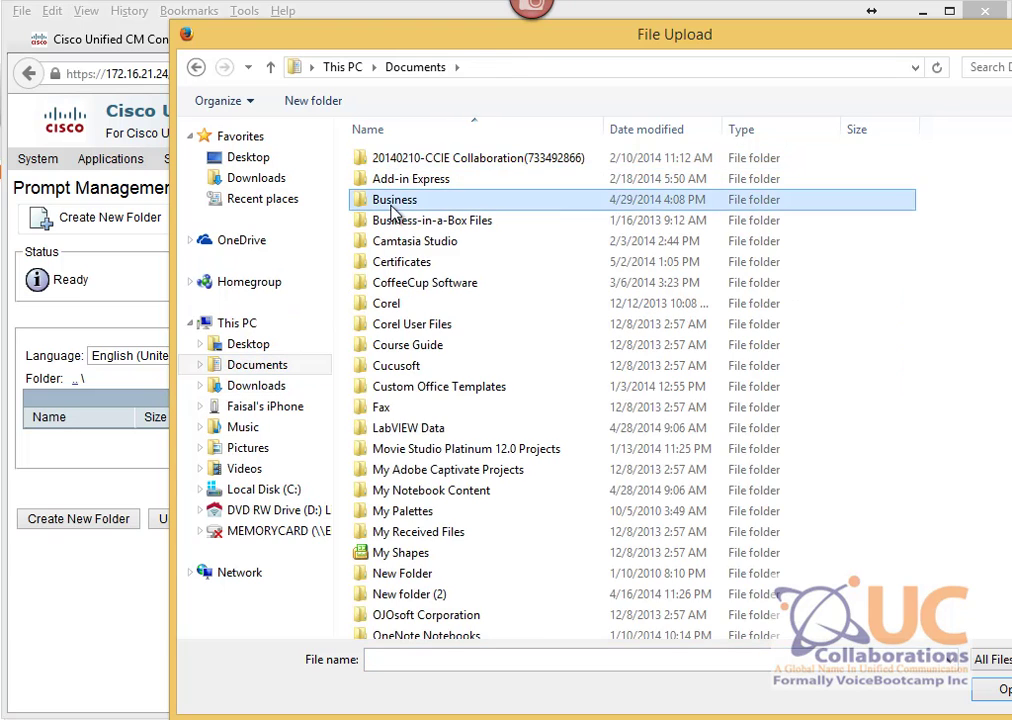
double_click(394, 200)
double_click(402, 160)
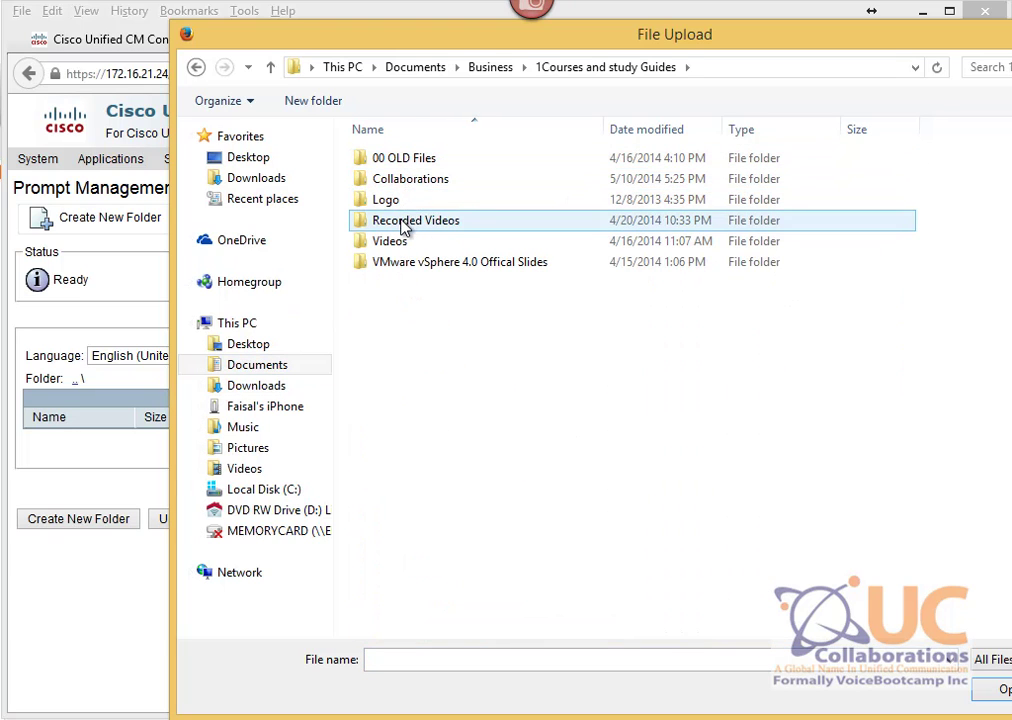
double_click(403, 182)
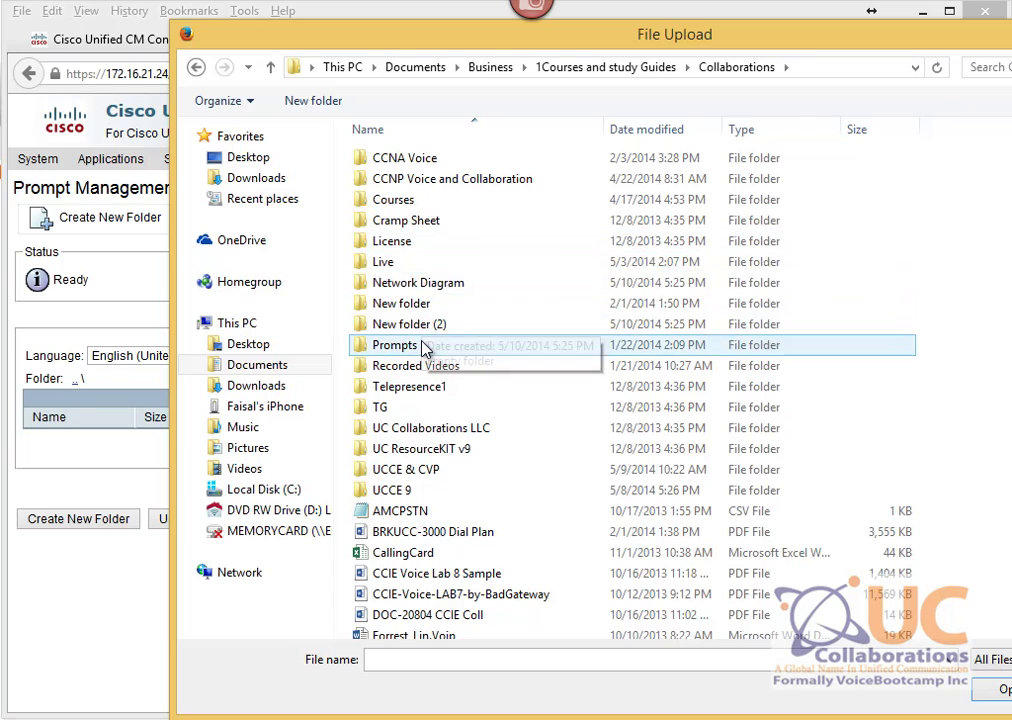
double_click(390, 344)
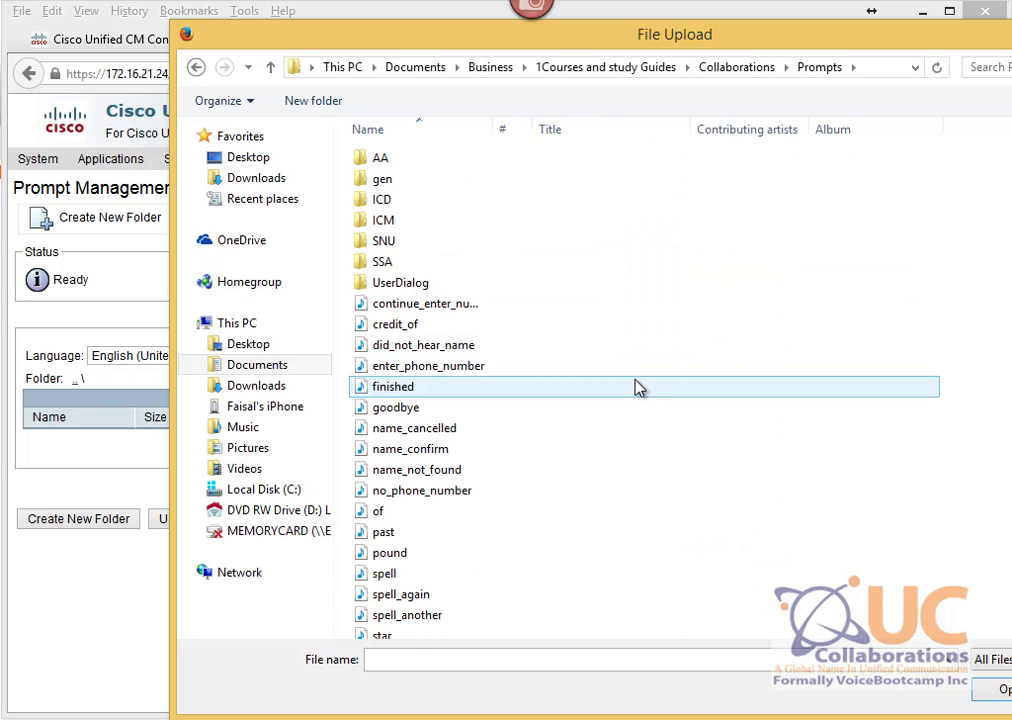
Step: Upload enter_phone_number.wav and return to the en_US prompt list
click(393, 370)
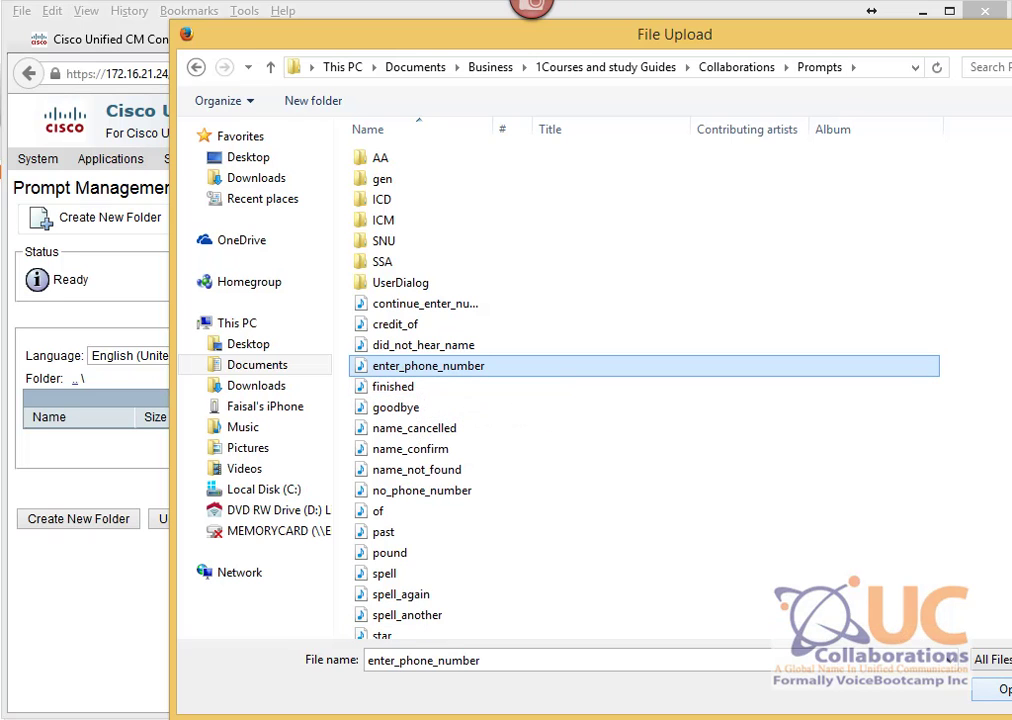
key(Return)
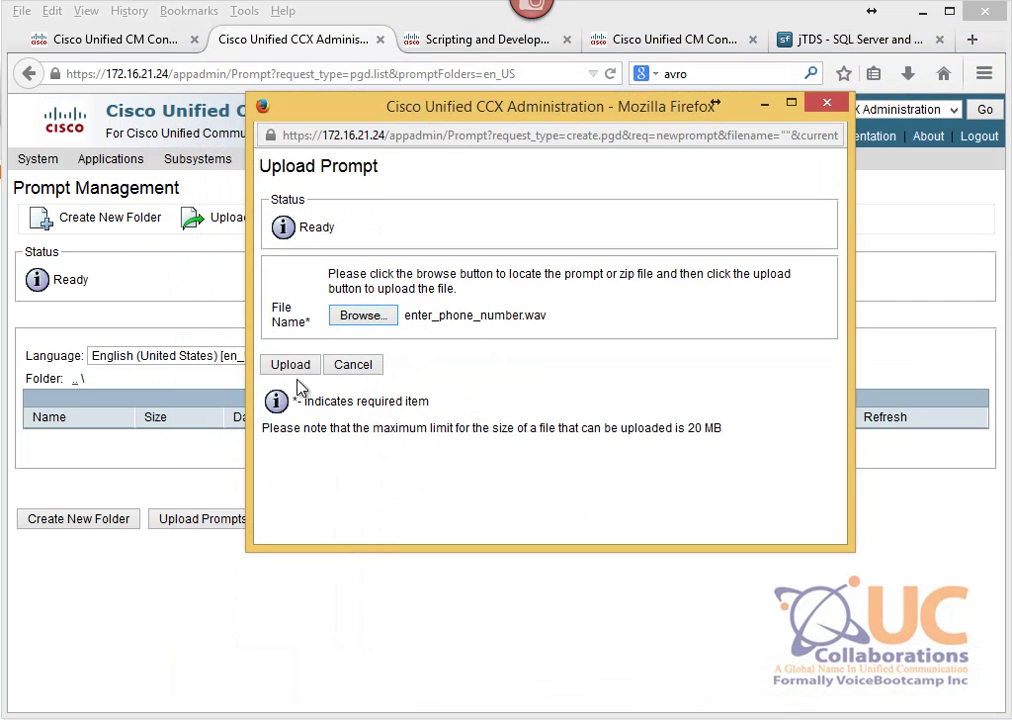
click(299, 365)
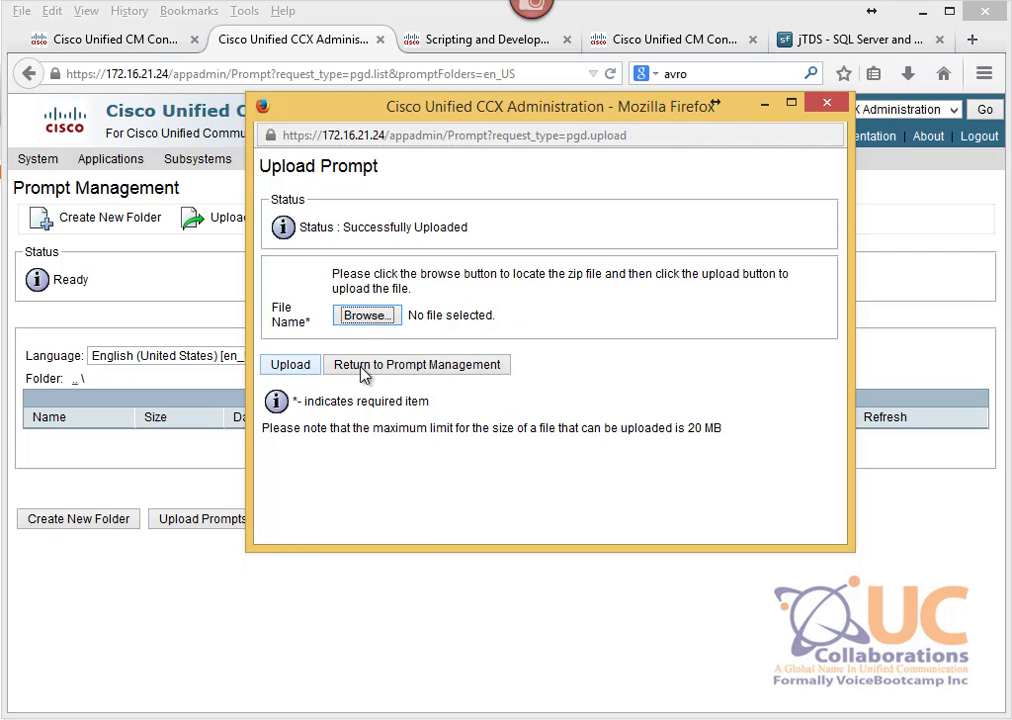
click(388, 366)
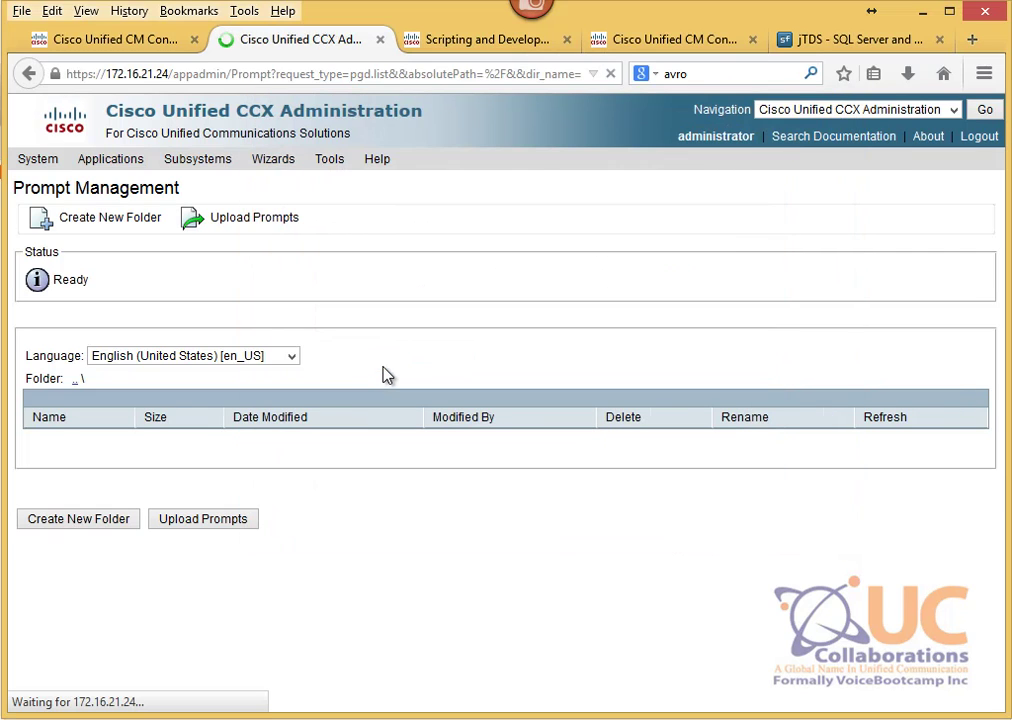
Step: Add a new application, keeping Cisco Script Application as the type
mouse_move(112, 165)
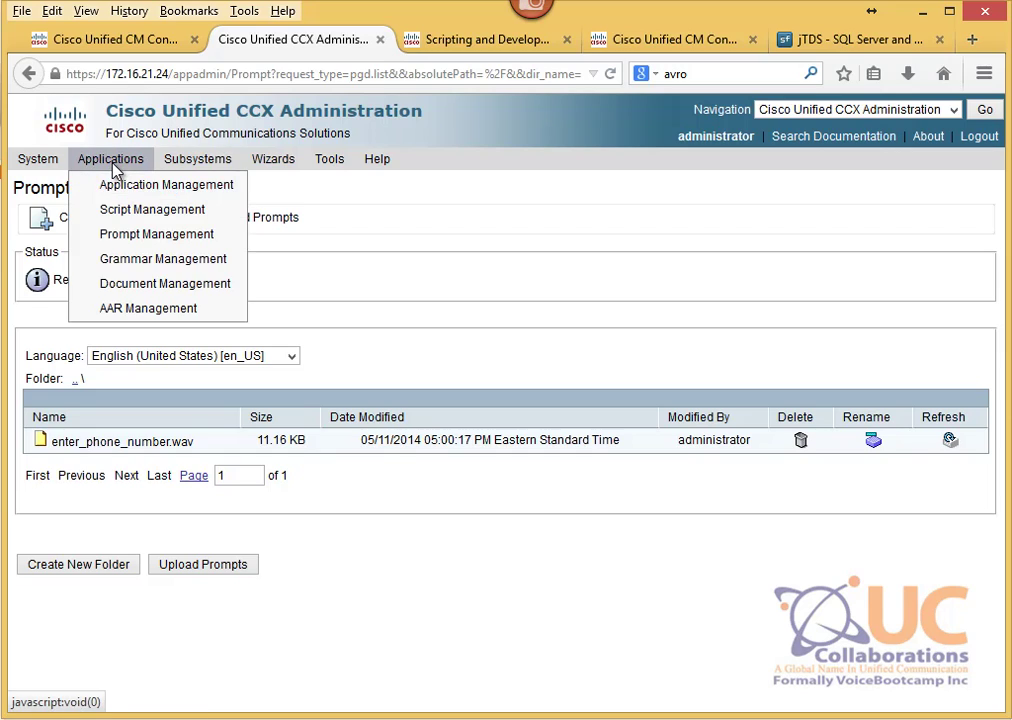
click(120, 191)
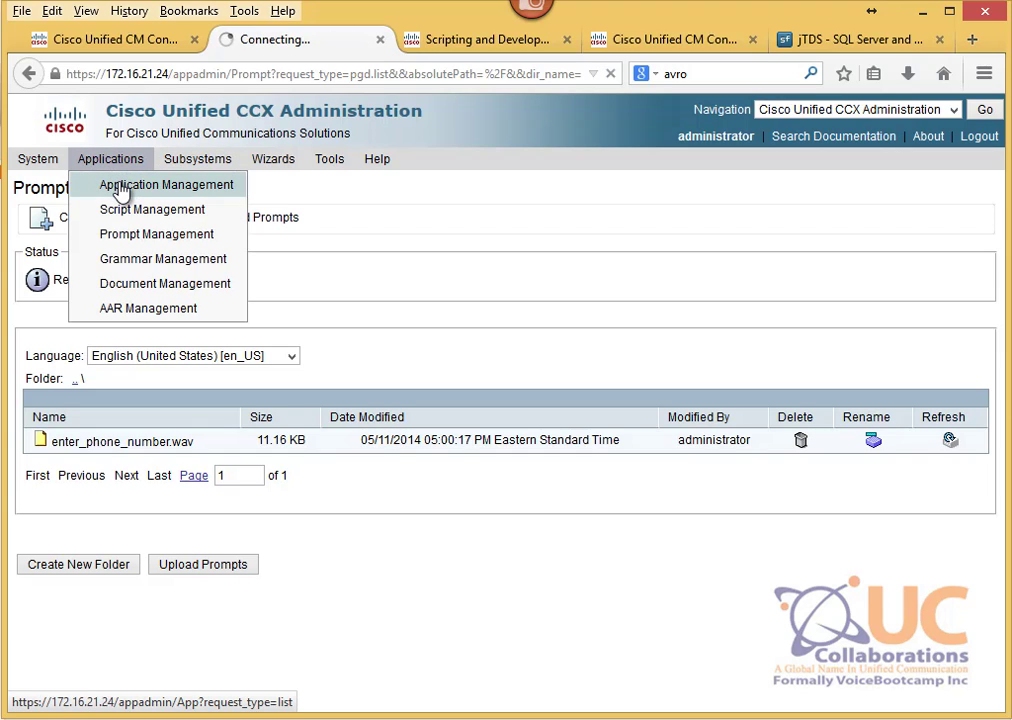
click(52, 422)
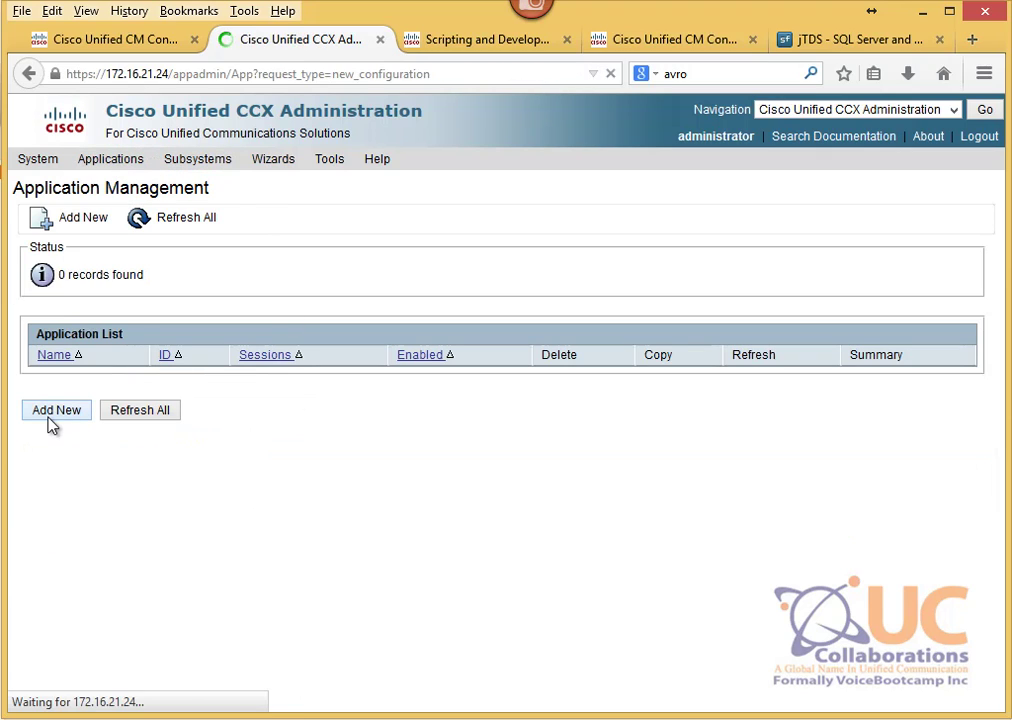
click(222, 291)
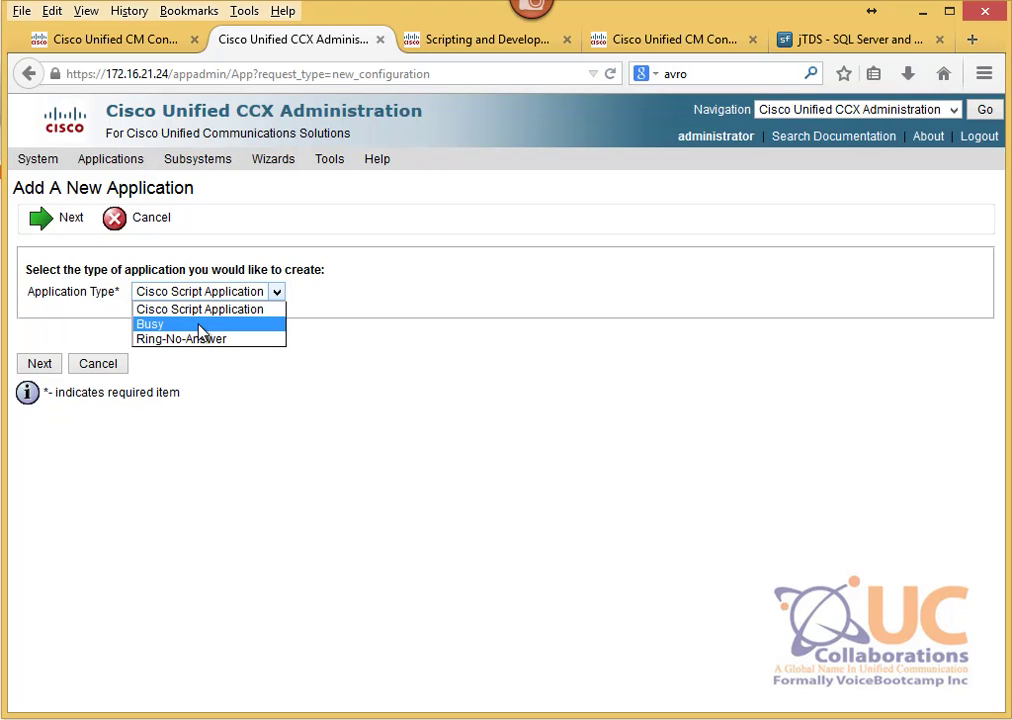
click(205, 311)
click(40, 364)
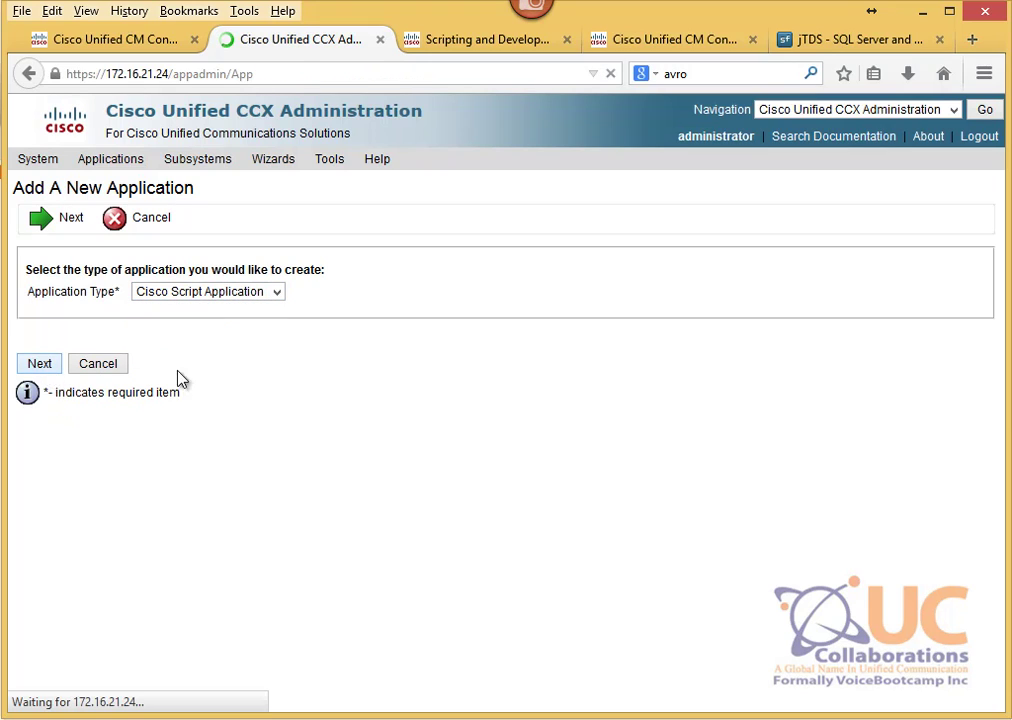
Step: Name it DBApp with 4 sessions, script LabDB.aef, and AskForAccountNo enabled
click(485, 360)
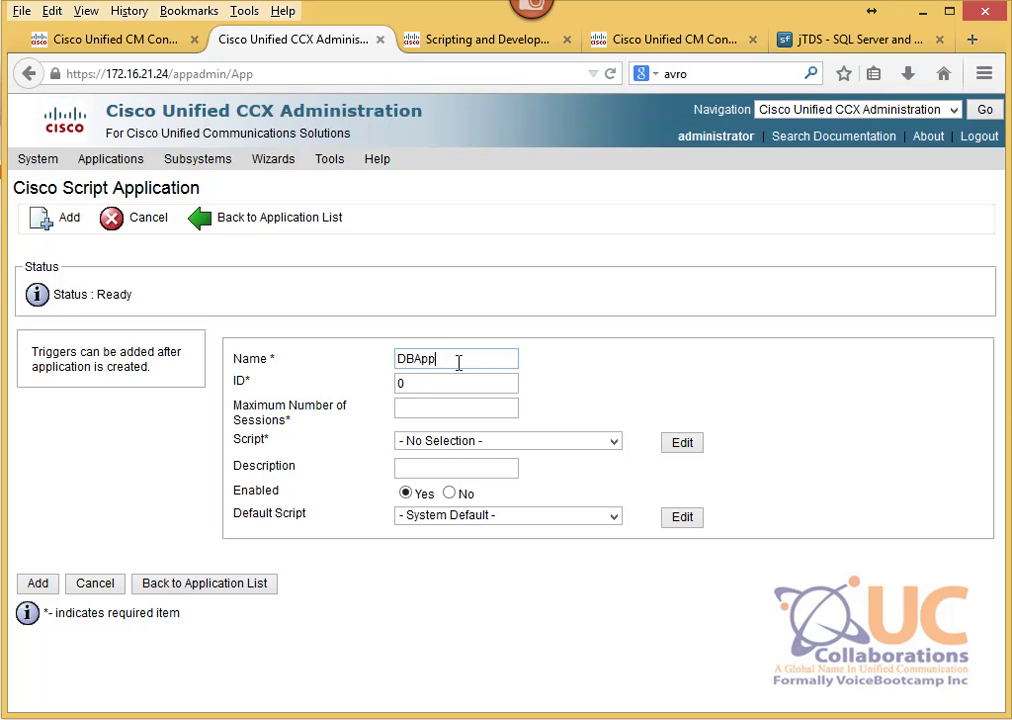
key(Tab)
click(454, 407)
click(460, 443)
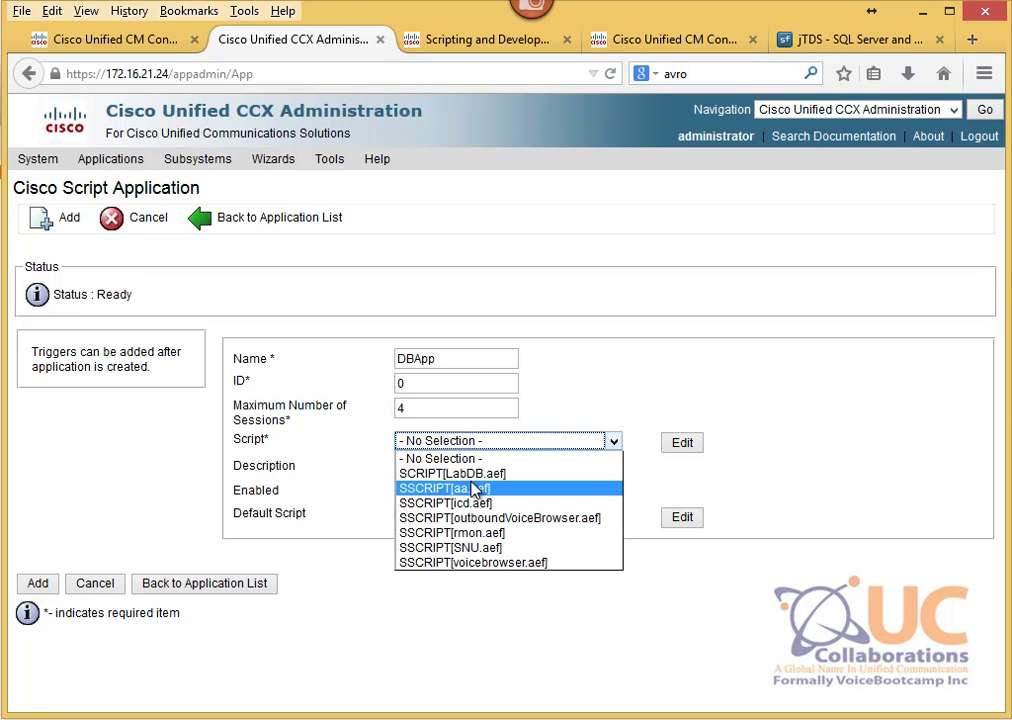
click(474, 480)
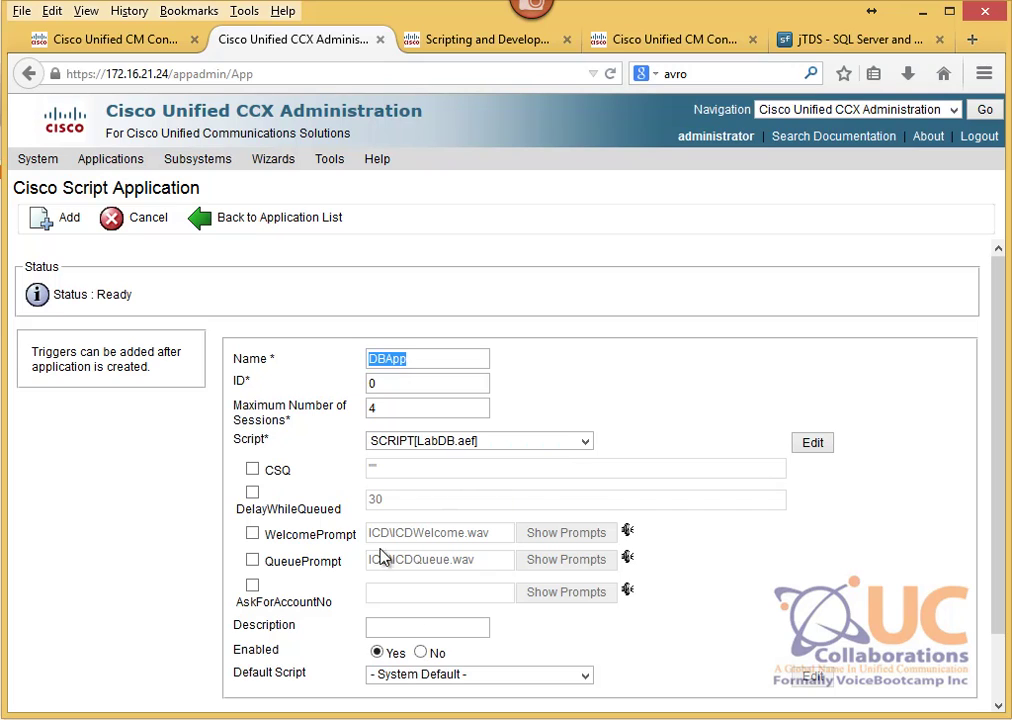
scroll(372, 567, down, 1)
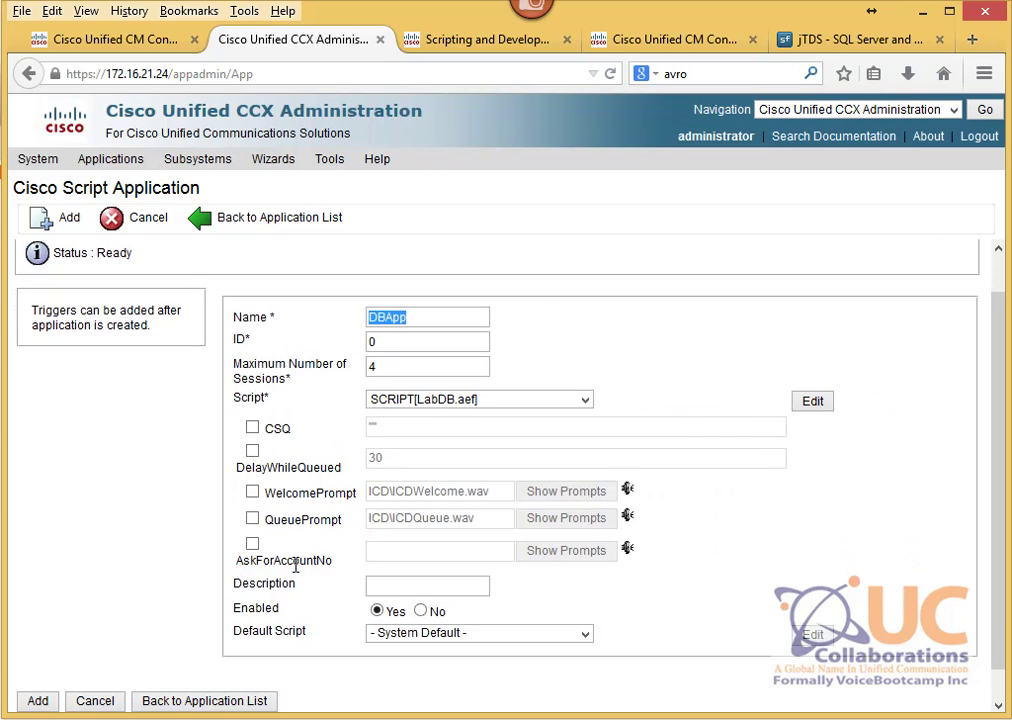
click(251, 545)
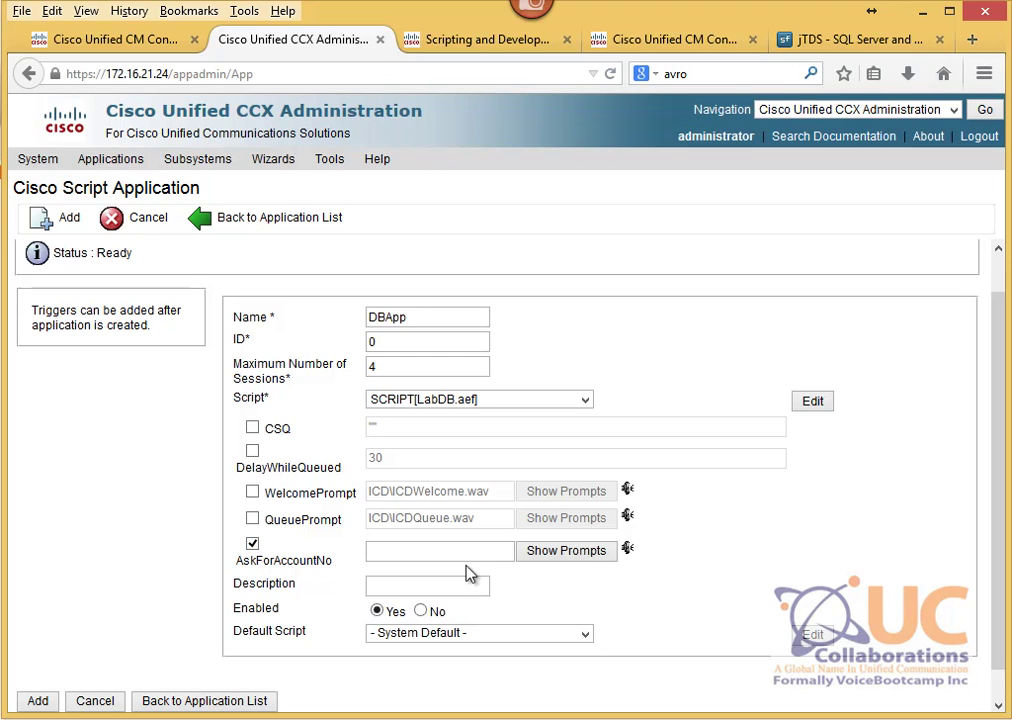
click(560, 562)
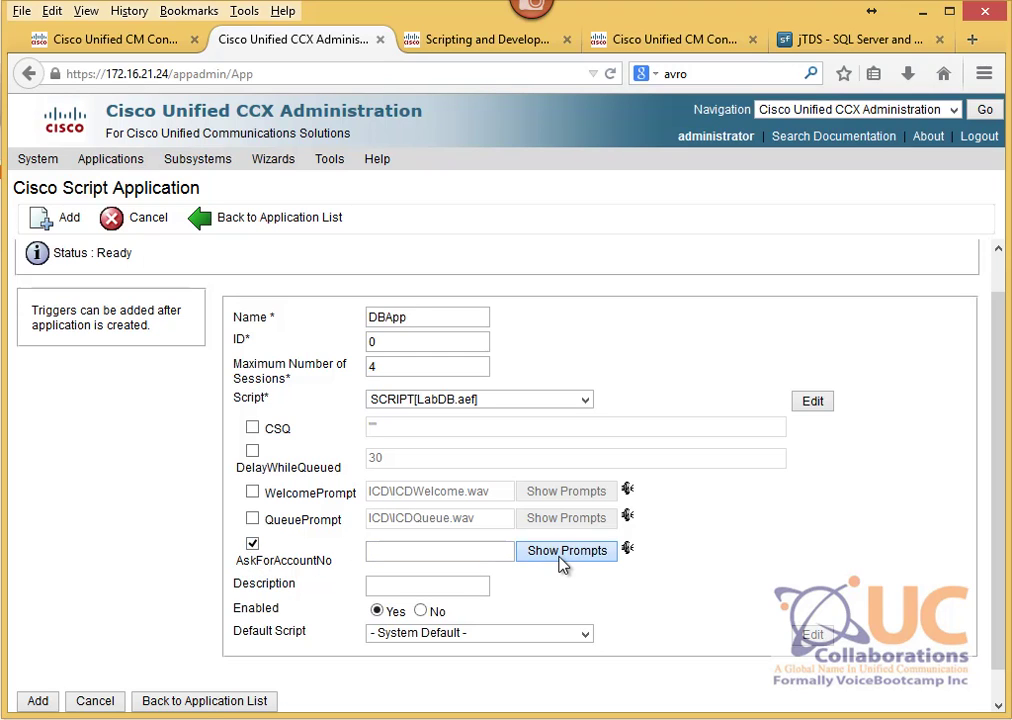
Step: Set enter_phone_number.wav as the AskForAccountNo prompt and add DBApp
click(107, 147)
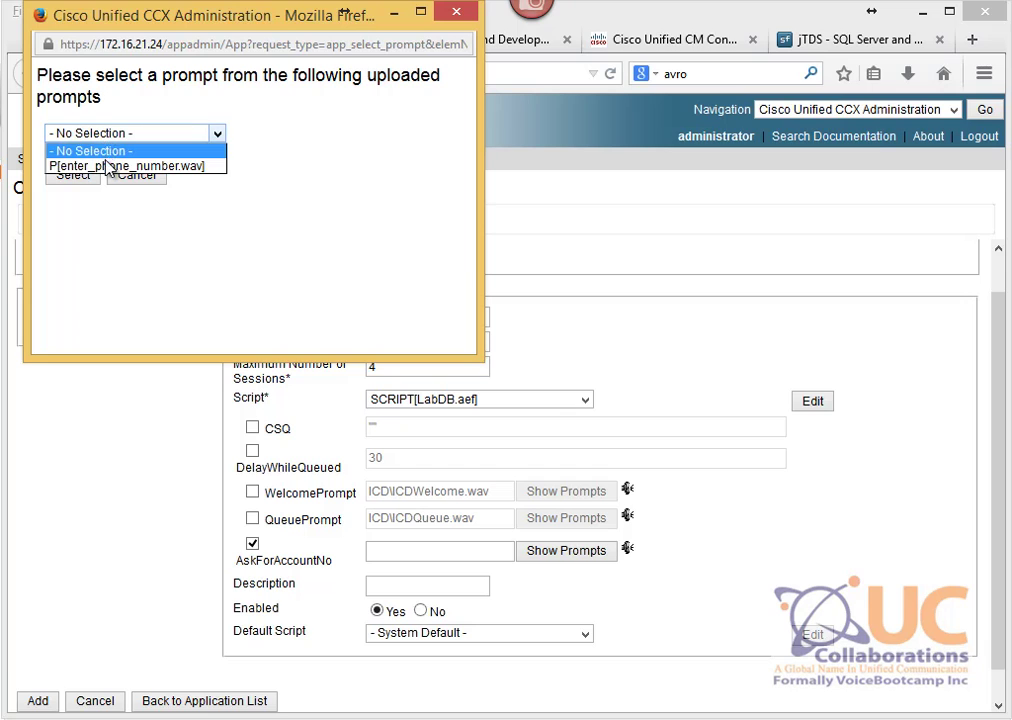
click(108, 162)
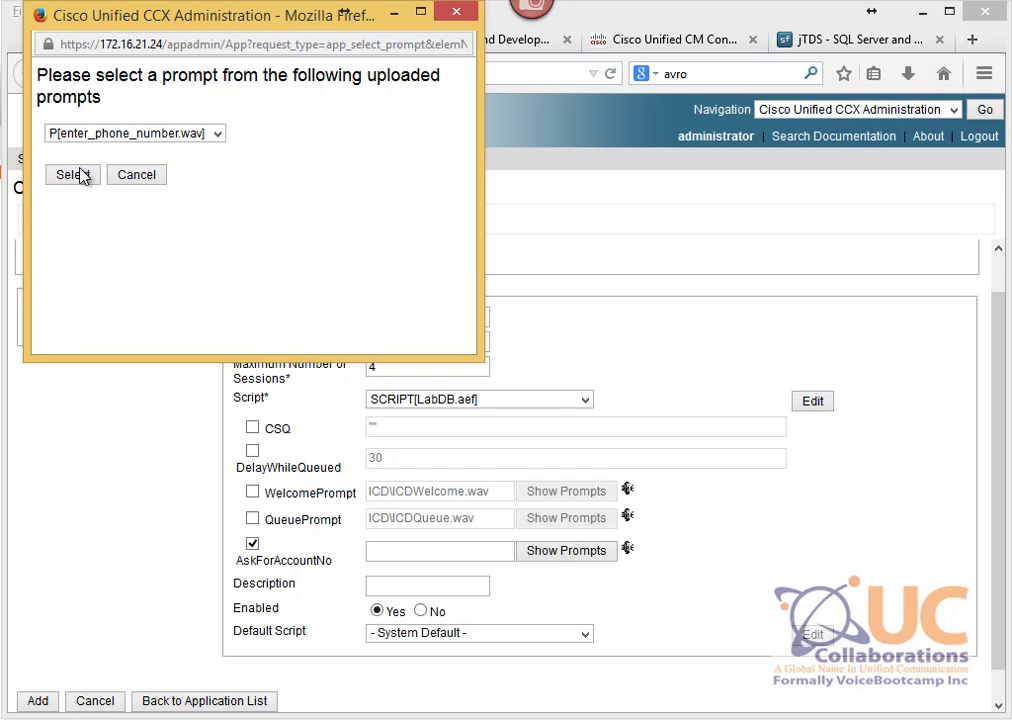
click(74, 178)
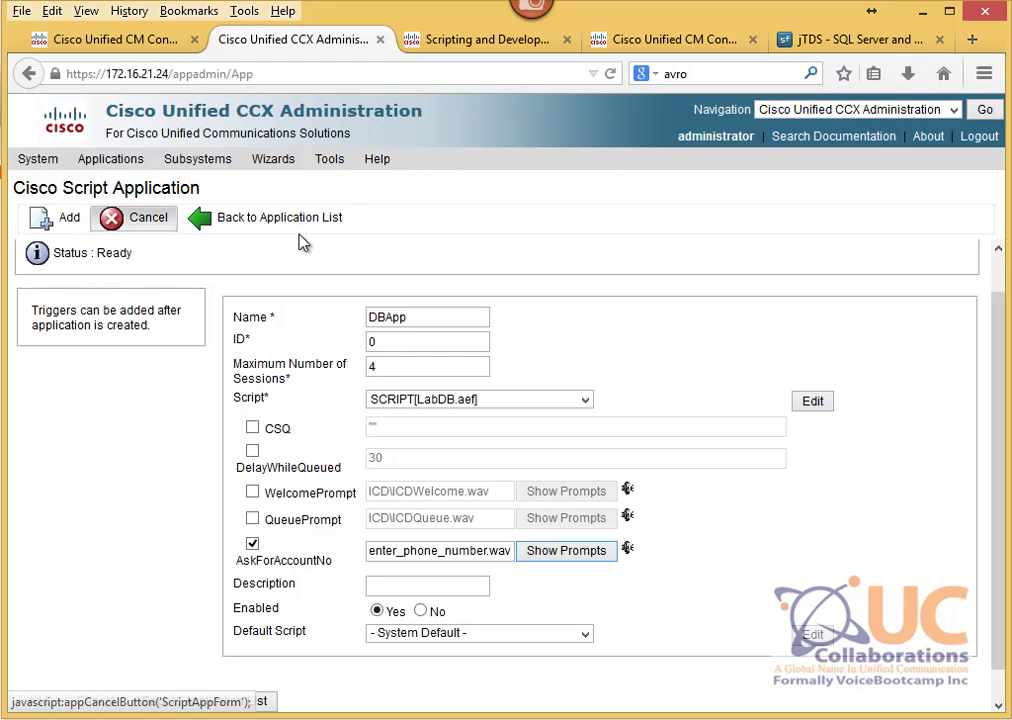
click(52, 224)
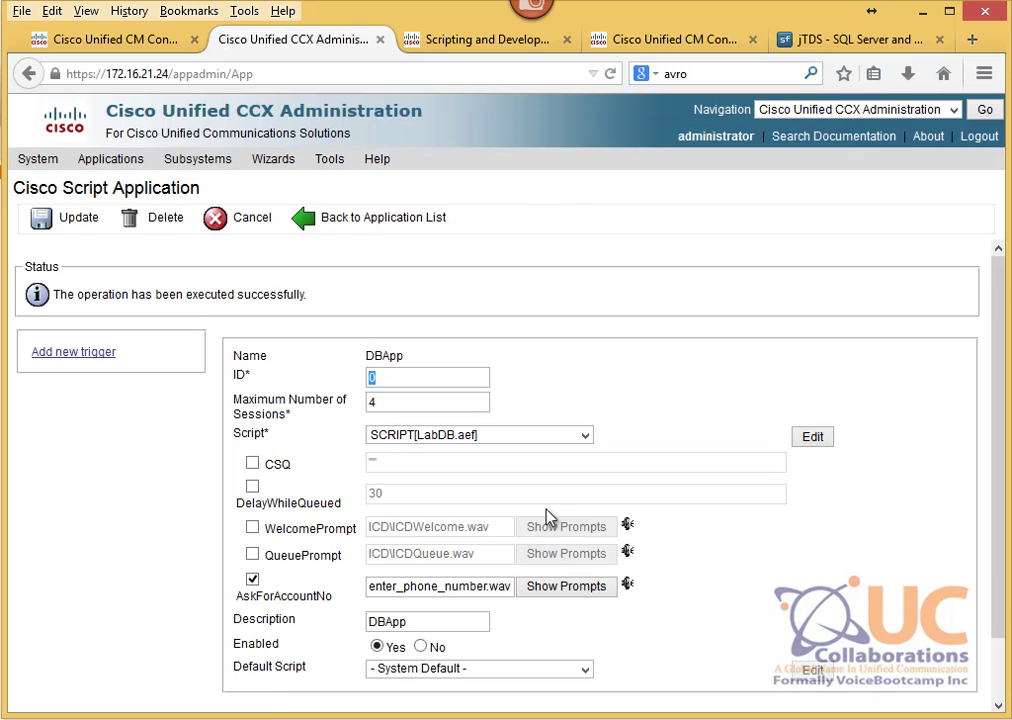
drag(374, 355, 407, 354)
Step: Add a Unified CM Telephony trigger 2300 with device and description AppDB in Call Control Group(2)
click(43, 354)
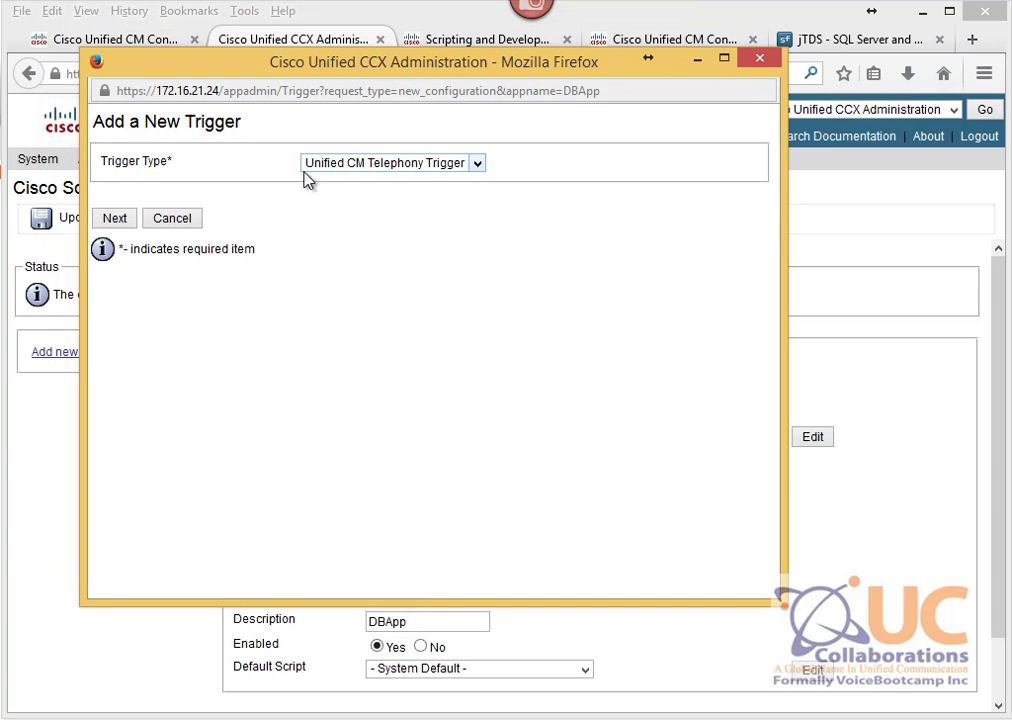
click(110, 219)
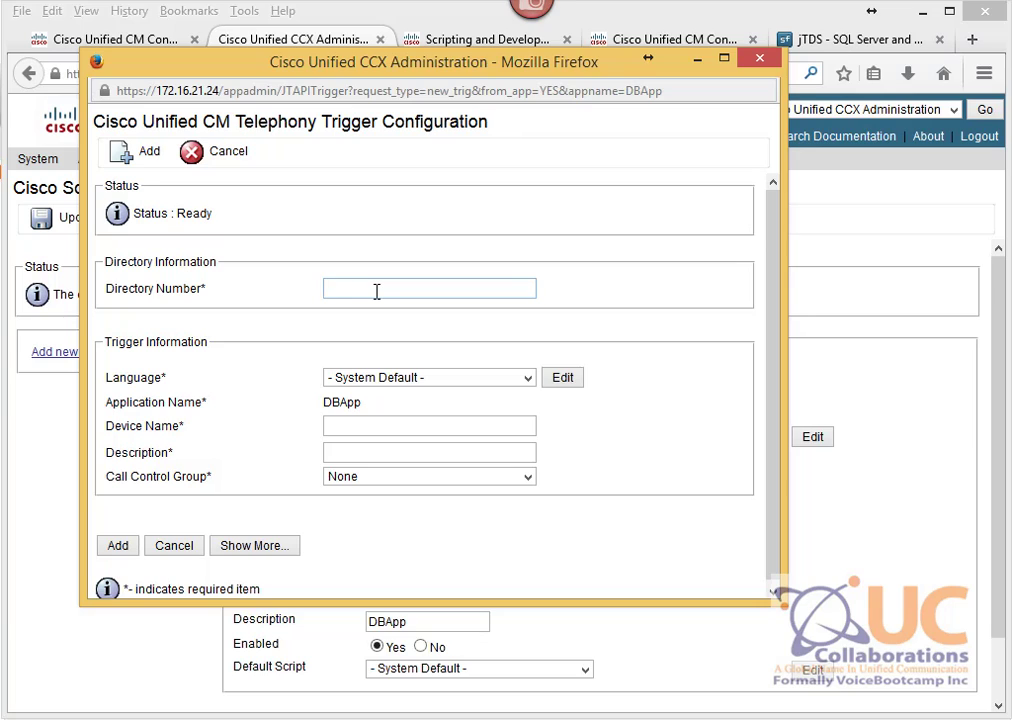
key(Tab)
key(Tab)
key(Tab)
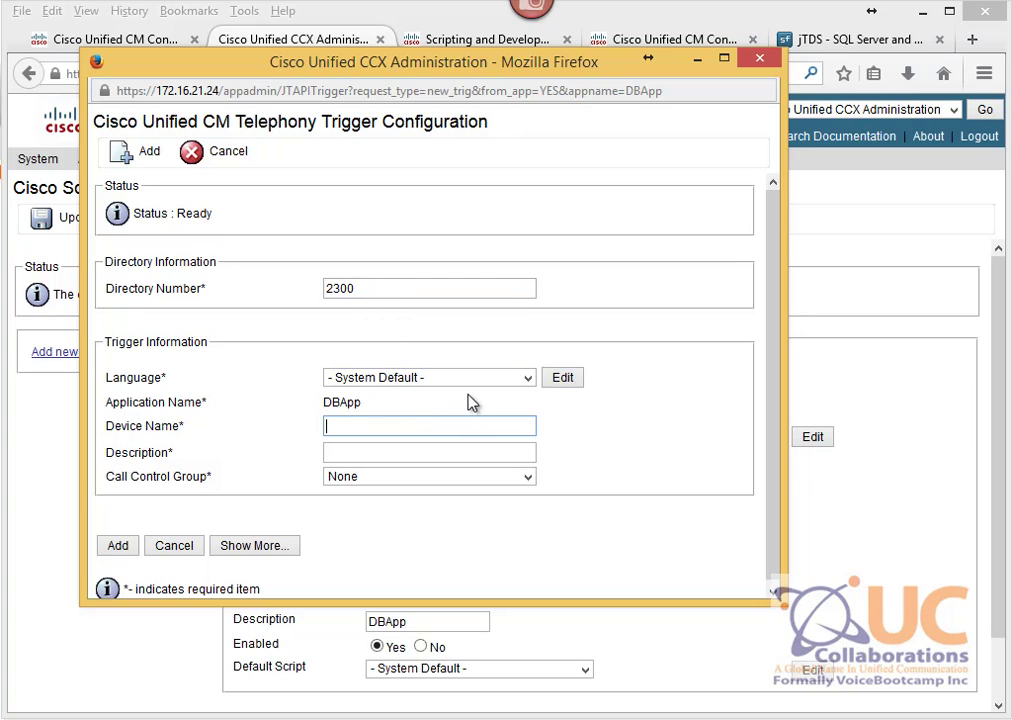
text(AppDB)
key(Tab)
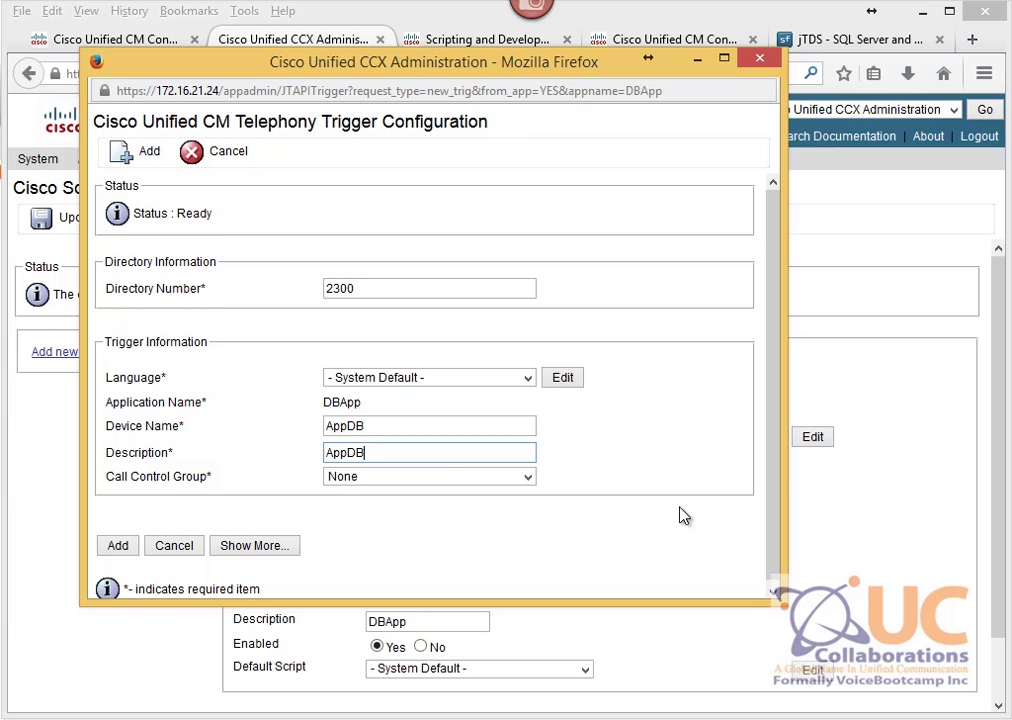
click(405, 477)
click(450, 523)
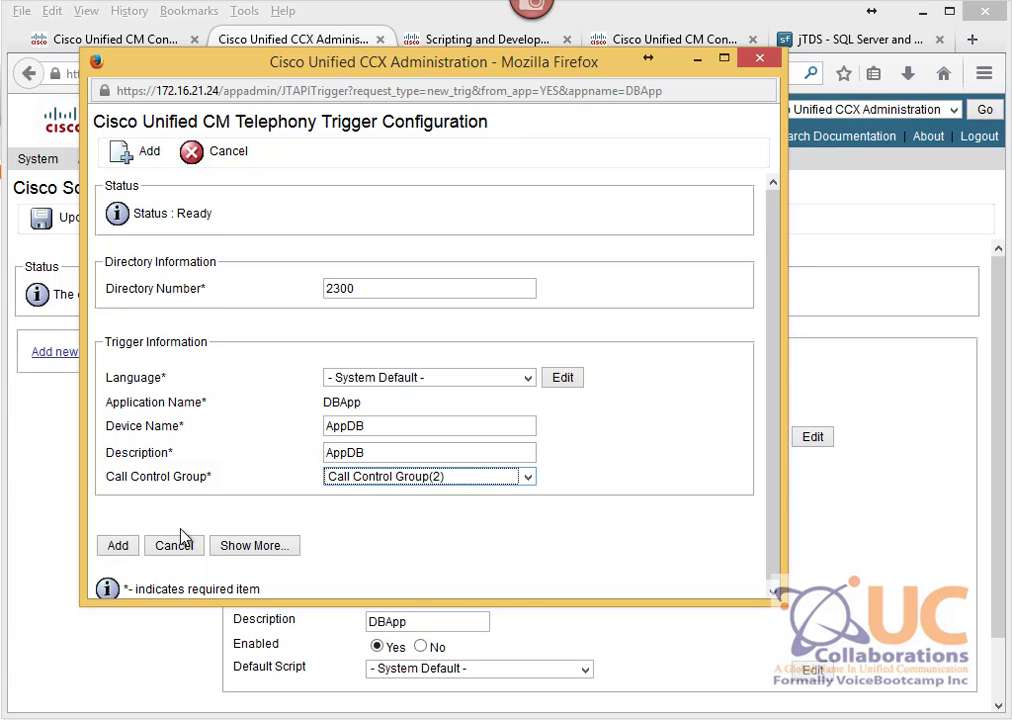
click(118, 546)
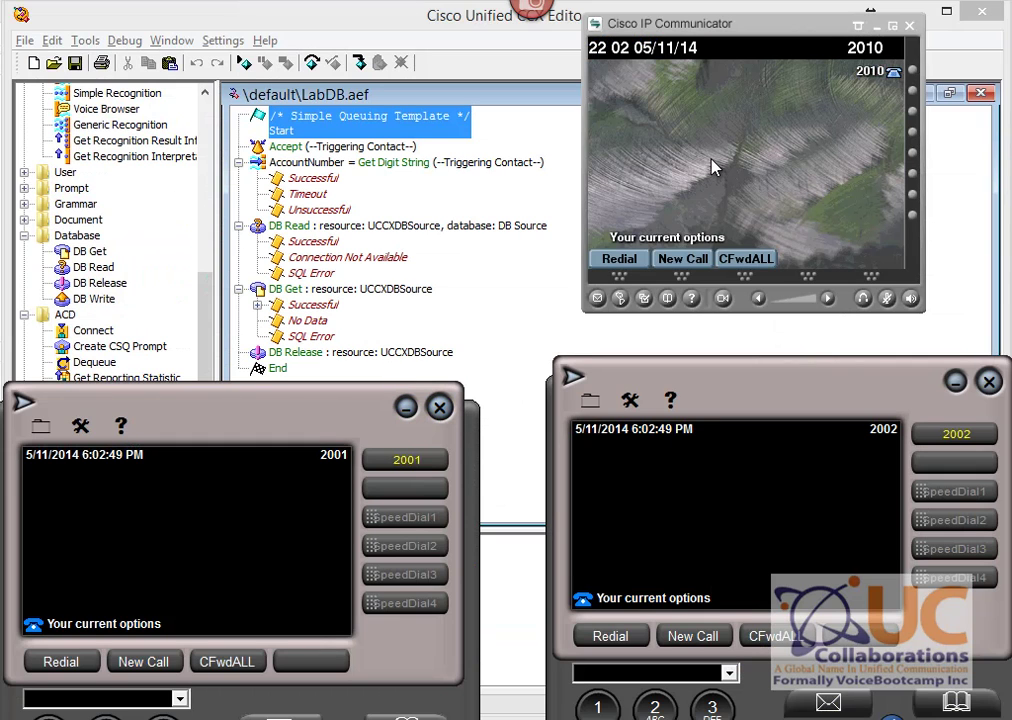
Step: Reactively debug LabDB.aef with a 30-second wait, then start dialing from the 2002 softphone
drag(199, 431, 212, 405)
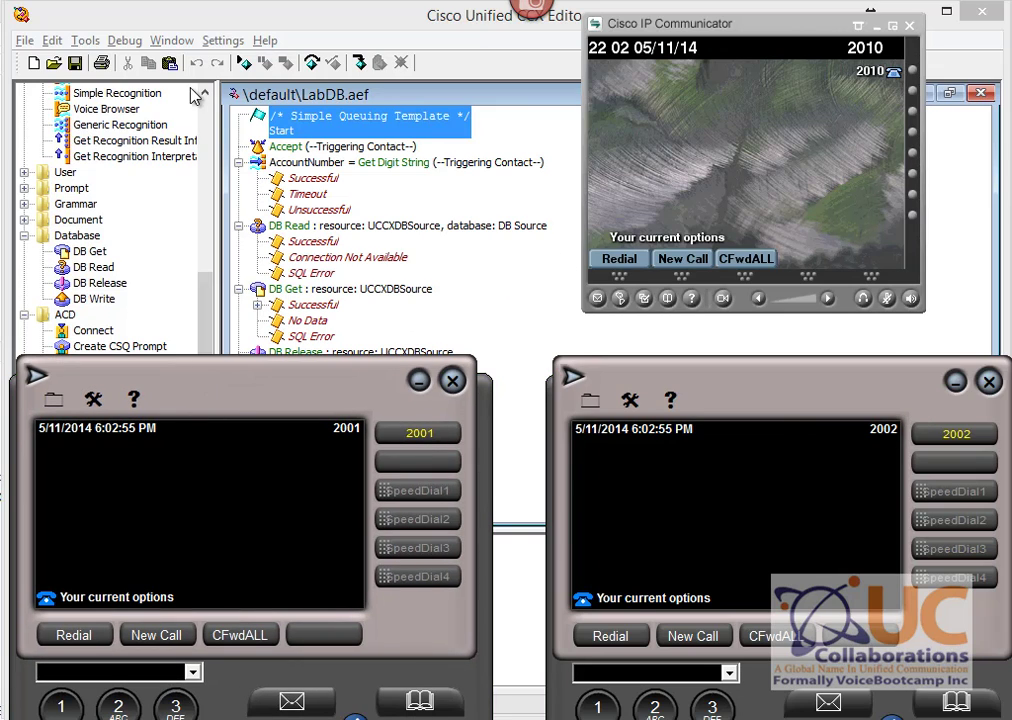
click(133, 43)
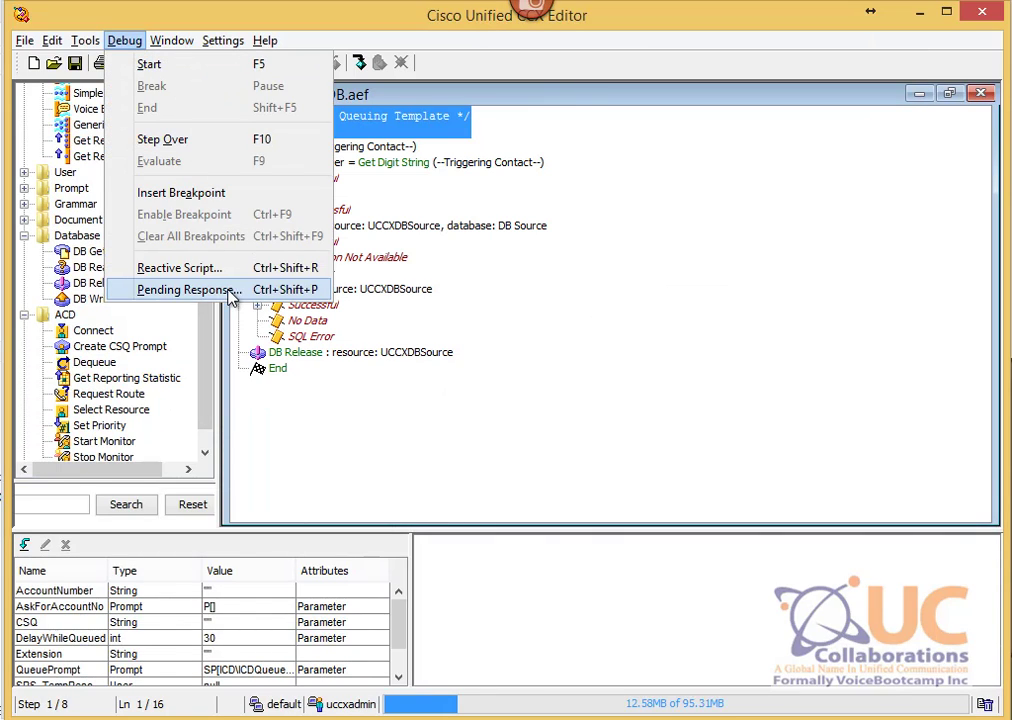
key(Return)
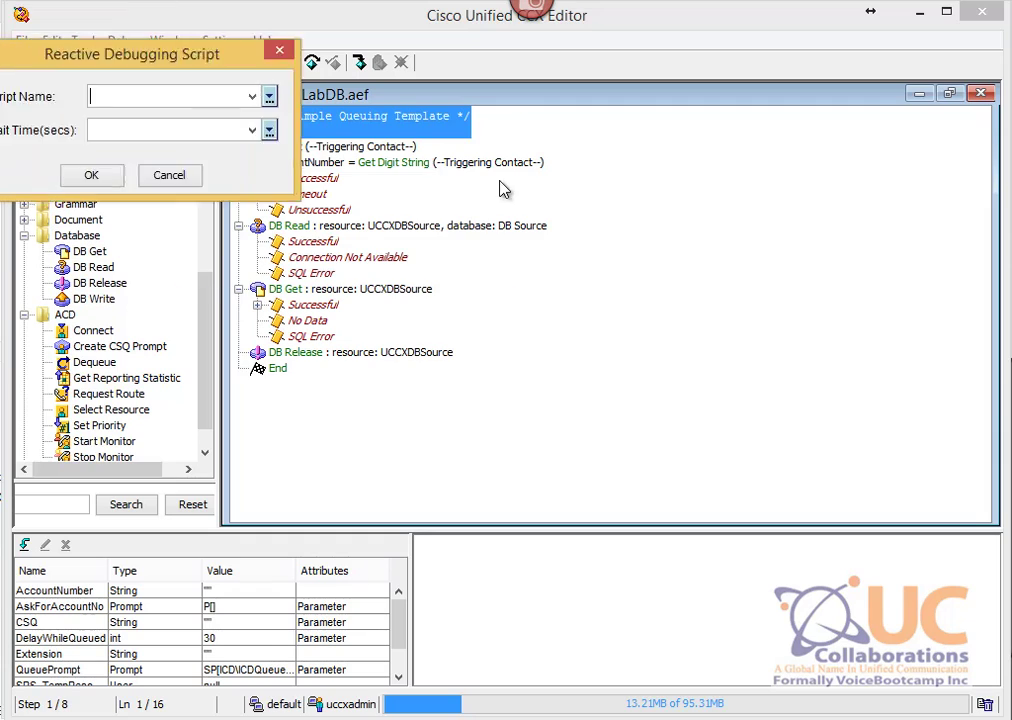
drag(765, 218, 845, 223)
click(861, 255)
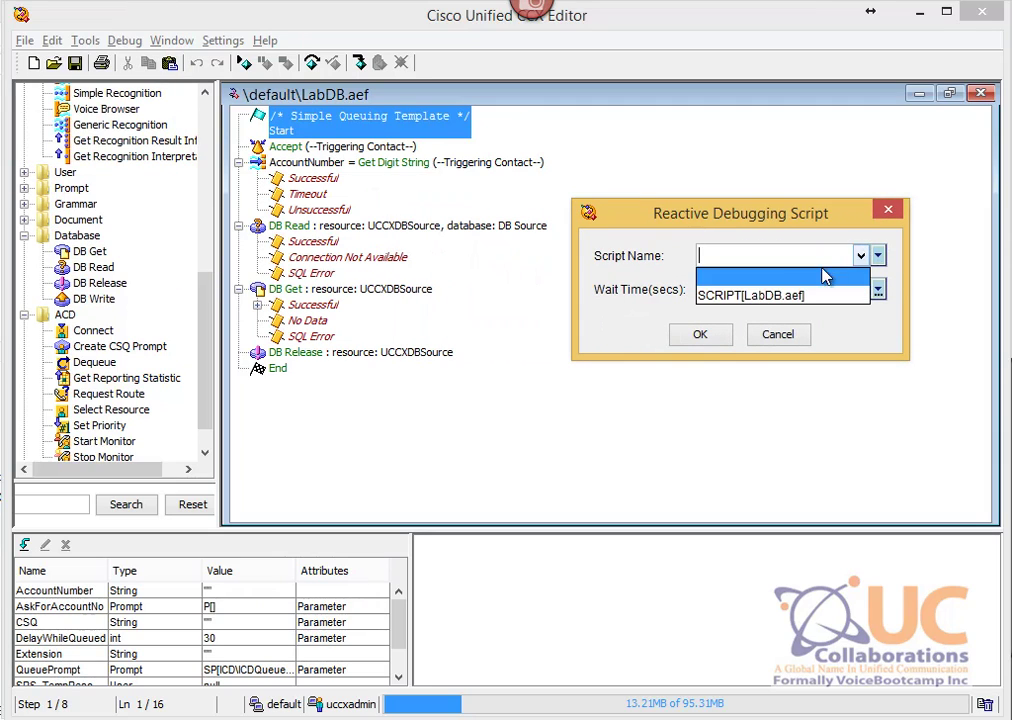
click(780, 295)
click(798, 288)
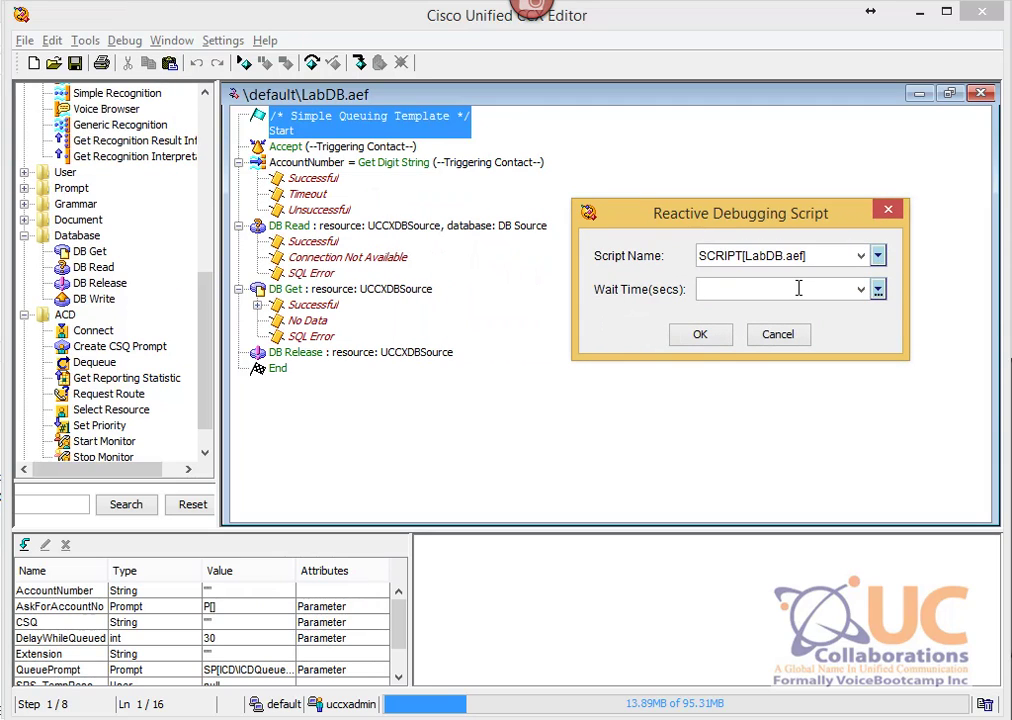
text(30)
click(702, 336)
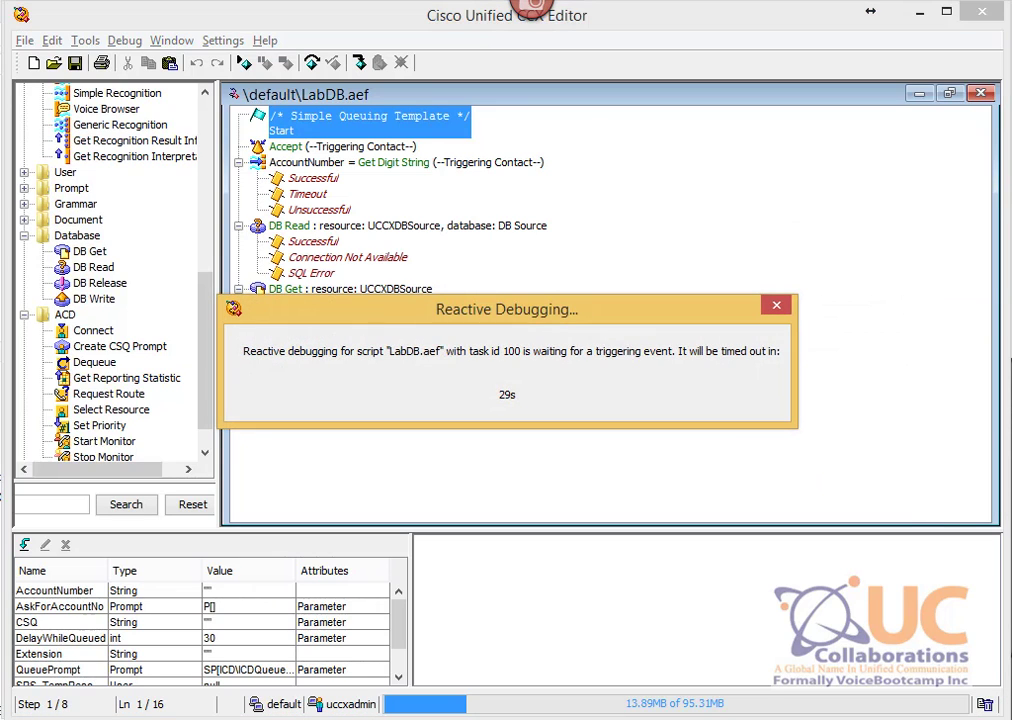
click(1010, 578)
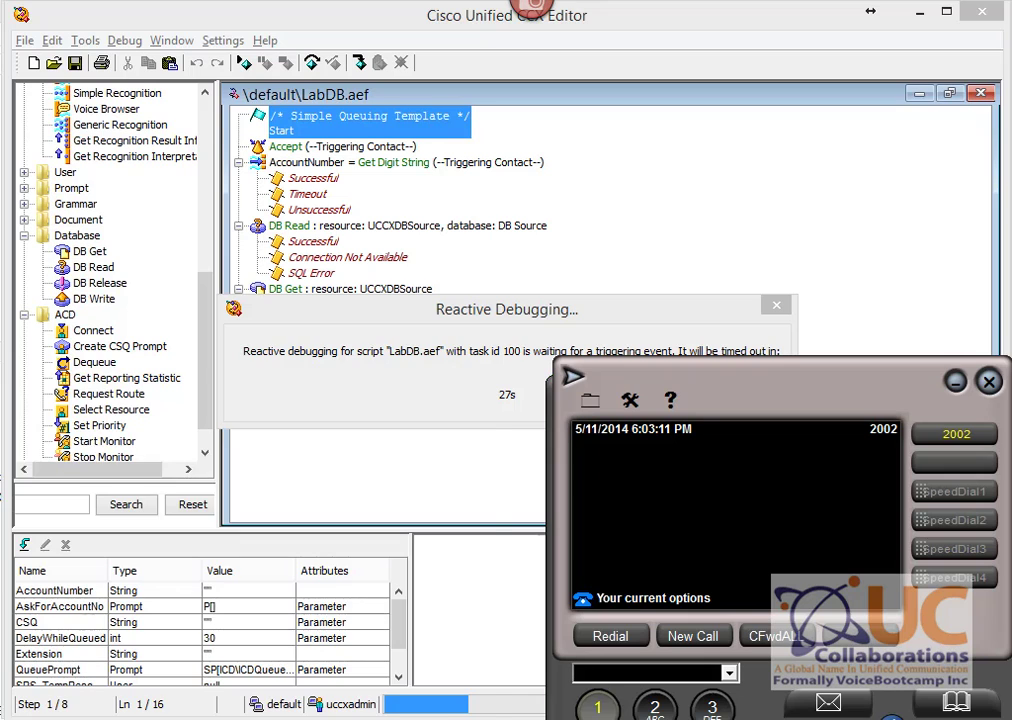
click(598, 706)
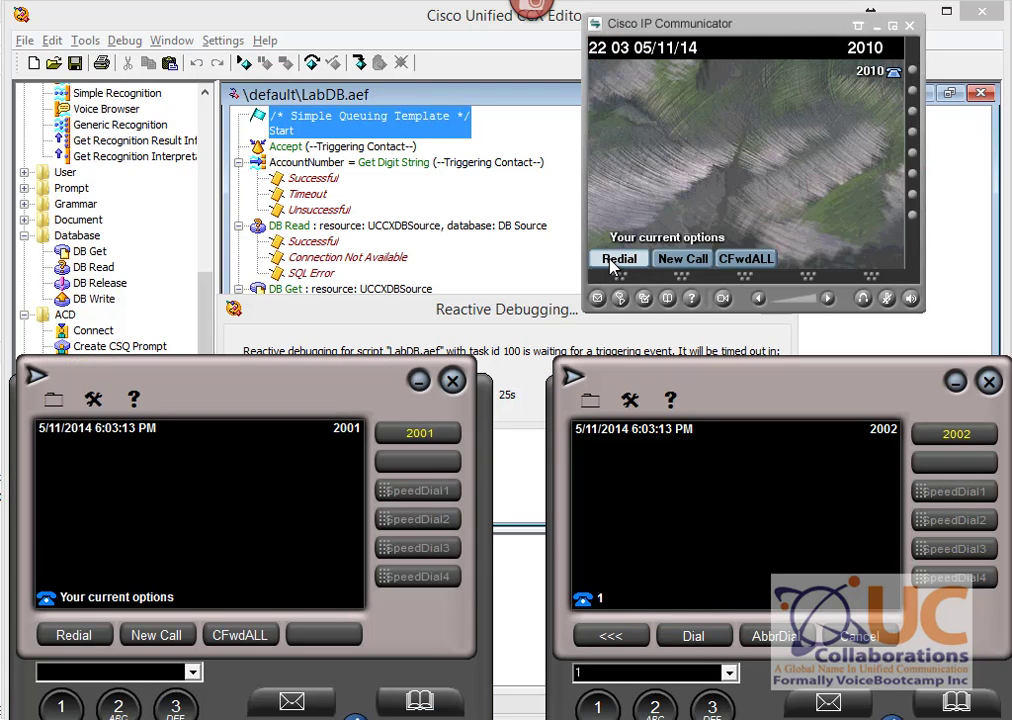
Step: Call 2301 from IP Communicator, enter the account number, and hang up after the script runs
click(618, 259)
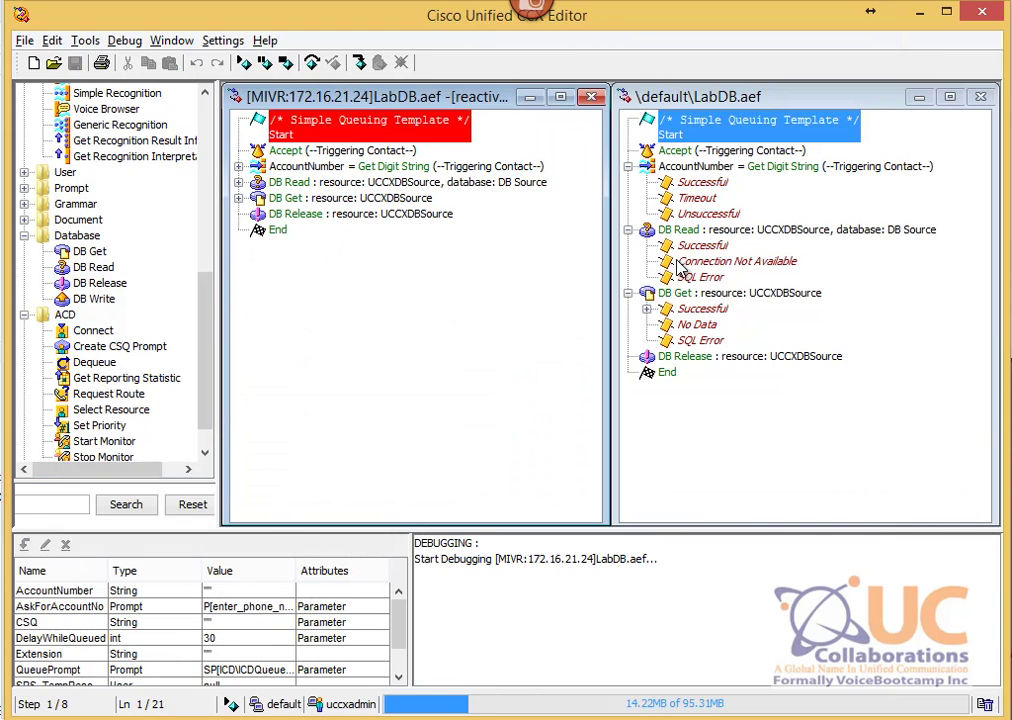
key(alt+Tab)
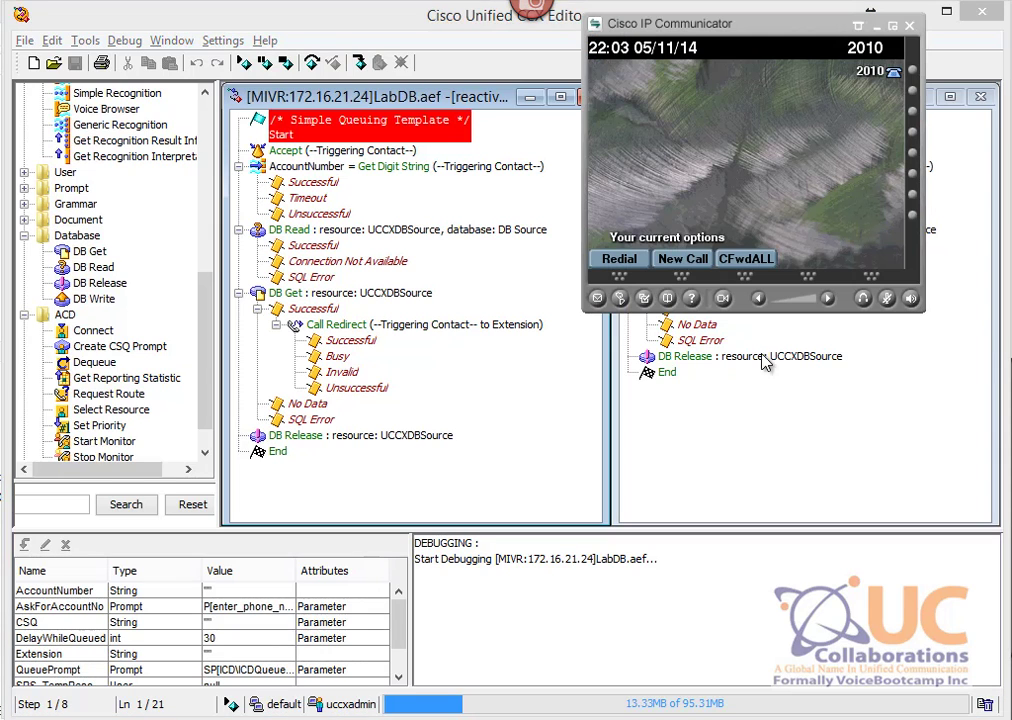
click(618, 259)
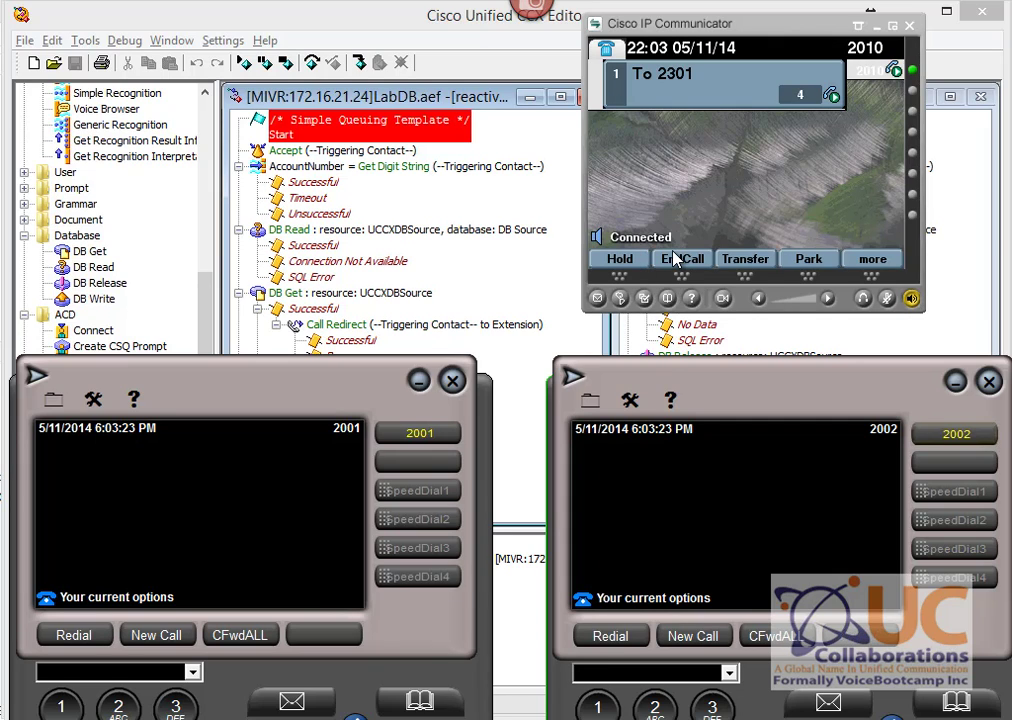
text(1408)
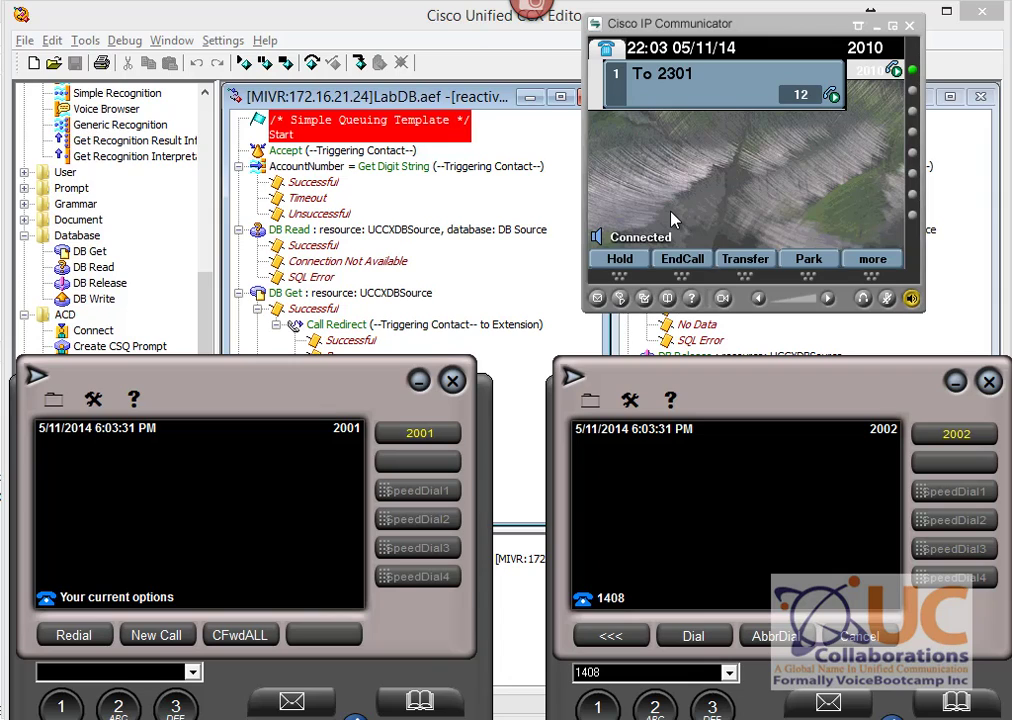
click(675, 263)
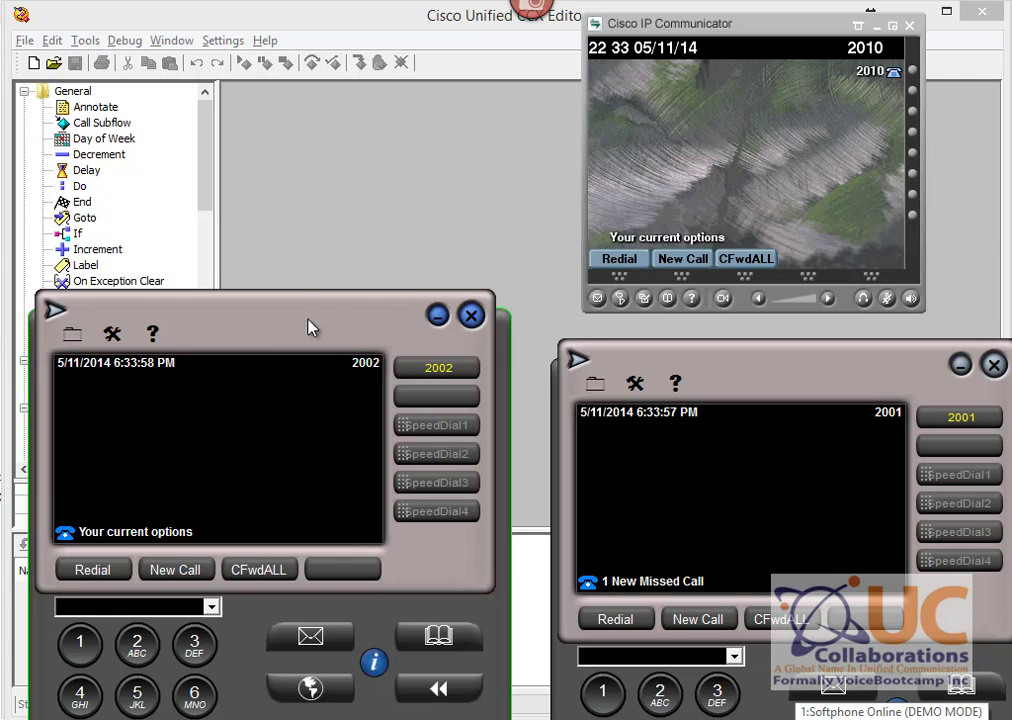
Step: Shift the 2002 and 2001 softphones upward and bring the CCX Editor in front
drag(309, 328, 289, 271)
drag(843, 363, 833, 285)
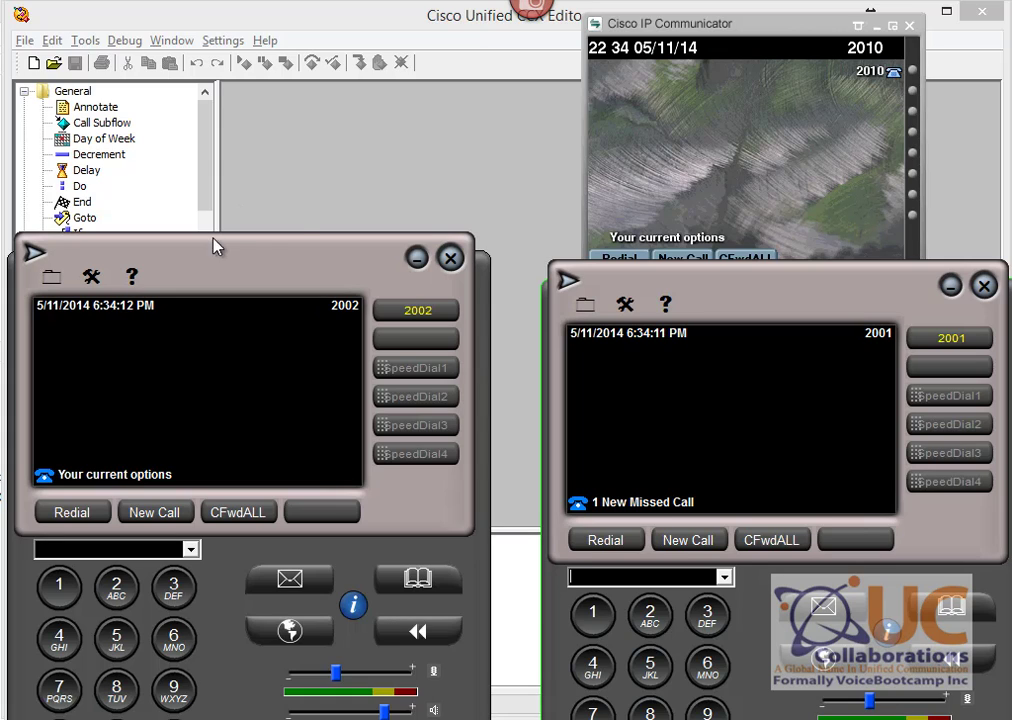
click(220, 42)
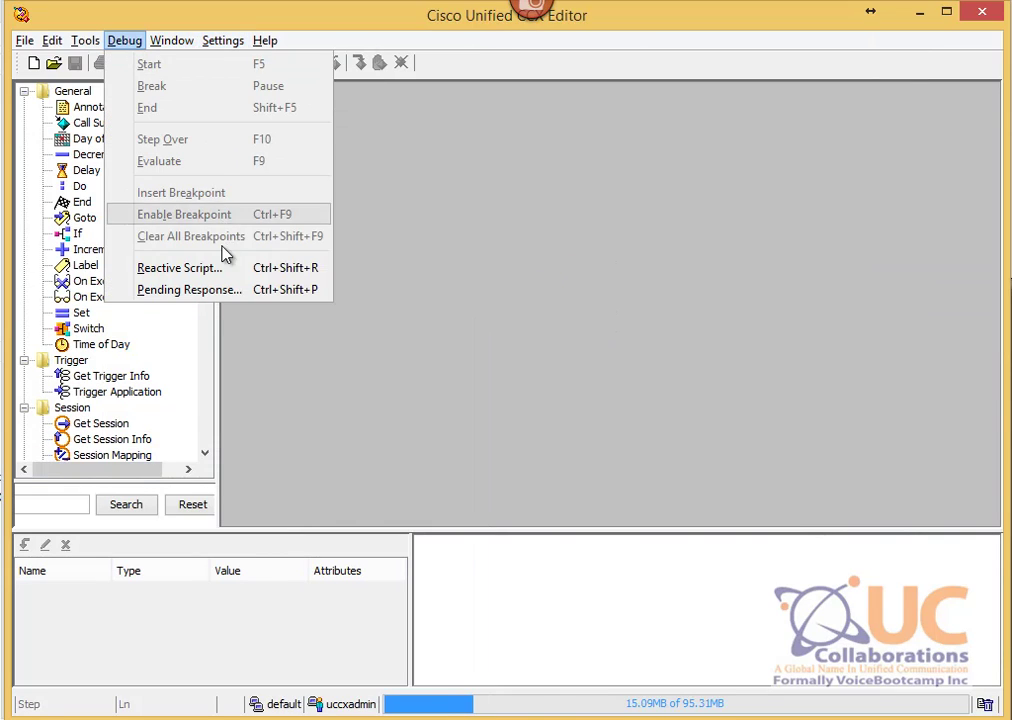
Step: Start reactive debugging of LabDB.aef with a 15-second wait time
click(256, 267)
click(137, 58)
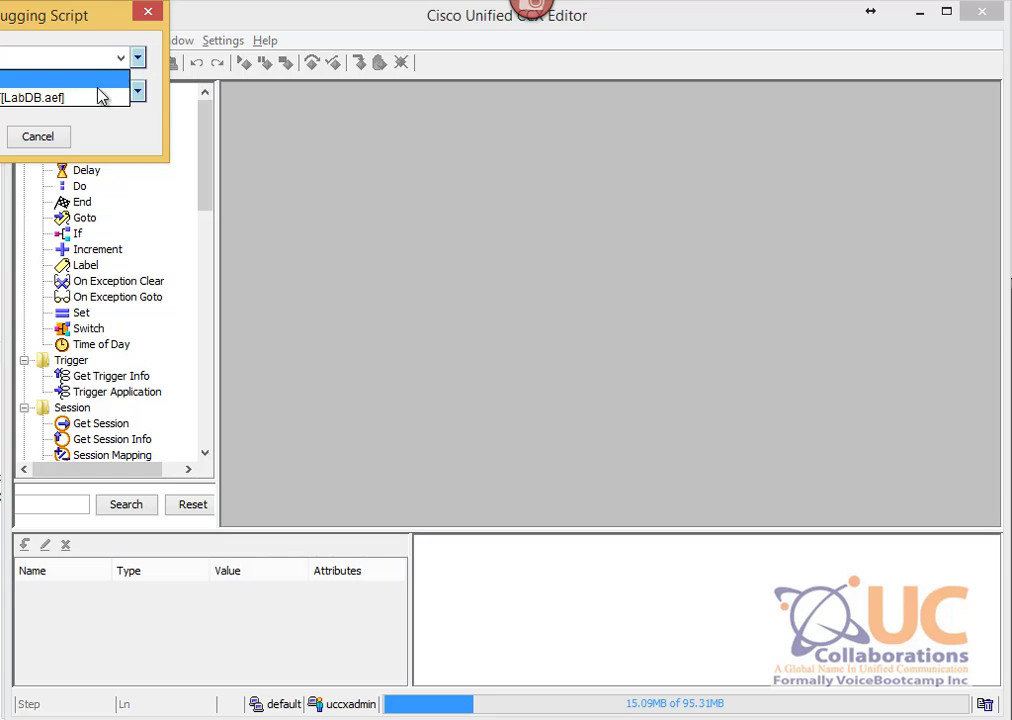
click(102, 96)
click(299, 139)
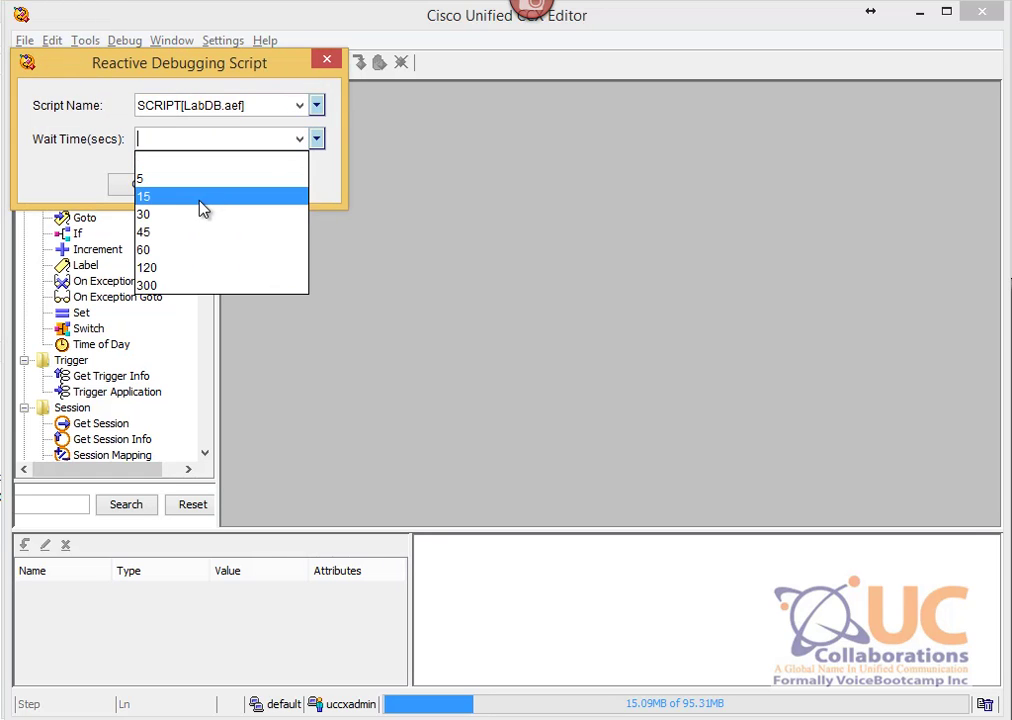
click(199, 196)
click(138, 186)
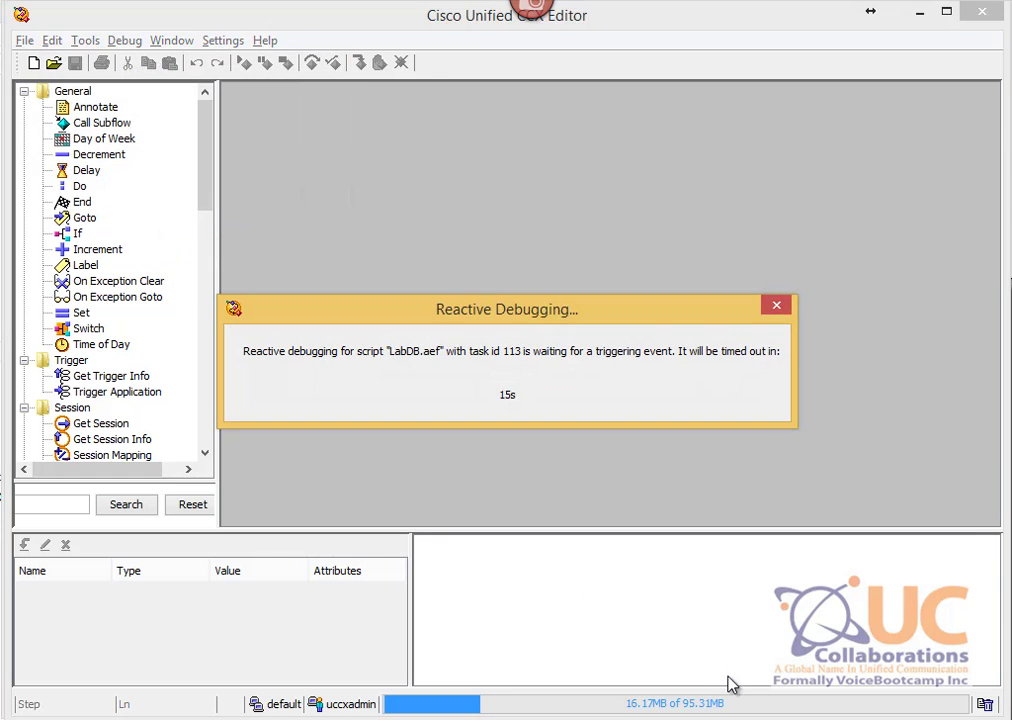
Step: Switch IP Communicator to the Default Mode full-phone skin
key(alt+Tab)
key(alt+Tab)
key(alt+Tab)
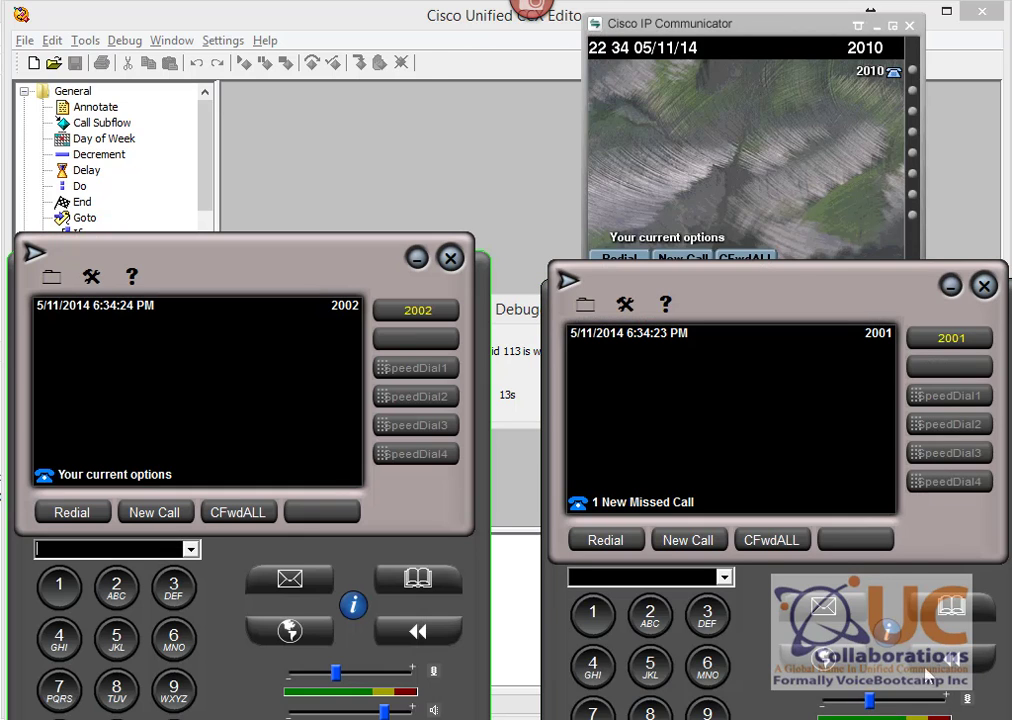
click(745, 188)
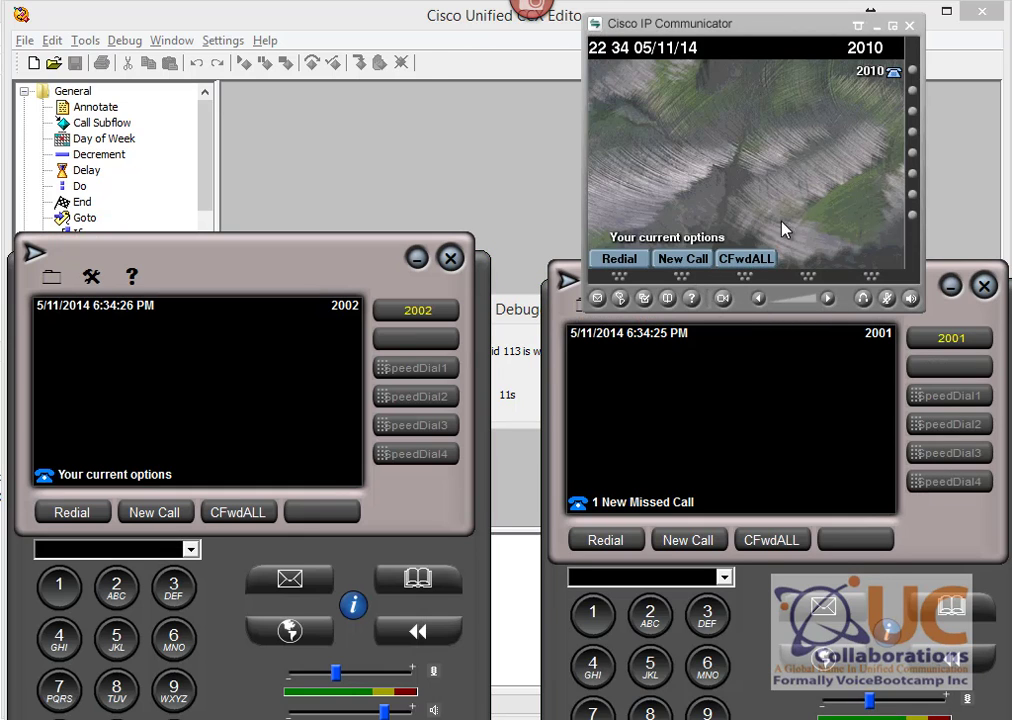
right_click(770, 189)
mouse_move(778, 196)
click(738, 204)
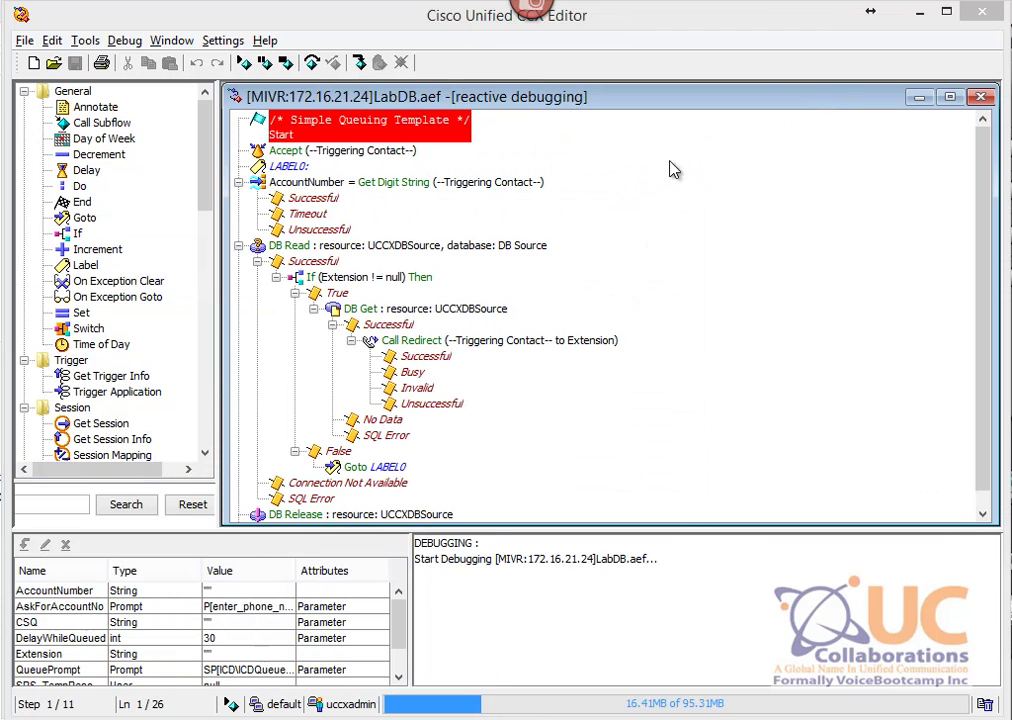
Step: Enter the first account number from phone 2010, check the SQL table, and end the call redirected to 2001
click(245, 63)
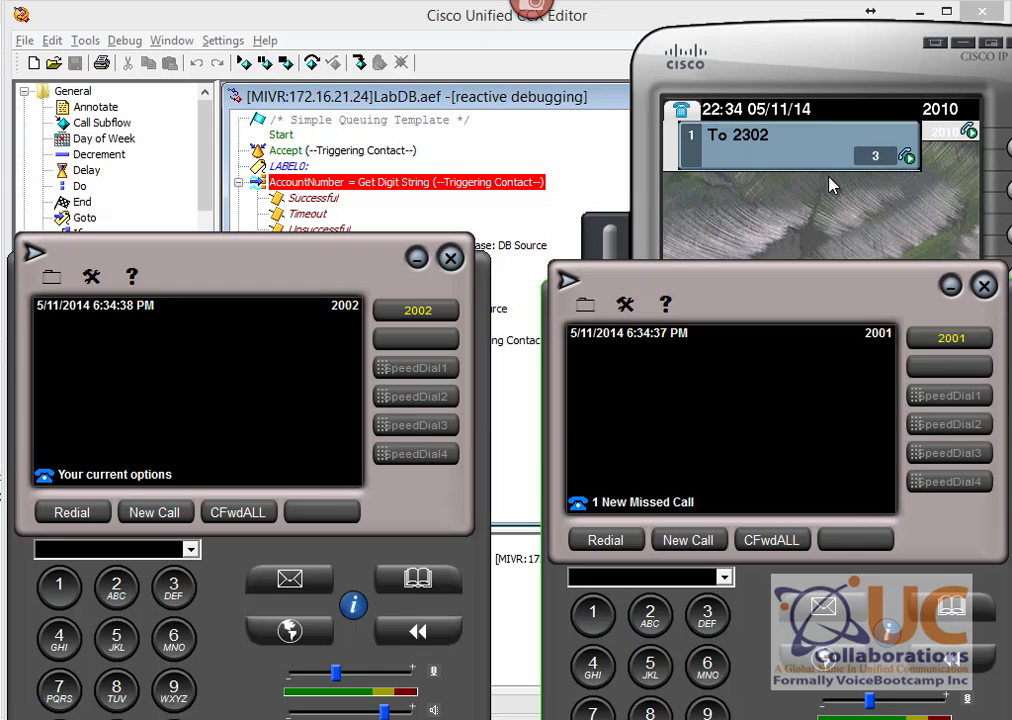
click(830, 185)
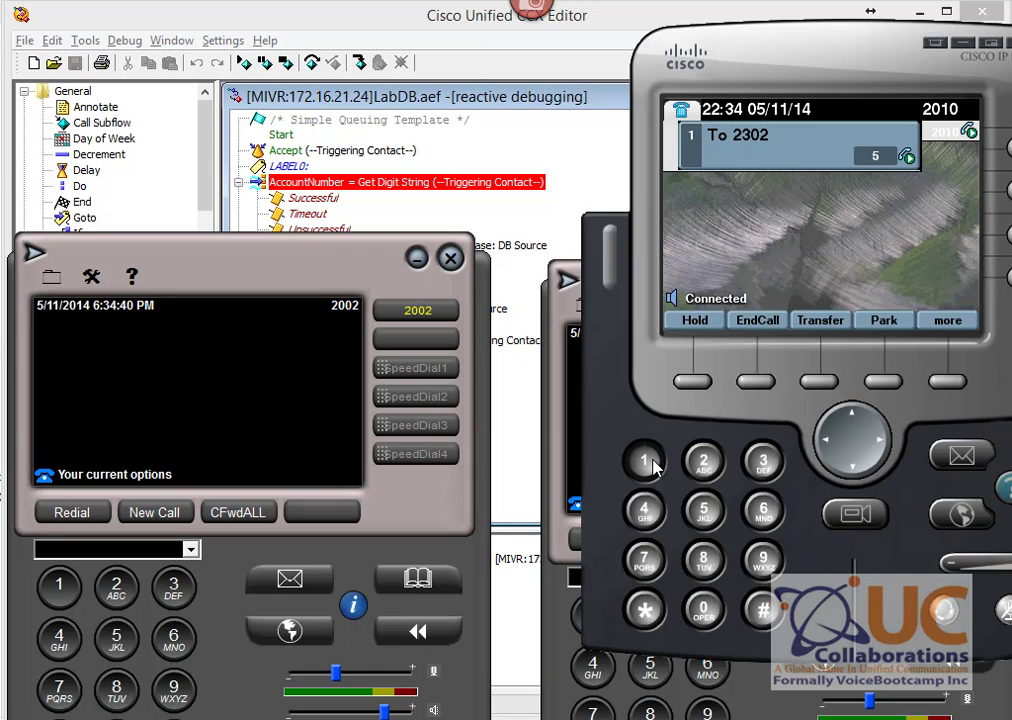
click(767, 628)
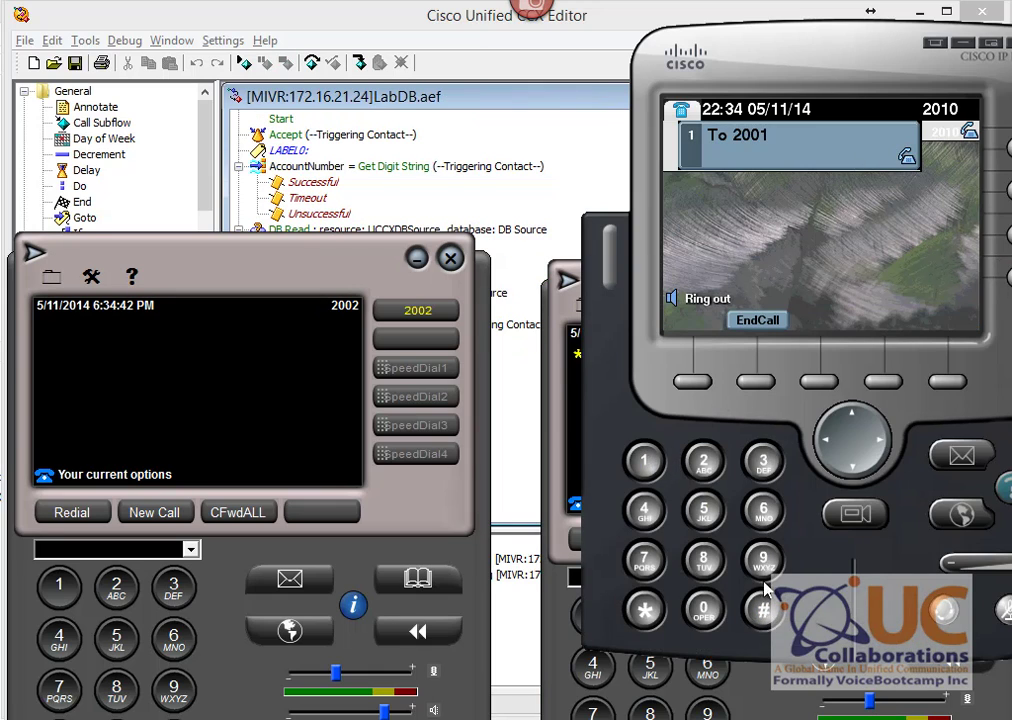
click(558, 380)
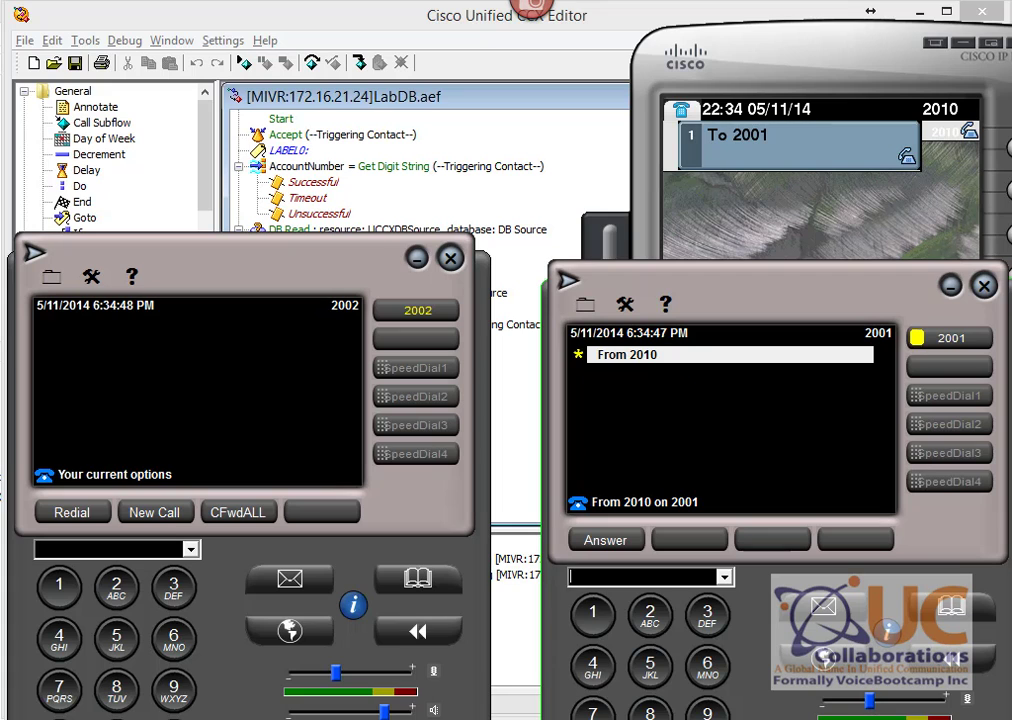
mouse_move(525, 718)
click(465, 652)
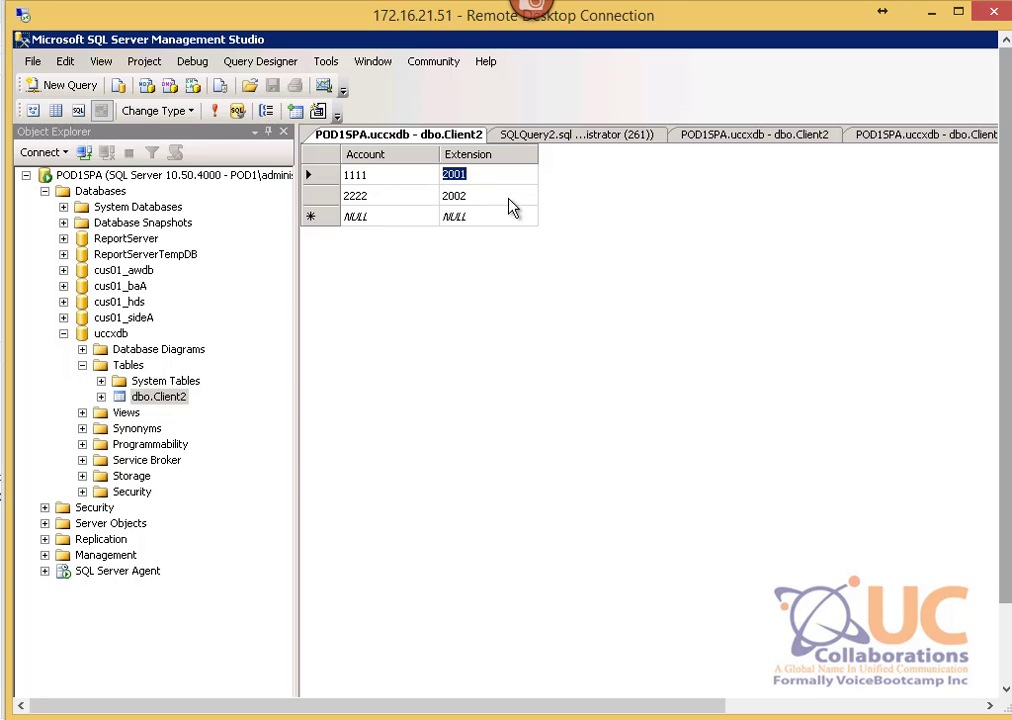
click(933, 17)
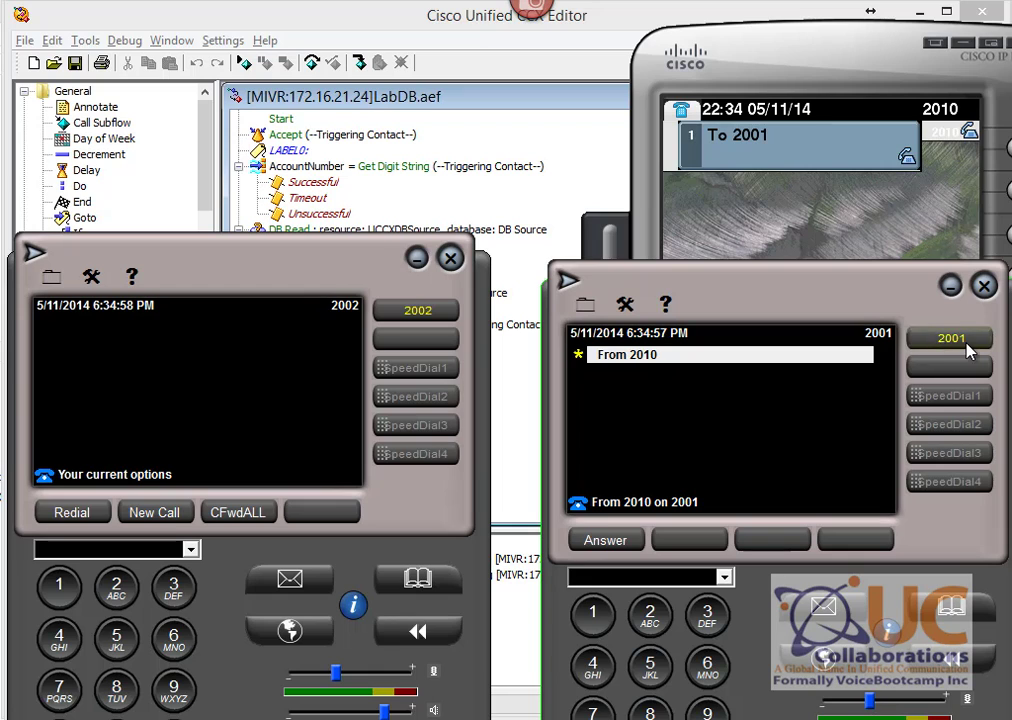
click(816, 233)
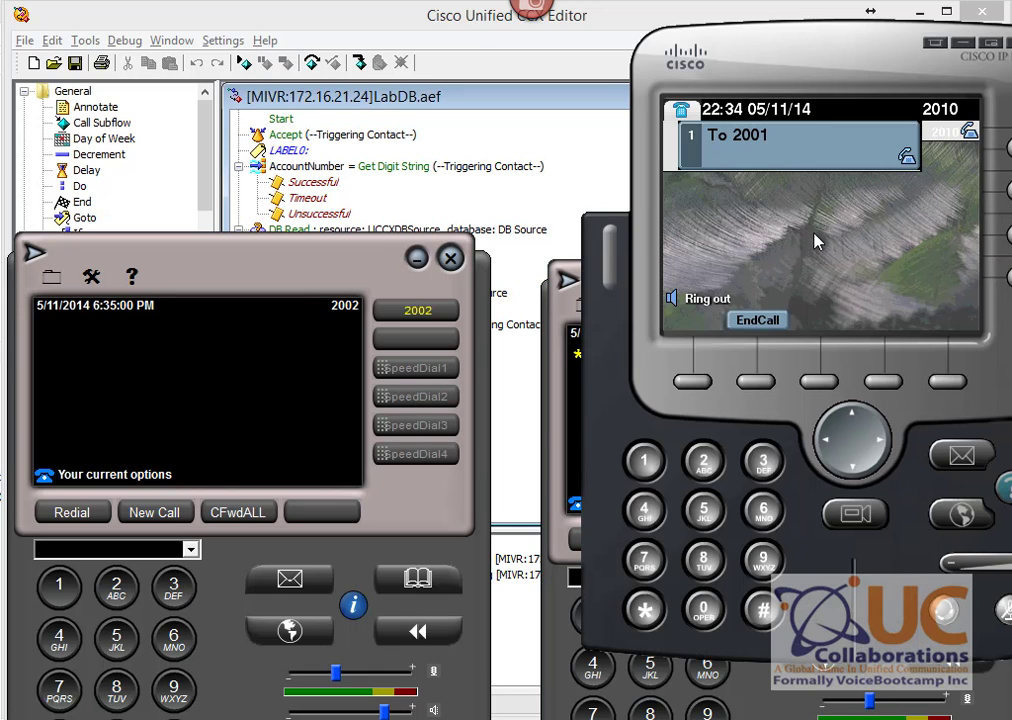
click(775, 320)
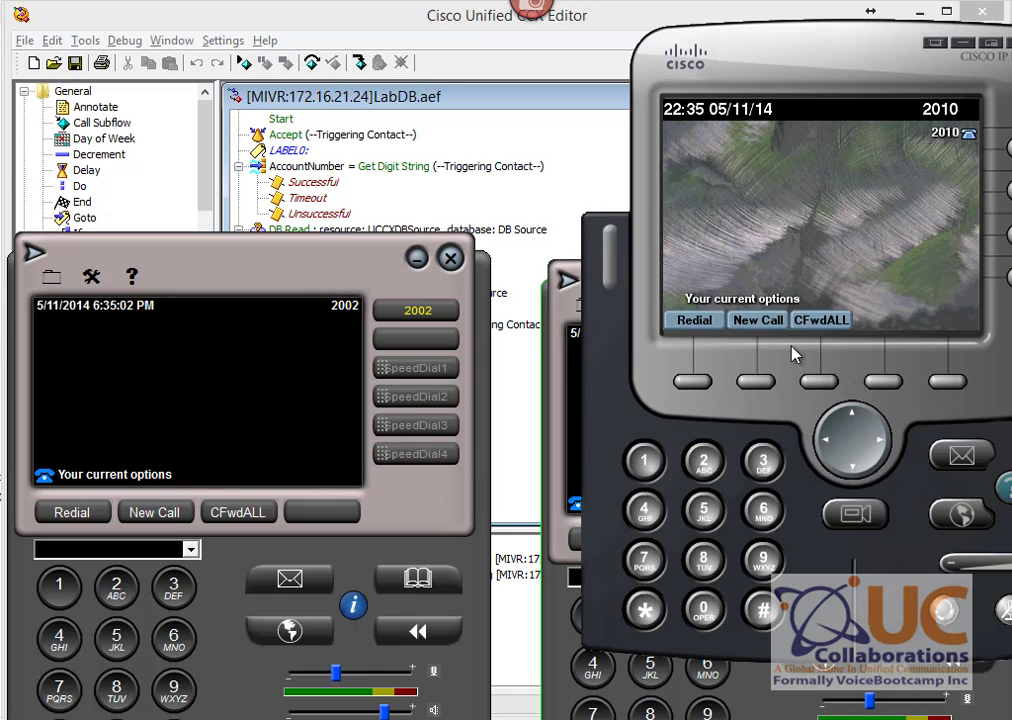
Step: Call again with the second account number and end the call redirected to 2002
click(695, 321)
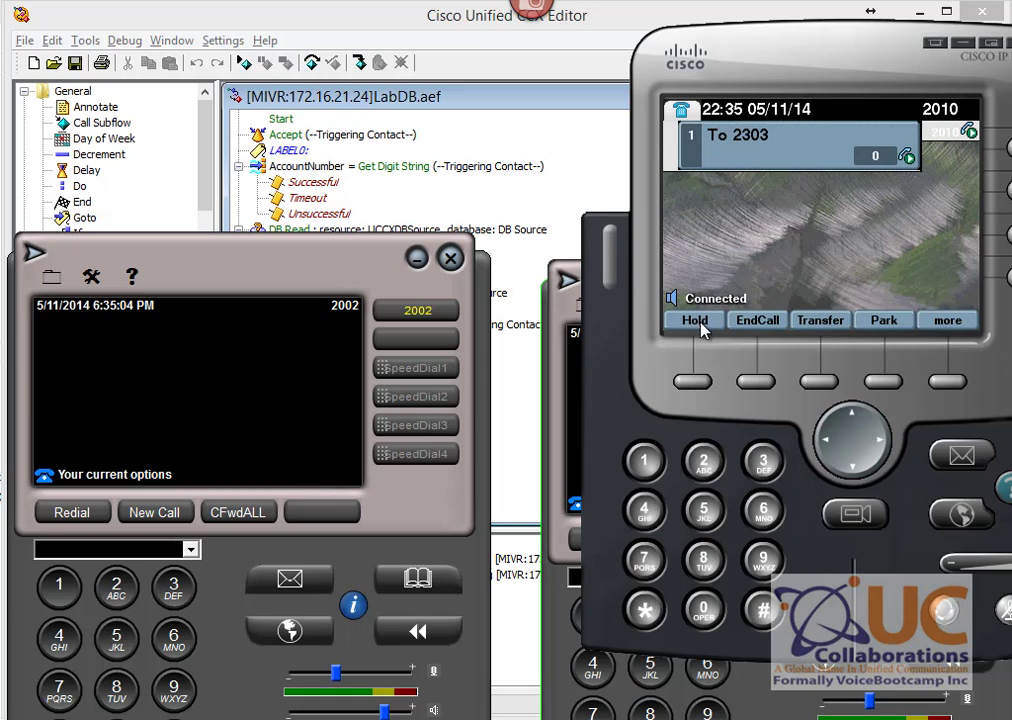
click(712, 468)
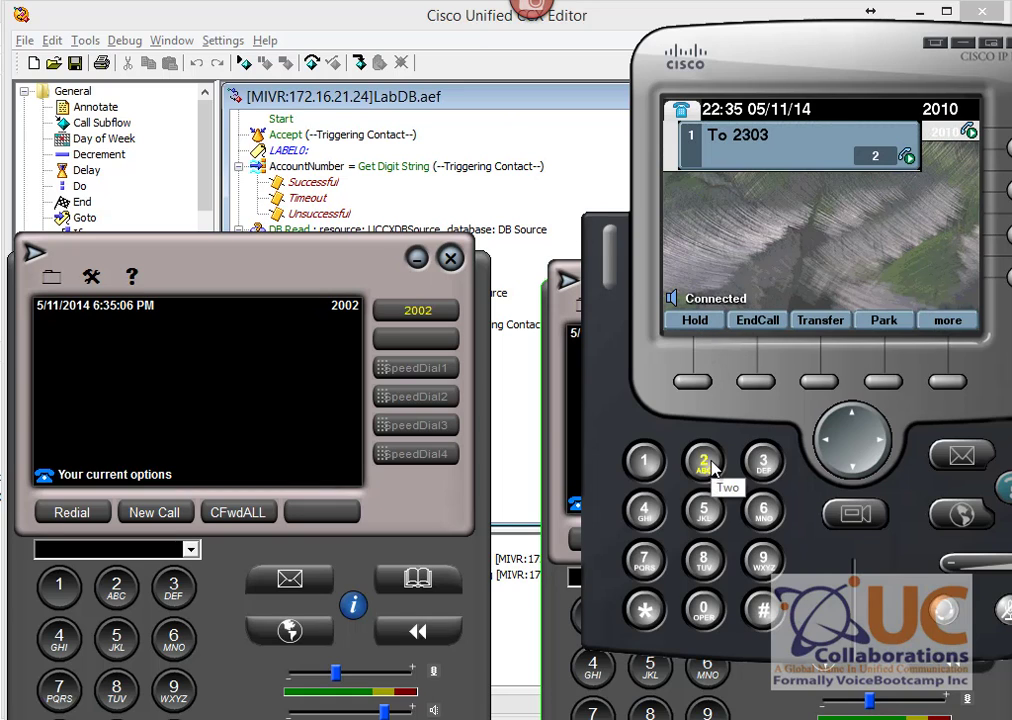
click(712, 468)
click(767, 613)
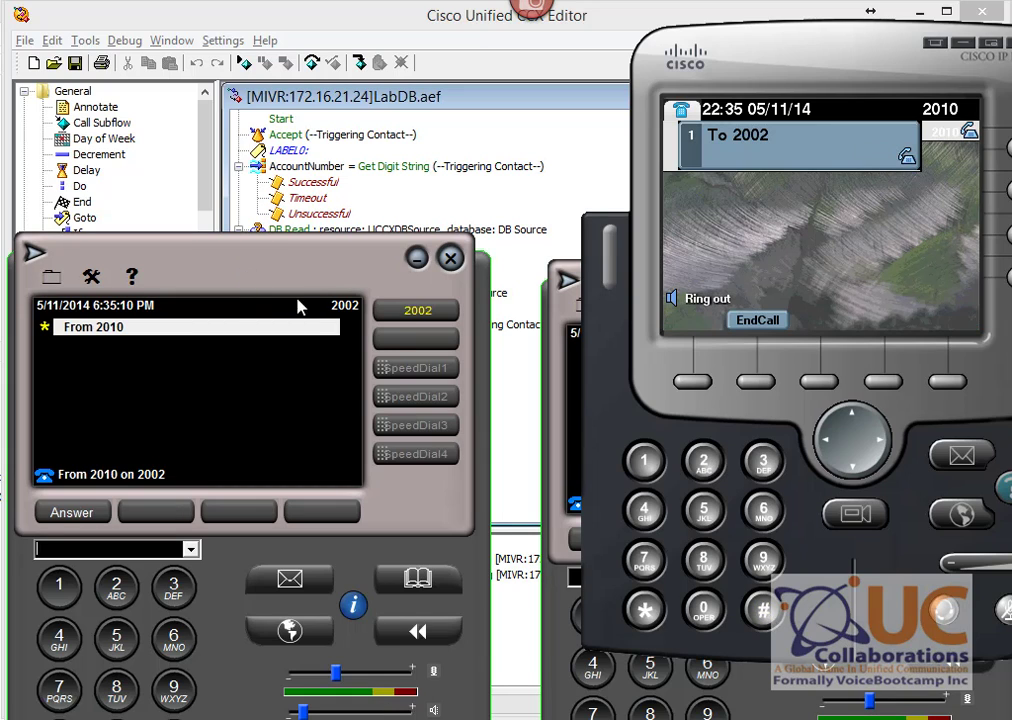
click(766, 322)
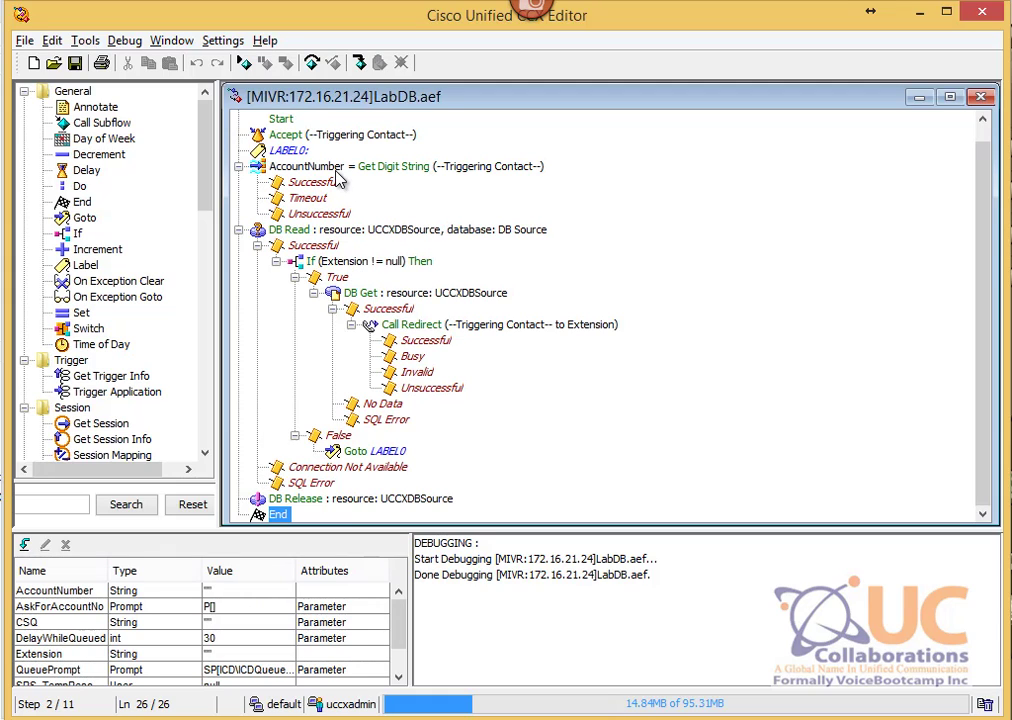
click(292, 166)
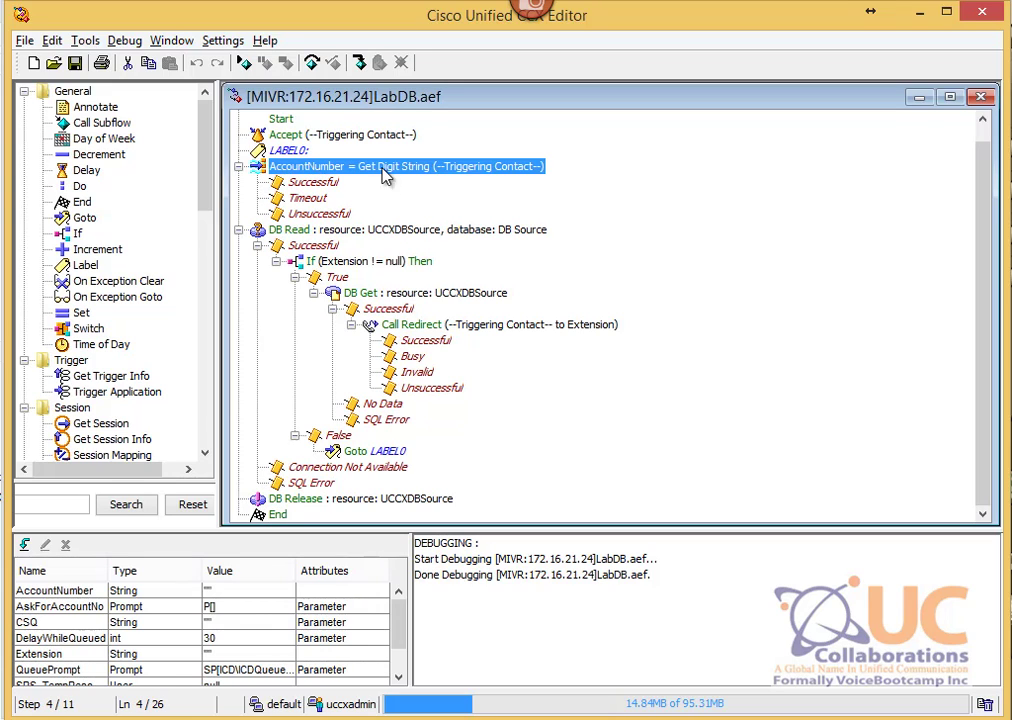
click(303, 231)
right_click(308, 240)
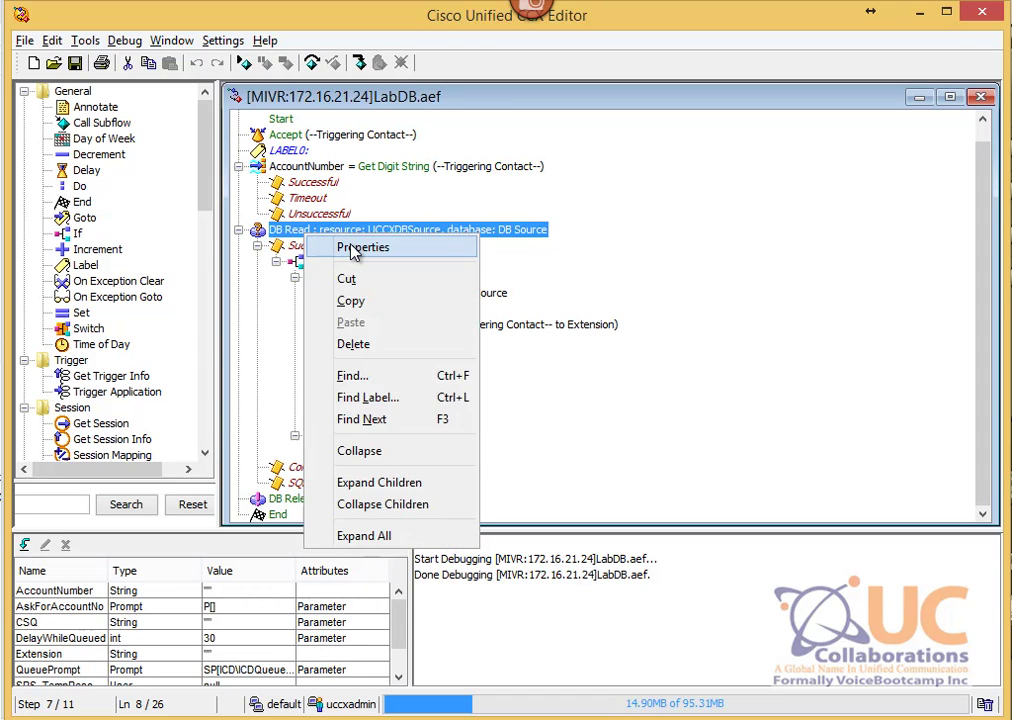
click(352, 249)
drag(250, 120, 481, 149)
click(411, 187)
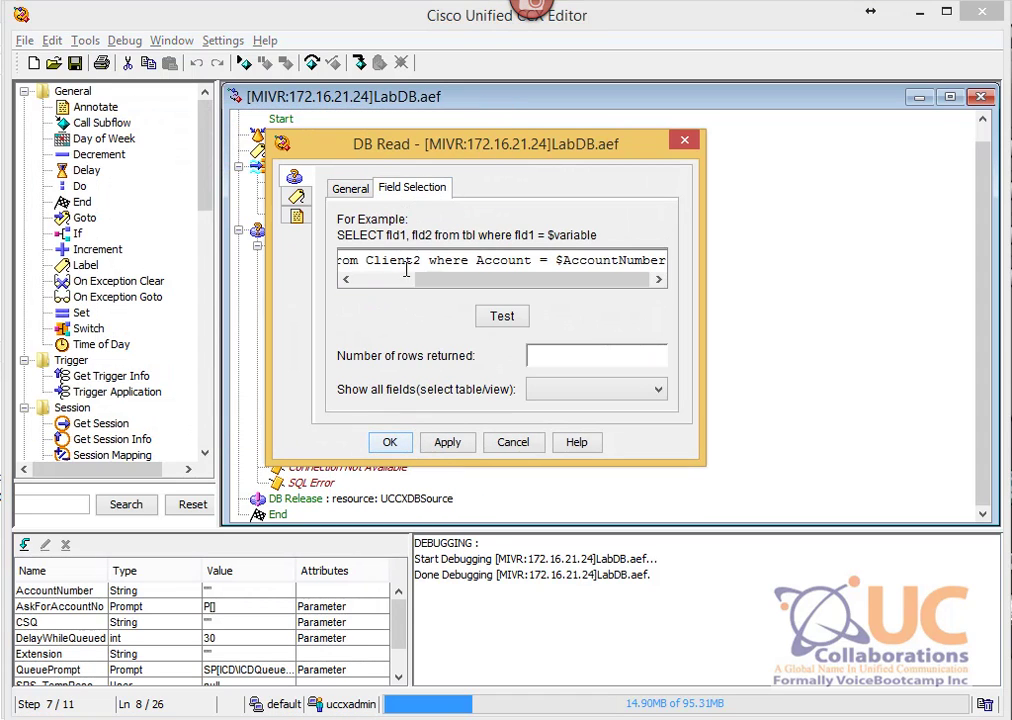
click(345, 281)
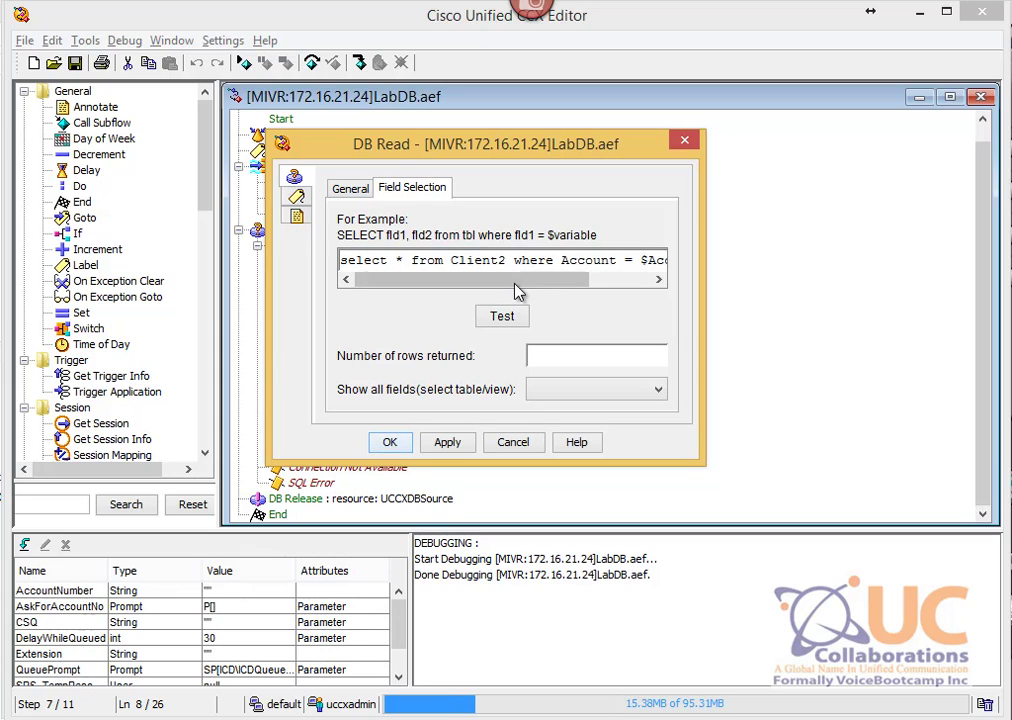
drag(518, 283, 608, 284)
double_click(563, 261)
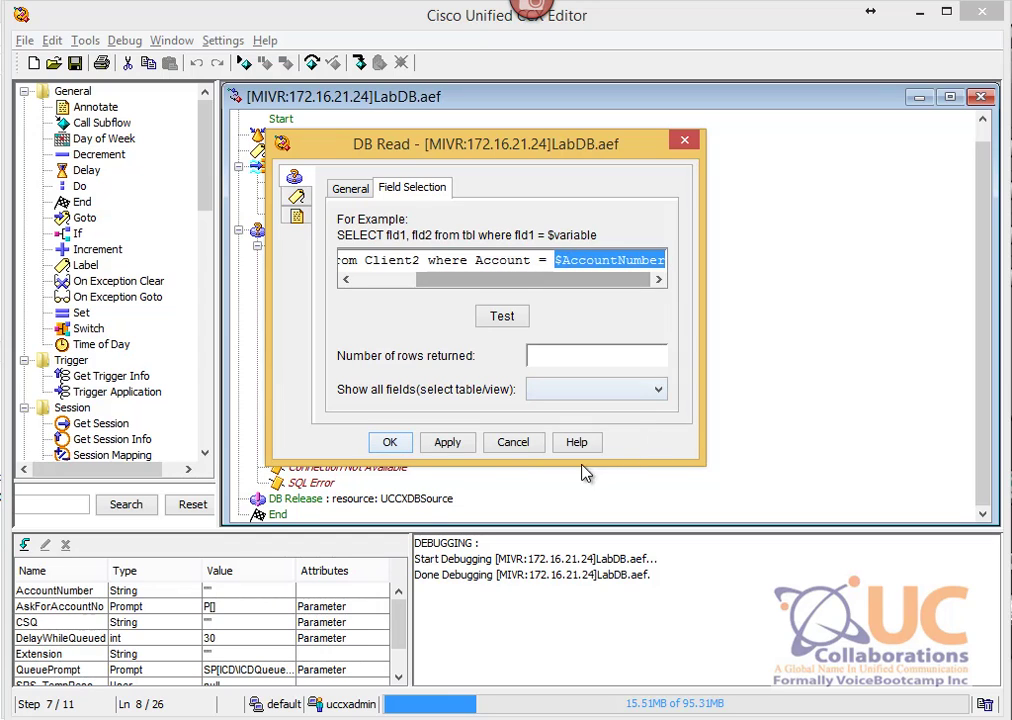
click(514, 445)
click(406, 170)
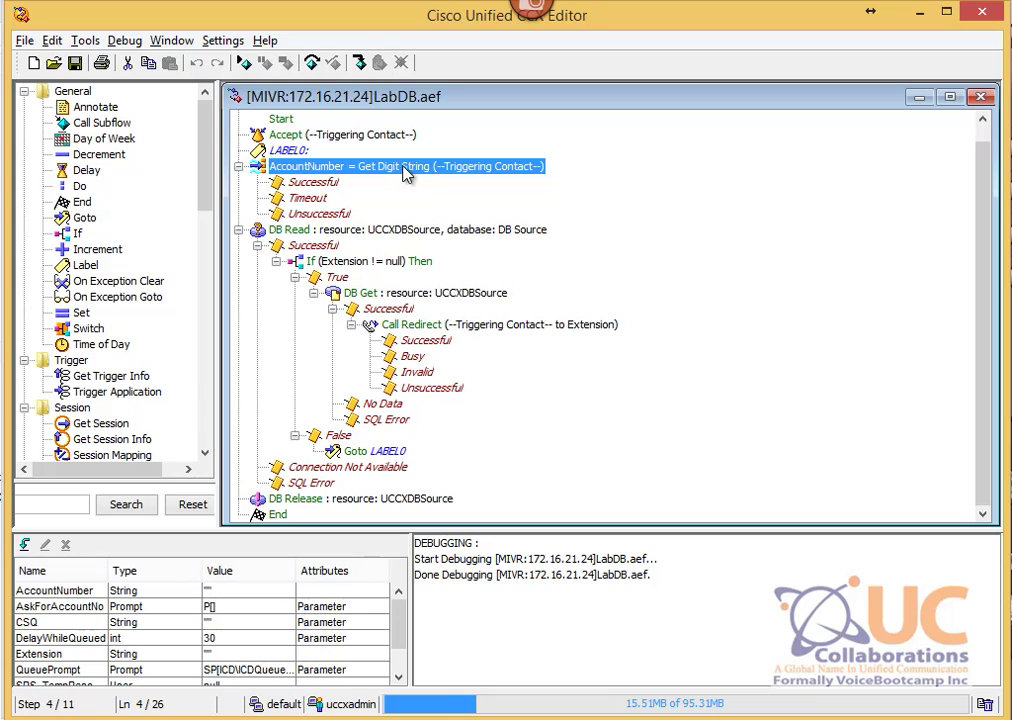
Step: Move DB Get under DB Read's Successful branch and delete the If (Extension != null) block
click(340, 261)
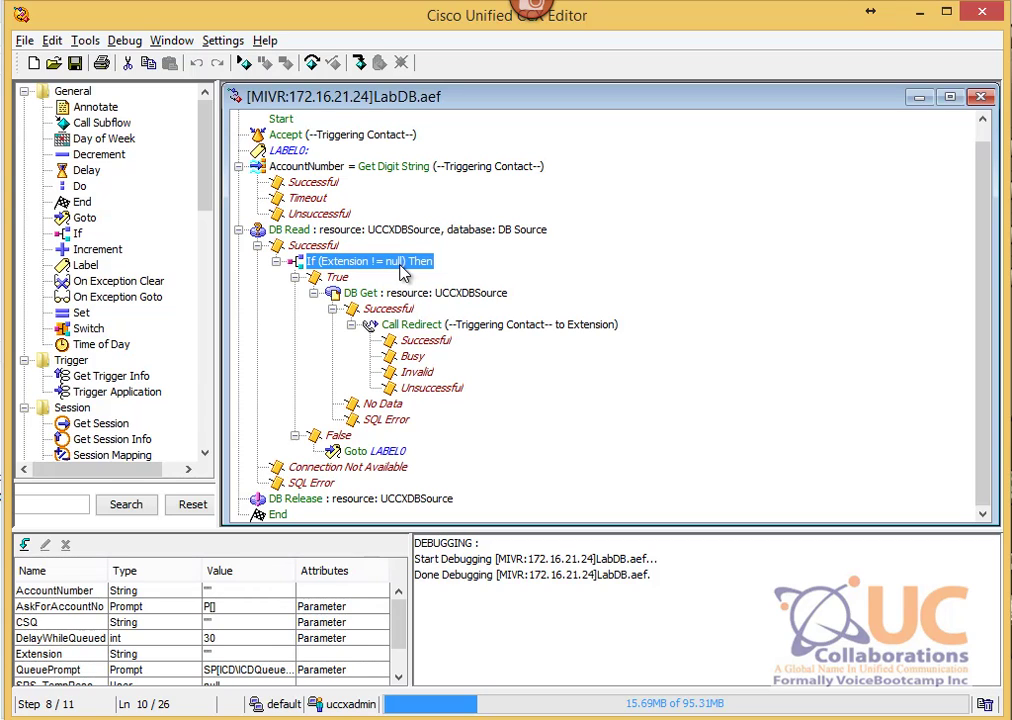
click(340, 231)
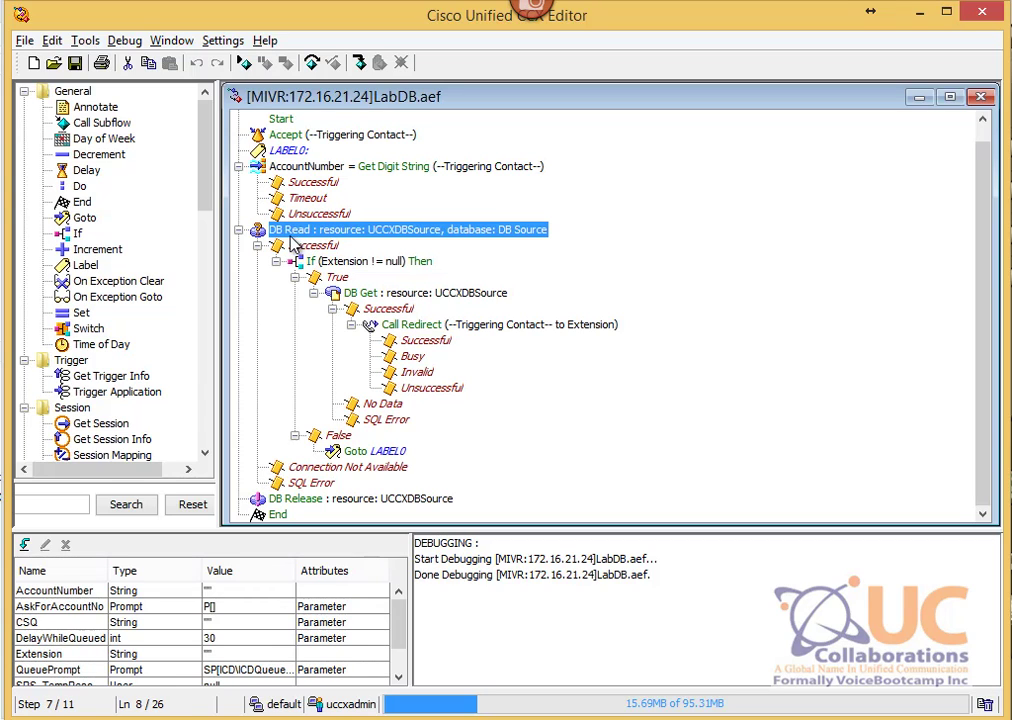
click(355, 264)
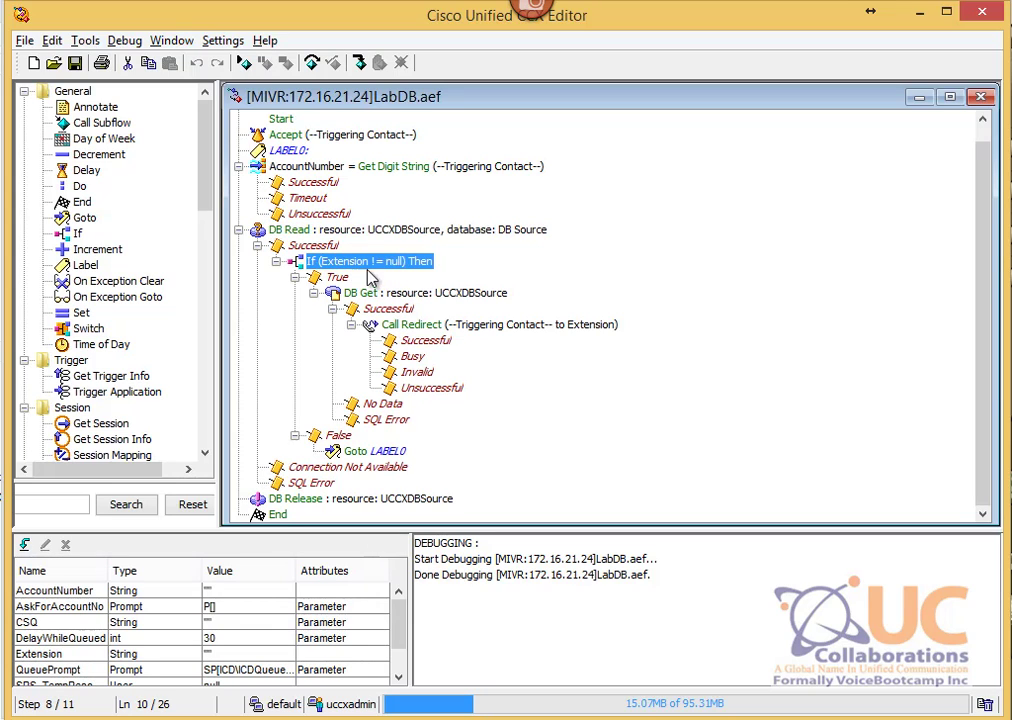
click(362, 289)
drag(360, 278, 327, 248)
click(360, 293)
right_click(360, 293)
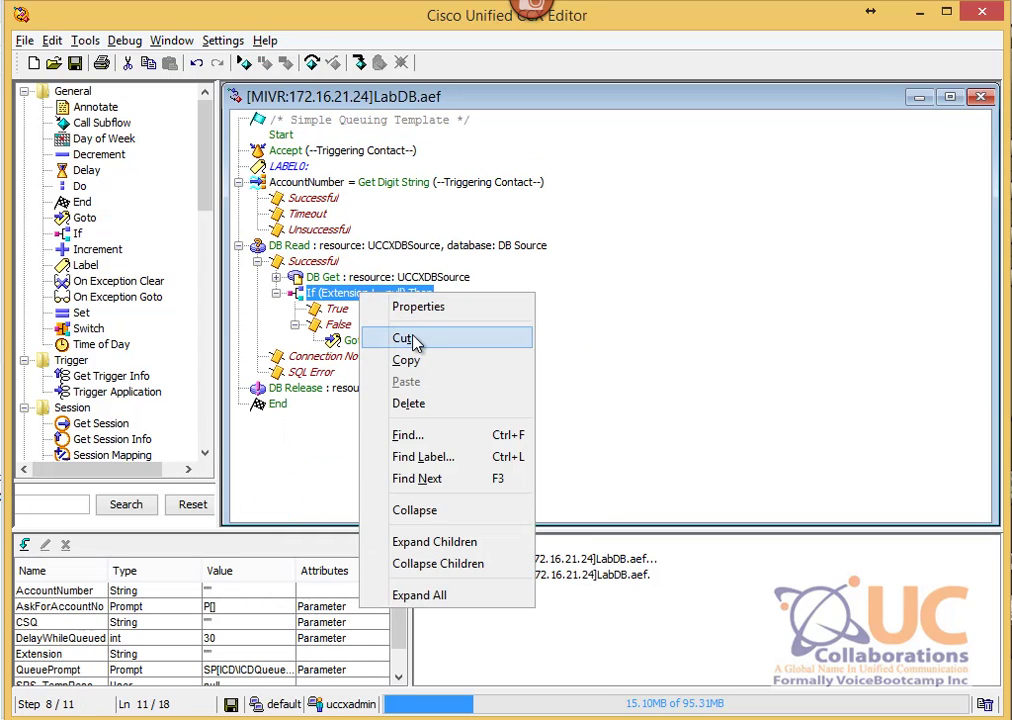
click(410, 338)
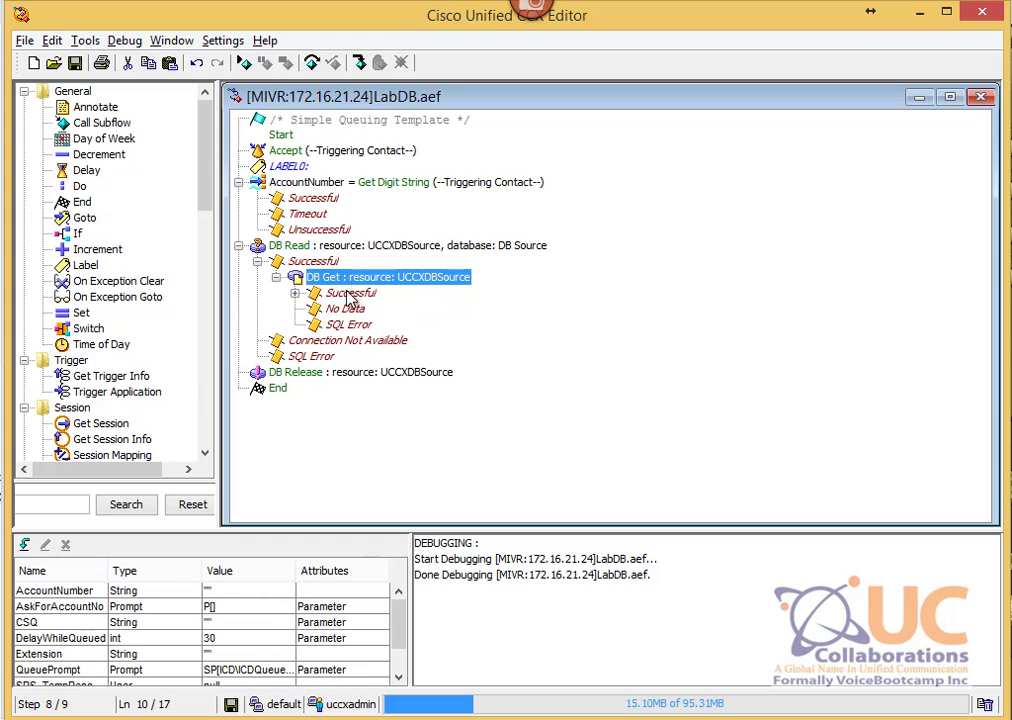
Step: Expand DB Get's Successful branch to show Call Redirect and its outcomes, then select DB Read
click(350, 293)
click(295, 293)
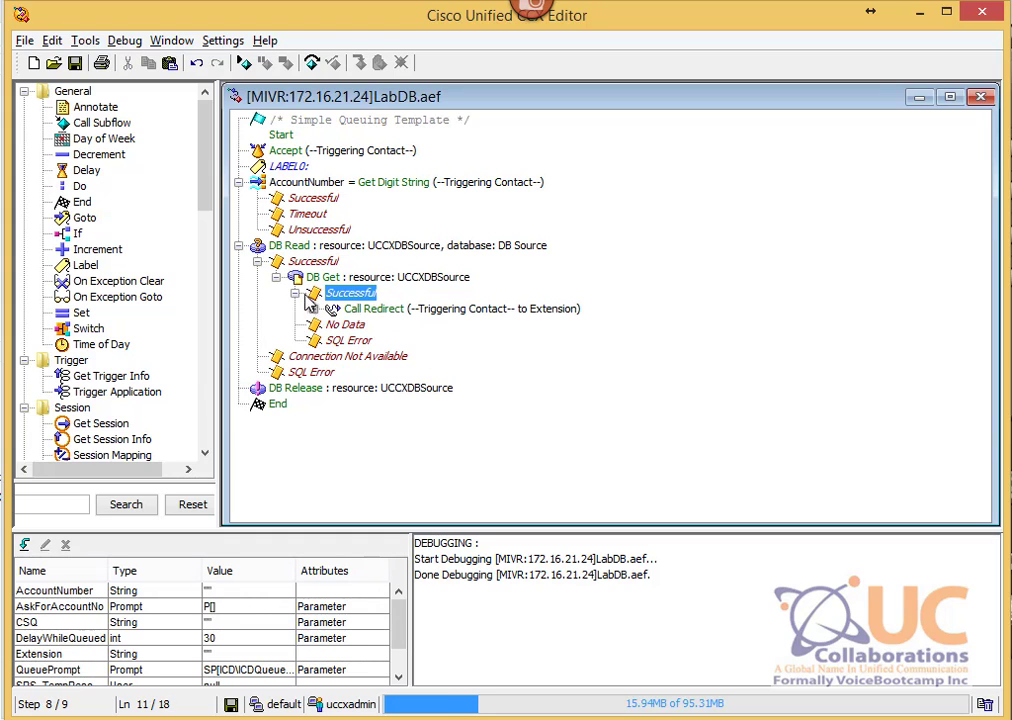
click(314, 309)
click(350, 245)
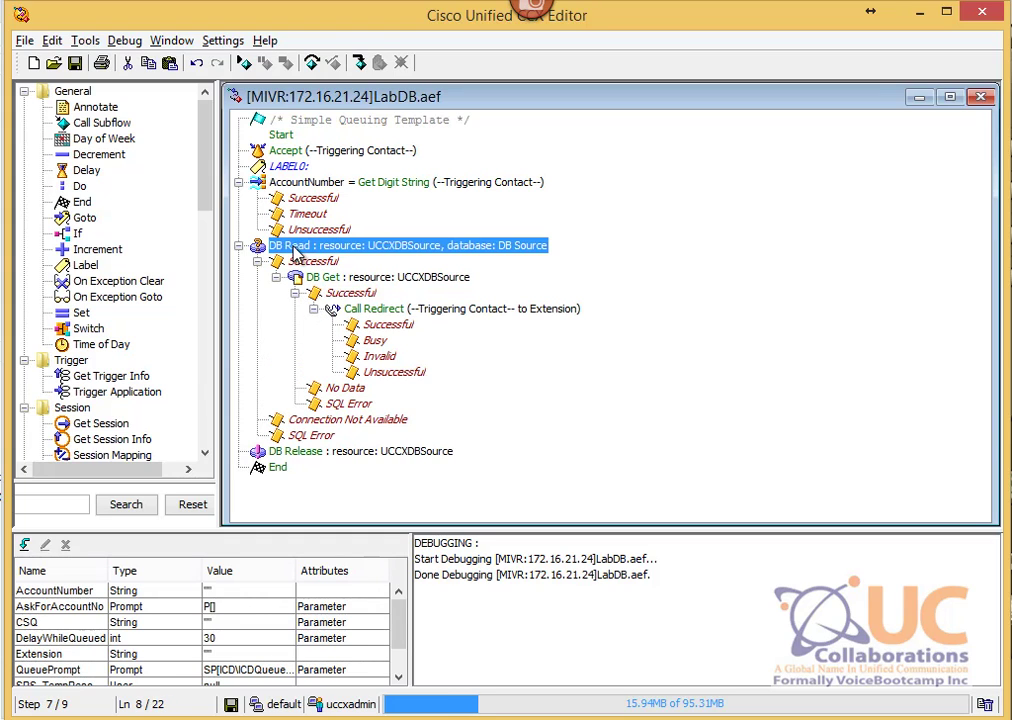
right_click(339, 252)
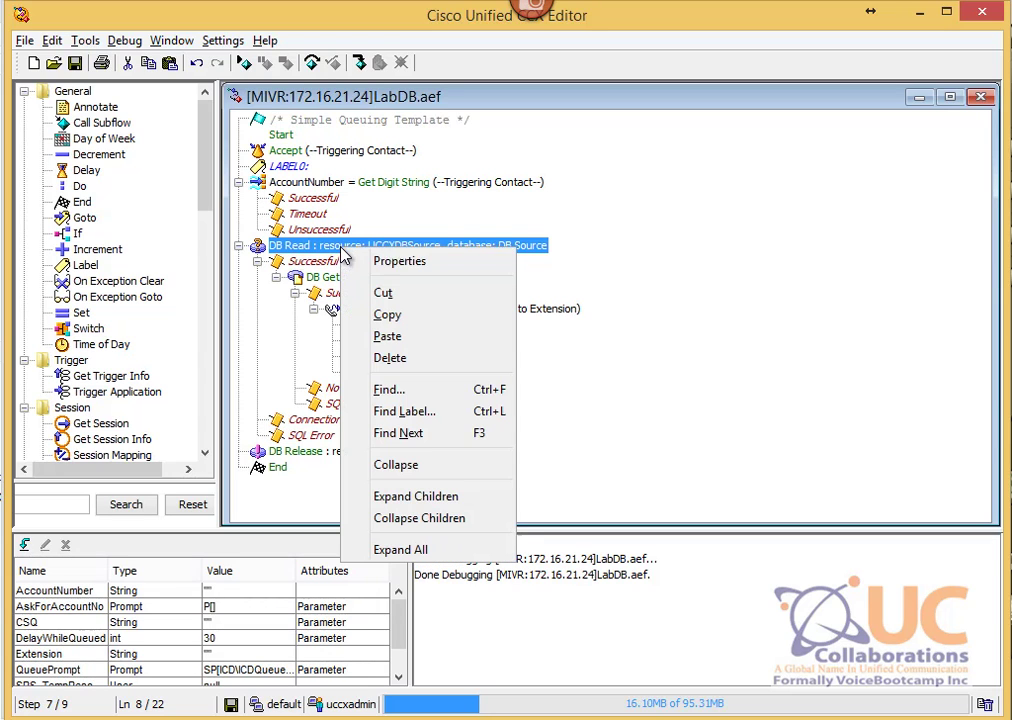
click(397, 263)
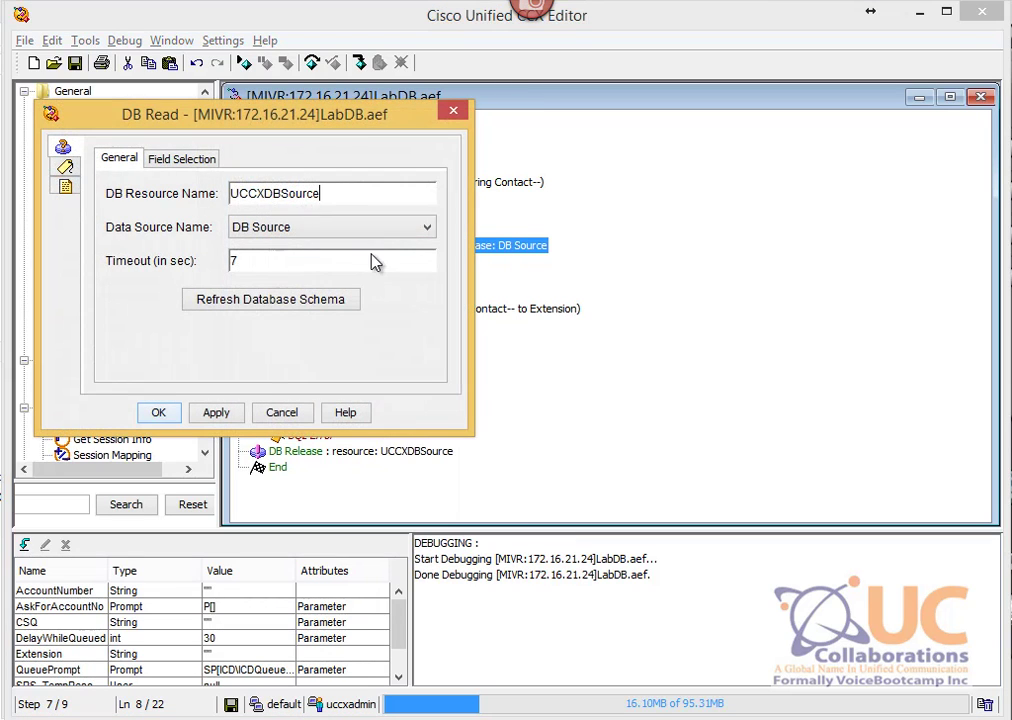
click(180, 158)
click(142, 250)
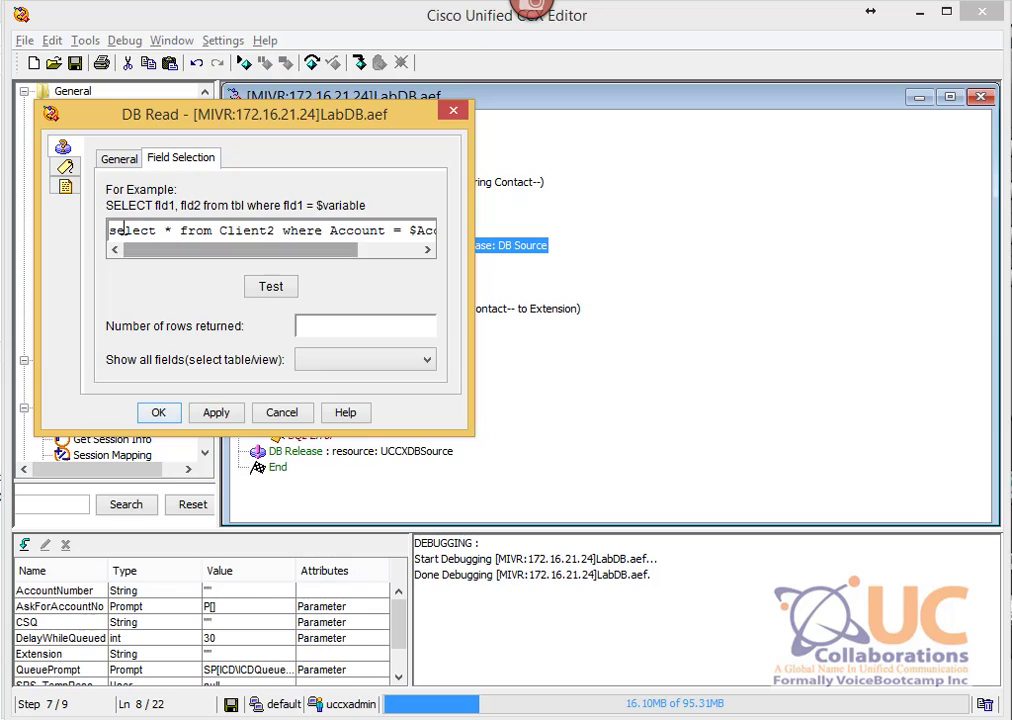
drag(108, 231, 163, 234)
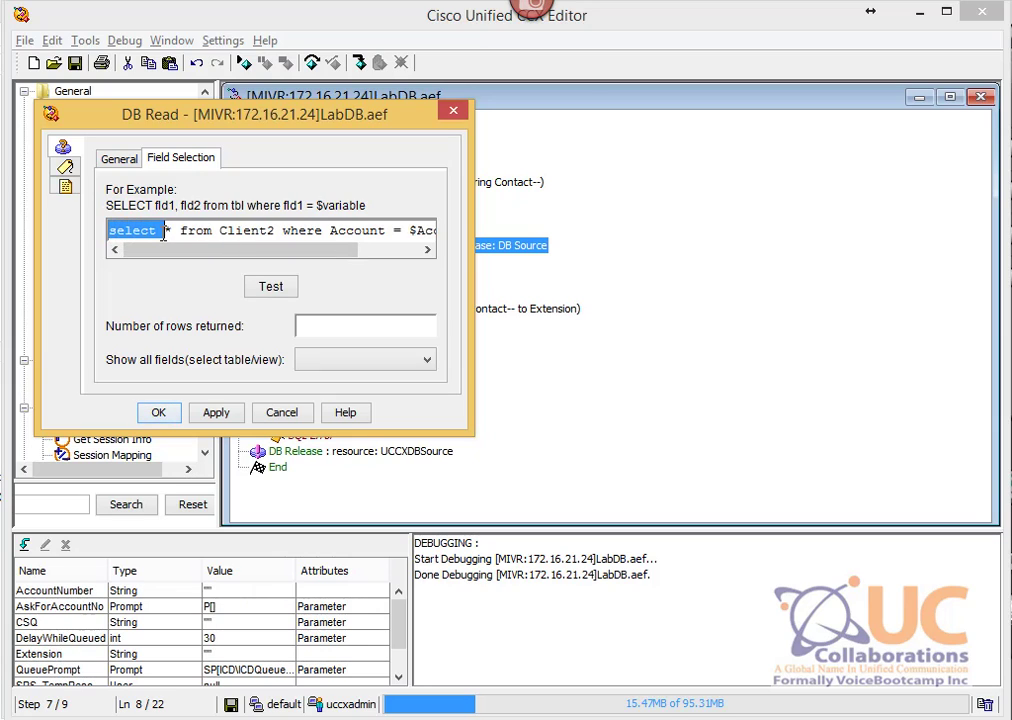
drag(274, 232, 233, 235)
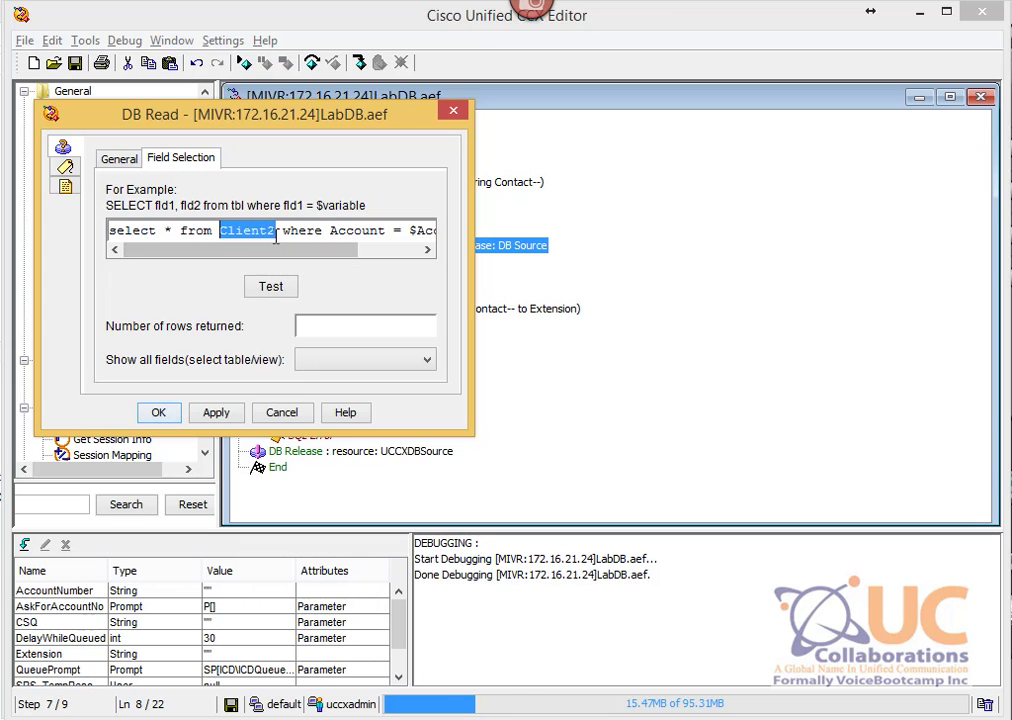
click(530, 718)
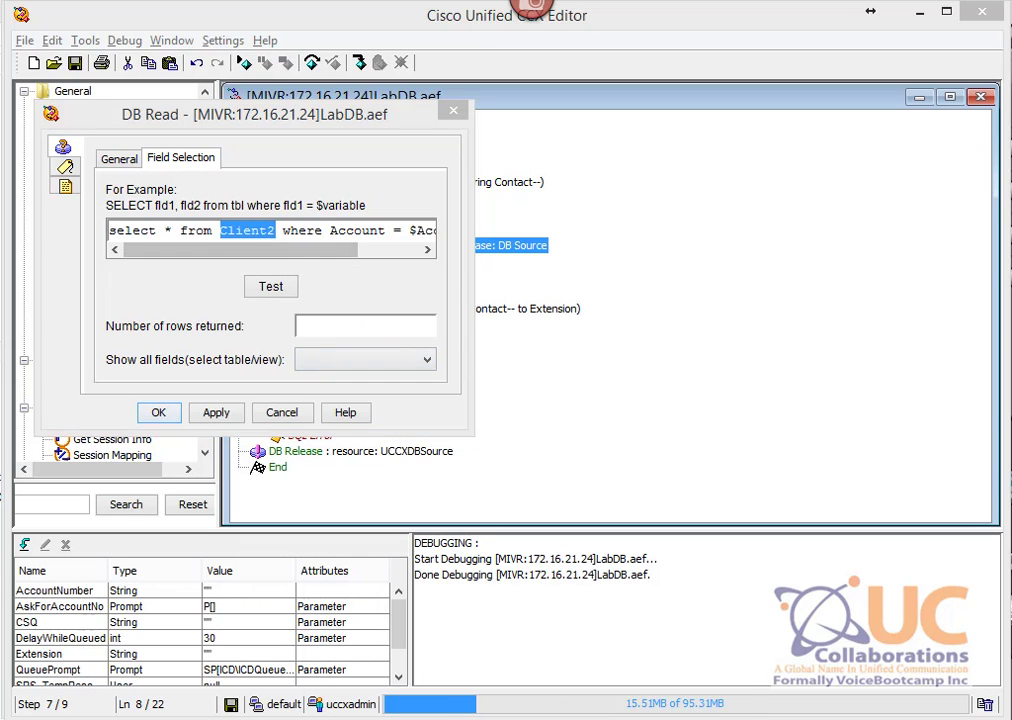
click(431, 625)
click(180, 401)
click(186, 401)
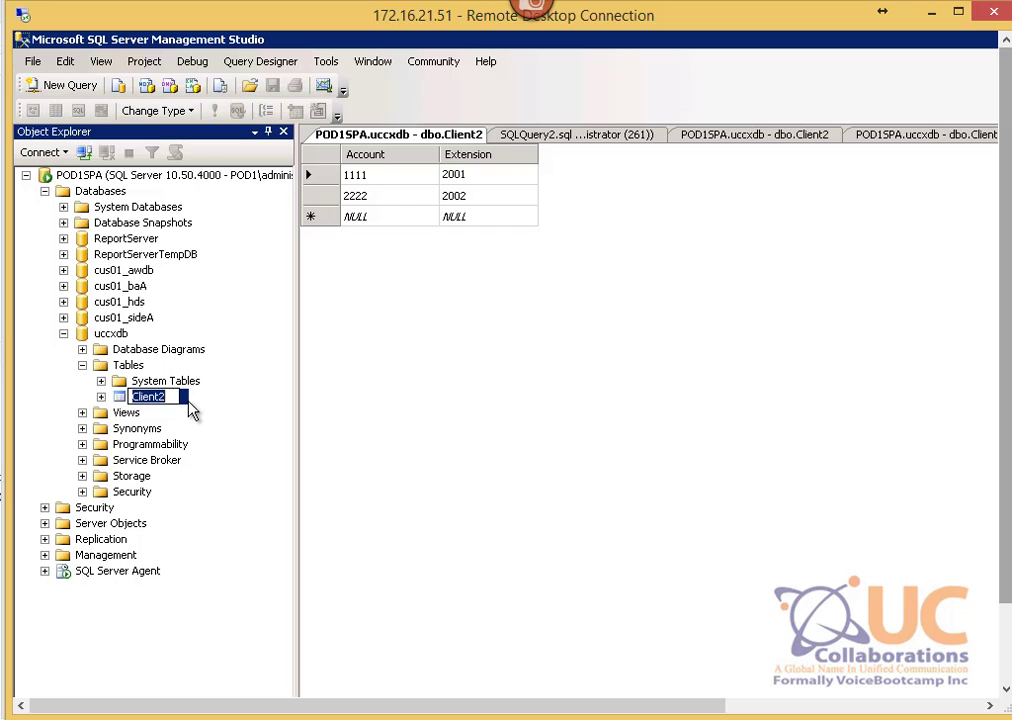
key(Escape)
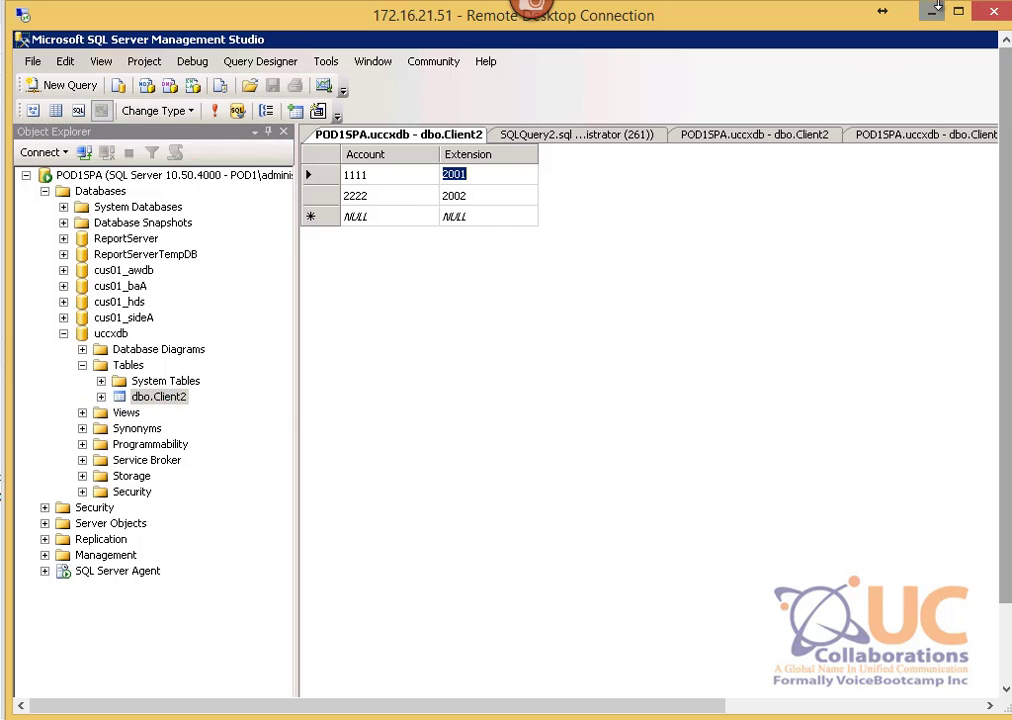
click(930, 13)
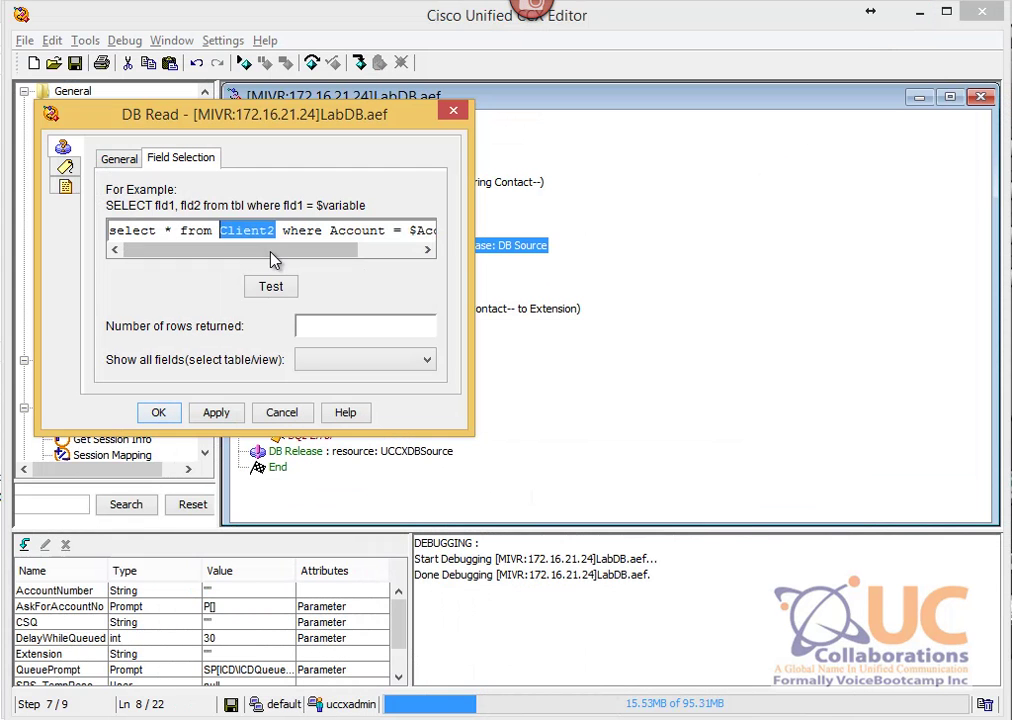
drag(273, 250, 440, 230)
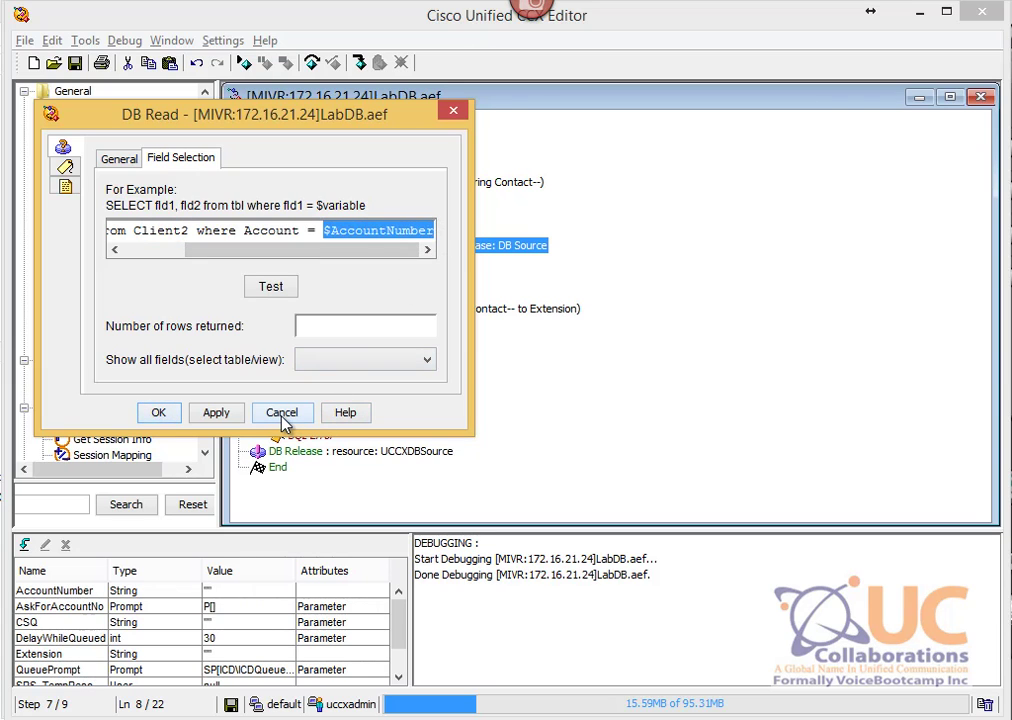
click(282, 415)
Step: Open the DB Get step's properties and view its Field Selection mappings
click(300, 183)
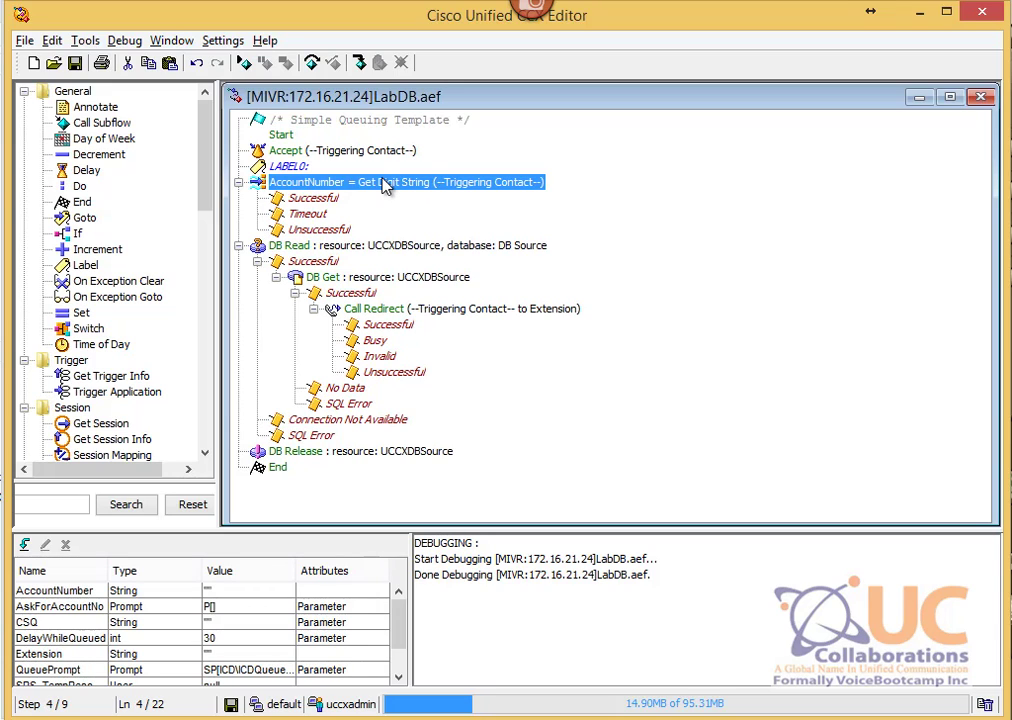
click(318, 262)
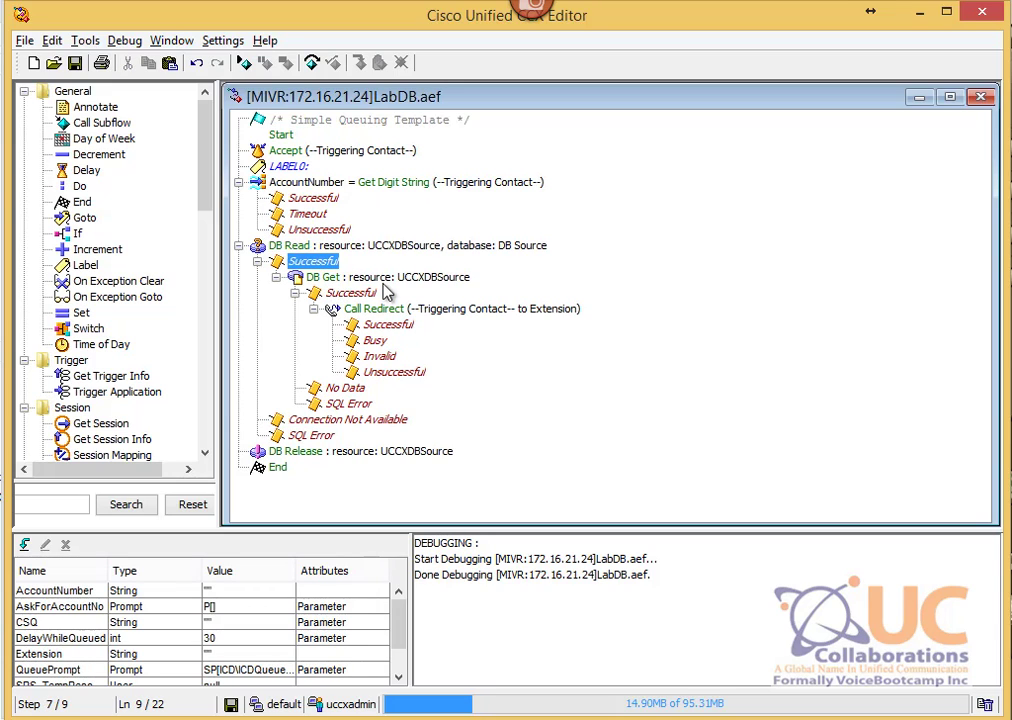
click(345, 283)
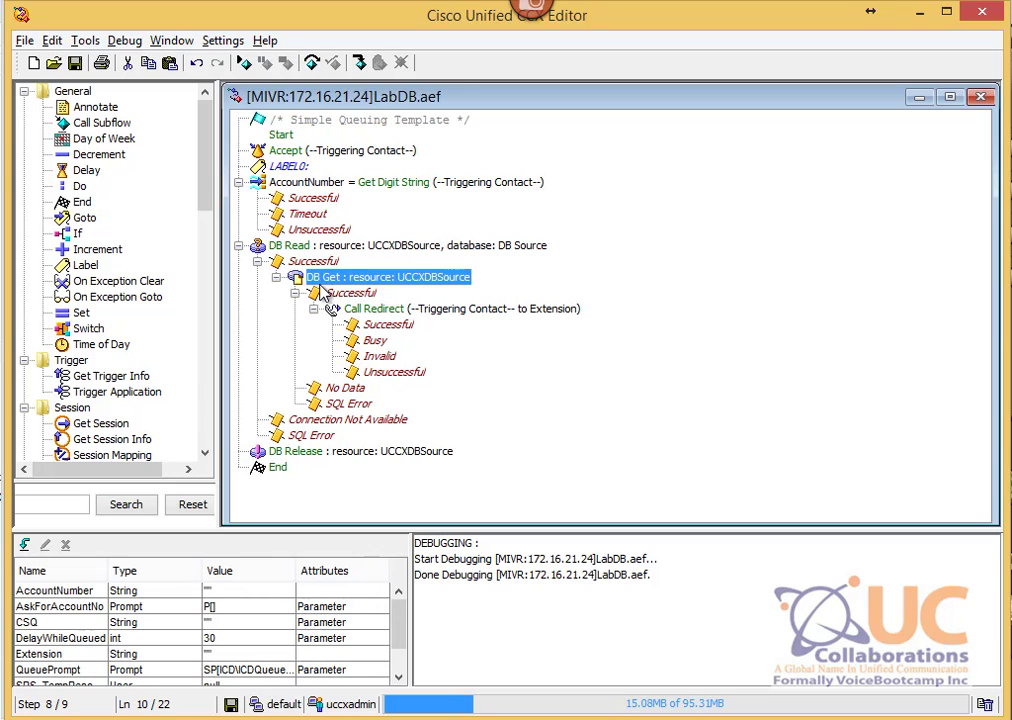
right_click(400, 277)
click(450, 289)
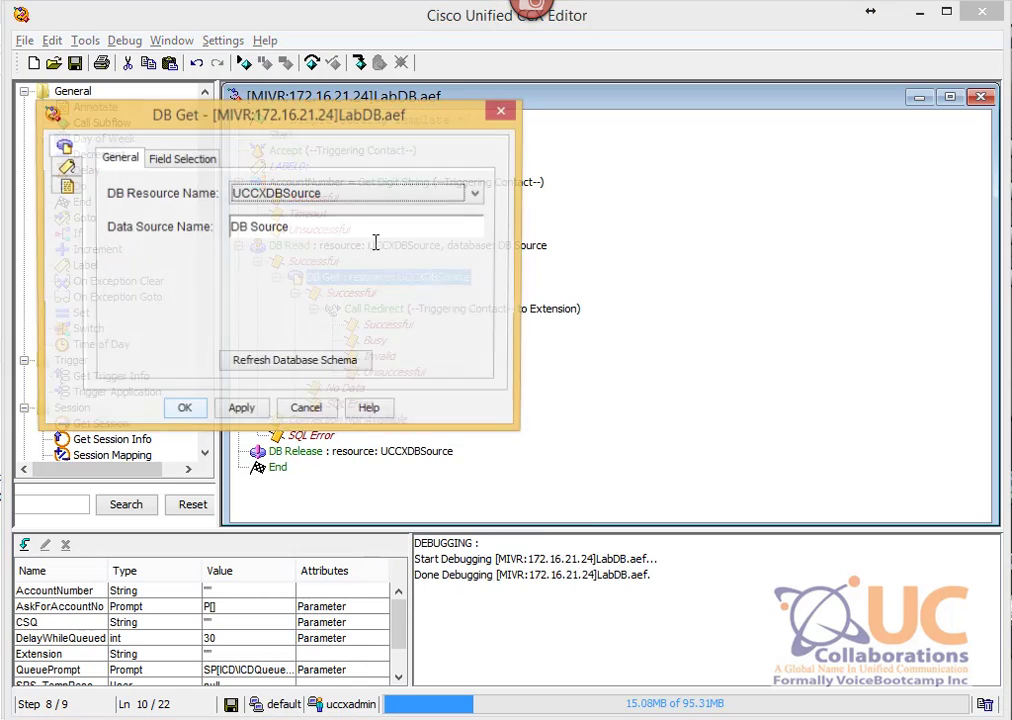
drag(296, 124, 404, 153)
click(293, 189)
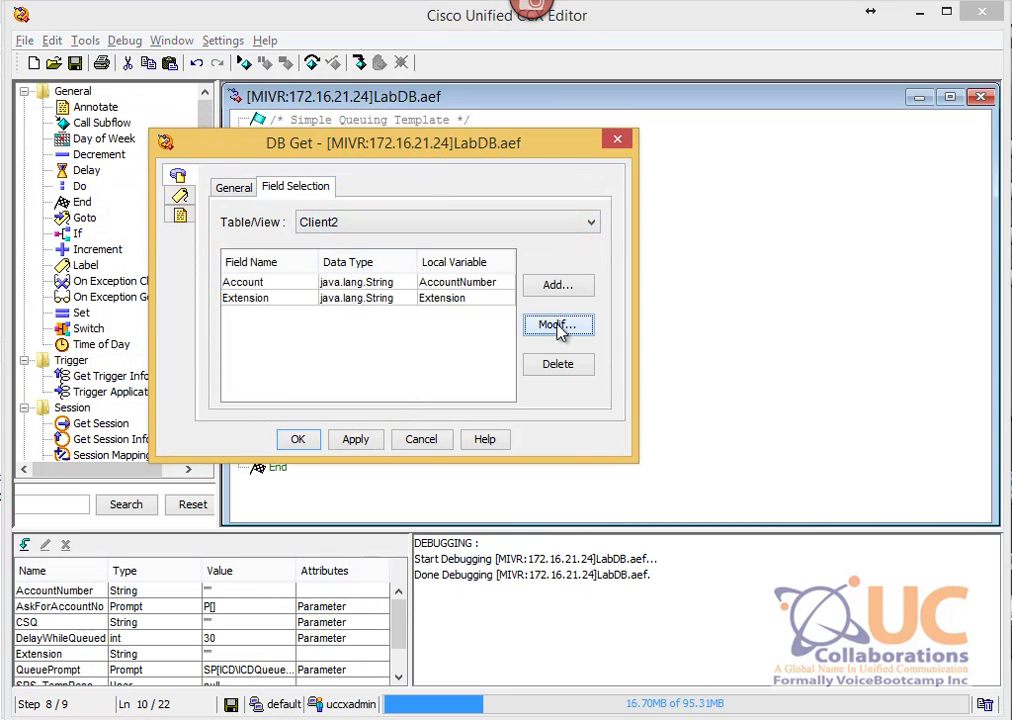
click(556, 326)
click(258, 286)
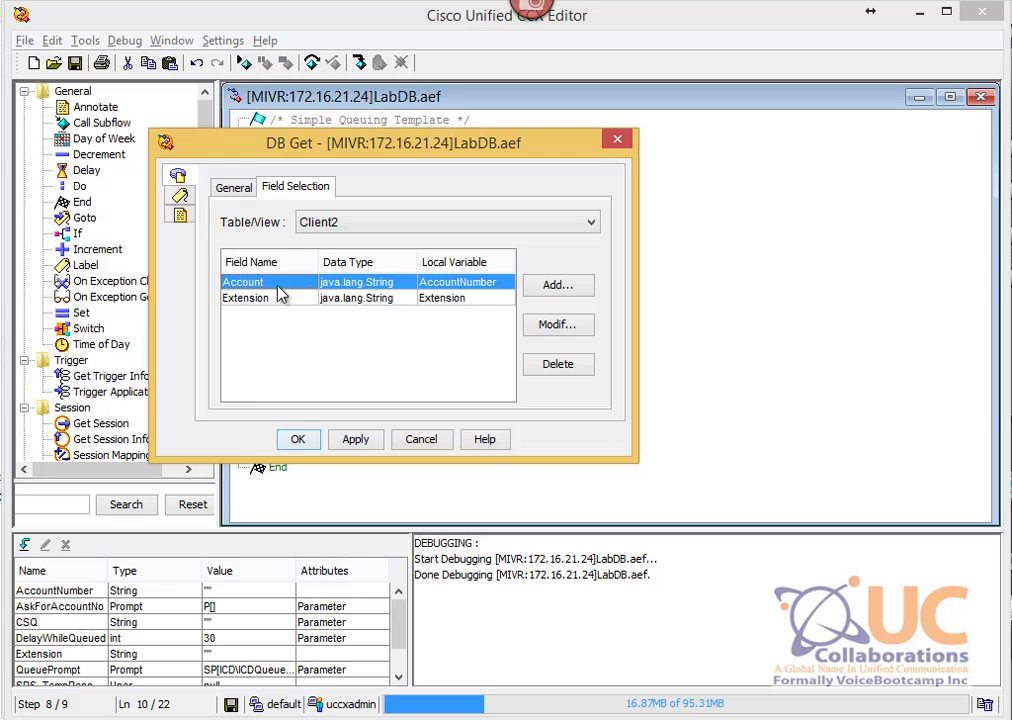
Step: Check the Client2 table data in SQL Server
click(572, 718)
mouse_move(527, 718)
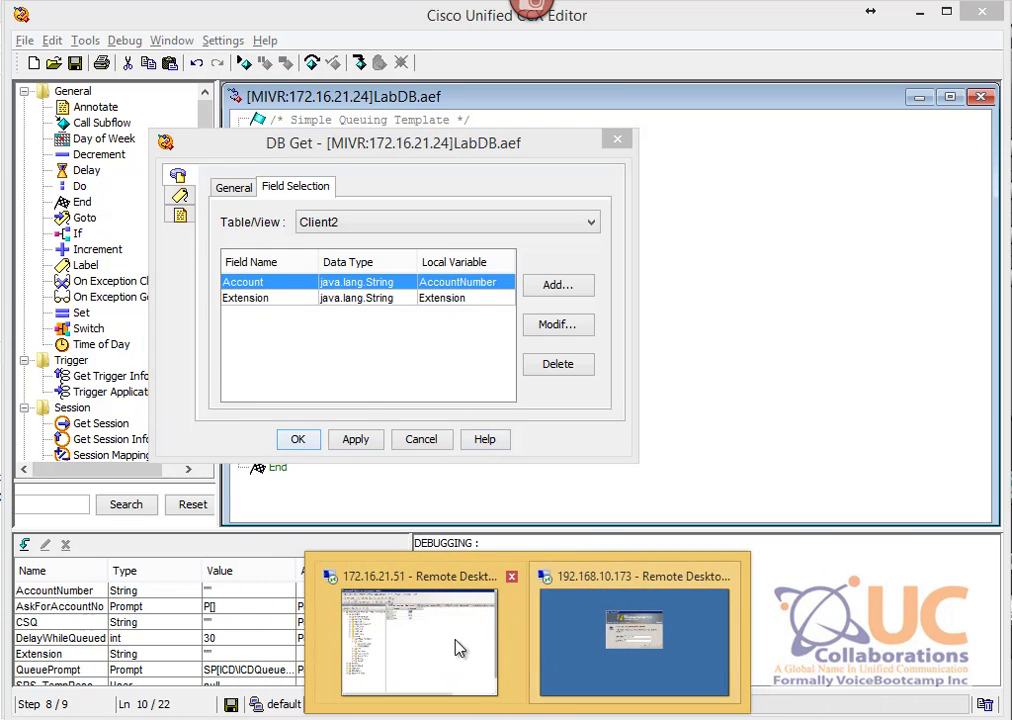
click(454, 648)
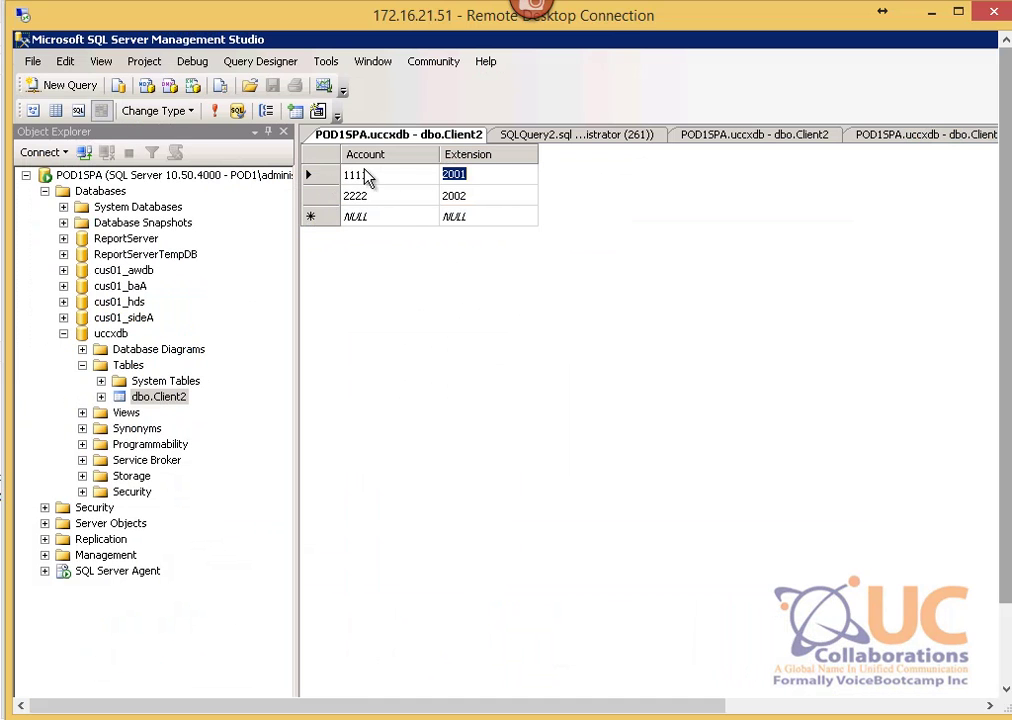
key(alt+Tab)
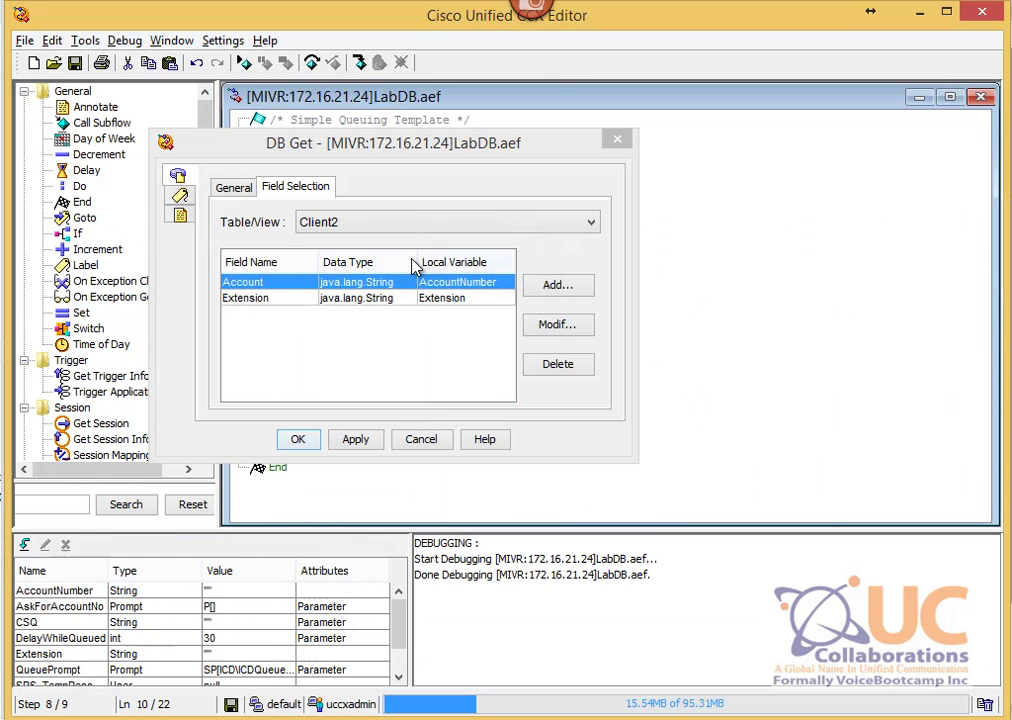
Step: Delete the Account field mapping, leaving only Extension, and apply the change
click(464, 281)
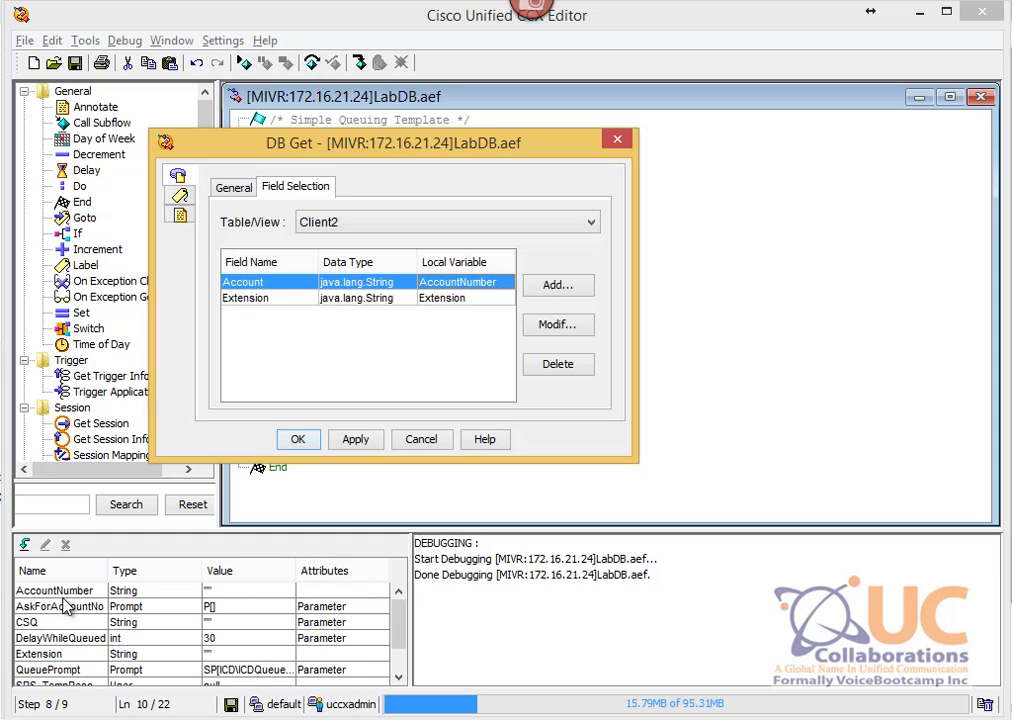
click(247, 300)
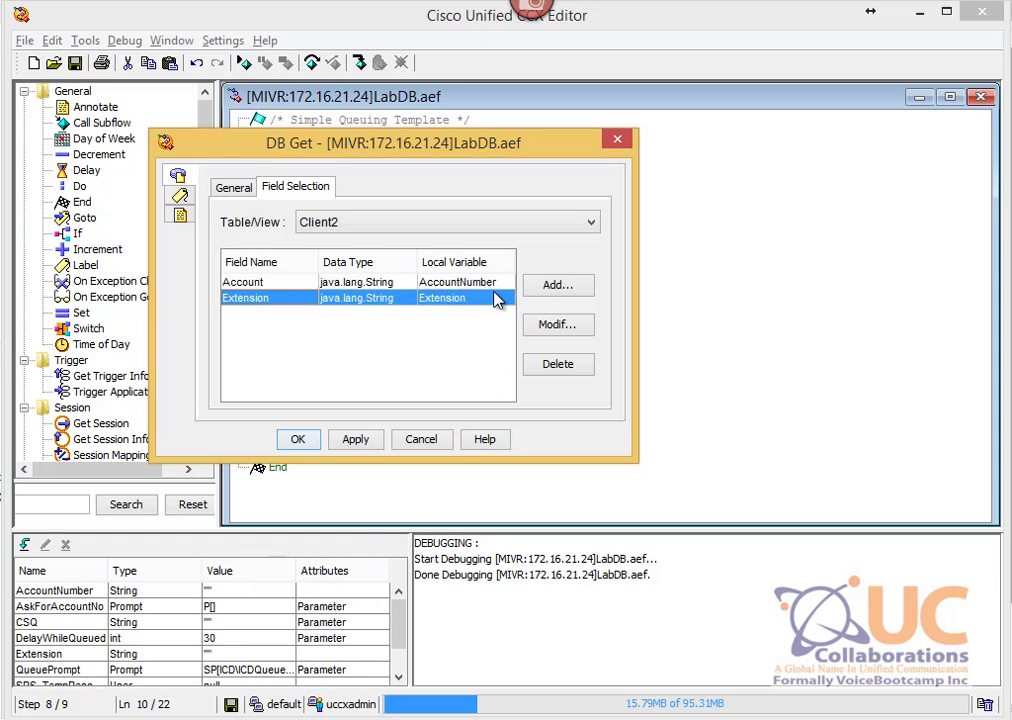
click(306, 284)
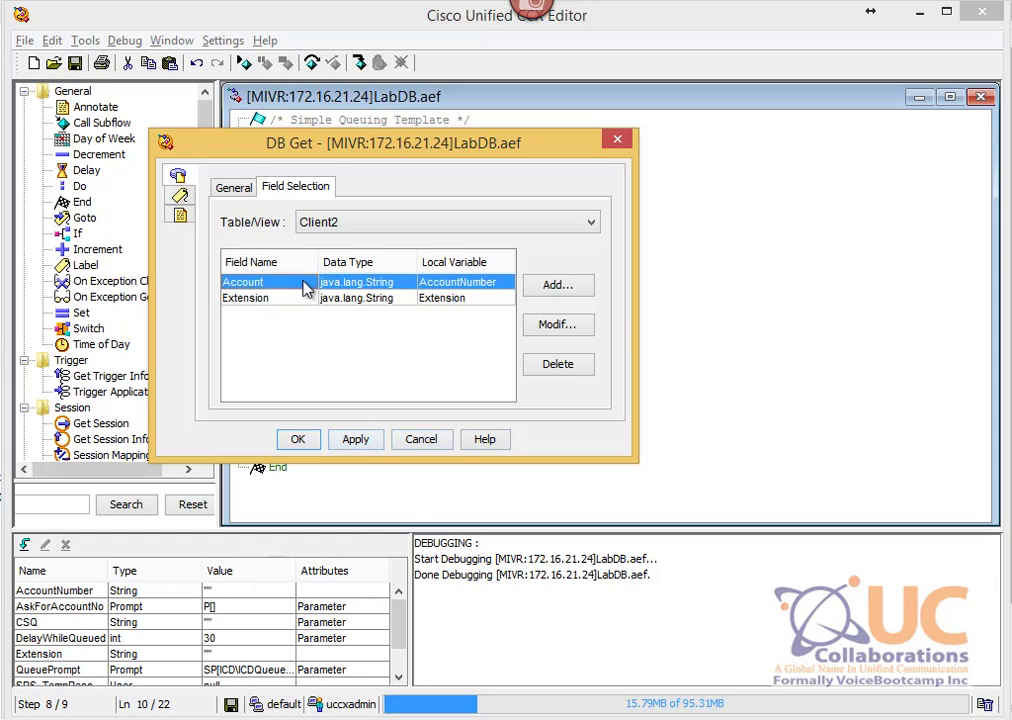
click(560, 363)
click(245, 283)
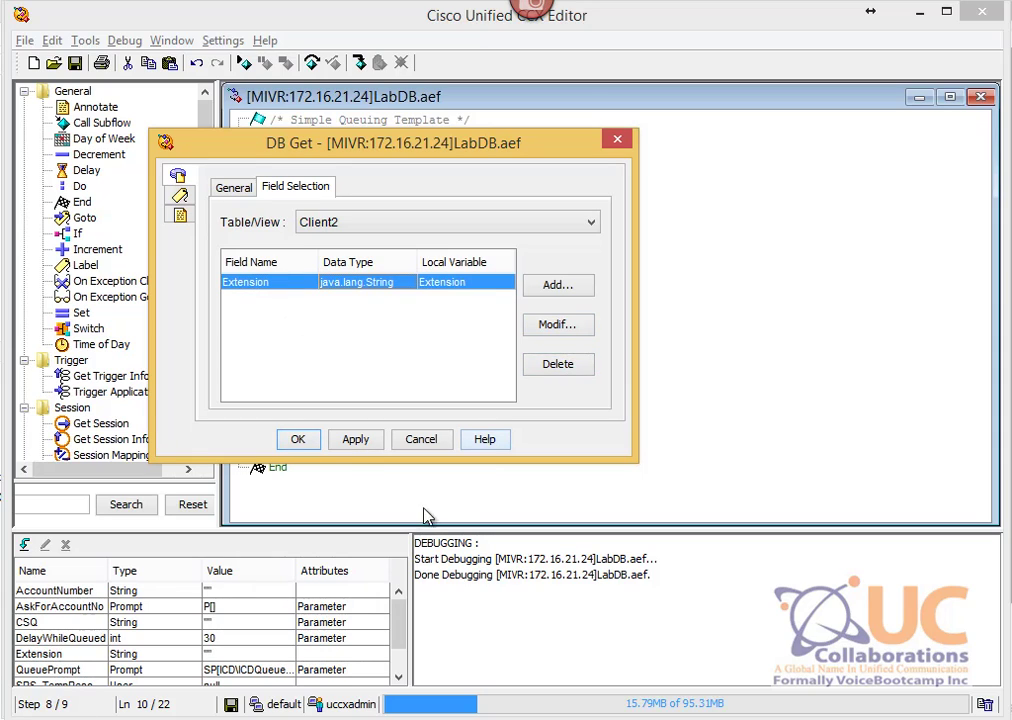
click(362, 443)
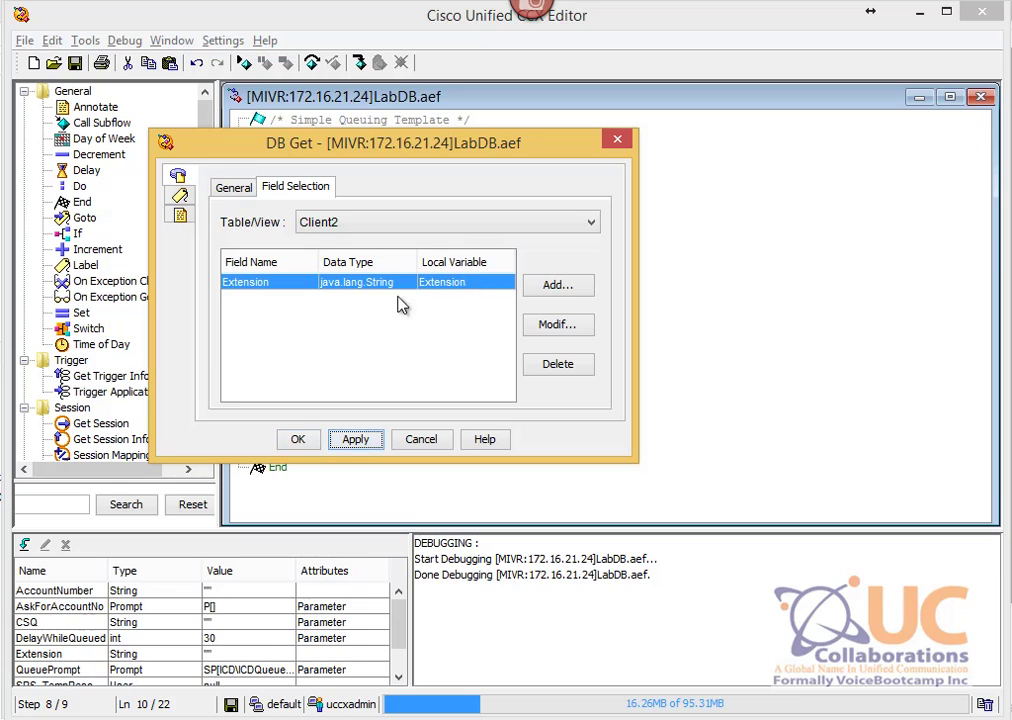
click(307, 450)
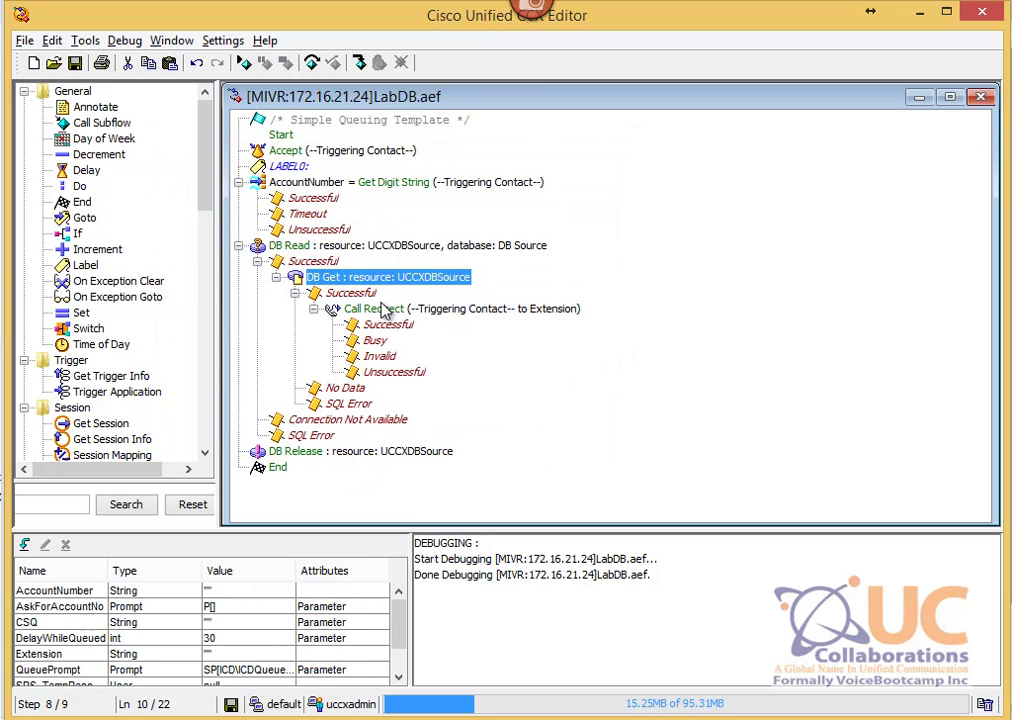
click(374, 313)
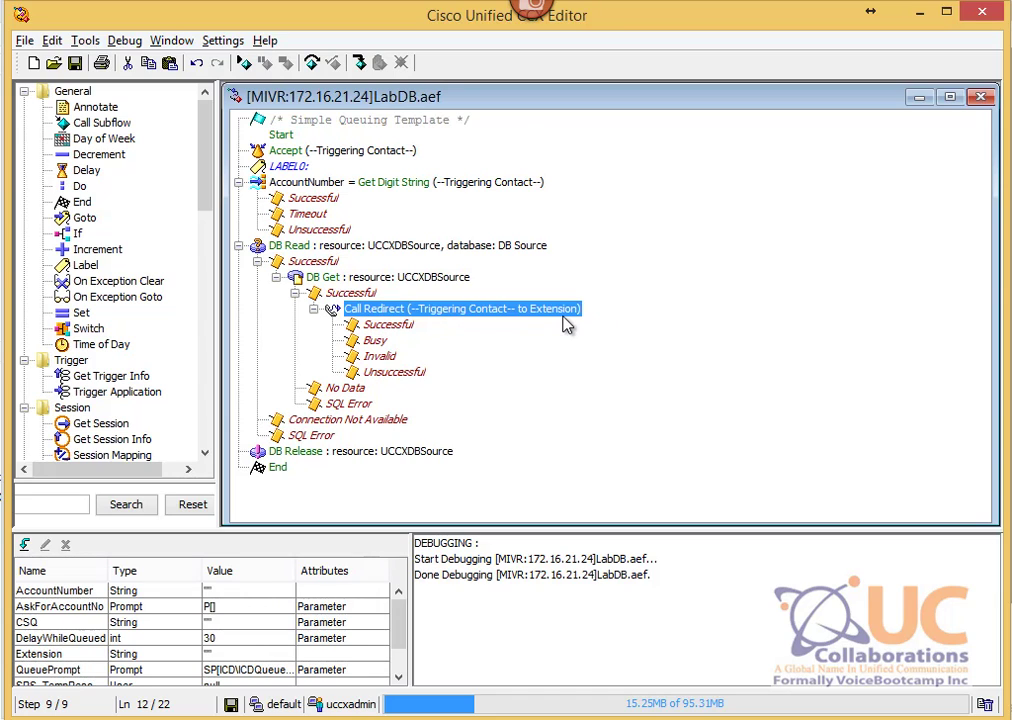
click(70, 656)
double_click(65, 655)
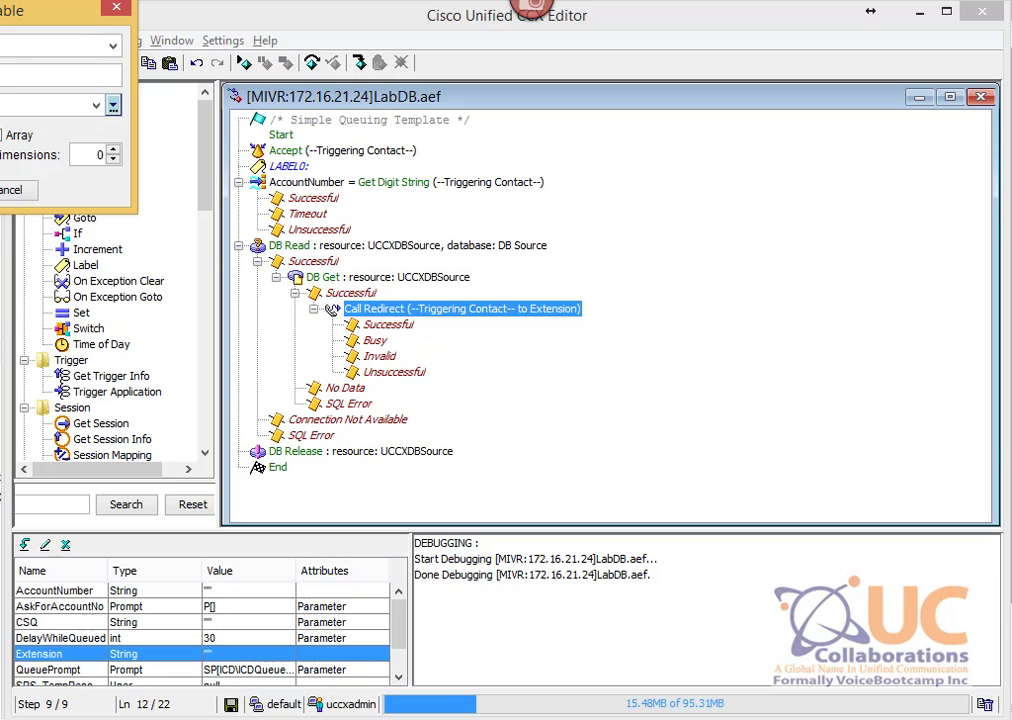
drag(2, 10, 348, 107)
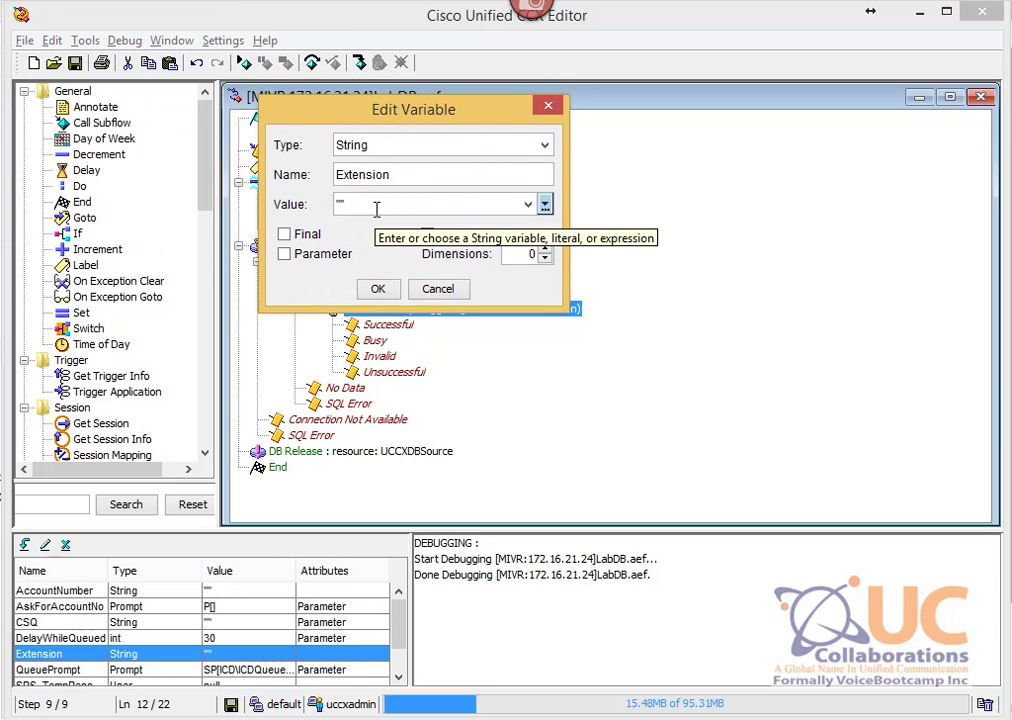
click(437, 289)
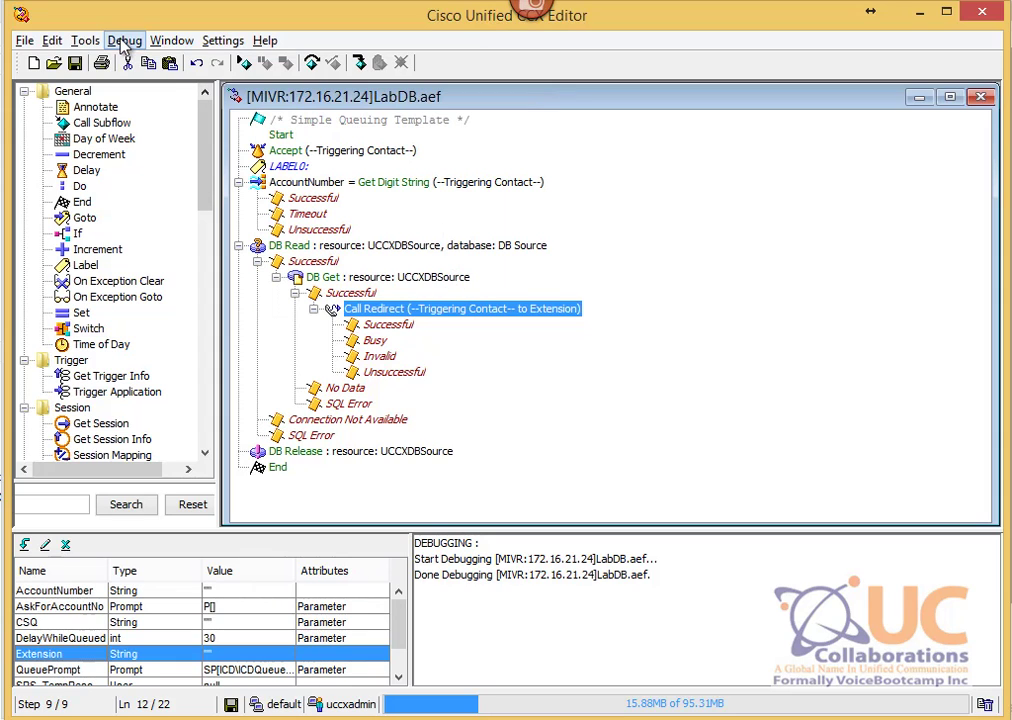
Step: Validate the LabDB.aef script and acknowledge the success message
click(85, 41)
click(113, 66)
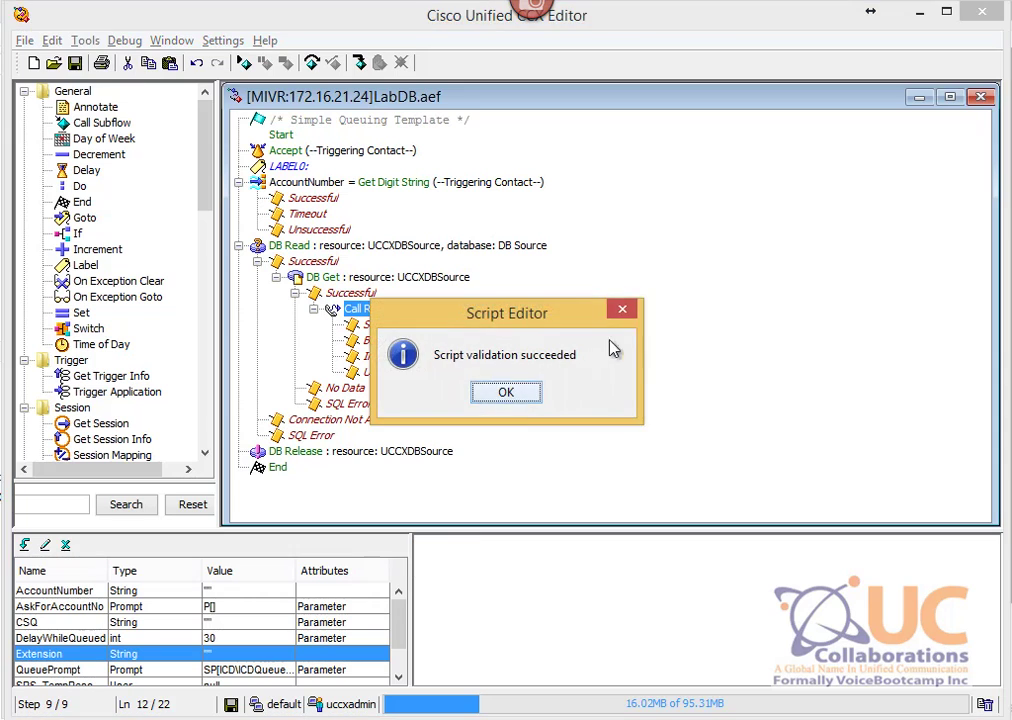
click(515, 393)
Step: Overwrite the saved \default\LabDB.aef with Save As, then refresh DBApp in CCX Administration
click(24, 41)
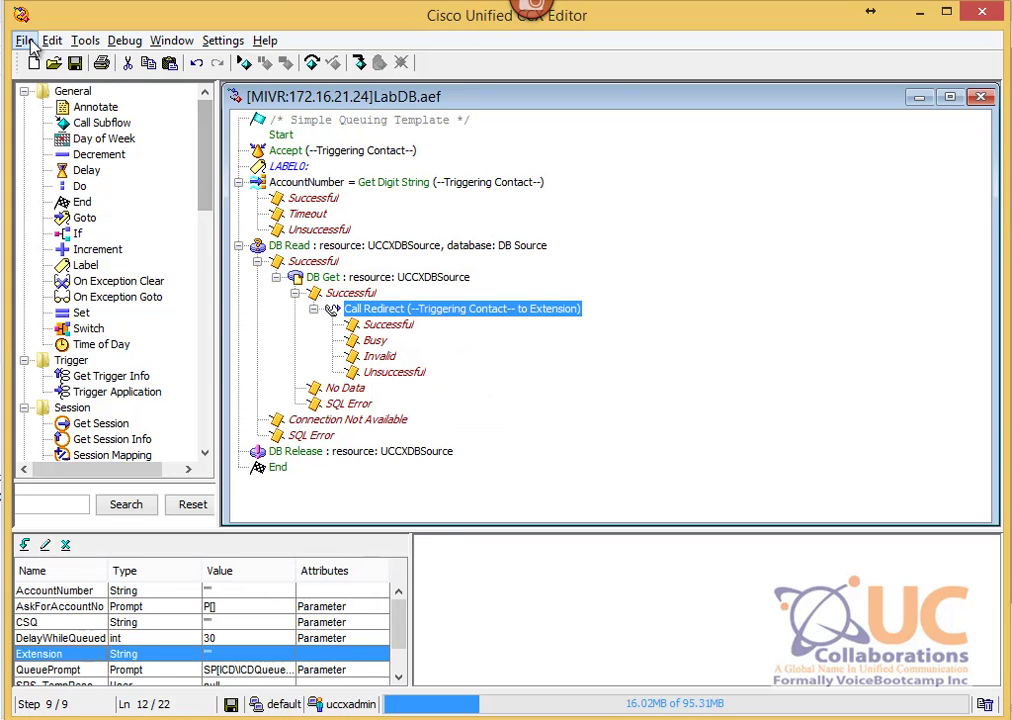
click(110, 150)
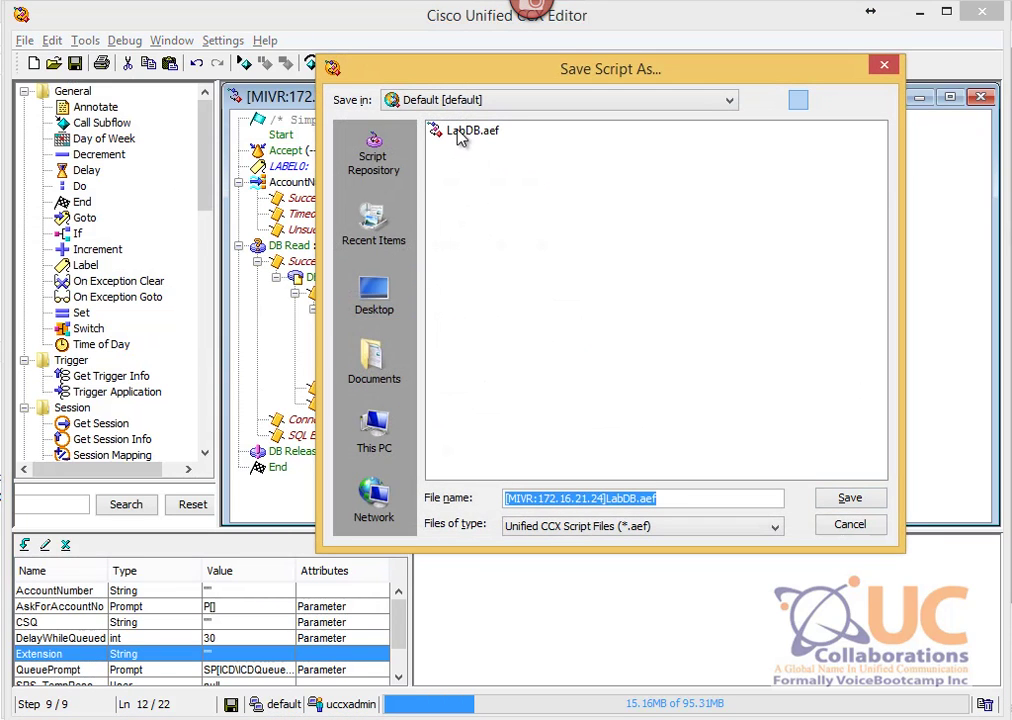
click(470, 130)
click(849, 498)
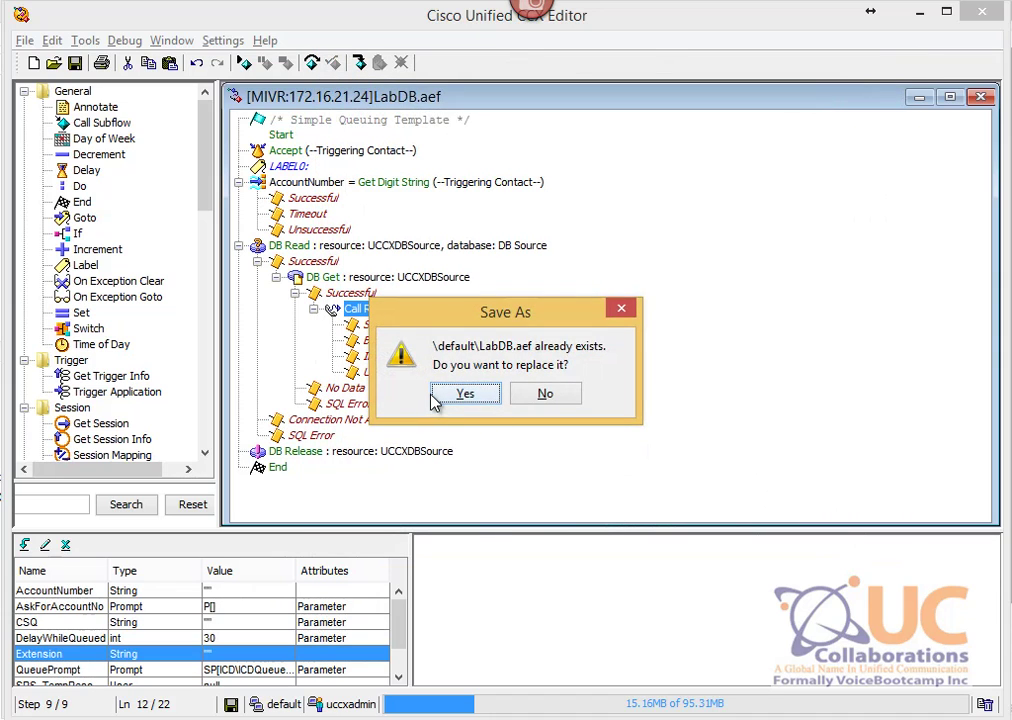
click(462, 396)
click(213, 712)
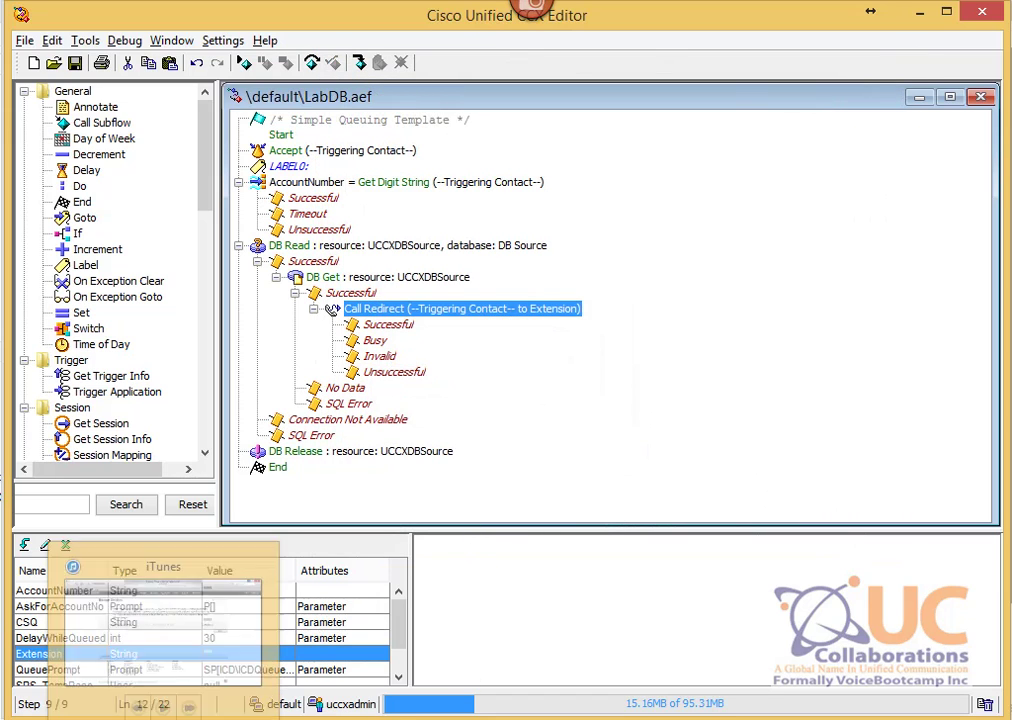
click(788, 382)
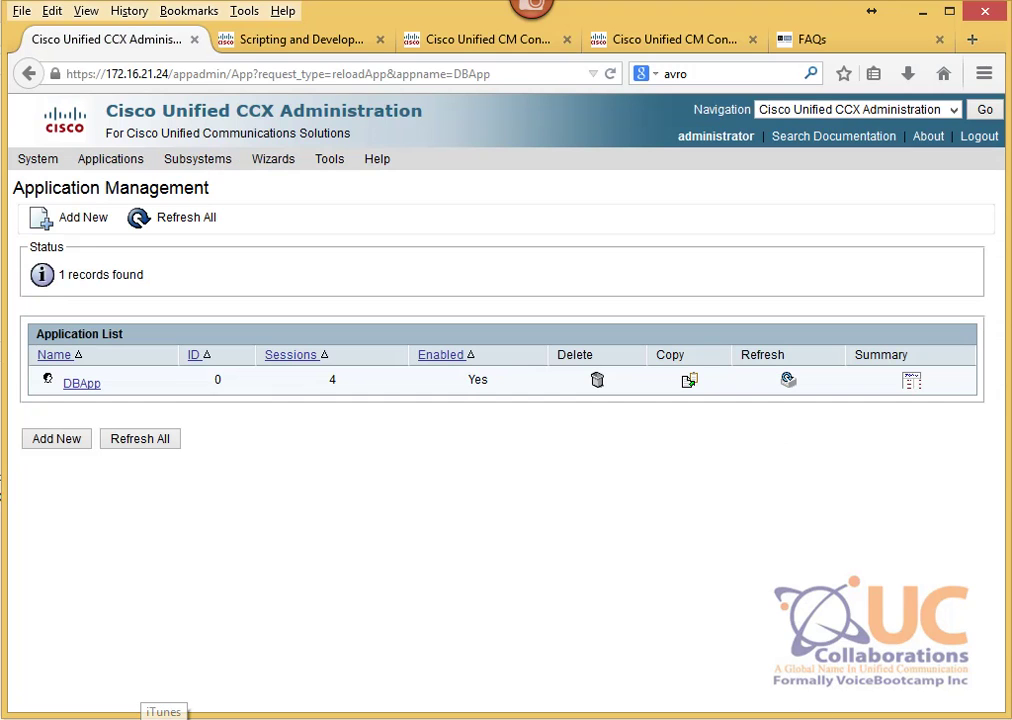
Step: From phone 2010, redial the trigger number, enter an account number, and end the call ringing 2001
click(820, 716)
click(830, 716)
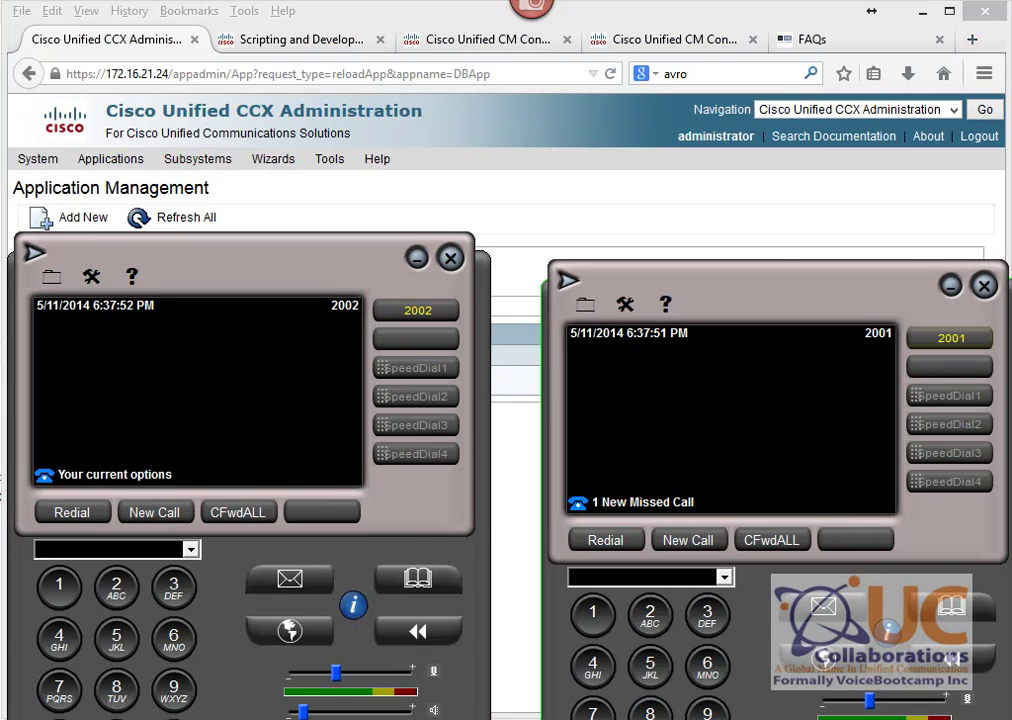
click(840, 716)
drag(775, 88, 454, 30)
click(325, 275)
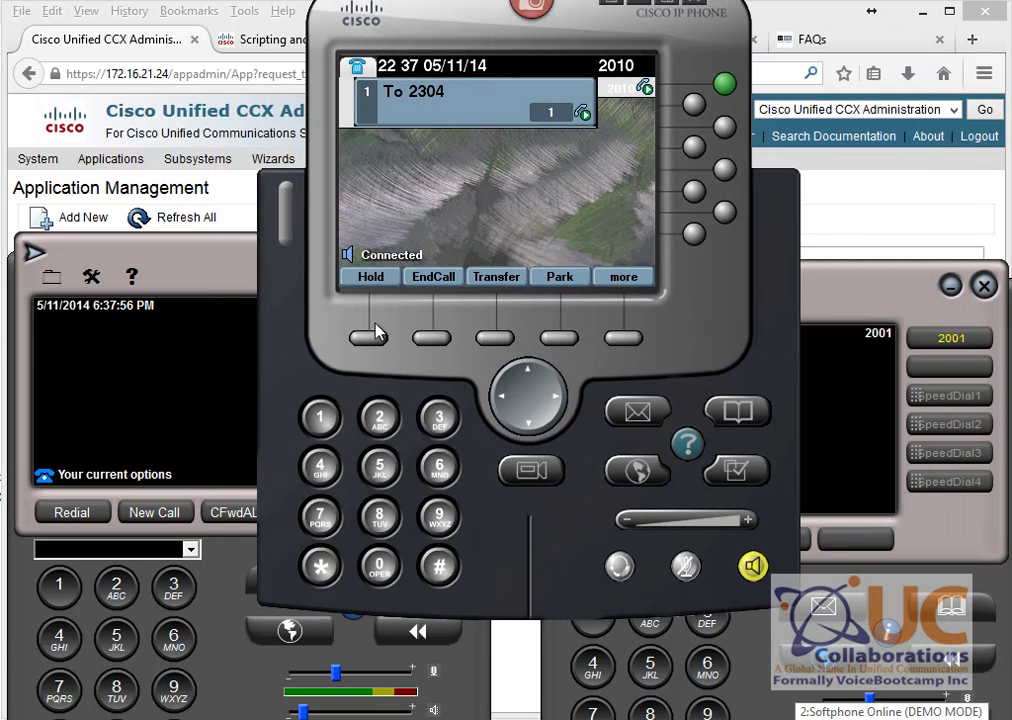
click(321, 417)
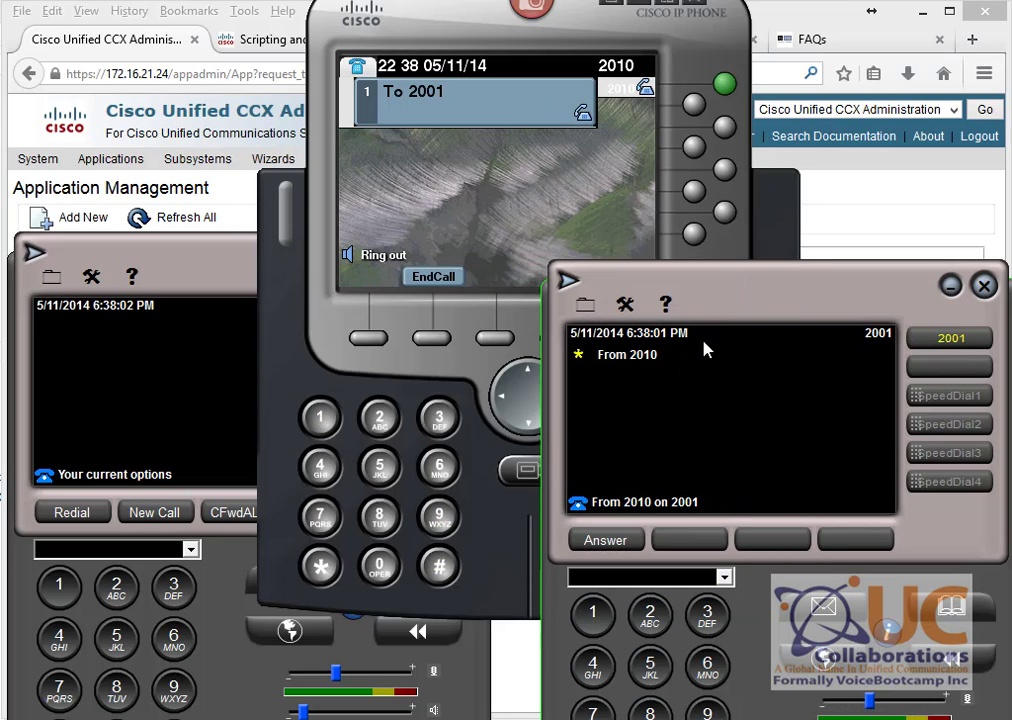
click(490, 249)
click(378, 276)
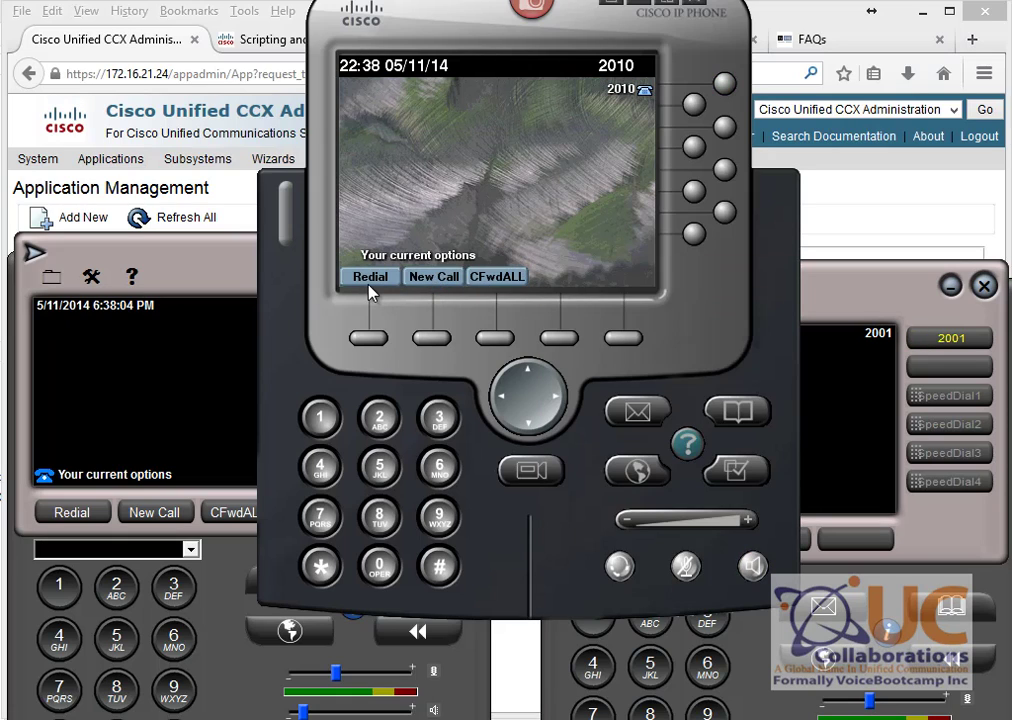
Step: Redial with the second account number and end the call ringing 2002
click(367, 284)
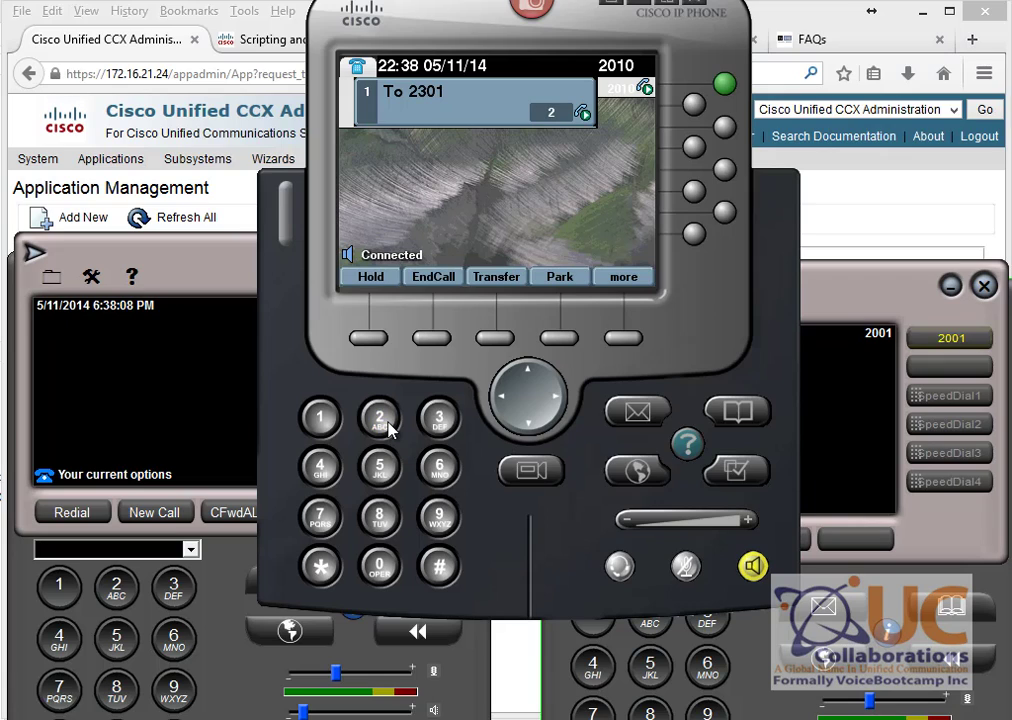
click(441, 578)
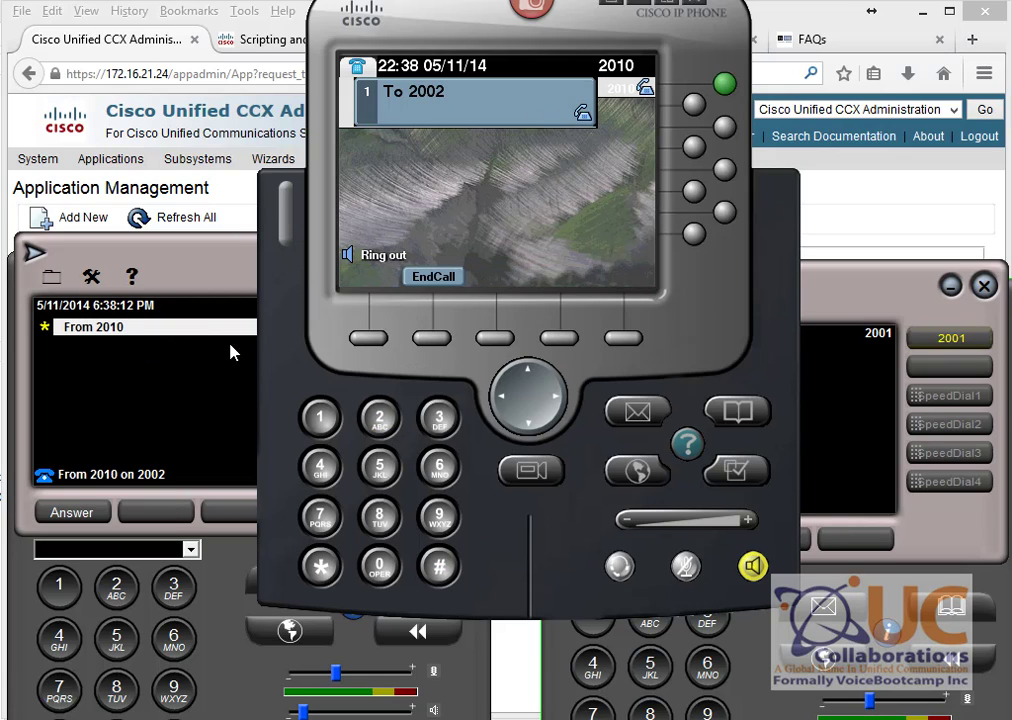
click(435, 280)
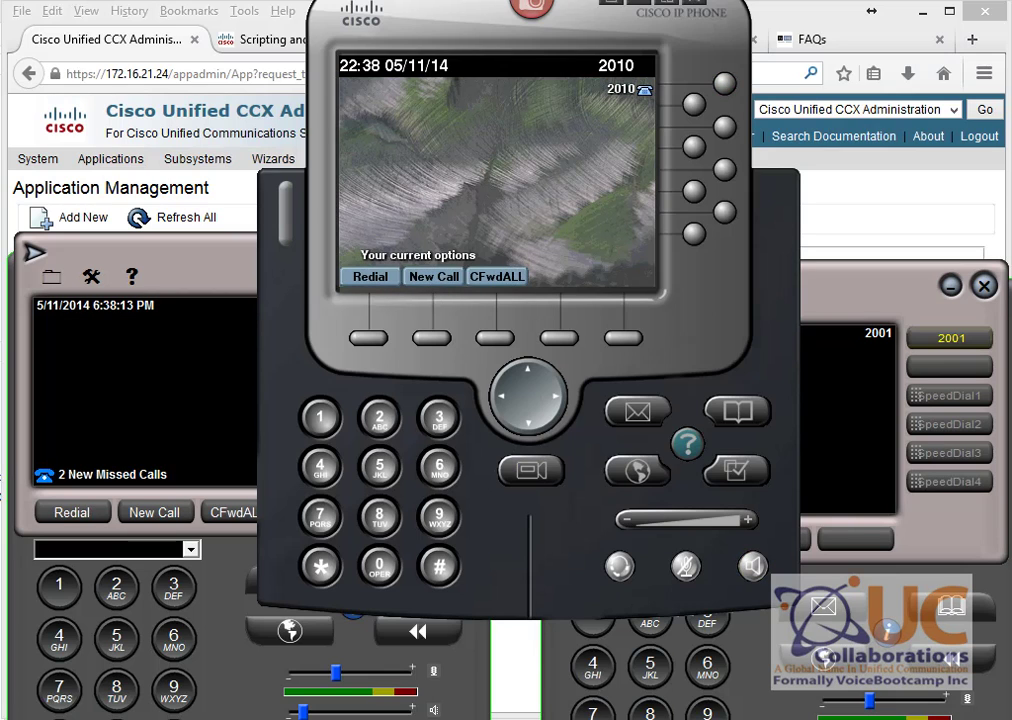
Step: In the Client2 table, change account 1111 to 8888 for extension 2001
mouse_move(384, 712)
click(460, 655)
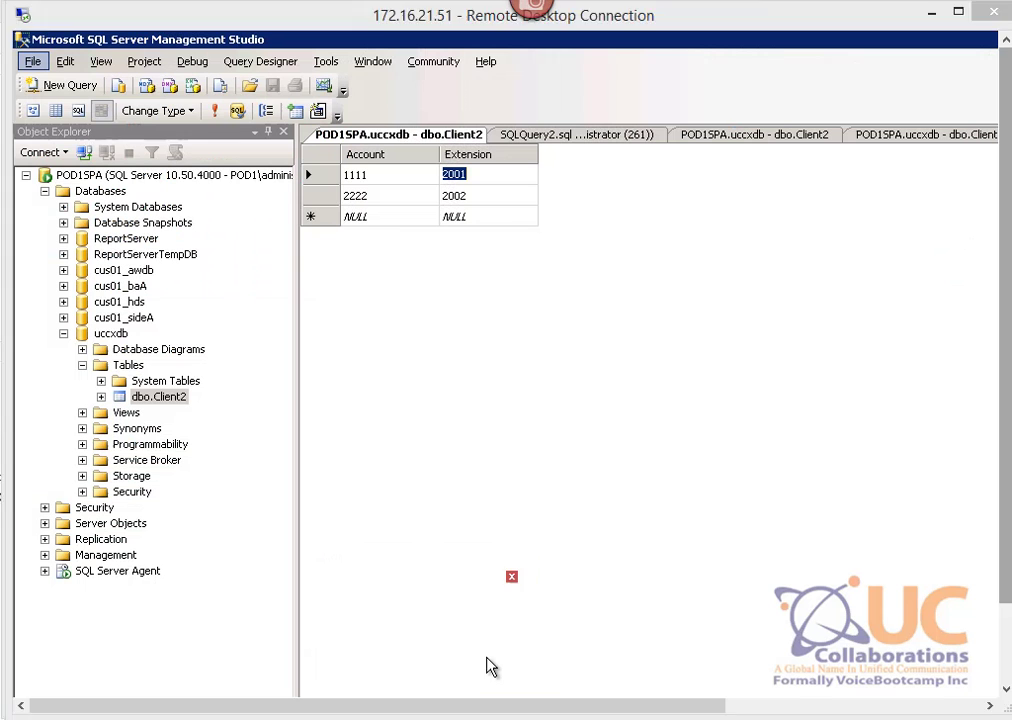
click(390, 177)
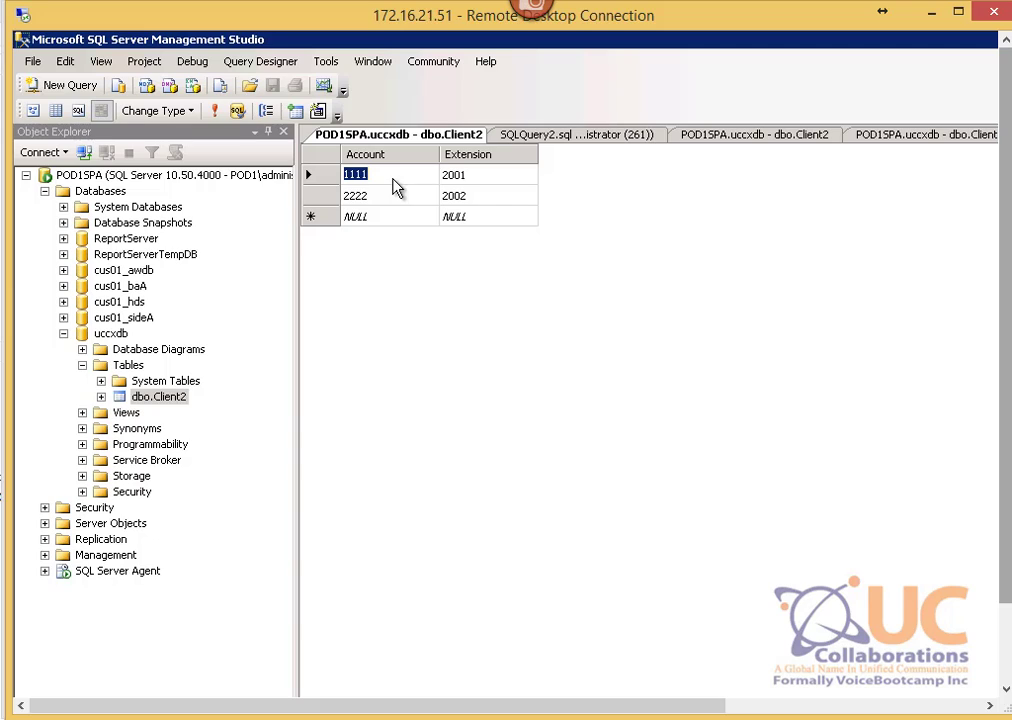
text(8888)
click(417, 199)
Step: Change account 2222 to 7777, commit the row, and return to the softphones
text(7777)
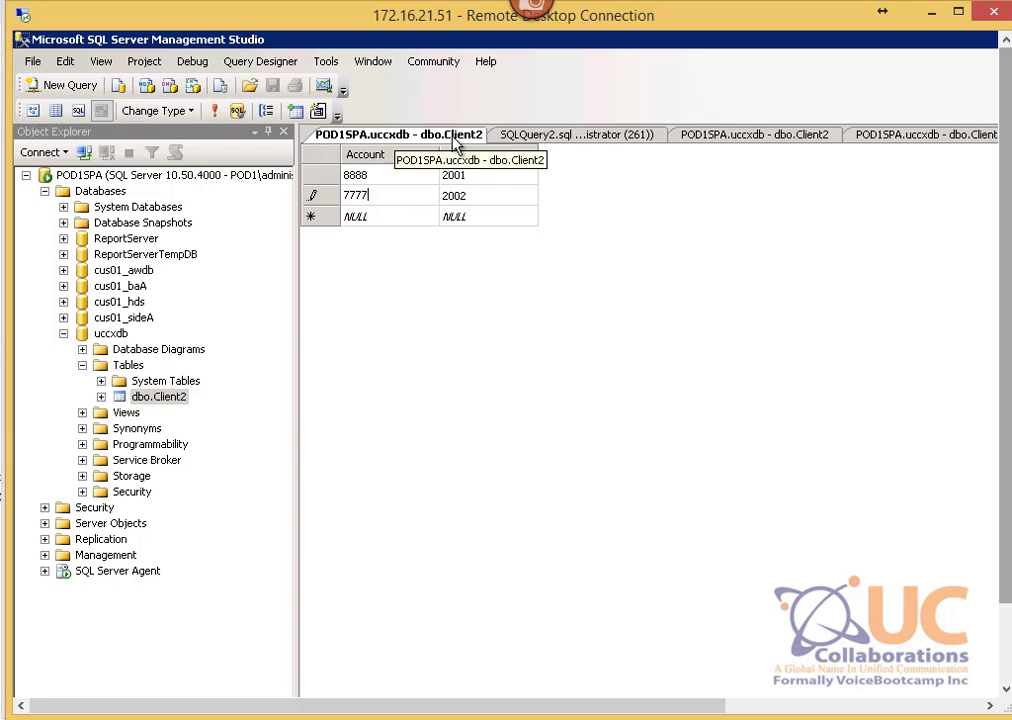
right_click(453, 137)
click(639, 233)
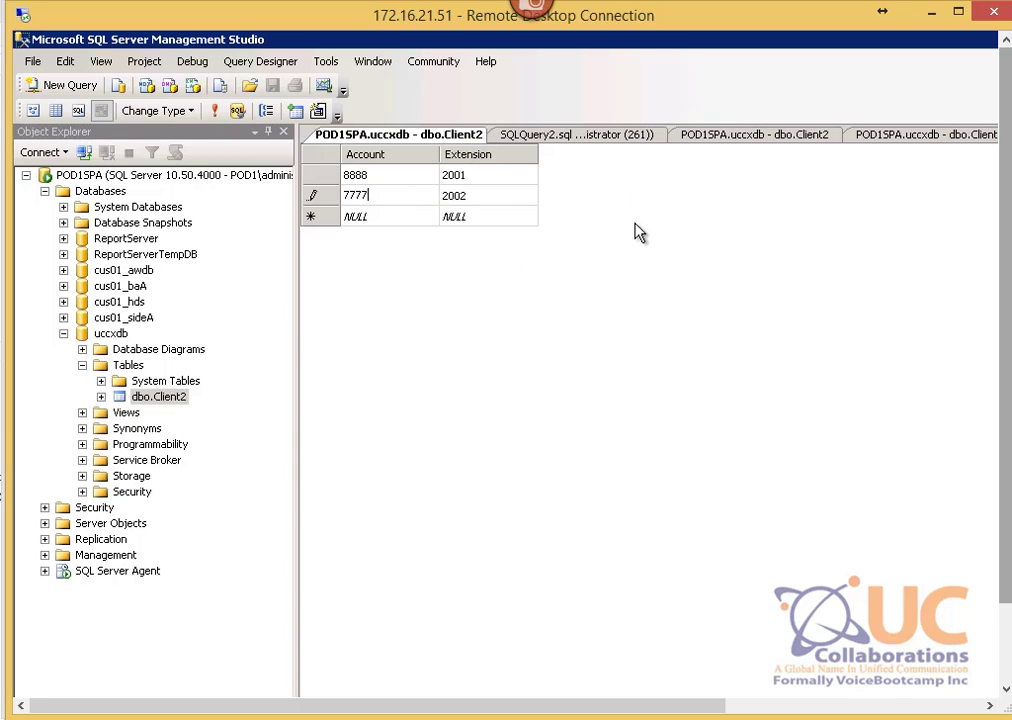
click(391, 218)
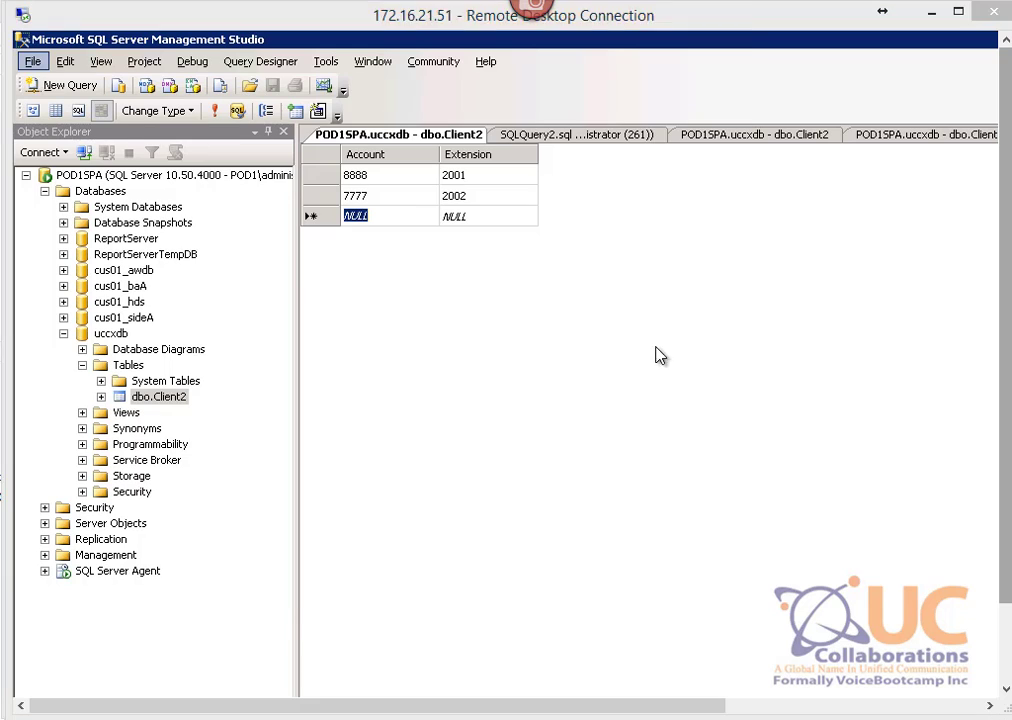
key(alt+Tab)
click(841, 717)
Step: From phone 2010, redial with the updated account and end the call ringing 2001
click(845, 717)
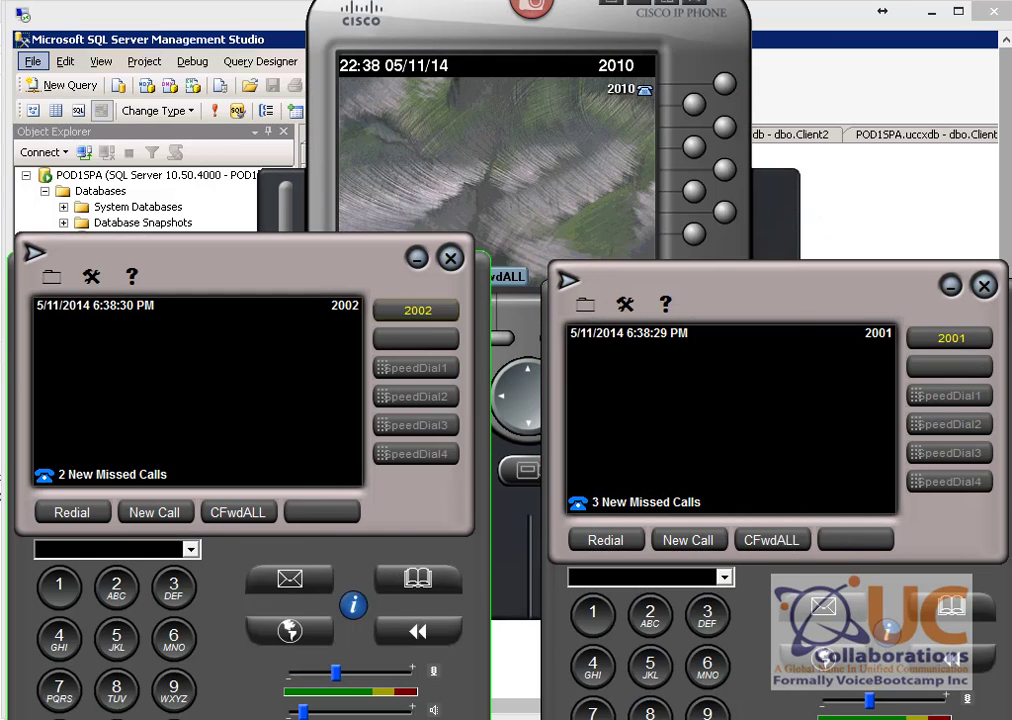
click(535, 210)
click(375, 279)
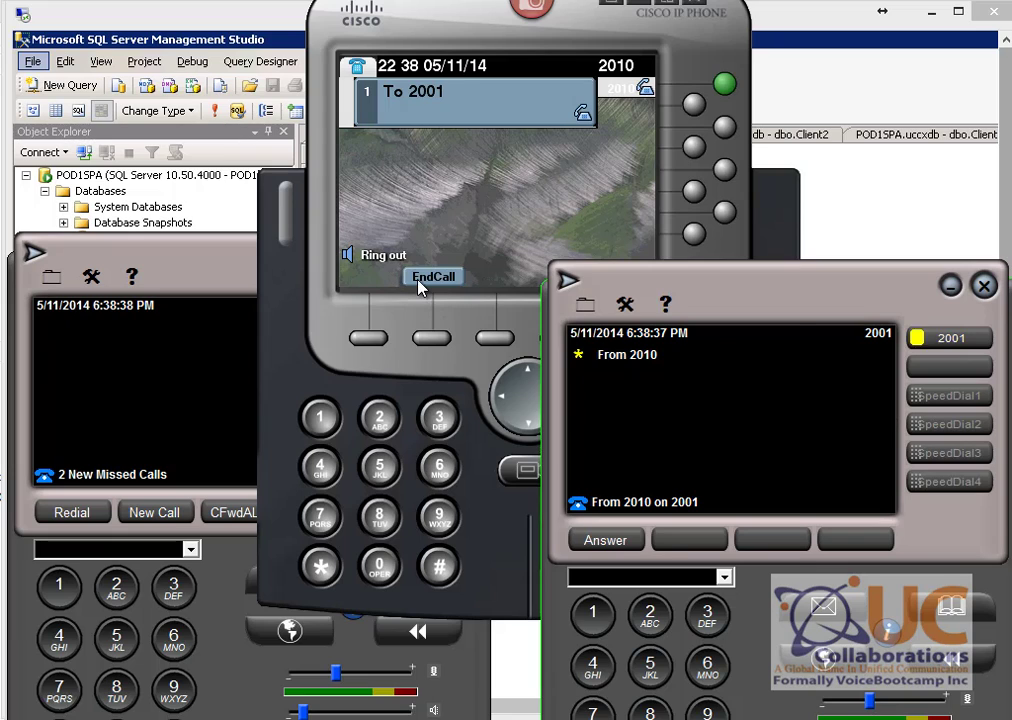
click(425, 278)
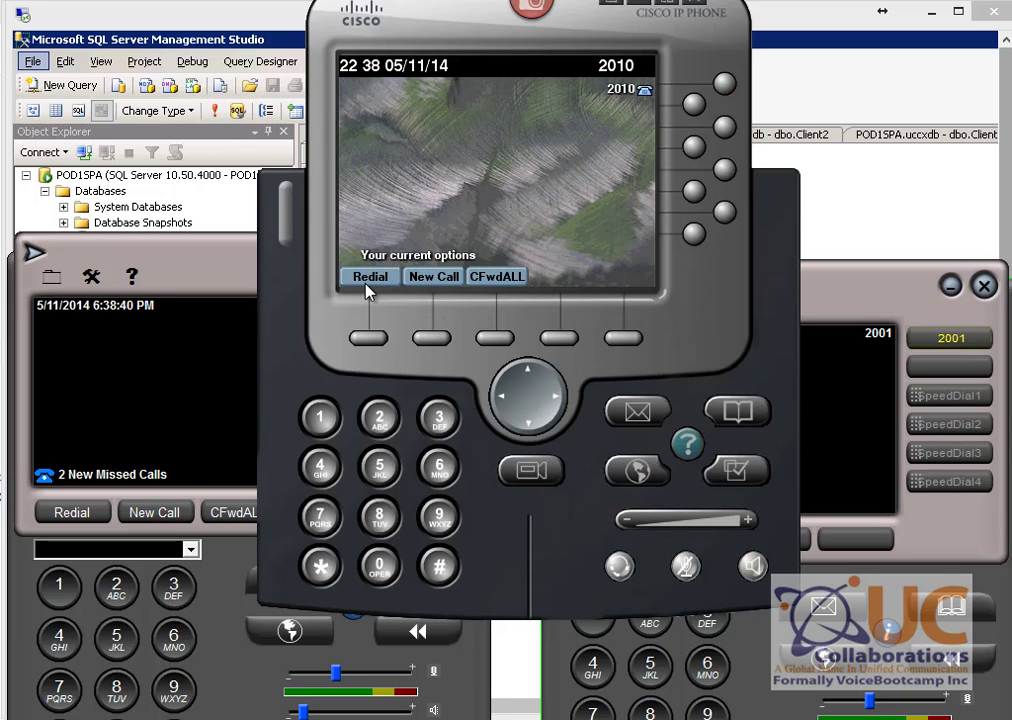
Step: Redial with the second new account, keep the softphone open, end the 2002 call, and return to SSMS
click(368, 284)
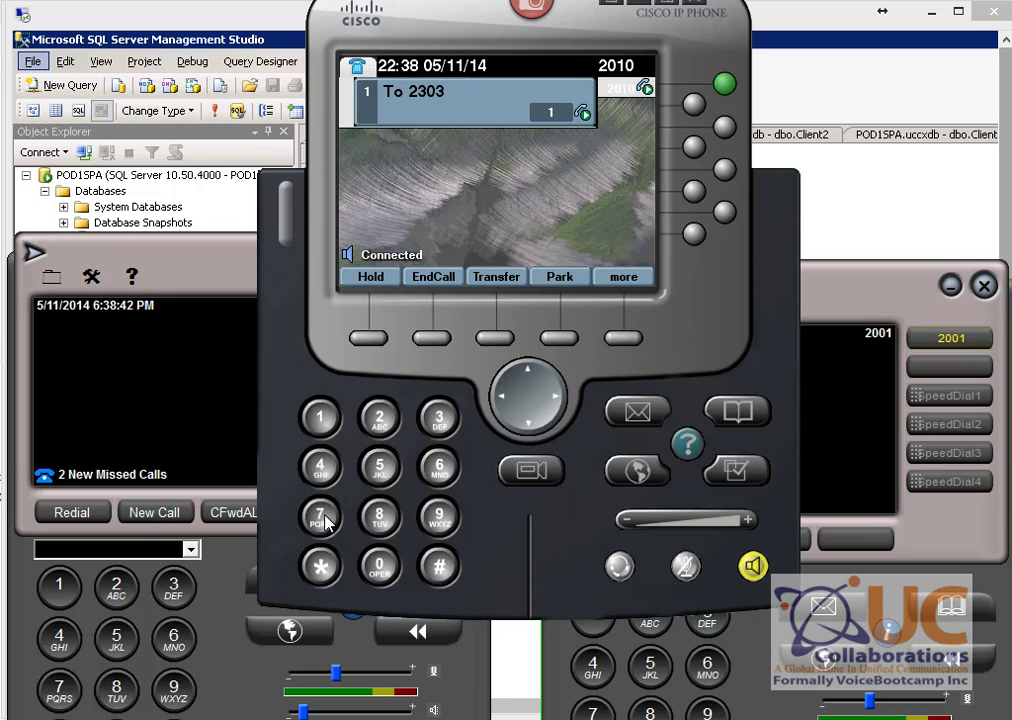
click(441, 568)
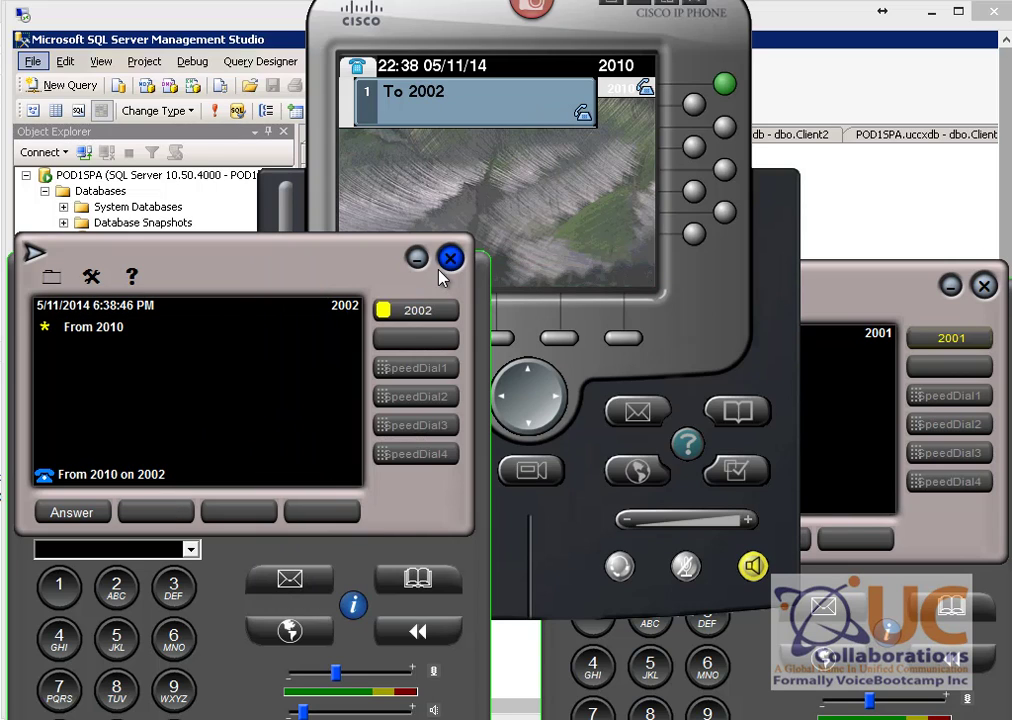
click(450, 258)
click(355, 547)
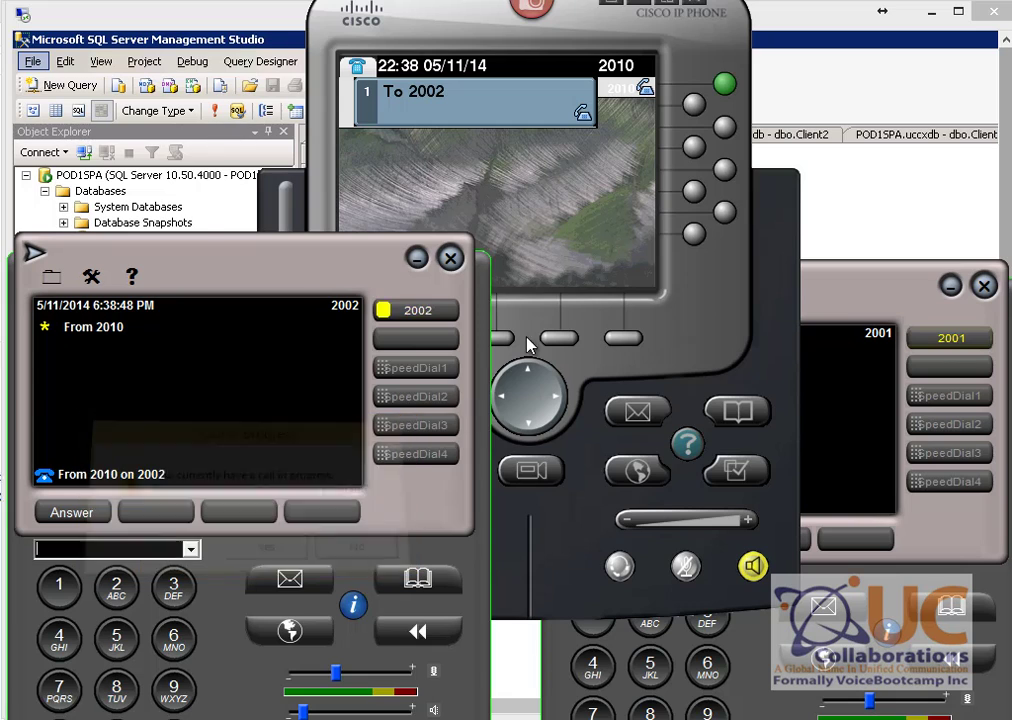
click(460, 298)
click(912, 233)
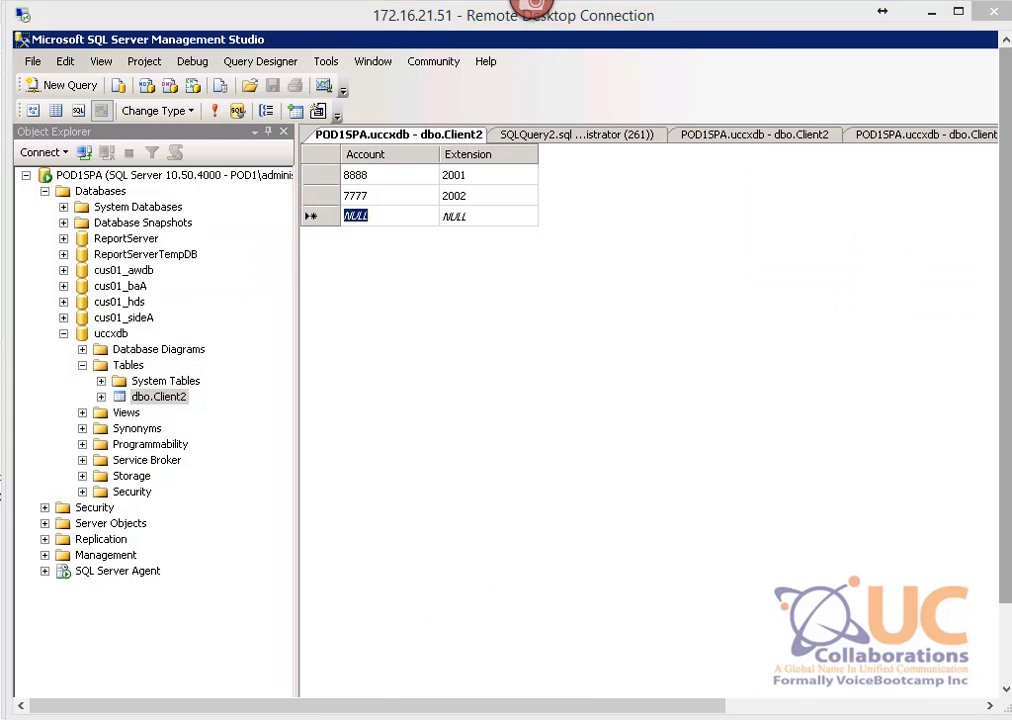
Step: Review the DB Read and DB Get steps in the LabDB.aef script
click(350, 718)
click(385, 248)
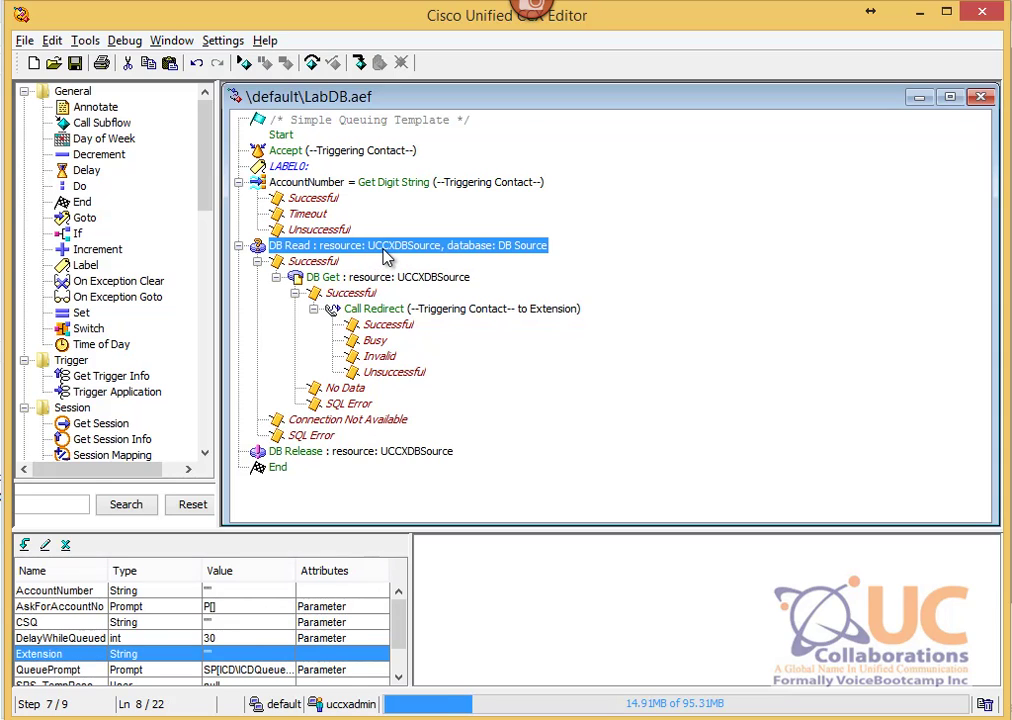
click(347, 280)
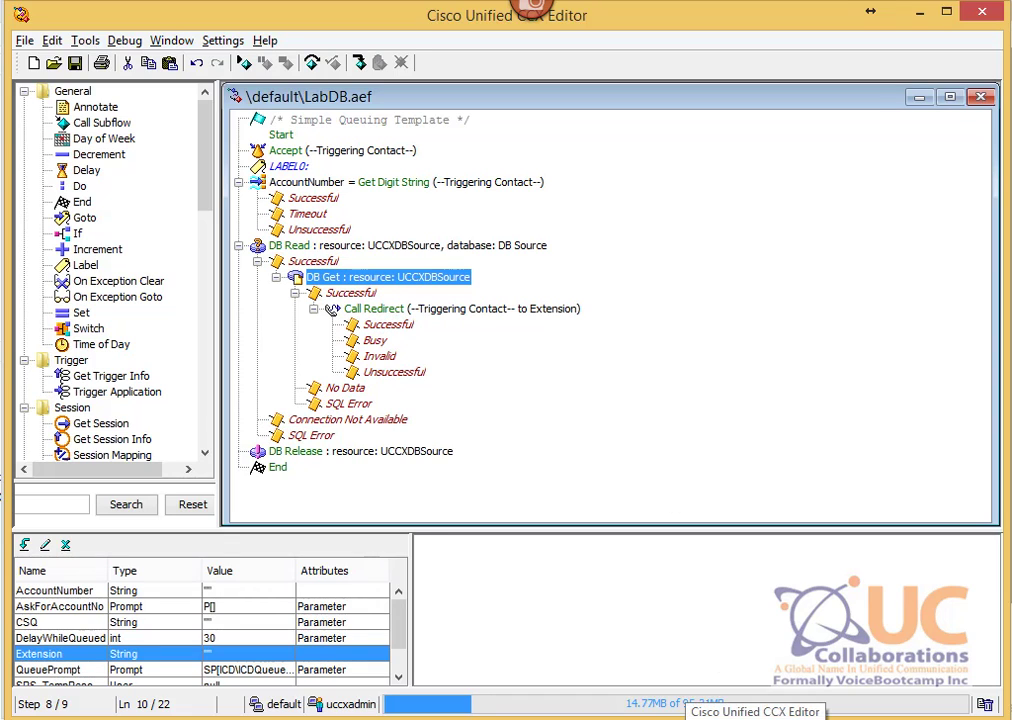
Step: Advance the PowerPoint slide show to the DB Write Step slide
click(568, 718)
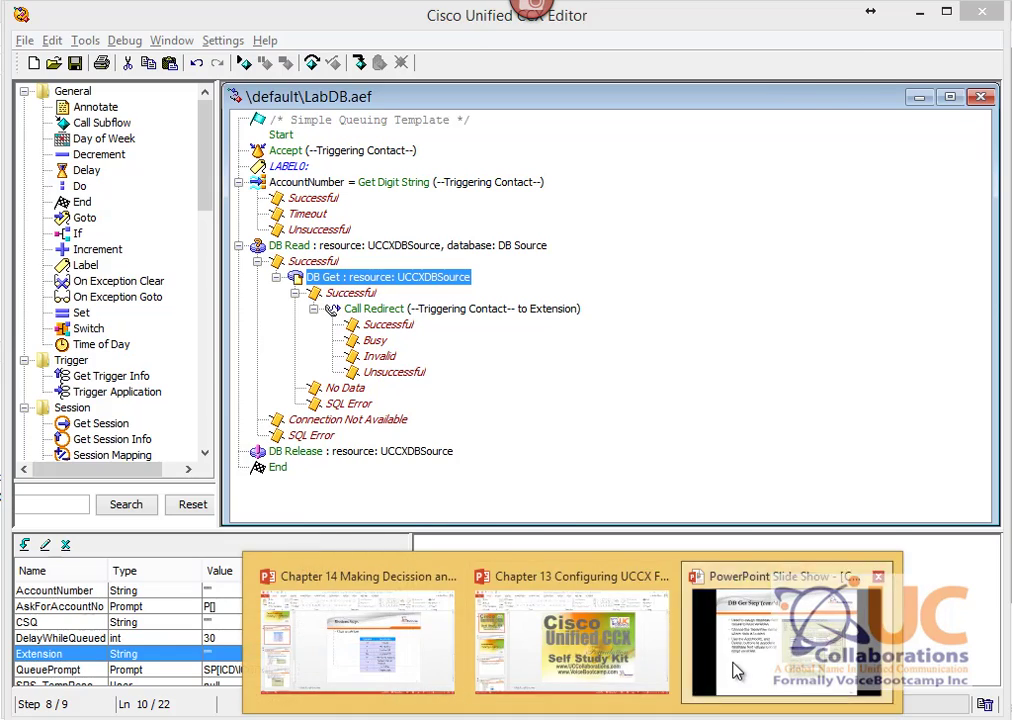
click(736, 672)
key(Right)
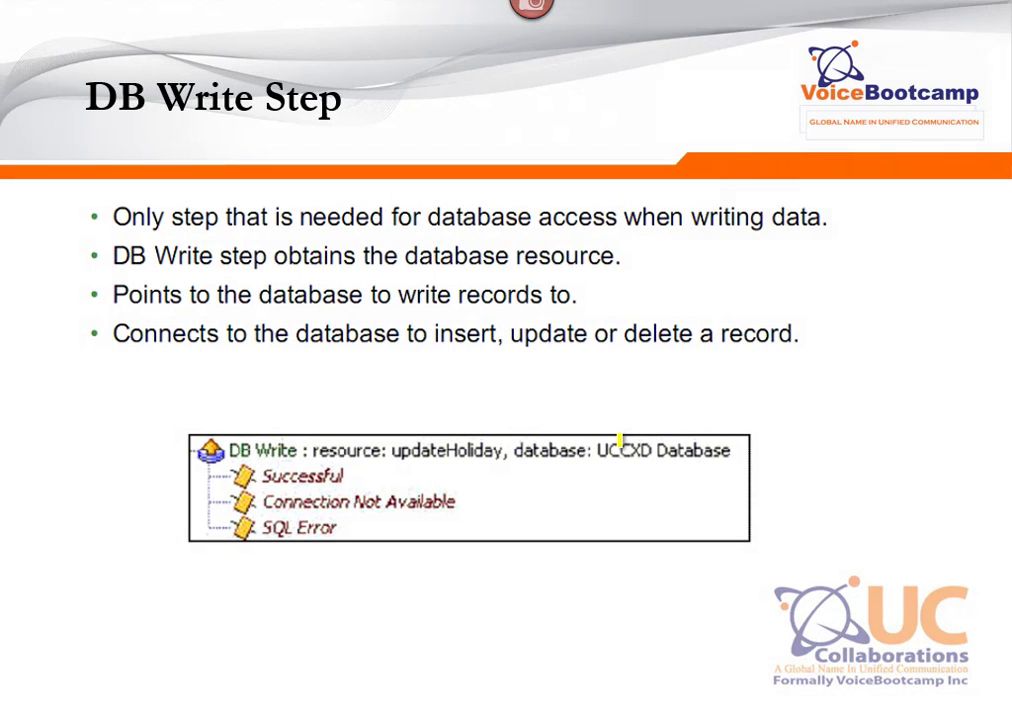
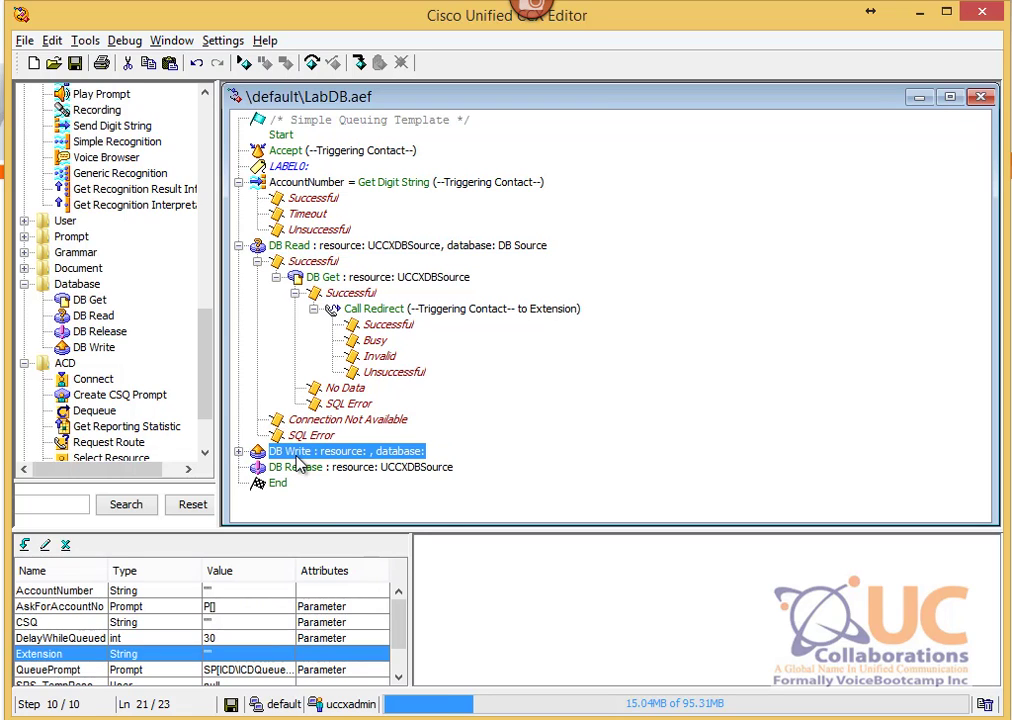
right_click(266, 447)
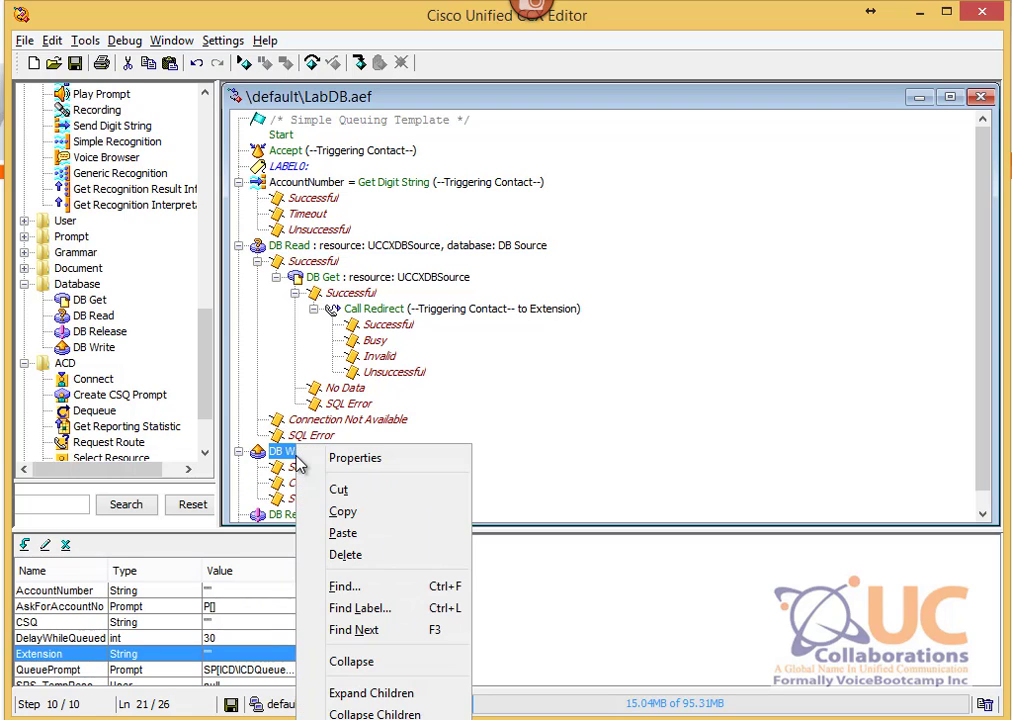
click(380, 459)
drag(302, 128, 450, 156)
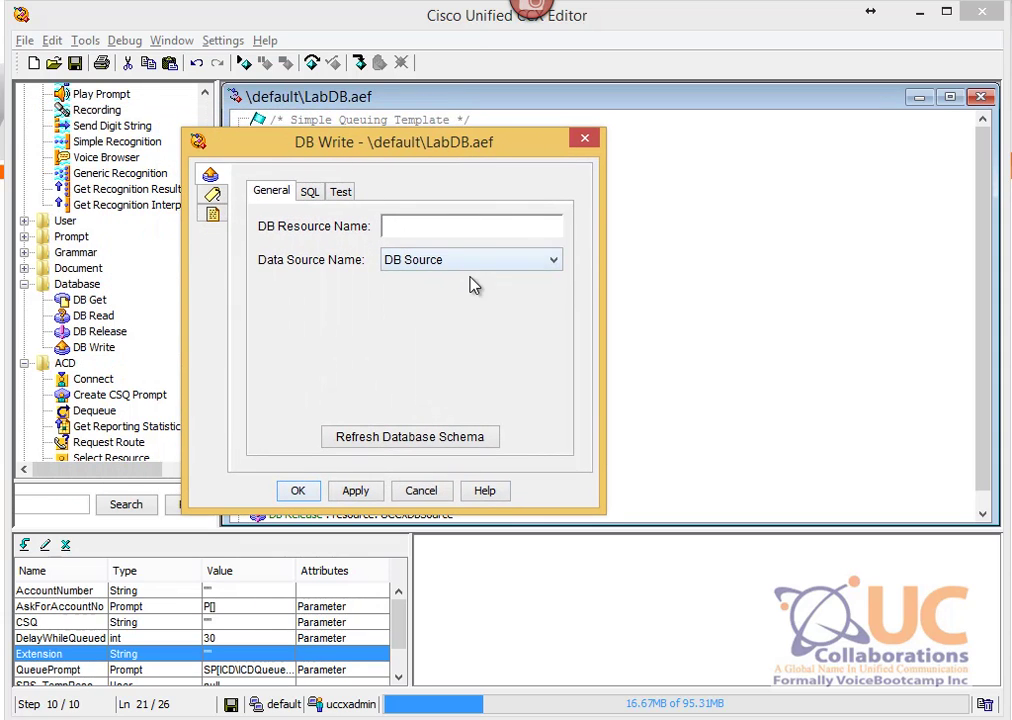
click(436, 262)
click(436, 276)
click(403, 225)
click(410, 442)
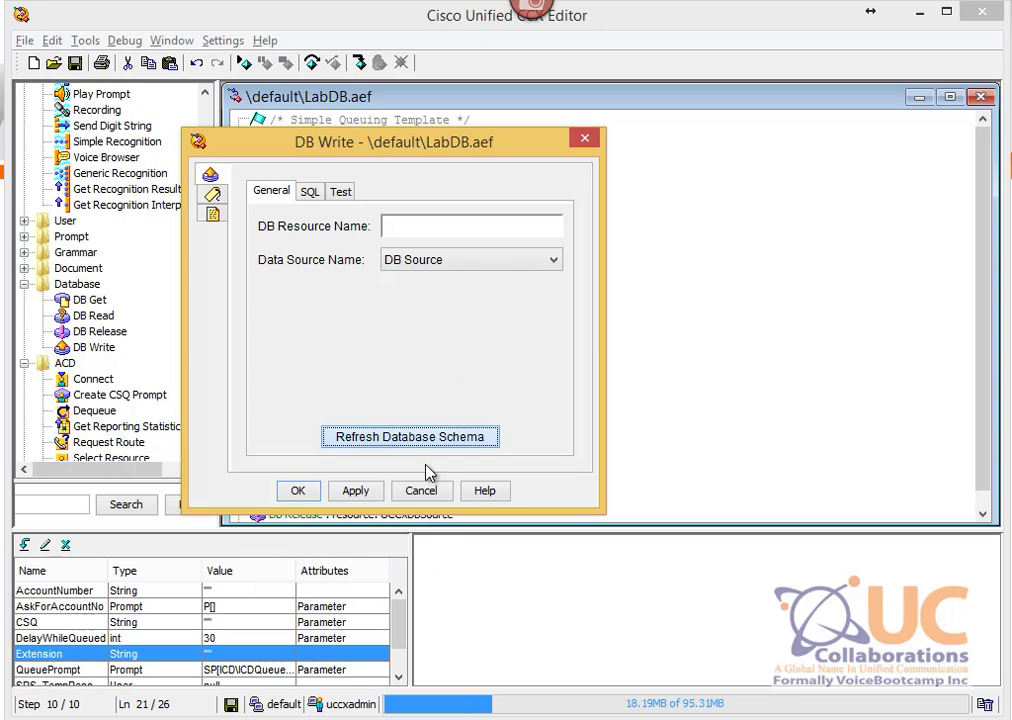
click(426, 492)
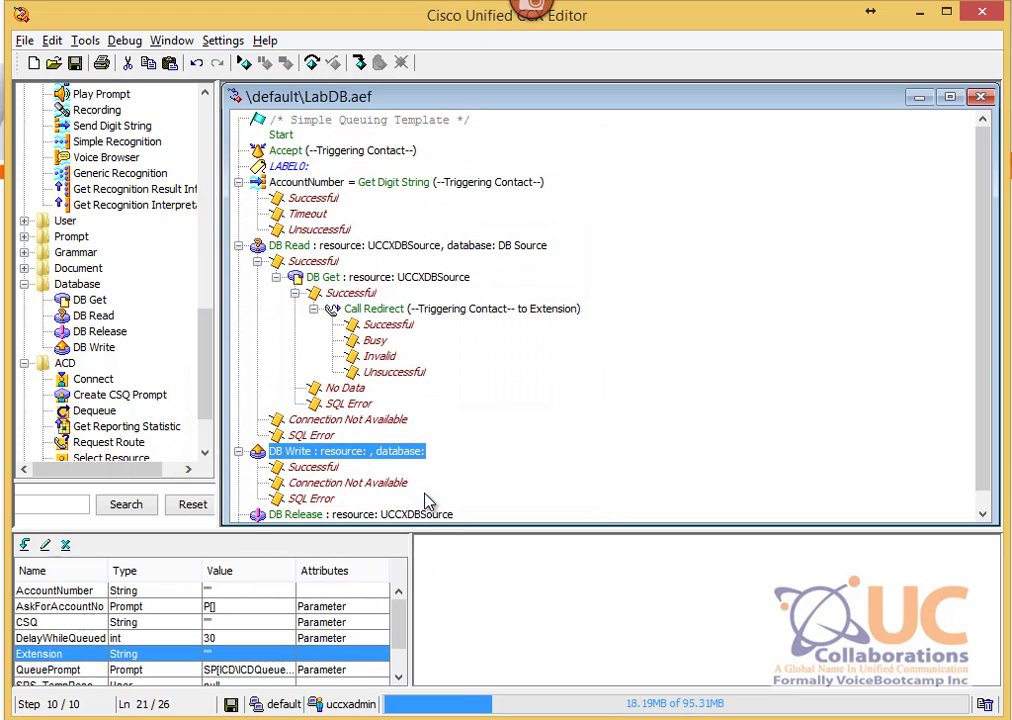
right_click(325, 277)
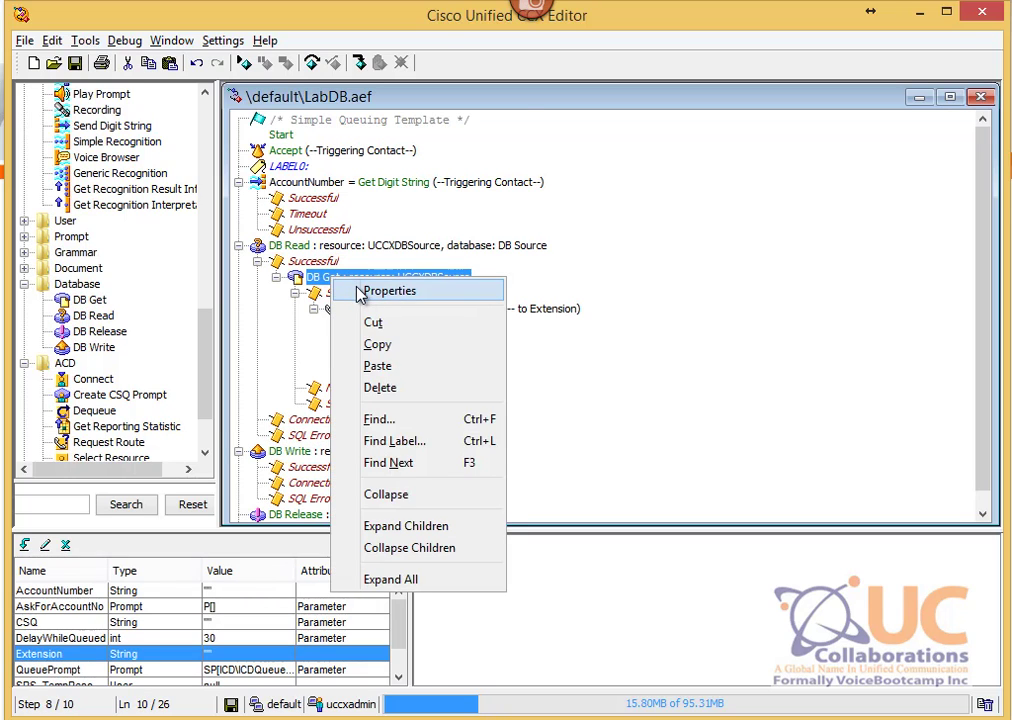
click(352, 288)
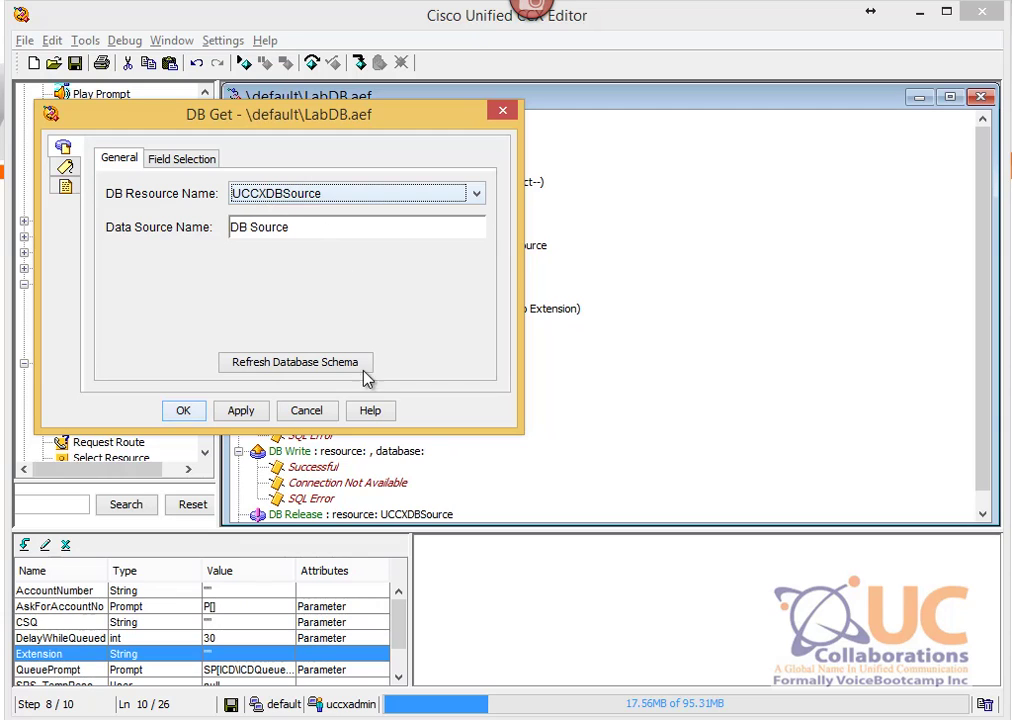
click(318, 412)
Step: Set the DB Write resource to UCCXDBSource, refresh its database schema, and begin entering the SQL statement
right_click(295, 450)
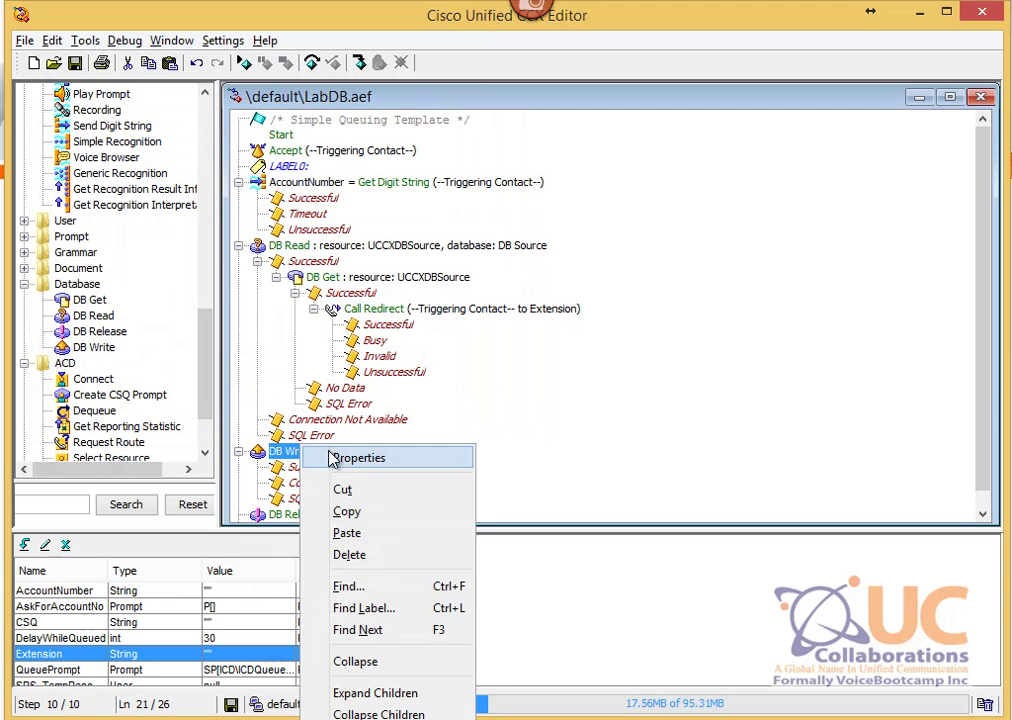
click(330, 456)
text(U)
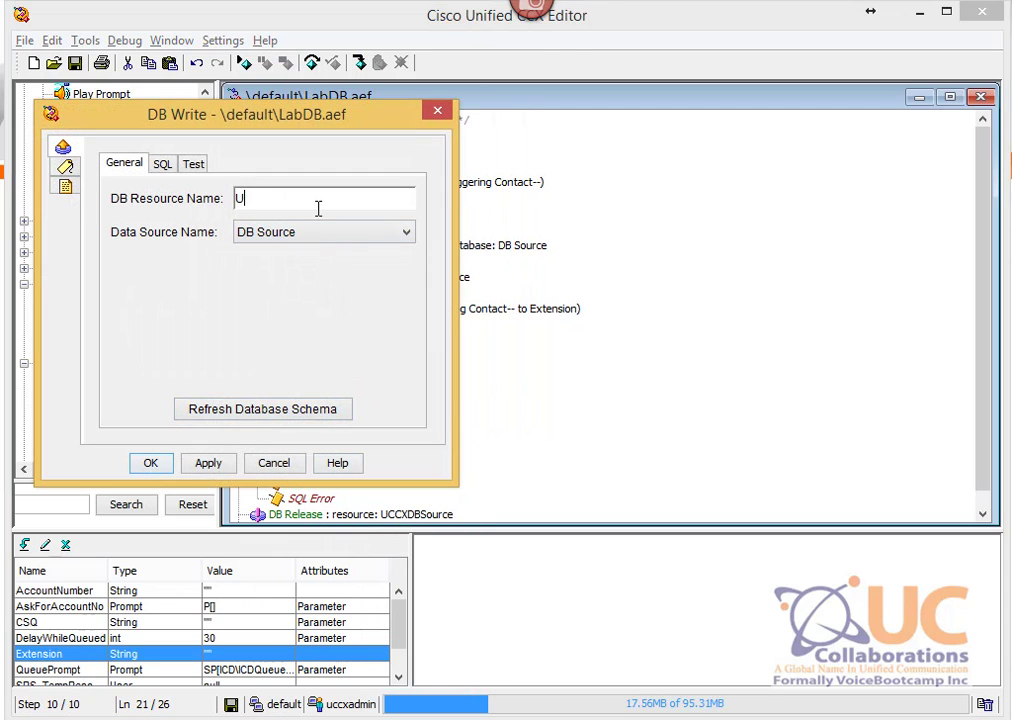
text(CCXDBSource)
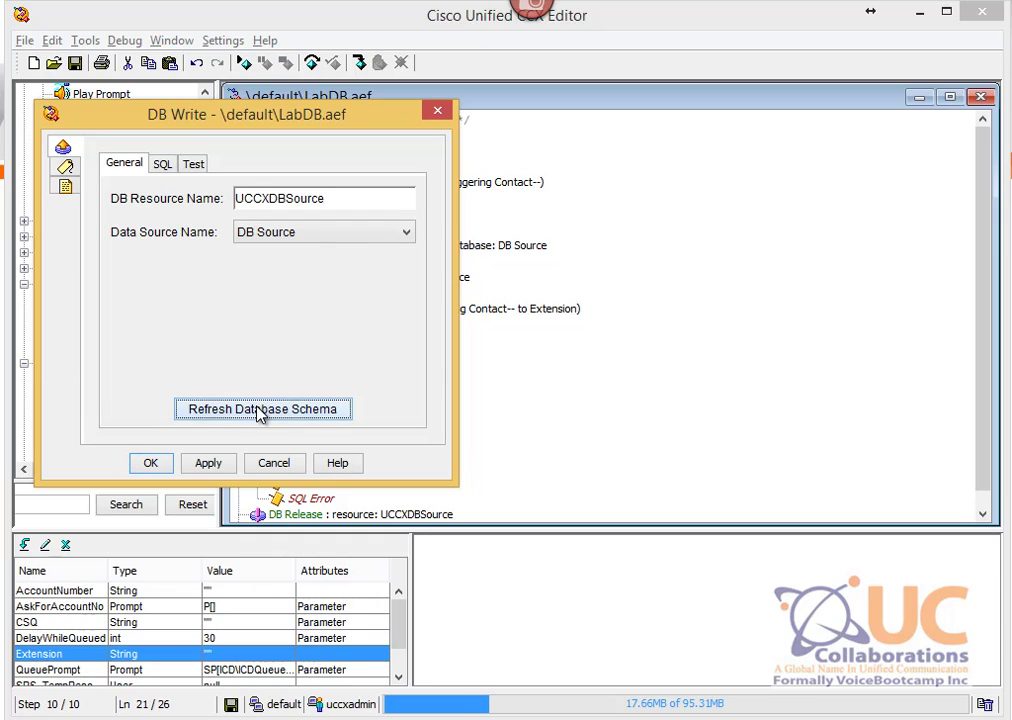
click(260, 410)
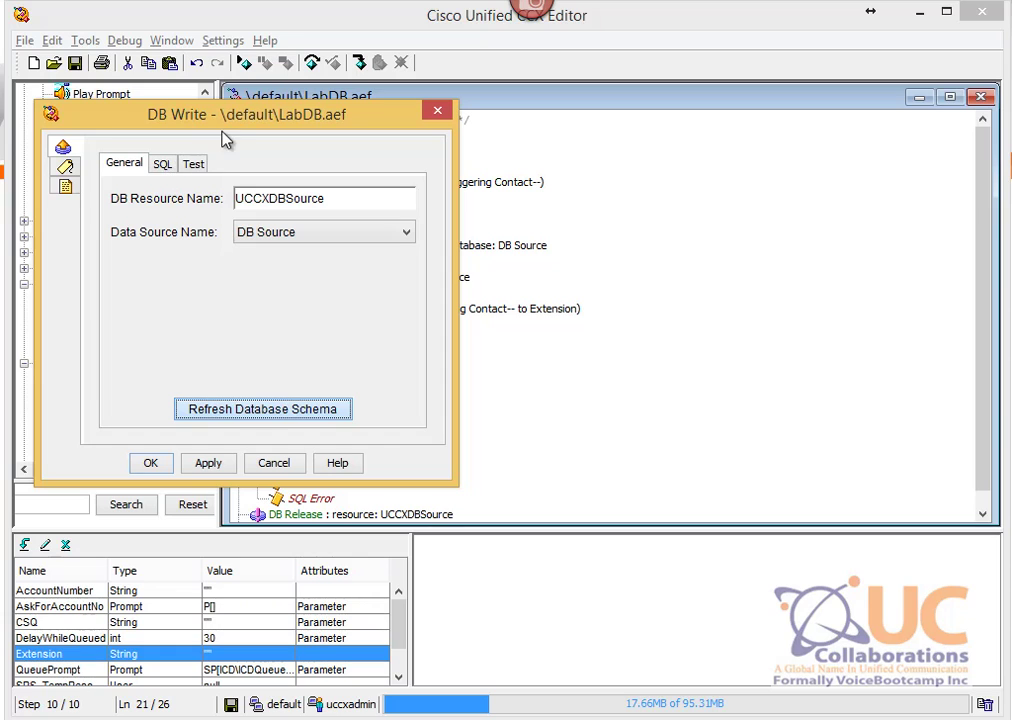
drag(229, 123, 540, 153)
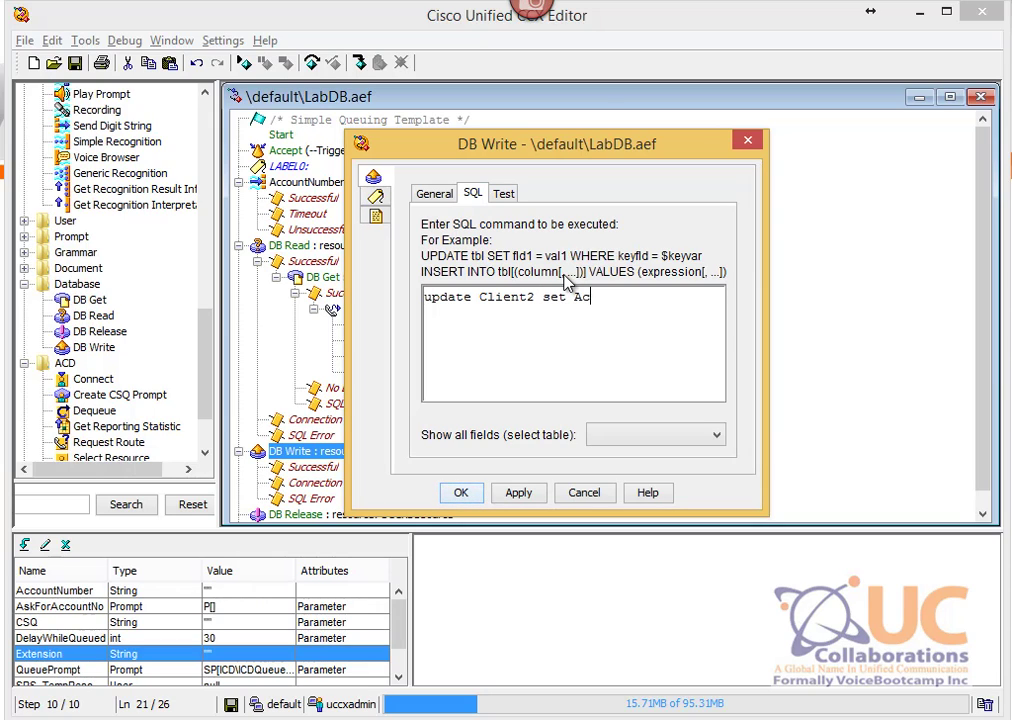
text(count = "6666)
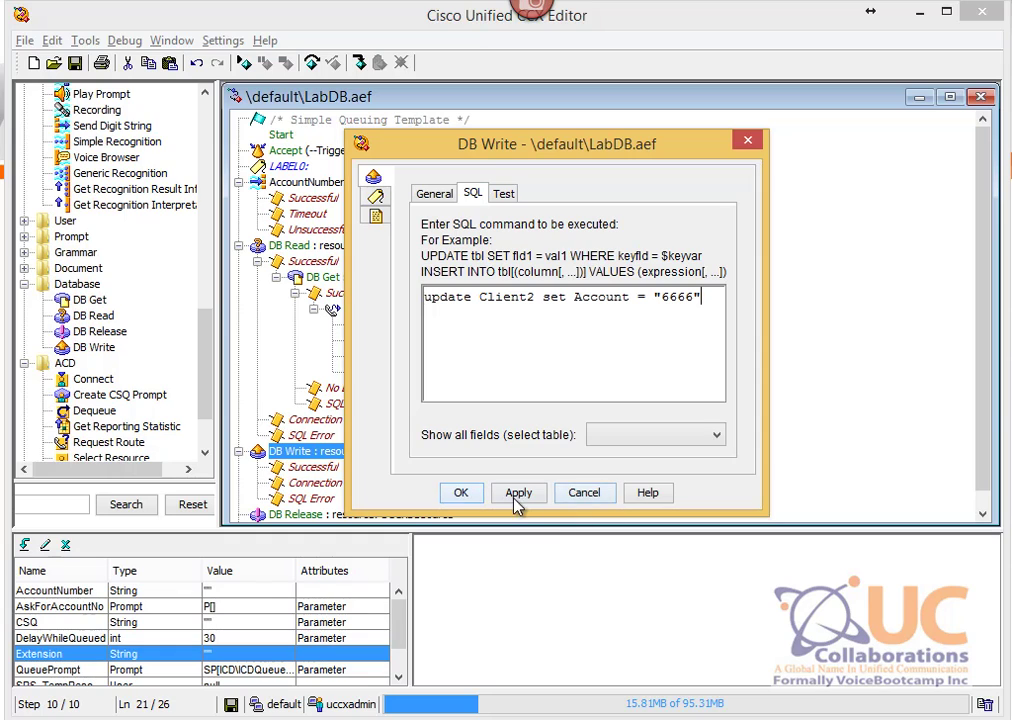
Step: Copy the DB Write SQL statement into the Test tab and execute it
click(504, 194)
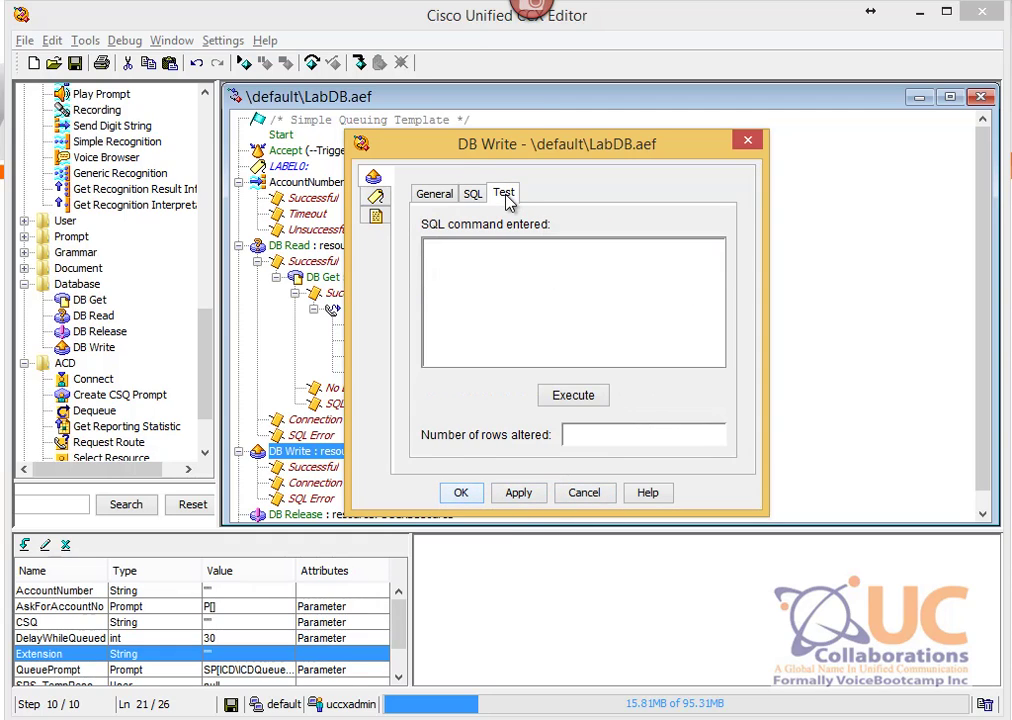
click(472, 193)
triple_click(656, 330)
key(ctrl+c)
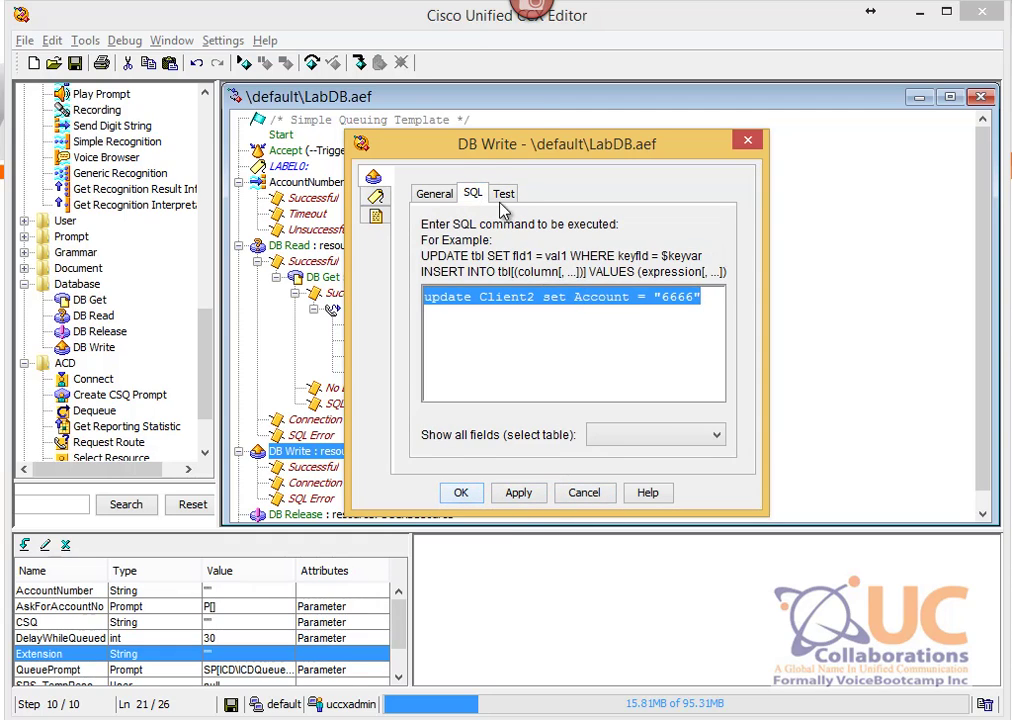
click(504, 195)
click(559, 295)
key(ctrl+v)
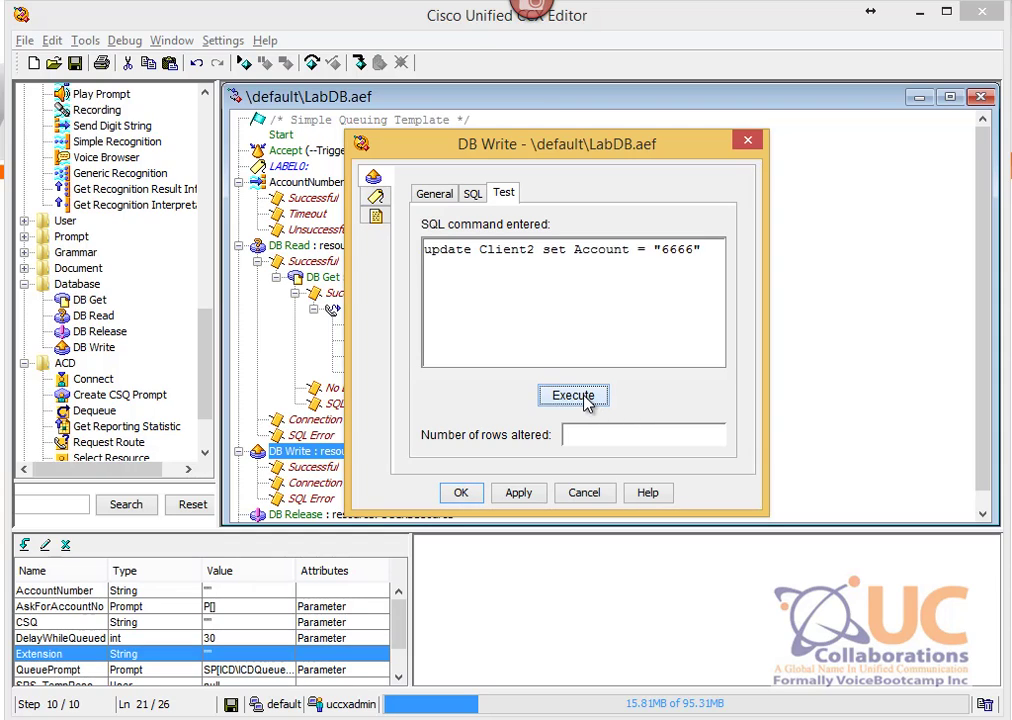
click(585, 397)
Step: Delete the Account = "6666" clause from the test command
click(625, 268)
click(472, 194)
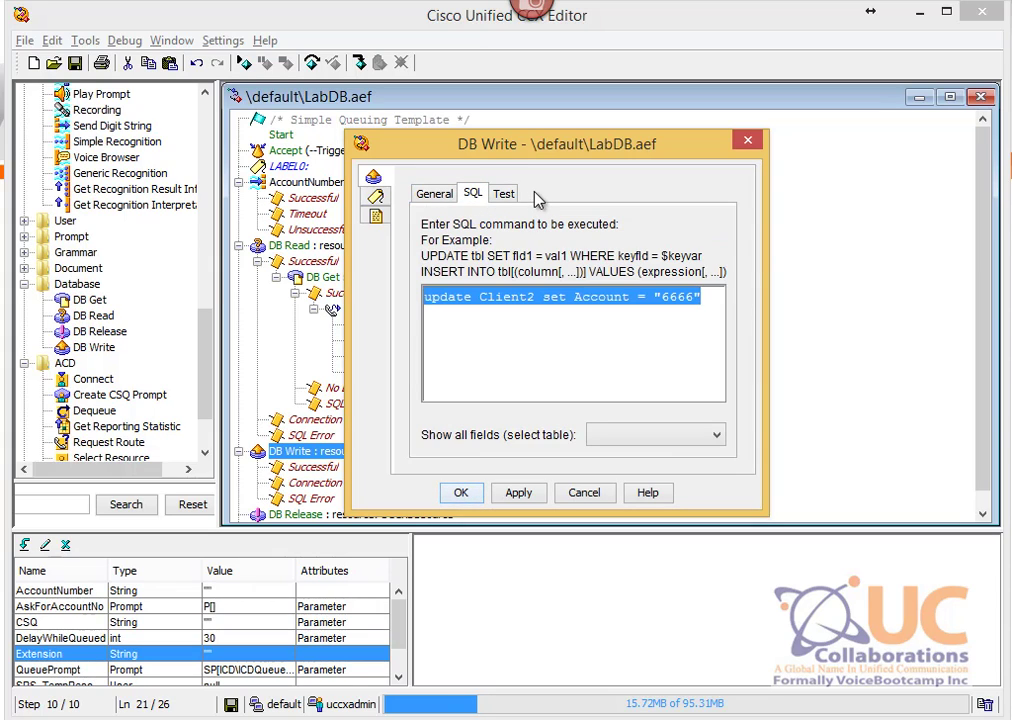
click(504, 195)
drag(703, 250, 577, 250)
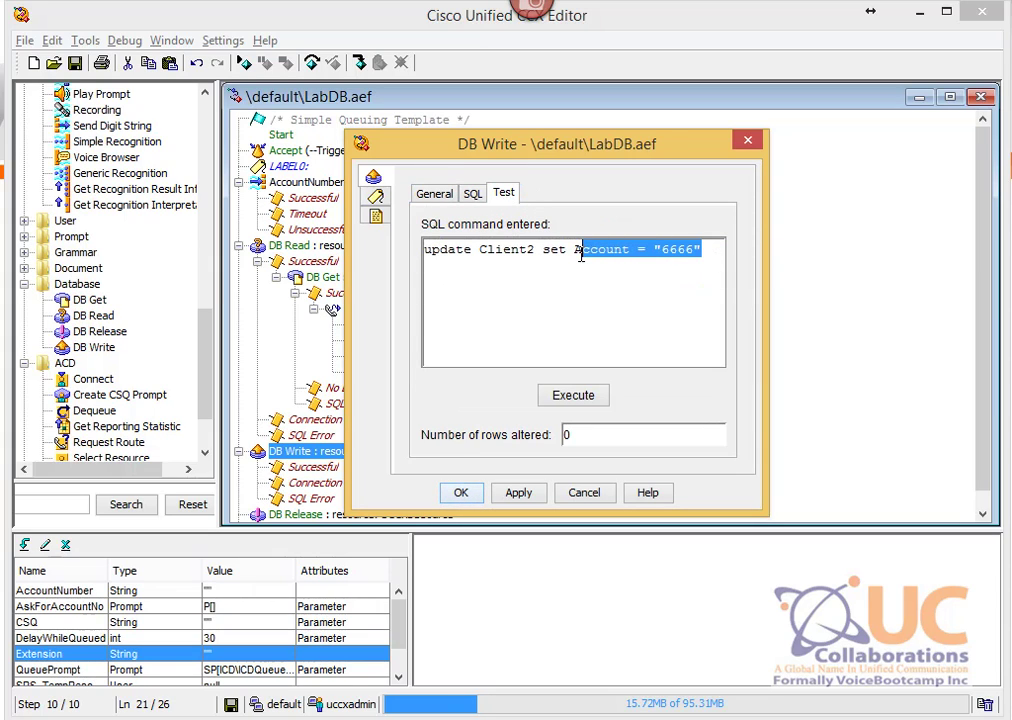
key(BackSpace)
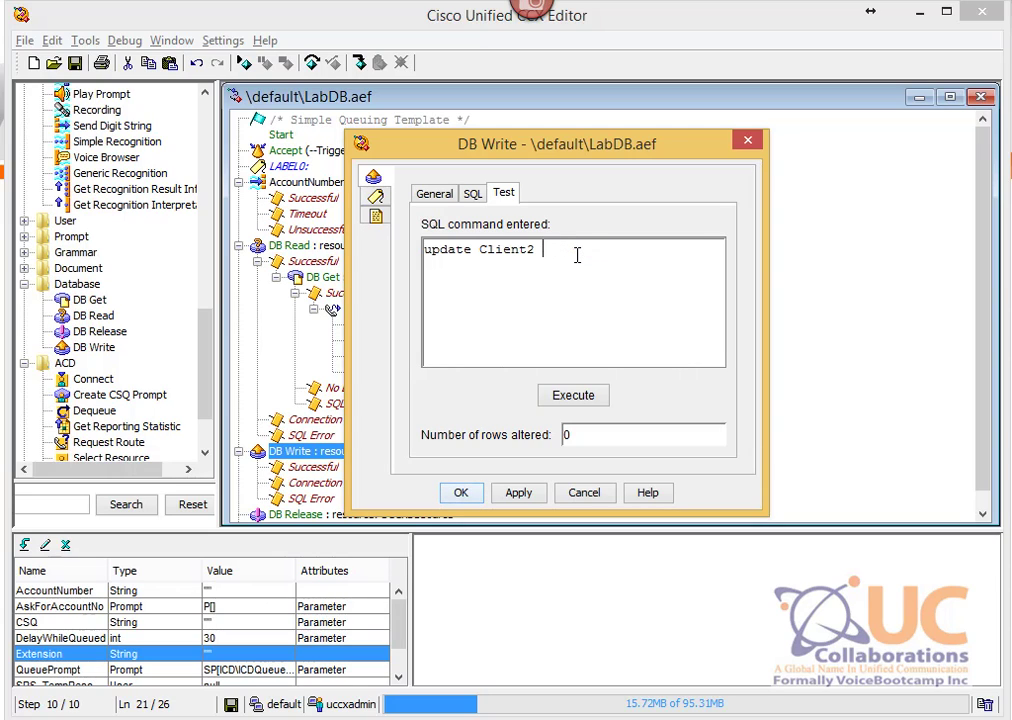
click(473, 195)
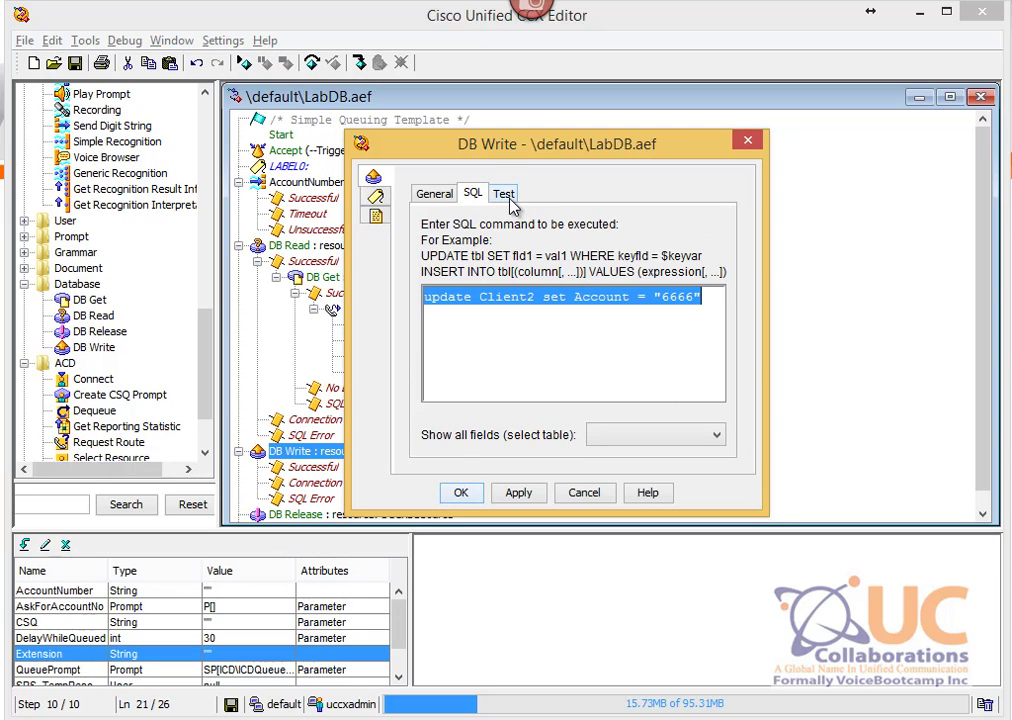
click(506, 196)
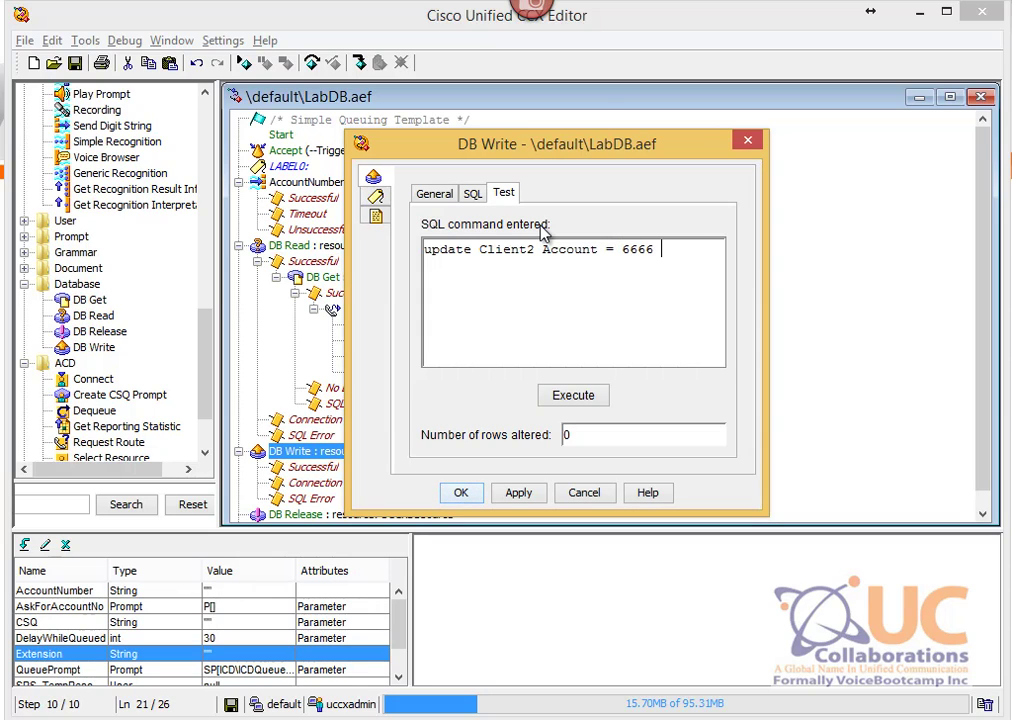
Step: Rewrite the command with a where Account == $AccountNumber clause and "6666", then execute again
text(Account =)
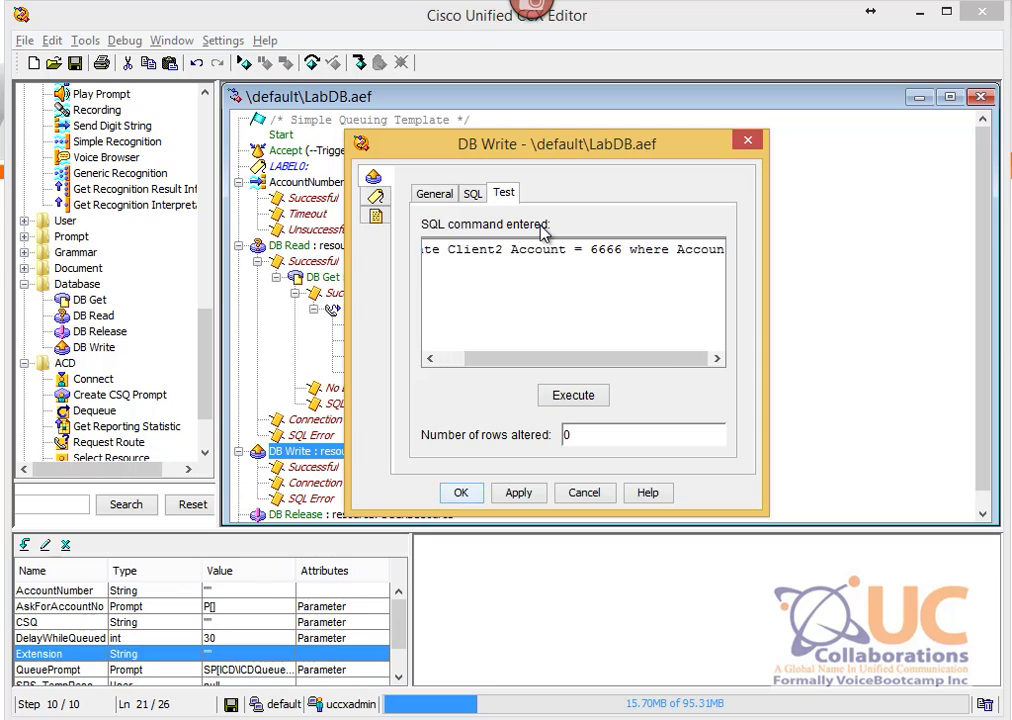
text(= )
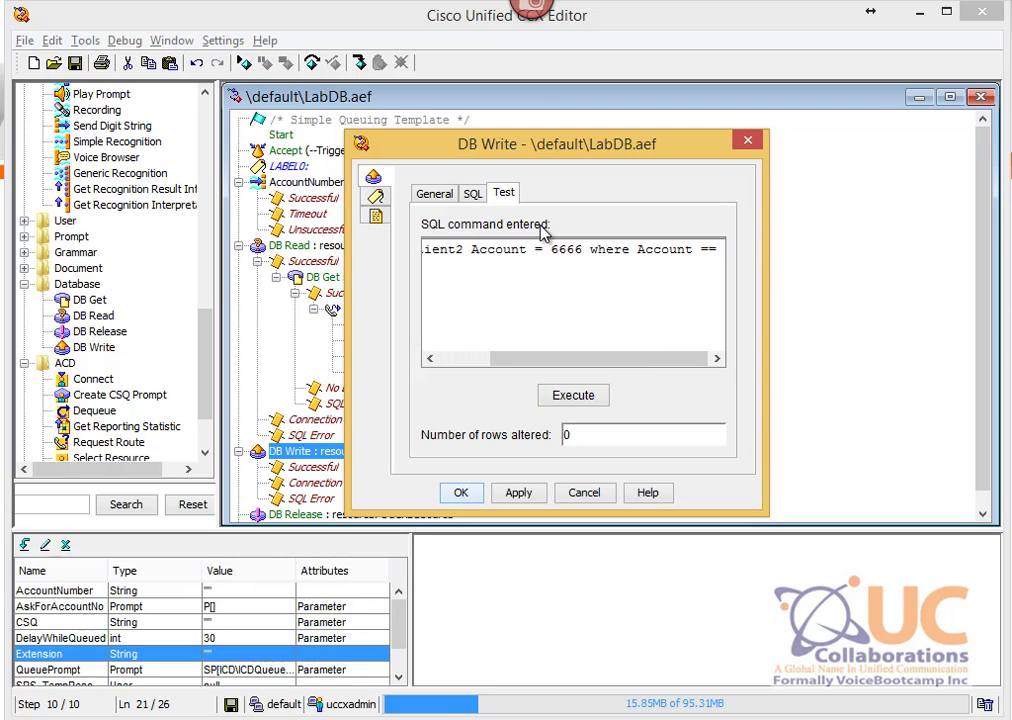
text(8888)
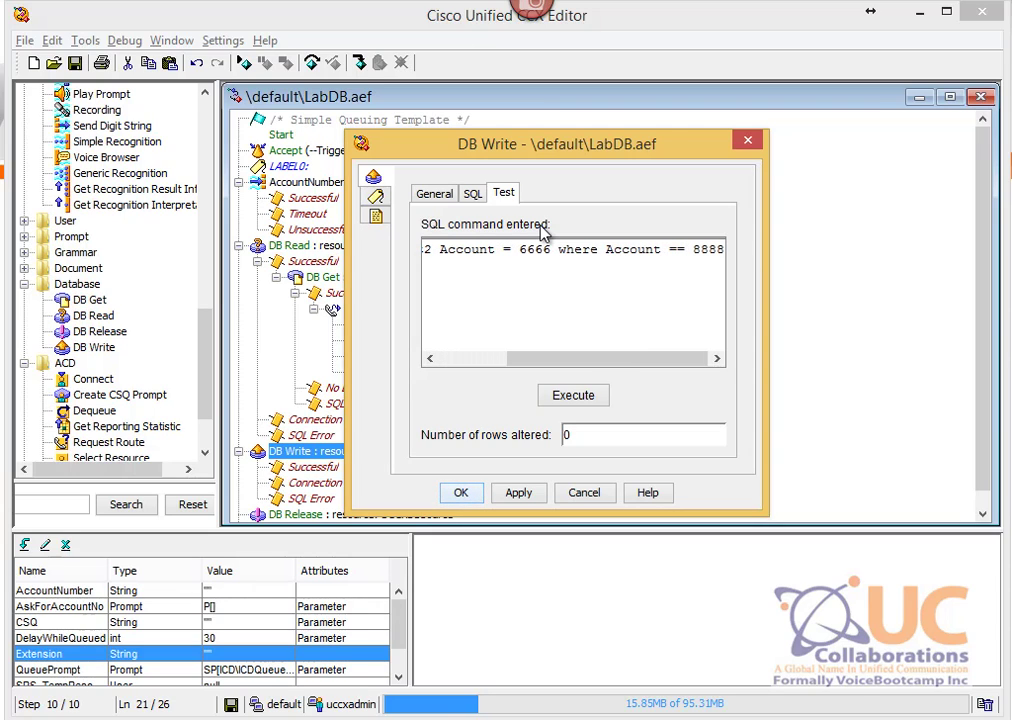
key(BackSpace)
key(BackSpace)
key(BackSpace)
key(BackSpace)
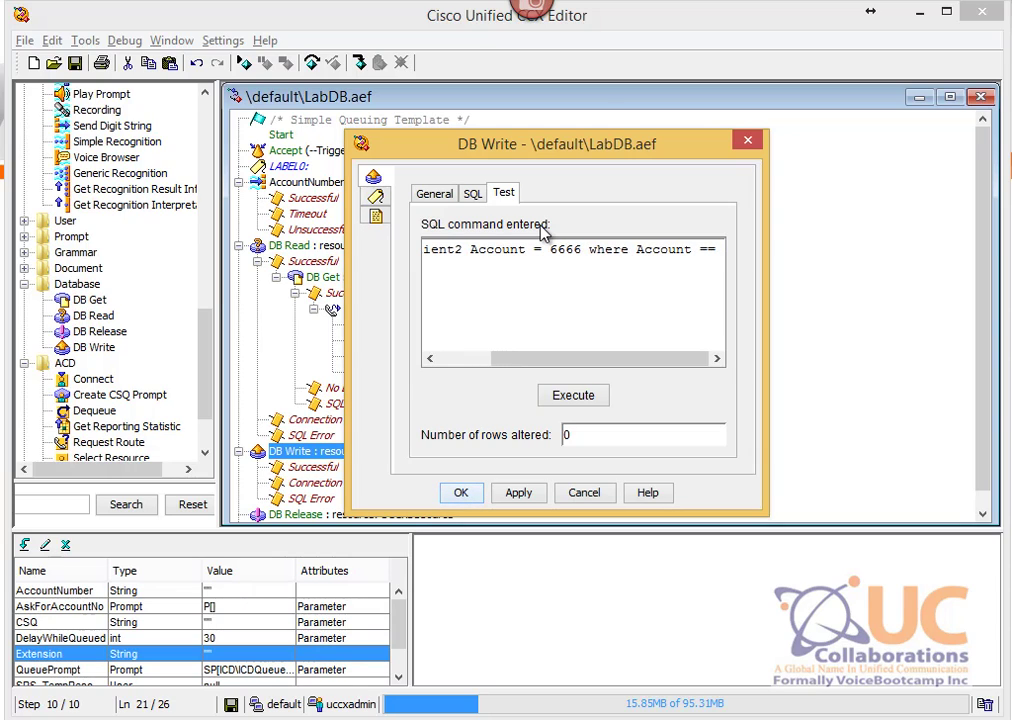
text($AccountN)
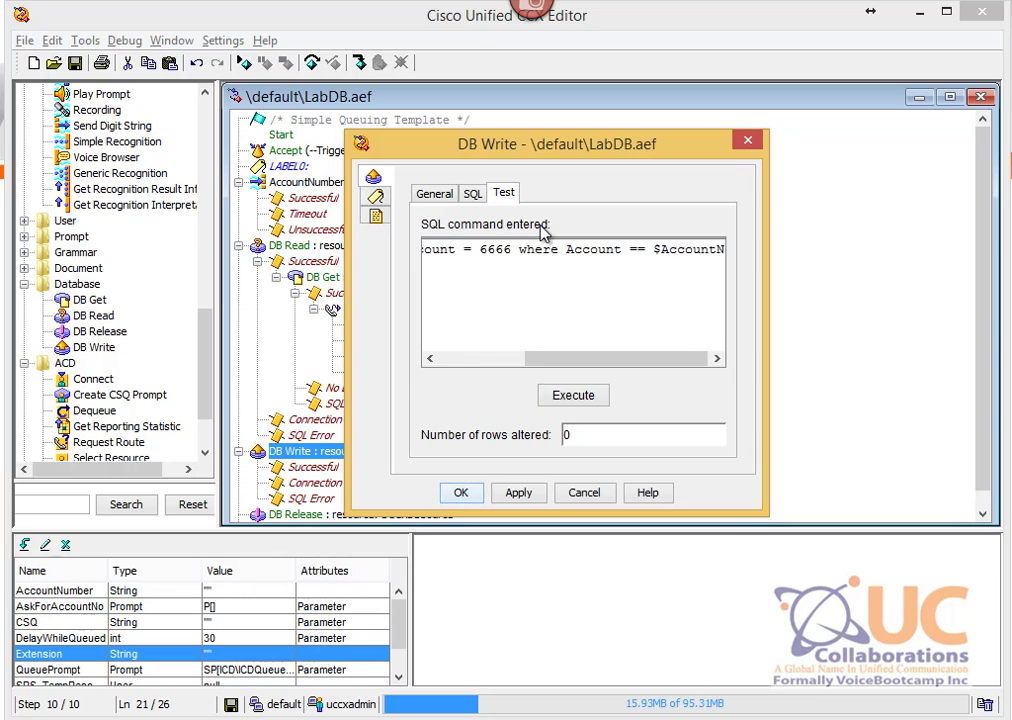
text(o)
key(BackSpace)
key(BackSpace)
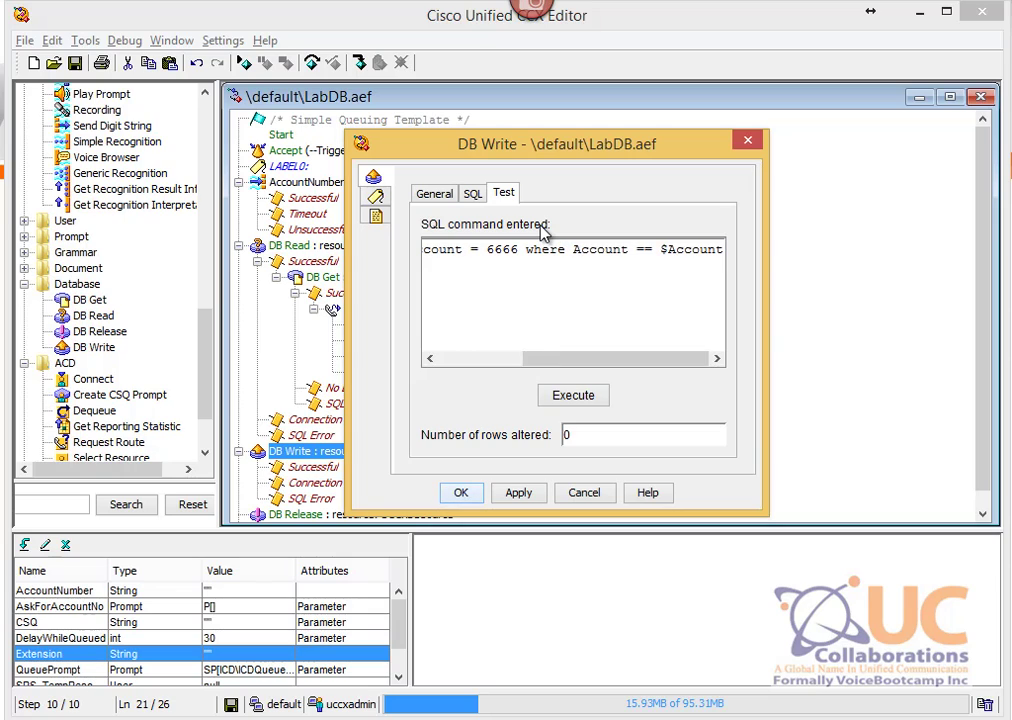
text(Number)
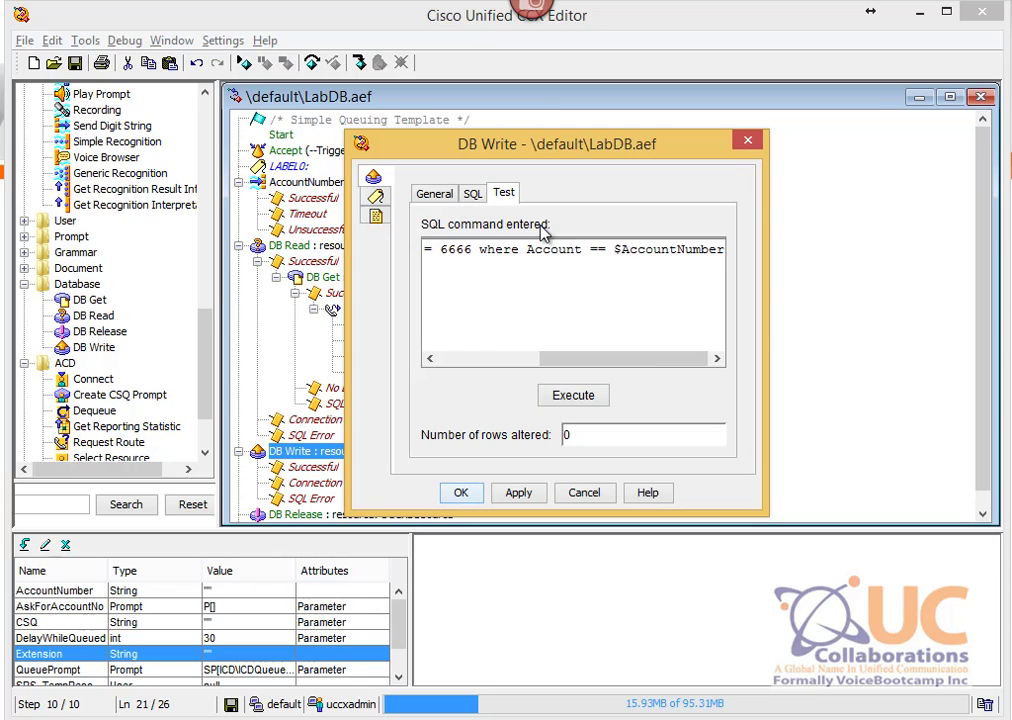
click(476, 253)
text("6666)
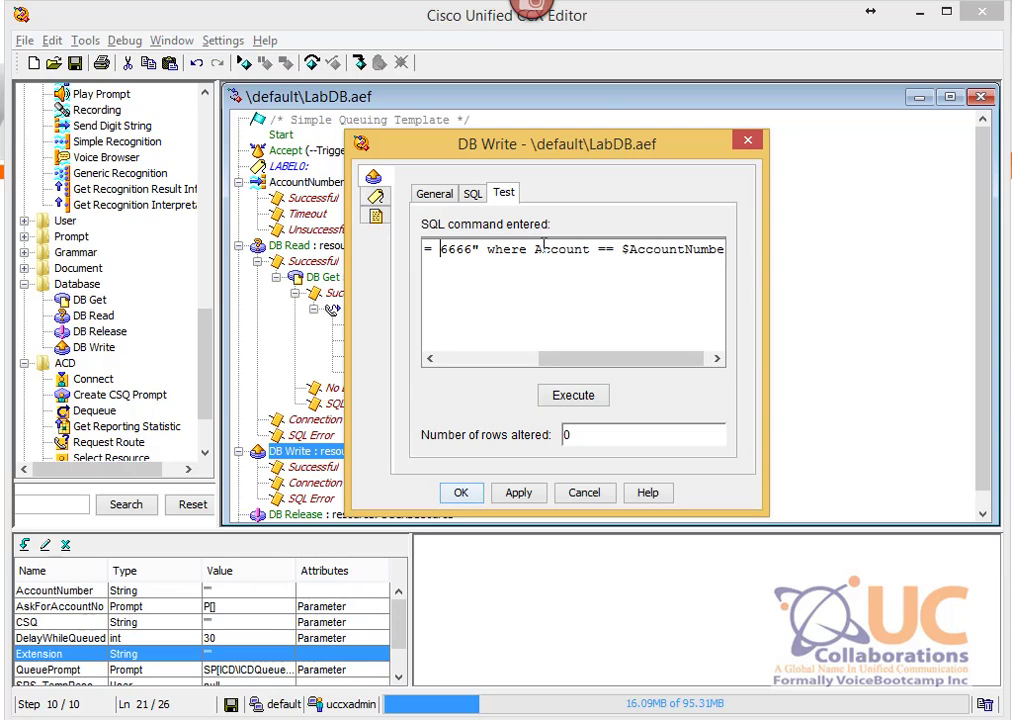
text(")
click(580, 403)
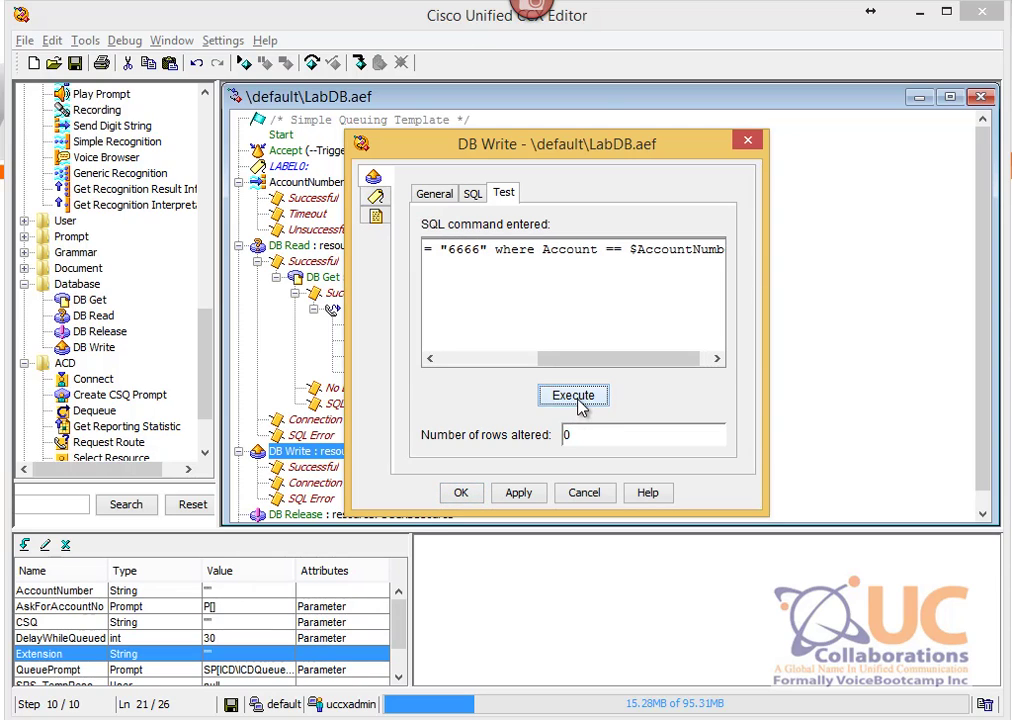
drag(590, 358, 452, 370)
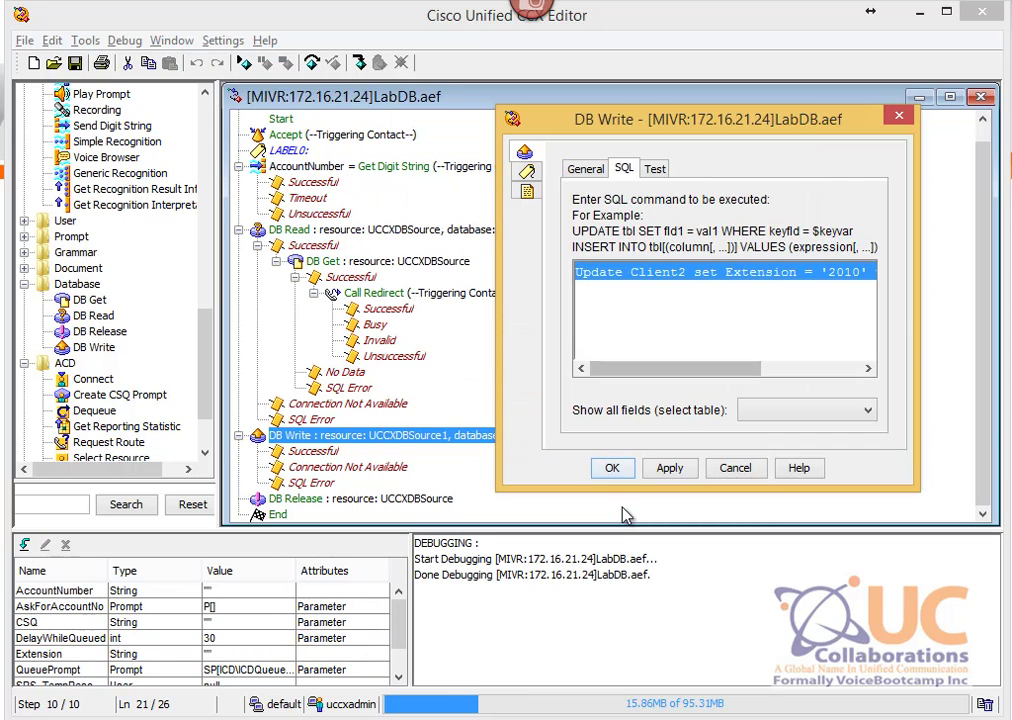
Step: Check DB Write's UpdateDB resource and read its SQL setting Extension '2010' where Account '8888'
click(580, 168)
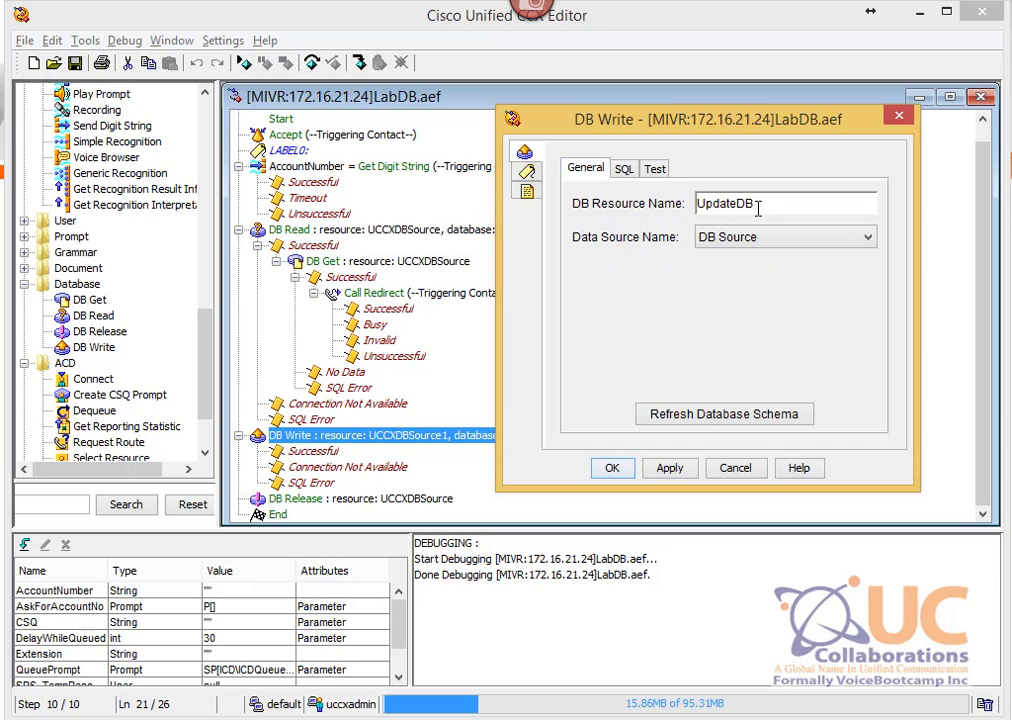
double_click(759, 207)
click(623, 170)
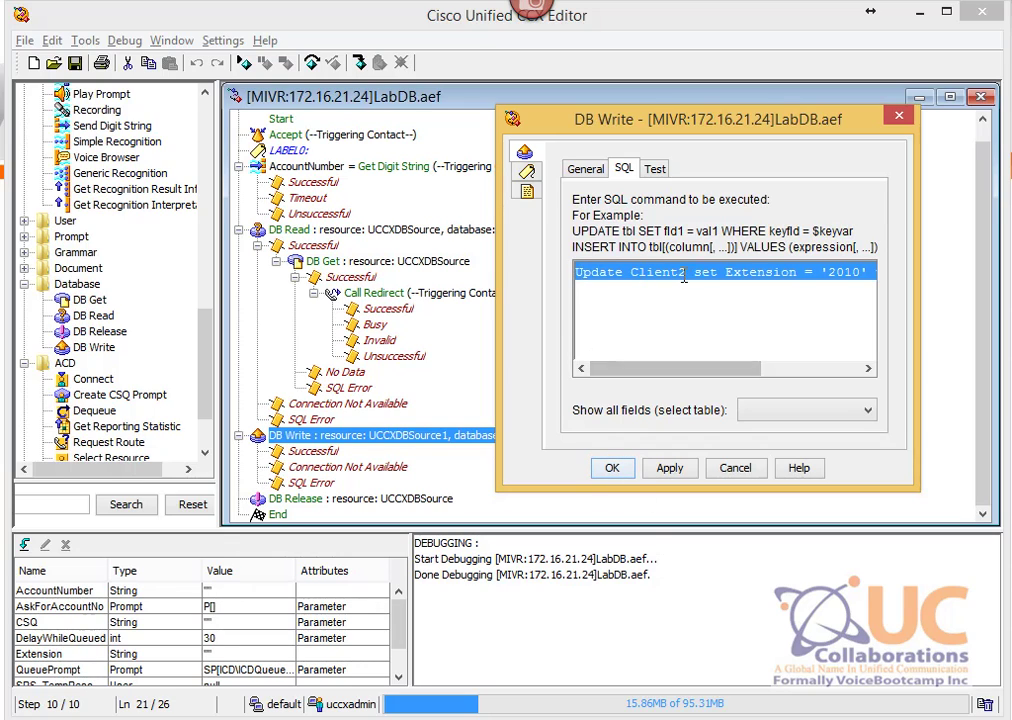
click(749, 290)
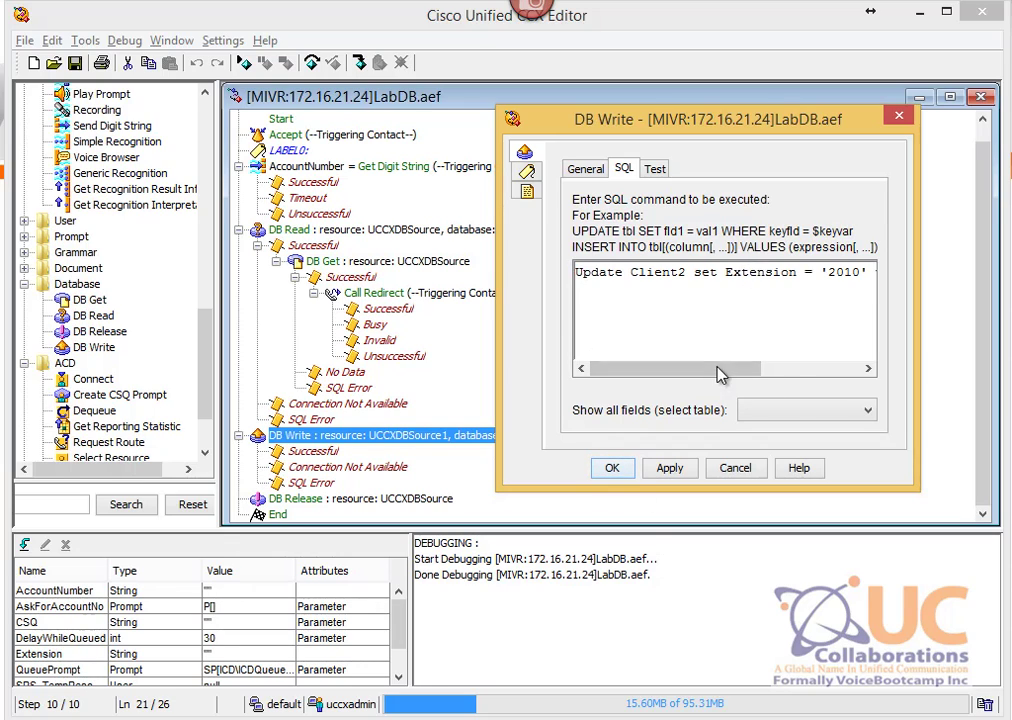
drag(717, 374, 752, 370)
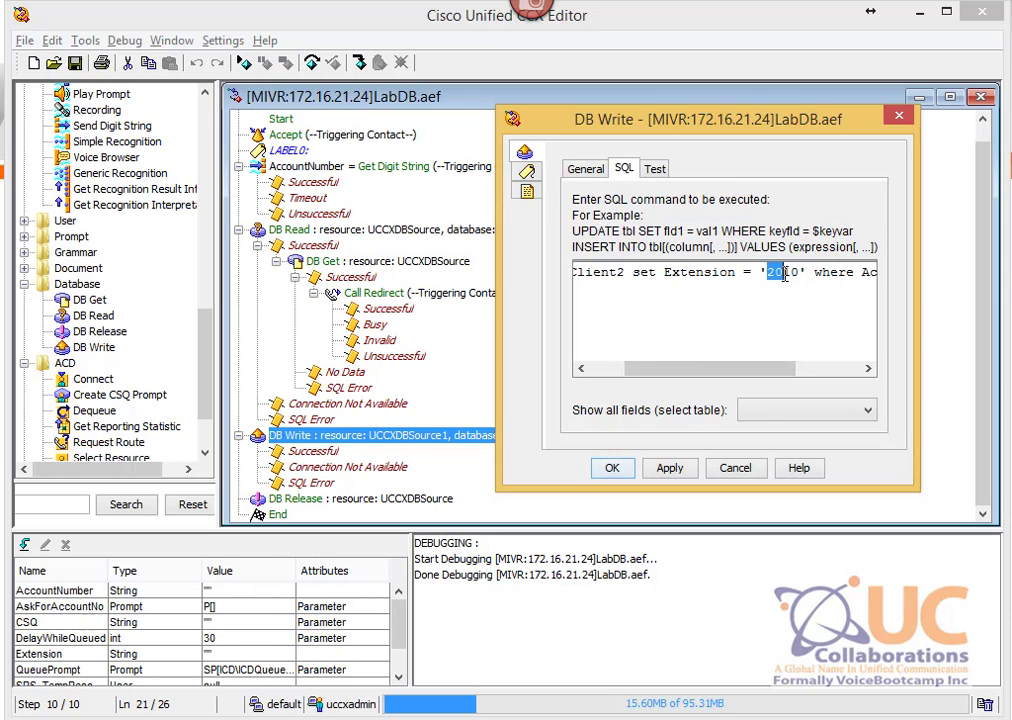
drag(767, 369, 830, 369)
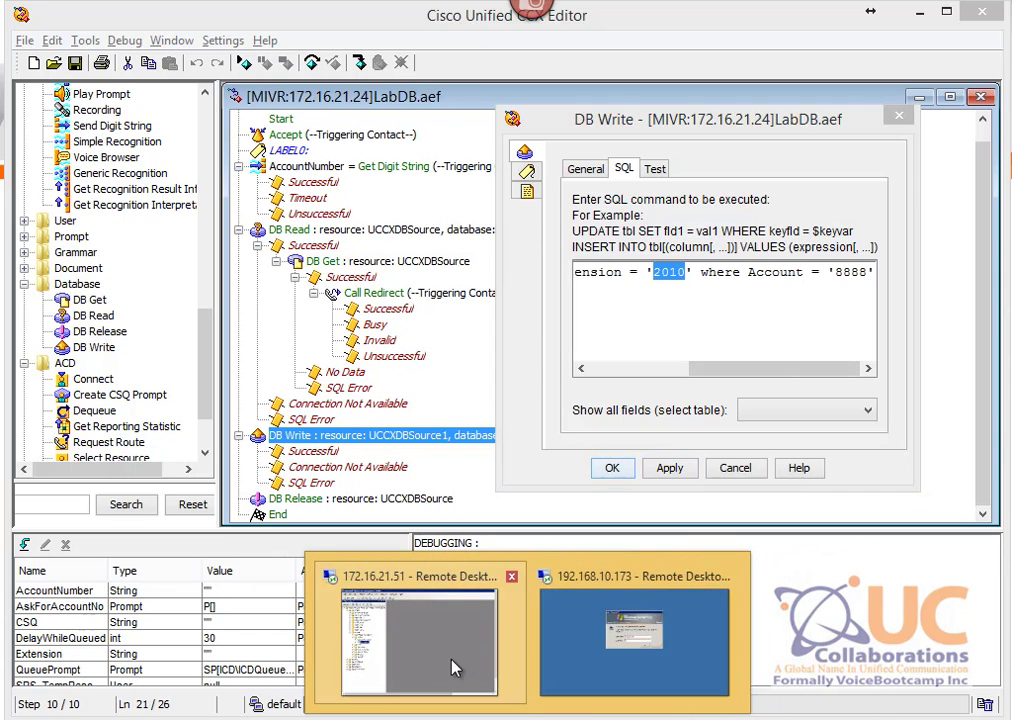
click(452, 666)
Step: Open the top 200 rows of dbo.Client2 and confirm account 8888 still has extension 2001
right_click(175, 375)
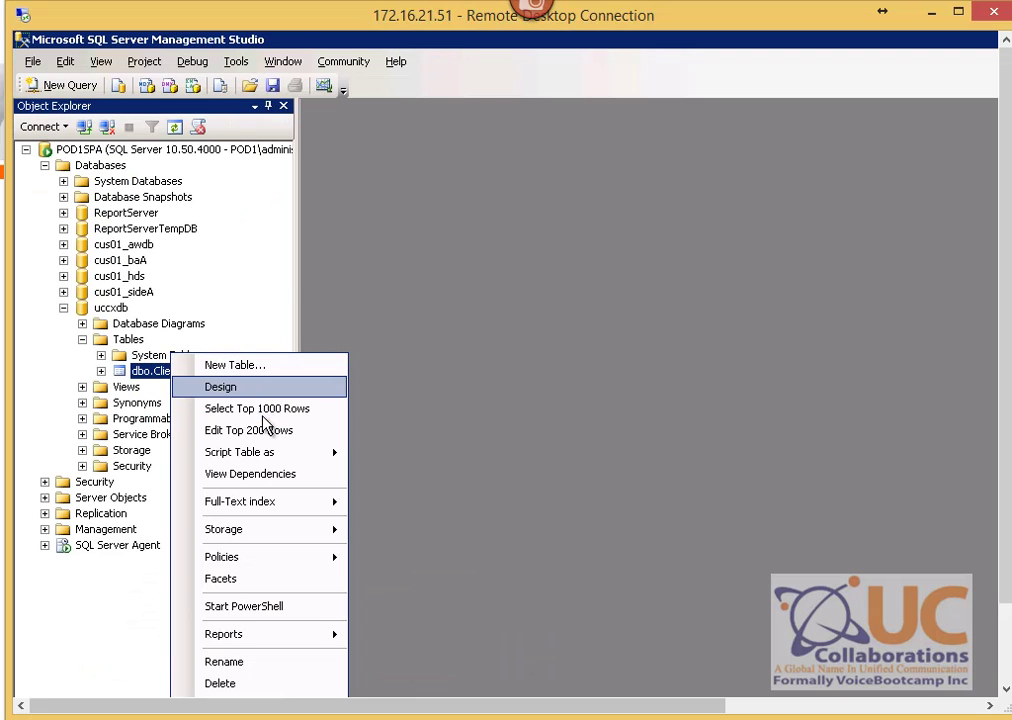
click(277, 429)
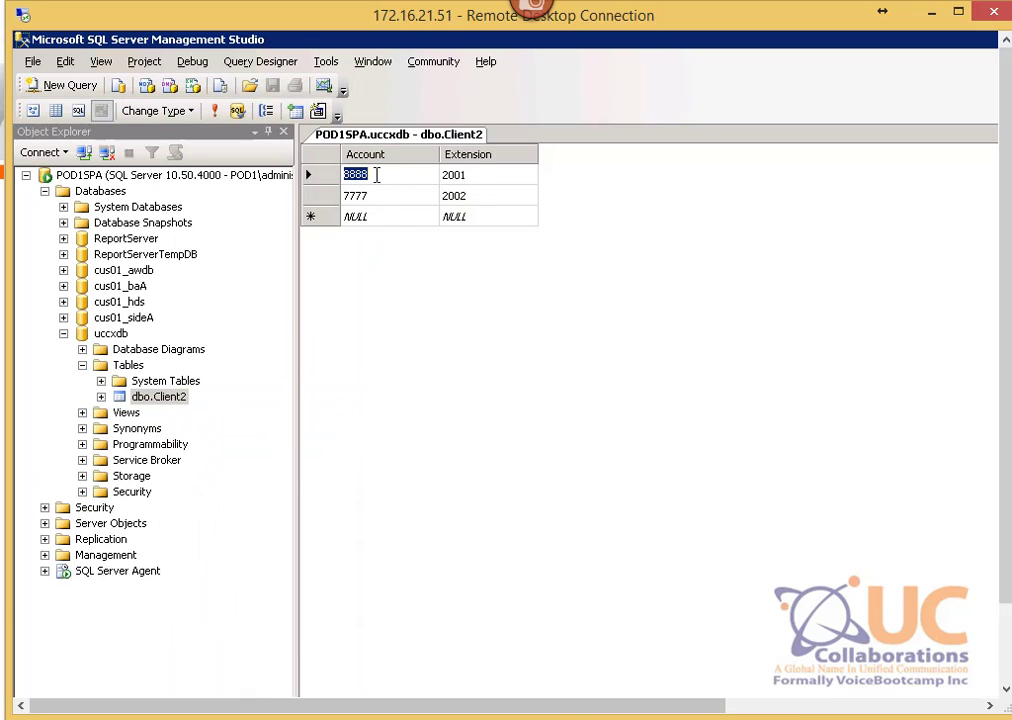
click(467, 180)
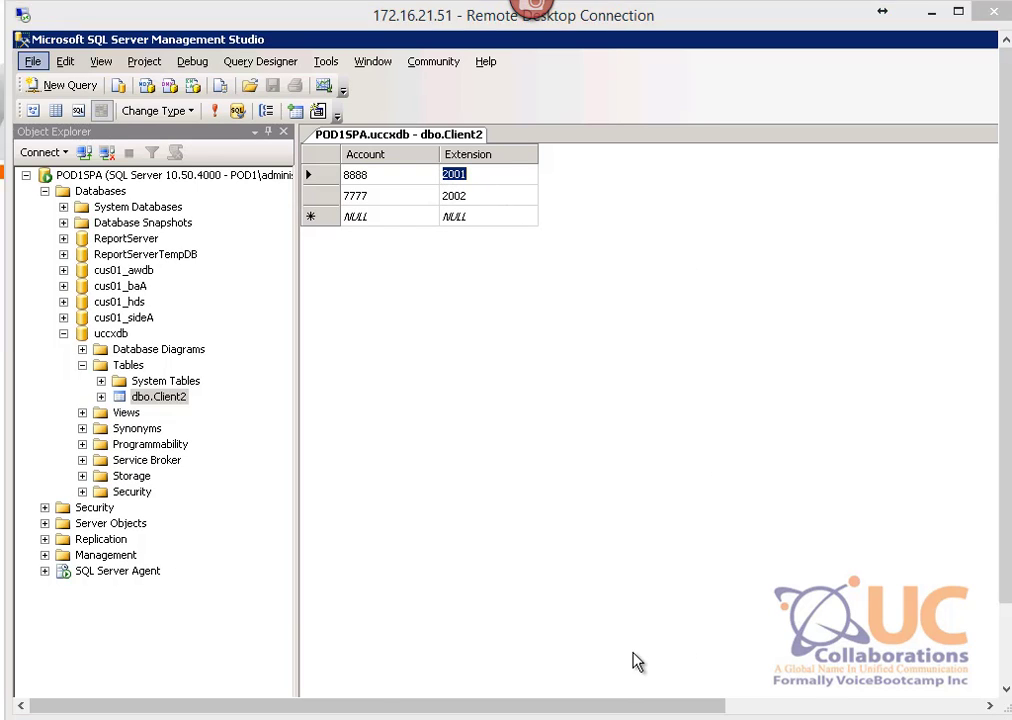
key(alt+Tab)
Step: Accept the DB Write settings with UpdateDB, save LabDB.aef, and close the script
drag(770, 368, 662, 370)
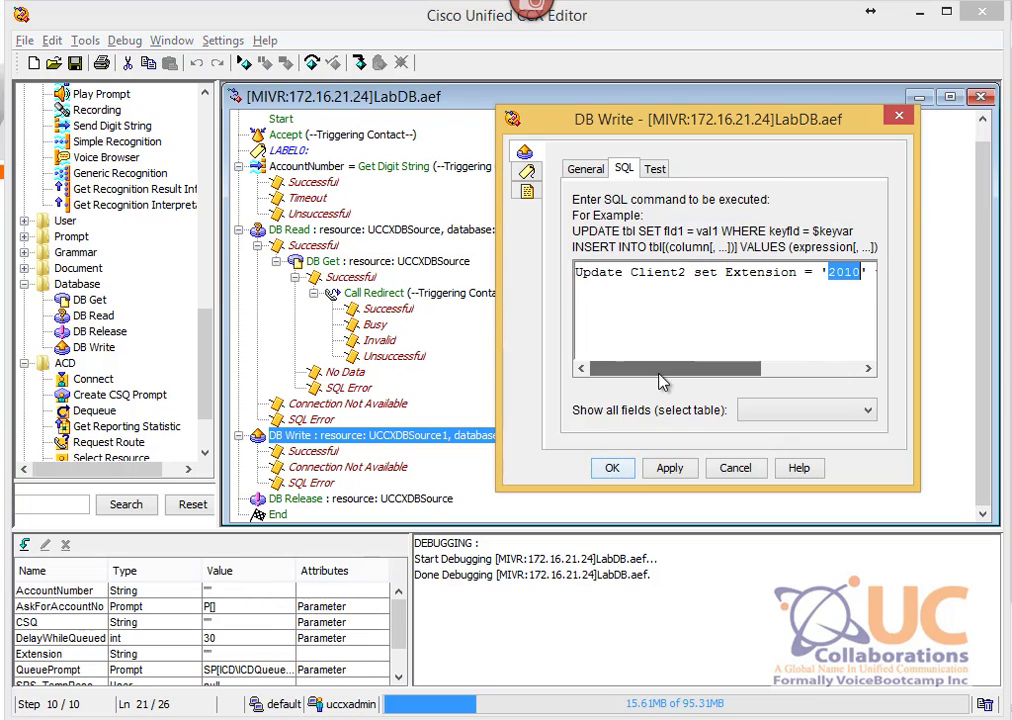
click(612, 469)
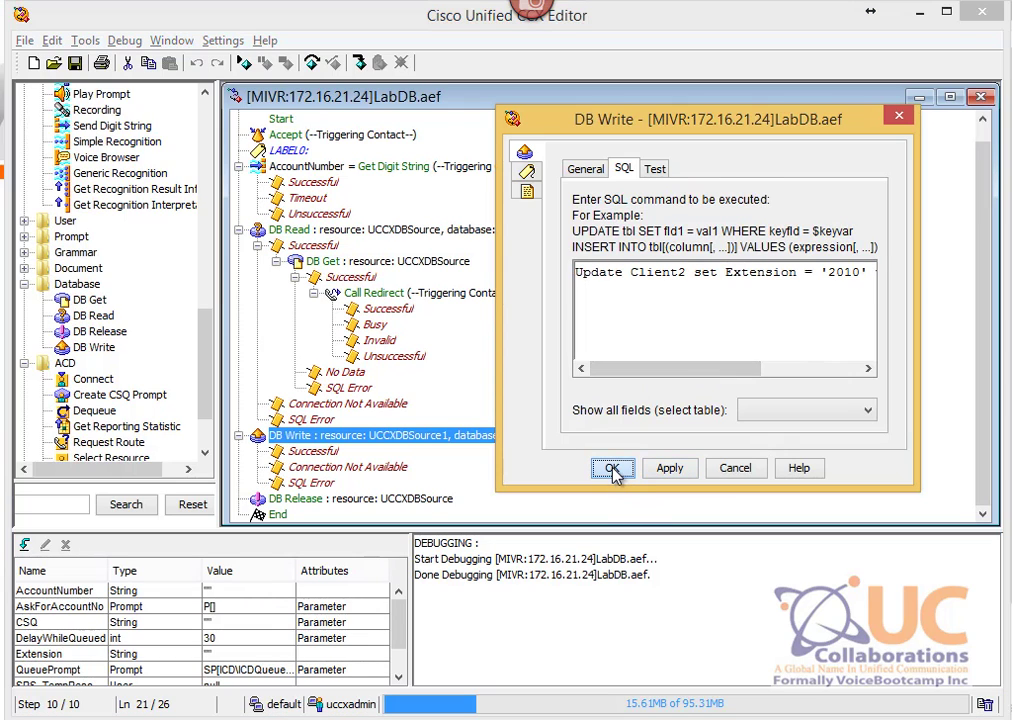
click(76, 64)
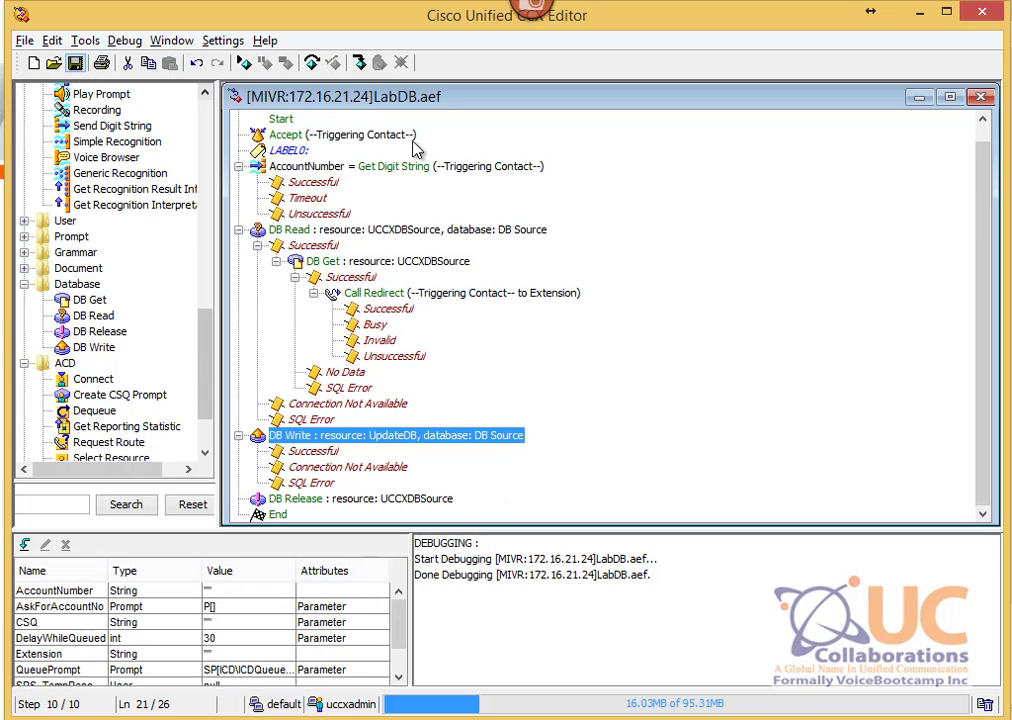
click(980, 96)
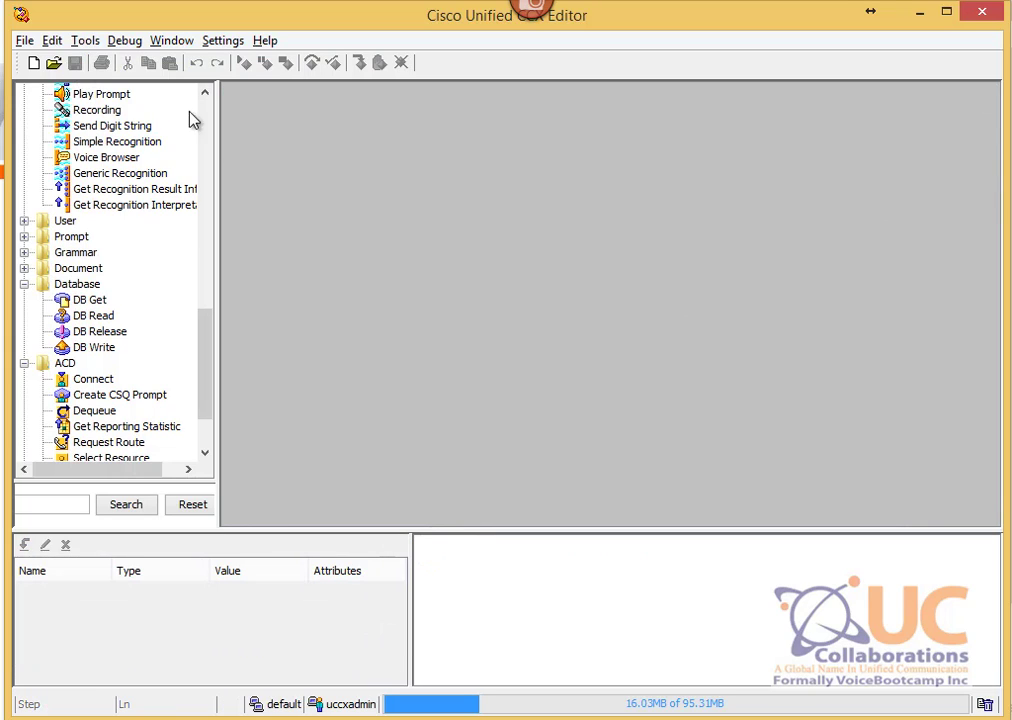
Step: Reopen LabDB.aef and confirm the DB Write step's UPDATE statement on its SQL tab
click(55, 64)
double_click(455, 131)
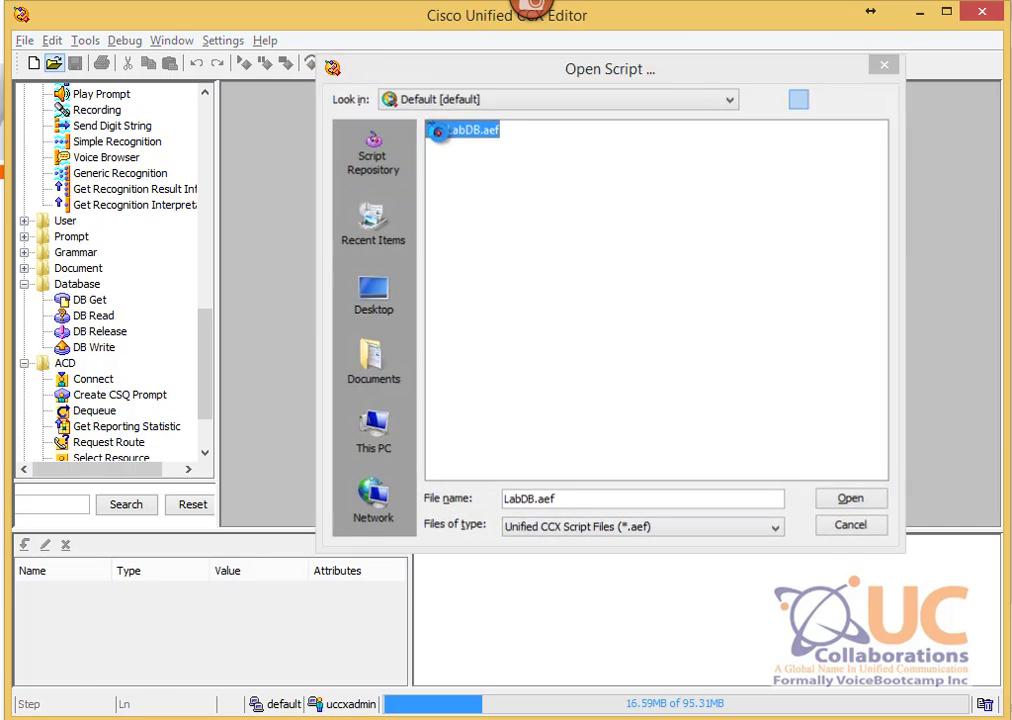
click(626, 156)
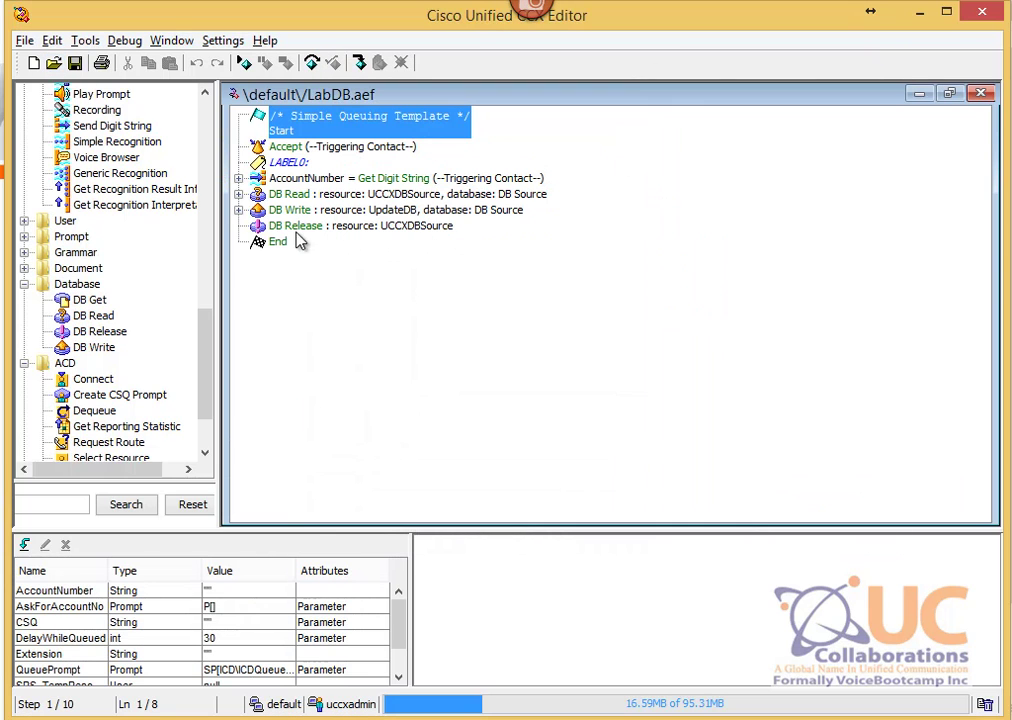
click(238, 211)
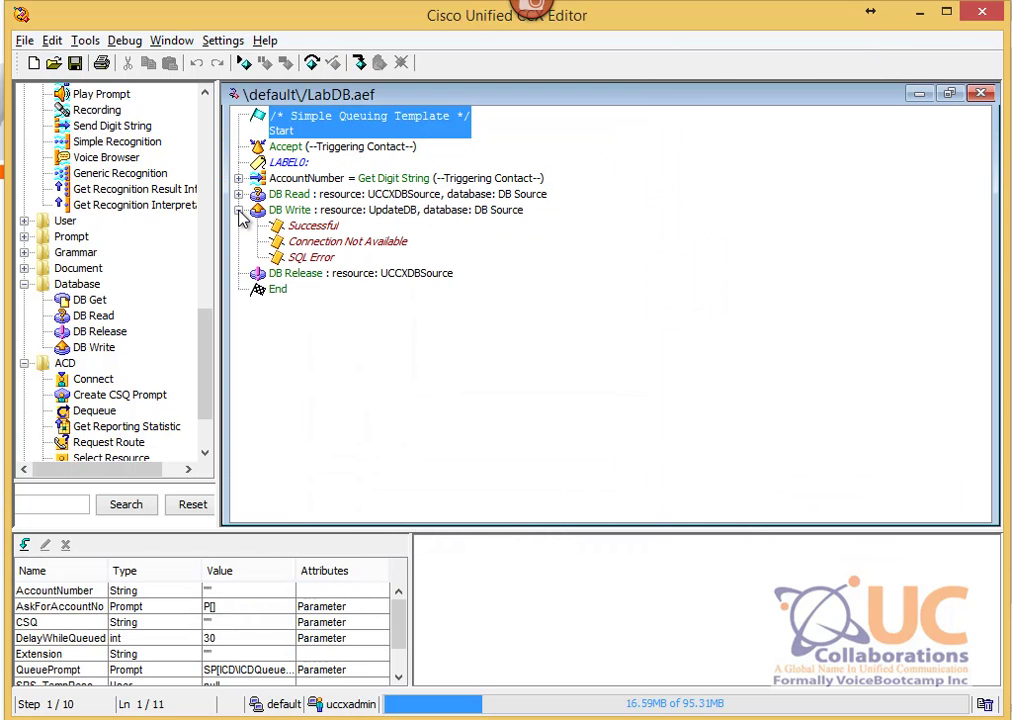
click(300, 210)
right_click(290, 210)
click(350, 221)
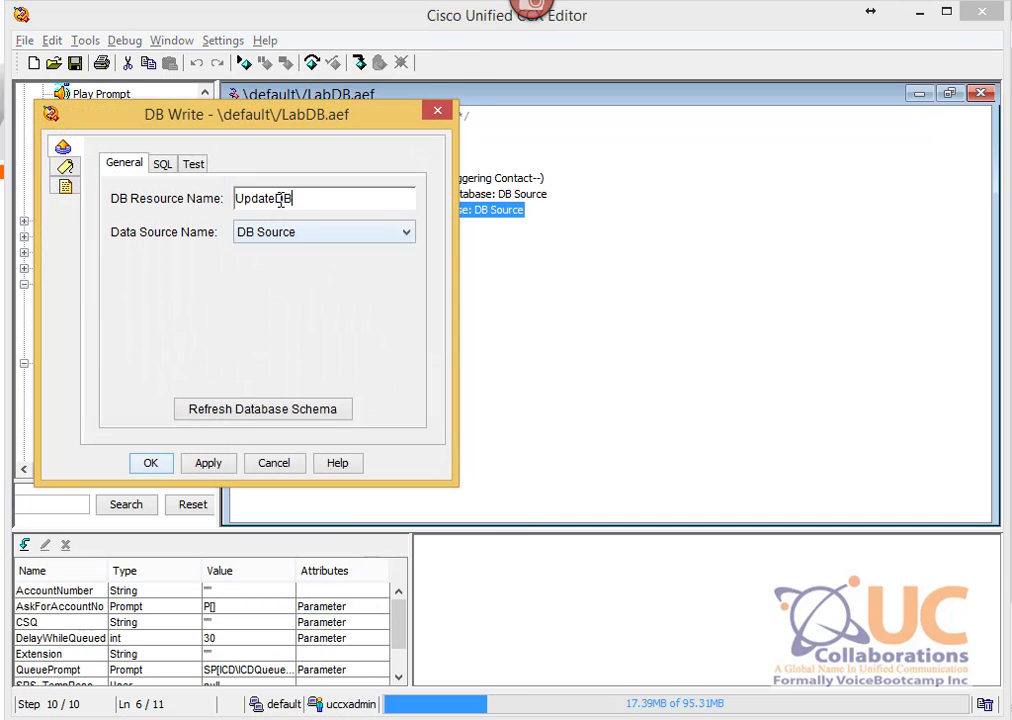
click(163, 164)
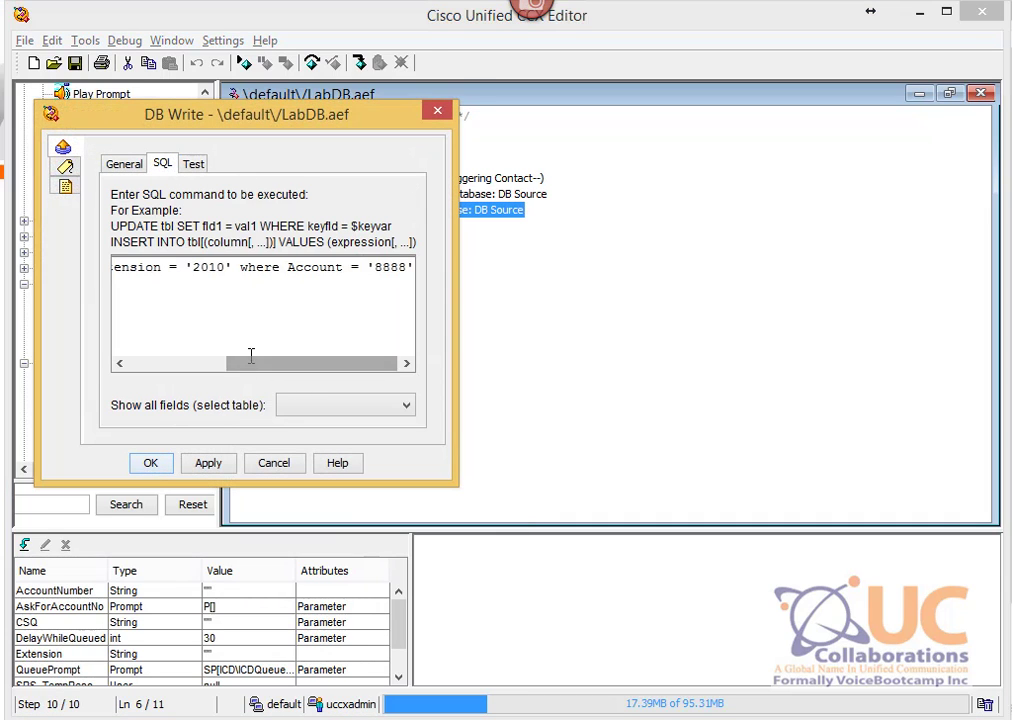
drag(251, 363, 131, 361)
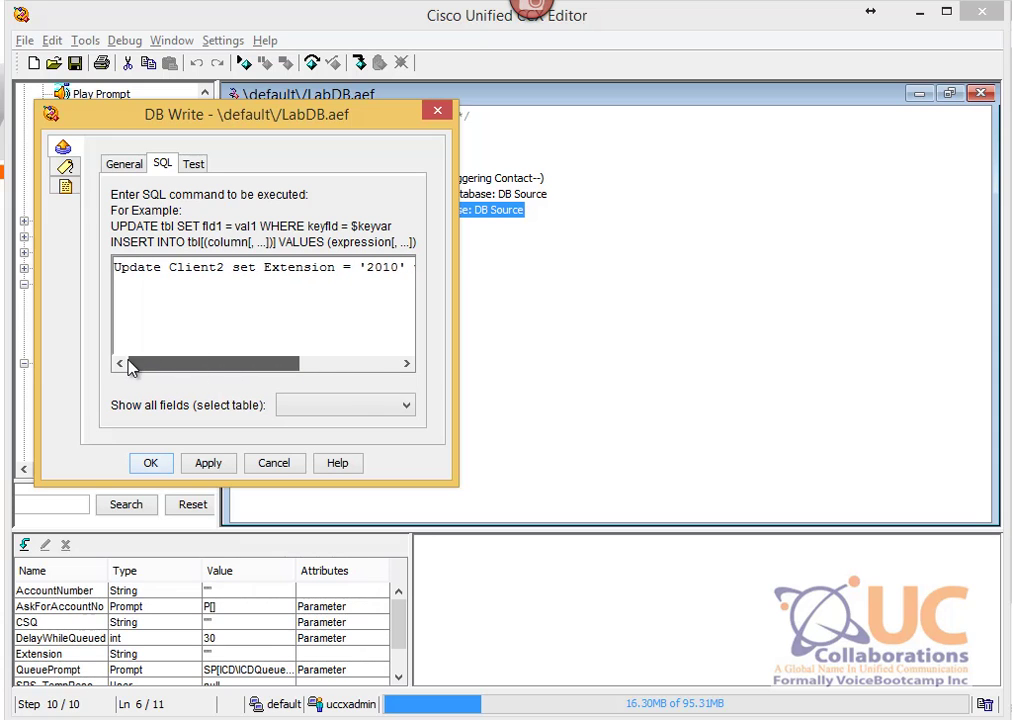
click(148, 465)
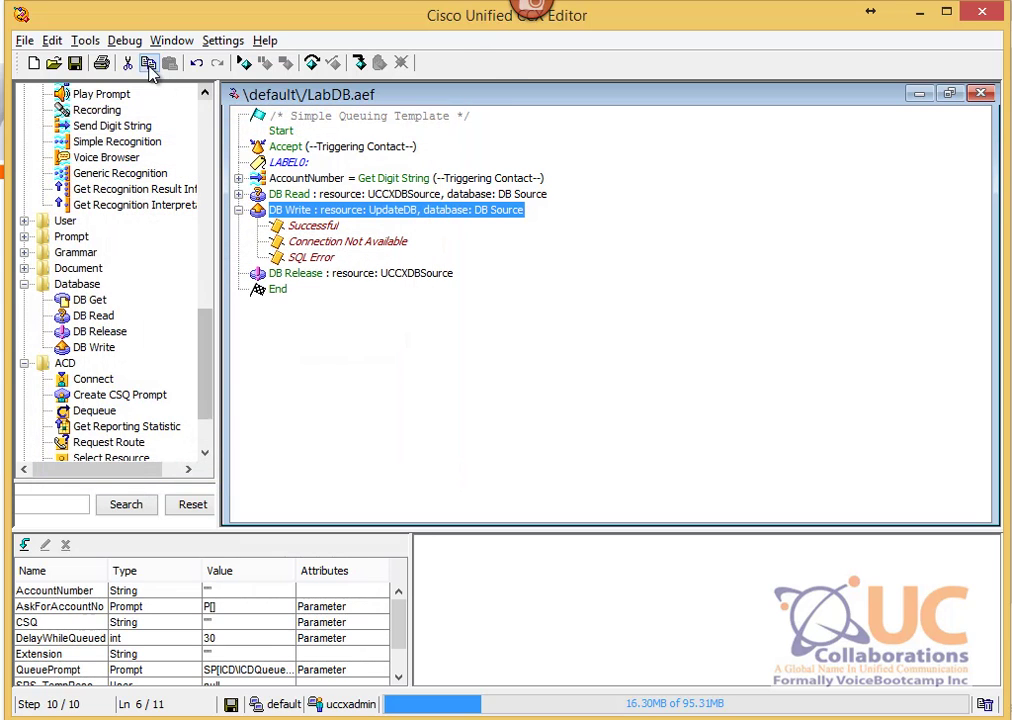
Step: Close LabDB.aef saving changes, then refresh DBApp in CCX Administration
click(982, 94)
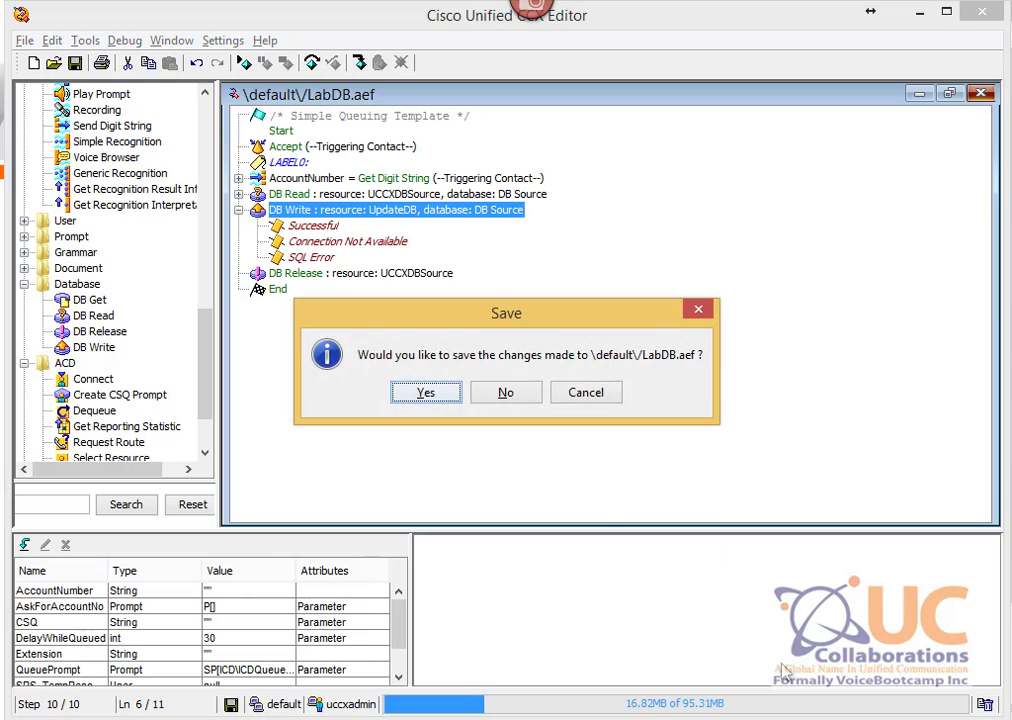
click(434, 393)
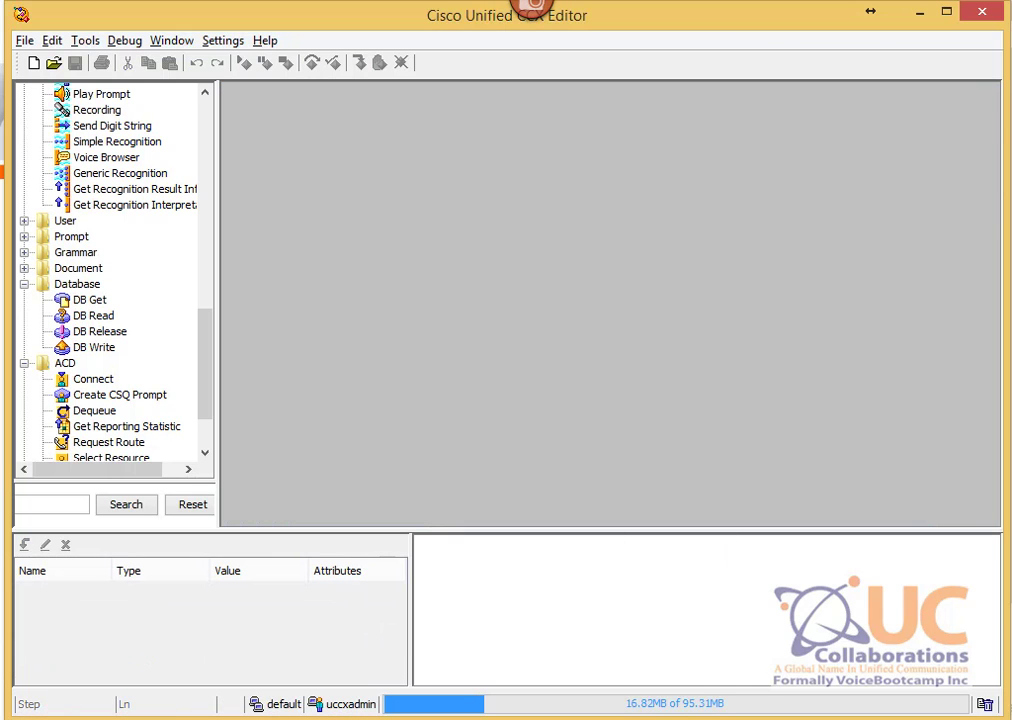
key(alt+Tab)
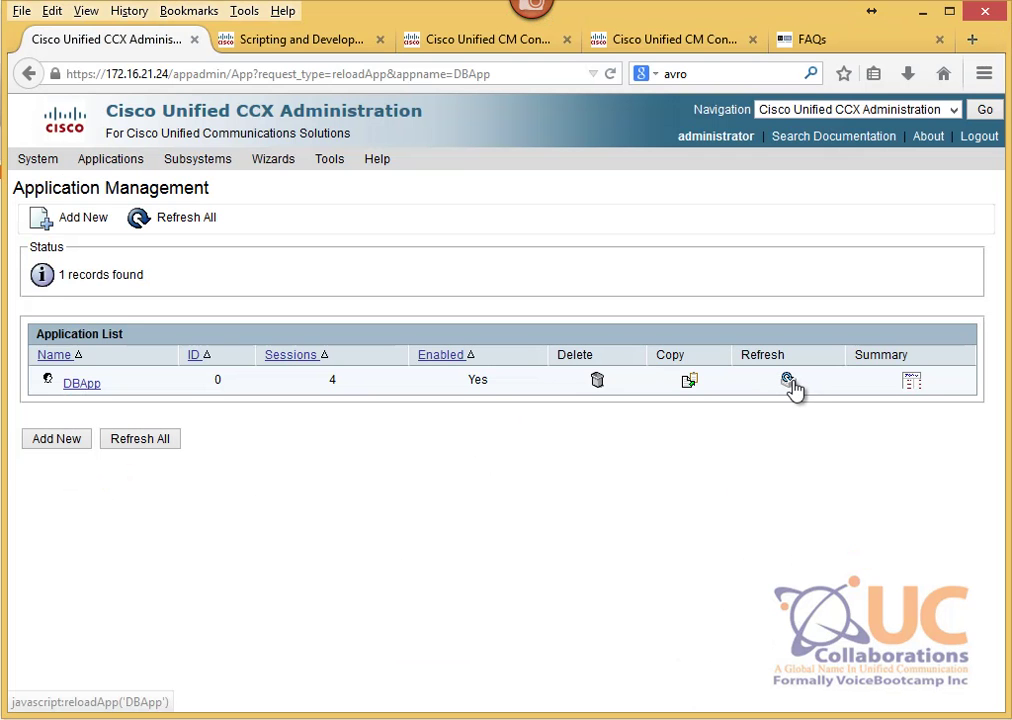
click(795, 388)
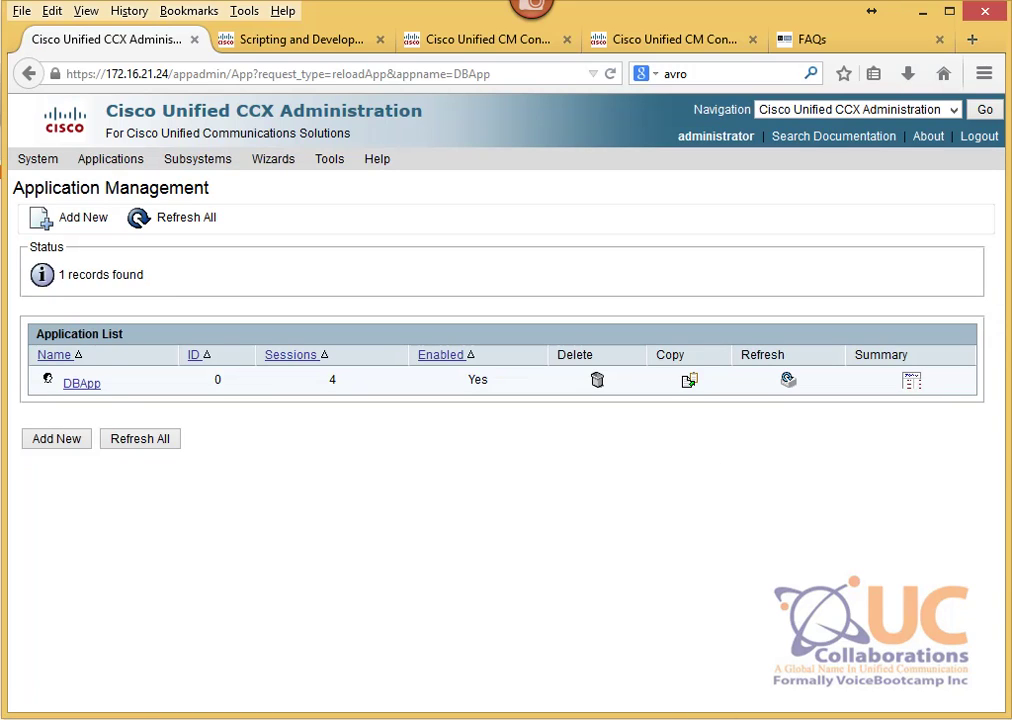
key(alt+Tab)
Step: Start a reactive debug session for LabDB.aef, waiting for a triggering call
click(124, 40)
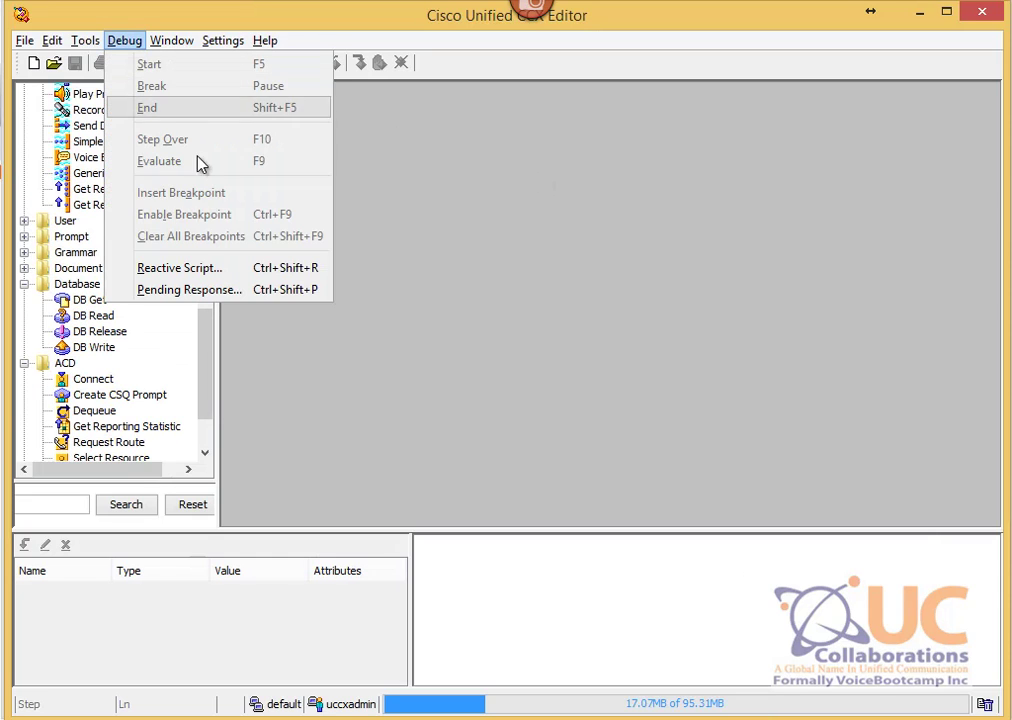
click(225, 272)
click(137, 57)
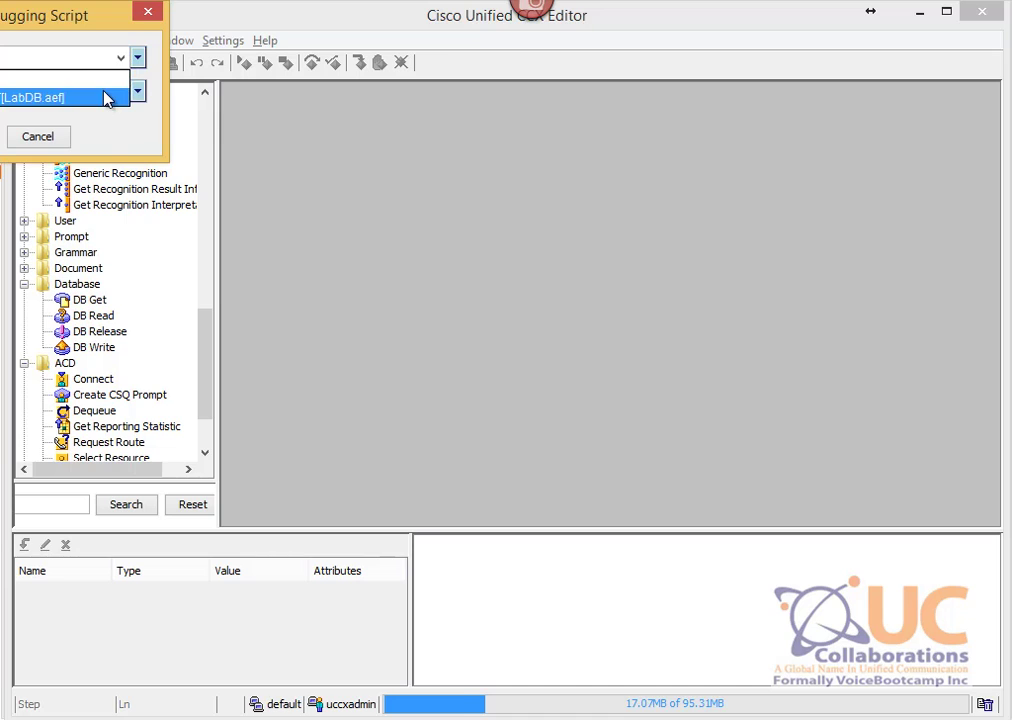
click(107, 98)
click(124, 94)
click(50, 150)
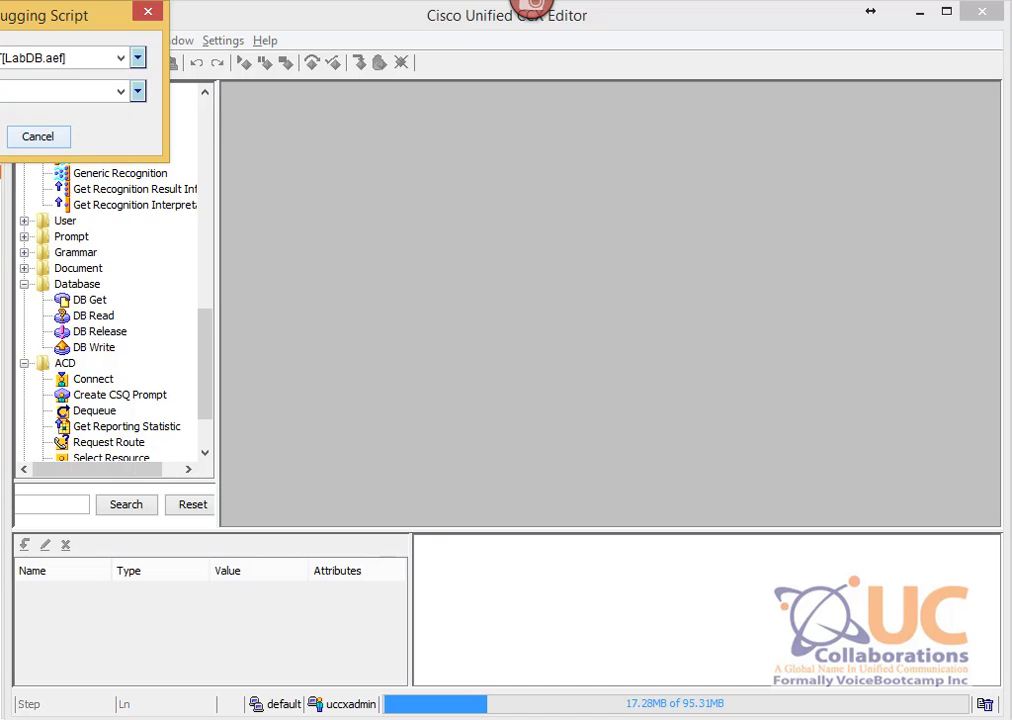
click(0, 137)
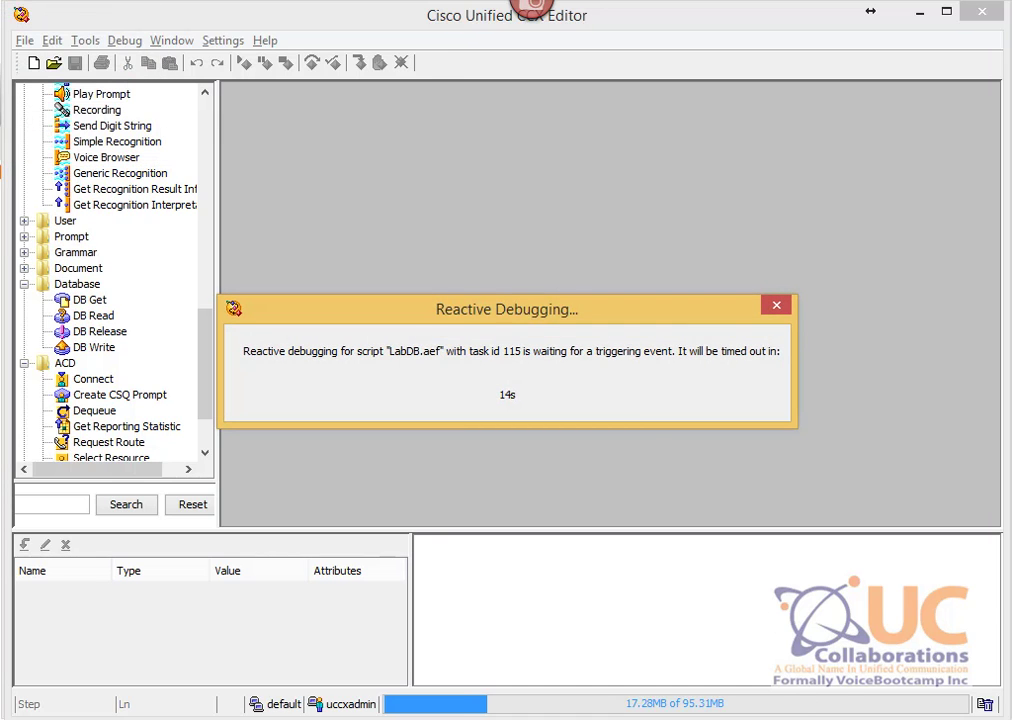
Step: Redial from the softphone to trigger the script and advance it to the digit prompt
key(alt+Tab)
click(811, 267)
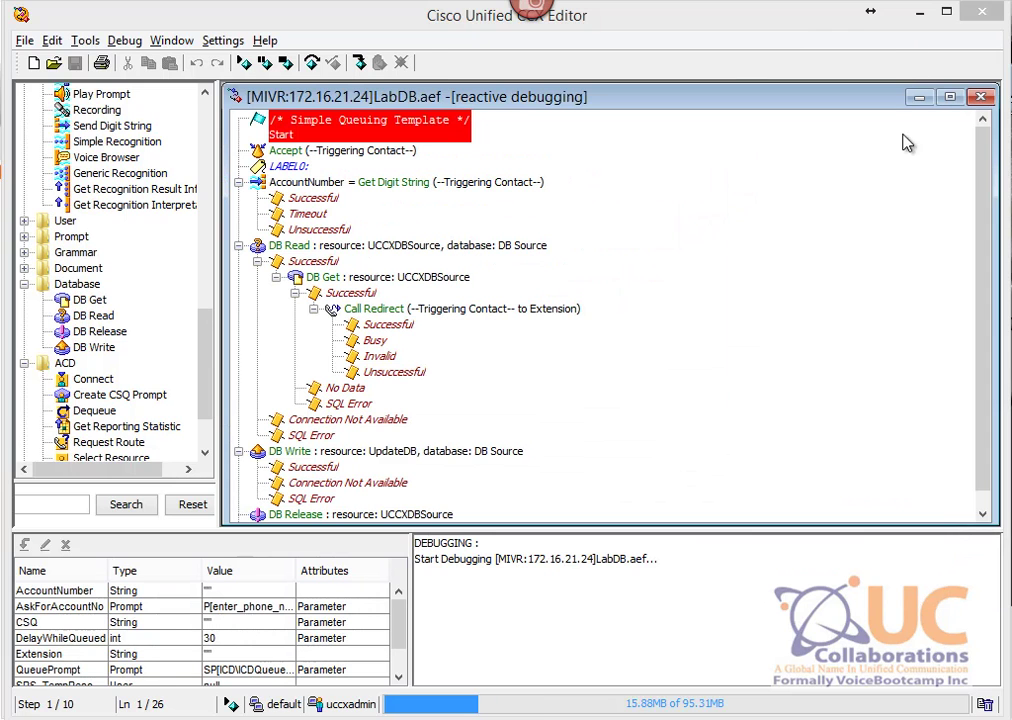
click(245, 64)
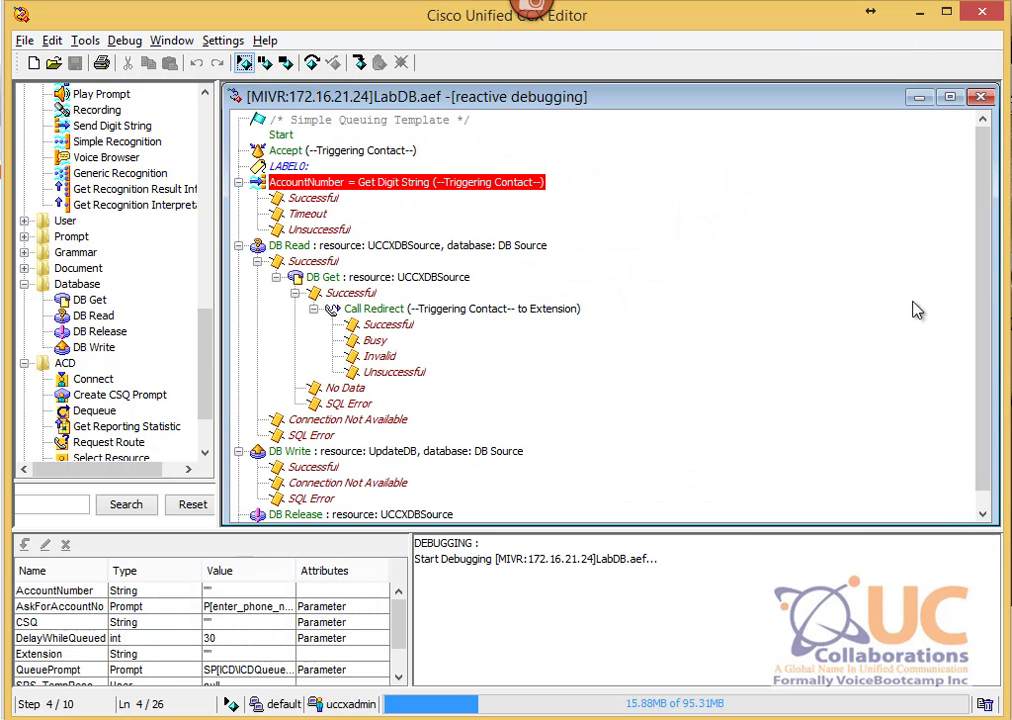
key(alt+Tab)
drag(916, 310, 652, 343)
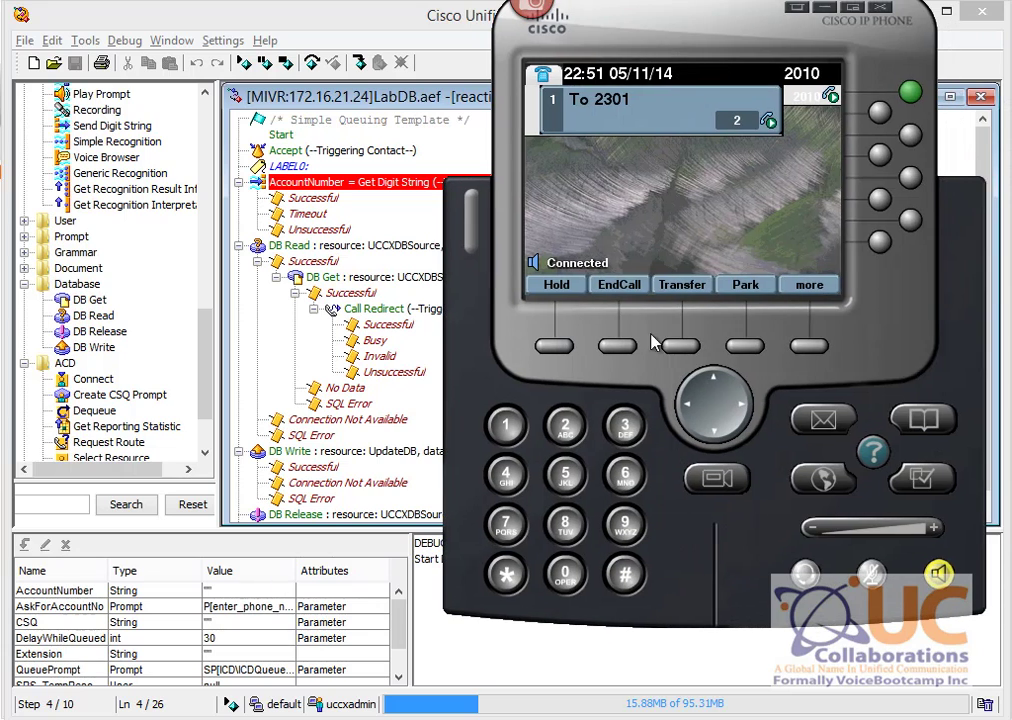
mouse_move(506, 715)
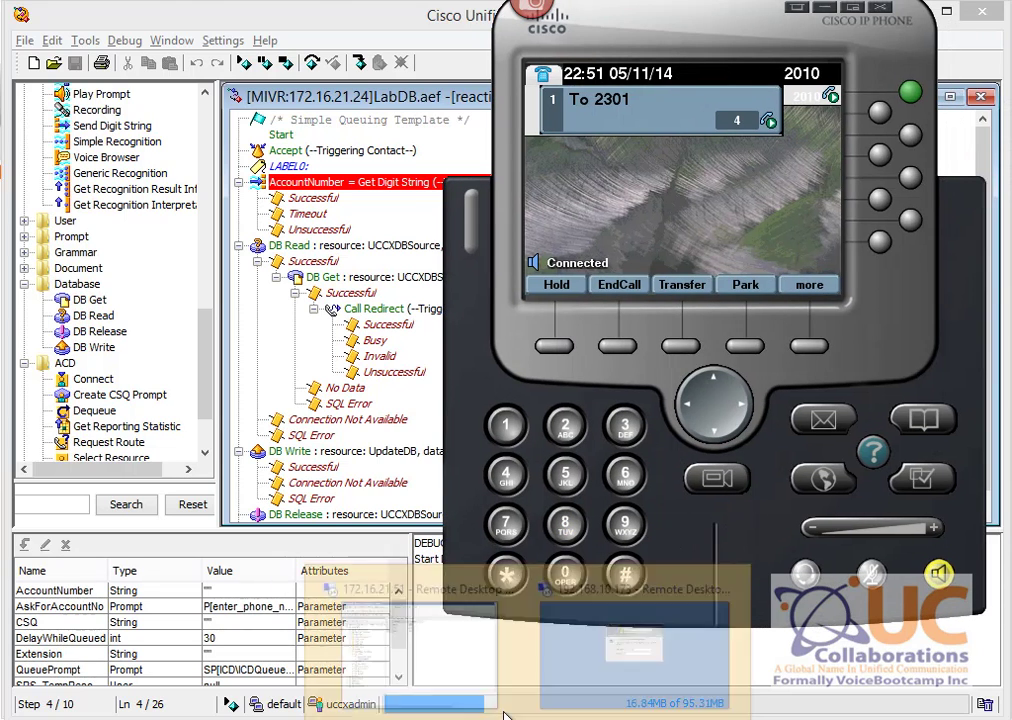
click(431, 657)
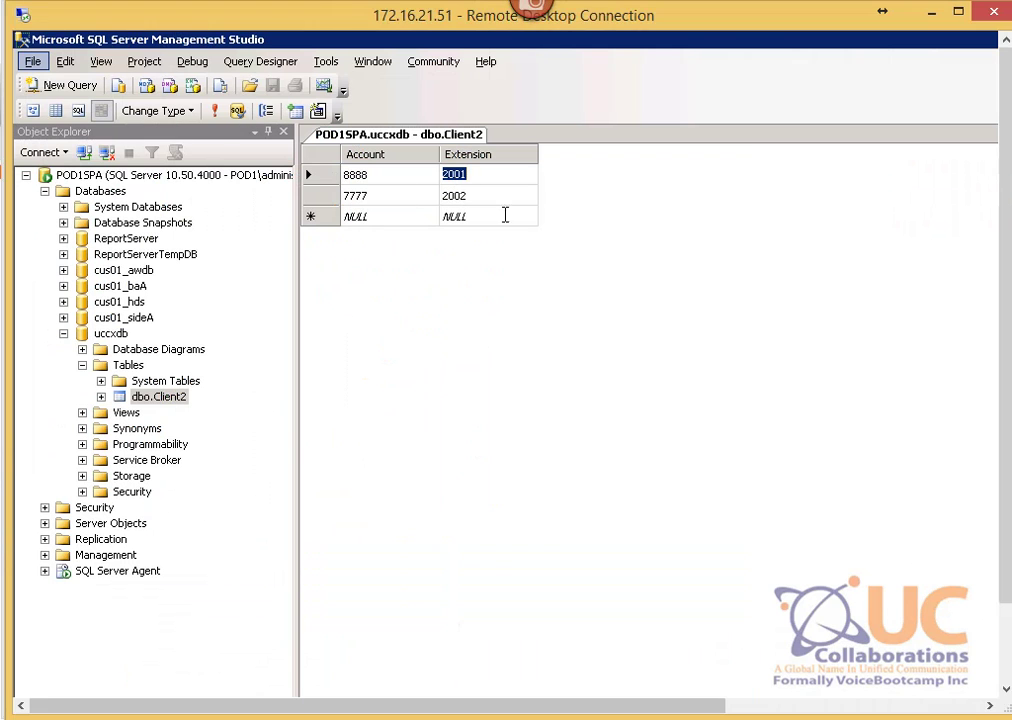
Step: Enter the account digits and # on the softphone, then return to SQL Server Management Studio
mouse_move(900, 715)
click(876, 655)
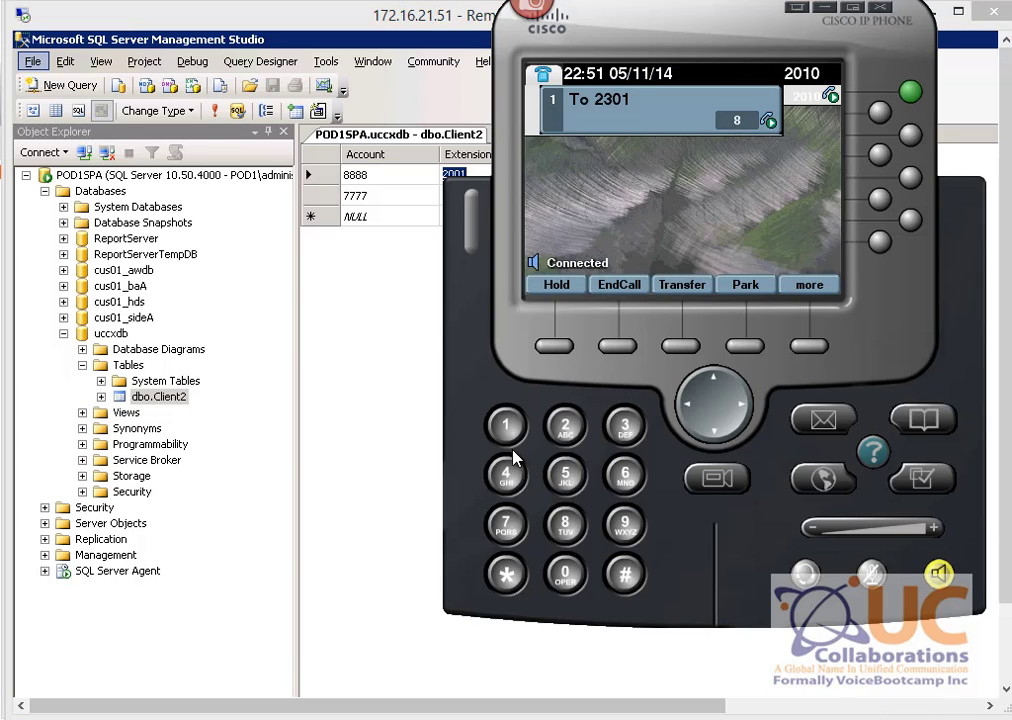
click(569, 536)
click(629, 582)
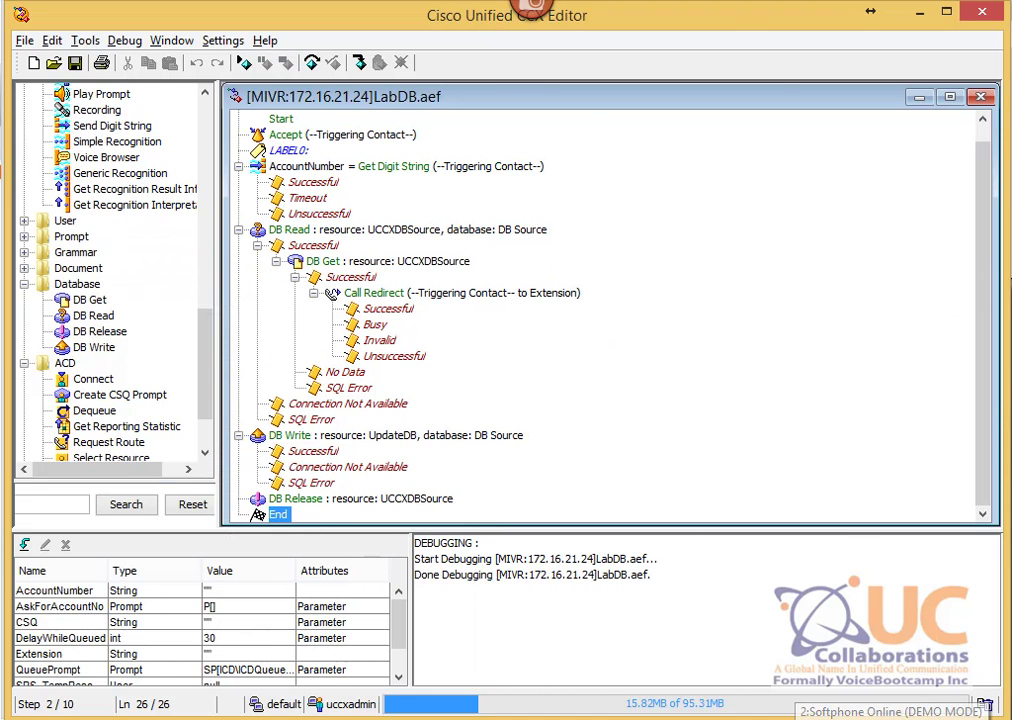
click(824, 716)
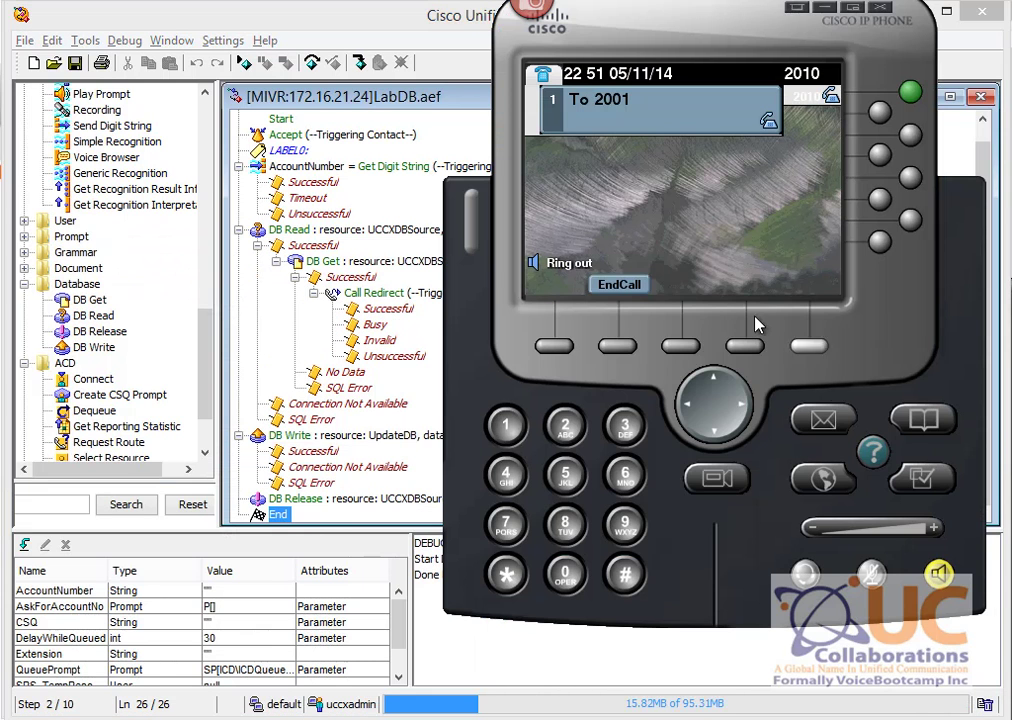
click(388, 376)
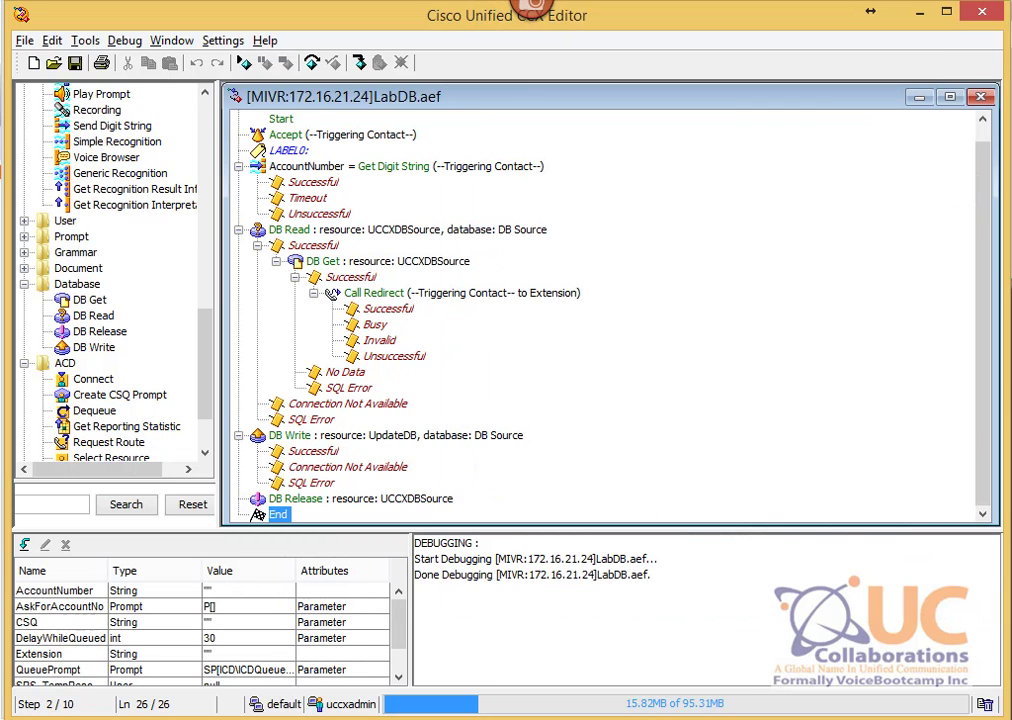
click(481, 655)
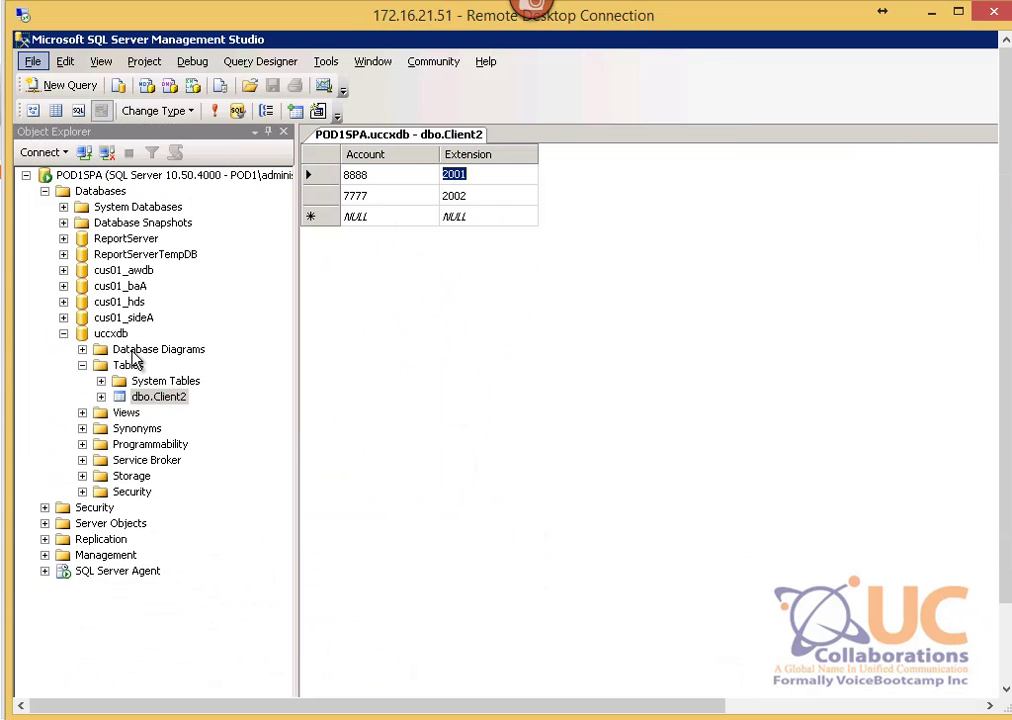
Step: Close the stale Client2 results tab in SSMS
right_click(155, 397)
mouse_move(226, 451)
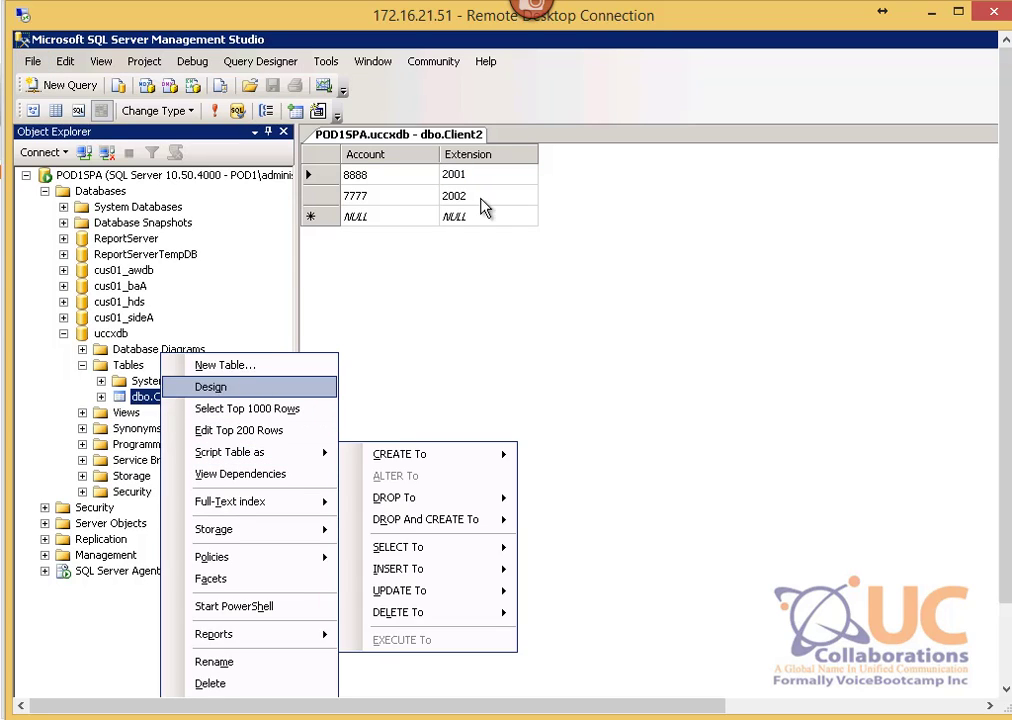
click(455, 174)
right_click(482, 136)
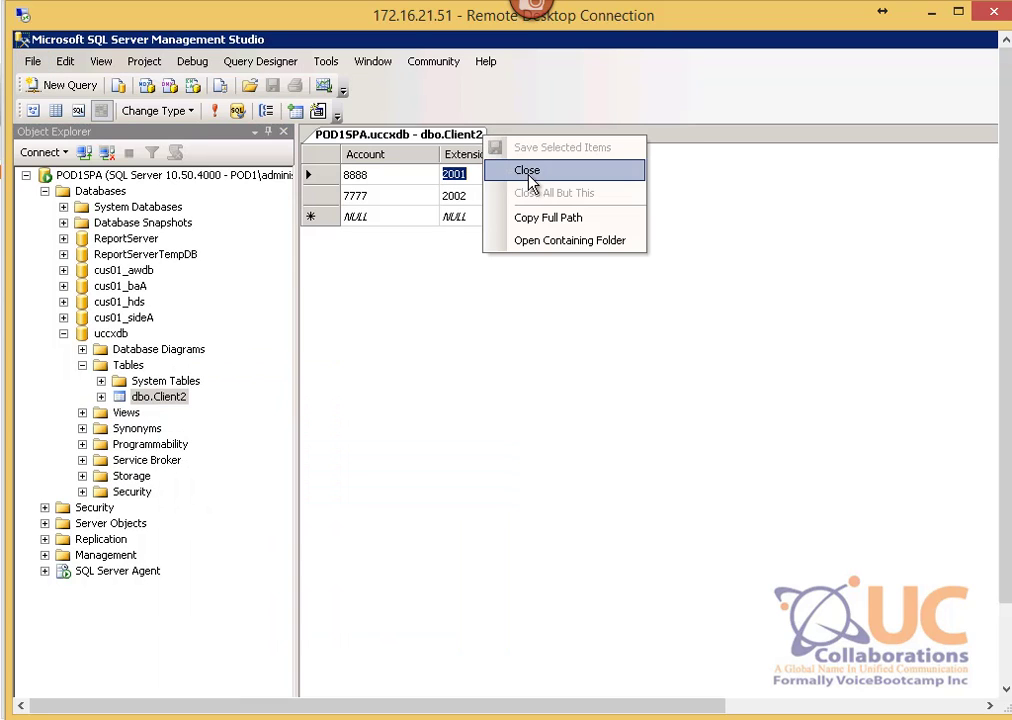
click(528, 172)
Step: Reload Client2's top 200 rows, verify account 8888 now shows extension 2010, and close the tab
right_click(180, 383)
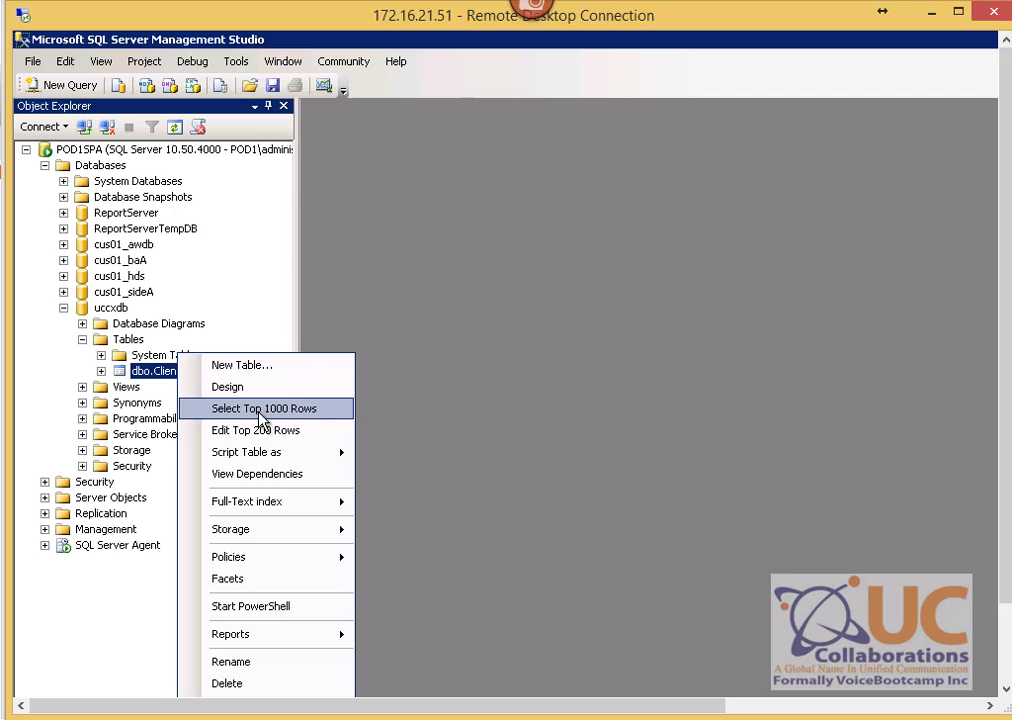
click(262, 436)
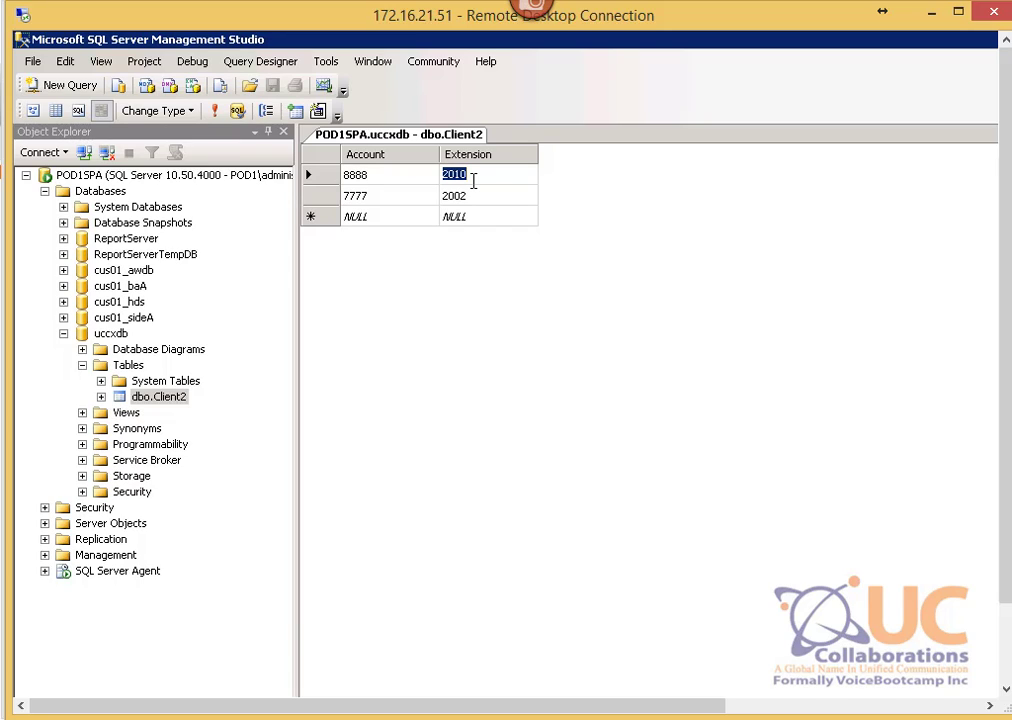
click(478, 180)
right_click(155, 400)
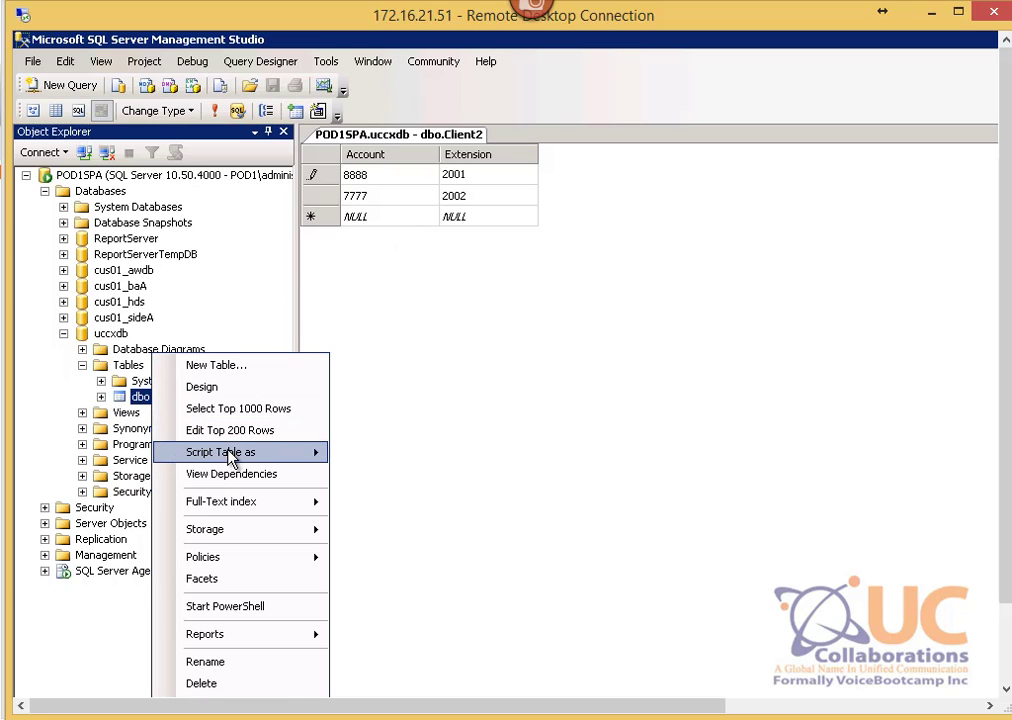
right_click(408, 134)
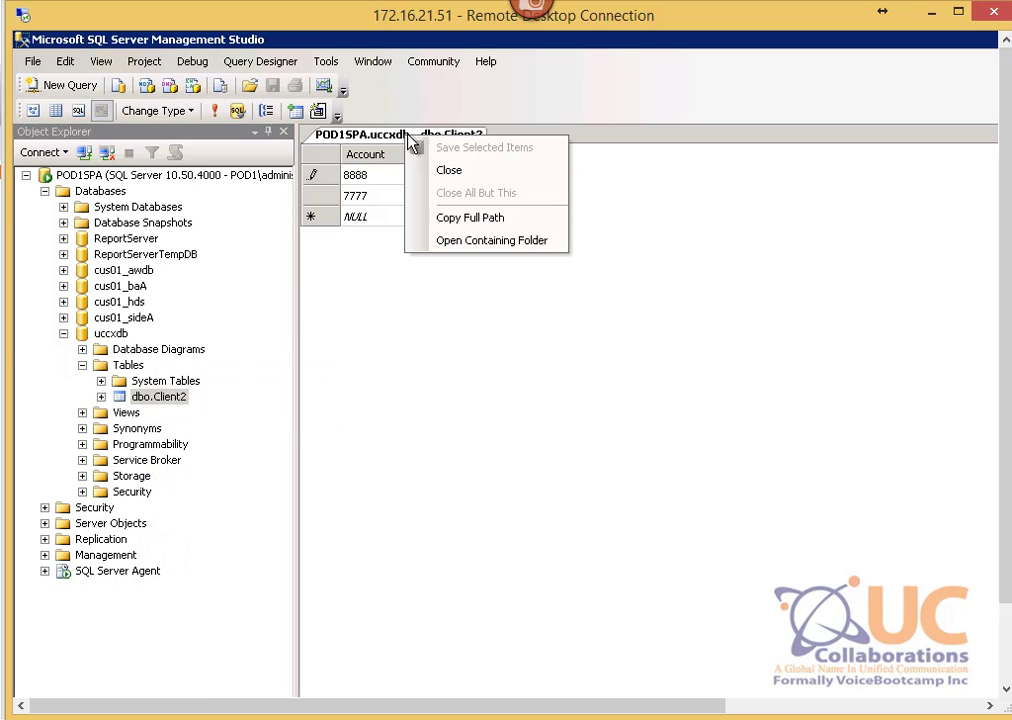
click(445, 168)
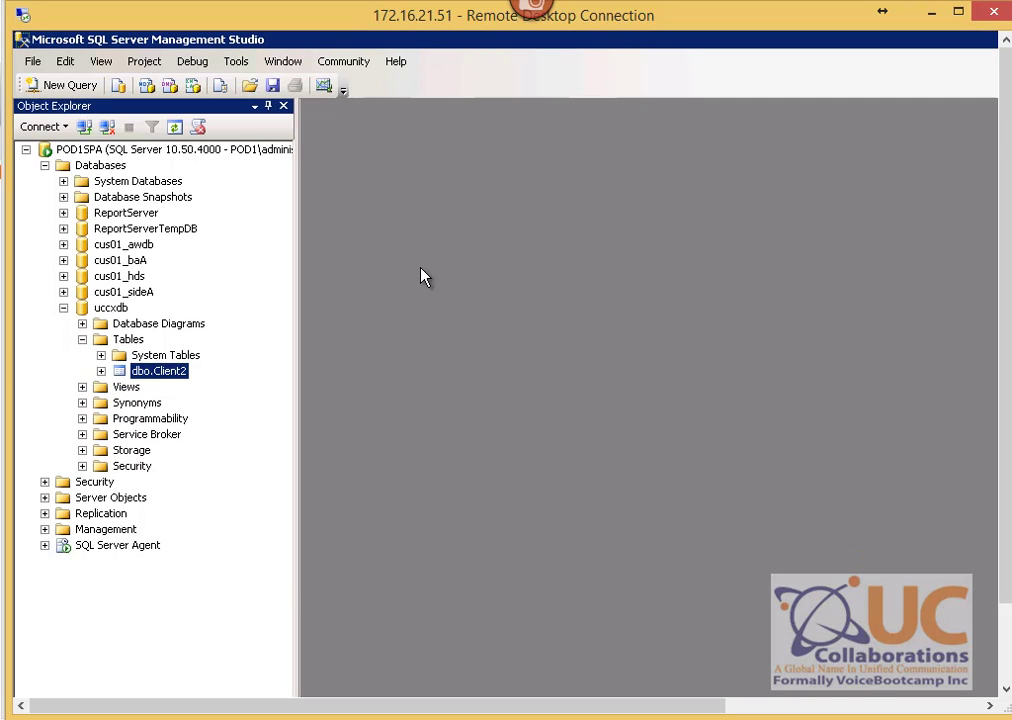
click(757, 718)
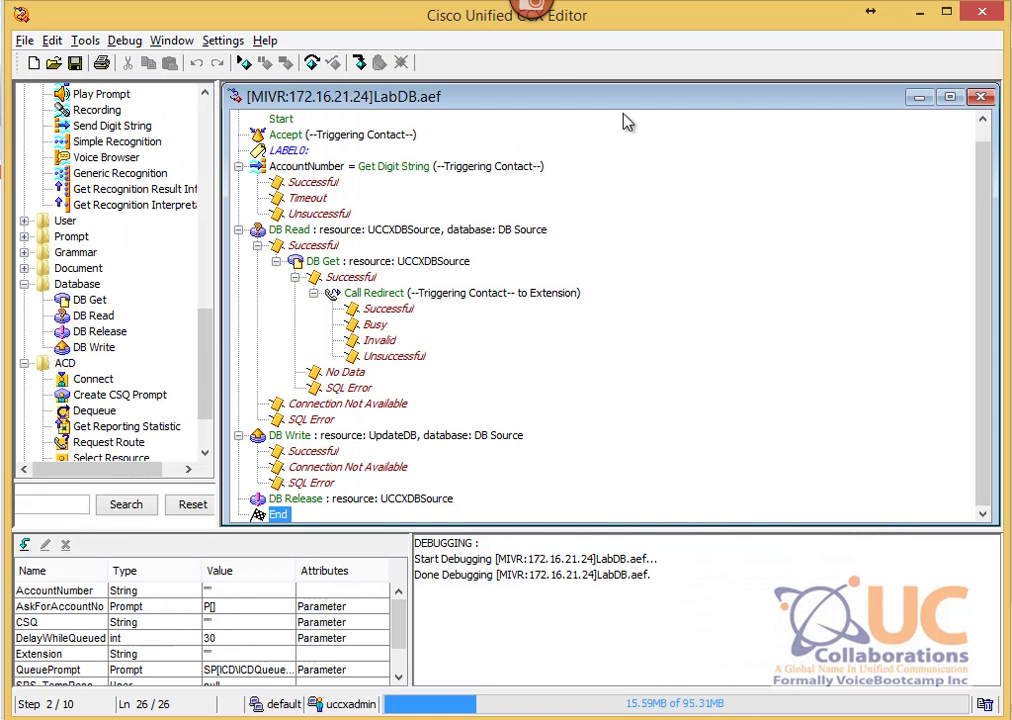
Step: Close and reopen LabDB.aef, expanding the DB Read and DB Write branches
click(981, 96)
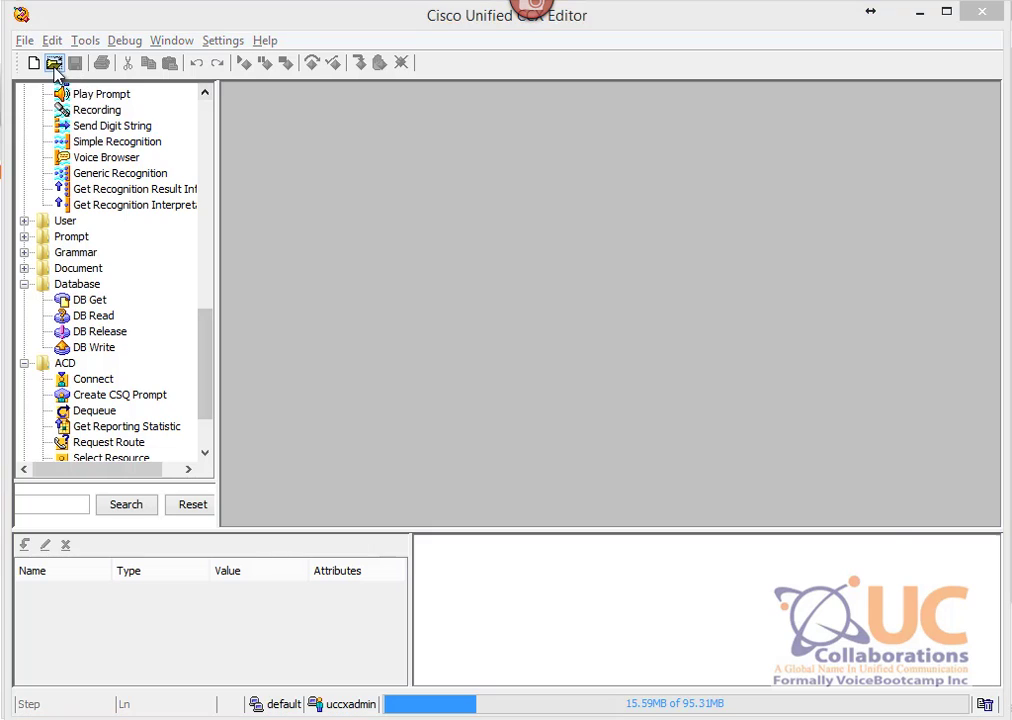
click(53, 62)
double_click(449, 140)
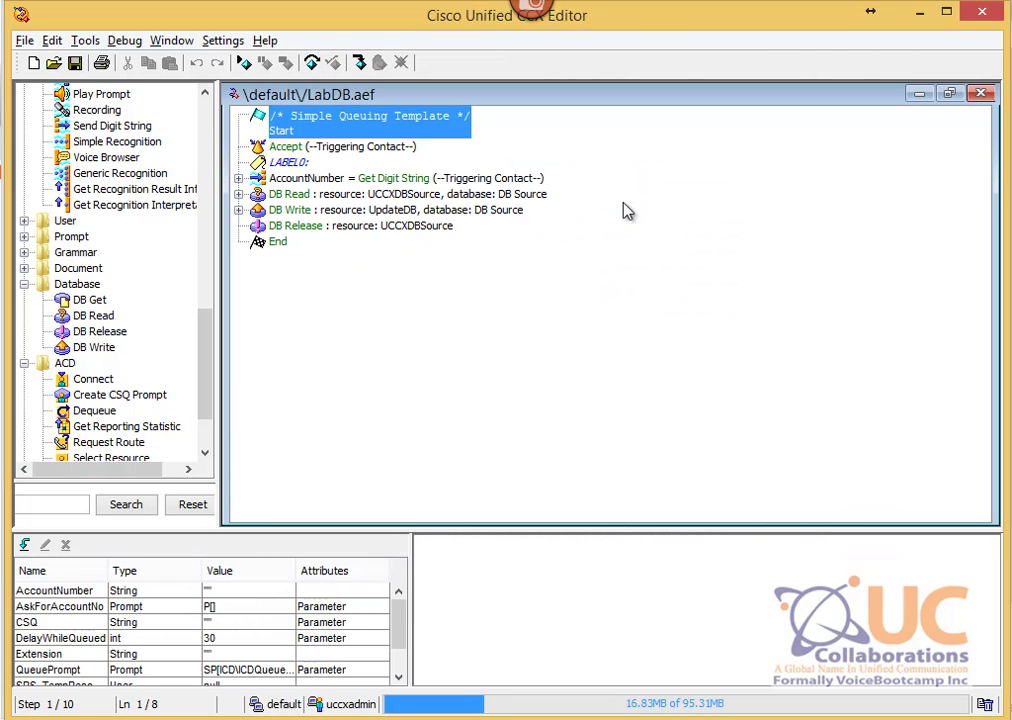
click(238, 210)
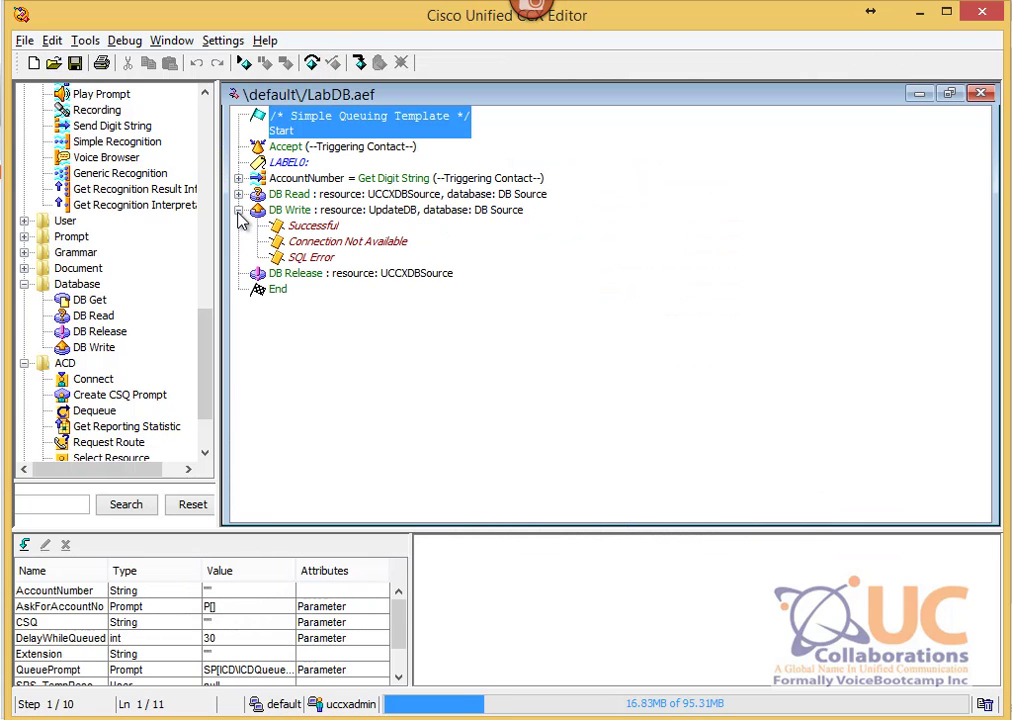
click(238, 194)
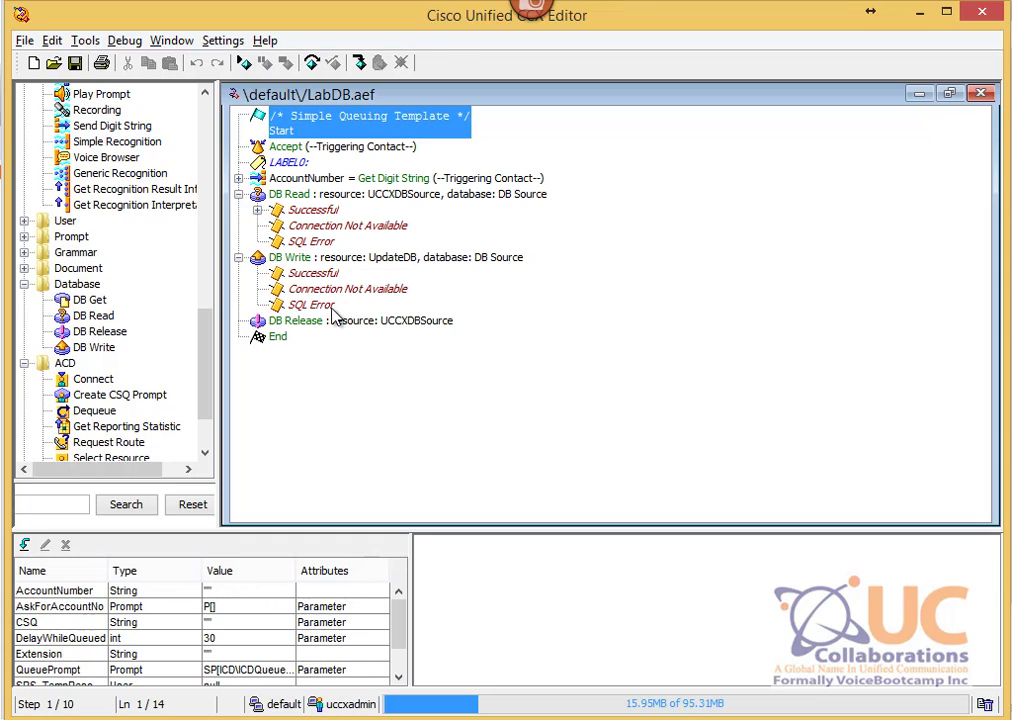
Step: Open the DB Write step's properties on the SQL tab
click(328, 321)
right_click(329, 322)
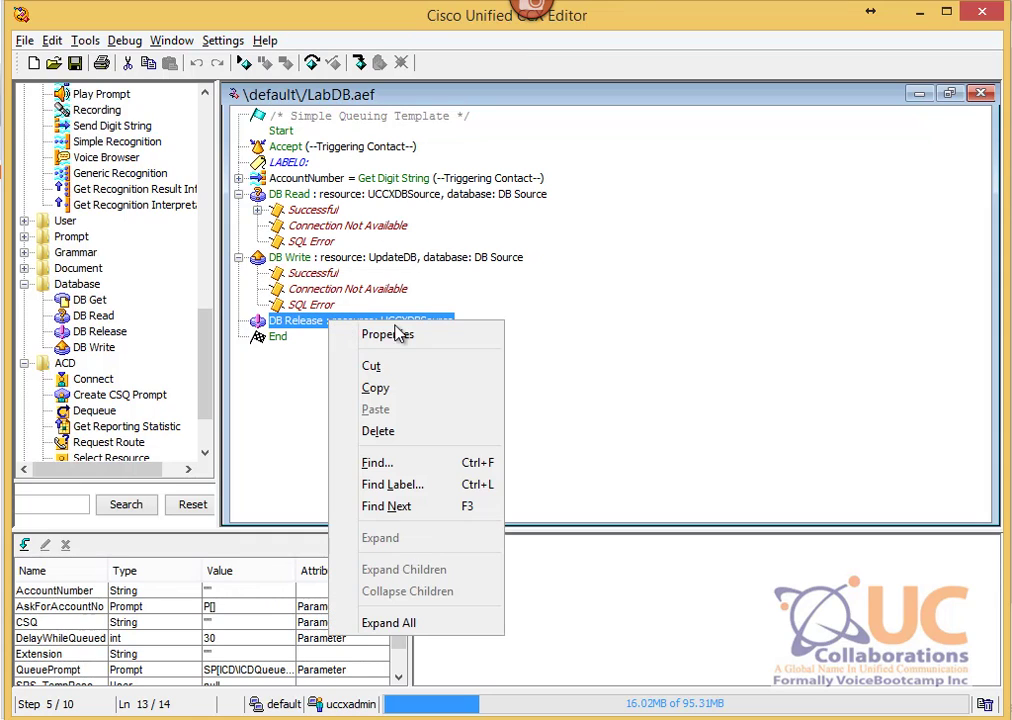
click(352, 260)
right_click(352, 260)
click(393, 266)
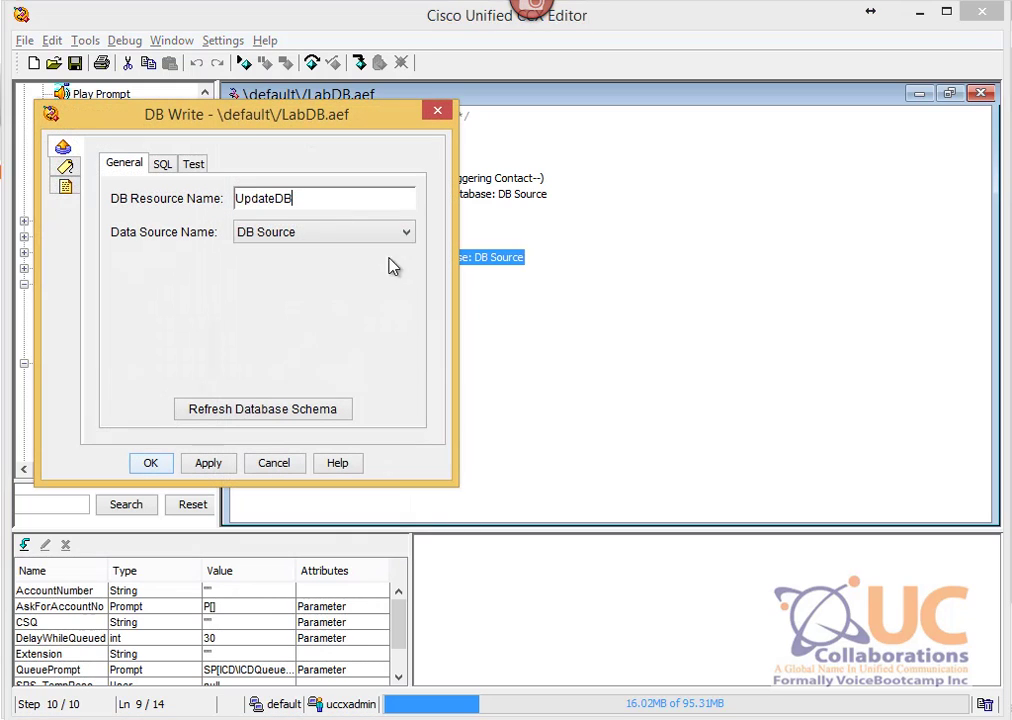
click(162, 164)
drag(303, 116, 492, 153)
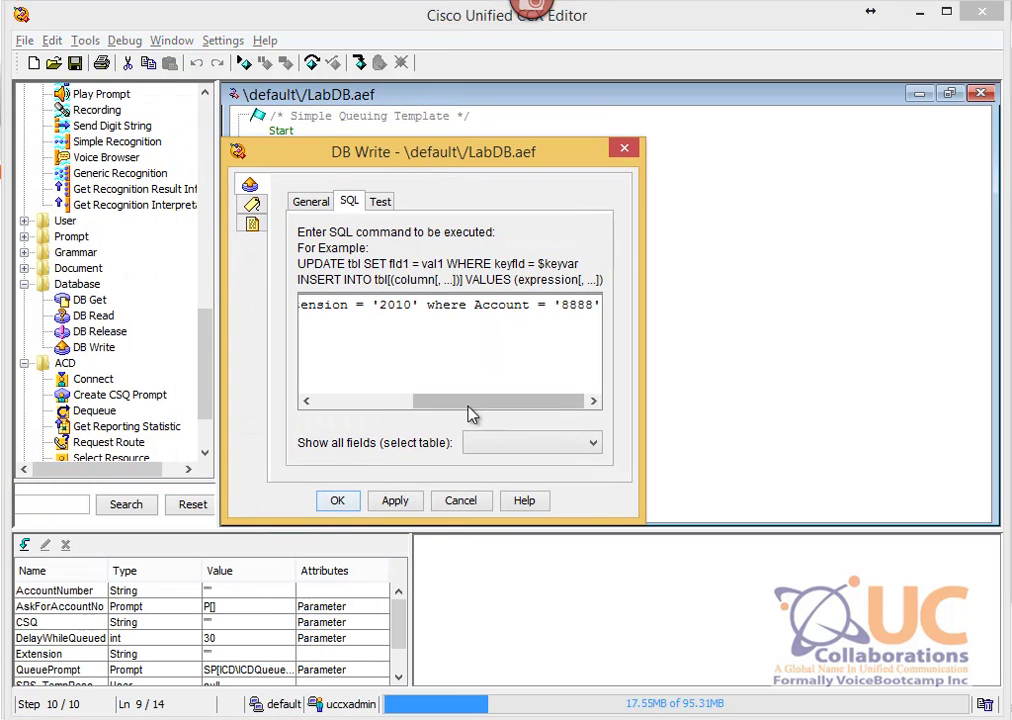
Step: Review the query's Extension '2010' and Account '8888' values, then cancel without changes
drag(472, 414, 377, 415)
drag(543, 305, 575, 305)
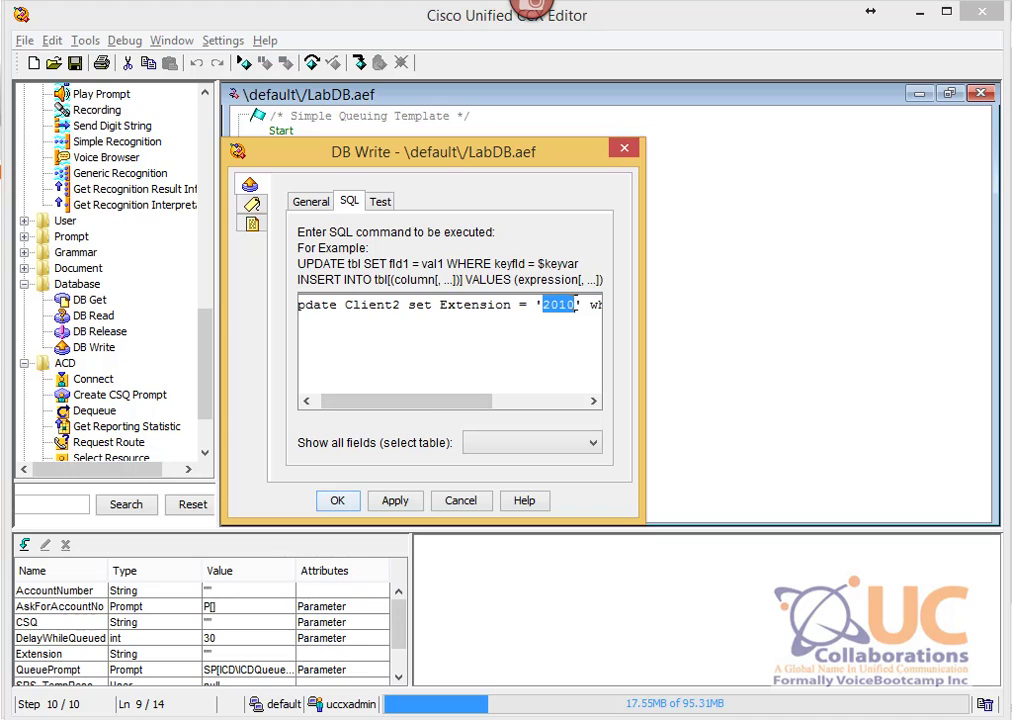
drag(434, 401, 527, 401)
click(561, 305)
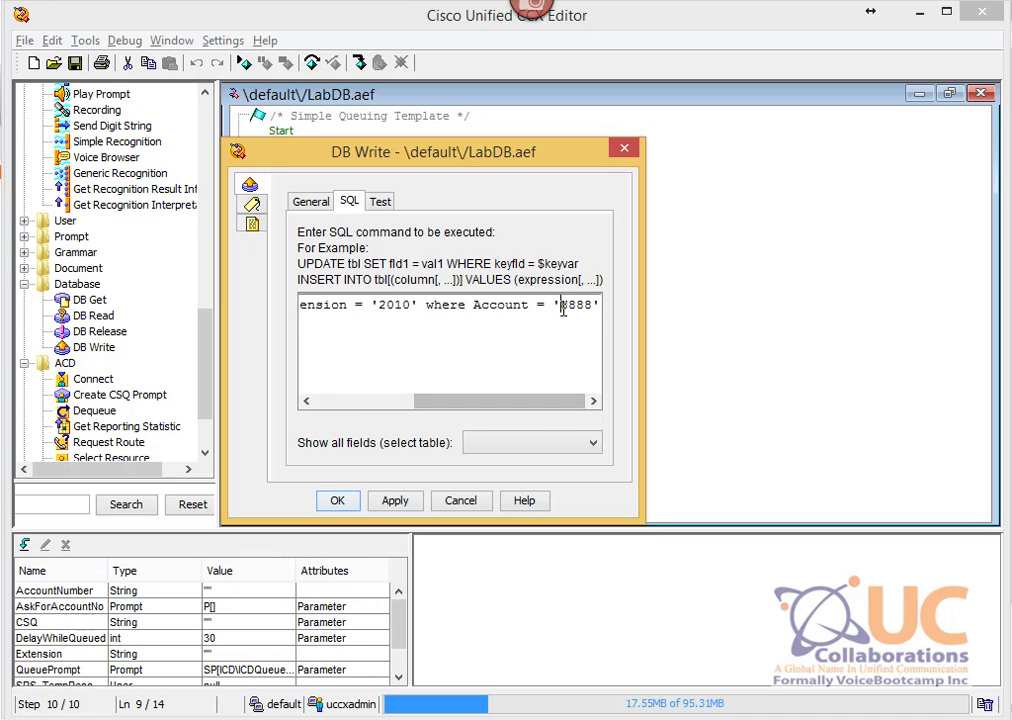
drag(563, 309, 594, 314)
drag(521, 402, 410, 403)
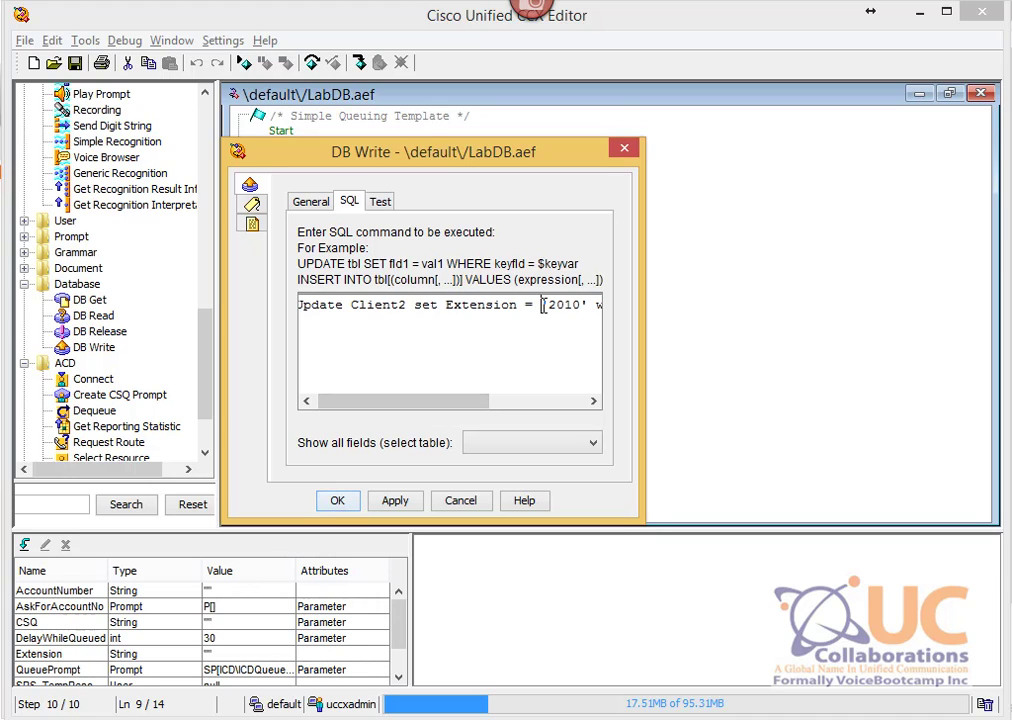
drag(542, 305, 584, 307)
drag(458, 403, 570, 403)
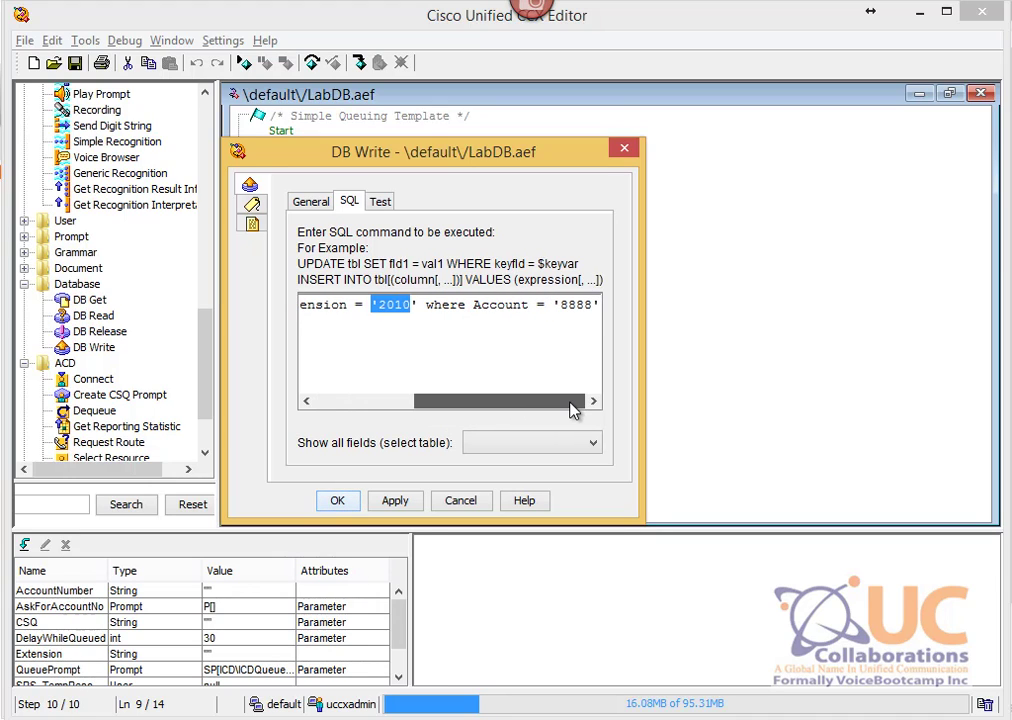
drag(553, 304, 604, 304)
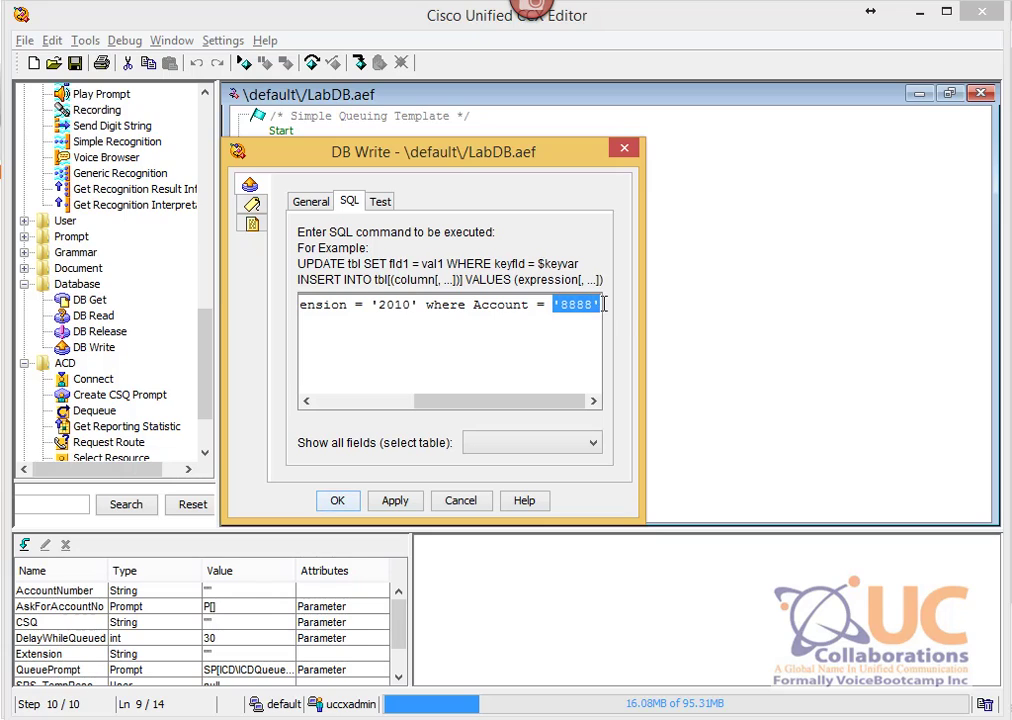
click(461, 501)
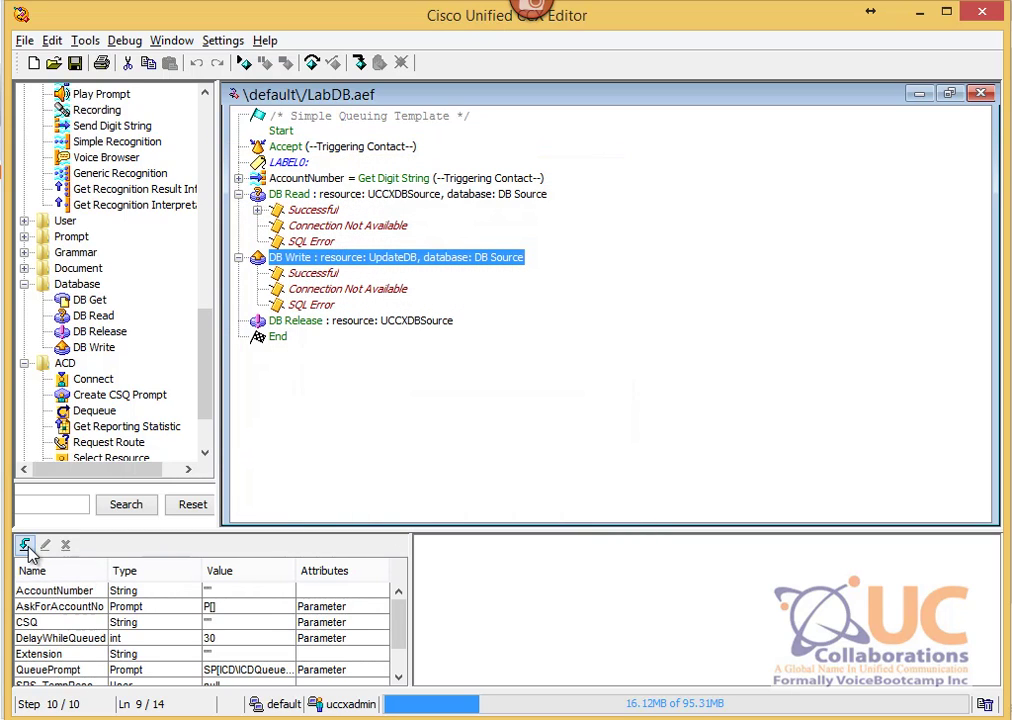
Step: Create a String script variable named CLID
click(24, 544)
drag(45, 20, 583, 206)
click(646, 232)
click(492, 274)
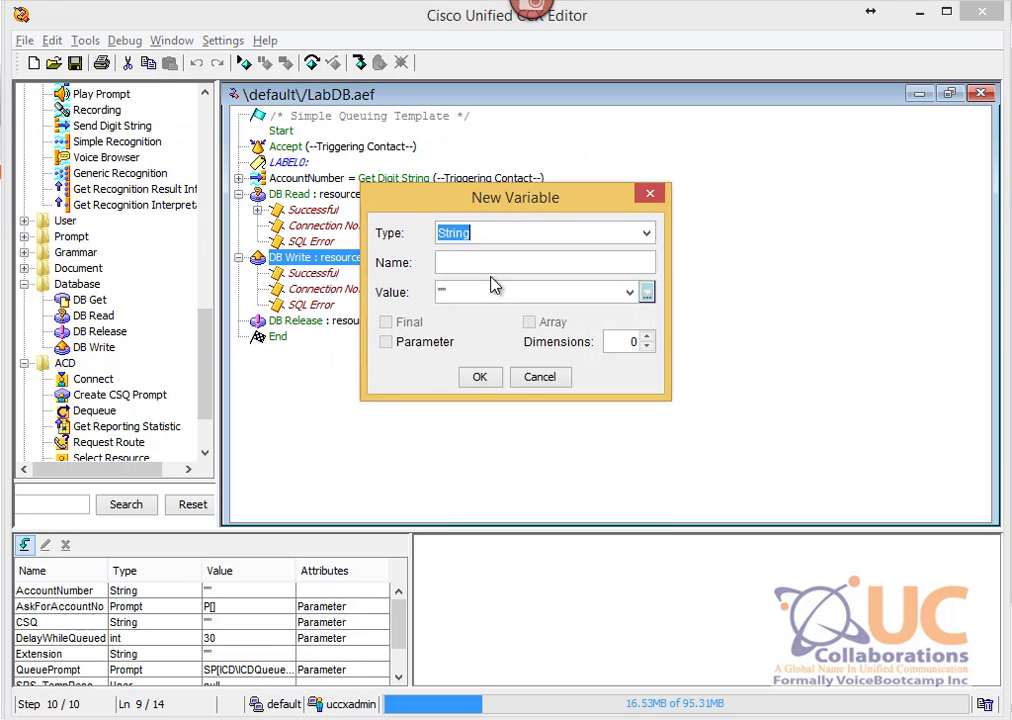
click(497, 263)
text(CLID)
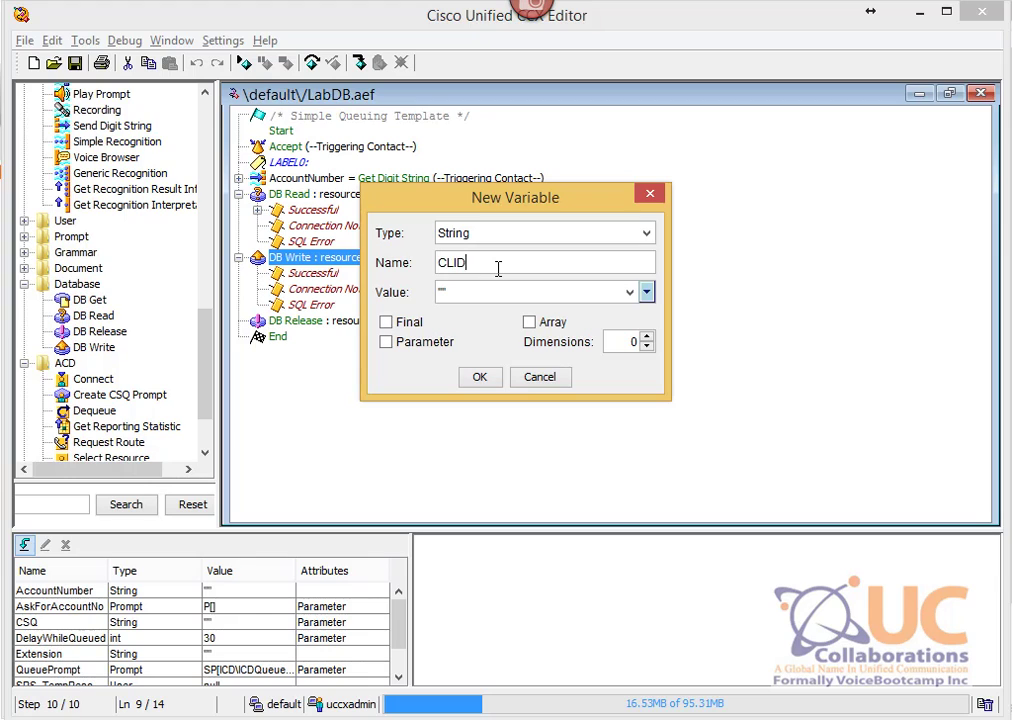
click(477, 378)
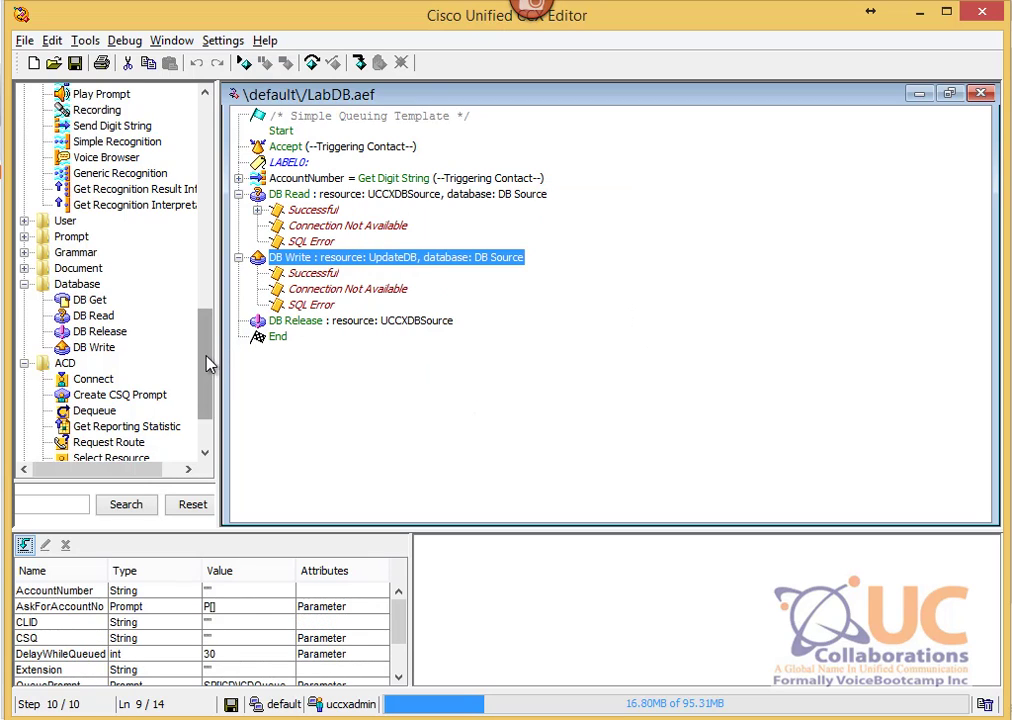
Step: Insert a Get Call Contact Info step directly after the Accept step
drag(208, 365, 210, 275)
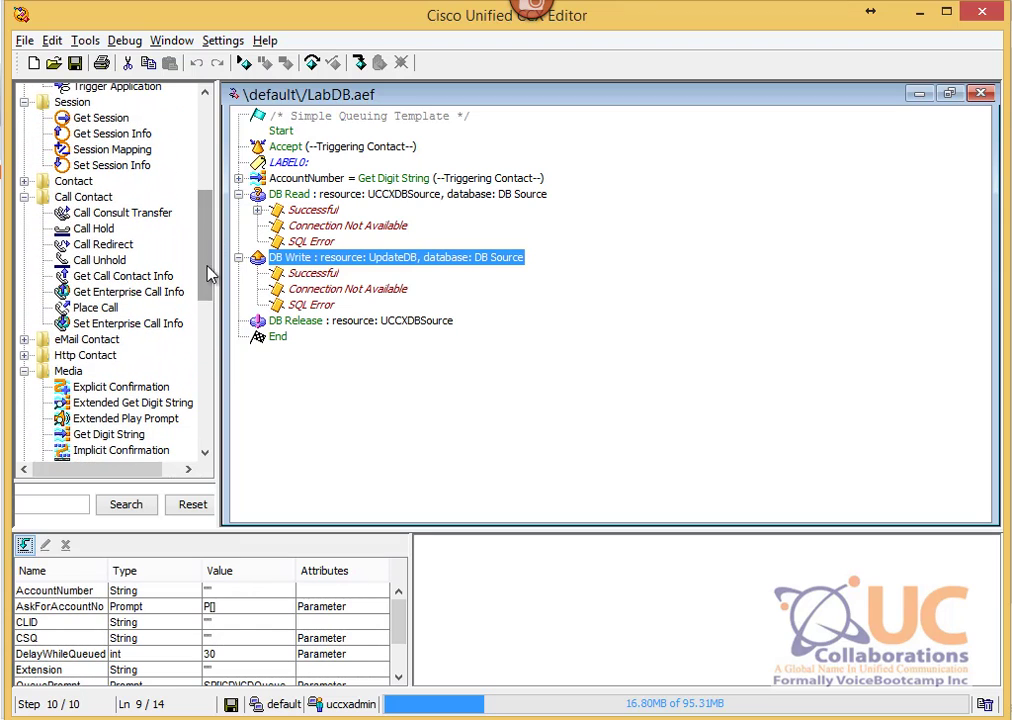
click(127, 279)
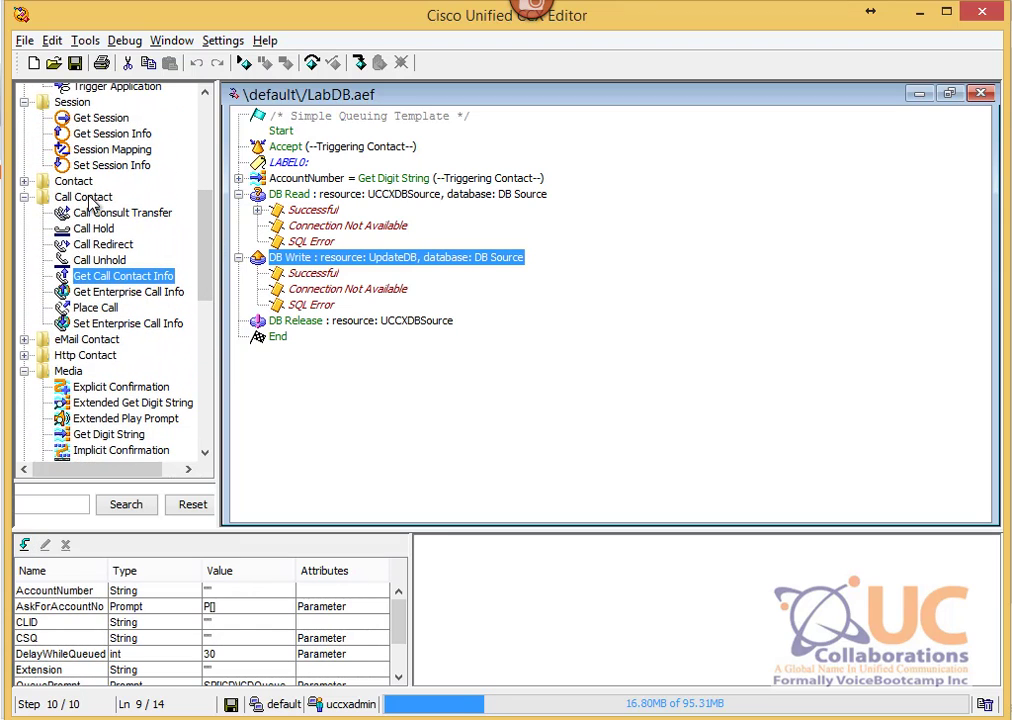
drag(86, 284, 323, 172)
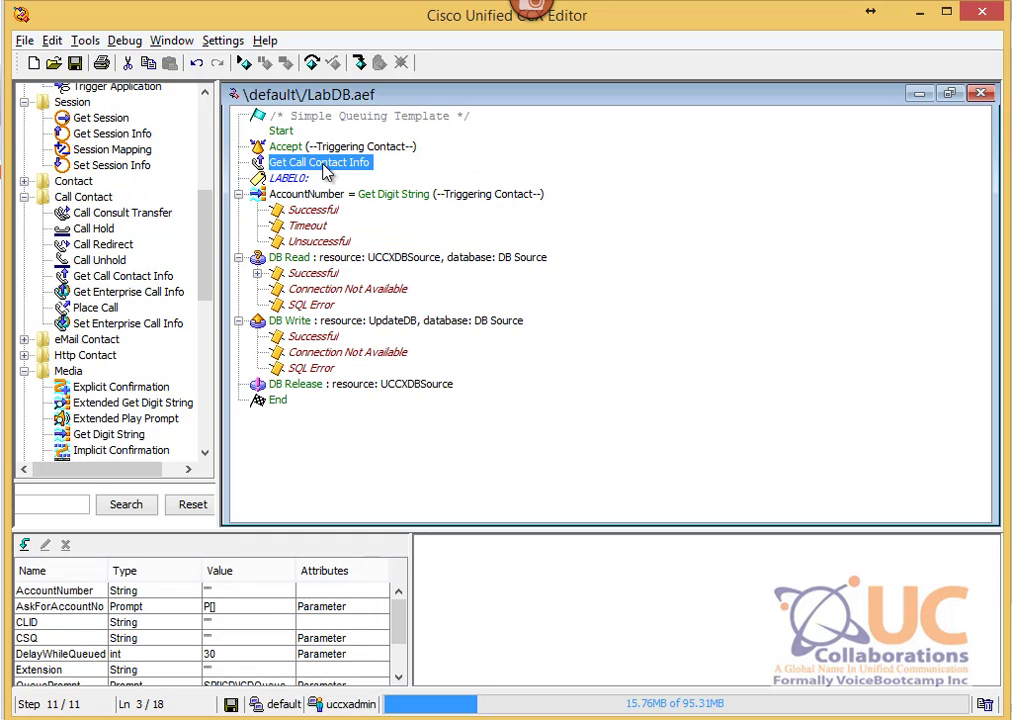
Step: Map the Get Call Contact Info step's Calling Number attribute to the CLID variable
right_click(323, 172)
click(363, 176)
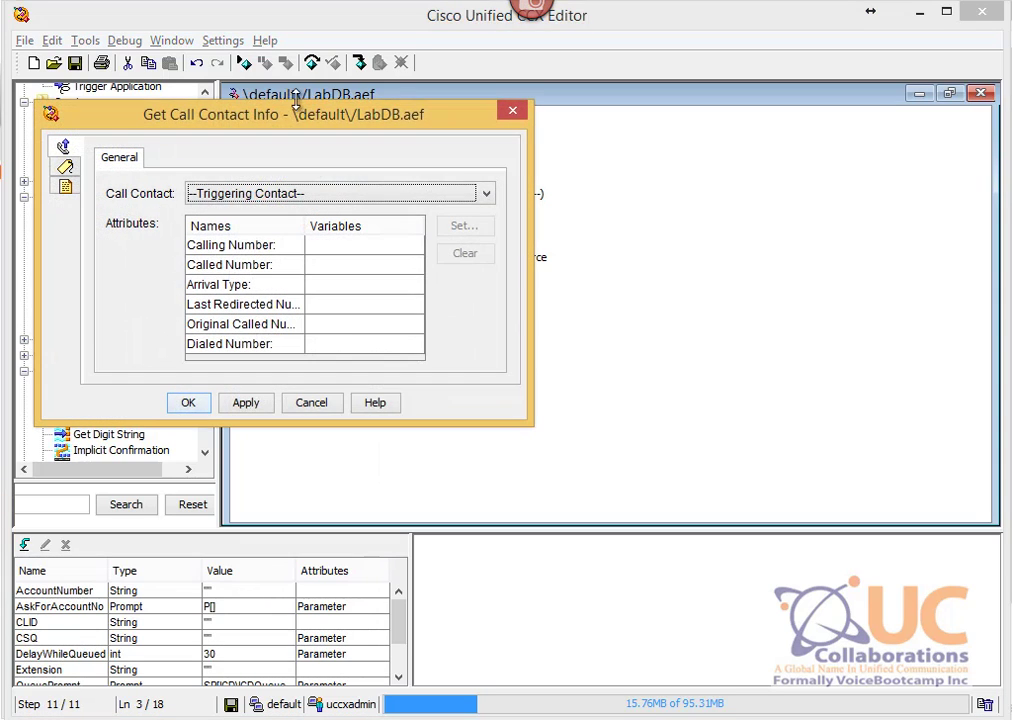
click(221, 258)
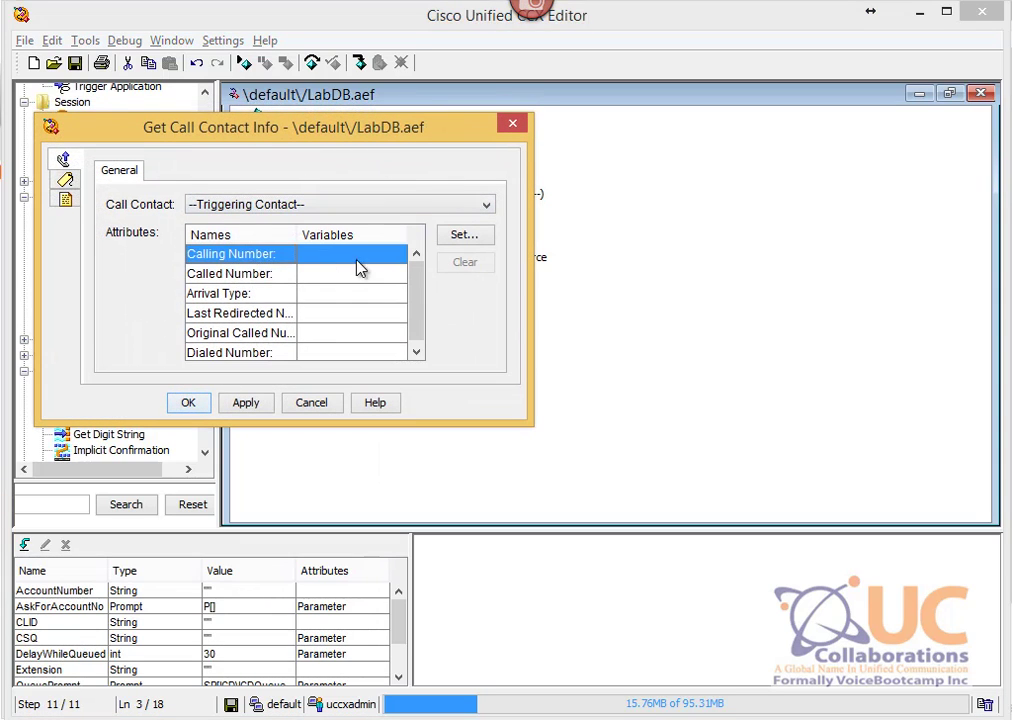
click(400, 258)
click(397, 255)
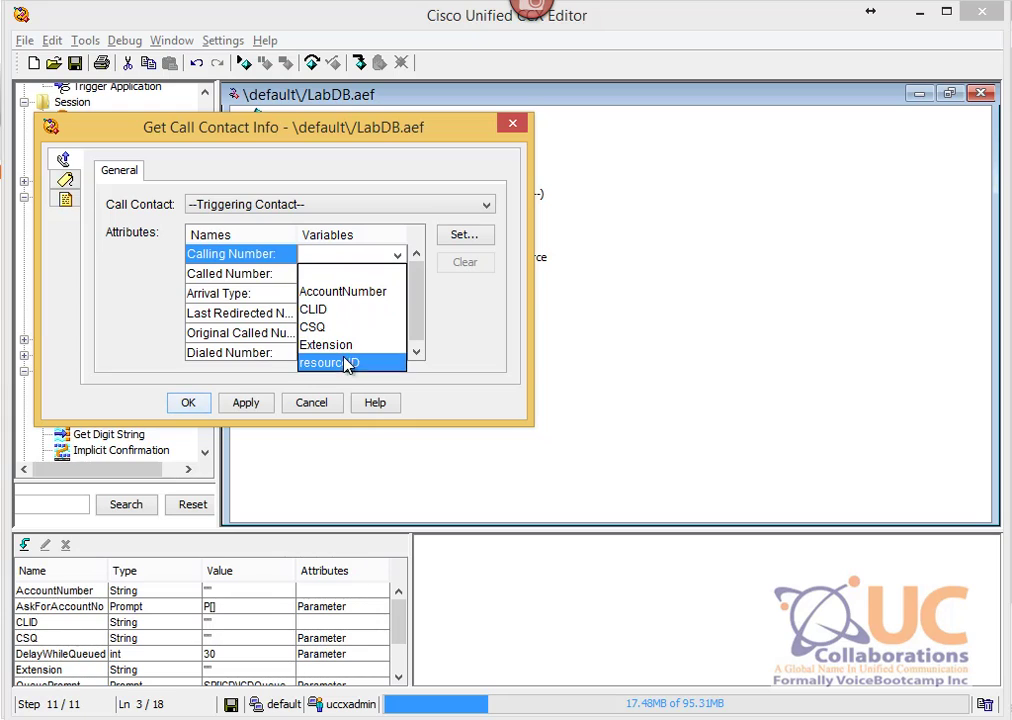
click(337, 310)
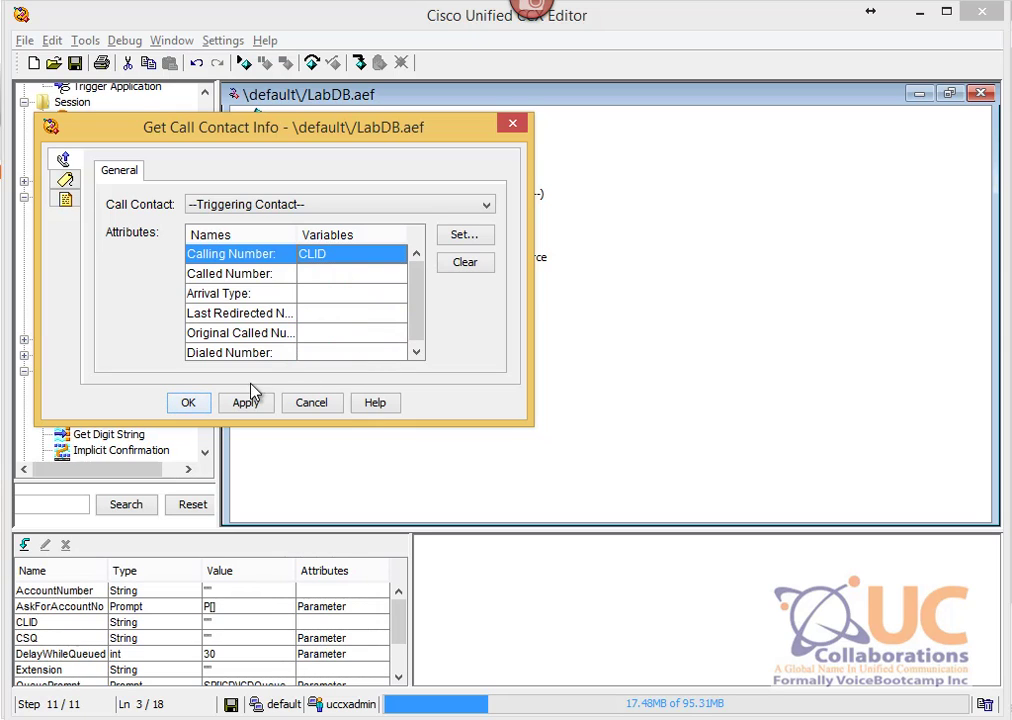
click(190, 404)
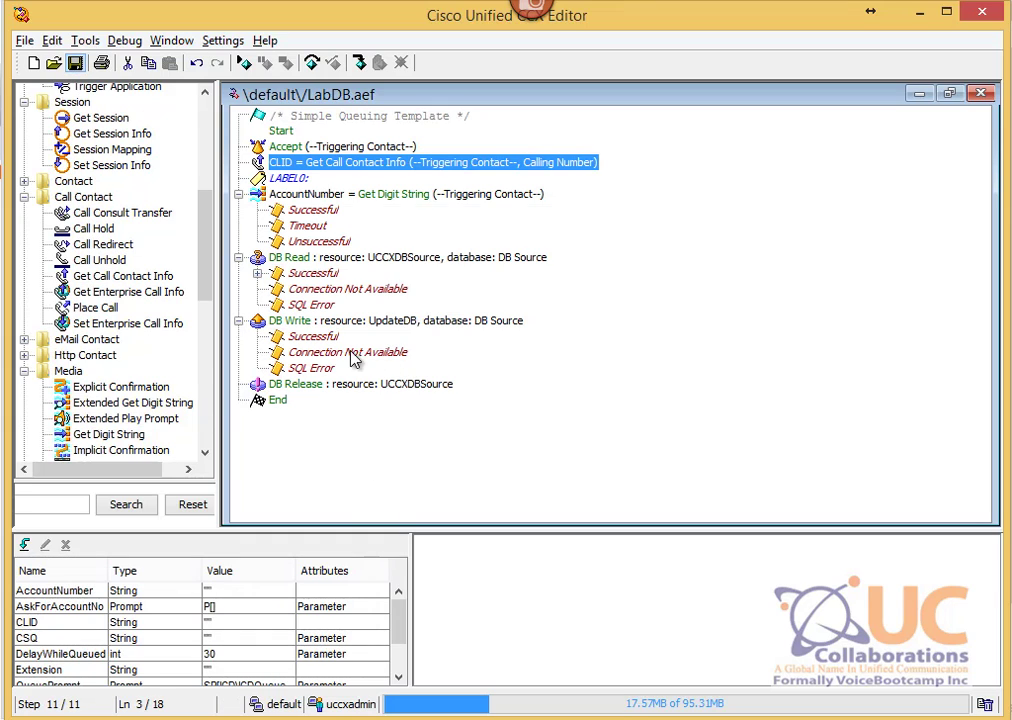
click(400, 321)
Step: Edit the DB Write SQL command so Extension is set to $CLID instead of '2010'
right_click(400, 322)
click(415, 334)
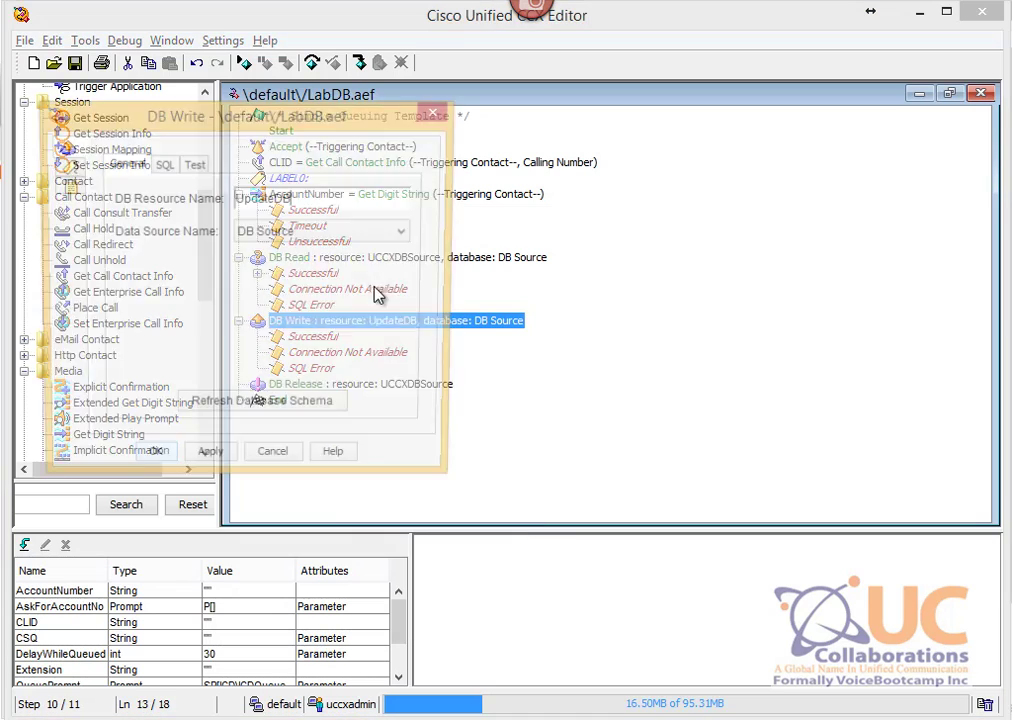
drag(186, 122, 356, 137)
click(333, 181)
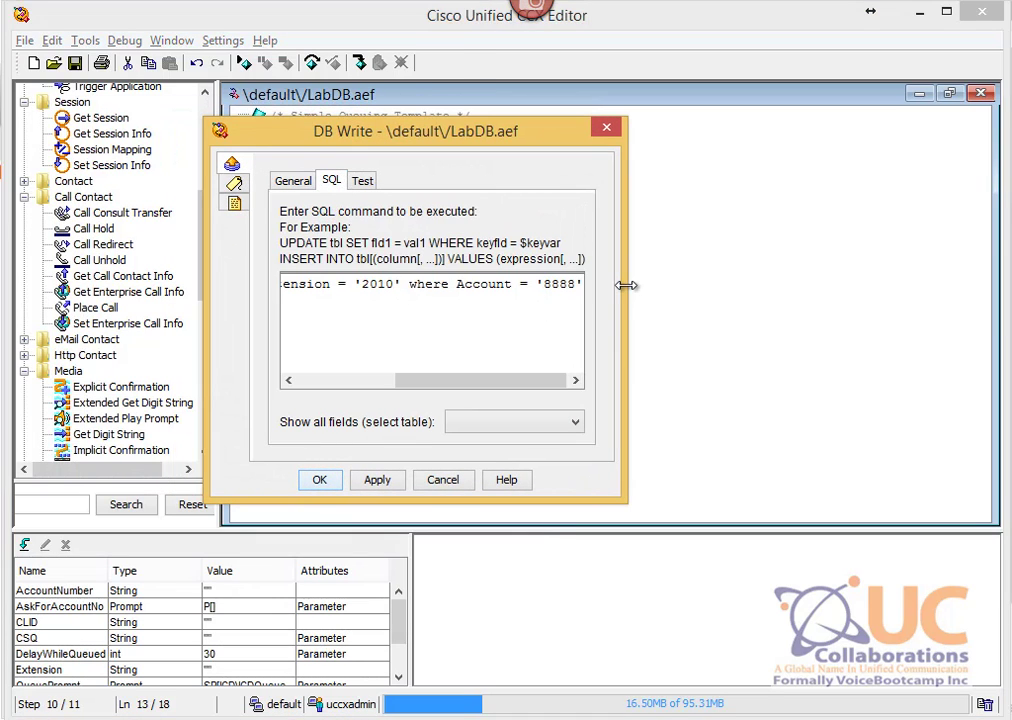
key(BackSpace)
key(BackSpace)
key(BackSpace)
key(BackSpace)
key(BackSpace)
key(BackSpace)
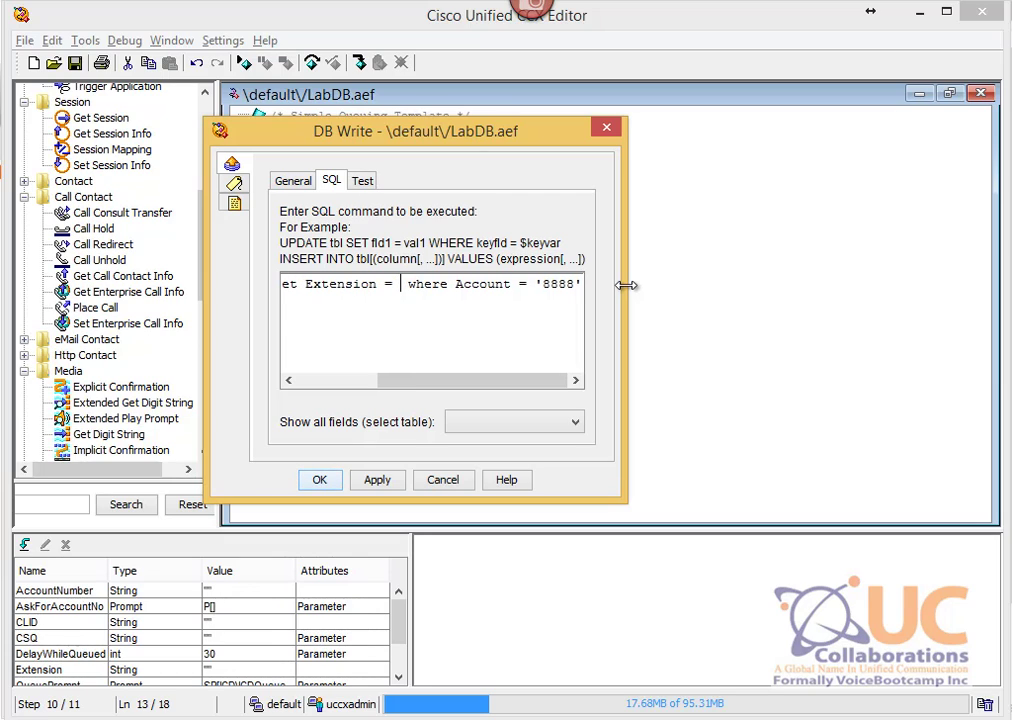
text($CLID)
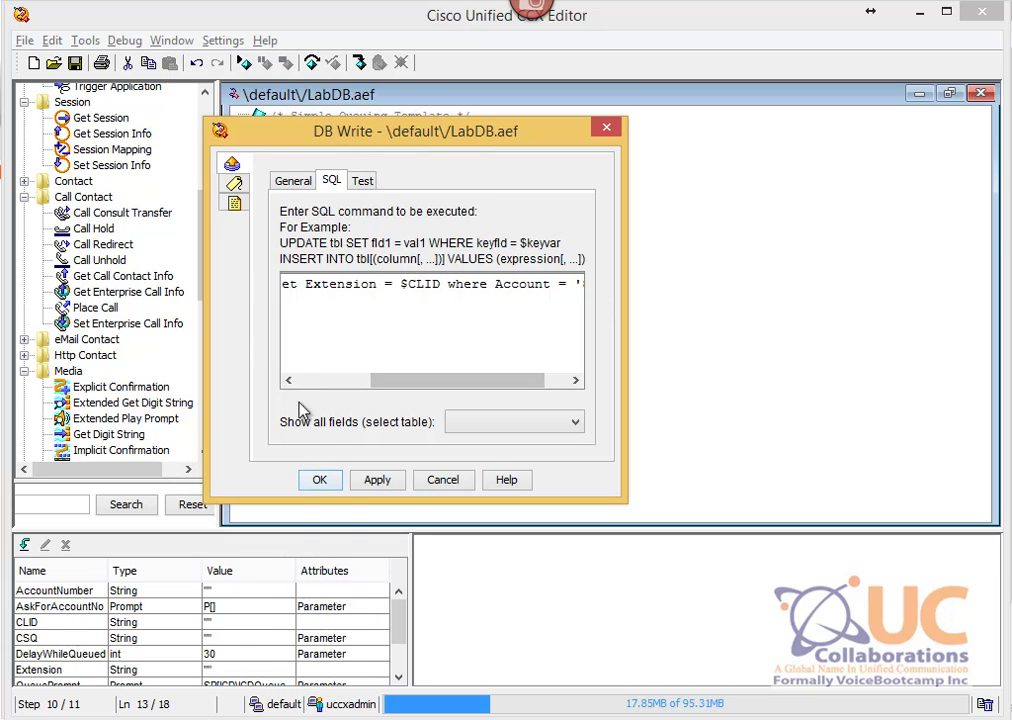
click(319, 481)
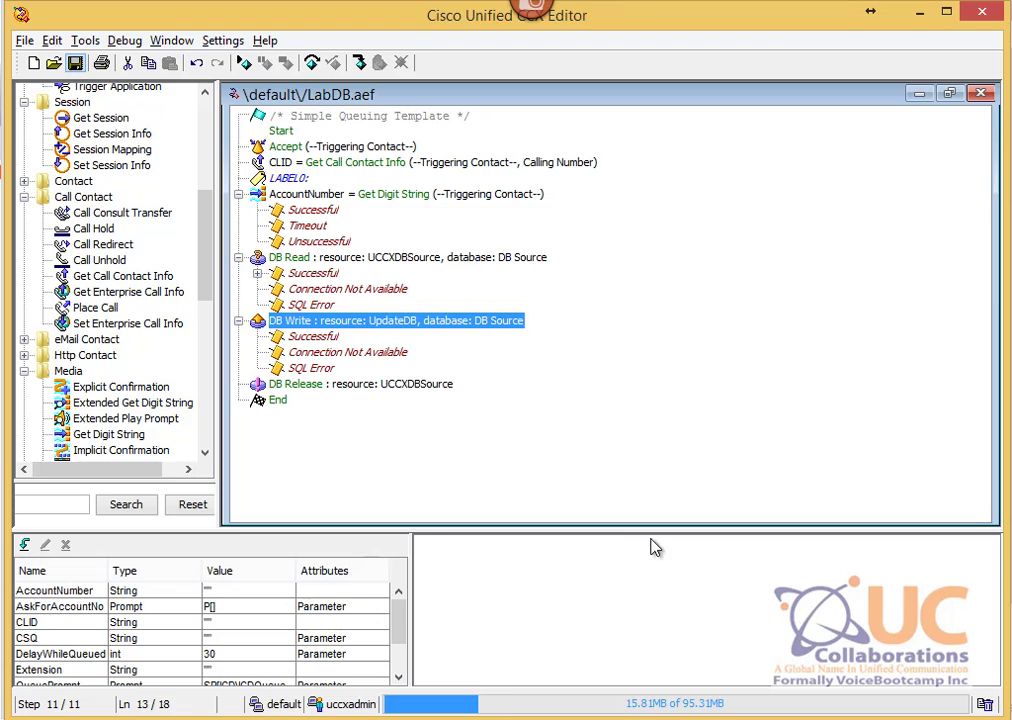
Step: Save the script over LabDB.aef and refresh the DBApp application
click(24, 40)
click(128, 153)
click(420, 129)
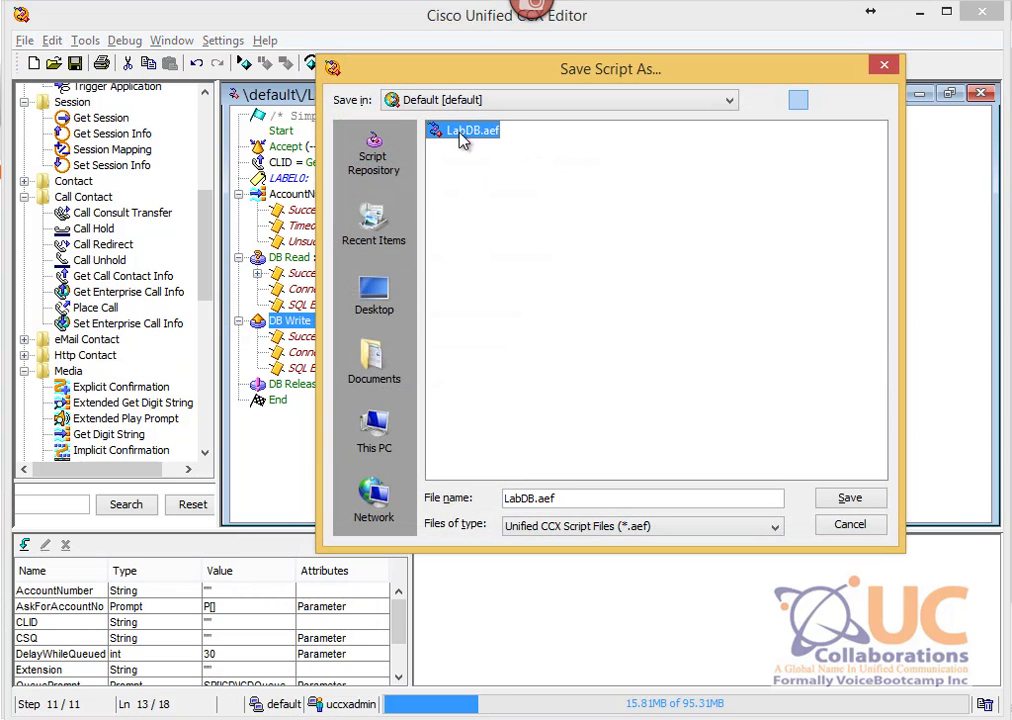
click(849, 508)
click(465, 394)
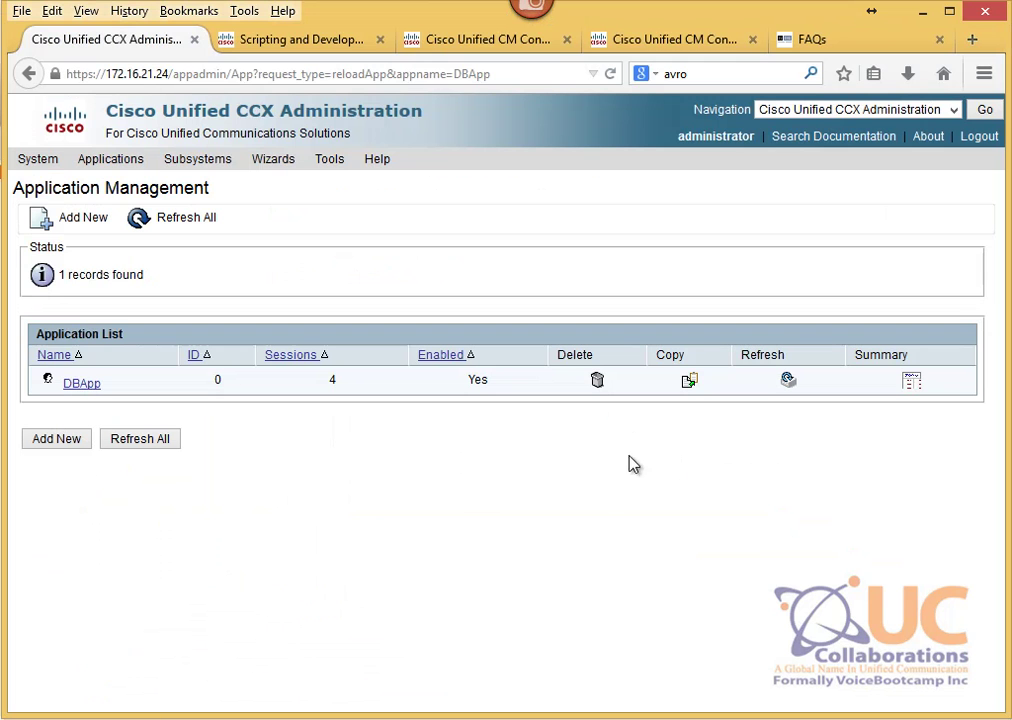
click(788, 381)
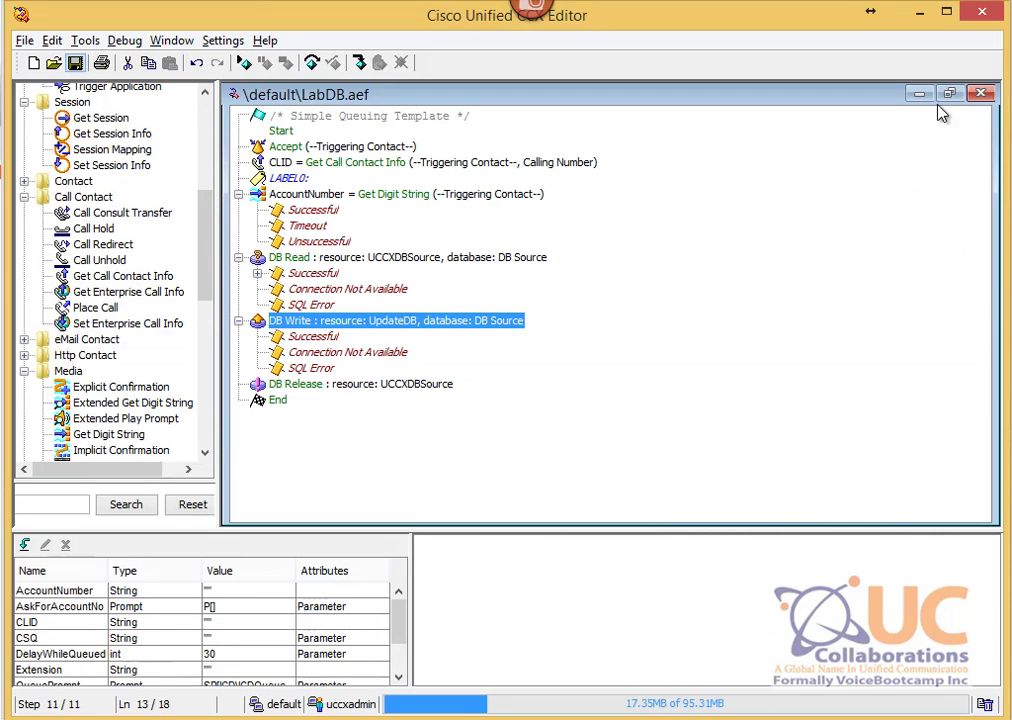
Step: Close the script, bring up the Reactive Script debugging dialog, and switch to the SQL Server session
click(981, 94)
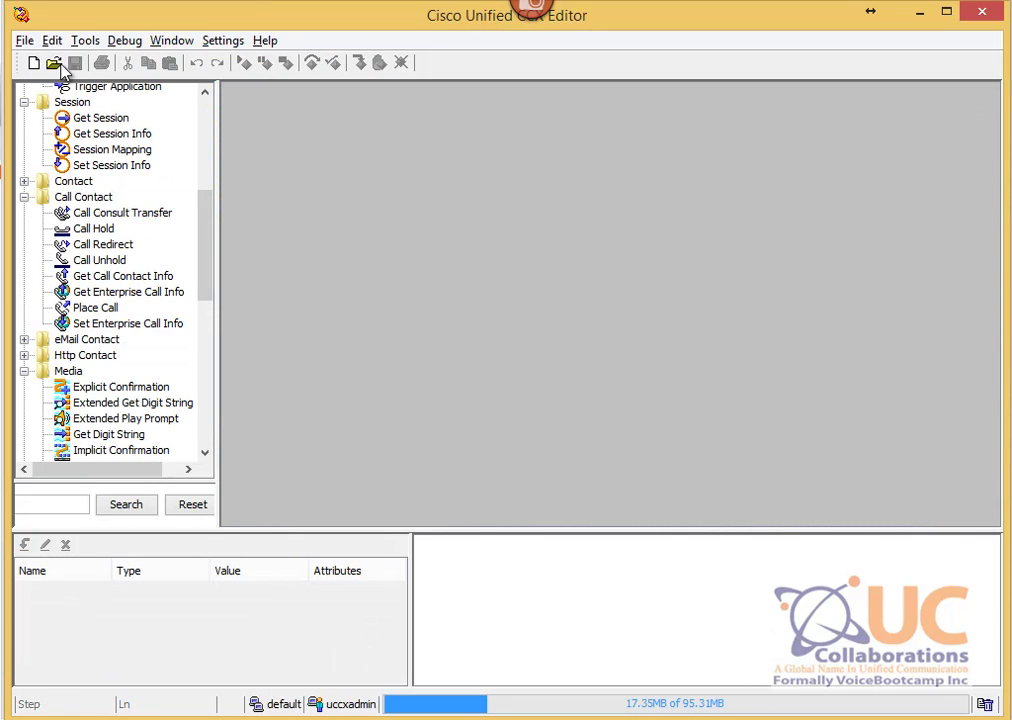
click(124, 40)
click(190, 268)
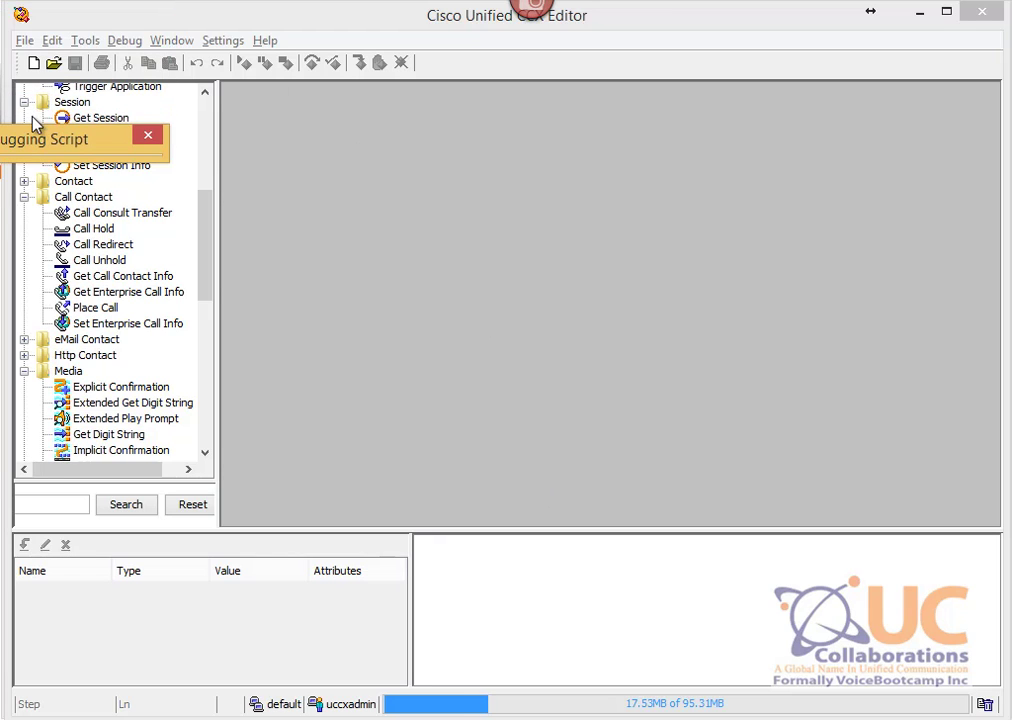
drag(29, 125, 287, 83)
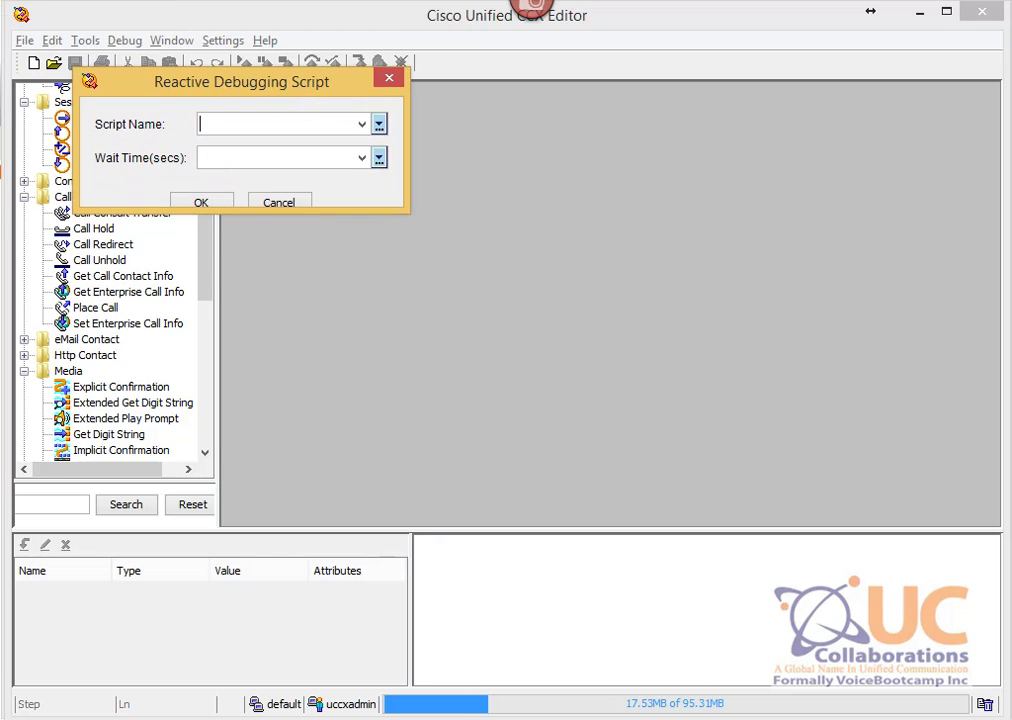
click(398, 657)
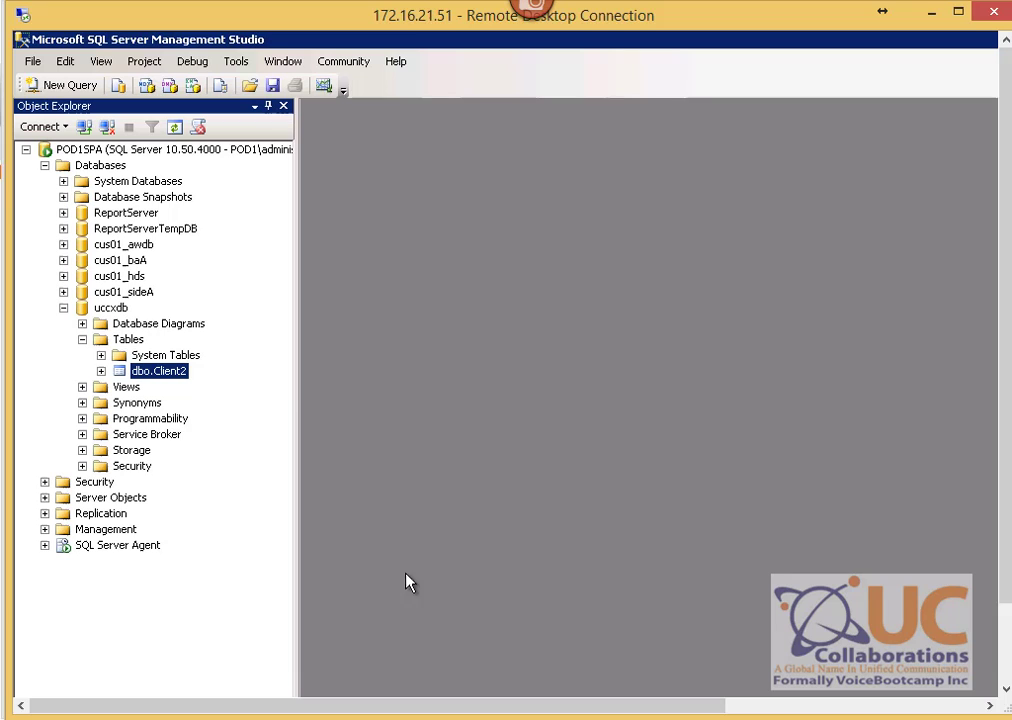
Step: Open dbo.Client2's top 200 rows to view the current account extensions
right_click(167, 379)
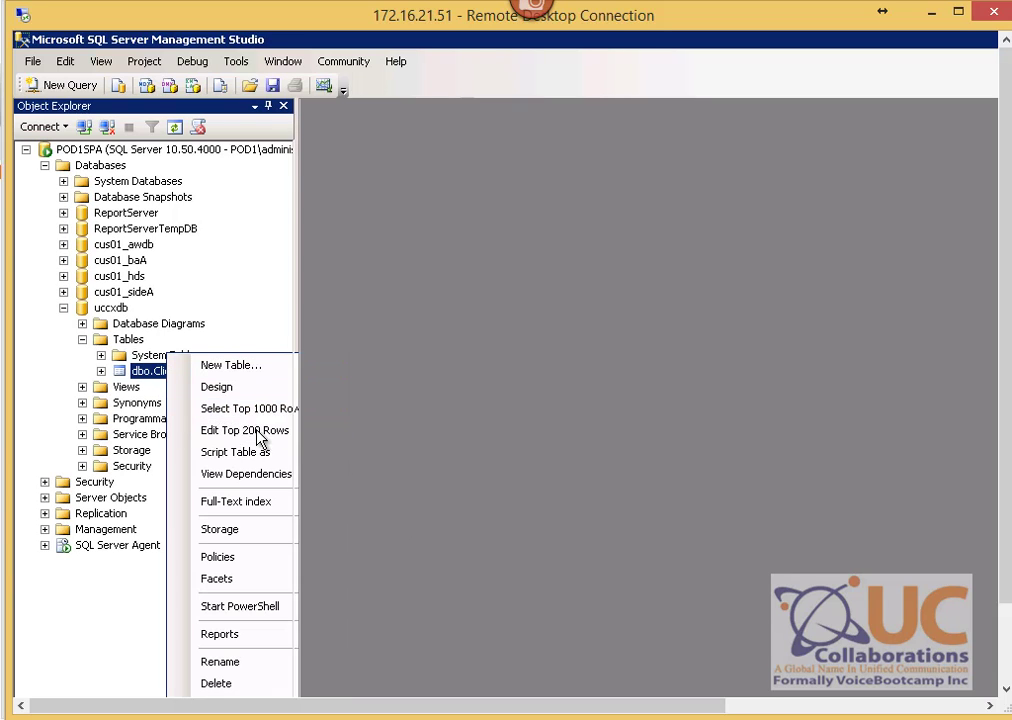
click(258, 436)
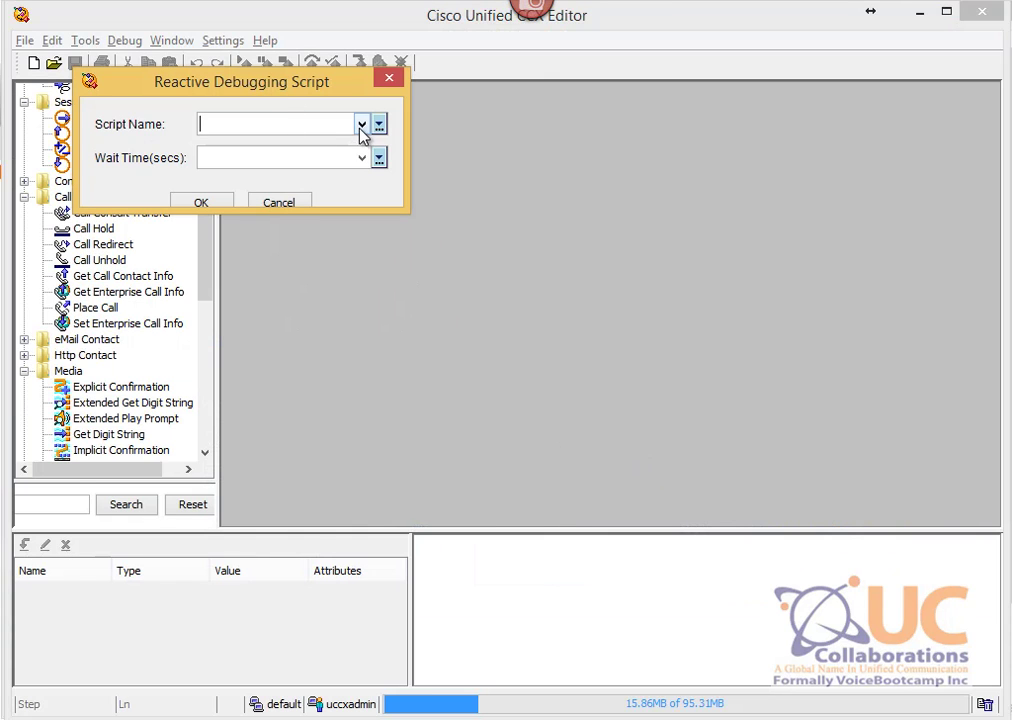
Step: Choose SCRIPT[LabDB.aef] with a 15-second wait time for reactive debugging
click(361, 124)
click(300, 162)
click(361, 157)
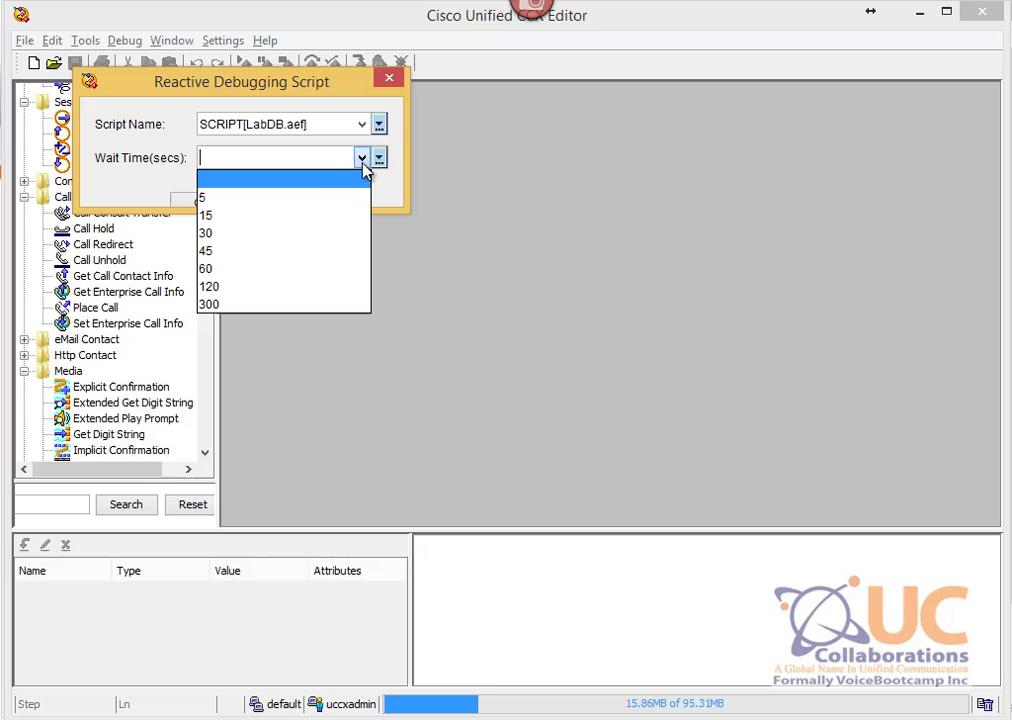
click(287, 216)
drag(207, 82, 334, 242)
Step: Launch the VTGO-PC MultiLab softphones, dismiss their registration reminders, and start reactive debugging
click(845, 640)
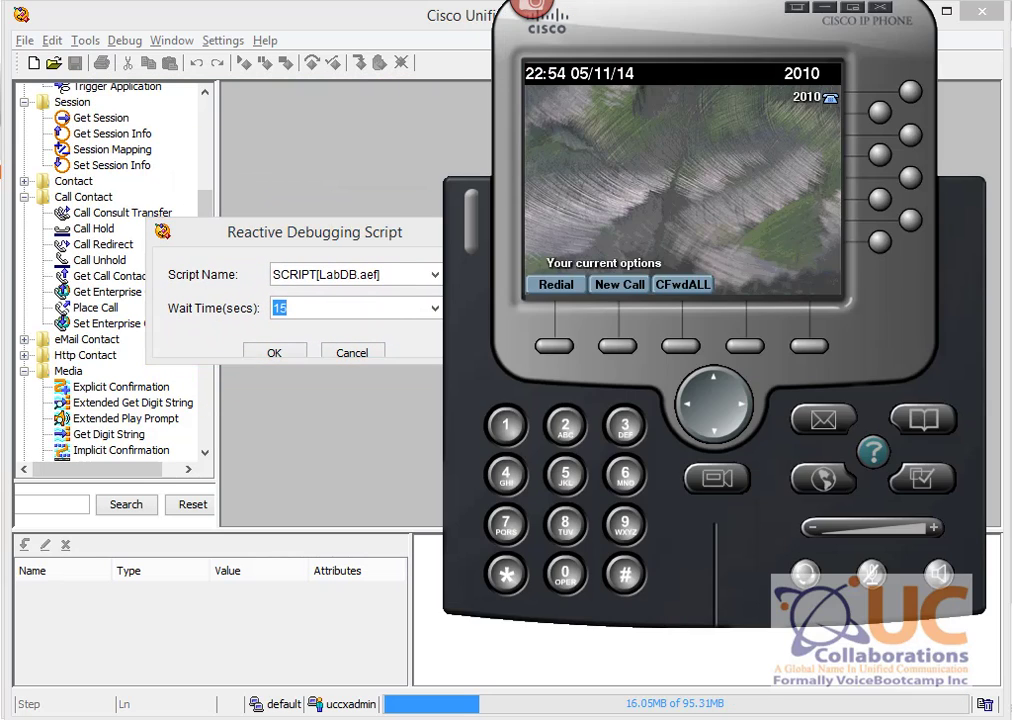
key(super)
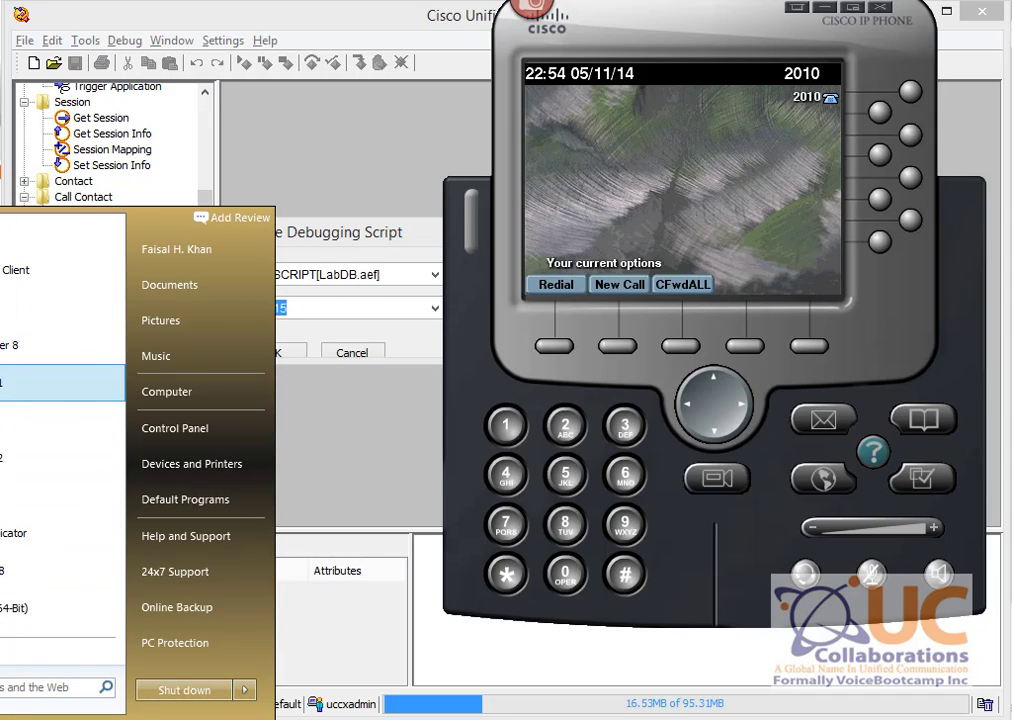
click(20, 383)
key(super)
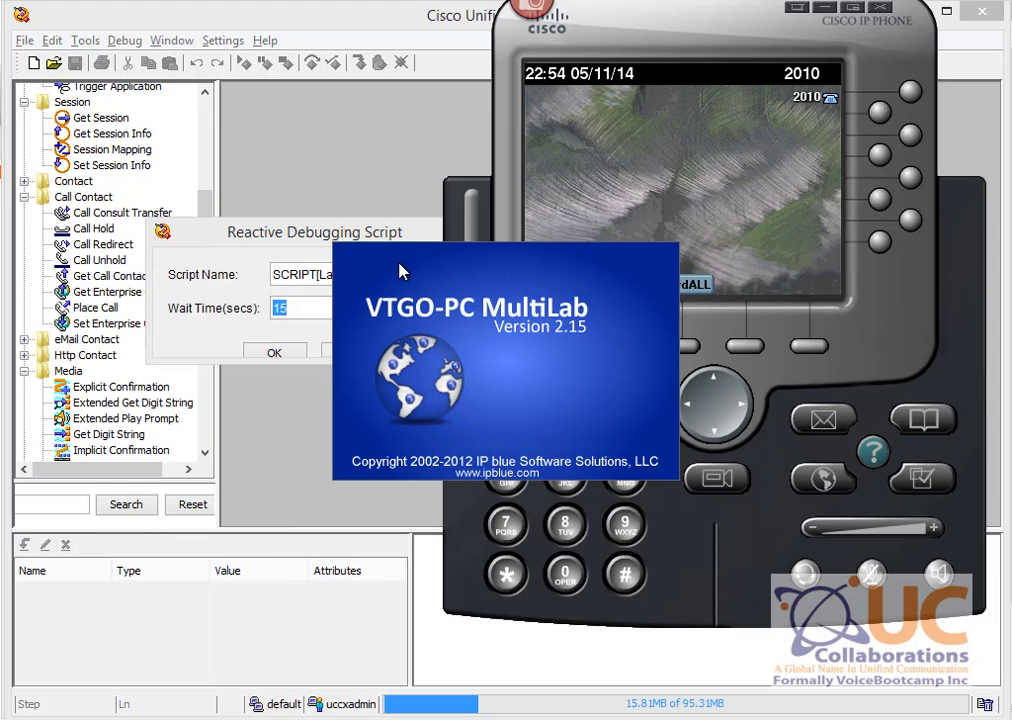
drag(267, 240, 181, 78)
key(alt+Tab)
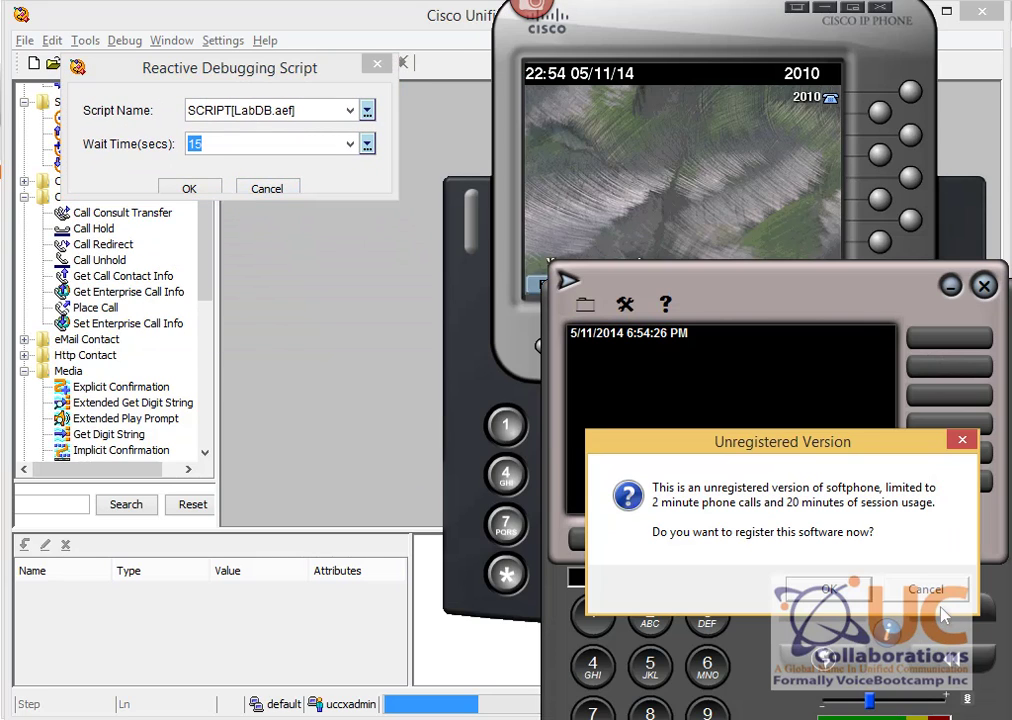
click(936, 596)
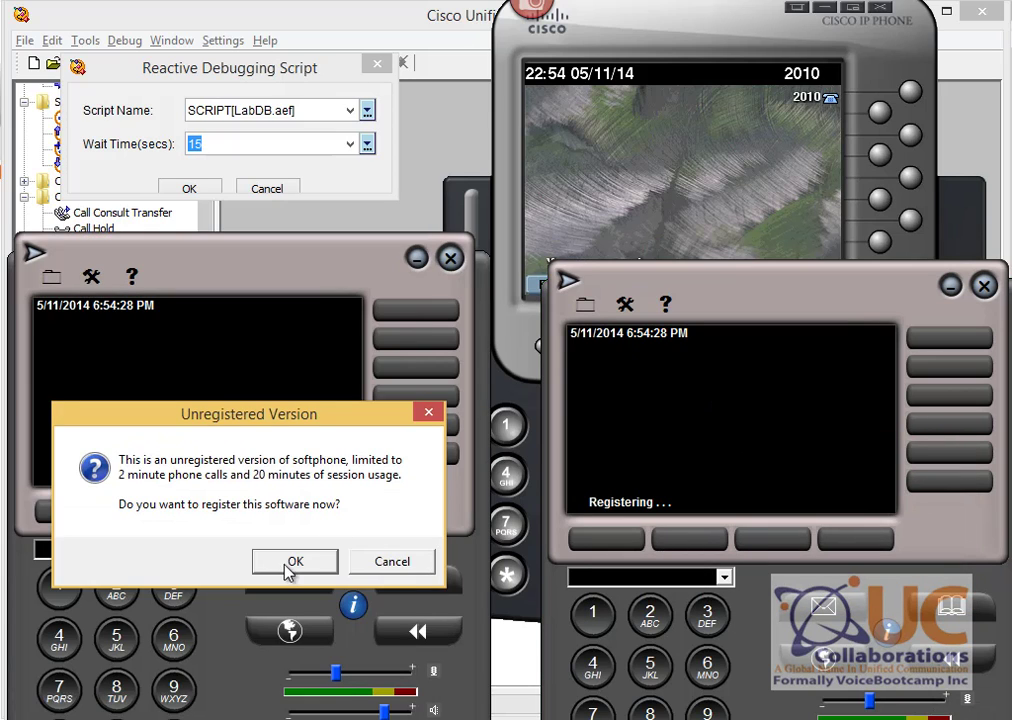
click(398, 561)
drag(707, 298, 711, 246)
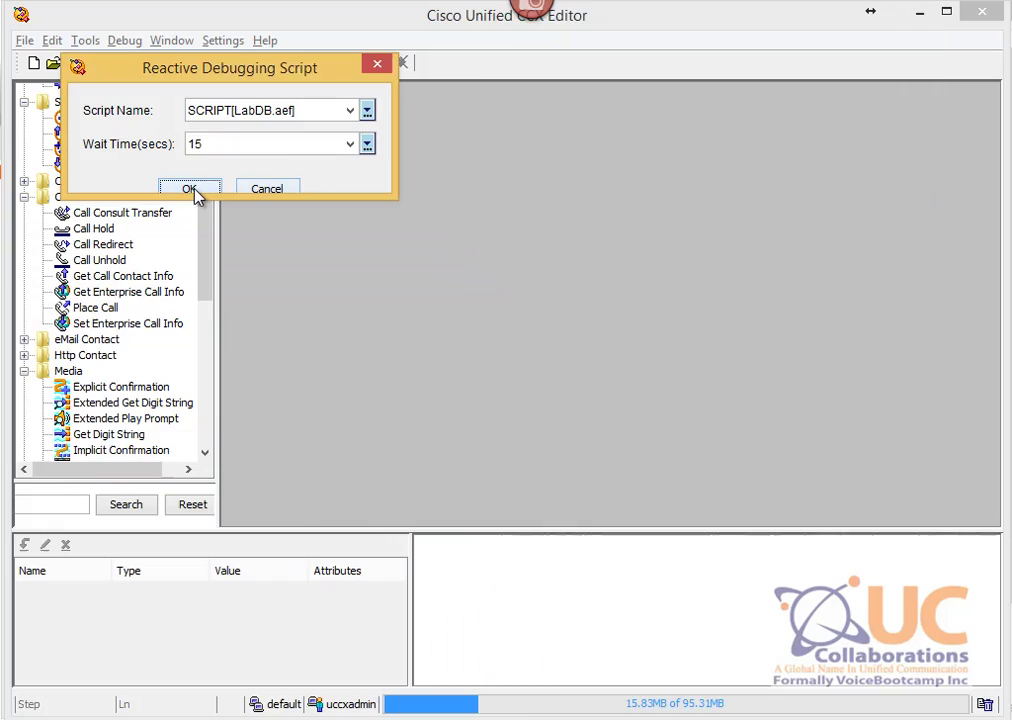
click(193, 190)
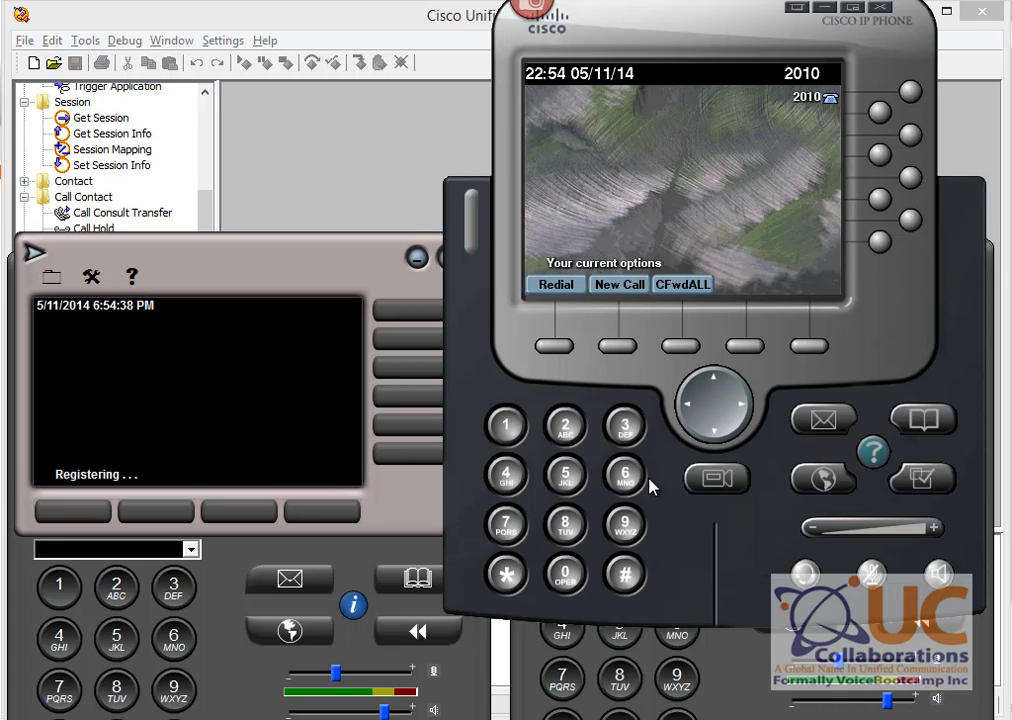
click(385, 212)
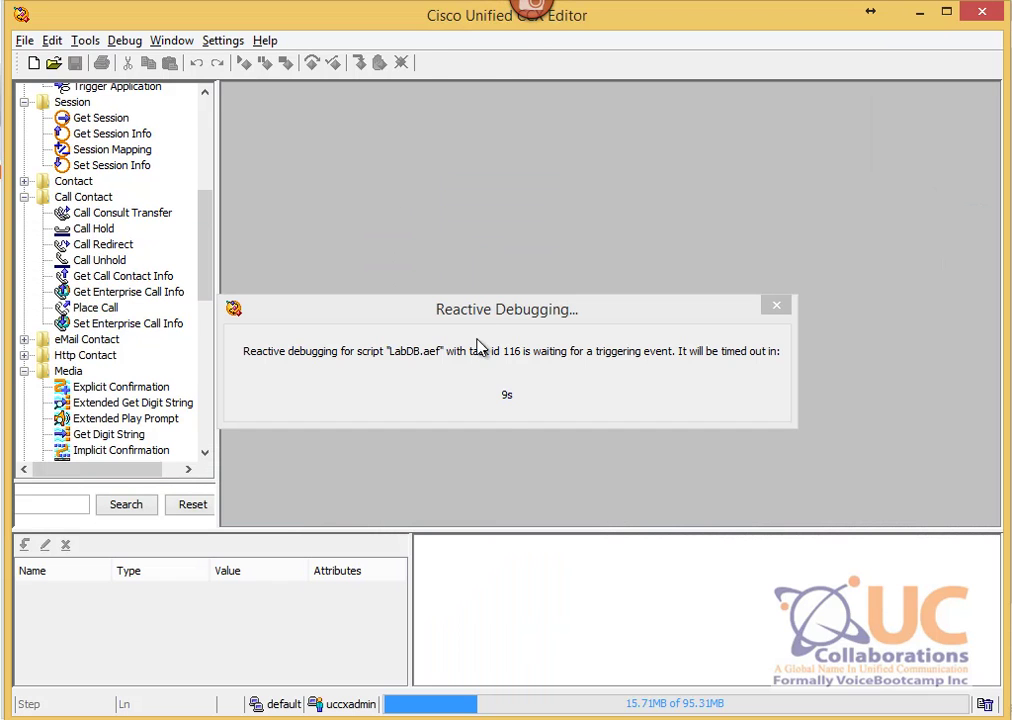
Step: Redial 2300 from phone 2010 to trigger the debugged LabDB.aef script
click(893, 718)
click(860, 718)
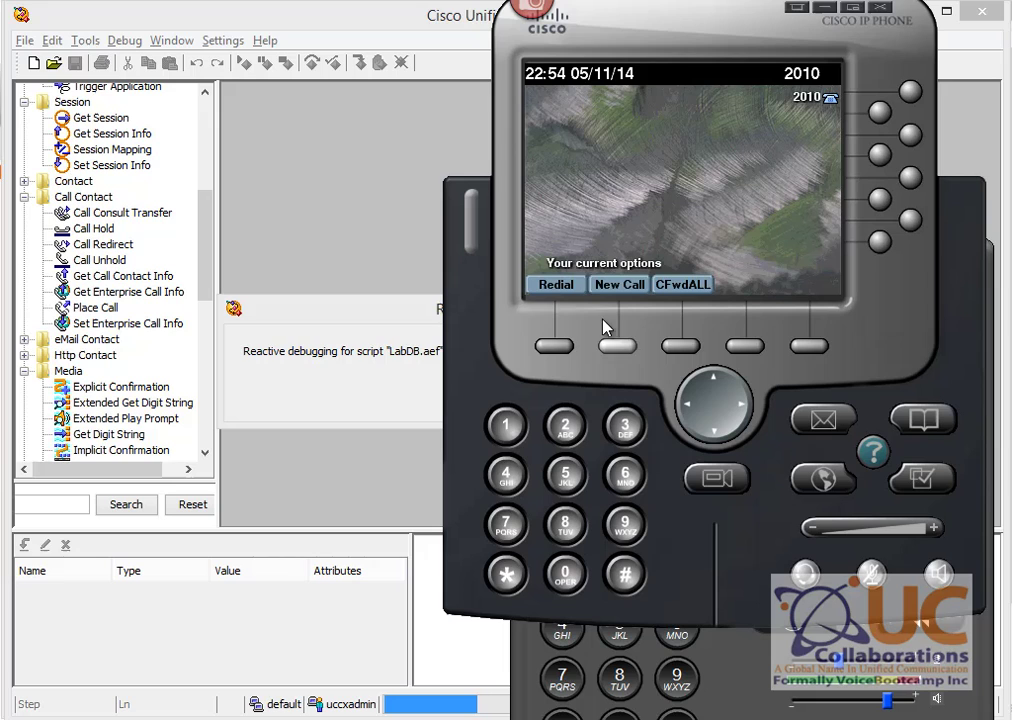
click(557, 287)
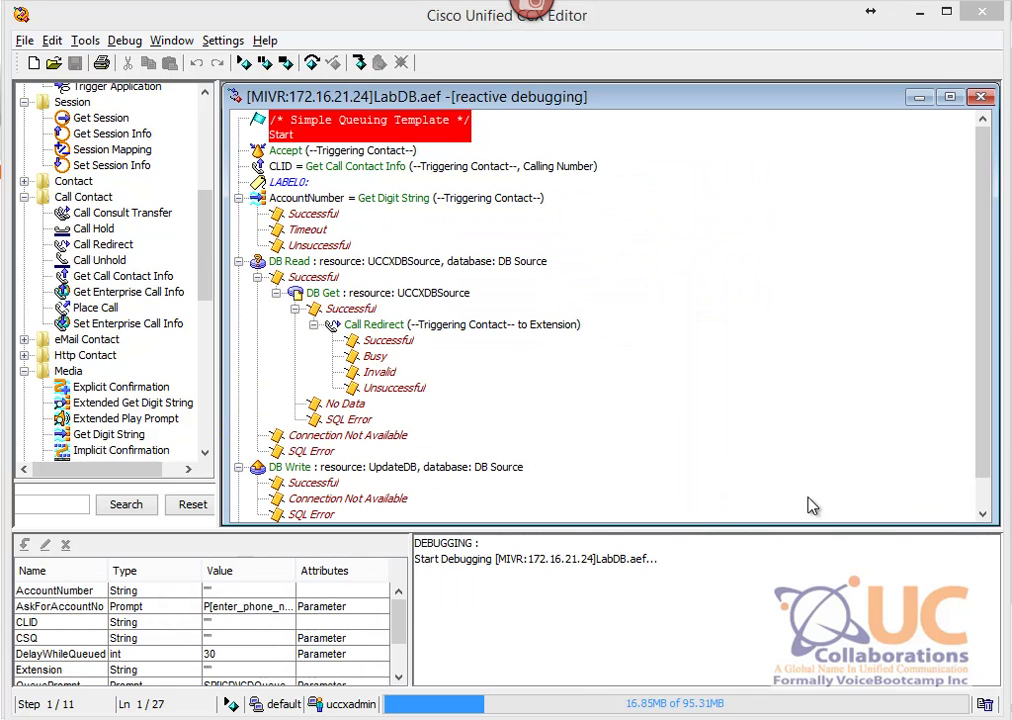
click(890, 718)
click(864, 718)
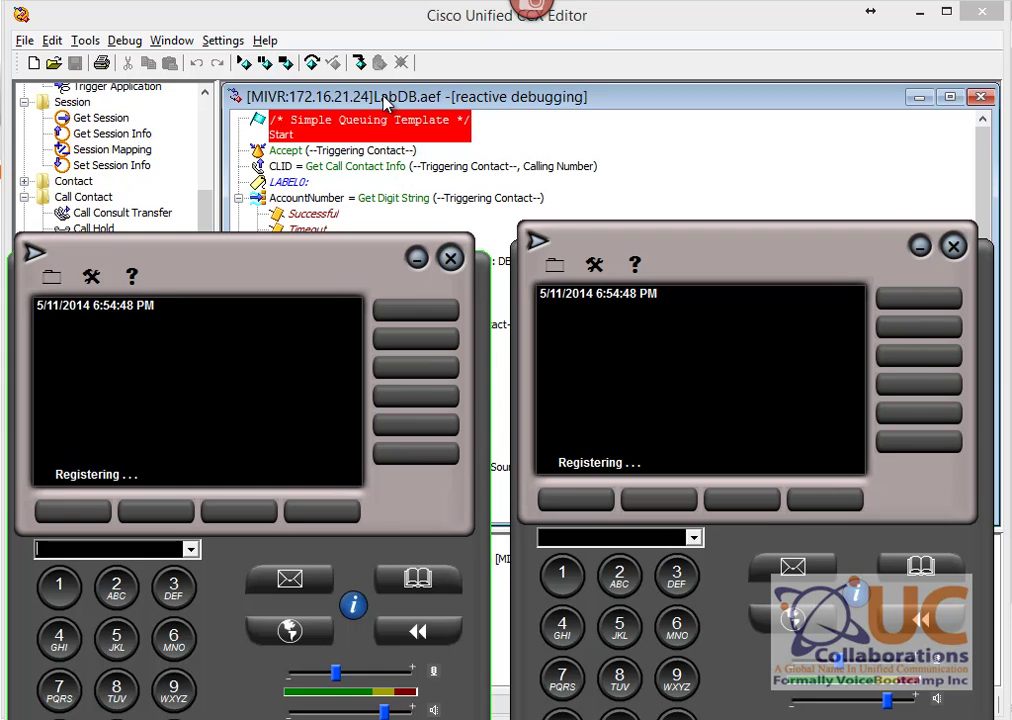
click(308, 84)
Step: Step through to the account prompt, enter the account number and #, then hang up
click(245, 68)
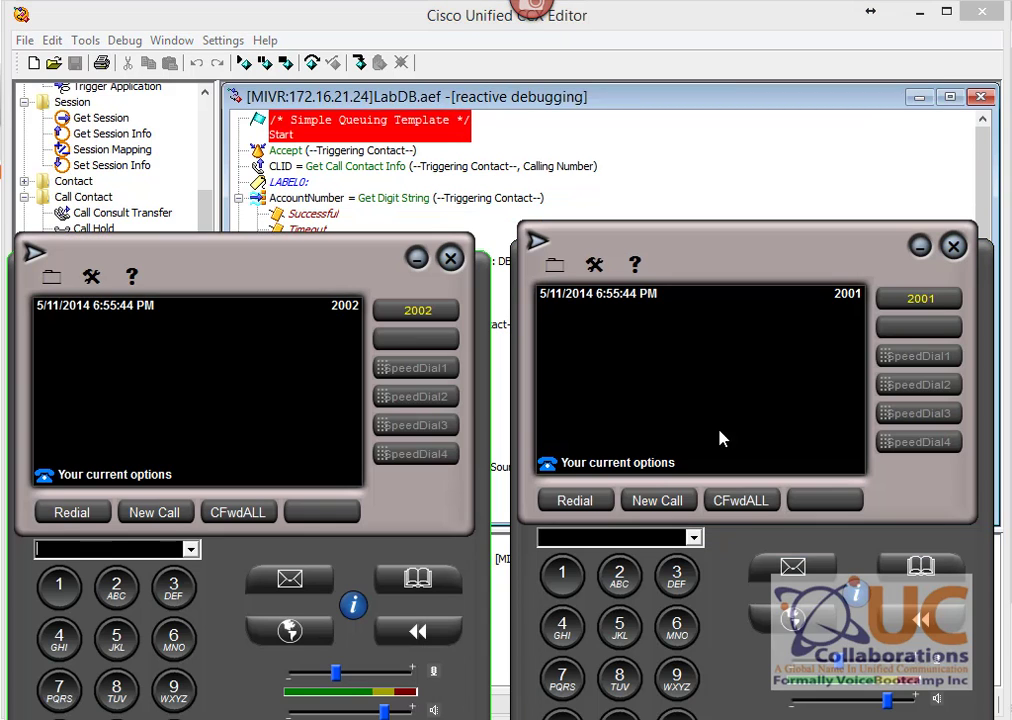
click(243, 63)
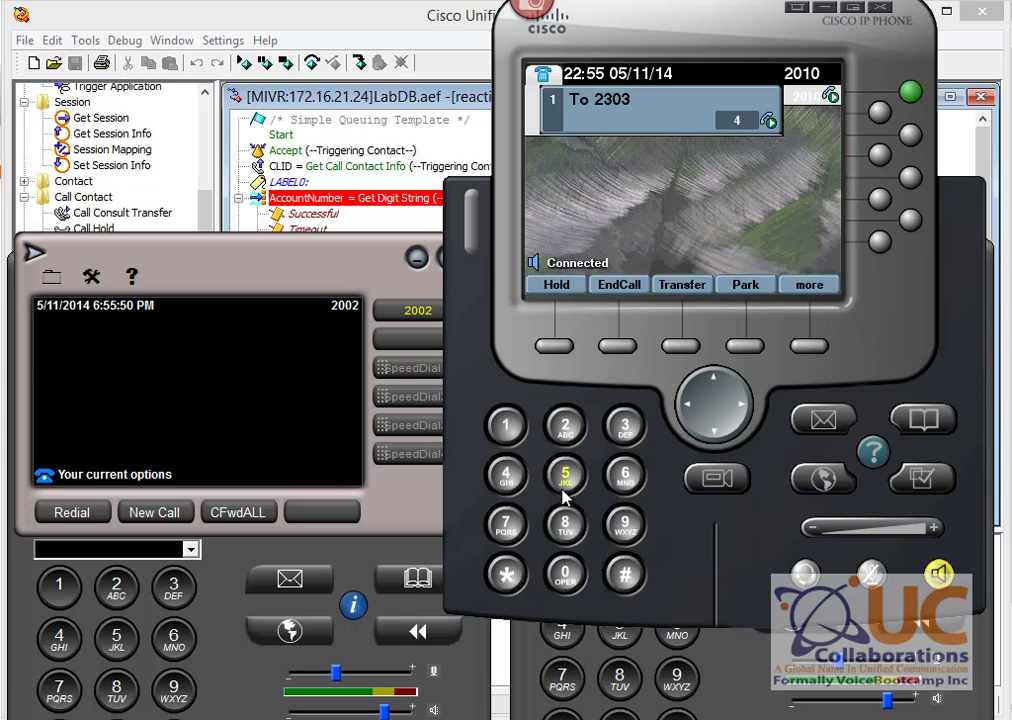
click(505, 528)
click(625, 573)
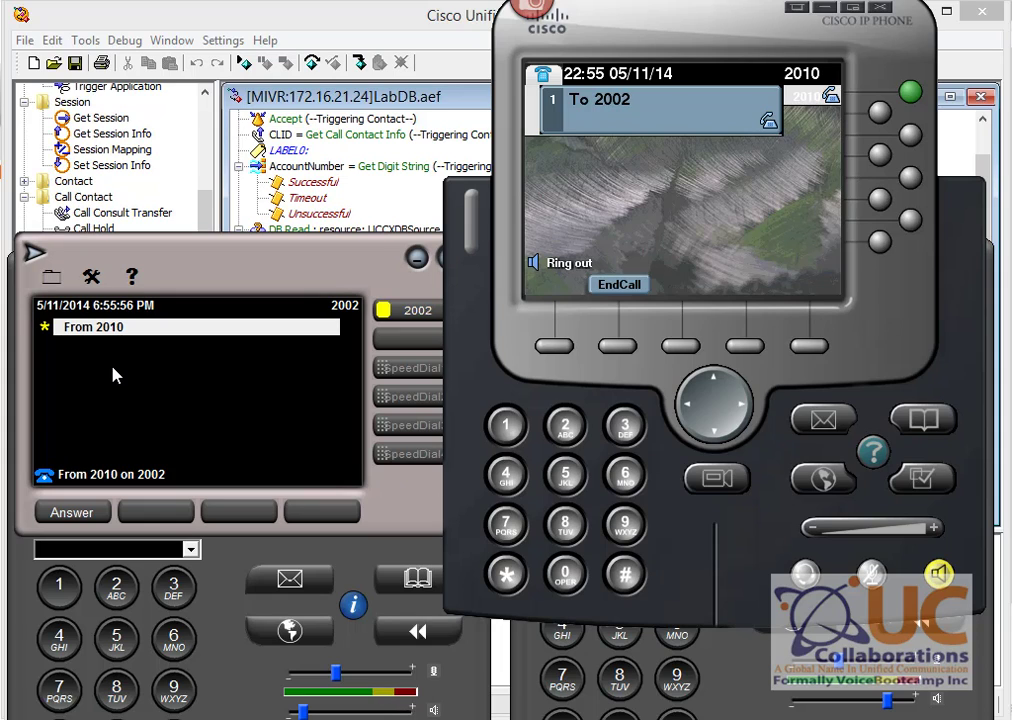
click(620, 286)
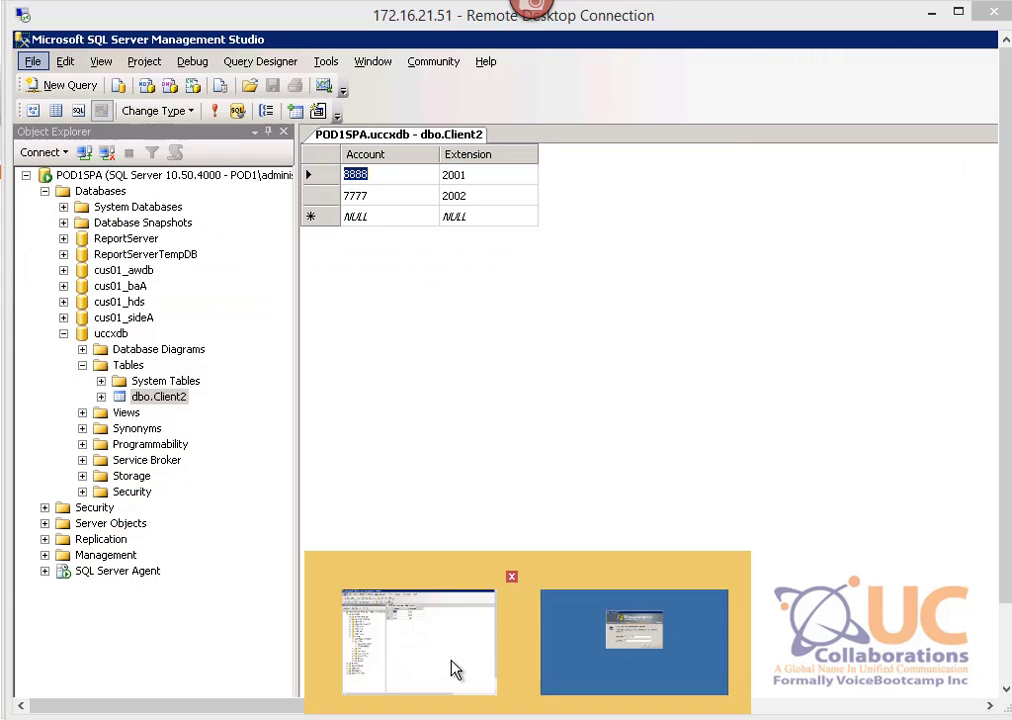
click(452, 669)
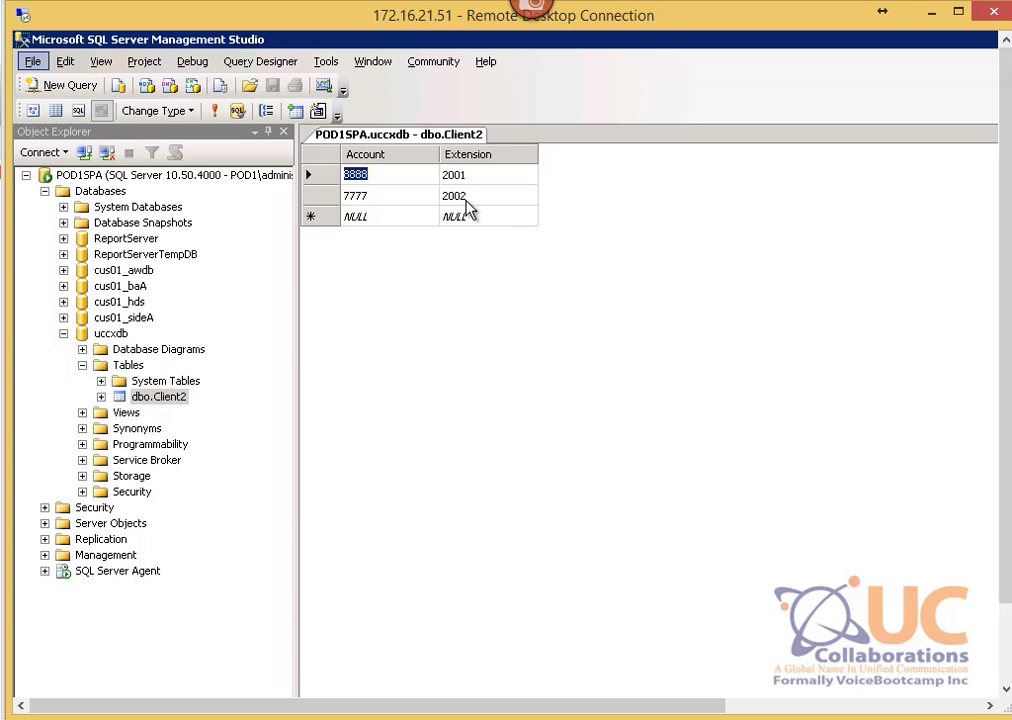
Step: Reload dbo.Client2's rows to confirm account 8888's Extension now reads 2010
right_click(190, 403)
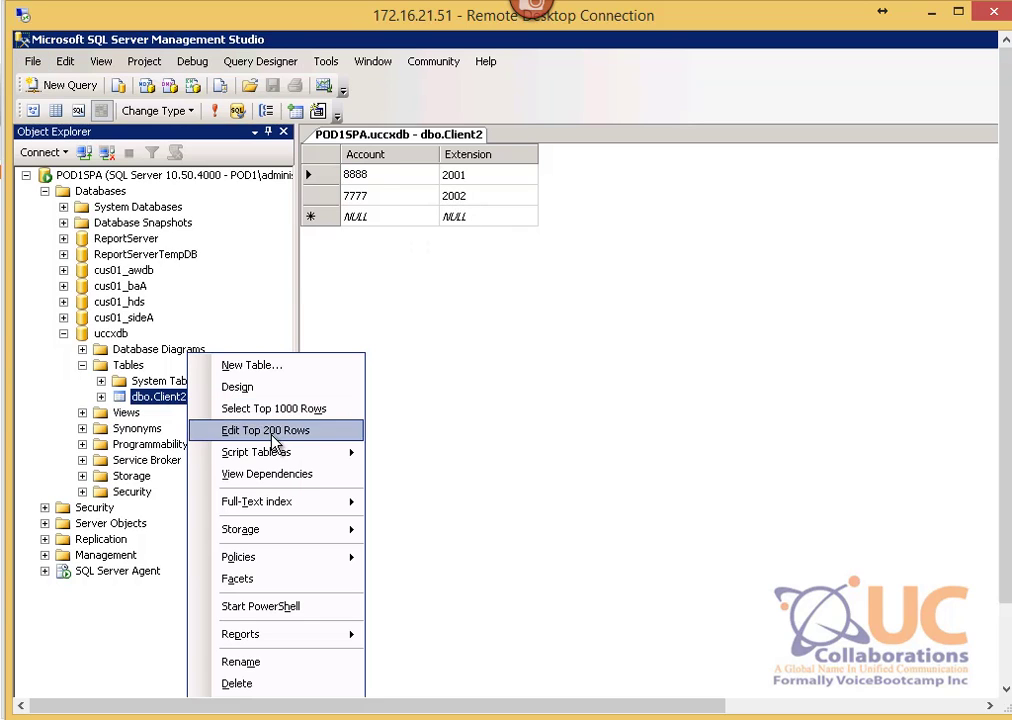
click(479, 141)
right_click(480, 141)
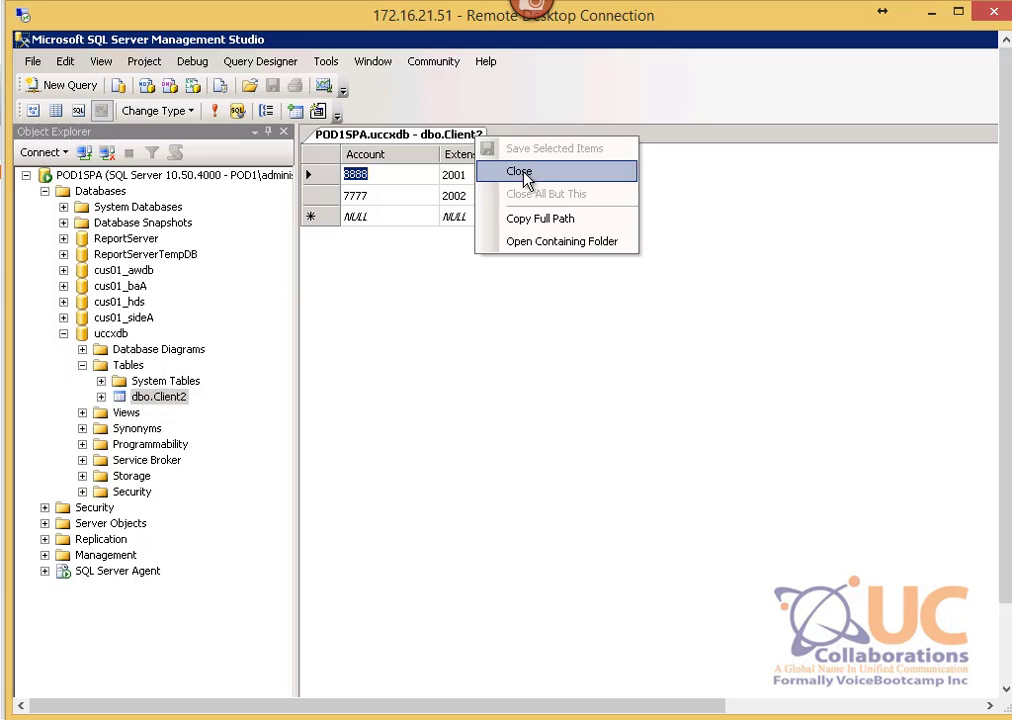
click(520, 171)
right_click(163, 378)
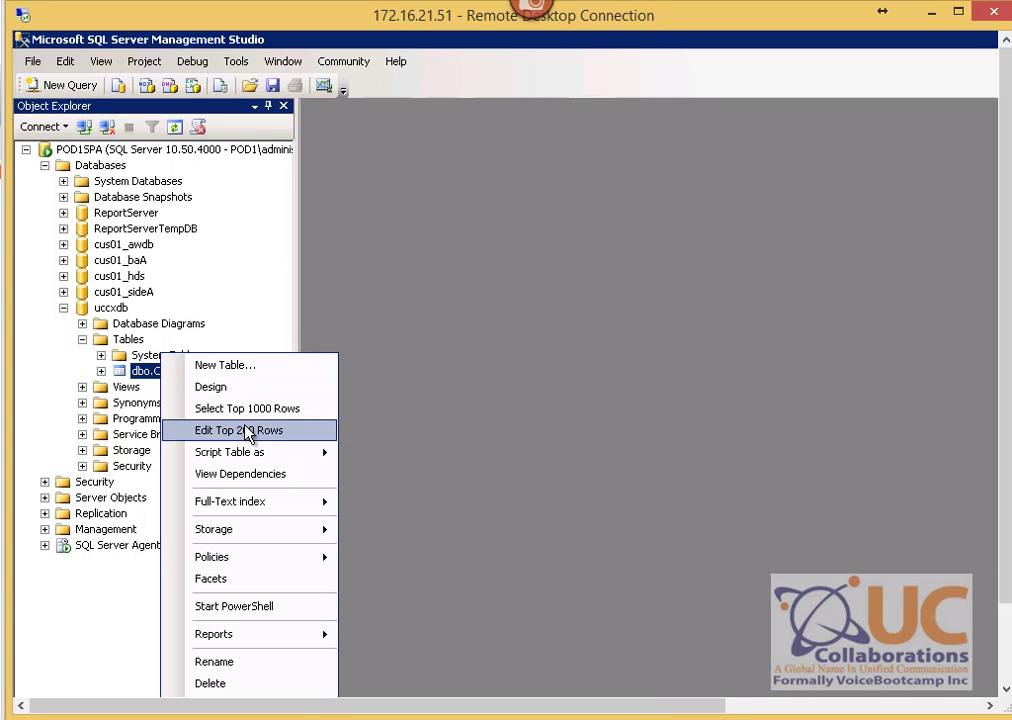
click(248, 431)
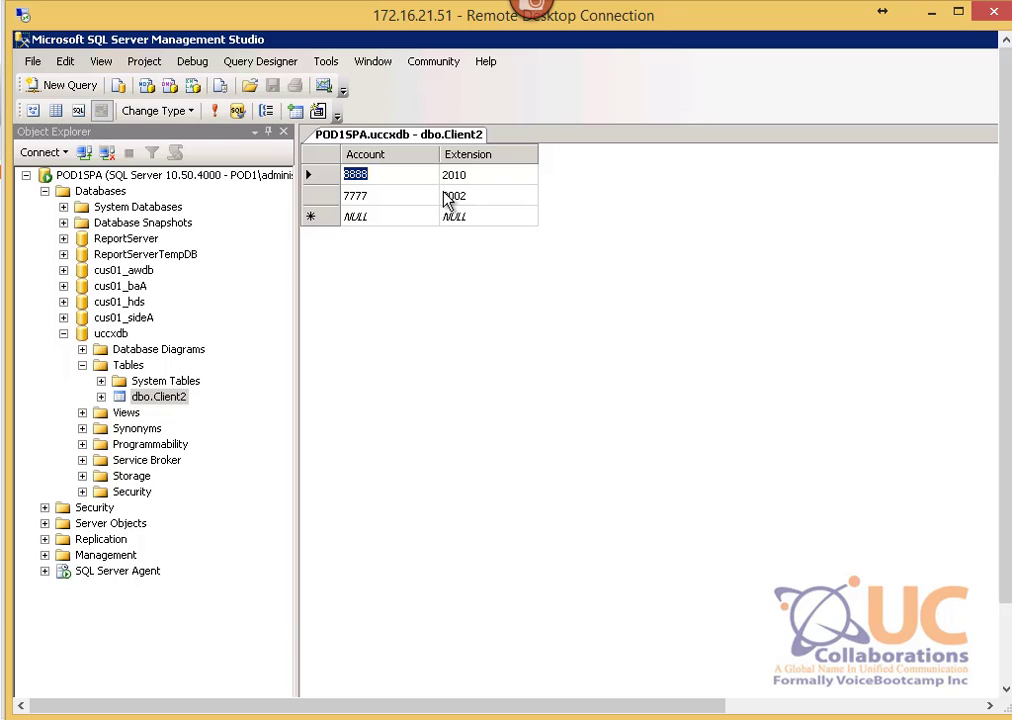
mouse_move(754, 719)
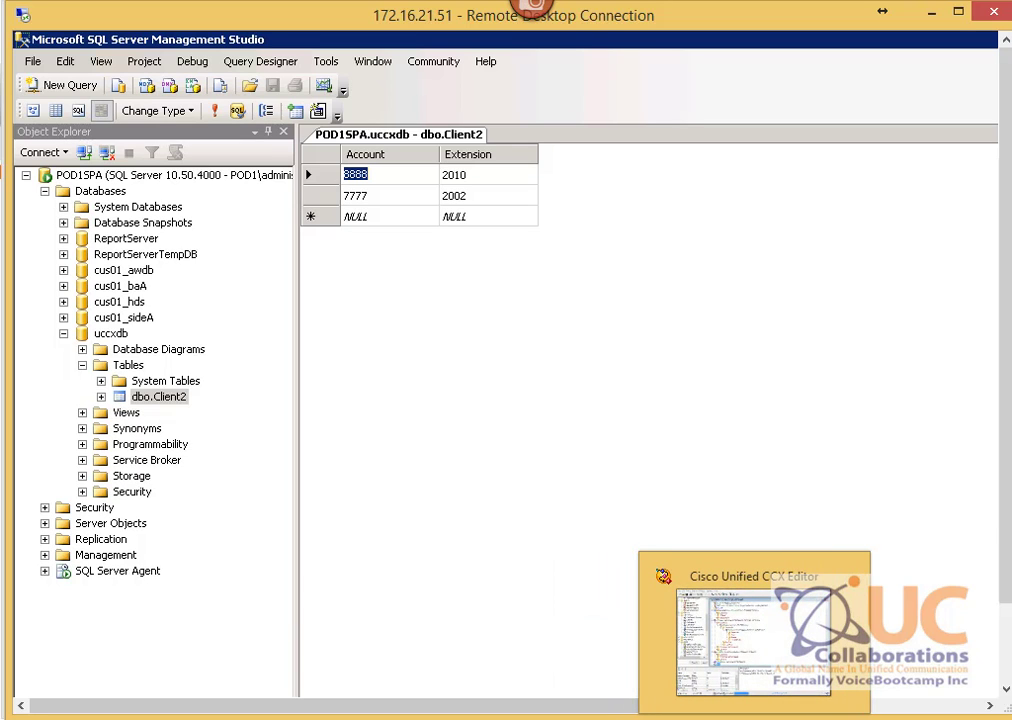
click(754, 719)
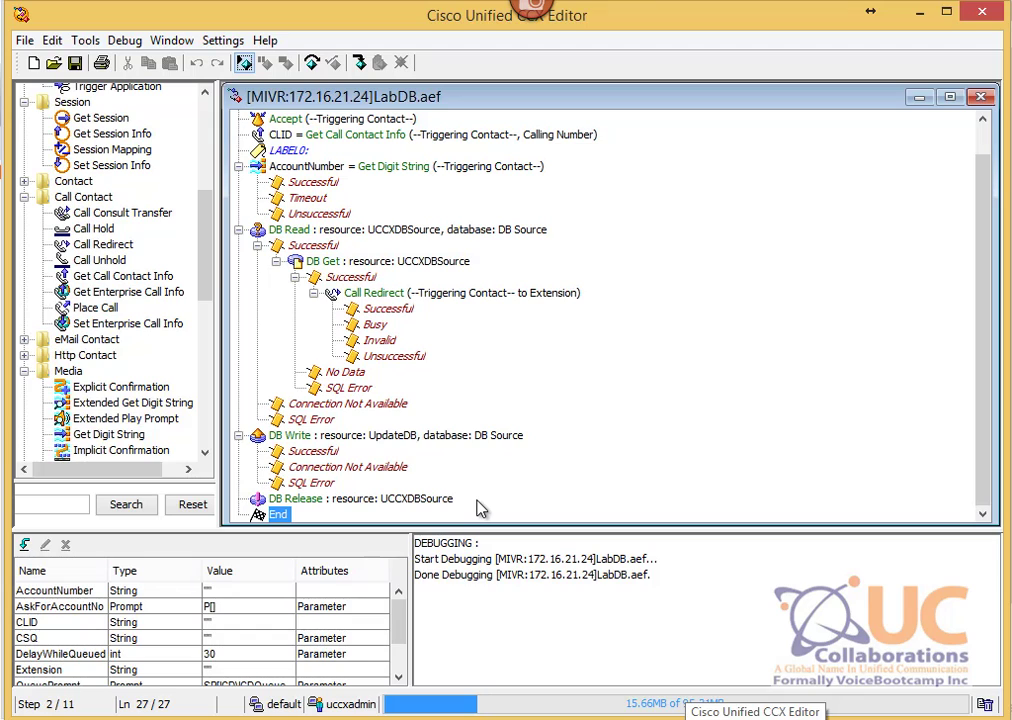
Step: Replace the fixed '8888' with $AccountNumber in DB Write's SQL WHERE clause and apply it
click(96, 593)
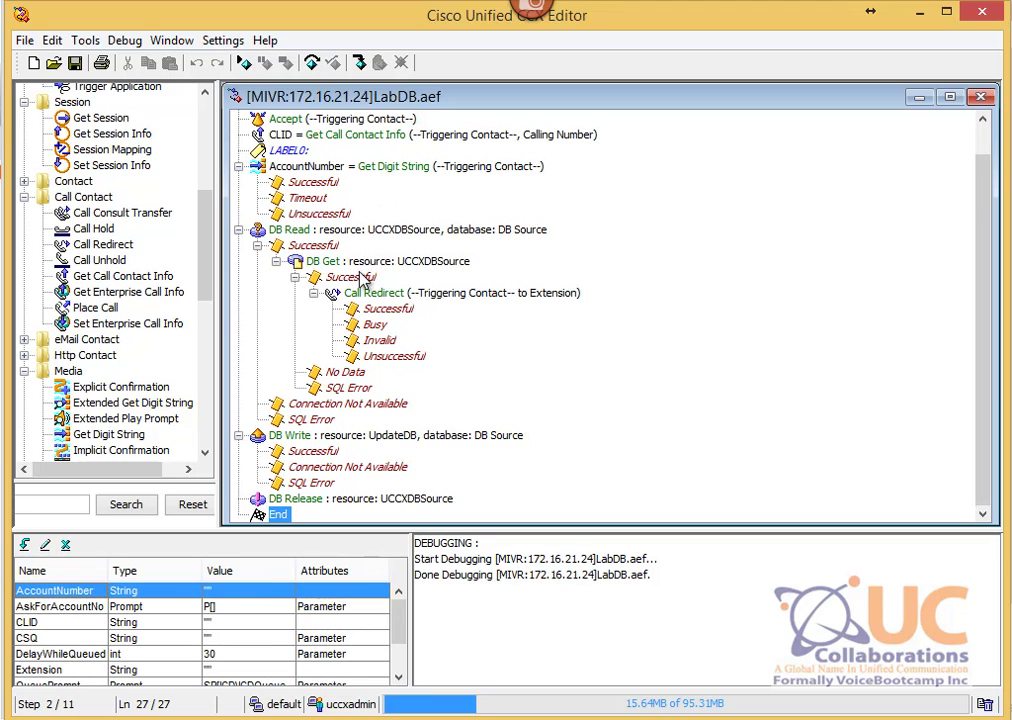
click(402, 435)
right_click(402, 435)
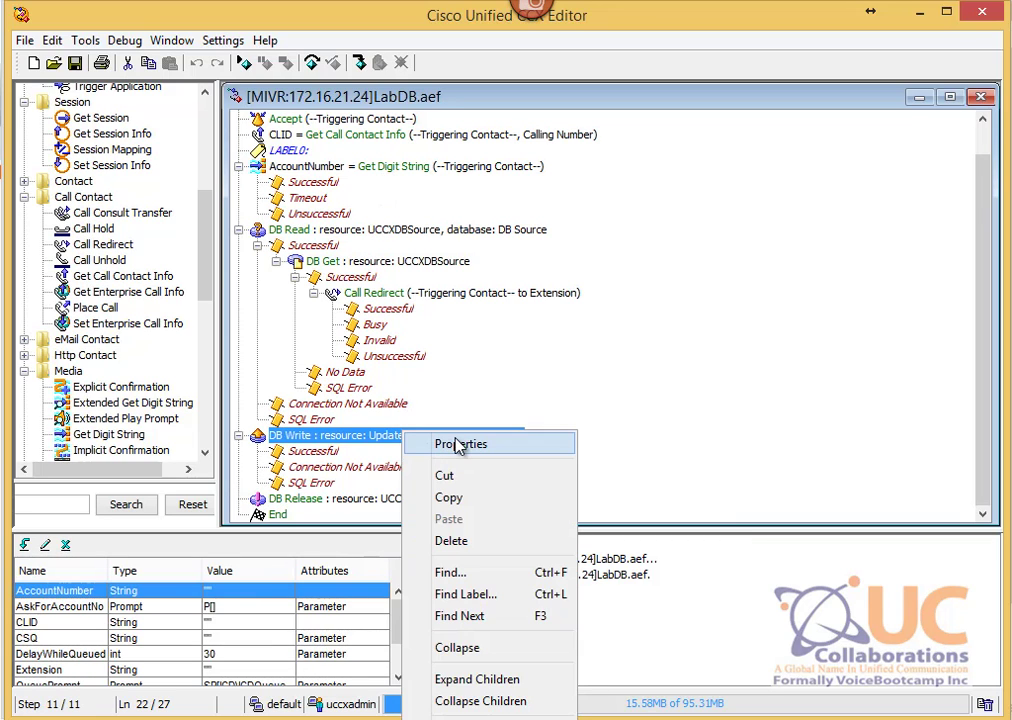
click(458, 444)
click(163, 163)
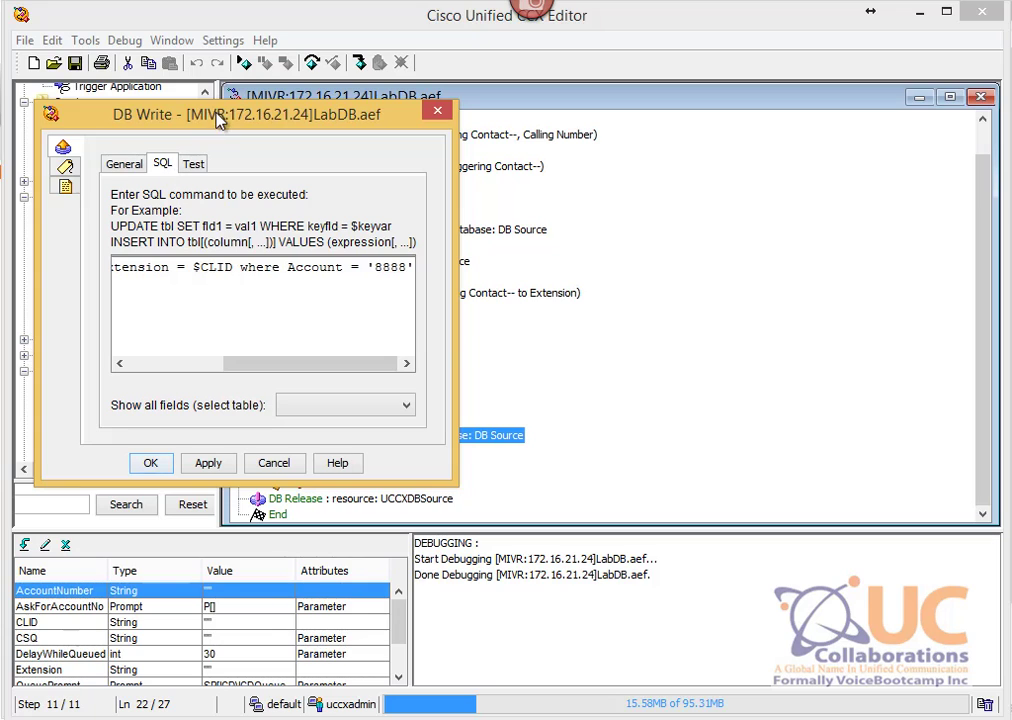
drag(217, 113, 460, 142)
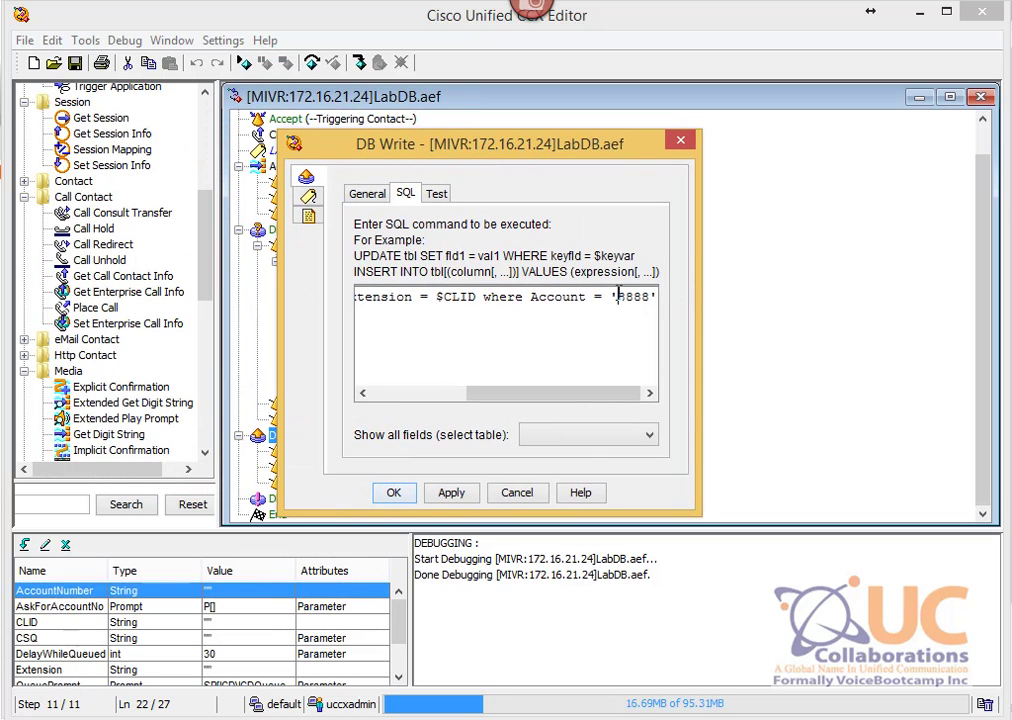
double_click(622, 297)
click(648, 309)
drag(611, 297, 655, 297)
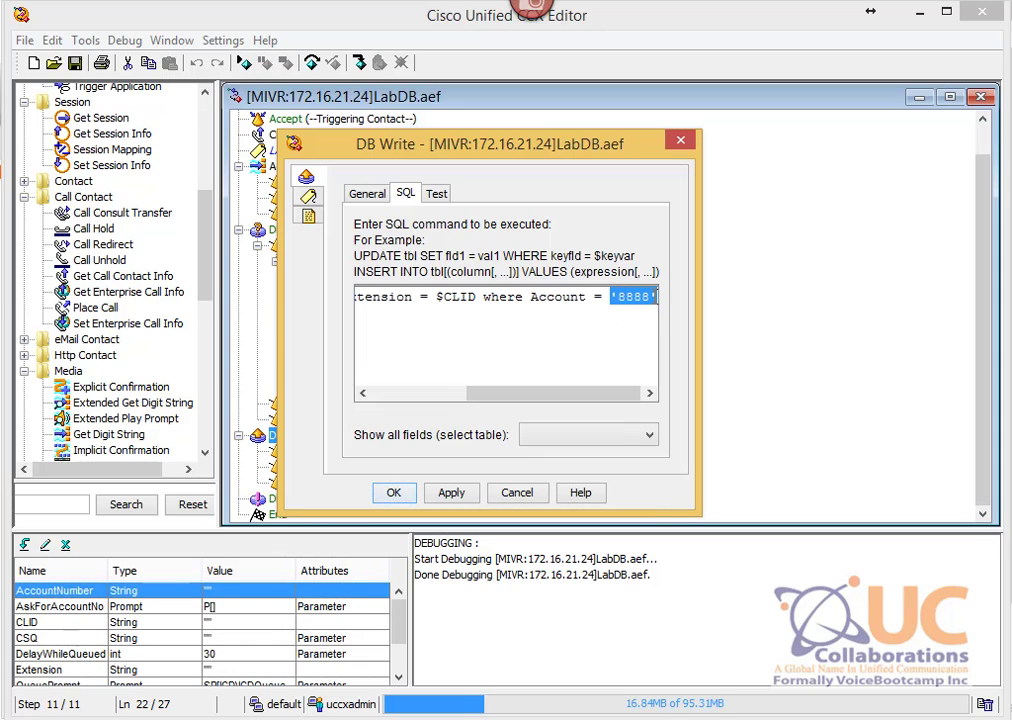
text($)
text(AccountN)
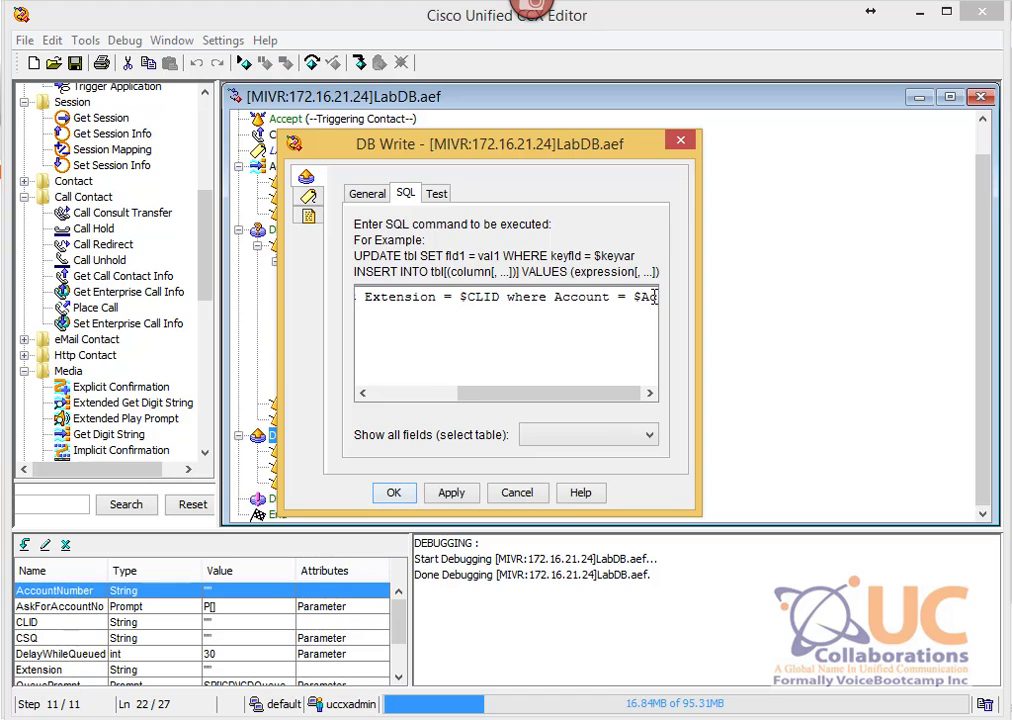
text(umber)
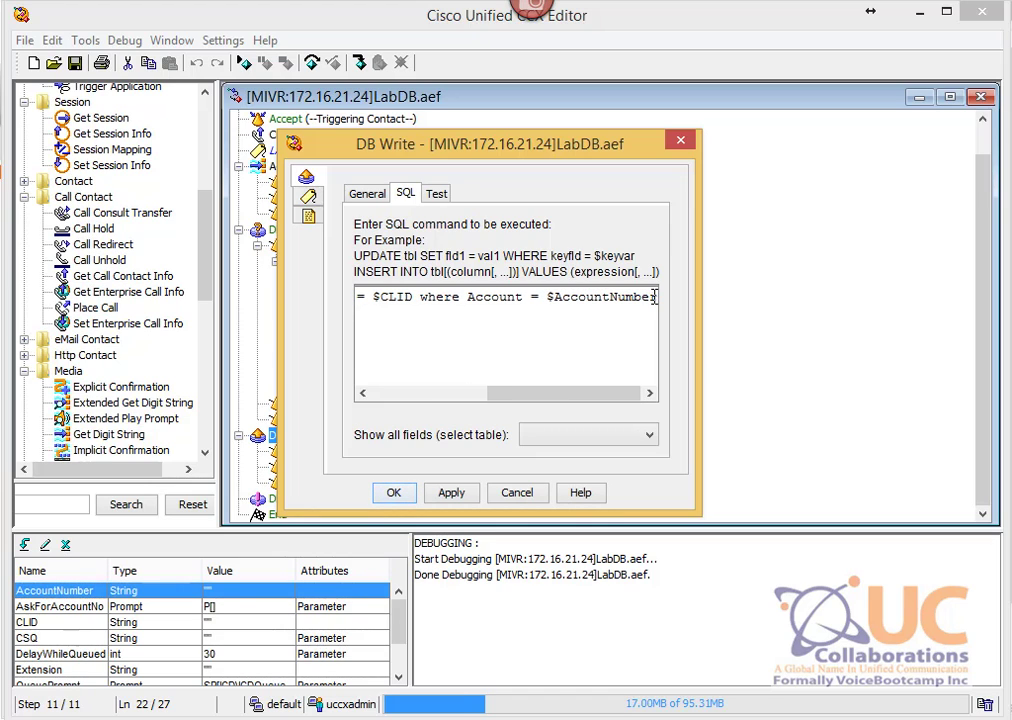
click(452, 492)
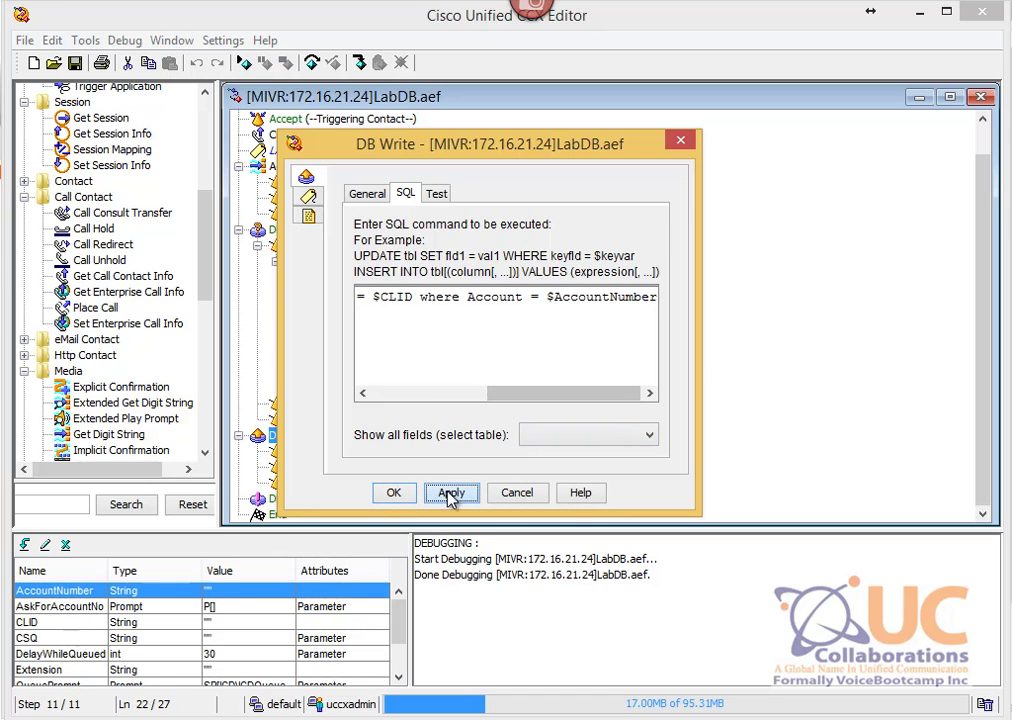
click(393, 492)
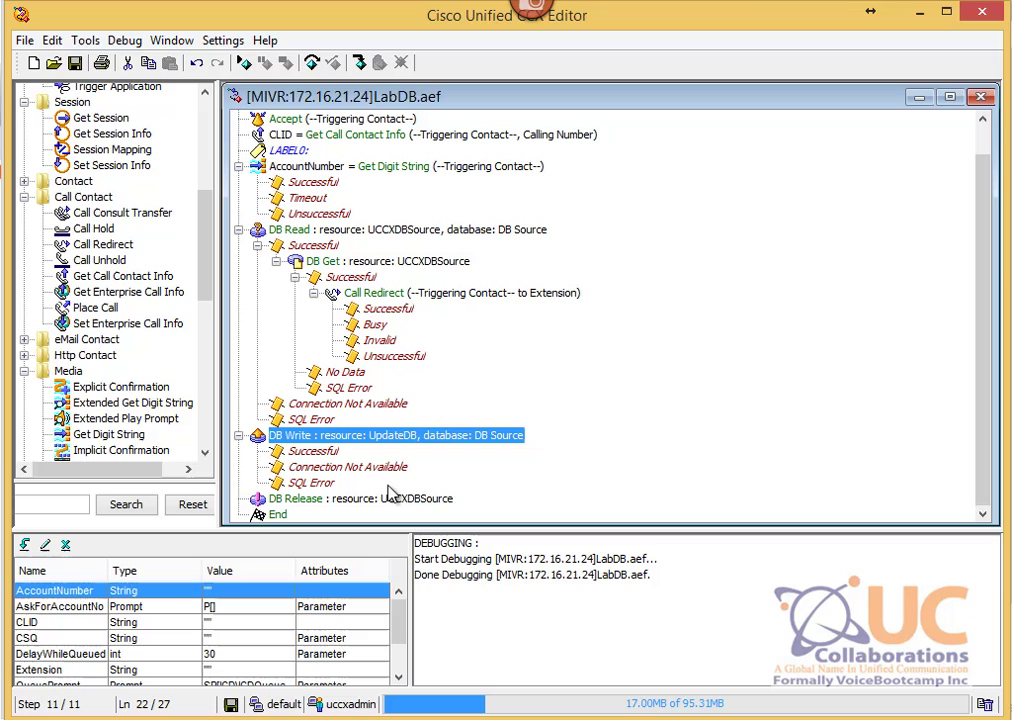
click(981, 96)
Step: Save and close the script, then start reactive debugging of LabDB.aef with a 15-second wait
click(427, 393)
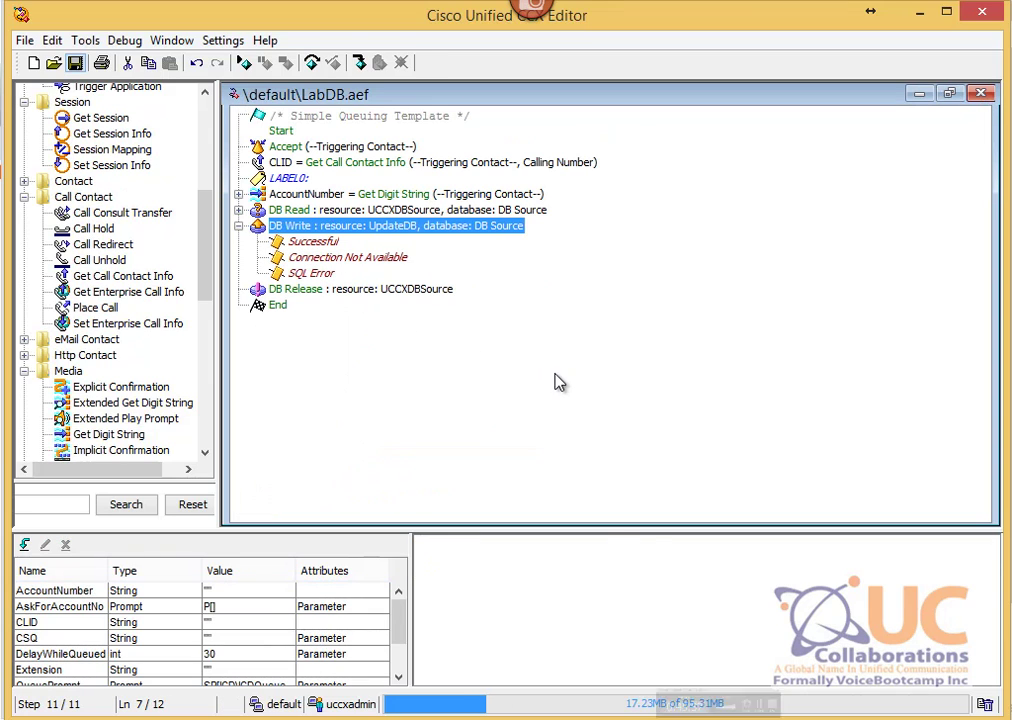
click(980, 94)
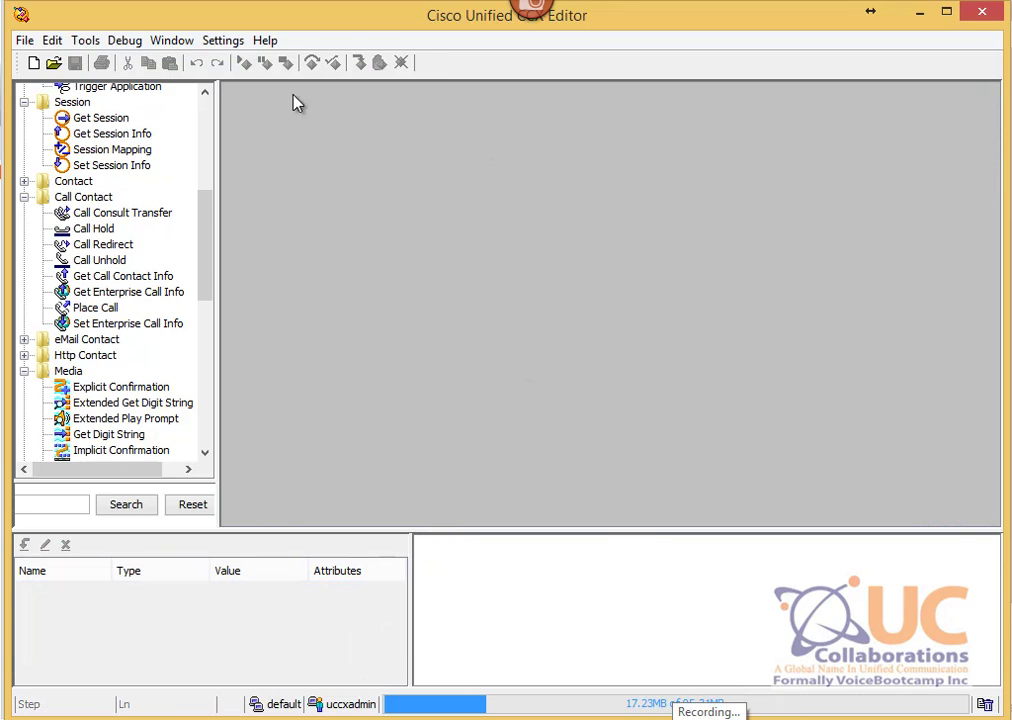
click(124, 40)
click(282, 267)
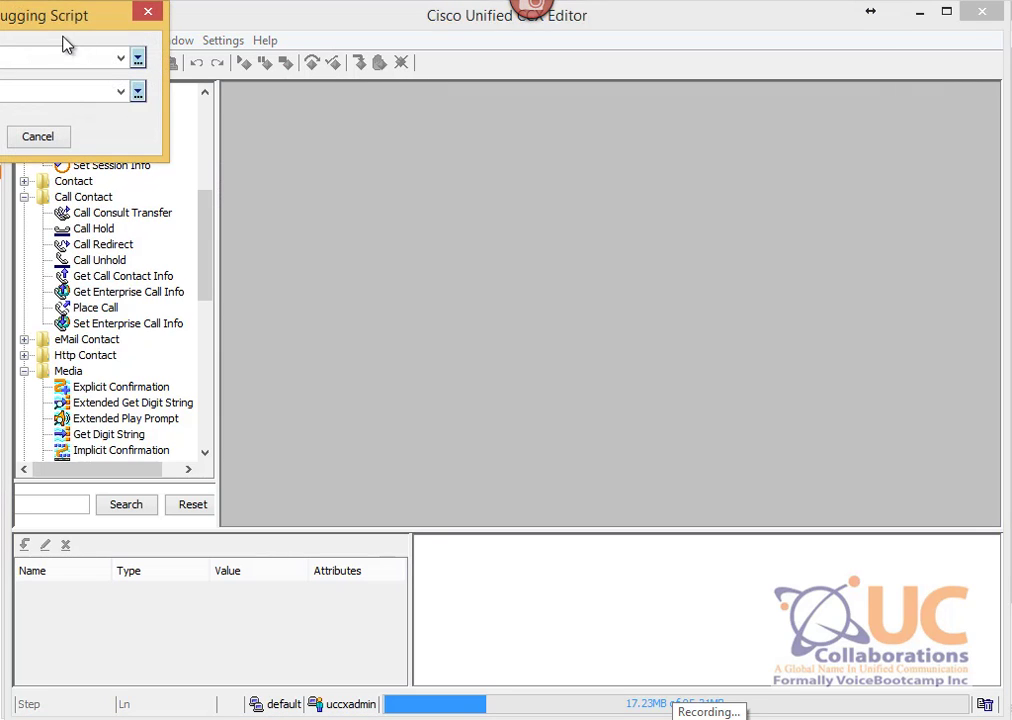
drag(62, 15, 359, 212)
click(418, 254)
click(430, 293)
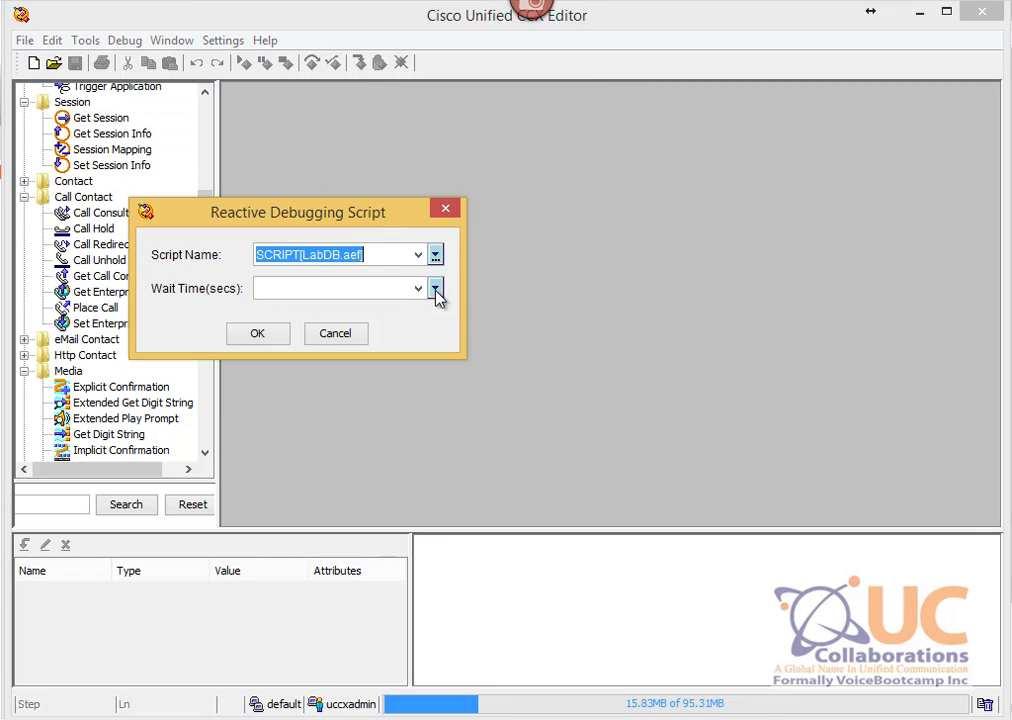
click(436, 289)
click(350, 347)
click(260, 335)
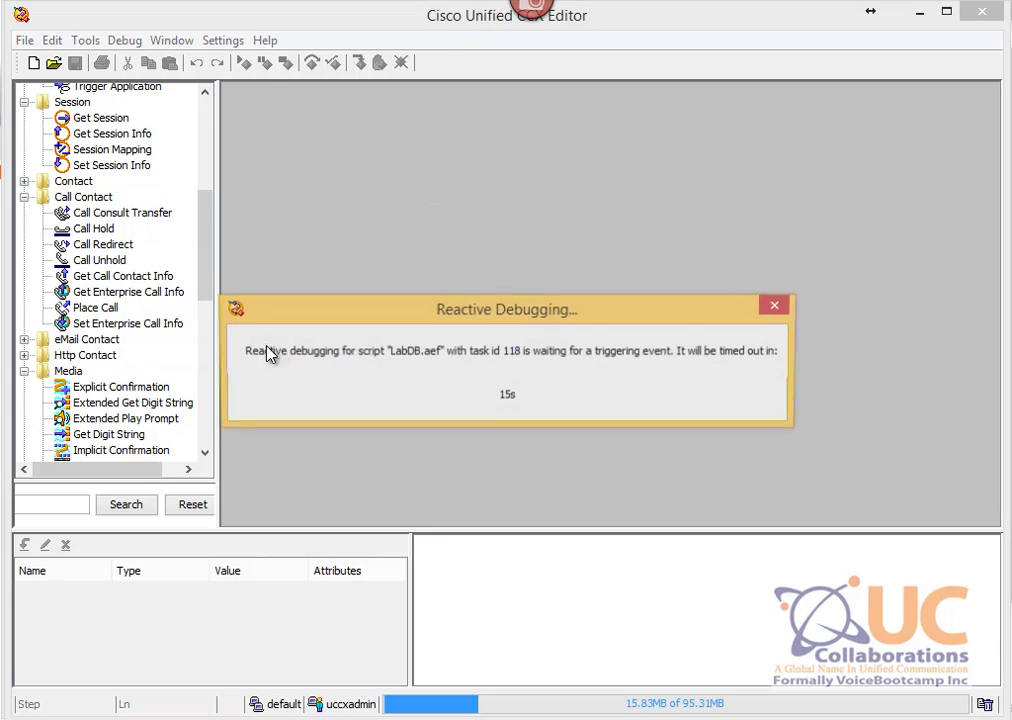
Step: Call the script's number again from phone 2010, send #, then end the call
click(833, 718)
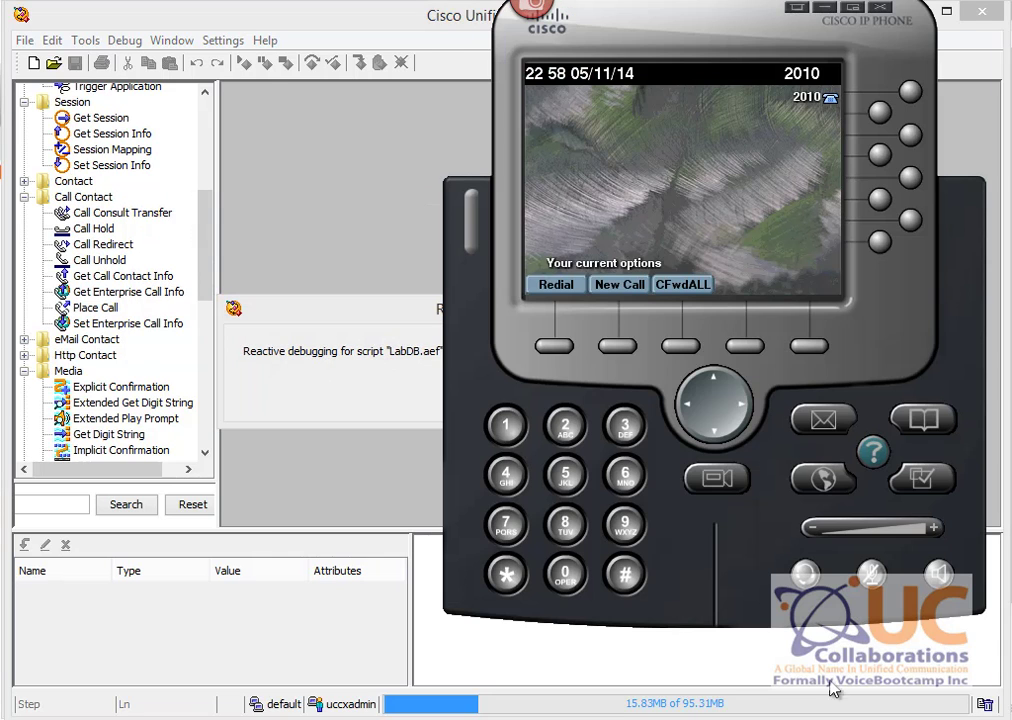
click(564, 294)
key(alt+Tab)
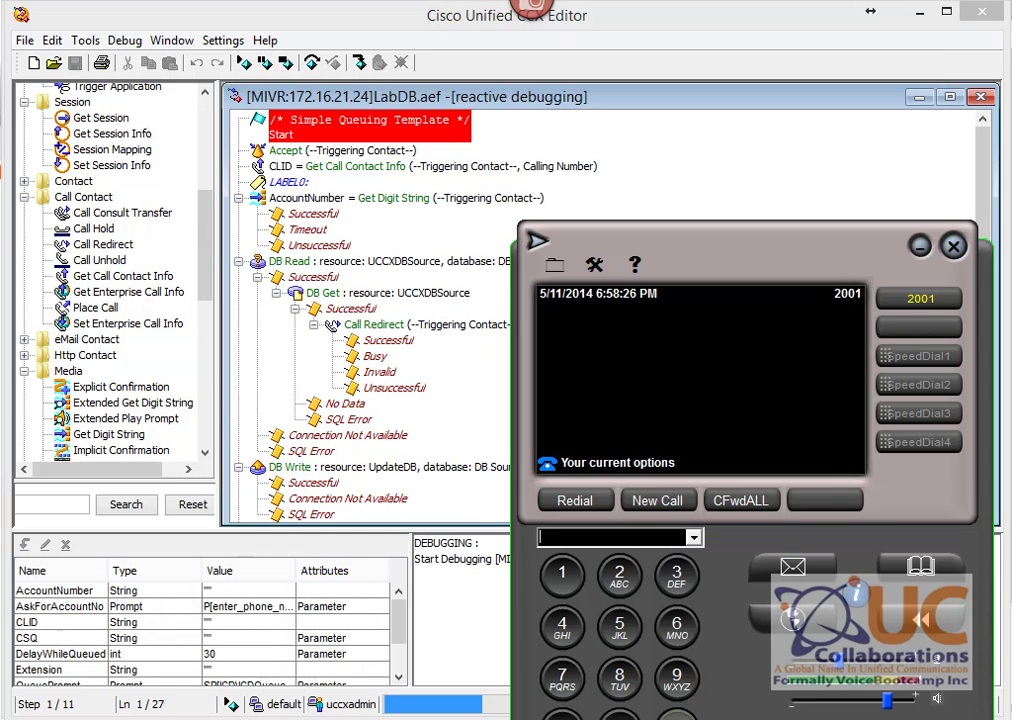
text(#)
key(alt+Tab)
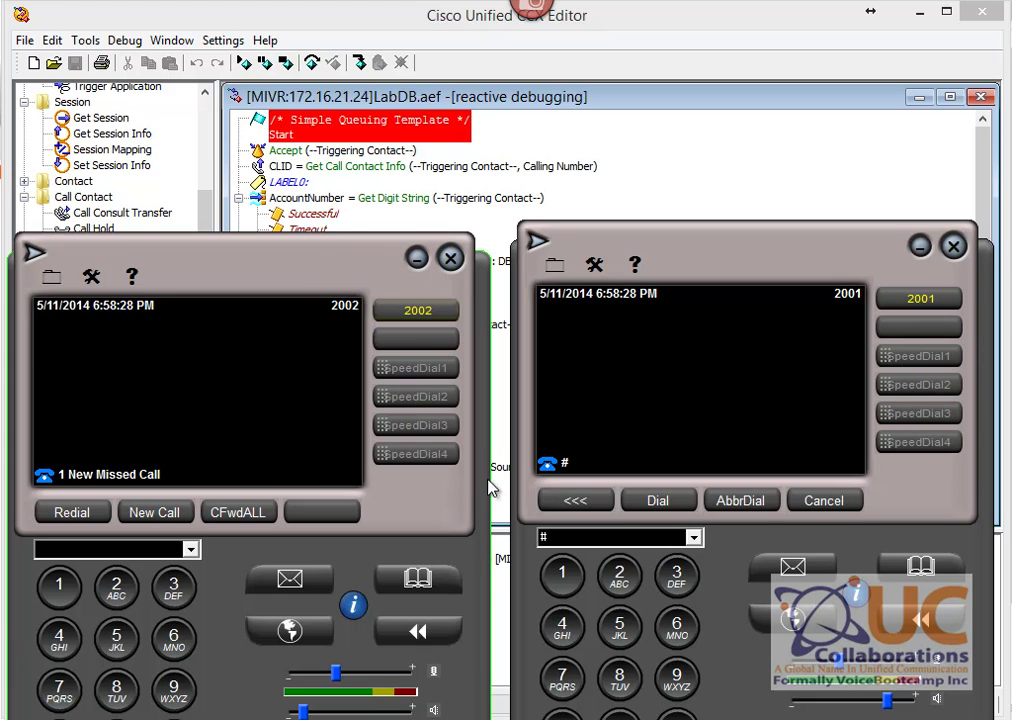
click(827, 718)
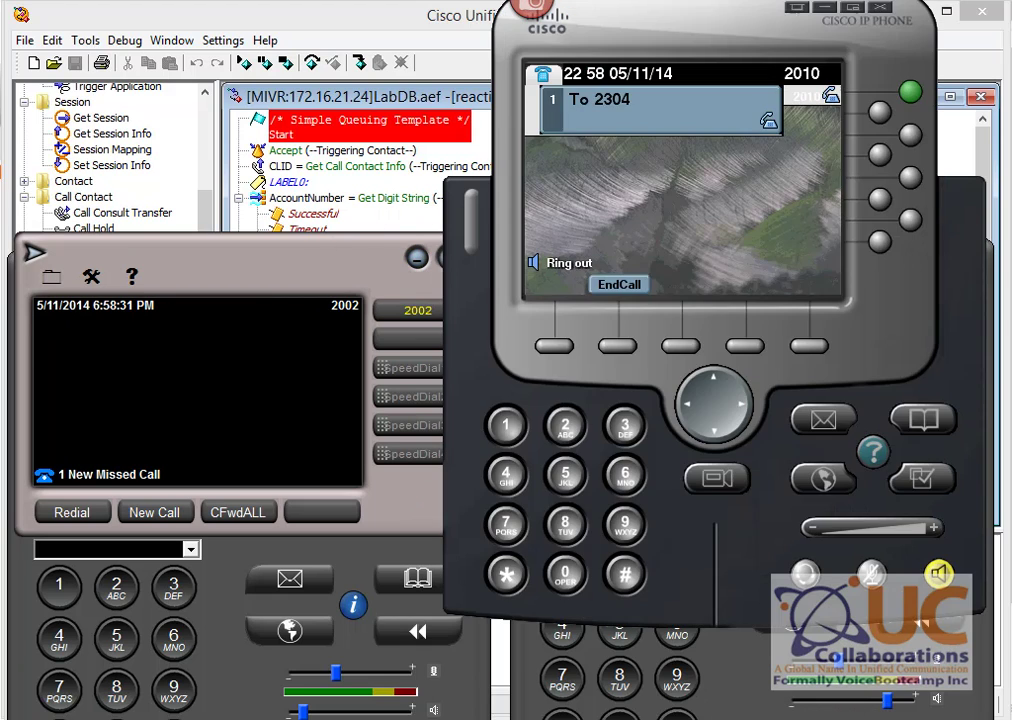
click(633, 286)
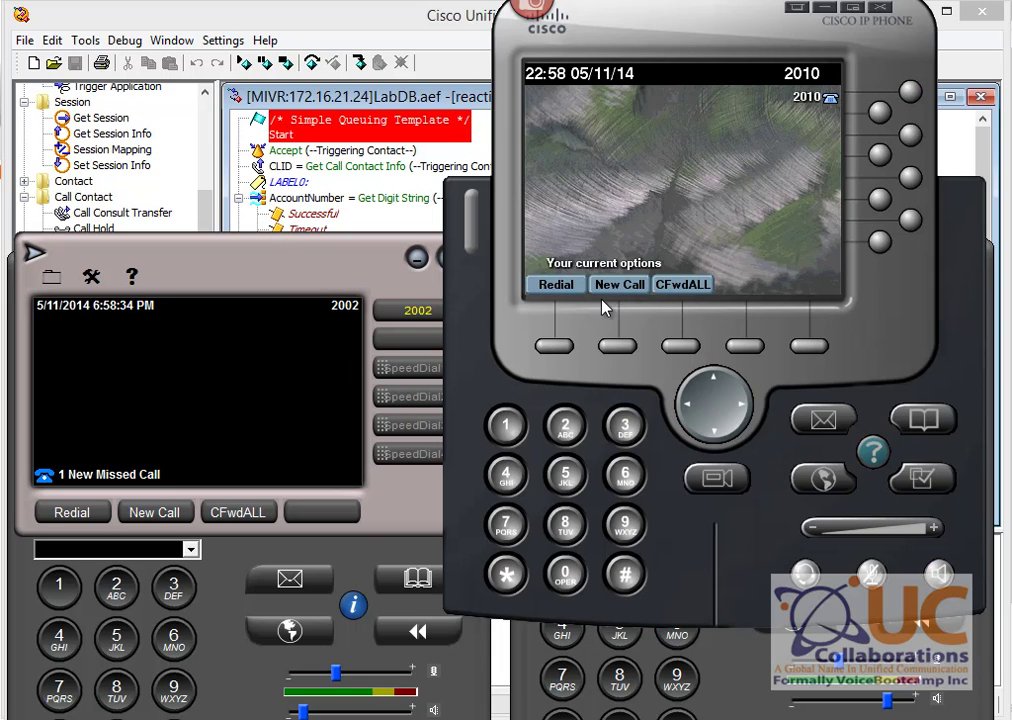
click(315, 200)
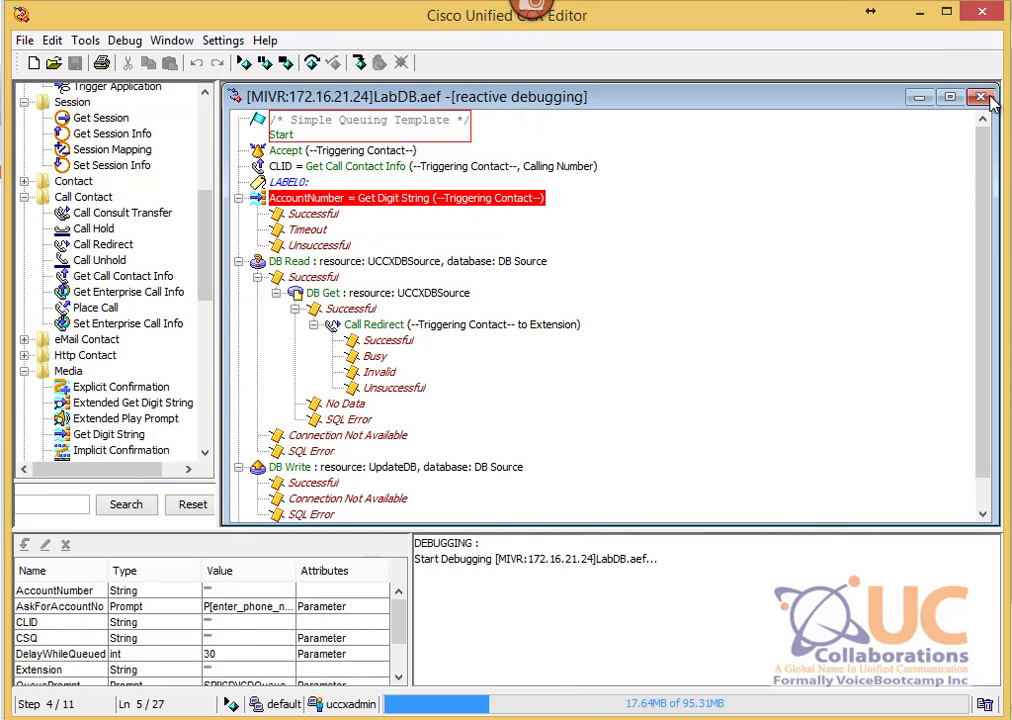
Step: End the debug session and set up reactive debugging again with SCRIPT[LabDB.aef] and a 15-second wait
click(982, 98)
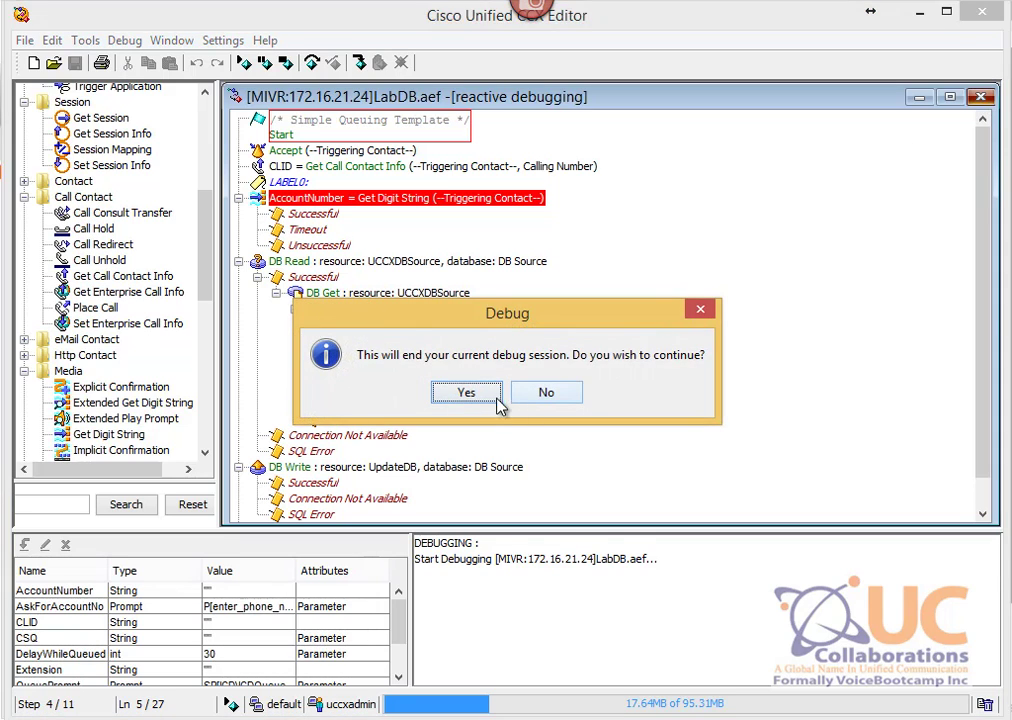
click(468, 395)
click(124, 40)
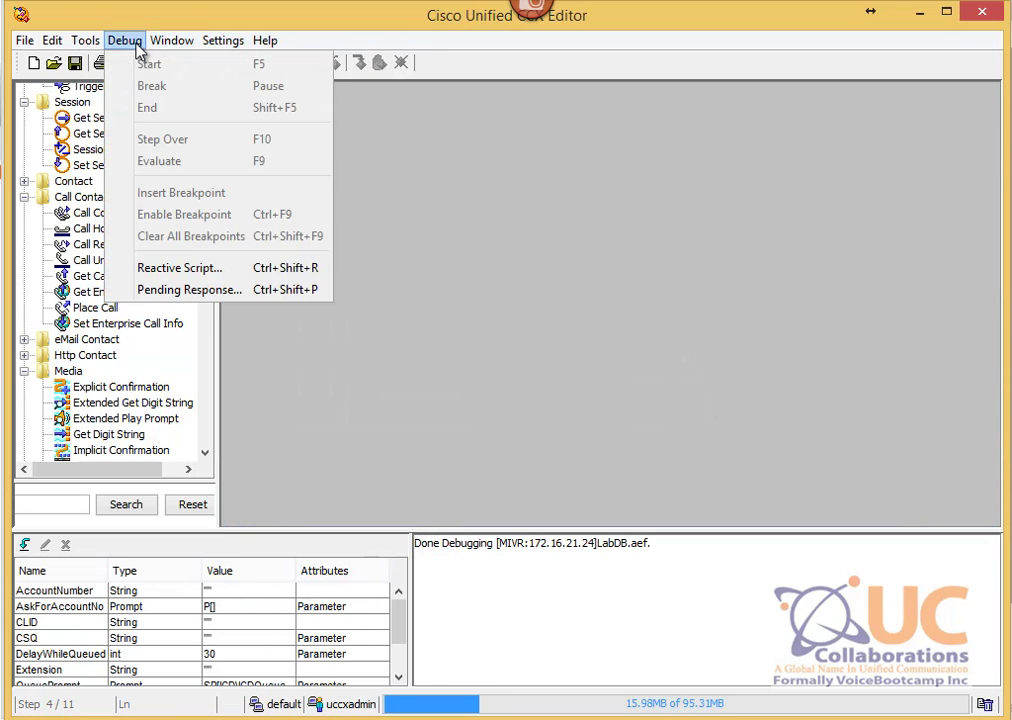
click(258, 275)
click(118, 58)
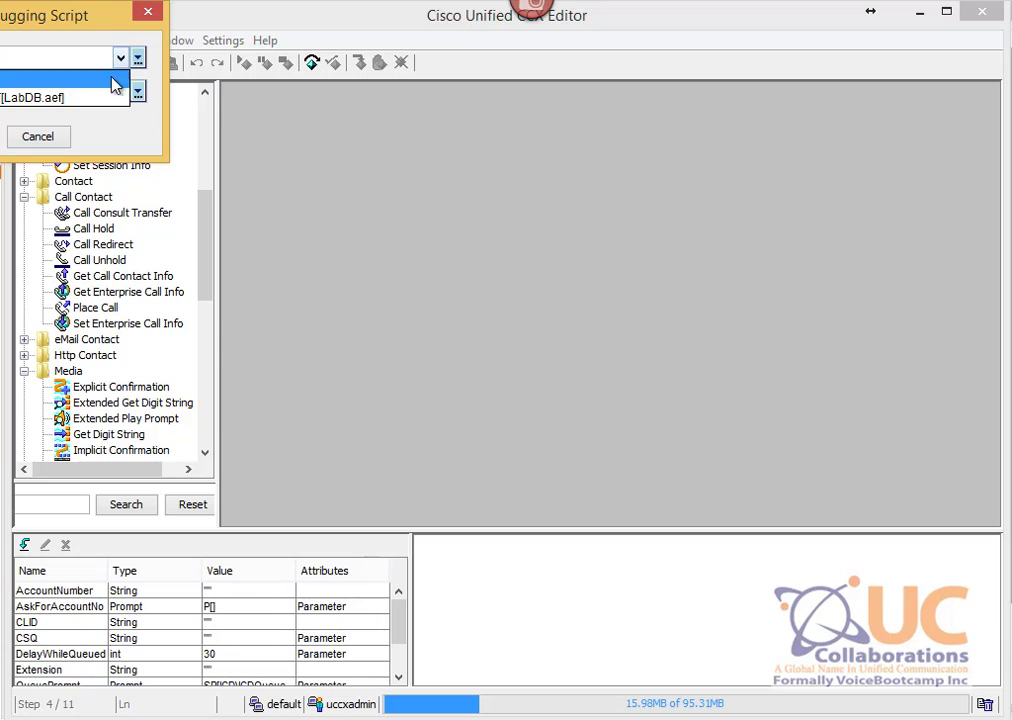
click(60, 90)
click(128, 92)
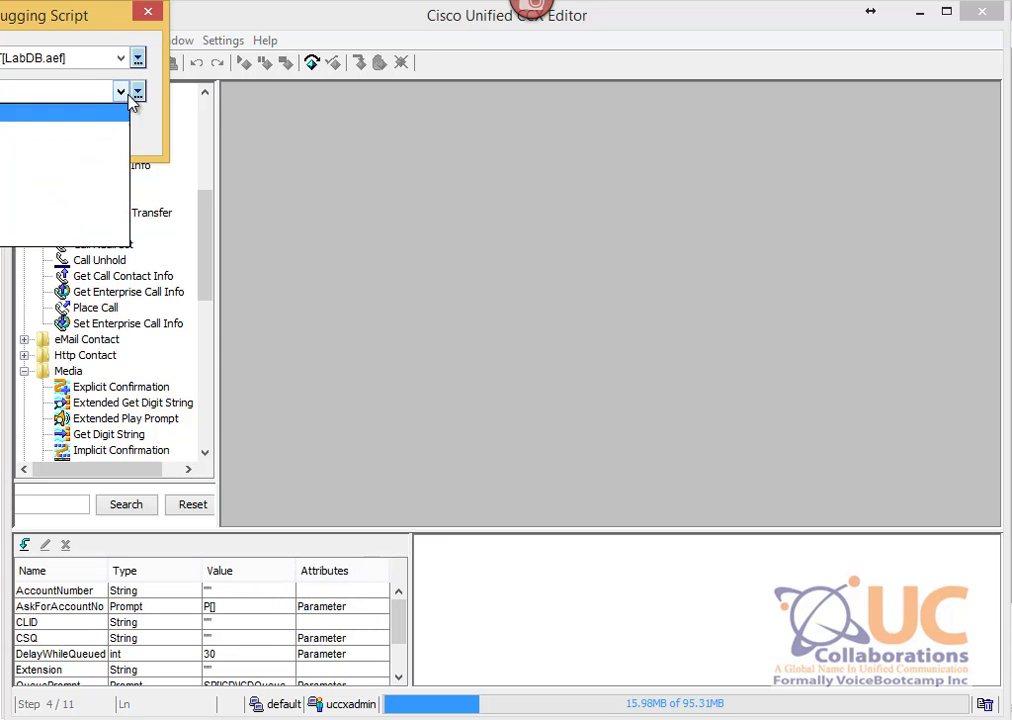
click(60, 166)
drag(48, 16, 438, 101)
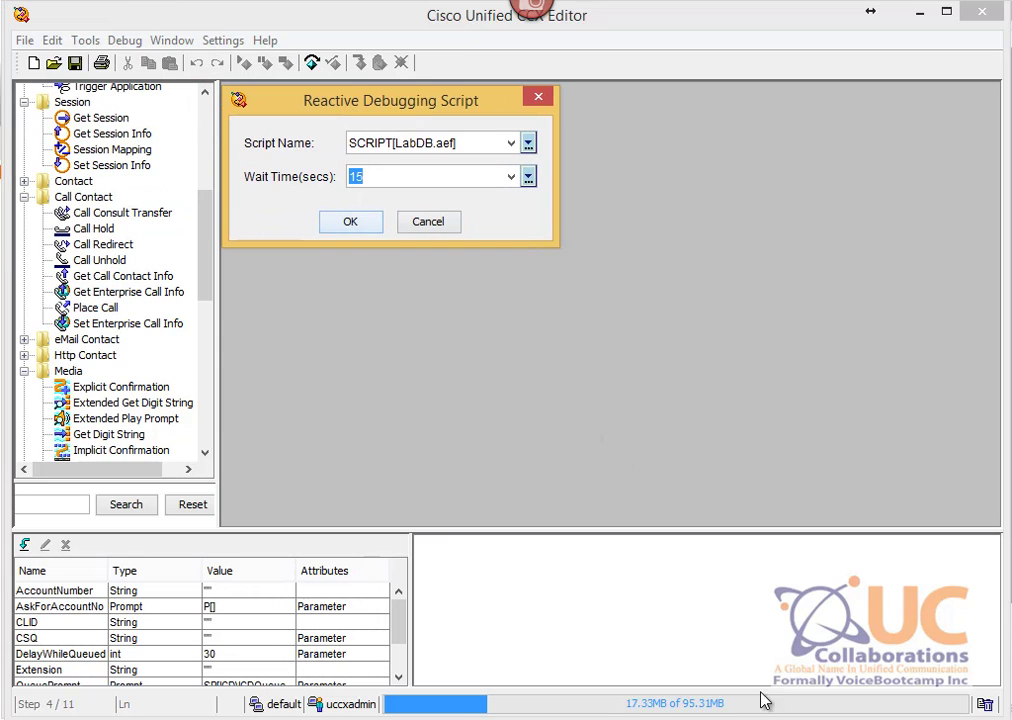
Step: Set account 8888's Extension back to 2001 and reopen dbo.Client2's rows to confirm it
click(436, 643)
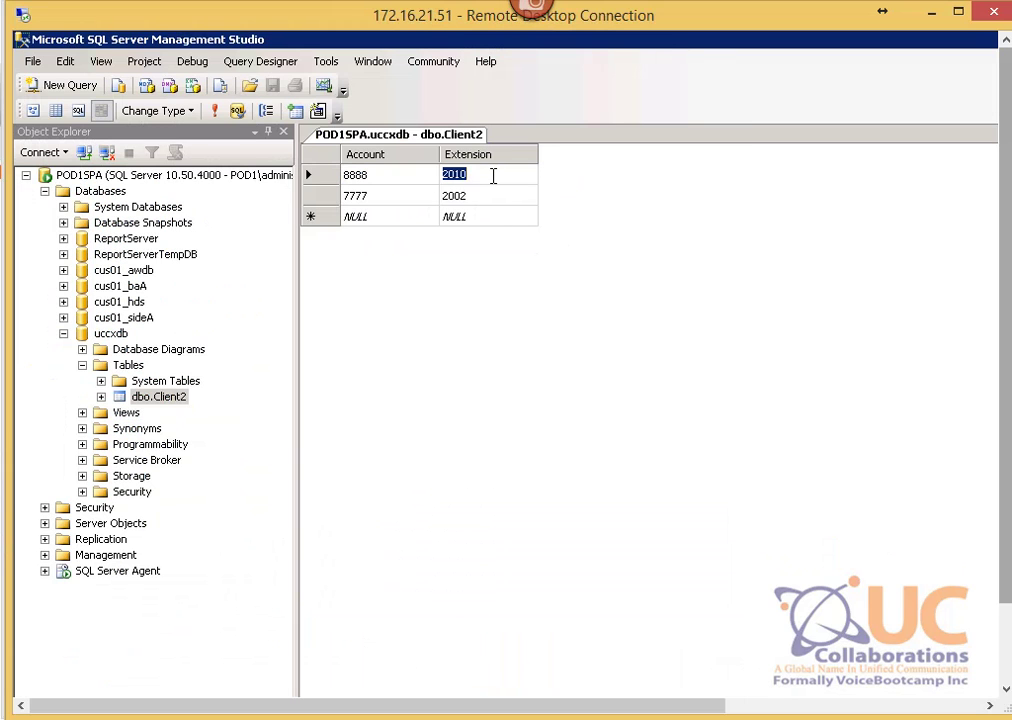
text(20)
right_click(369, 136)
click(413, 168)
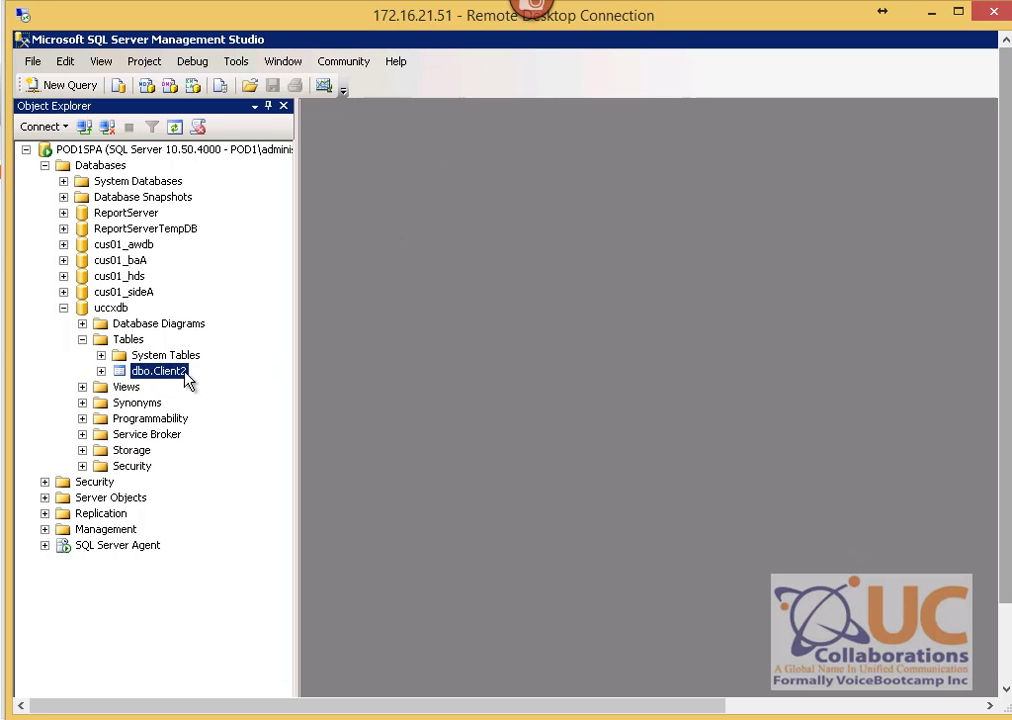
right_click(168, 372)
click(245, 431)
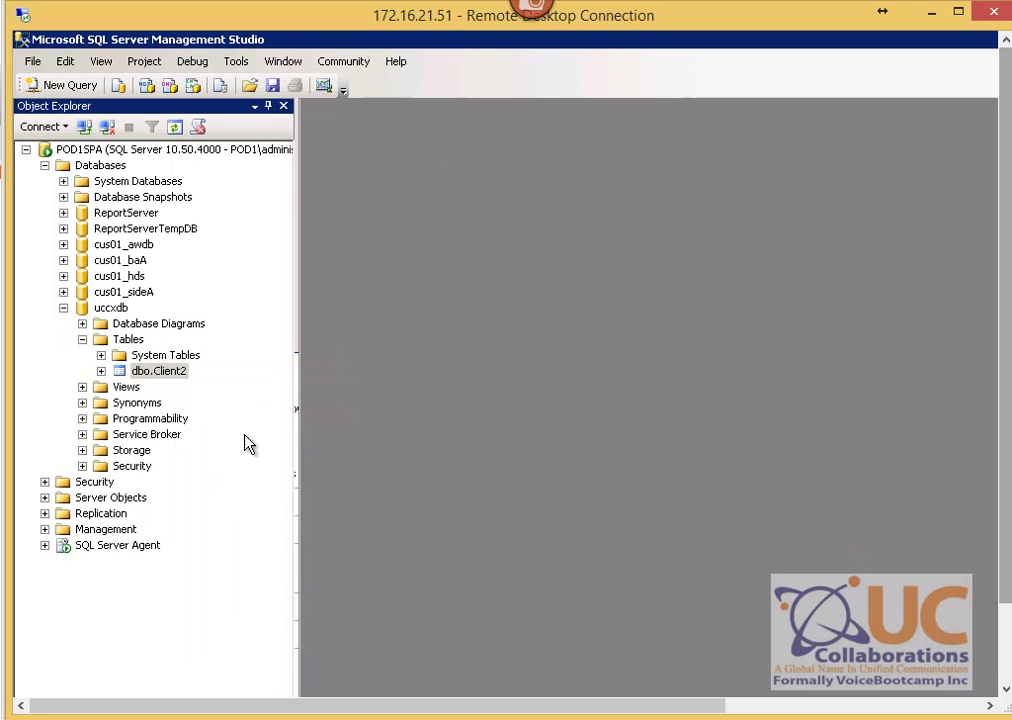
click(935, 18)
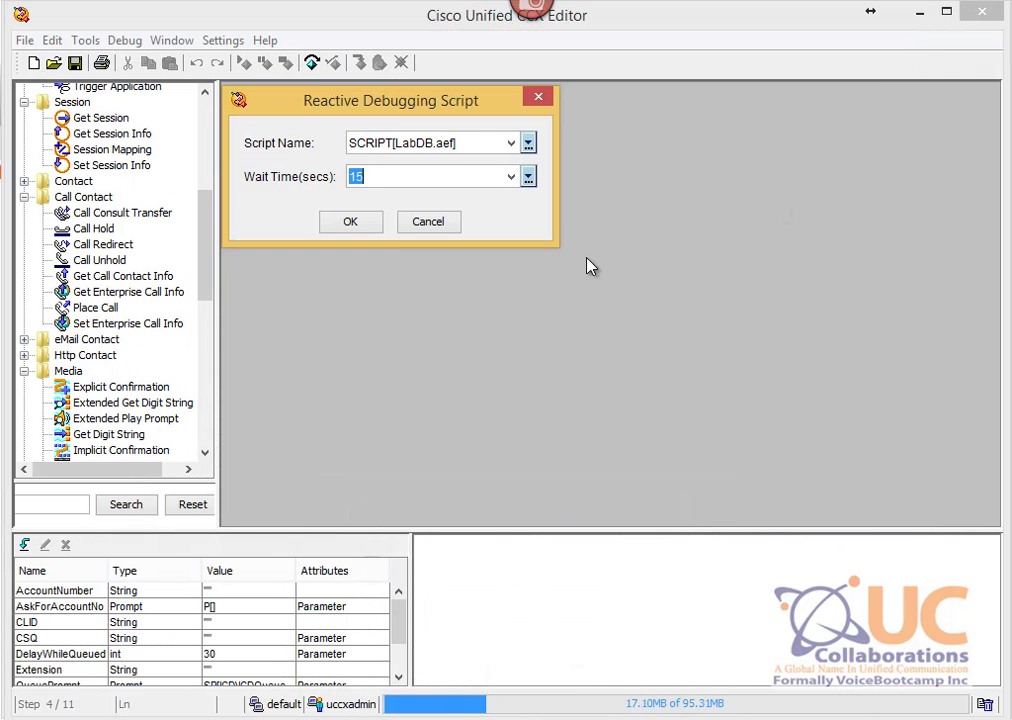
Step: Start reactive debugging of LabDB.aef and arrange the 2002 and 2010 softphones
click(348, 223)
click(705, 605)
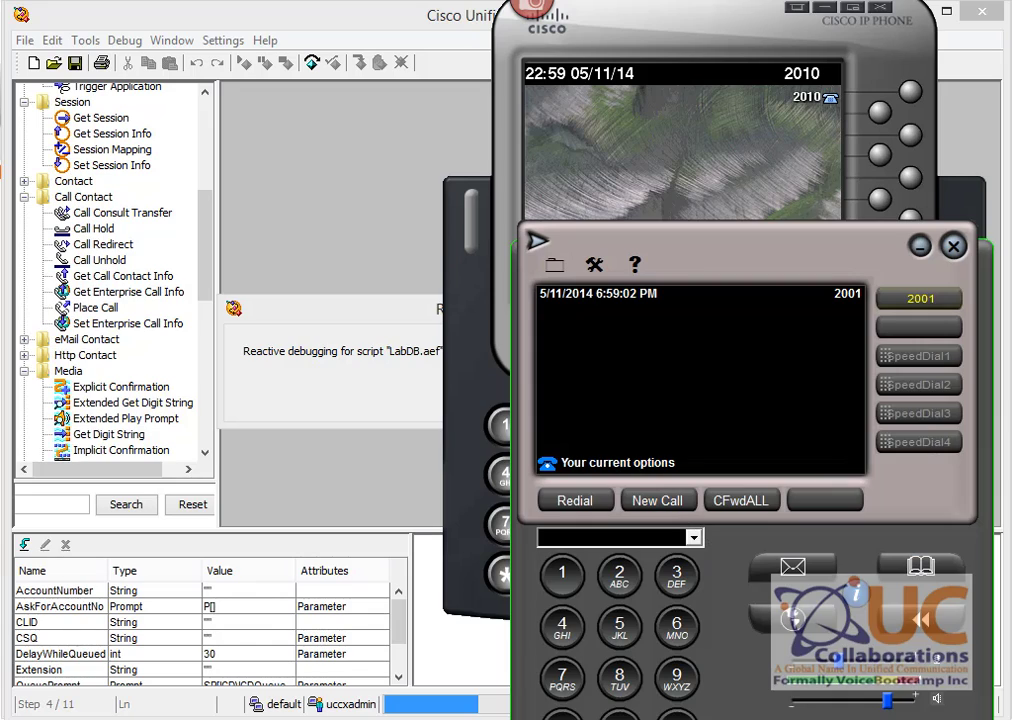
key(alt+Tab)
drag(290, 261, 286, 224)
click(695, 190)
Step: Redial 2301 from phone 2010, enter the account digits with #, and hang up after it rings 2002
click(556, 285)
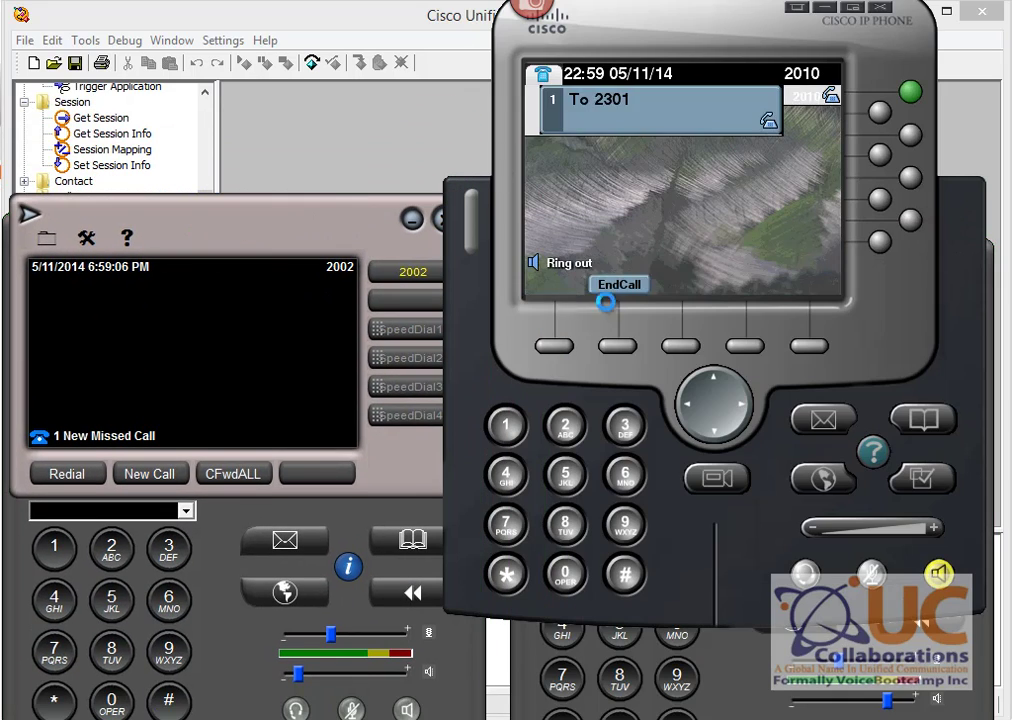
click(245, 65)
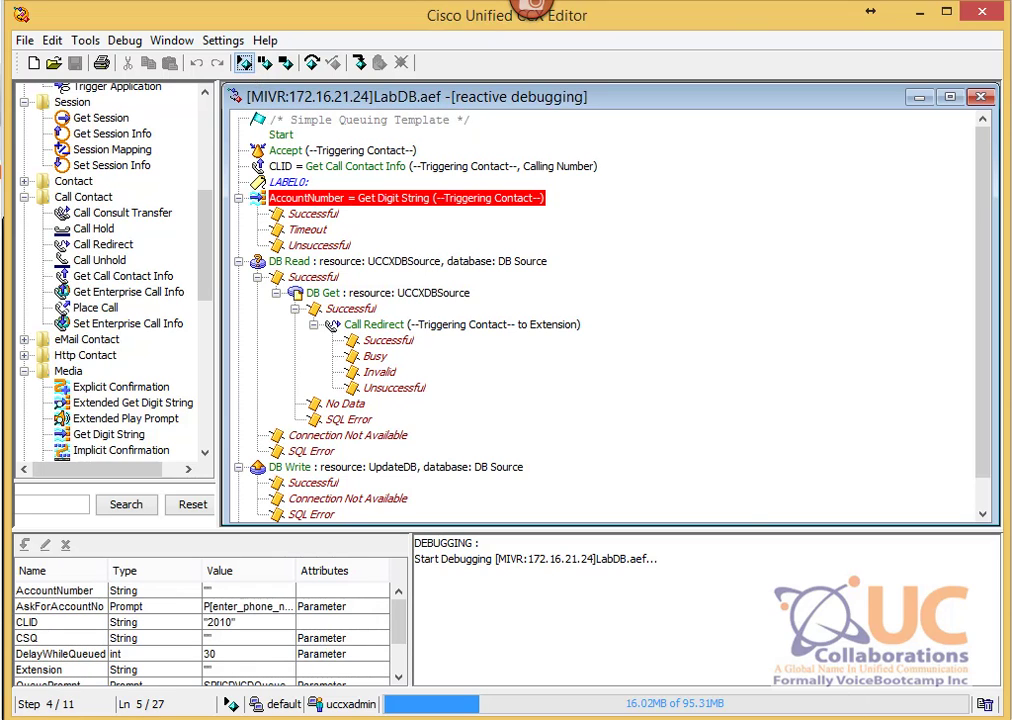
key(alt+Tab)
key(alt+Tab)
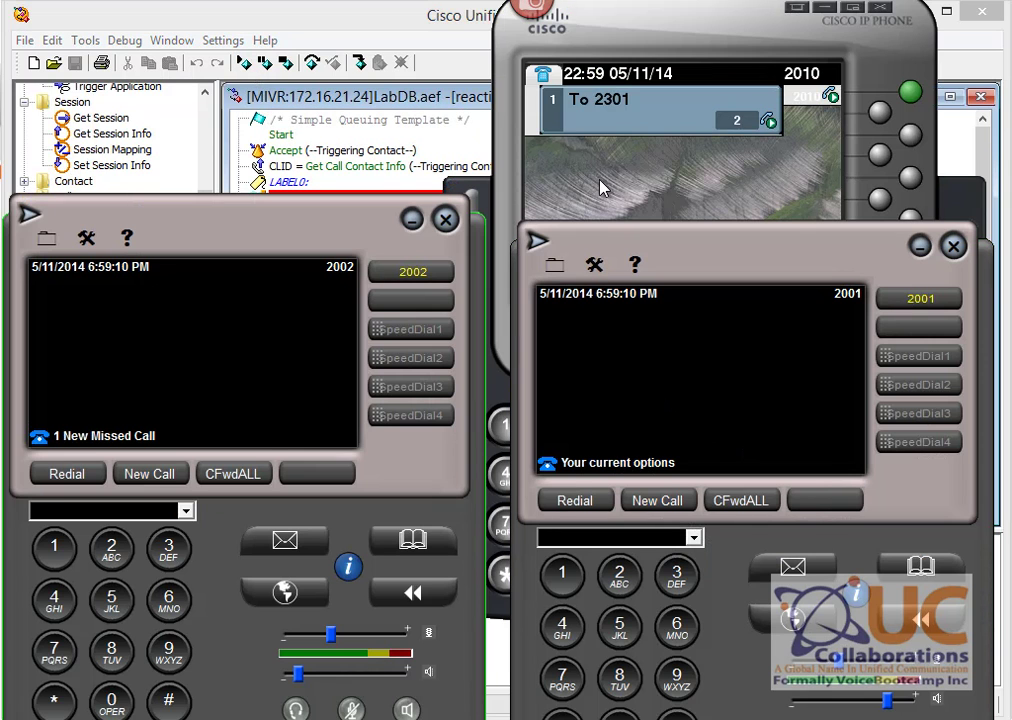
click(603, 181)
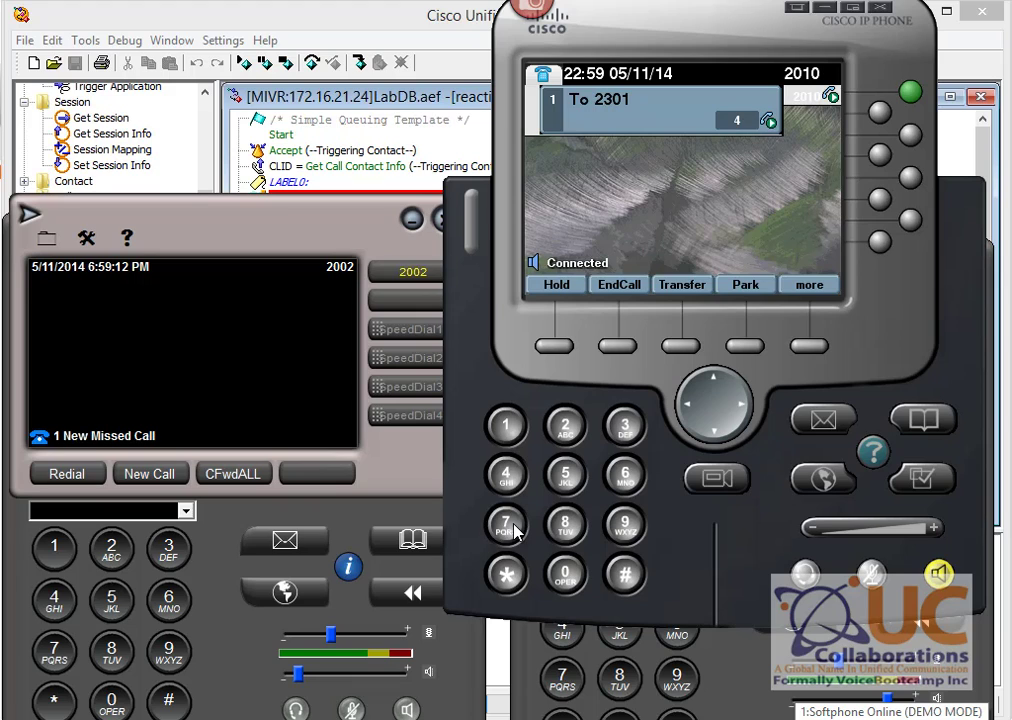
click(632, 572)
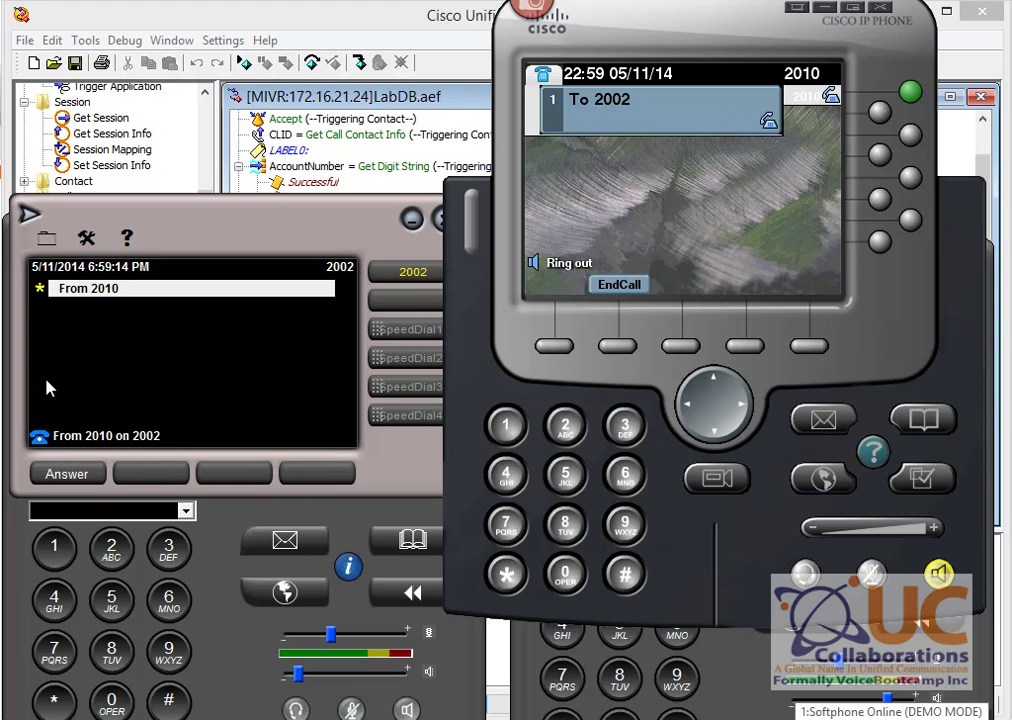
click(622, 285)
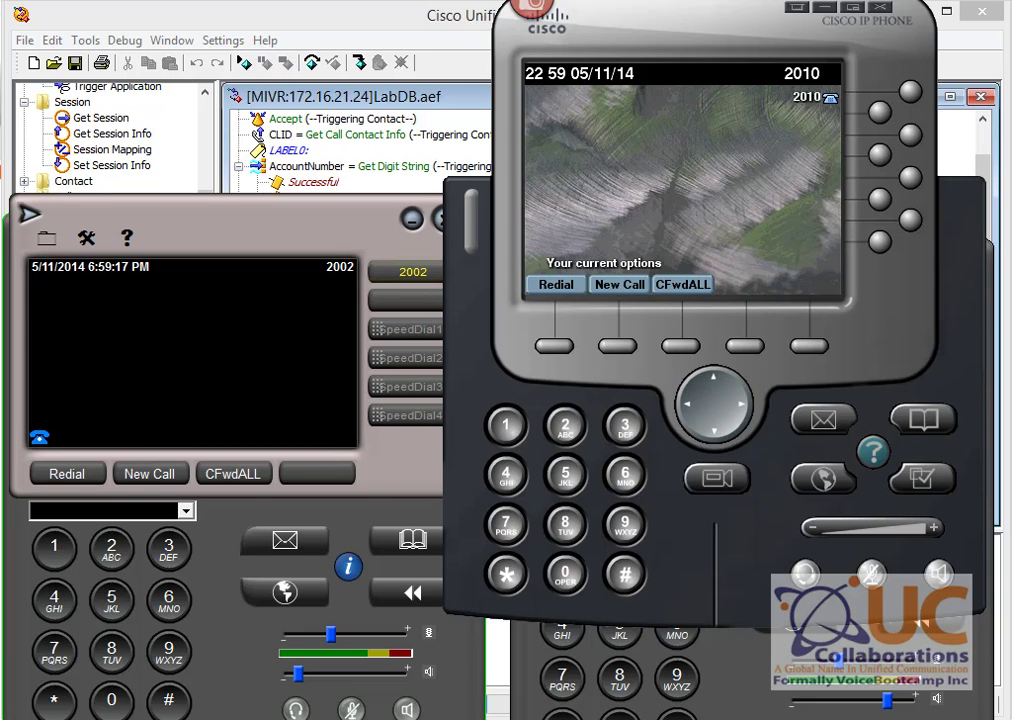
Step: Reload dbo.Client2 via Edit Top 200 Rows to confirm account 8888 now maps to 2010
click(476, 640)
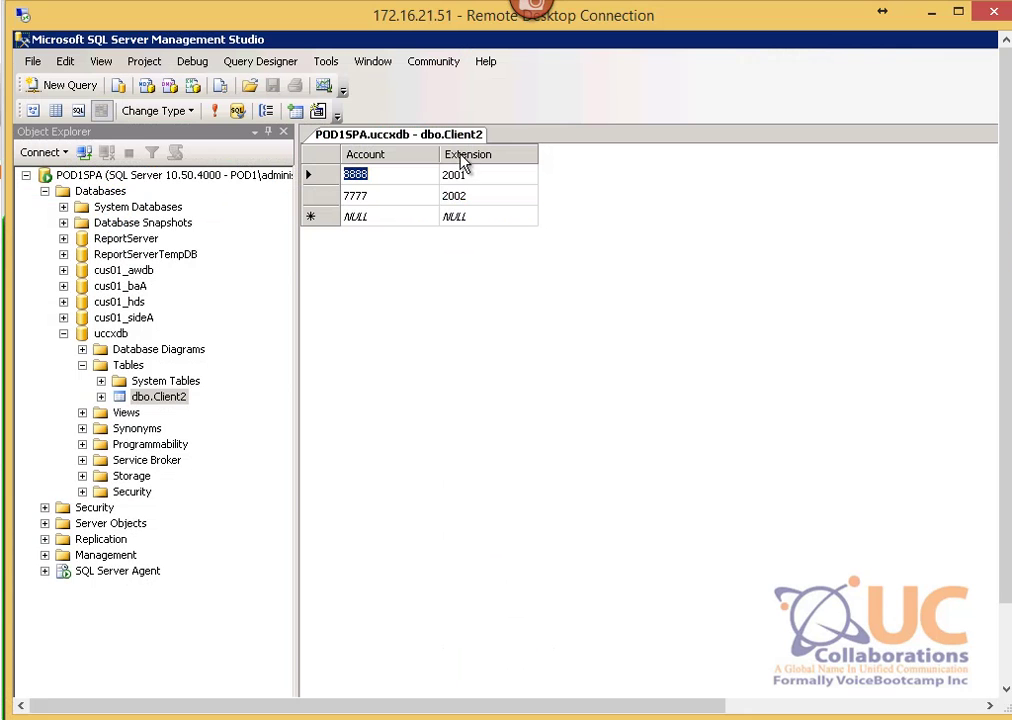
right_click(433, 135)
click(476, 173)
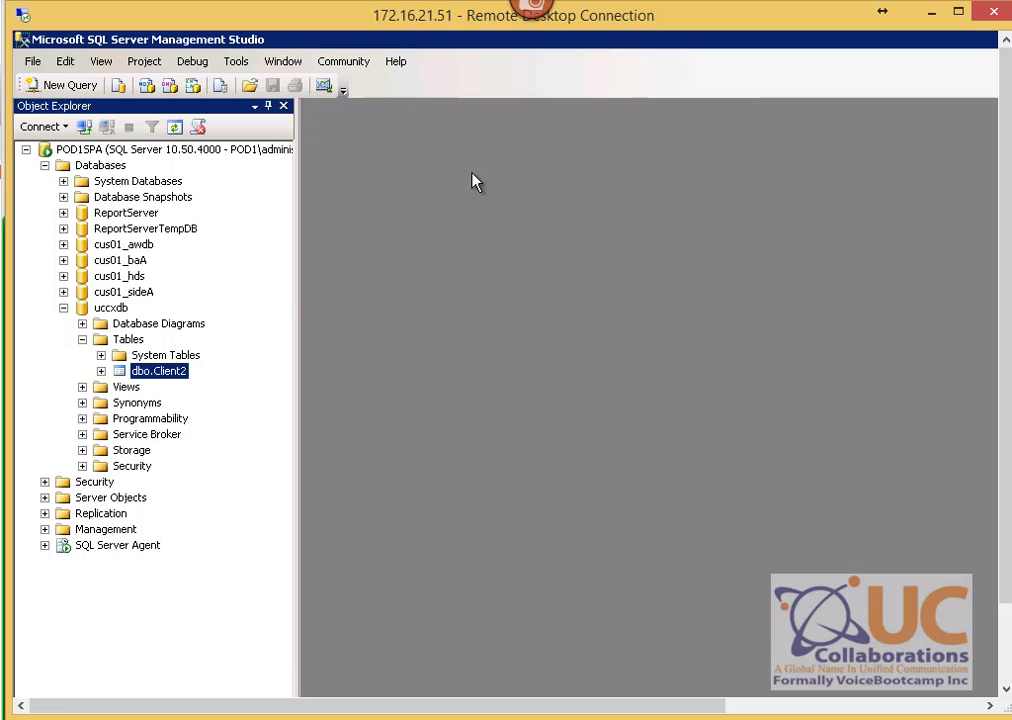
right_click(158, 372)
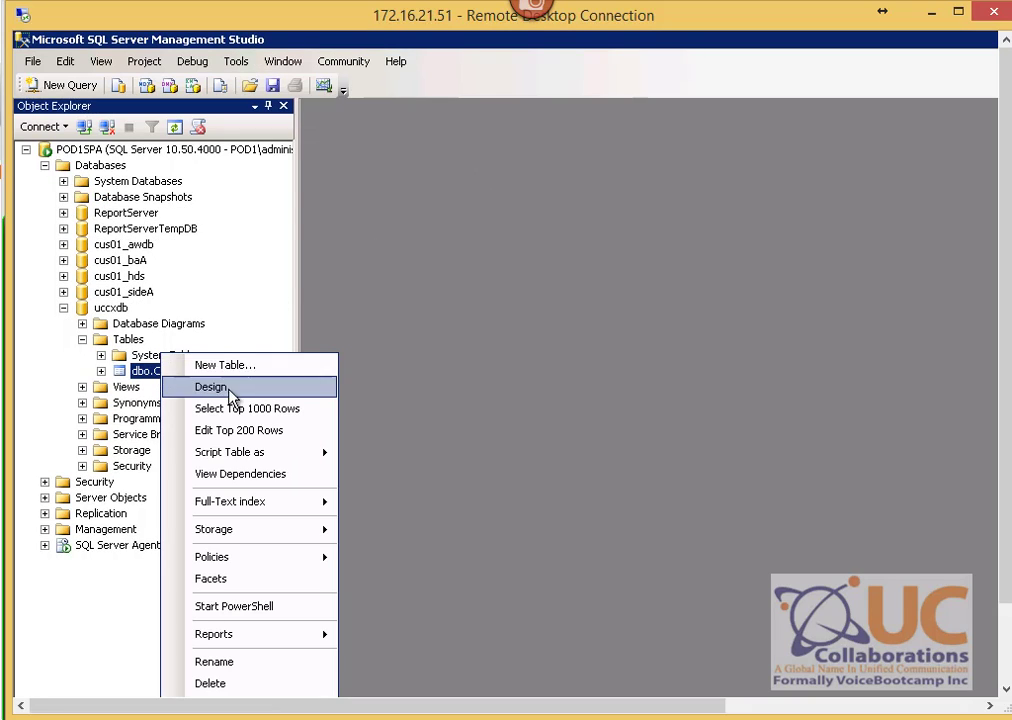
click(266, 430)
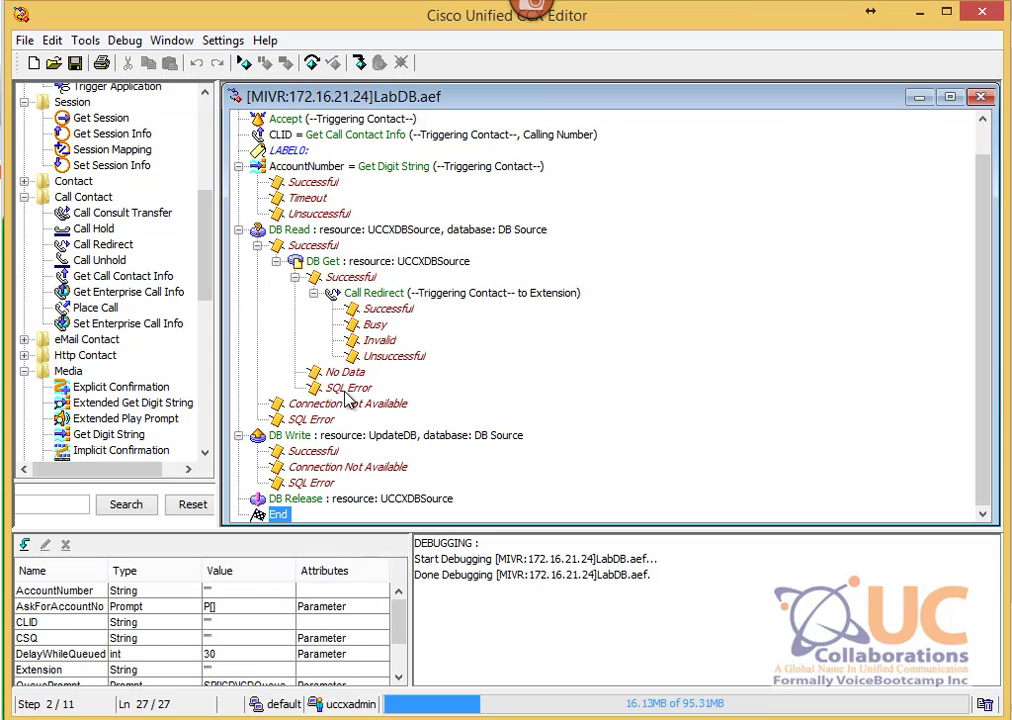
Step: Reopen LabDB.aef and review the DB Write step's SQL command and its = $AccountNumber condition without changes
click(981, 96)
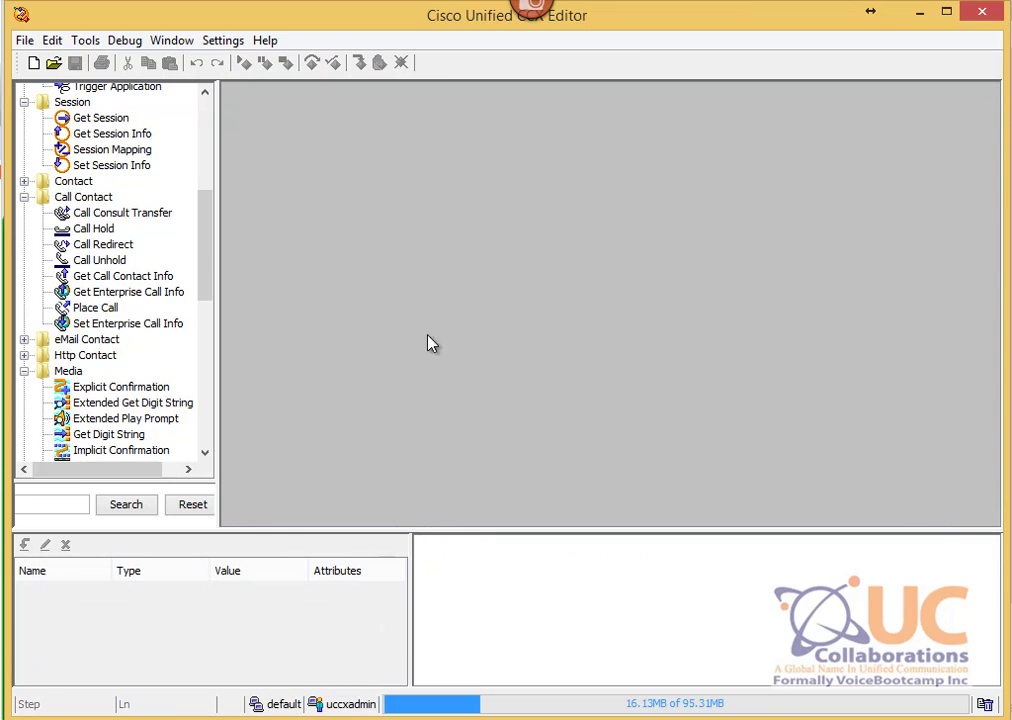
click(54, 64)
double_click(447, 138)
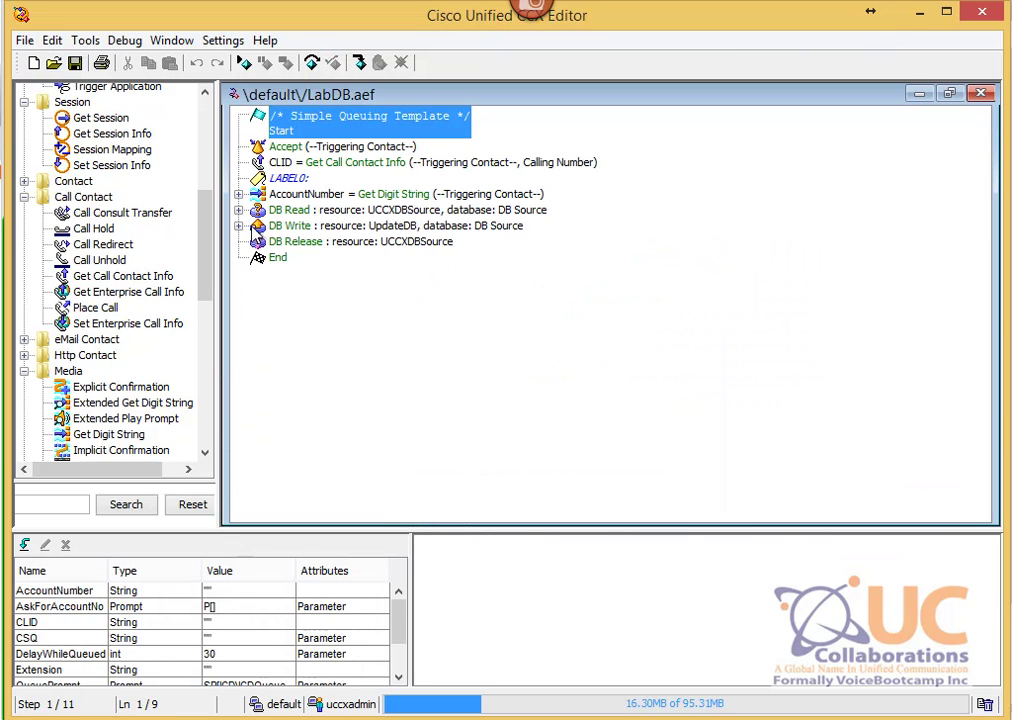
click(238, 226)
click(262, 228)
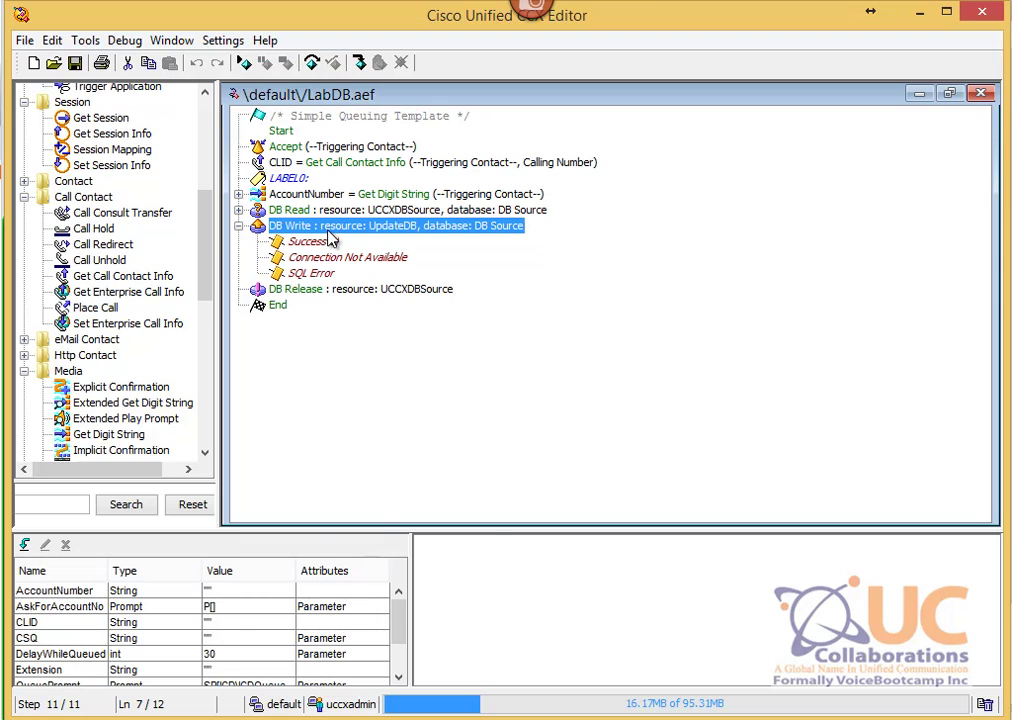
right_click(332, 238)
click(380, 245)
click(195, 165)
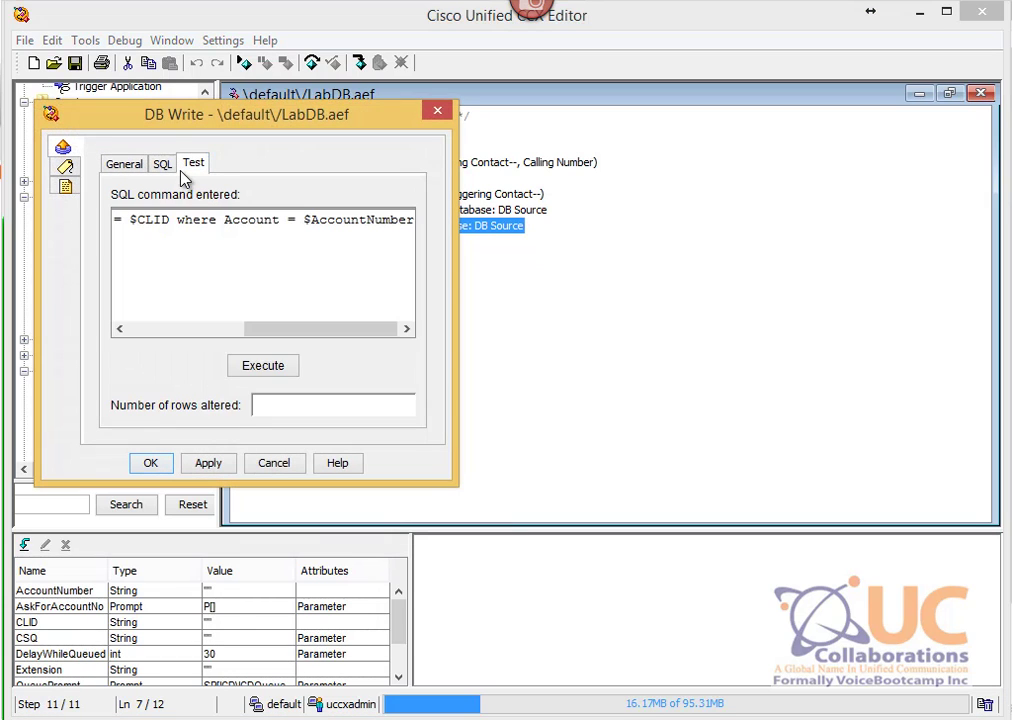
click(165, 165)
drag(283, 267, 414, 267)
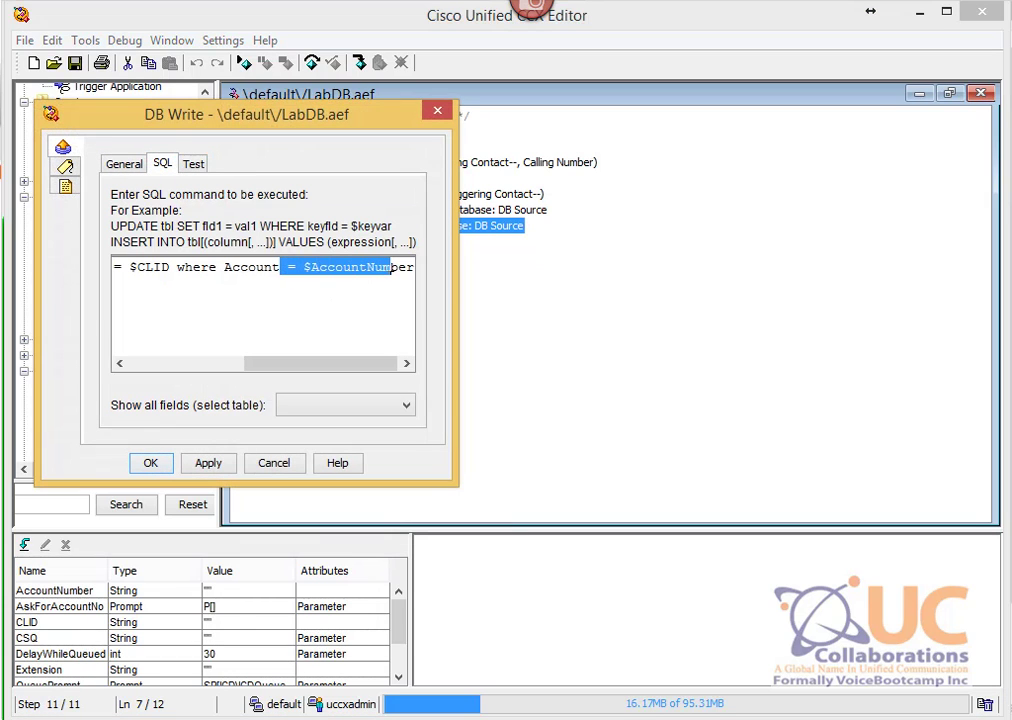
click(273, 463)
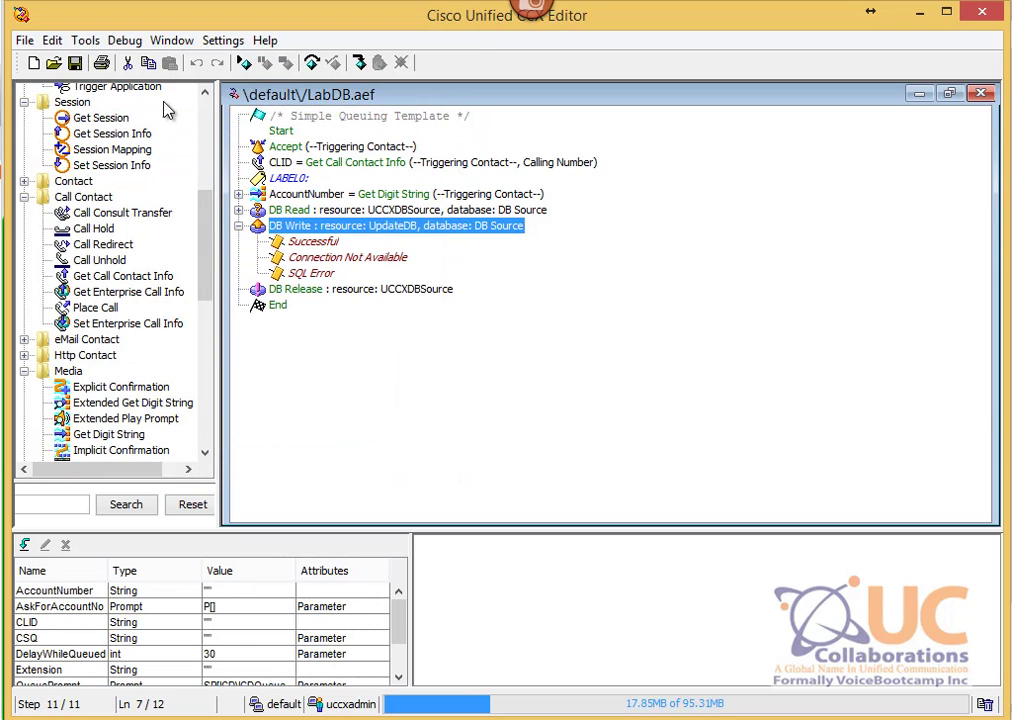
Step: Save the script as LabDB.aef, replacing the existing file
click(24, 40)
click(106, 154)
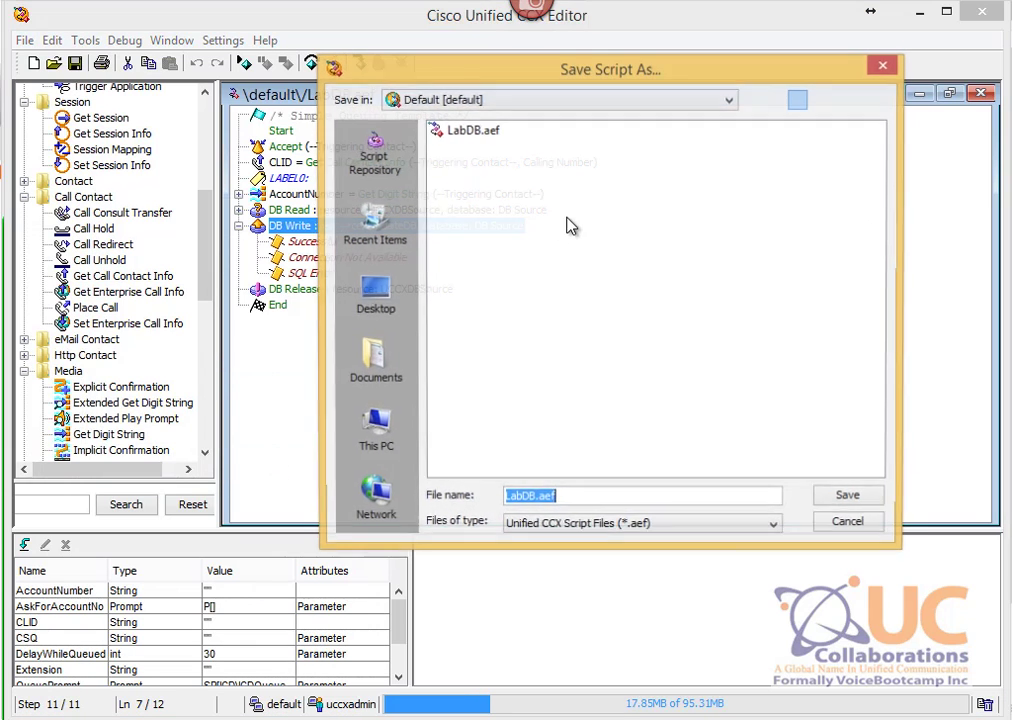
click(470, 130)
click(845, 495)
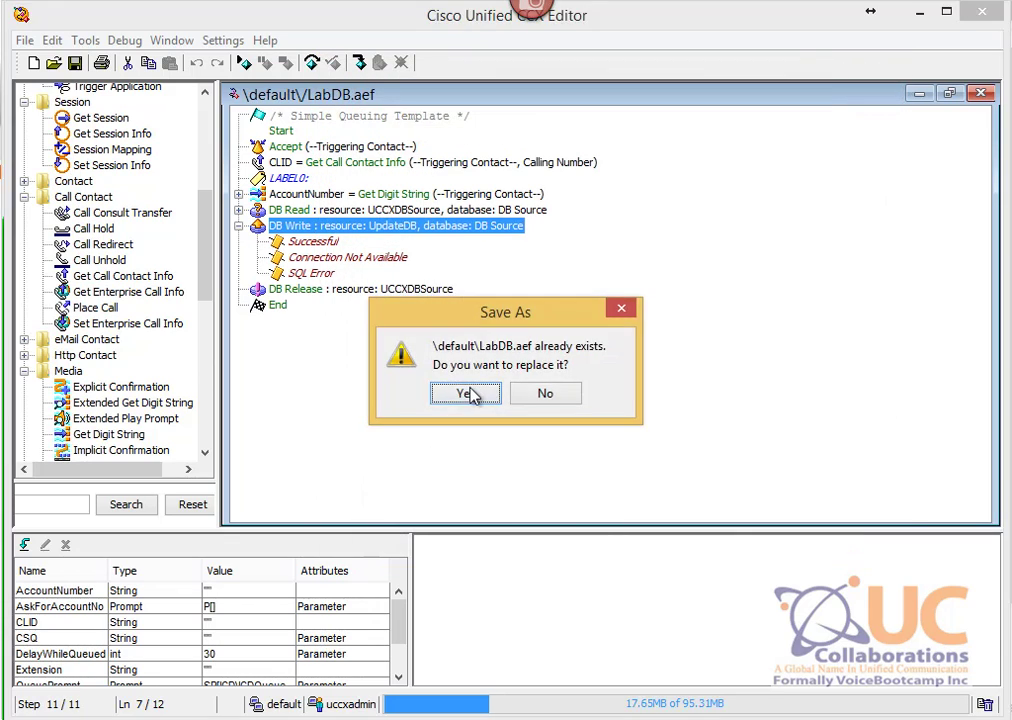
click(468, 393)
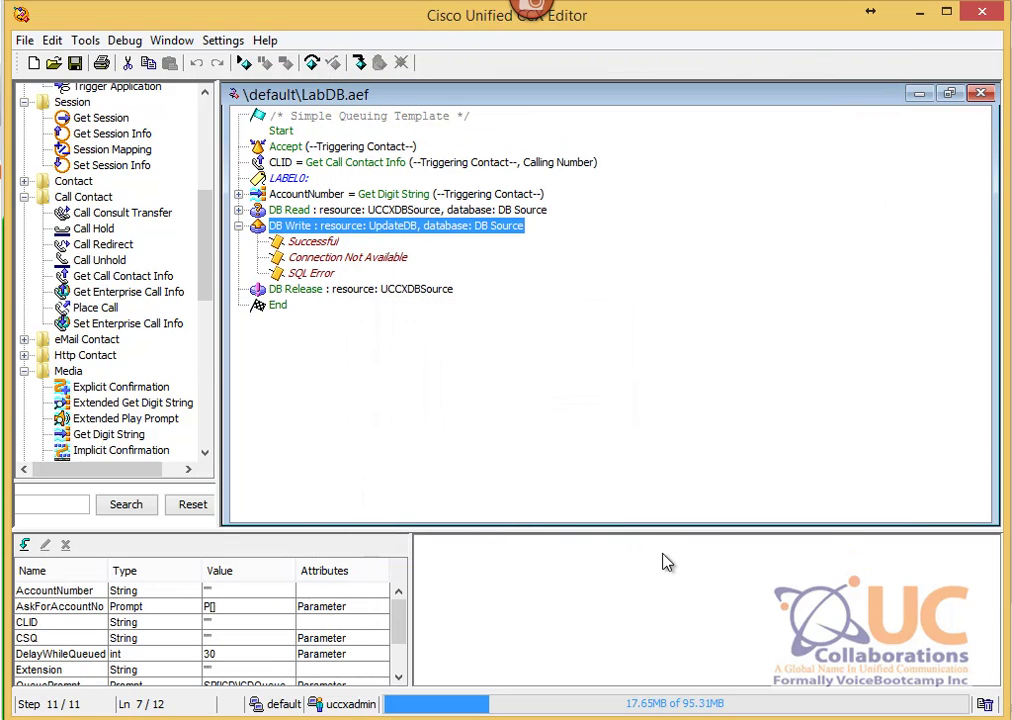
Step: Refresh the DBApp application in CCX Administration, then return to the script editor
click(181, 718)
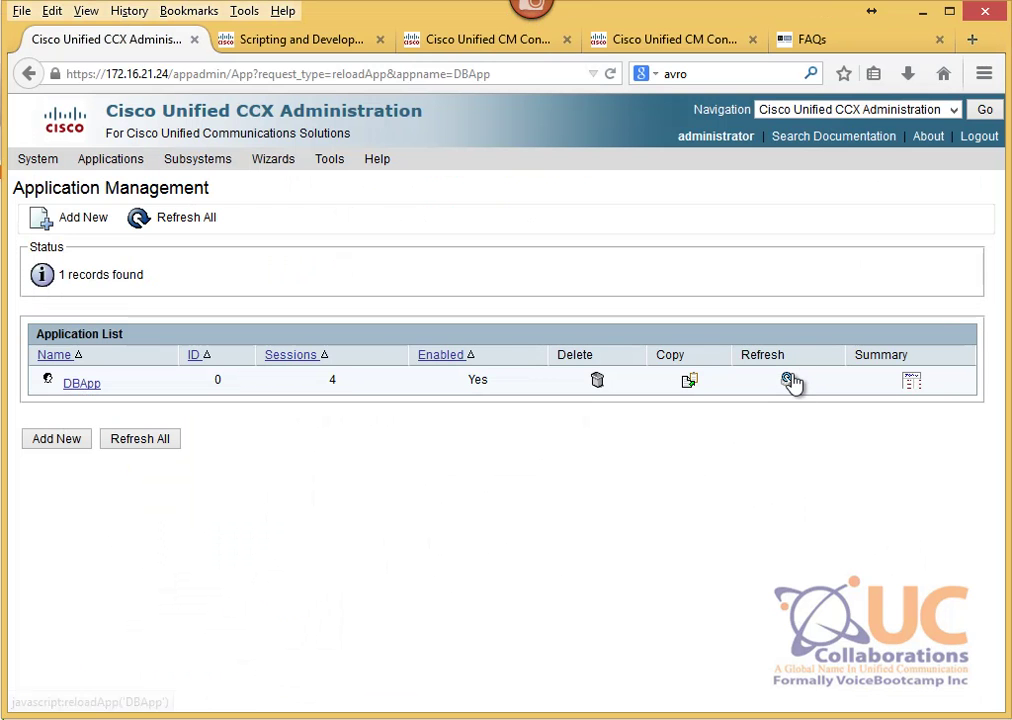
click(789, 380)
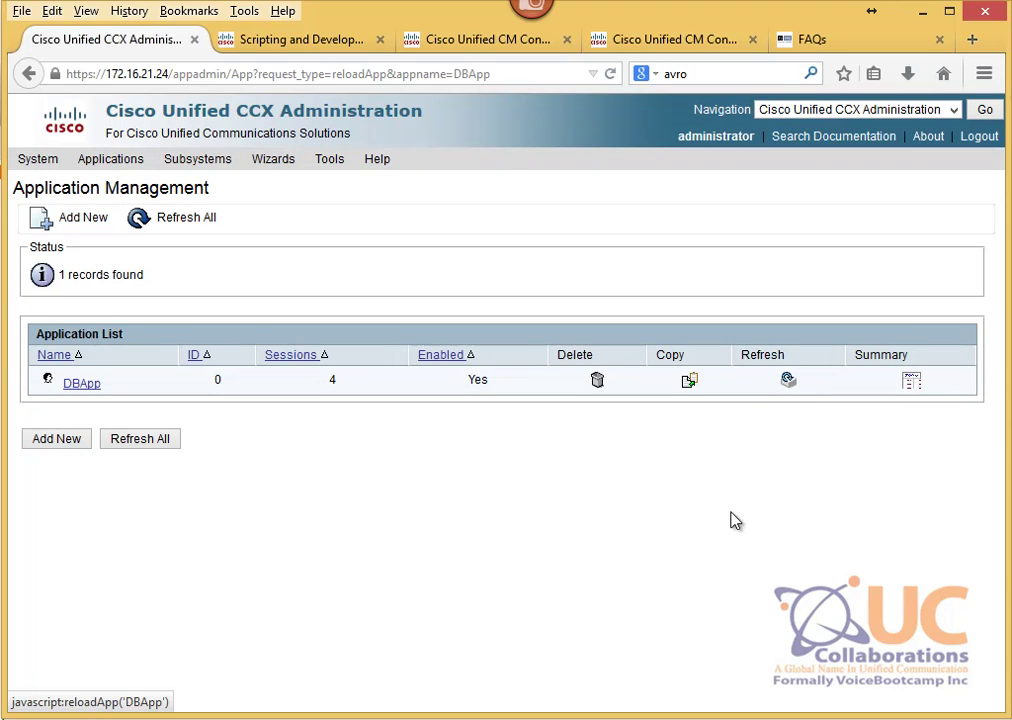
click(733, 718)
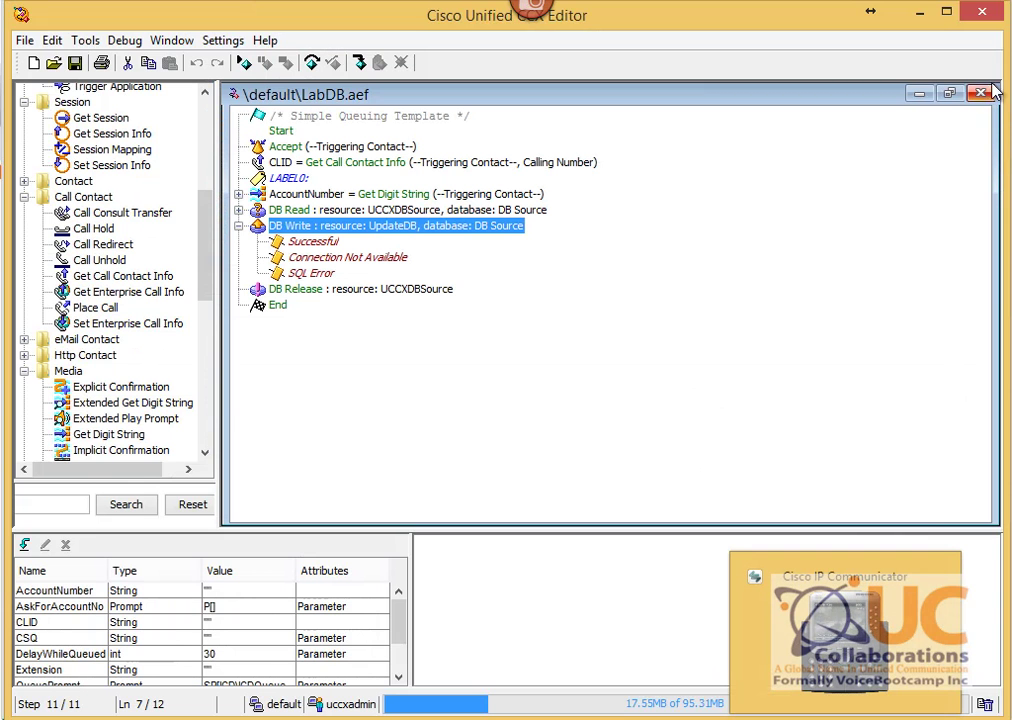
Step: Start Reactive Script debugging with LabDB.aef selected
click(981, 93)
click(125, 40)
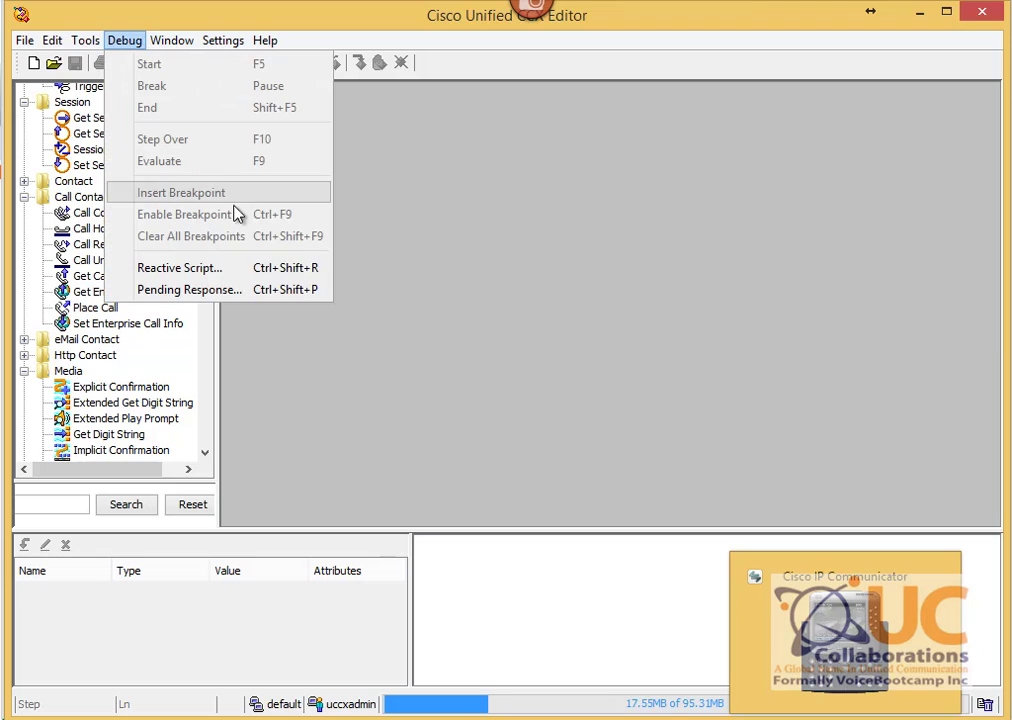
click(255, 268)
click(121, 58)
click(60, 97)
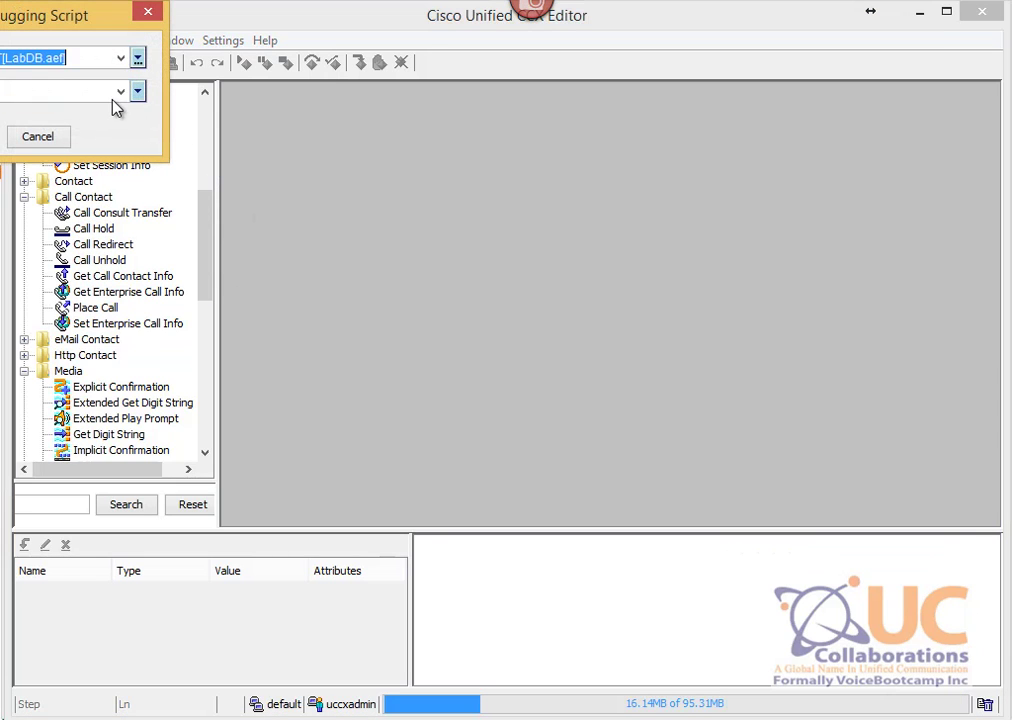
click(137, 91)
click(38, 149)
click(0, 136)
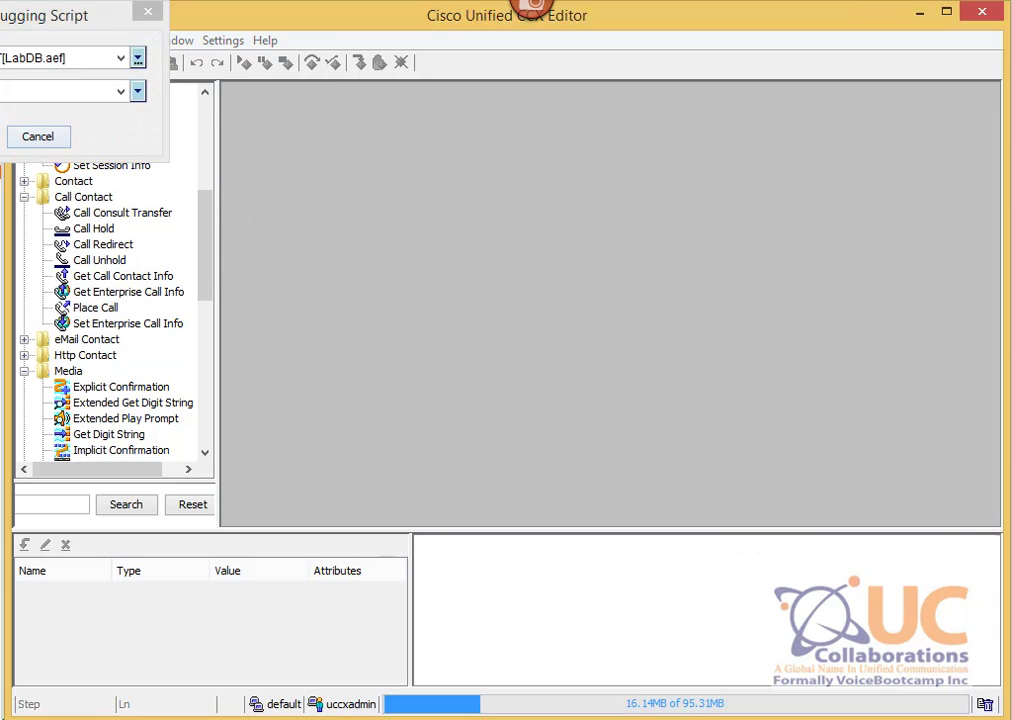
Step: Place a test call from the IP phone, enter the account, and end the call redirected to 2002
click(799, 719)
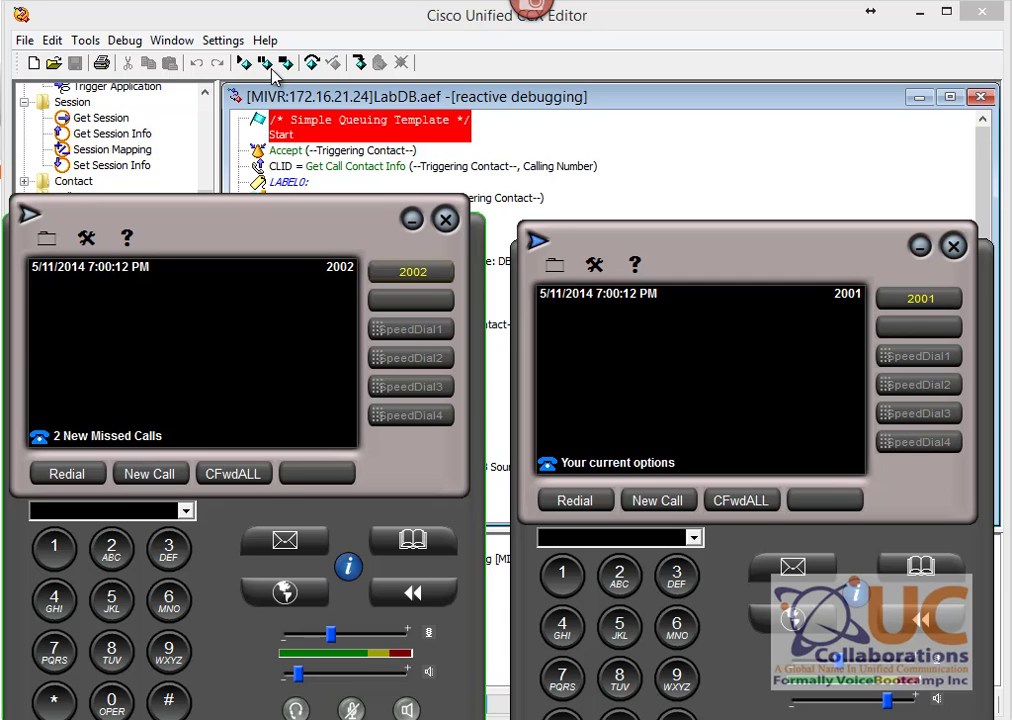
click(244, 62)
key(alt+Tab)
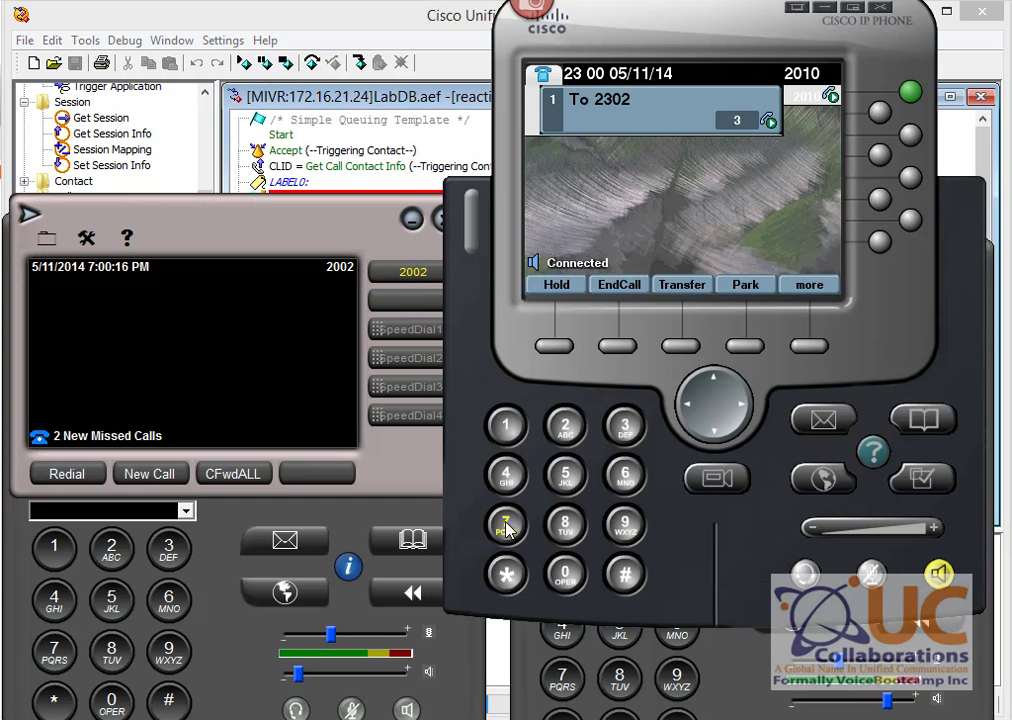
click(627, 573)
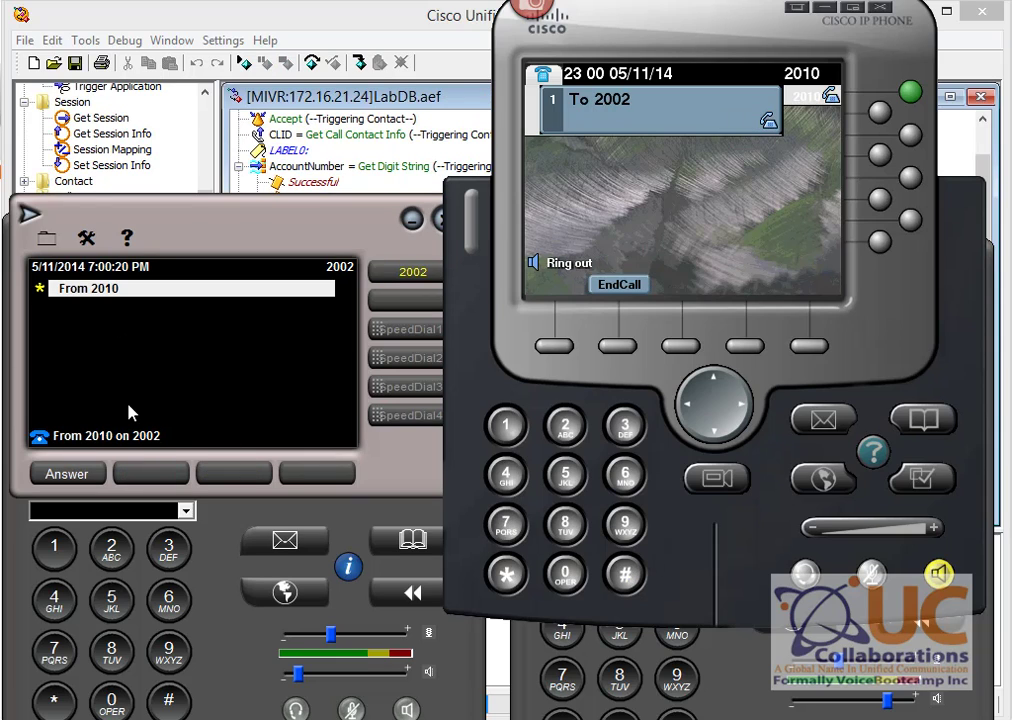
click(620, 286)
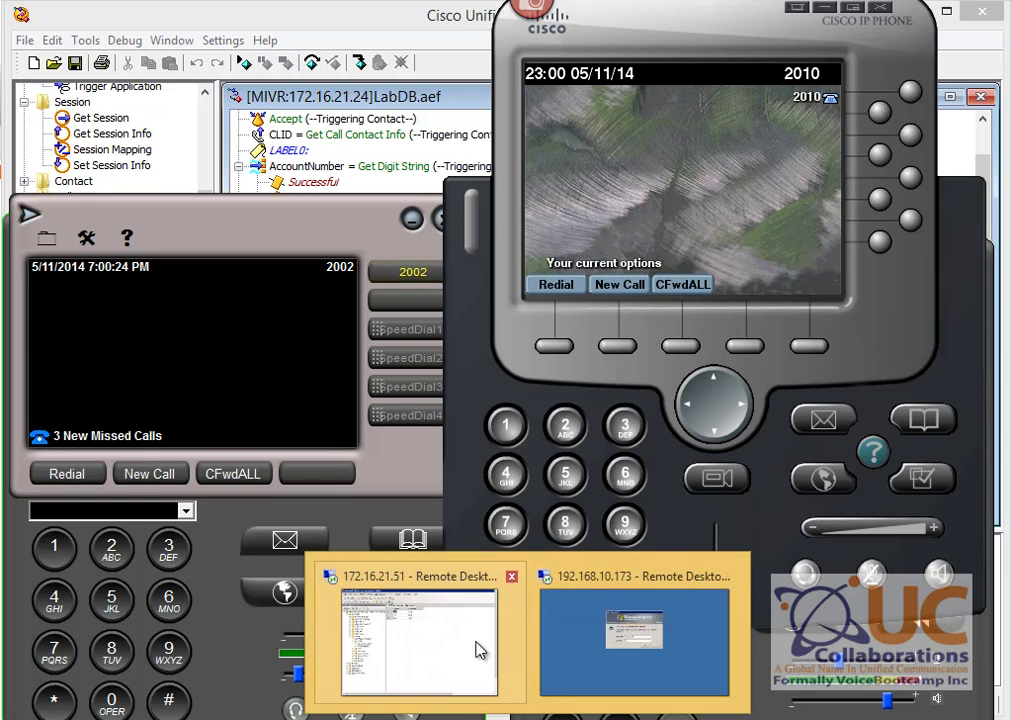
click(472, 647)
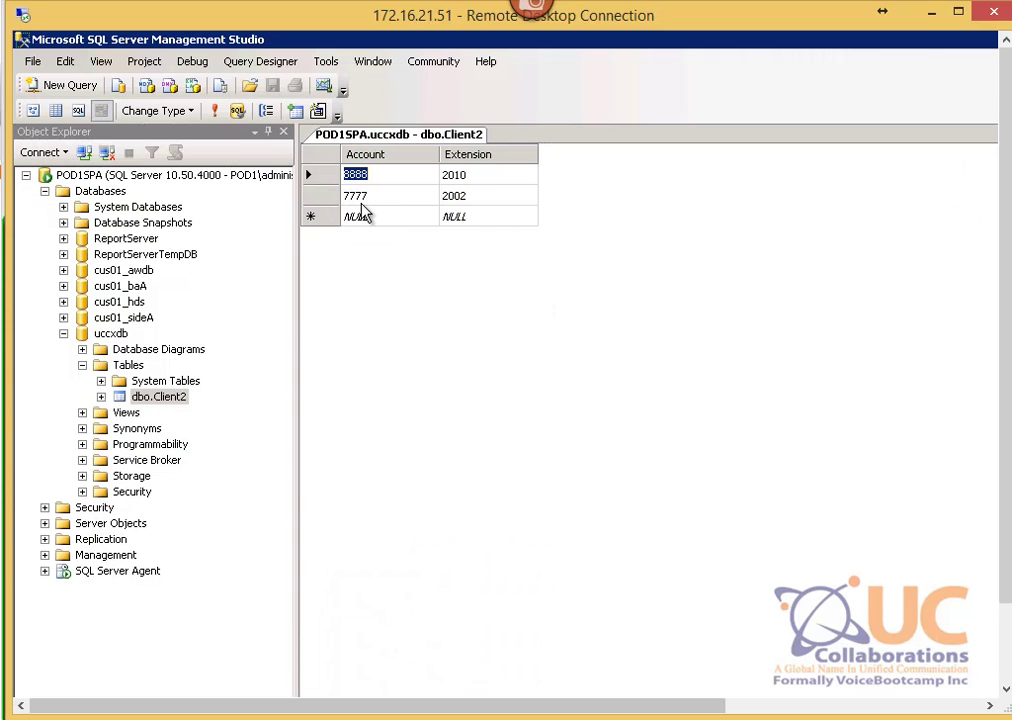
Step: Close and reopen dbo.Client2's Edit Top 200 Rows to confirm 7777 and 8888 now map to 2010
right_click(405, 137)
click(466, 174)
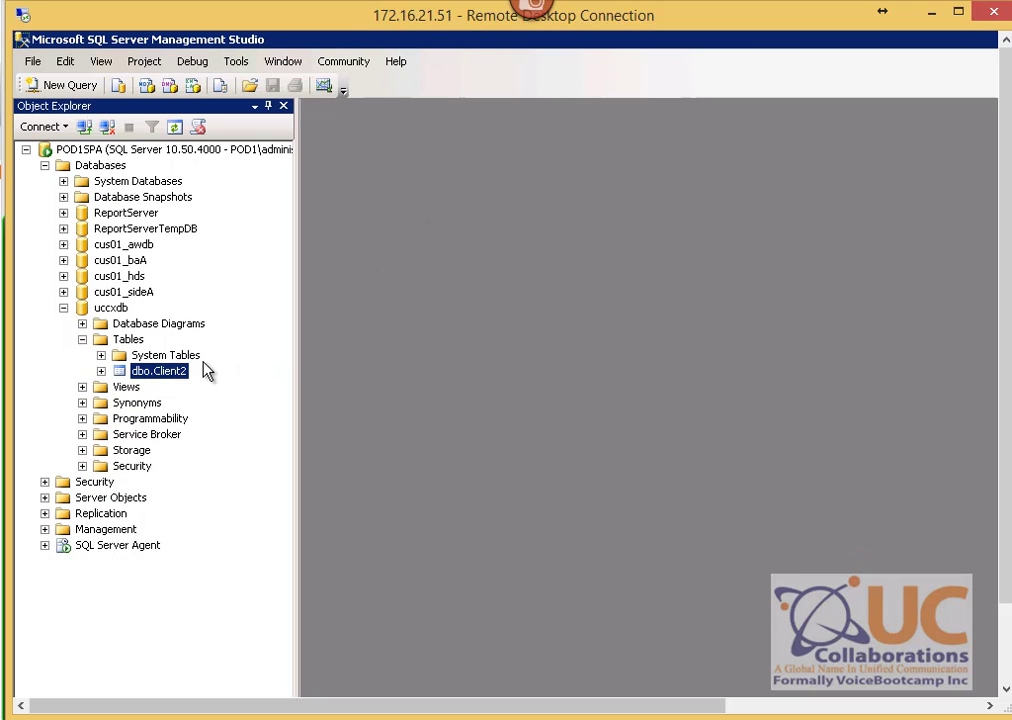
right_click(172, 376)
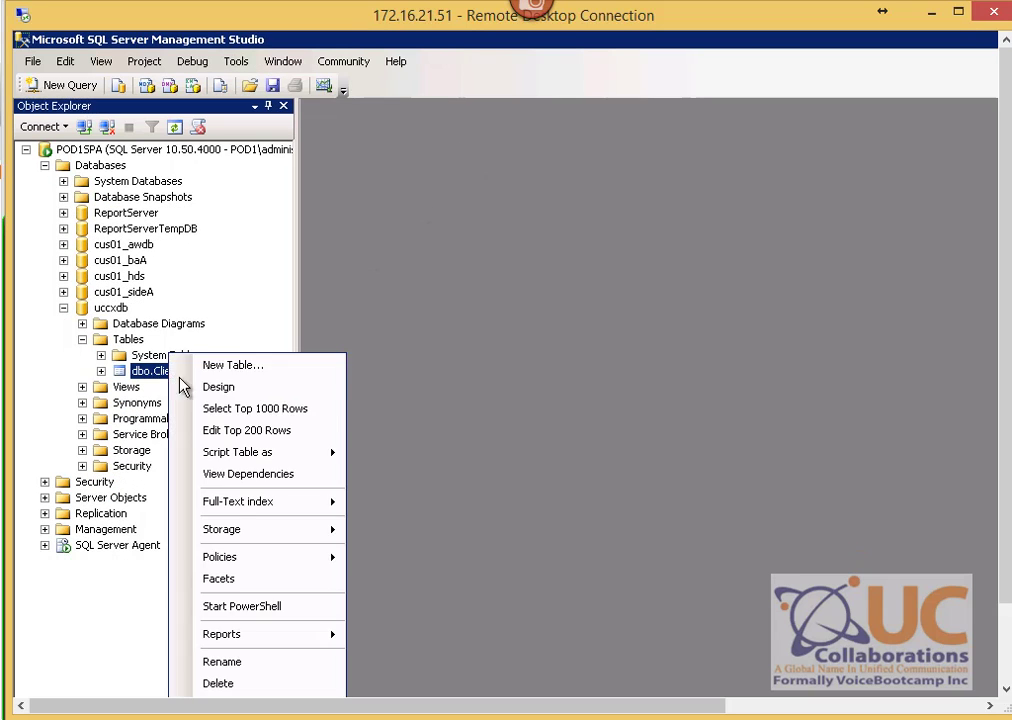
click(256, 431)
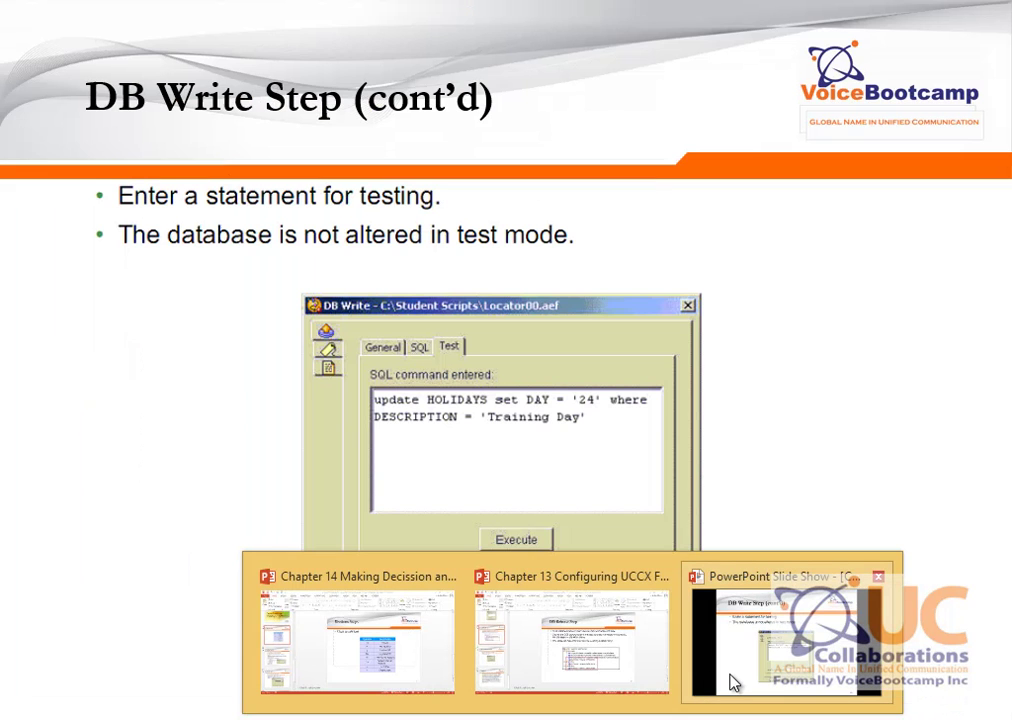
Step: Present the two DB Release Step slides, then return to the LabDB.aef script in the CCX Editor
click(730, 675)
click(636, 408)
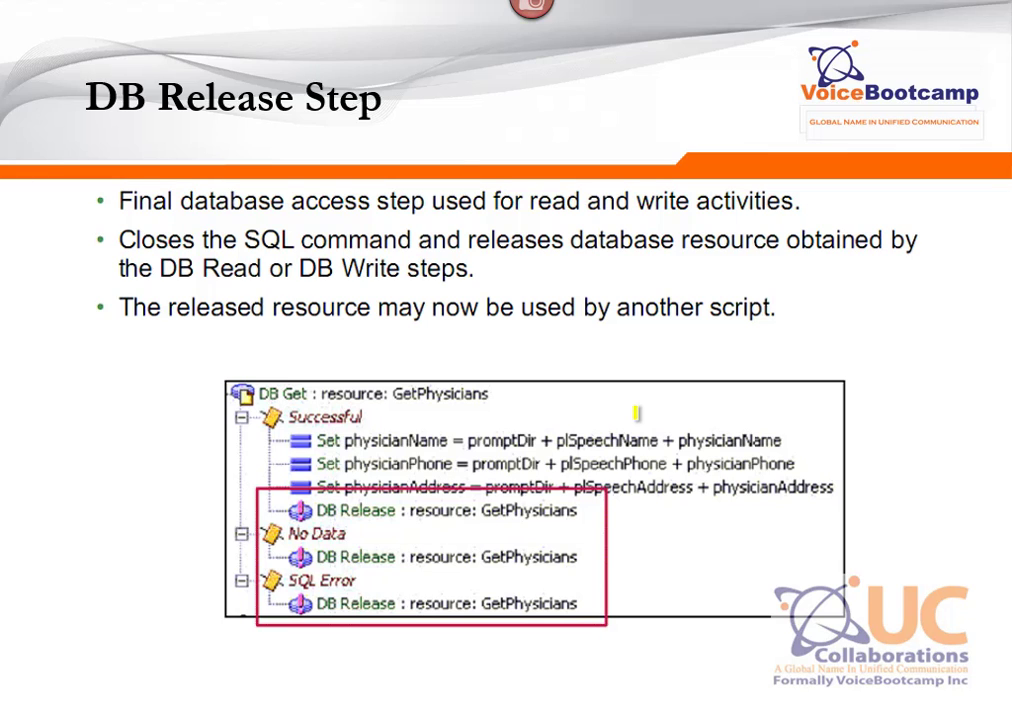
key(Right)
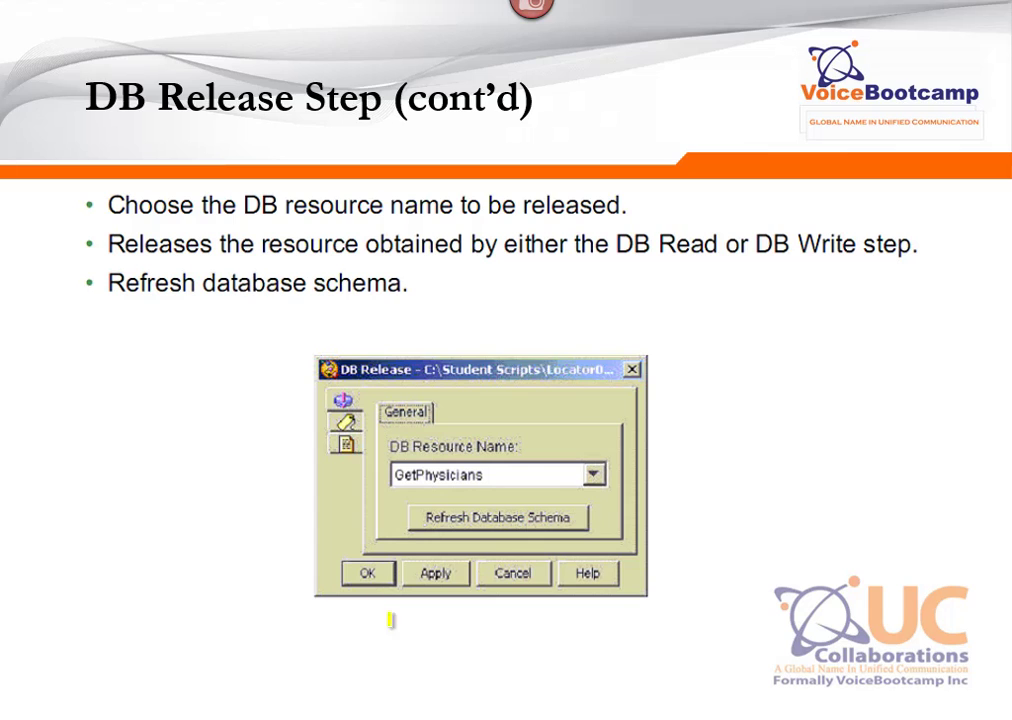
key(alt+Tab)
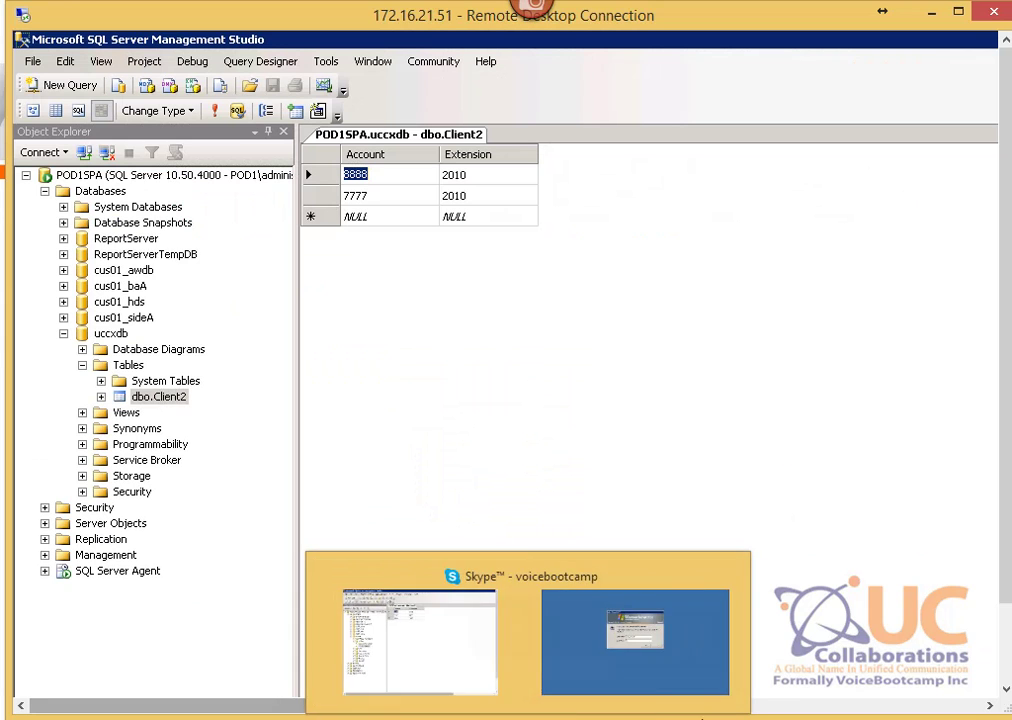
click(688, 718)
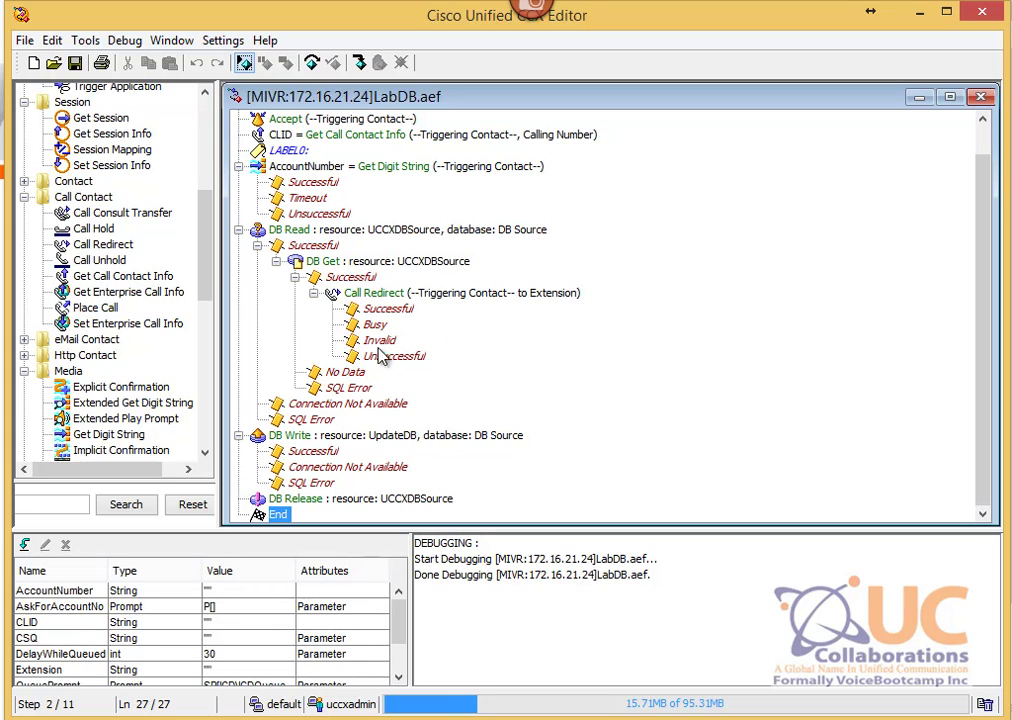
Step: Confirm the existing DB Release step releases UCCXDBSource
click(325, 499)
right_click(355, 502)
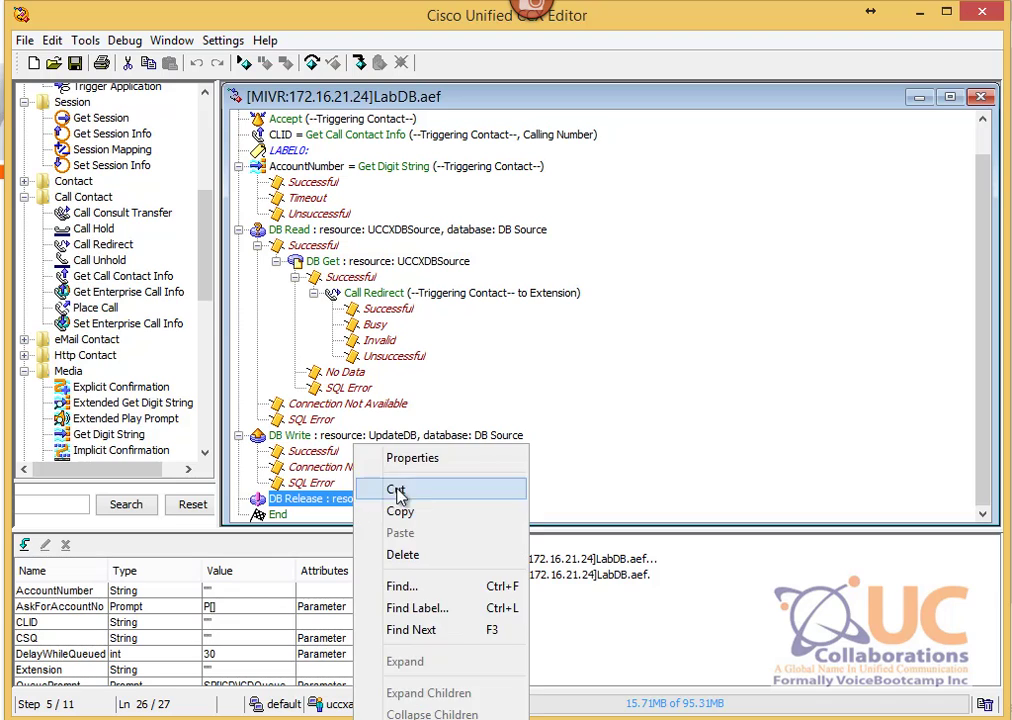
click(398, 458)
click(196, 218)
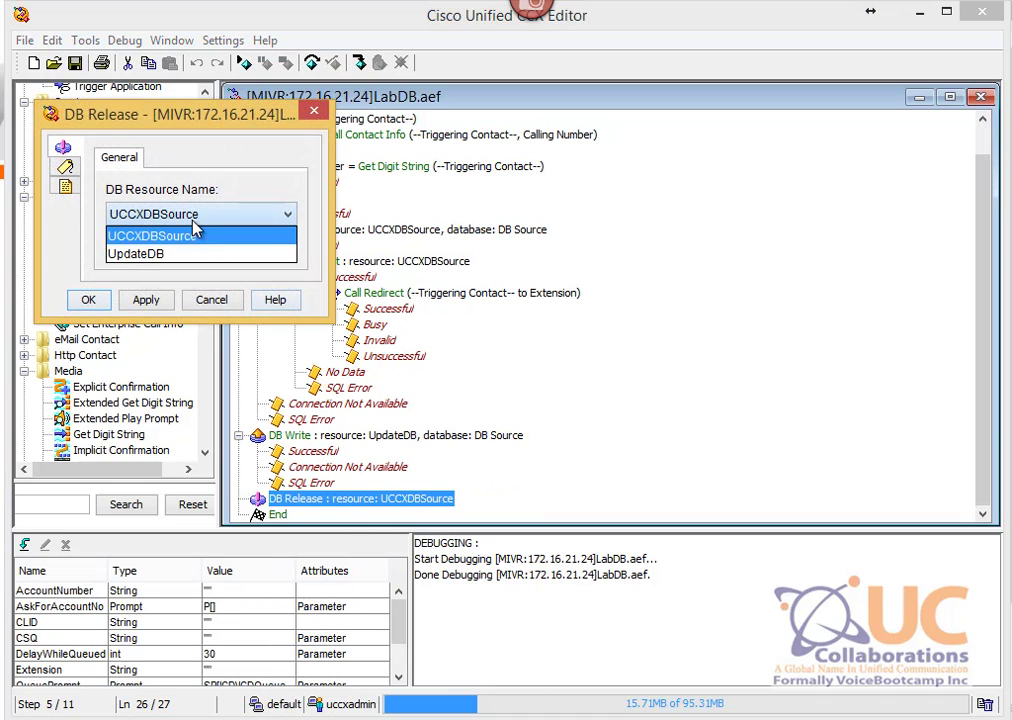
click(176, 234)
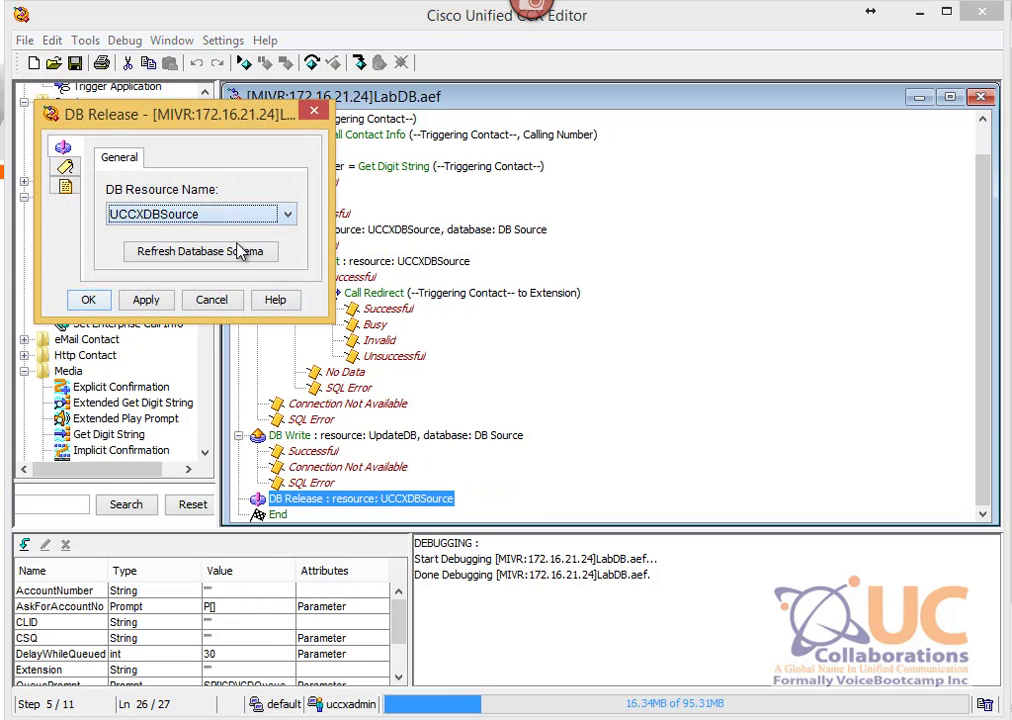
click(88, 300)
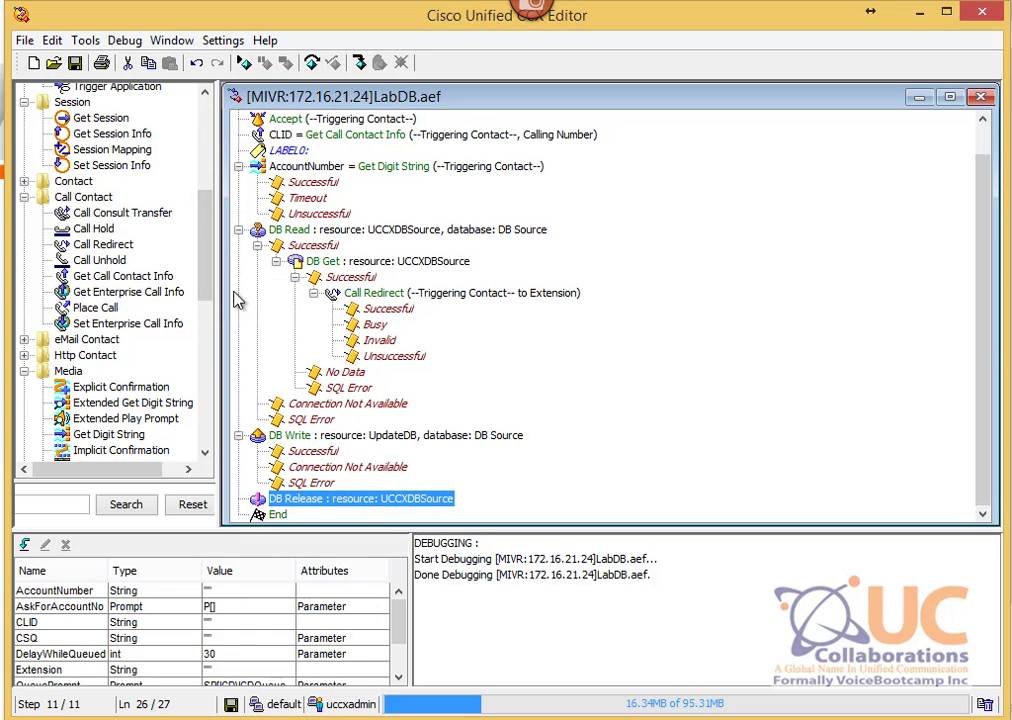
Step: Add a second DB Release step releasing UpdateDB, save LabDB.aef, and show the Summary slide
drag(210, 280, 212, 430)
drag(100, 247, 362, 514)
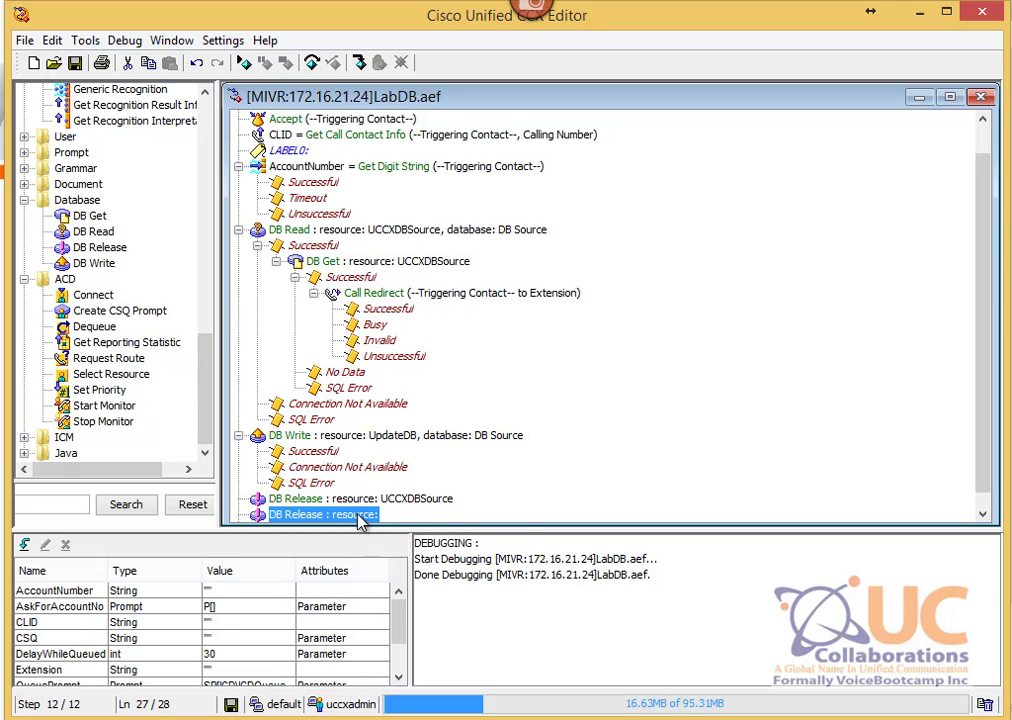
right_click(362, 514)
click(418, 458)
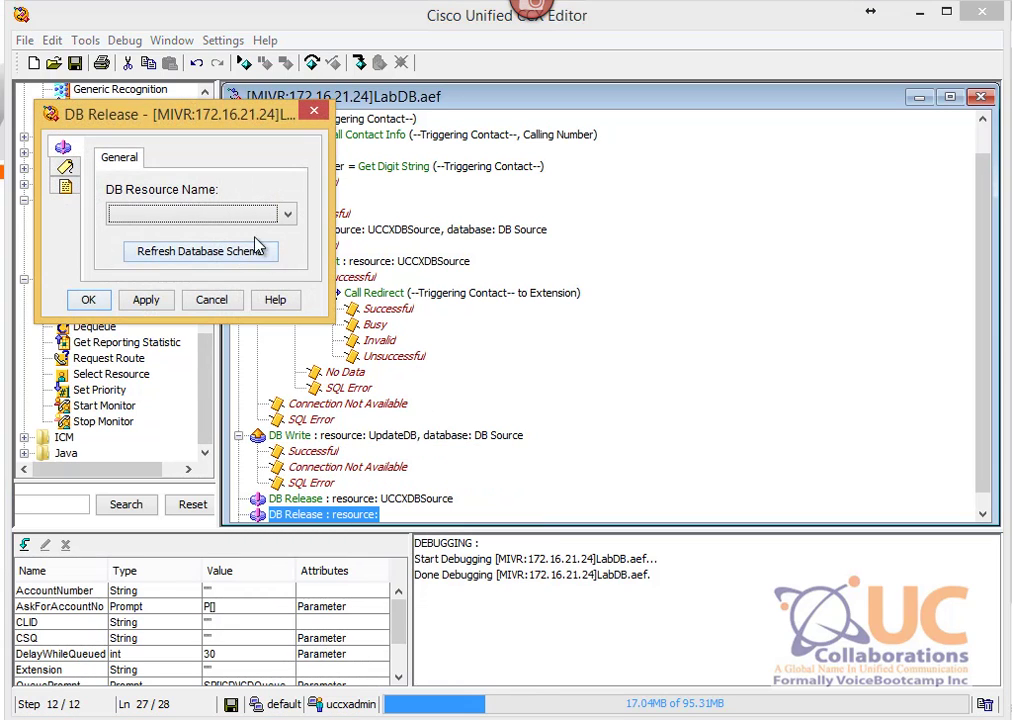
click(287, 213)
click(210, 252)
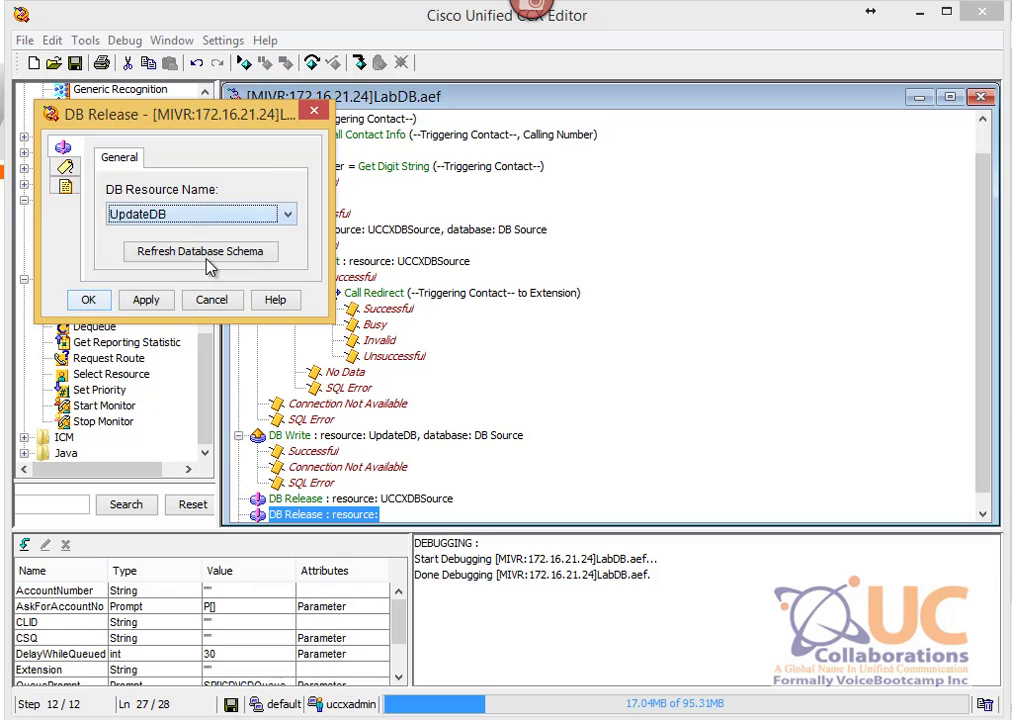
click(86, 299)
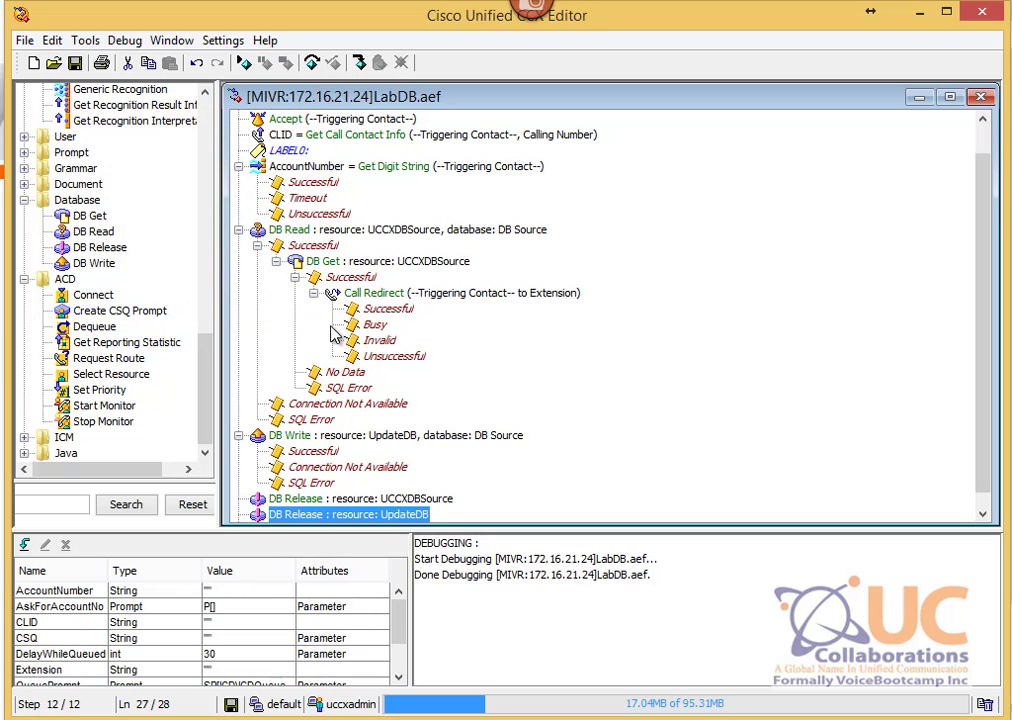
click(75, 62)
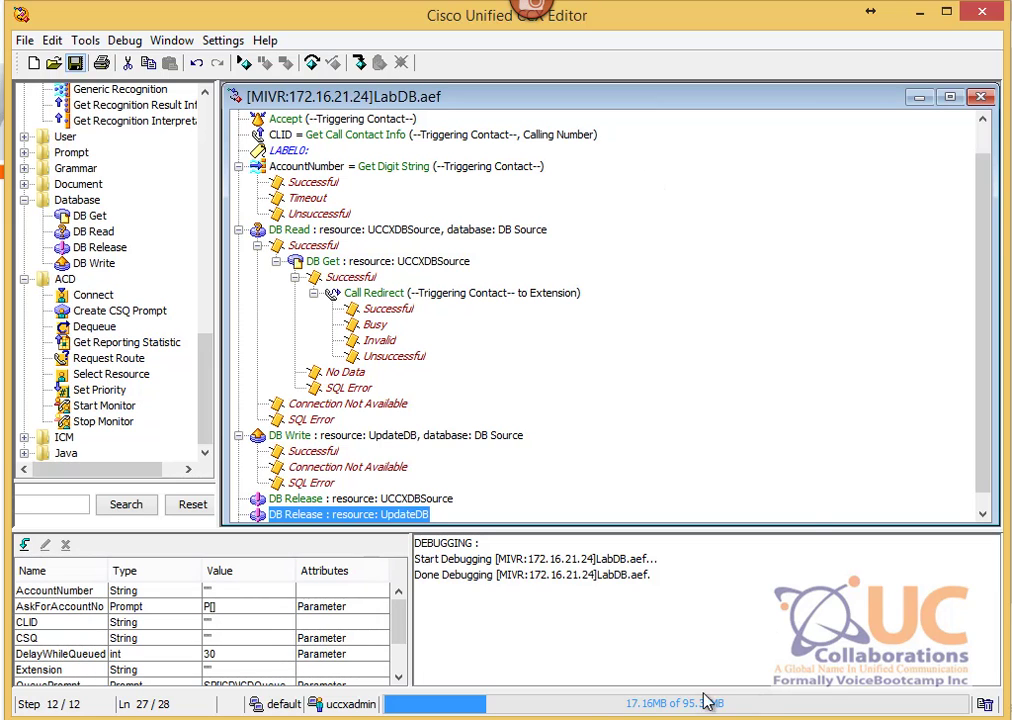
click(740, 660)
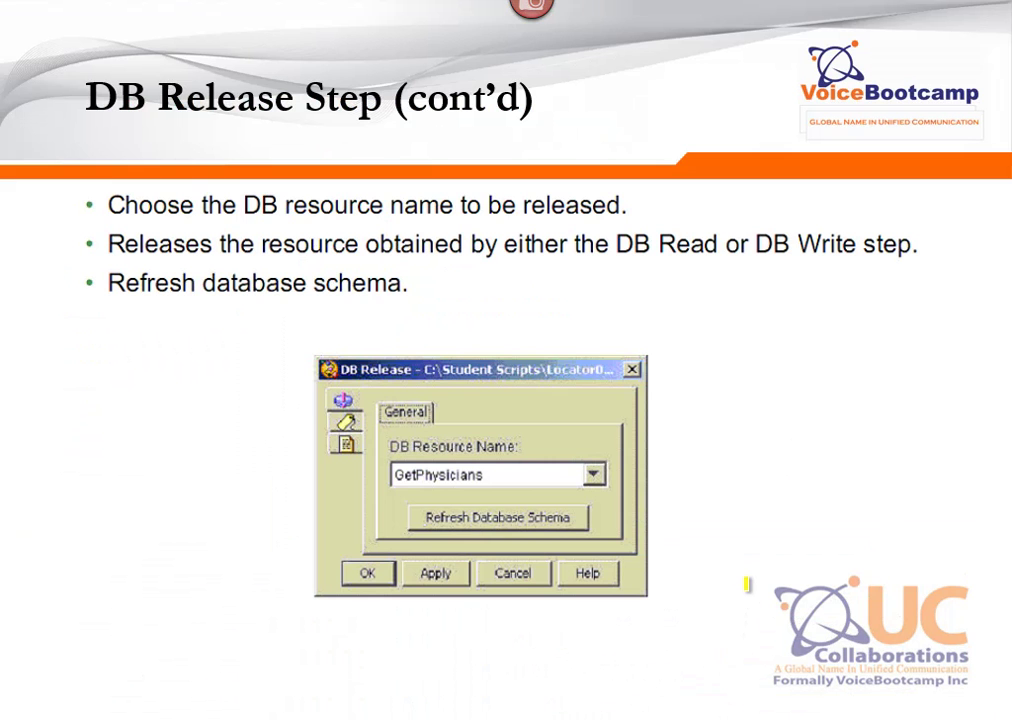
key(Right)
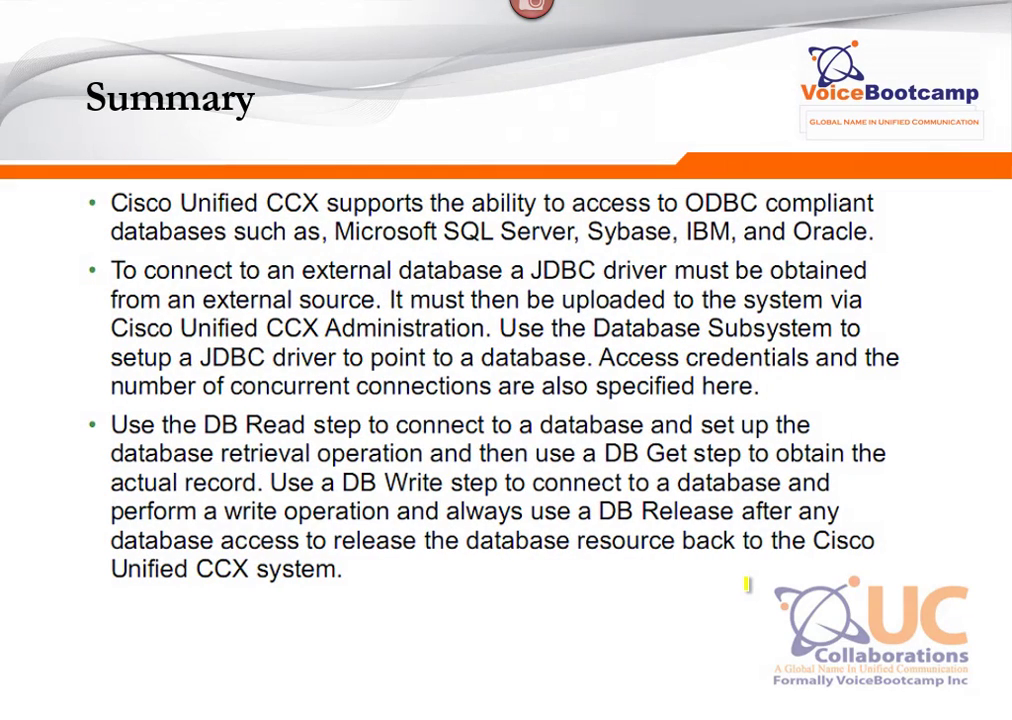